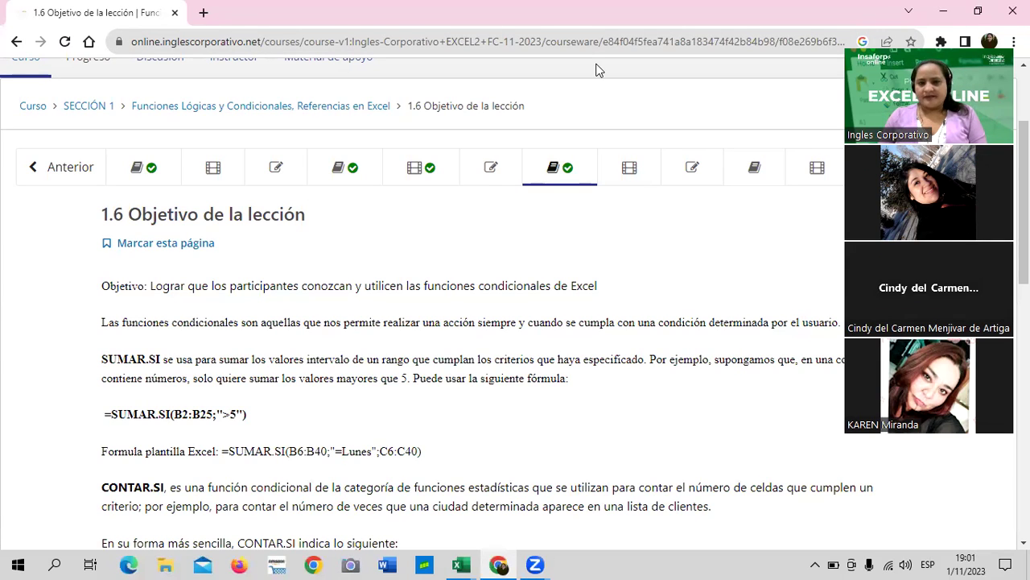
Switch from the Función SUMAR.SI workbook to the Funciones Condicionales workbook.
{"action": "scroll", "coordinate": [481, 235], "scroll_direction": "down", "scroll_amount": 1}
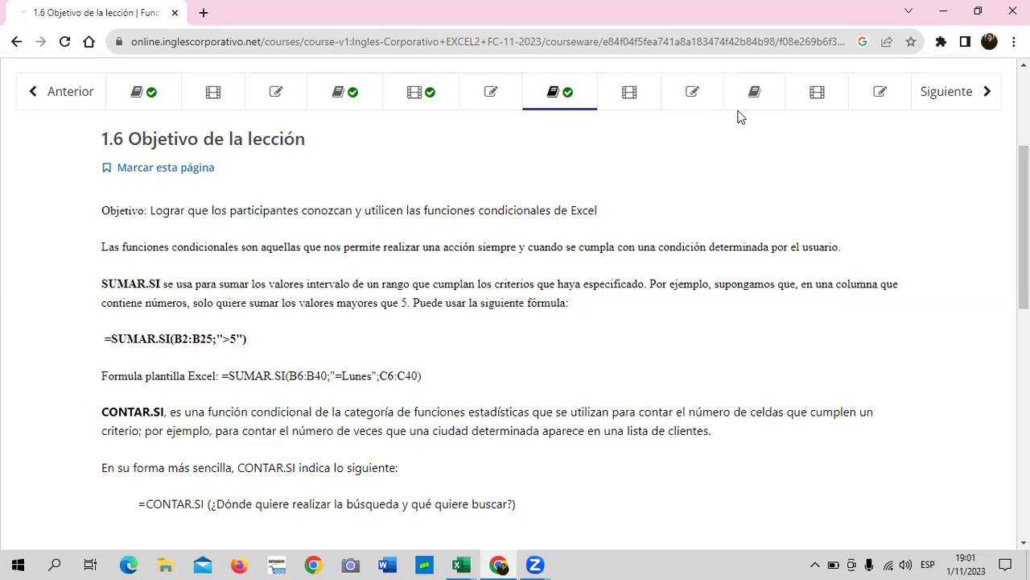
{"action": "scroll", "coordinate": [707, 204], "scroll_direction": "up", "scroll_amount": 1}
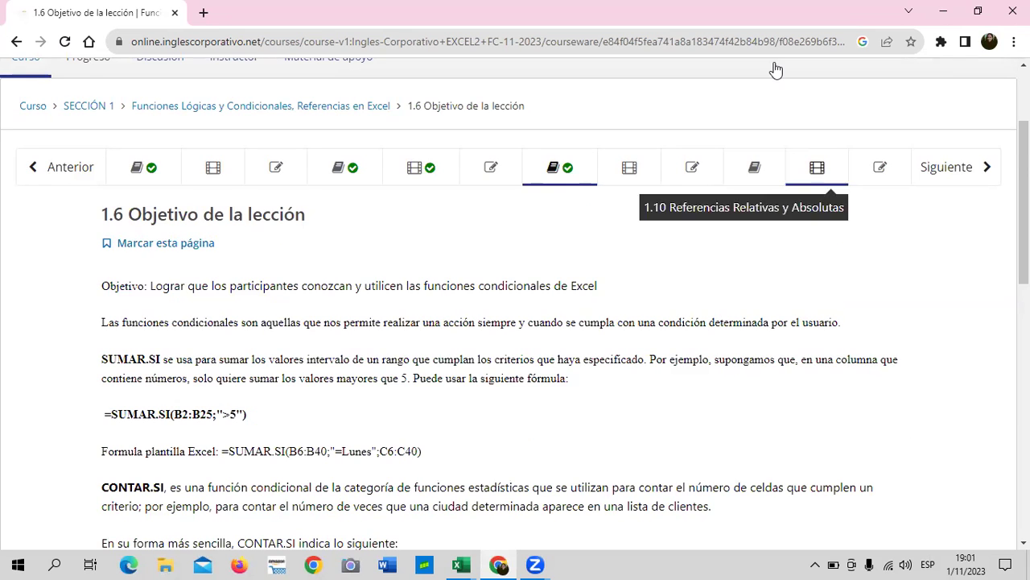
{"action": "scroll", "coordinate": [624, 215], "scroll_direction": "up", "scroll_amount": 1}
{"action": "scroll", "coordinate": [623, 216], "scroll_direction": "down", "scroll_amount": 1}
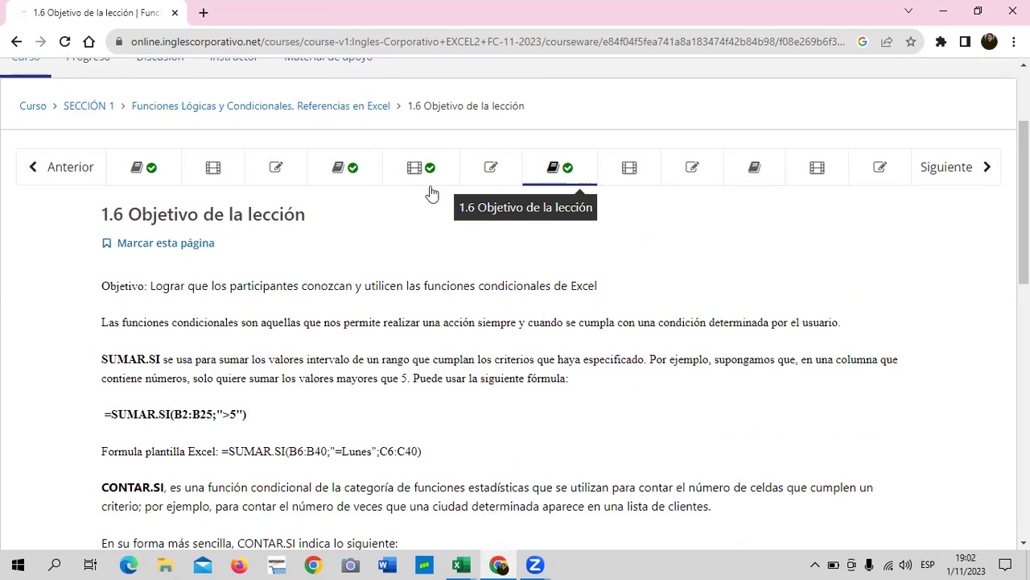
{"action": "scroll", "coordinate": [416, 283], "scroll_direction": "down", "scroll_amount": 1}
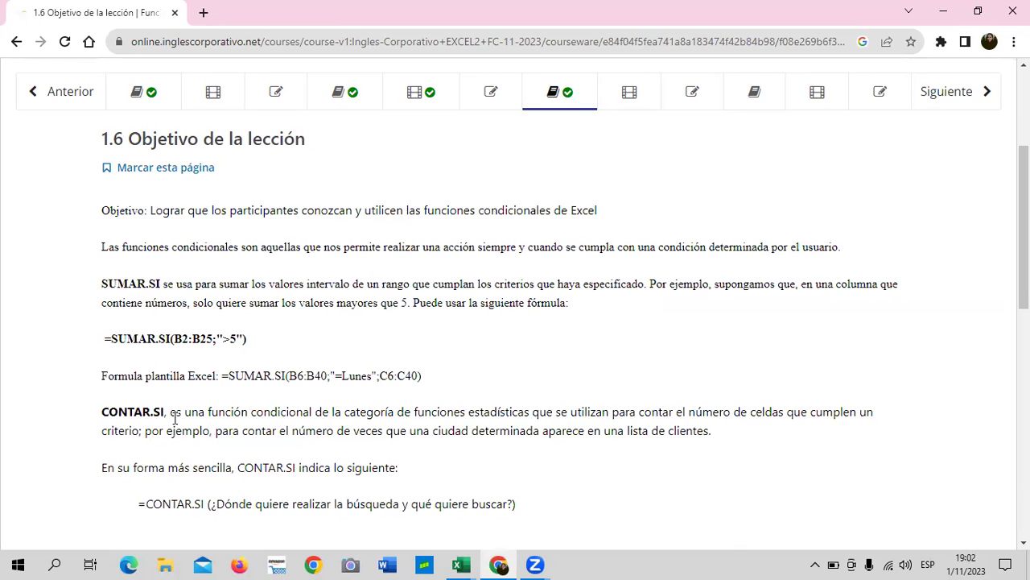
{"action": "mouse_move", "coordinate": [462, 563]}
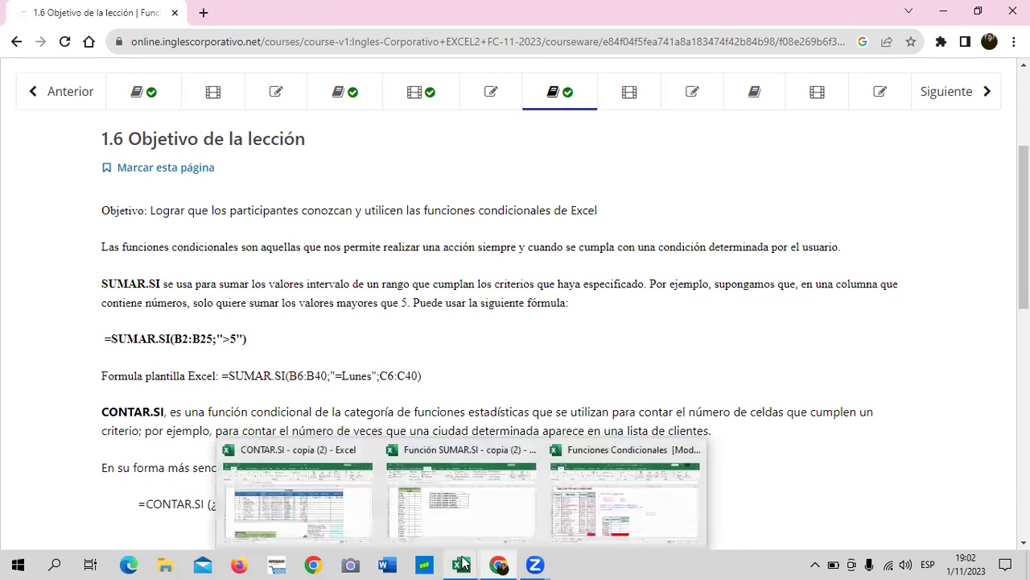
{"action": "left_click", "coordinate": [514, 505]}
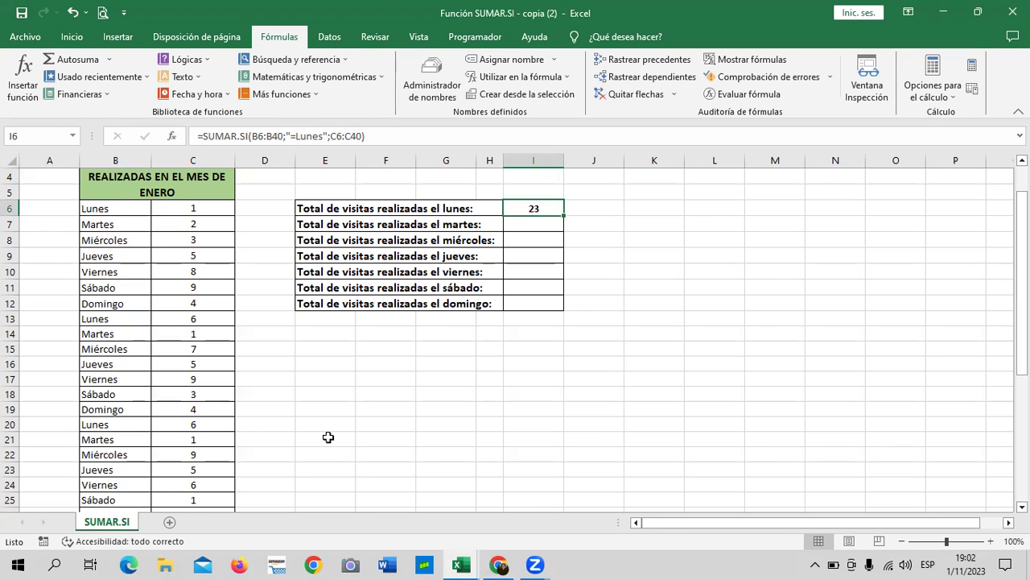
{"action": "mouse_move", "coordinate": [463, 563]}
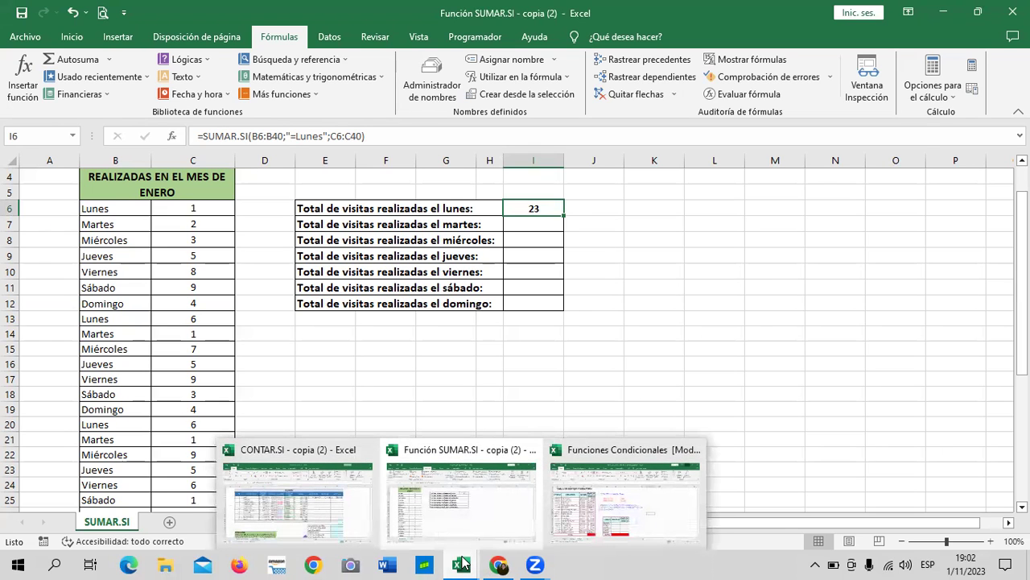
{"action": "left_click", "coordinate": [656, 502]}
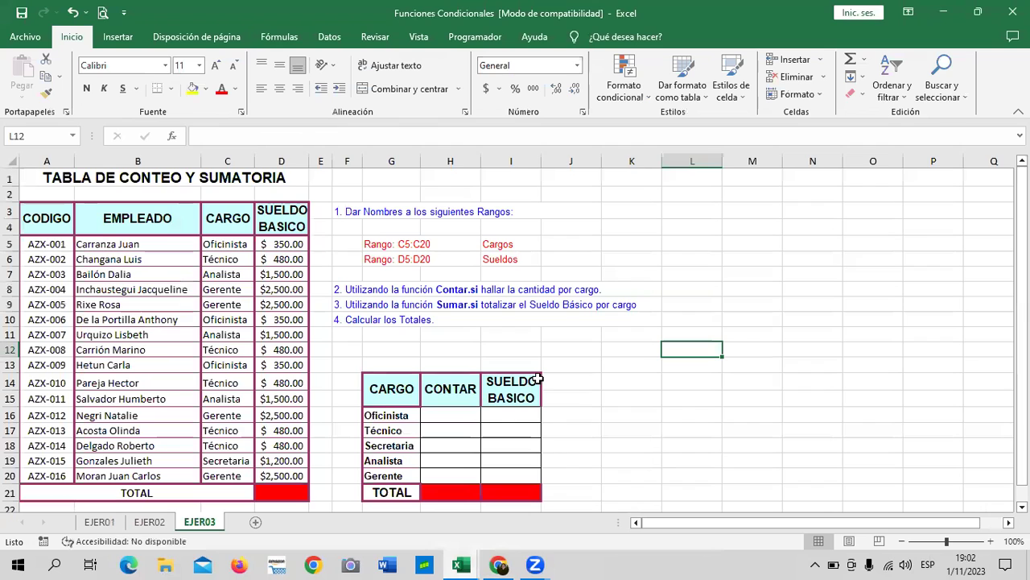
Glance at the EJER01 donations sheet, then return to the EJER03 counting exercise.
{"action": "scroll", "coordinate": [521, 364], "scroll_direction": "down", "scroll_amount": 1}
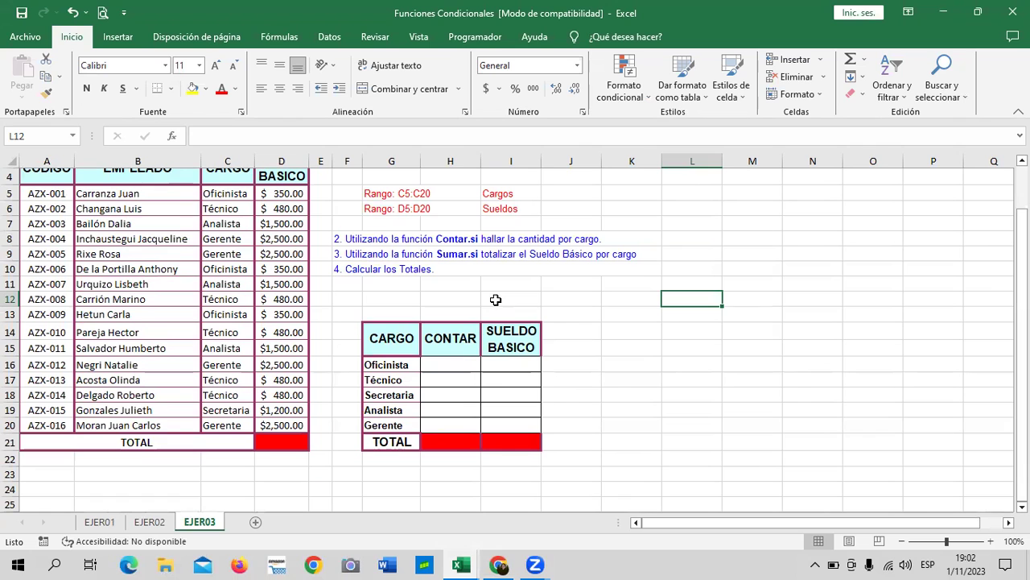
{"action": "left_click", "coordinate": [101, 523]}
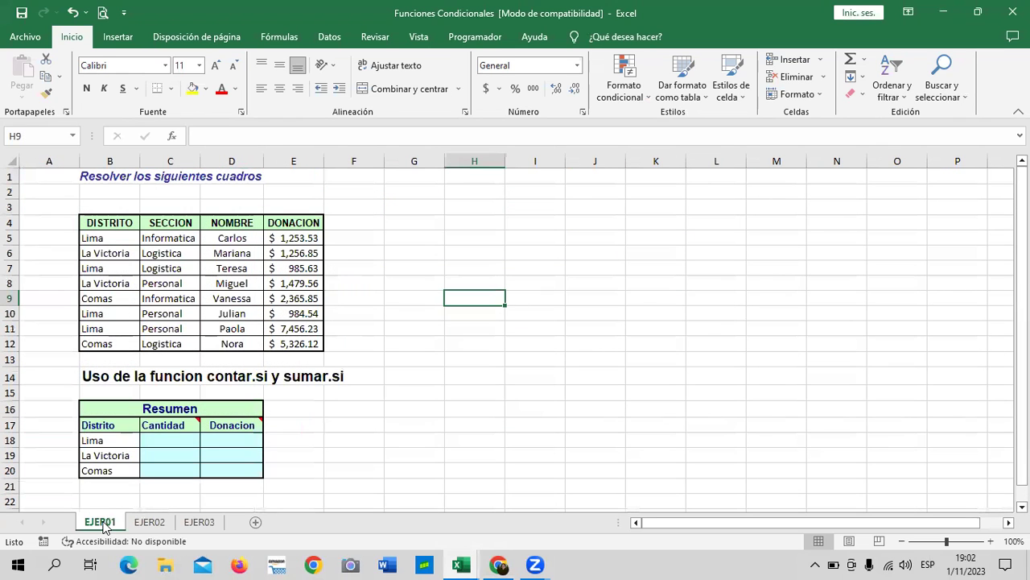
{"action": "left_click", "coordinate": [151, 524]}
{"action": "left_click", "coordinate": [201, 523]}
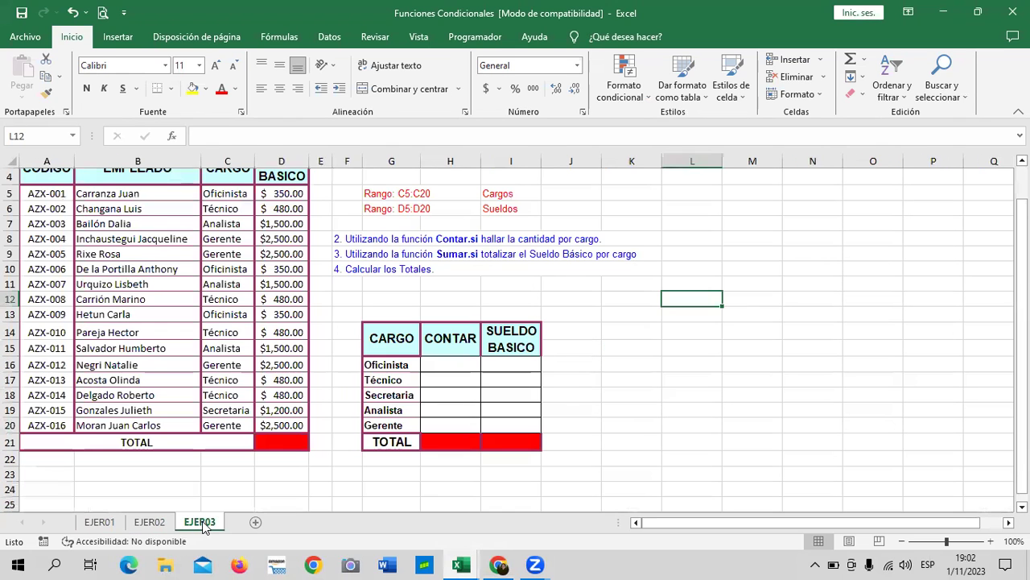
{"action": "scroll", "coordinate": [295, 406], "scroll_direction": "up", "scroll_amount": 1}
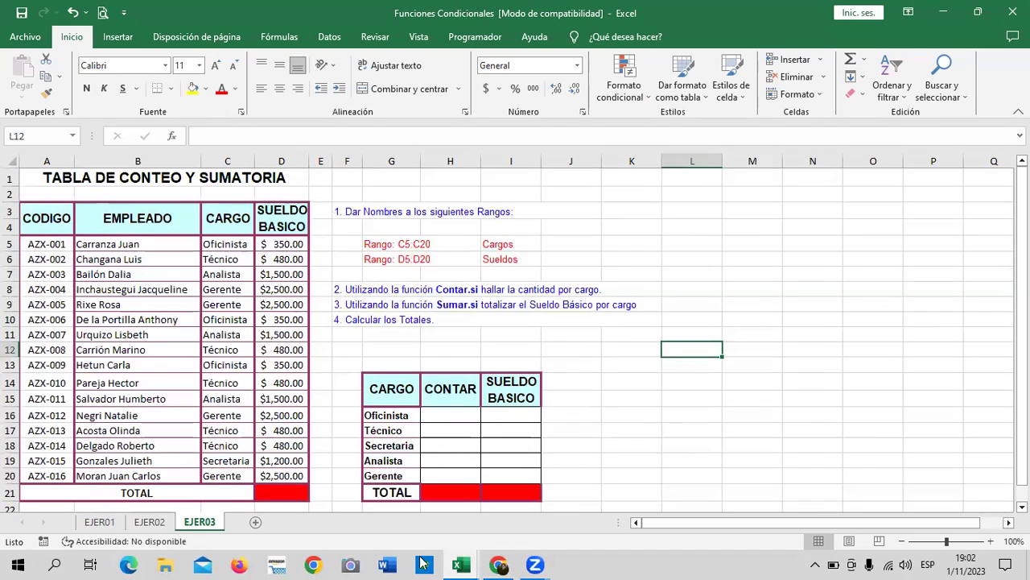
Switch to the CONTAR.SI - copia (2) workbook and scroll through its PEDIDOS orders table.
{"action": "mouse_move", "coordinate": [460, 563]}
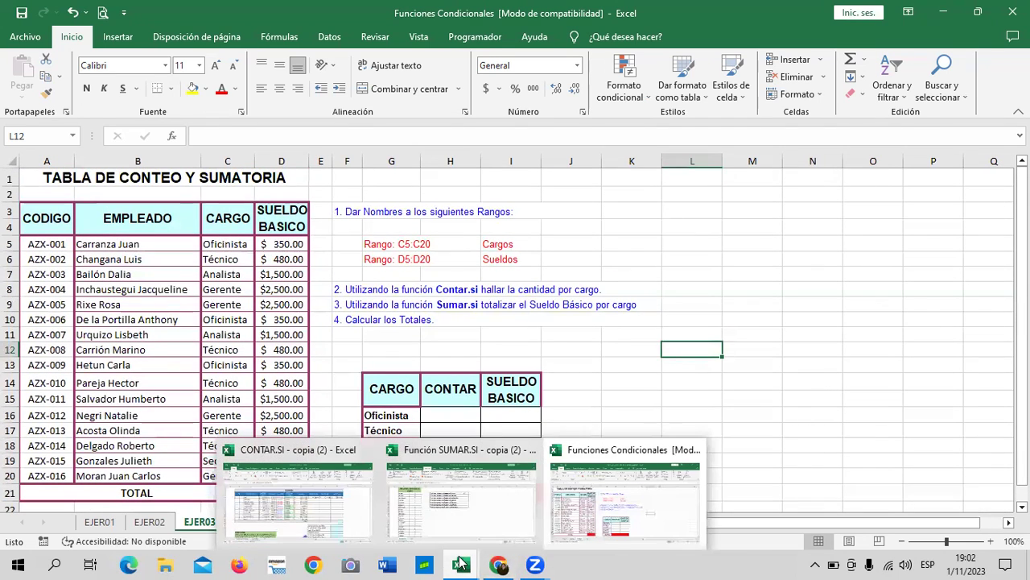
{"action": "left_click", "coordinate": [323, 515]}
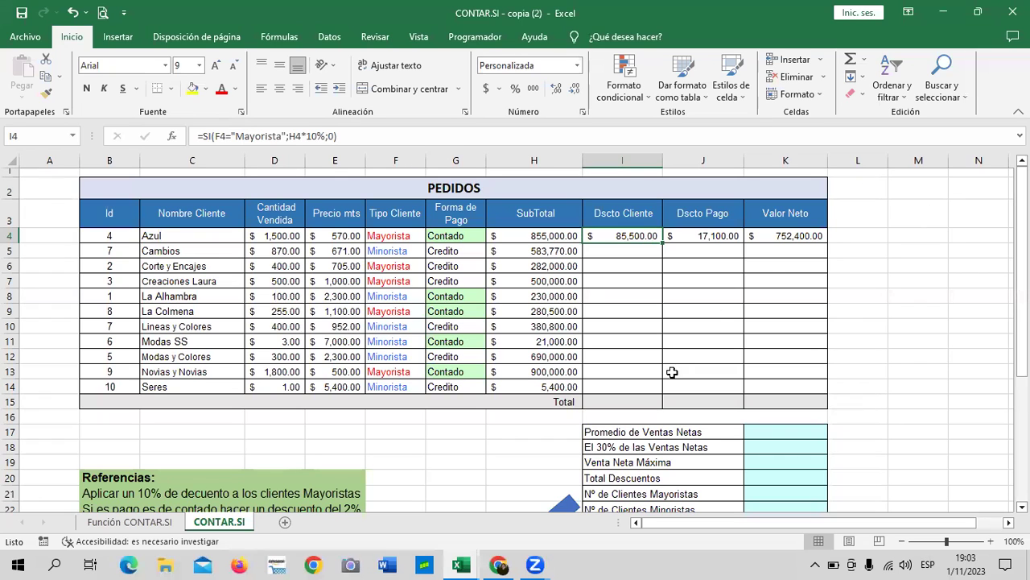
{"action": "scroll", "coordinate": [670, 376], "scroll_direction": "down", "scroll_amount": 4}
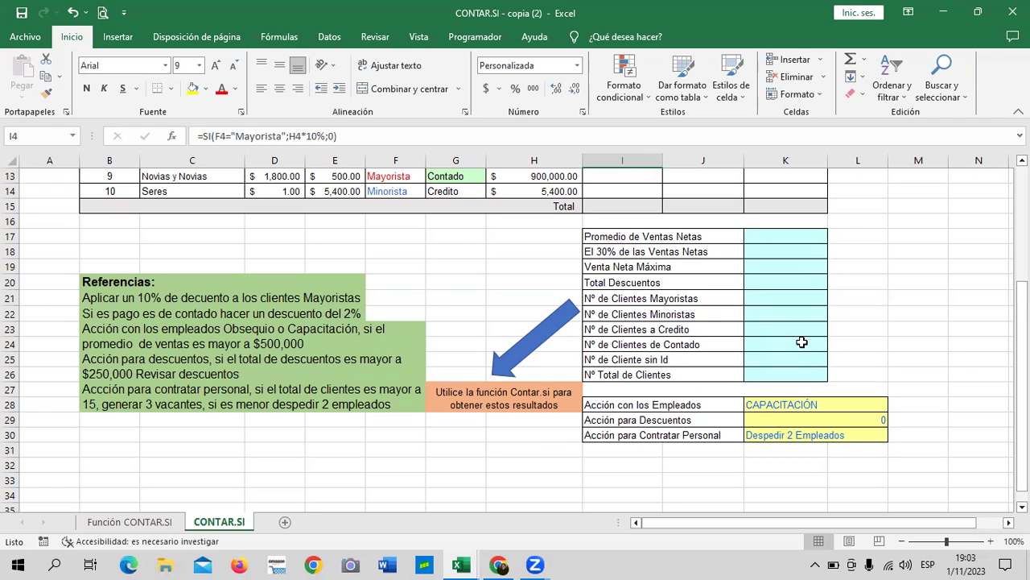
{"action": "scroll", "coordinate": [402, 351], "scroll_direction": "up", "scroll_amount": 2}
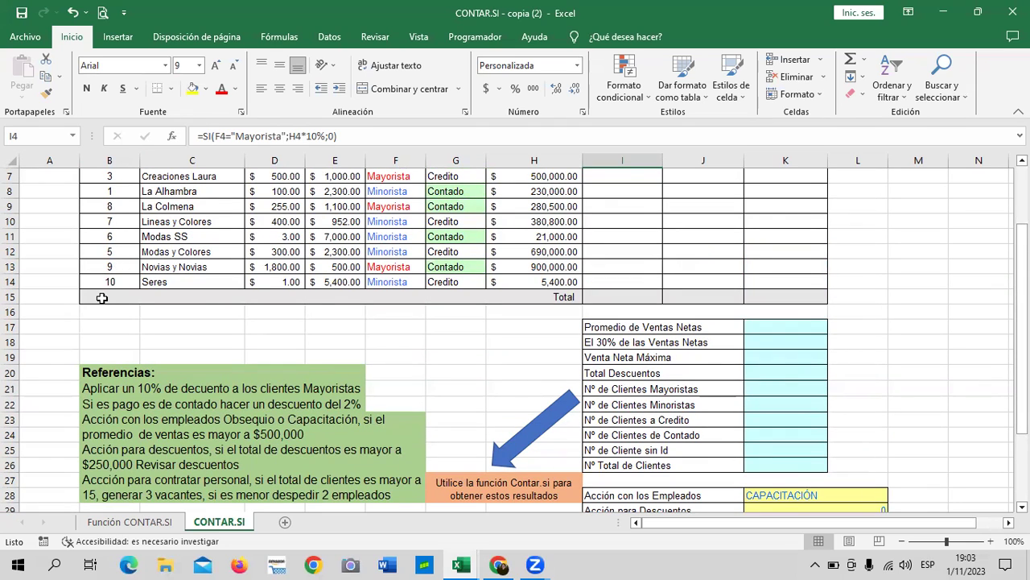
{"action": "scroll", "coordinate": [566, 342], "scroll_direction": "up", "scroll_amount": 1}
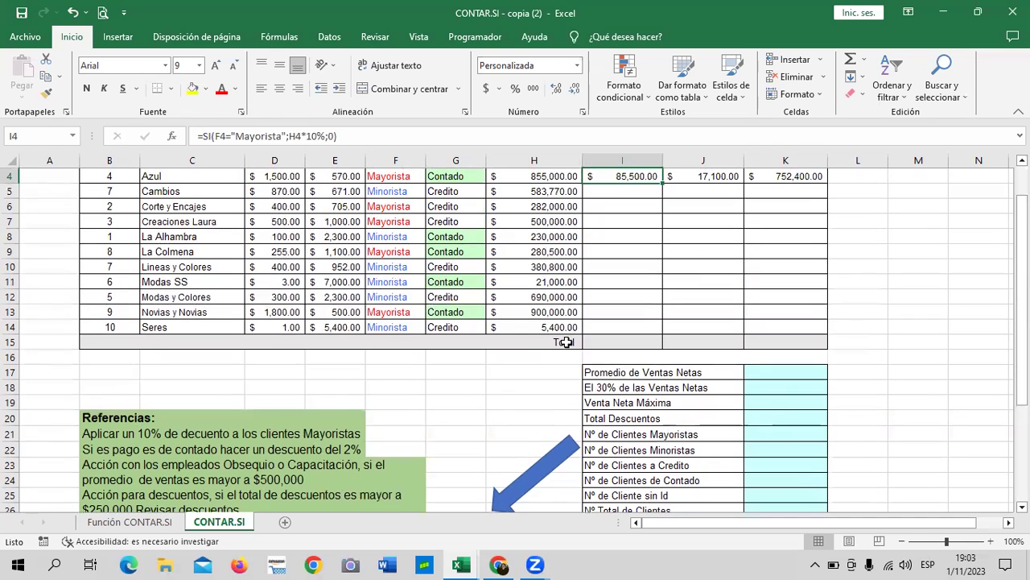
{"action": "scroll", "coordinate": [564, 354], "scroll_direction": "up", "scroll_amount": 1}
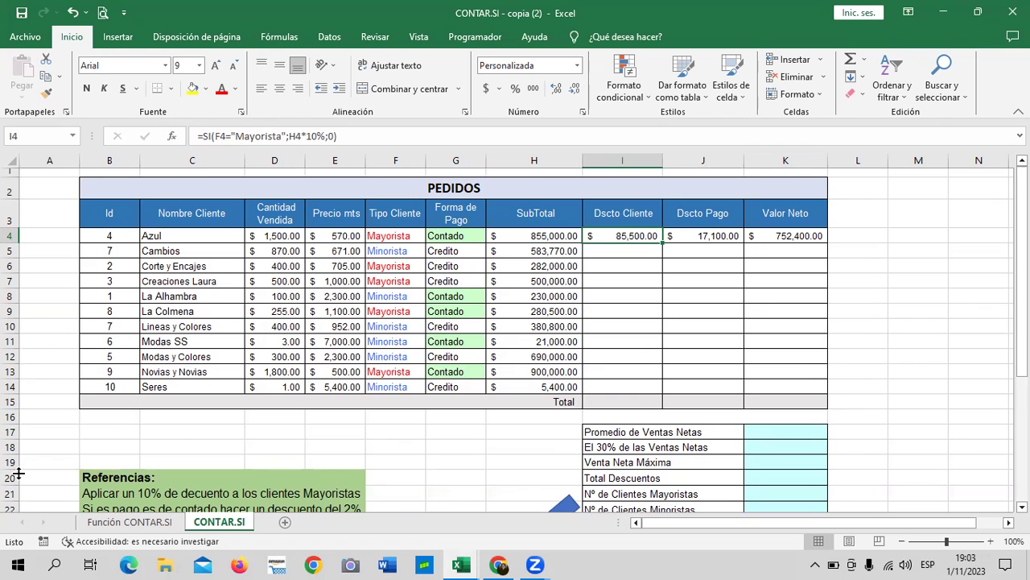
{"action": "left_click", "coordinate": [135, 523]}
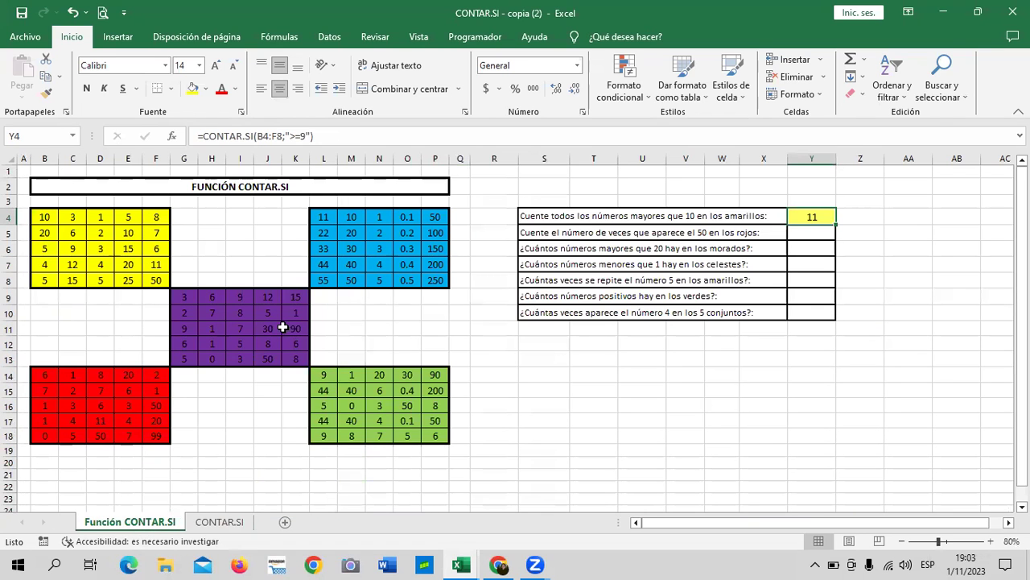
{"action": "left_click", "coordinate": [991, 543]}
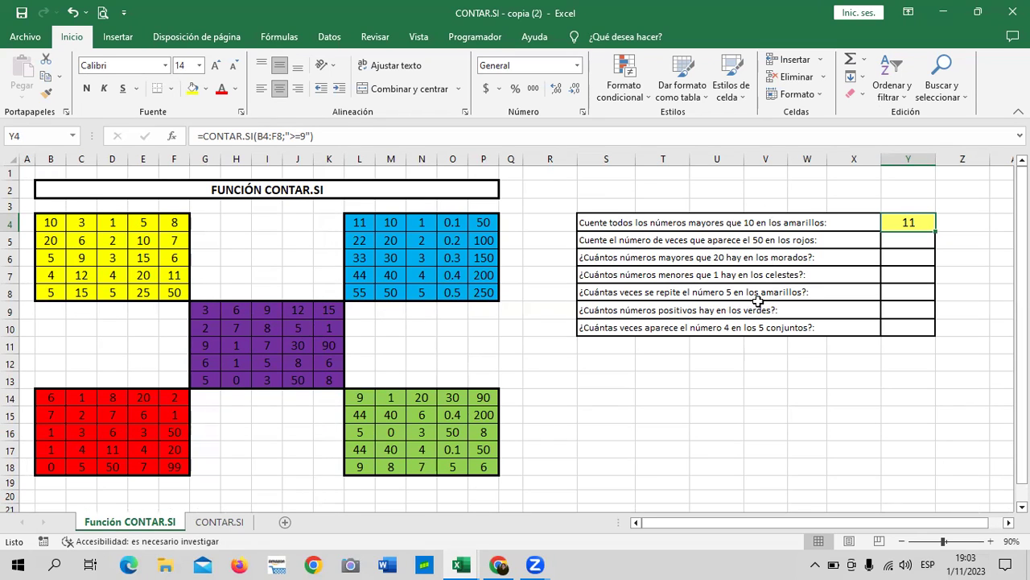
{"action": "left_click", "coordinate": [991, 542]}
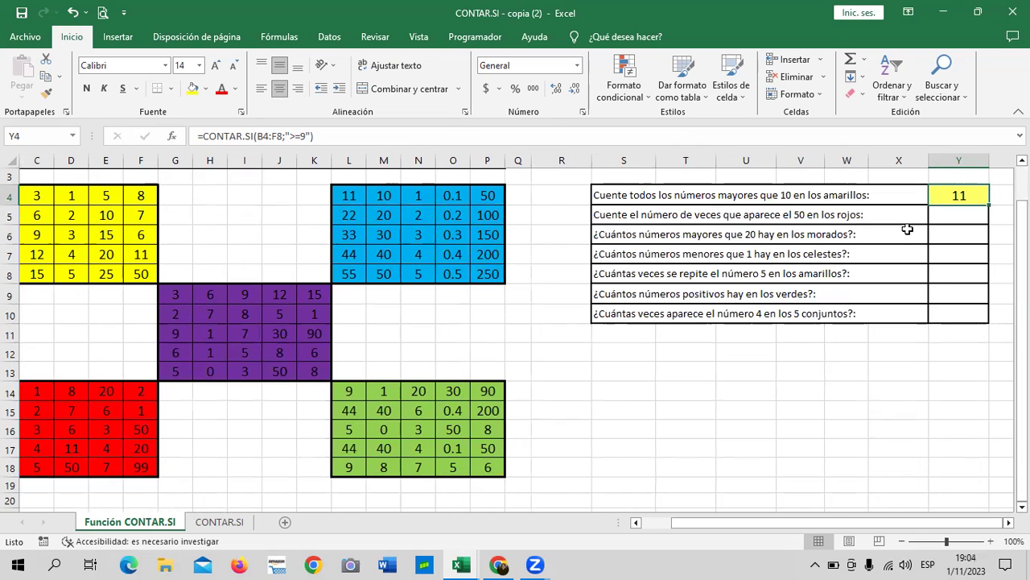
{"action": "left_click", "coordinate": [238, 521]}
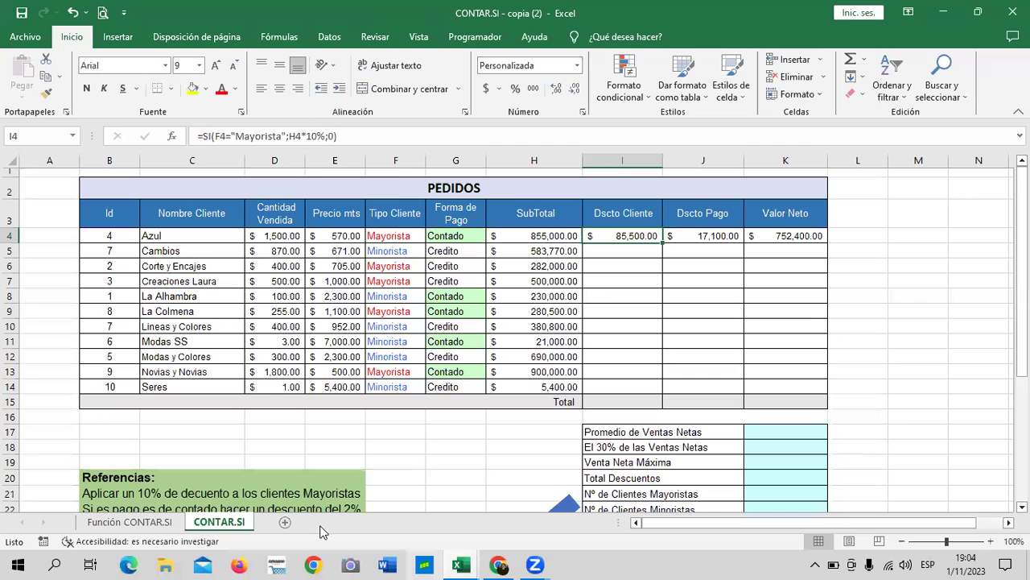
Bring up the Función SUMAR.SI workbook, zoom it to 110%, then return to Chrome's lesson page.
{"action": "mouse_move", "coordinate": [462, 563]}
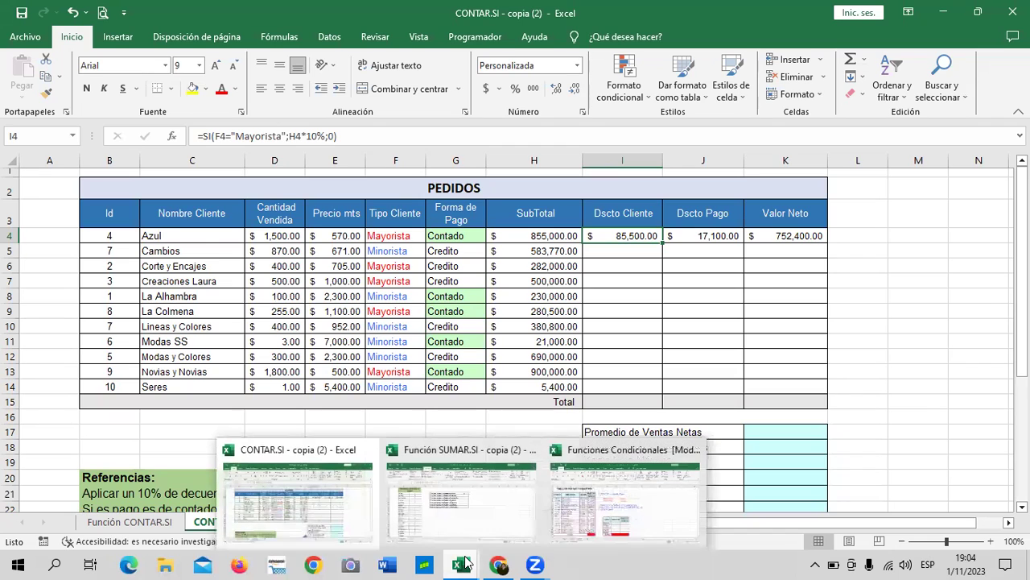
{"action": "left_click", "coordinate": [477, 503]}
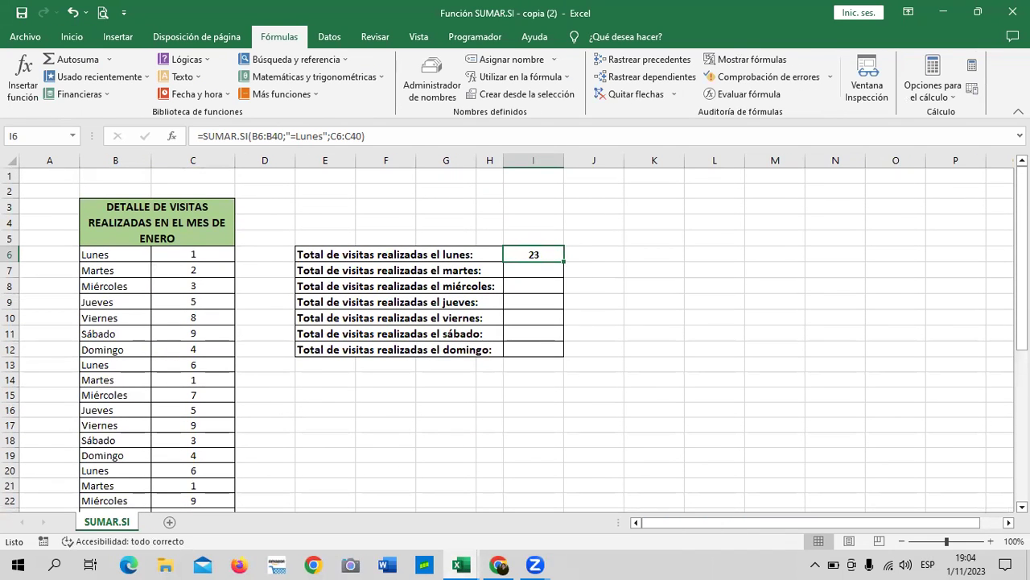
{"action": "left_click", "coordinate": [990, 541]}
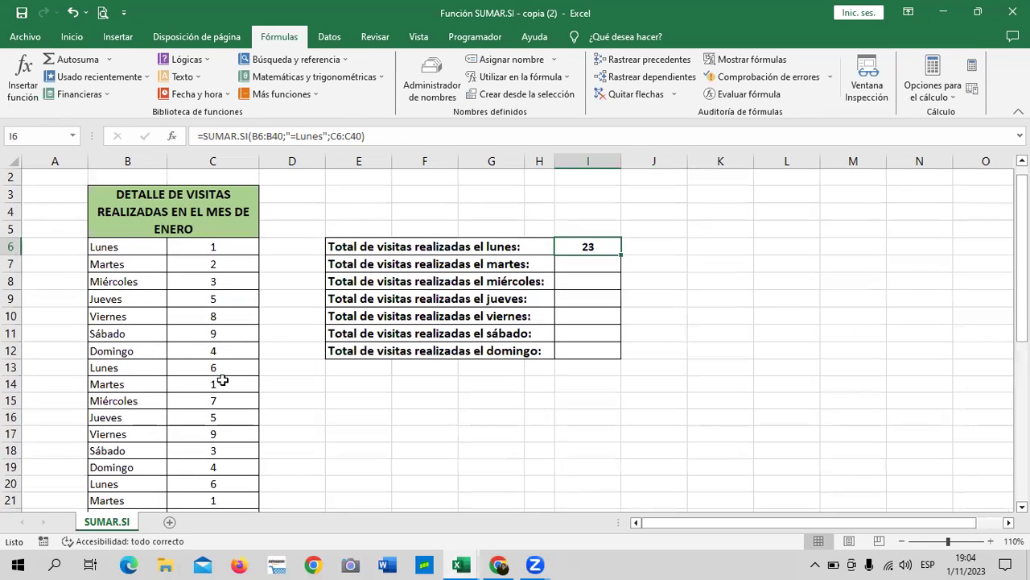
{"action": "left_click", "coordinate": [498, 565]}
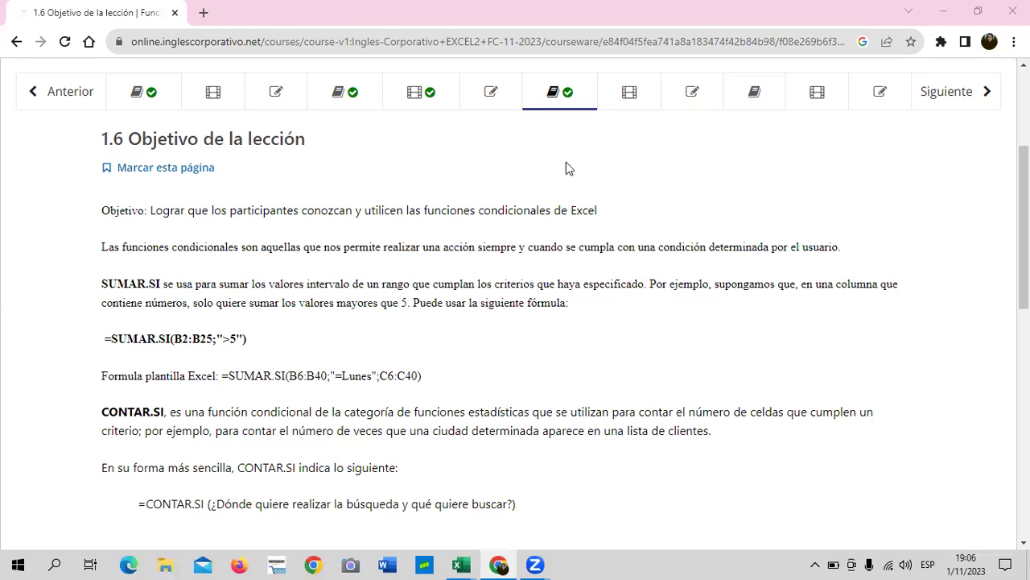
Scroll lesson 1.6 through the SUMAR.SI and CONTAR.SI explanations to the =CONTAR.SI(A2:A5;"Londres") example.
{"action": "scroll", "coordinate": [531, 229], "scroll_direction": "down", "scroll_amount": 2}
{"action": "scroll", "coordinate": [531, 229], "scroll_direction": "up", "scroll_amount": 4}
{"action": "scroll", "coordinate": [531, 226], "scroll_direction": "down", "scroll_amount": 3}
{"action": "scroll", "coordinate": [149, 278], "scroll_direction": "down", "scroll_amount": 1}
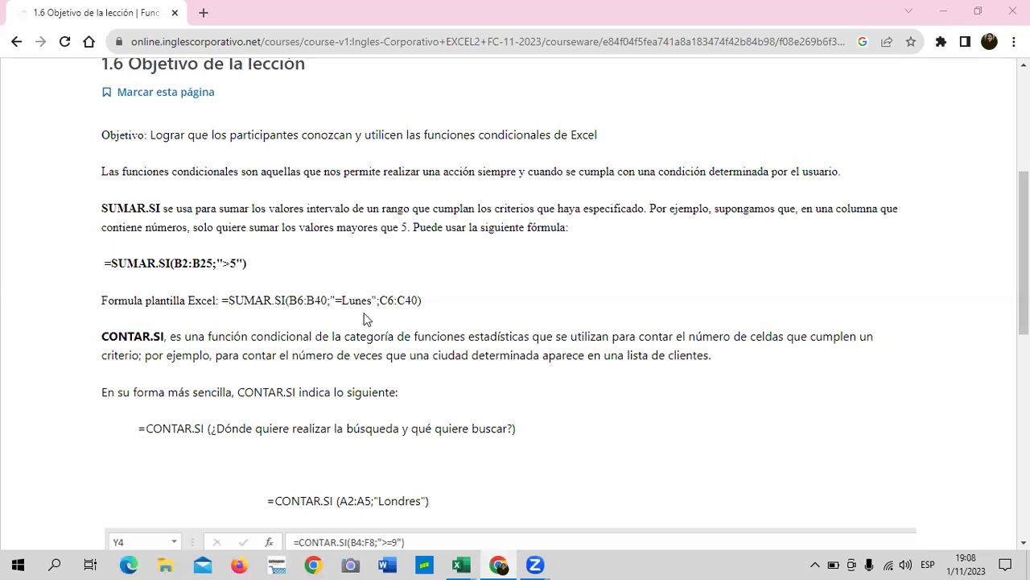
{"action": "scroll", "coordinate": [342, 299], "scroll_direction": "down", "scroll_amount": 1}
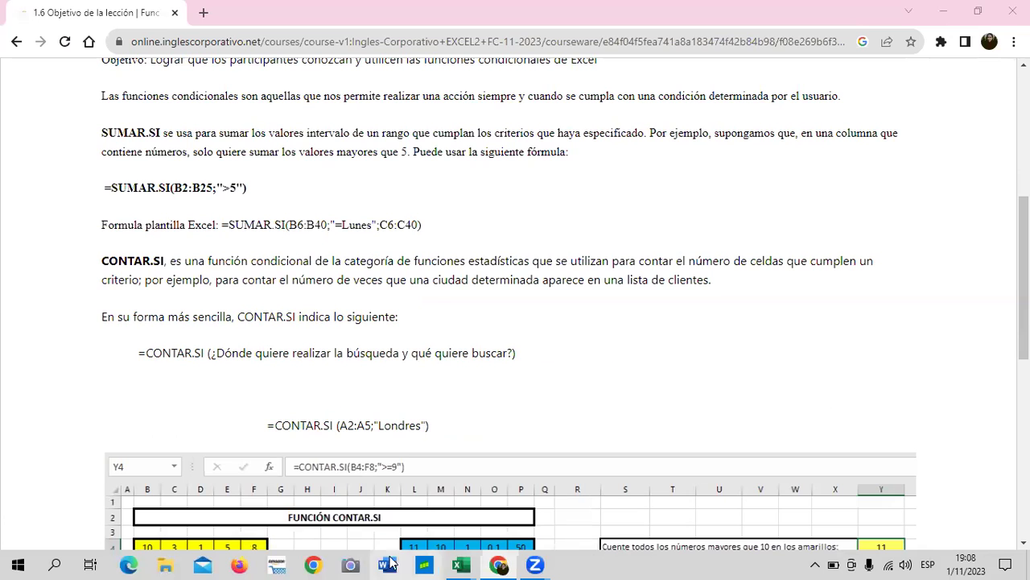
Bring the Función SUMAR.SI - copia (2) workbook forward and scroll its January visits list to row 40.
{"action": "mouse_move", "coordinate": [460, 564]}
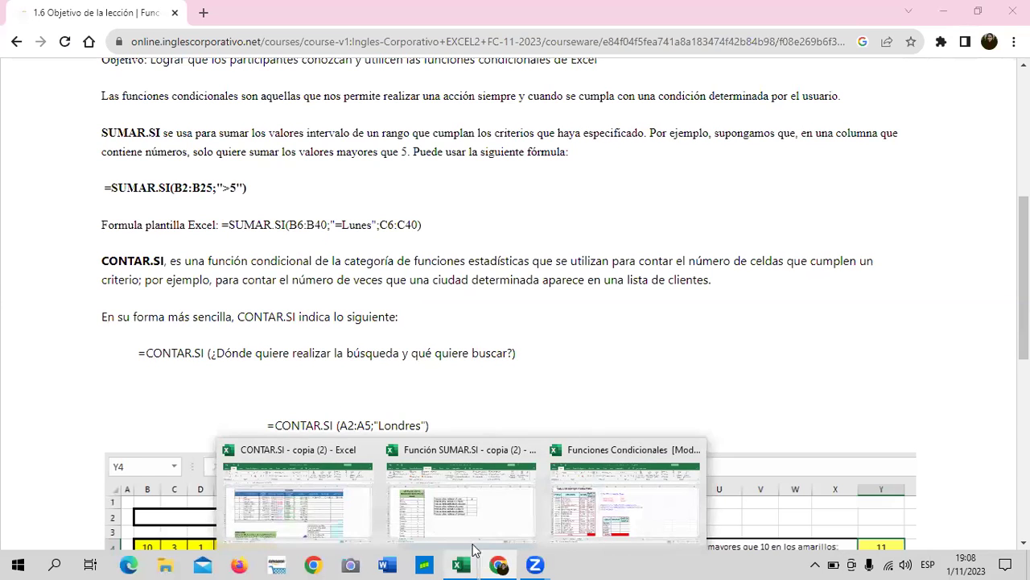
{"action": "left_click", "coordinate": [476, 538]}
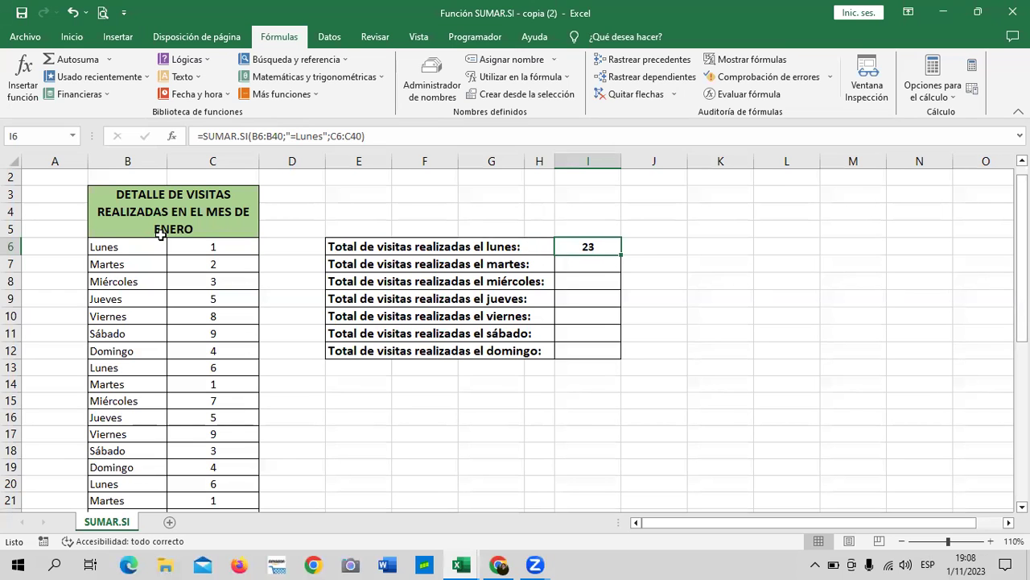
{"action": "scroll", "coordinate": [181, 265], "scroll_direction": "down", "scroll_amount": 3}
{"action": "scroll", "coordinate": [202, 322], "scroll_direction": "down", "scroll_amount": 3}
{"action": "scroll", "coordinate": [193, 395], "scroll_direction": "down", "scroll_amount": 3}
{"action": "scroll", "coordinate": [193, 388], "scroll_direction": "up", "scroll_amount": 3}
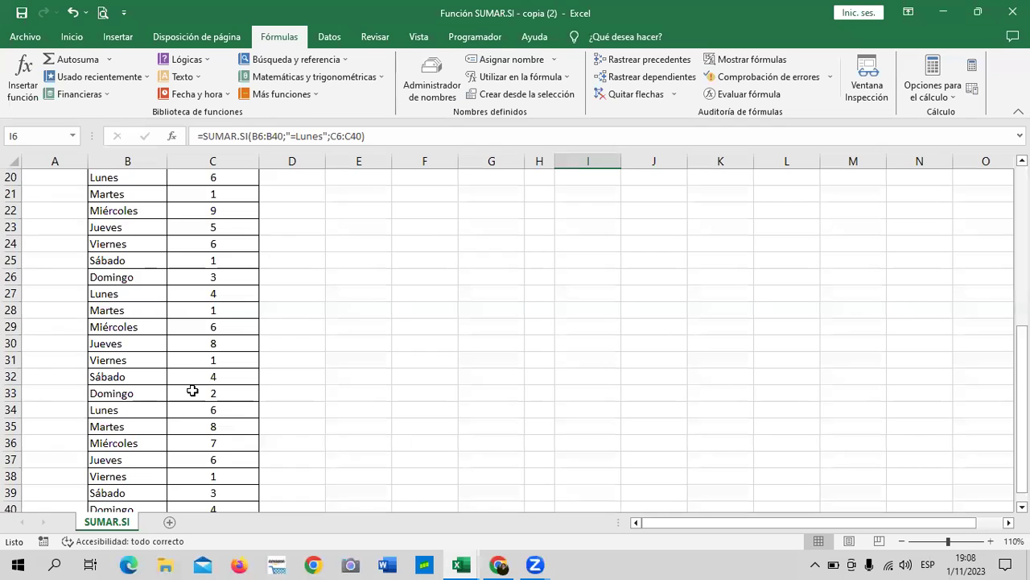
{"action": "scroll", "coordinate": [192, 390], "scroll_direction": "up", "scroll_amount": 3}
{"action": "scroll", "coordinate": [192, 390], "scroll_direction": "up", "scroll_amount": 2}
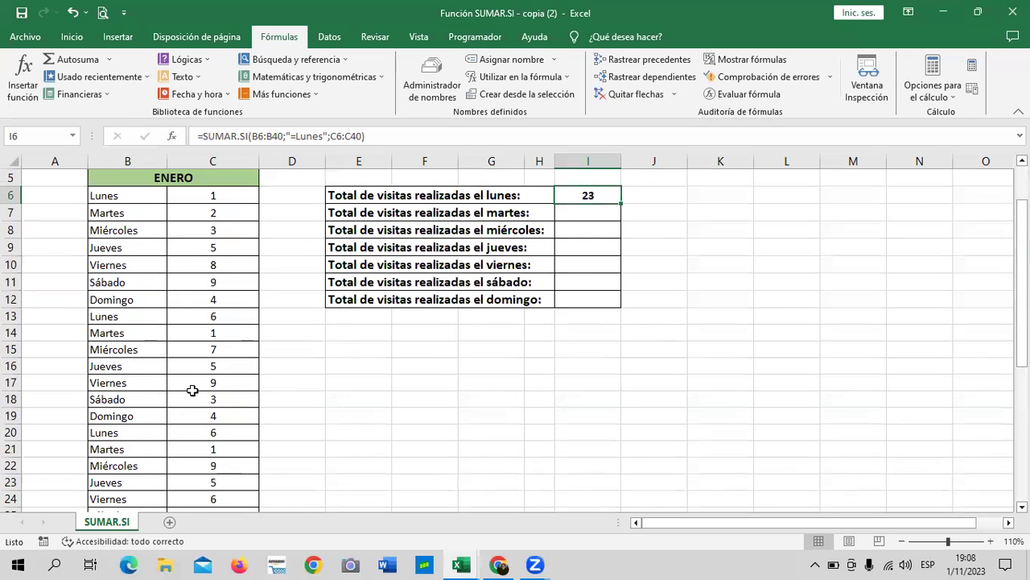
{"action": "scroll", "coordinate": [192, 390], "scroll_direction": "down", "scroll_amount": 2}
{"action": "scroll", "coordinate": [194, 391], "scroll_direction": "down", "scroll_amount": 1}
{"action": "scroll", "coordinate": [194, 390], "scroll_direction": "down", "scroll_amount": 1}
{"action": "scroll", "coordinate": [194, 390], "scroll_direction": "down", "scroll_amount": 1}
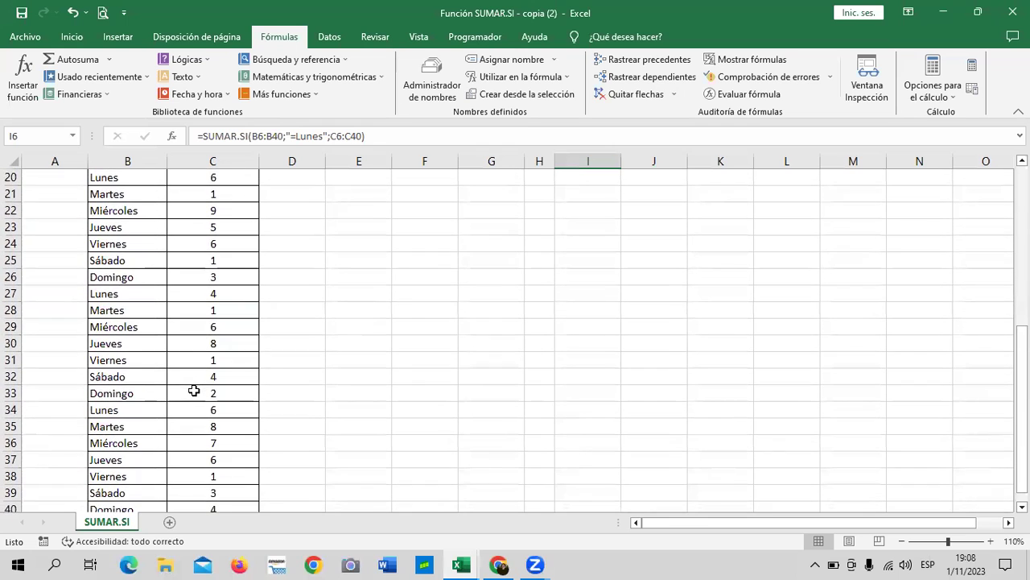
{"action": "scroll", "coordinate": [194, 391], "scroll_direction": "down", "scroll_amount": 3}
{"action": "scroll", "coordinate": [194, 390], "scroll_direction": "down", "scroll_amount": 1}
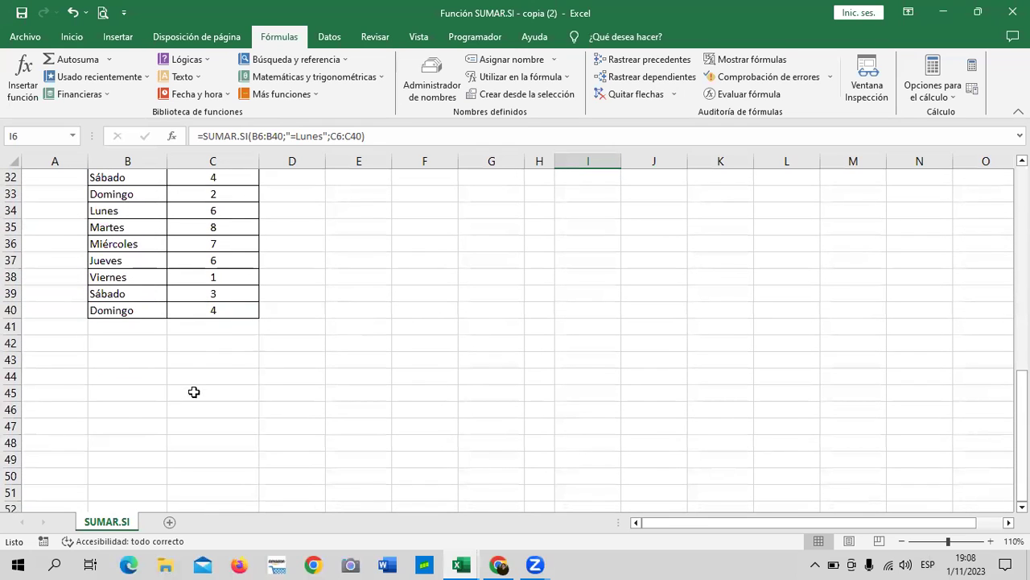
Check the last visit counts in column C, then select I6 to see its Monday total of 23.
{"action": "left_click", "coordinate": [232, 308]}
{"action": "left_click", "coordinate": [235, 280]}
{"action": "left_click", "coordinate": [237, 246]}
{"action": "scroll", "coordinate": [241, 290], "scroll_direction": "up", "scroll_amount": 7}
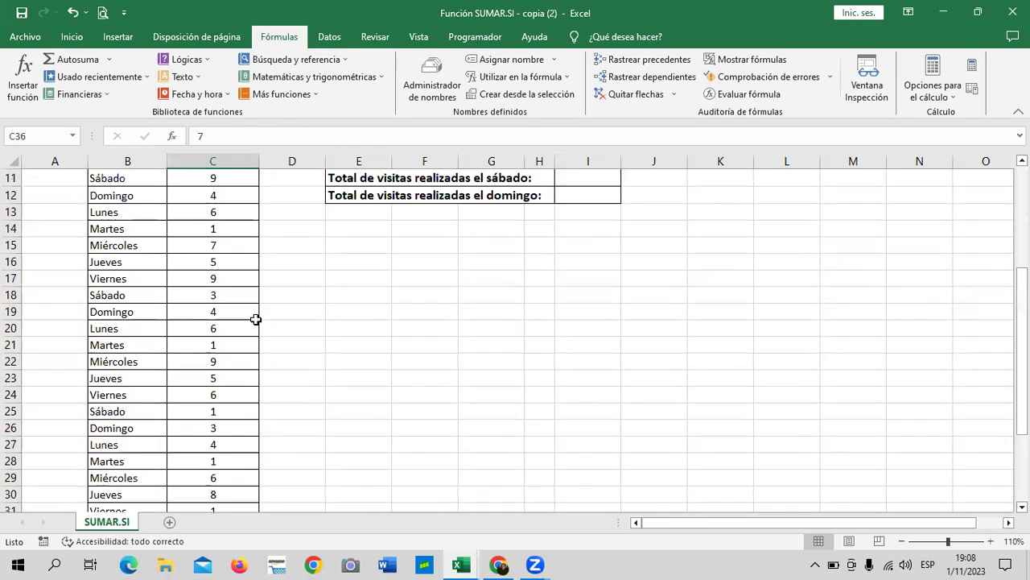
{"action": "scroll", "coordinate": [253, 318], "scroll_direction": "up", "scroll_amount": 3}
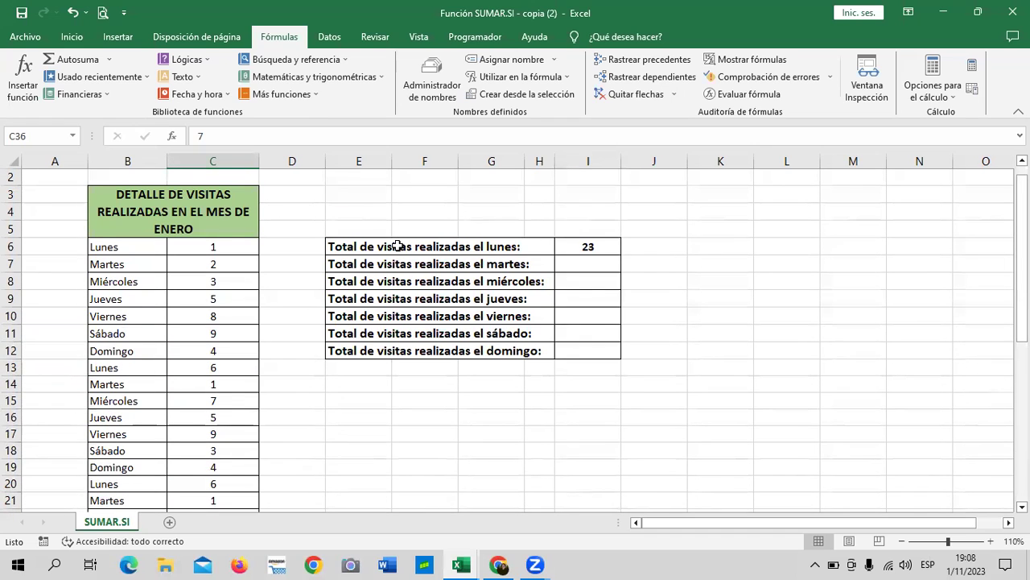
{"action": "left_click", "coordinate": [593, 245]}
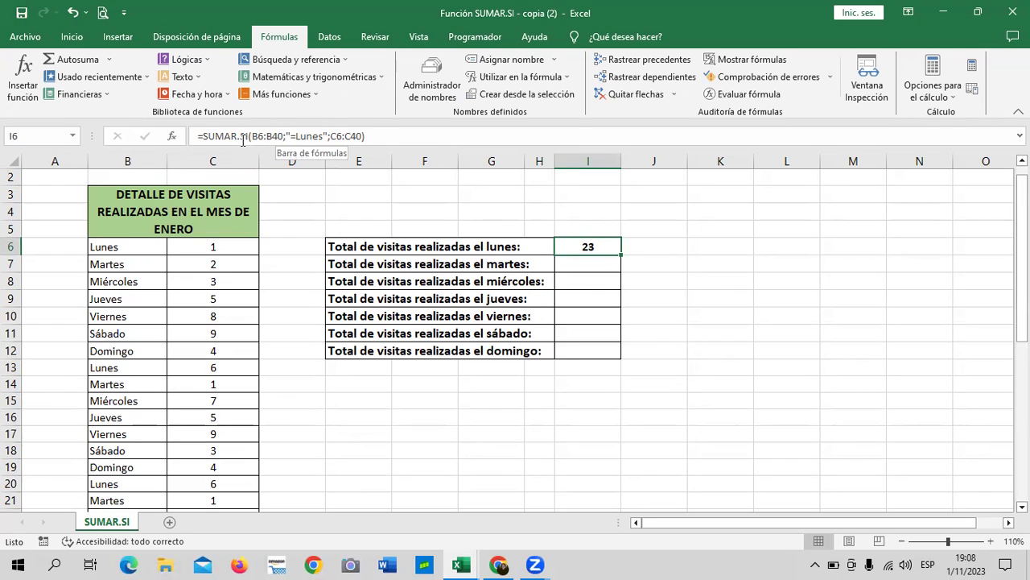
{"action": "left_click", "coordinate": [394, 136]}
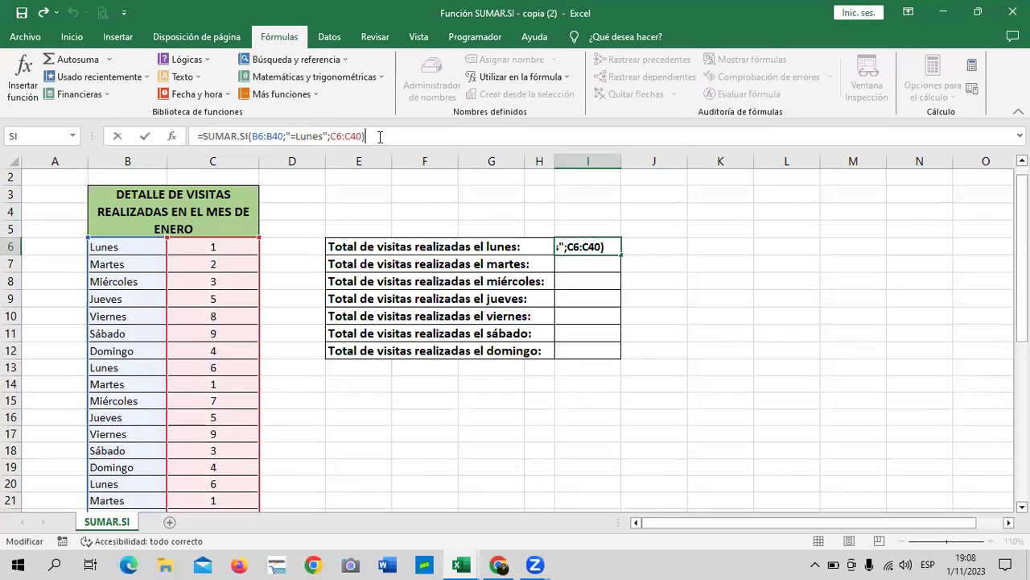
{"action": "key", "text": "Return"}
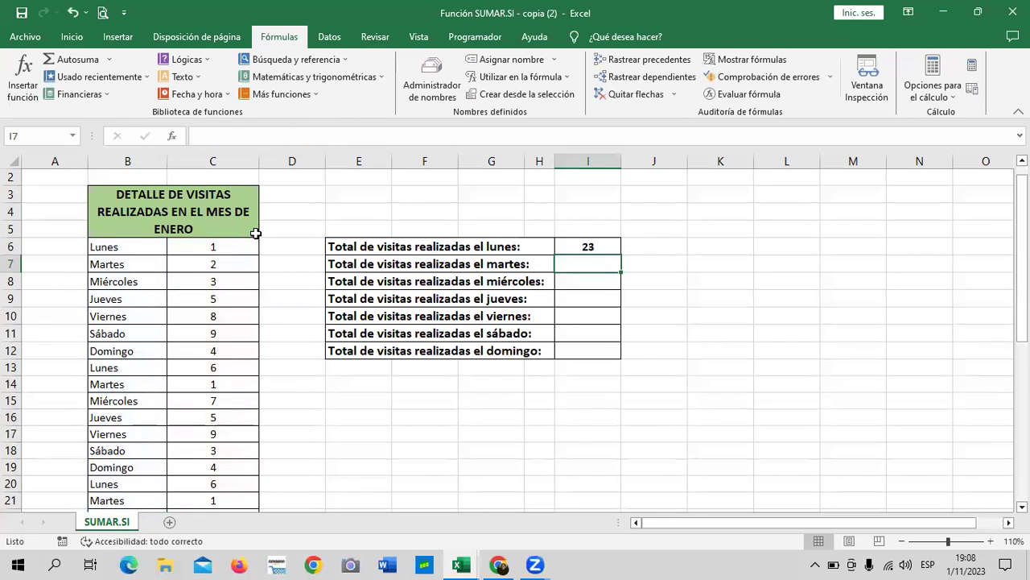
{"action": "left_click", "coordinate": [179, 242]}
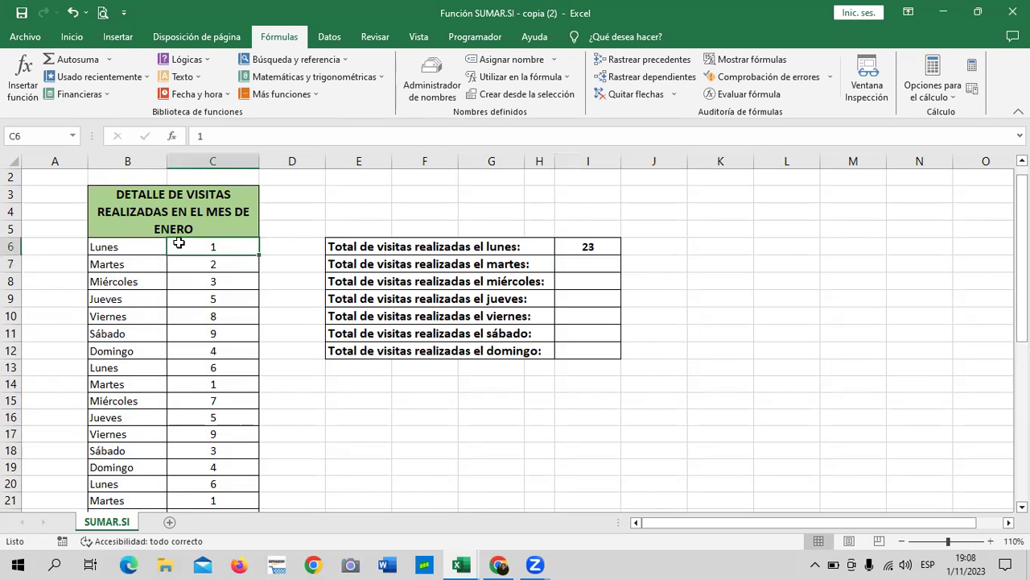
{"action": "left_click", "coordinate": [190, 367]}
{"action": "scroll", "coordinate": [192, 366], "scroll_direction": "down", "scroll_amount": 1}
{"action": "scroll", "coordinate": [197, 365], "scroll_direction": "down", "scroll_amount": 2}
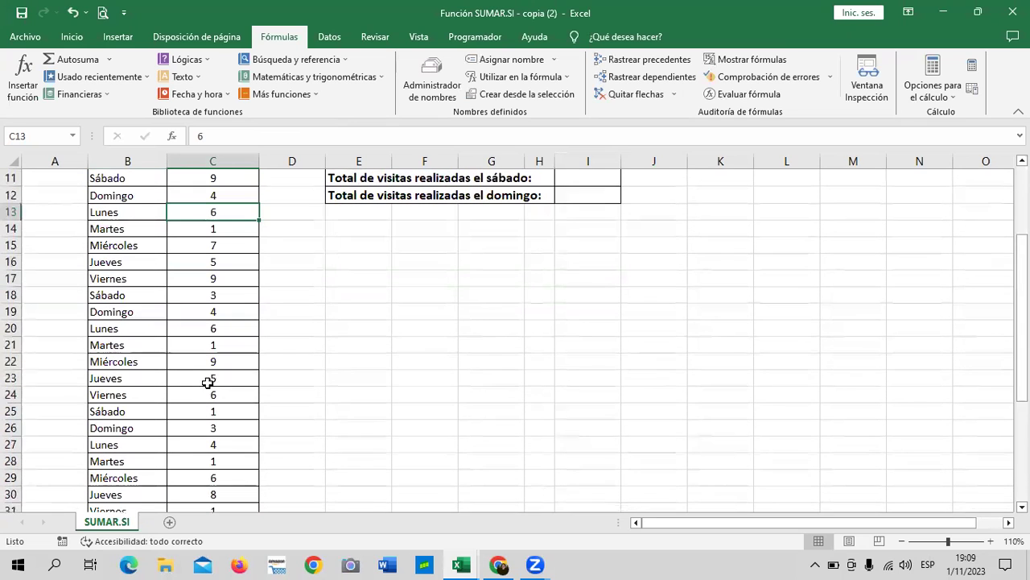
{"action": "left_click", "coordinate": [498, 564]}
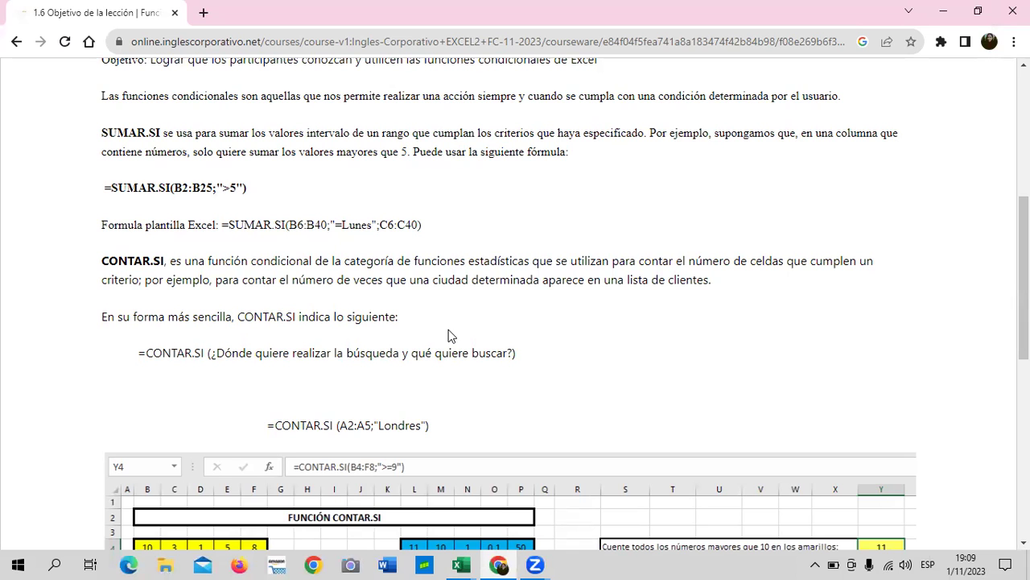
Scroll to the end of lesson 1.6 and go on to lesson 1.7 Funciones condicionales.
{"action": "scroll", "coordinate": [519, 332], "scroll_direction": "down", "scroll_amount": 2}
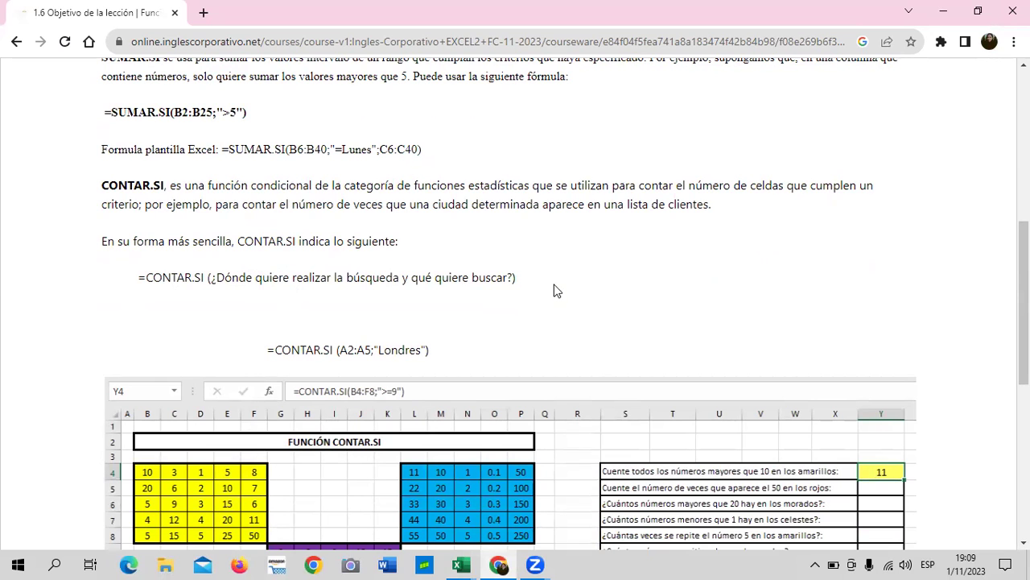
{"action": "scroll", "coordinate": [524, 322], "scroll_direction": "down", "scroll_amount": 2}
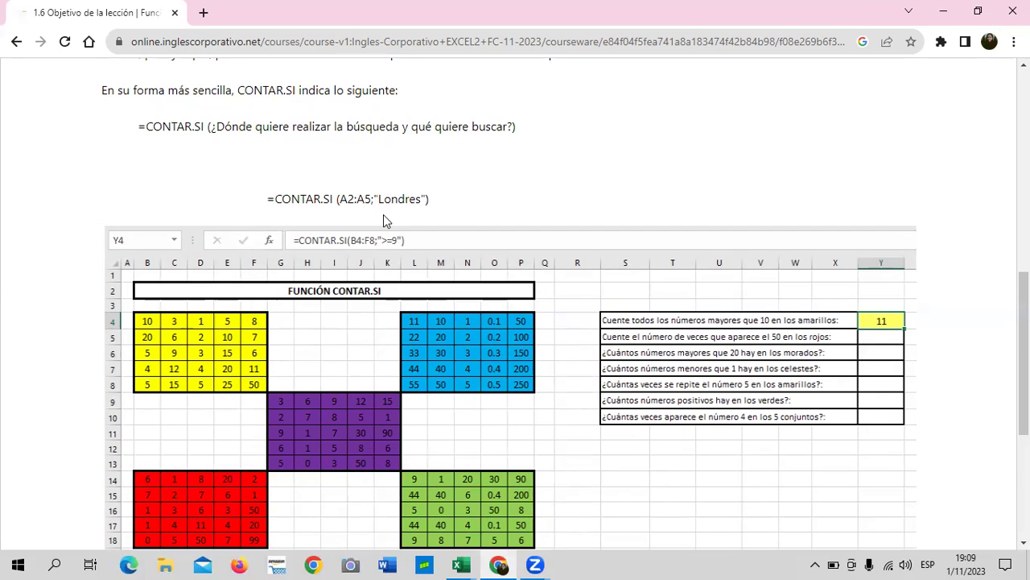
{"action": "scroll", "coordinate": [384, 219], "scroll_direction": "down", "scroll_amount": 2}
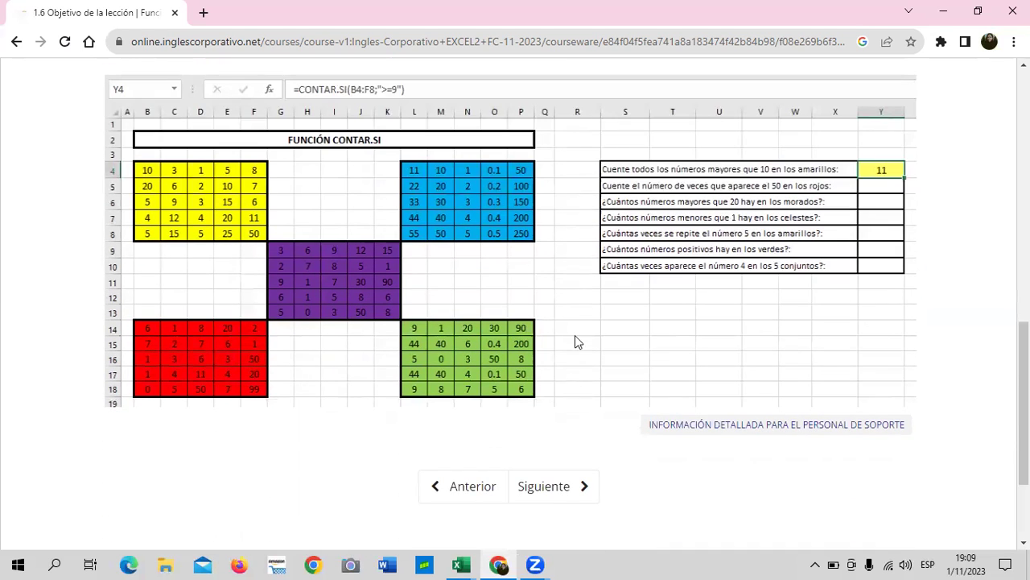
{"action": "left_click", "coordinate": [553, 493]}
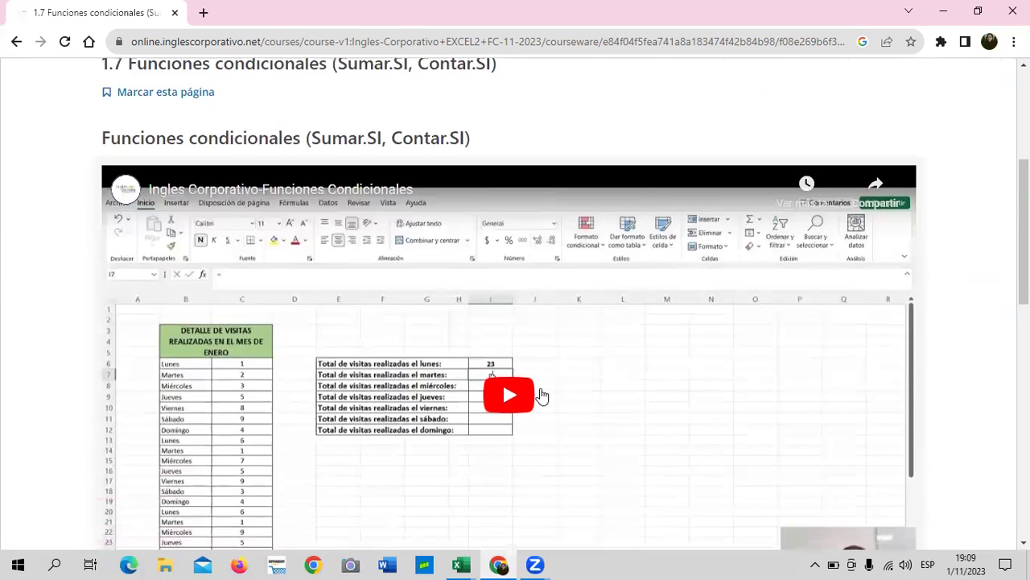
Scroll below the 1.7 video to the CONTAR.SI and Función SUMAR.SI links, then return to the Excel workbook.
{"action": "scroll", "coordinate": [541, 394], "scroll_direction": "down", "scroll_amount": 5}
{"action": "scroll", "coordinate": [533, 388], "scroll_direction": "down", "scroll_amount": 5}
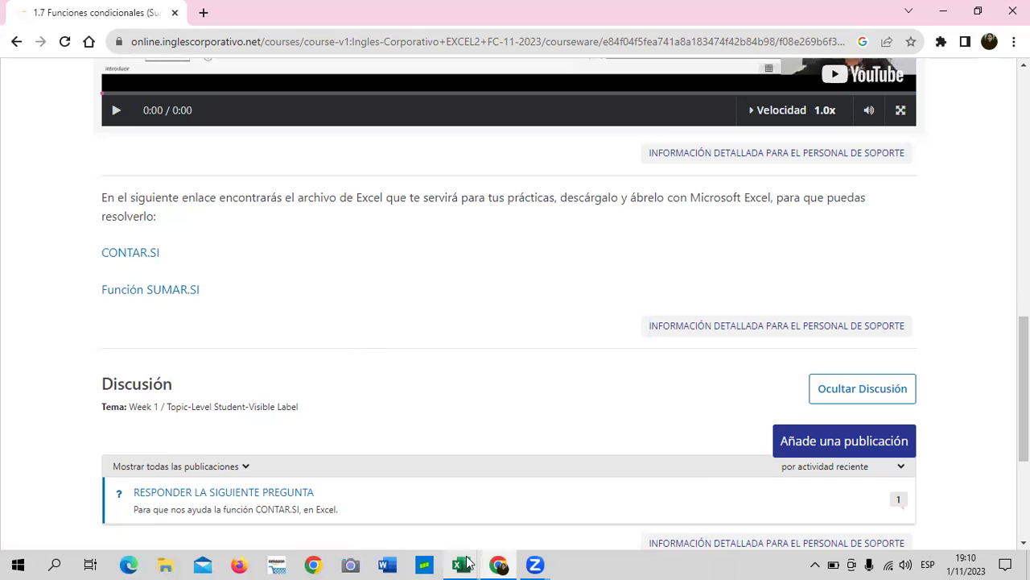
{"action": "mouse_move", "coordinate": [468, 562]}
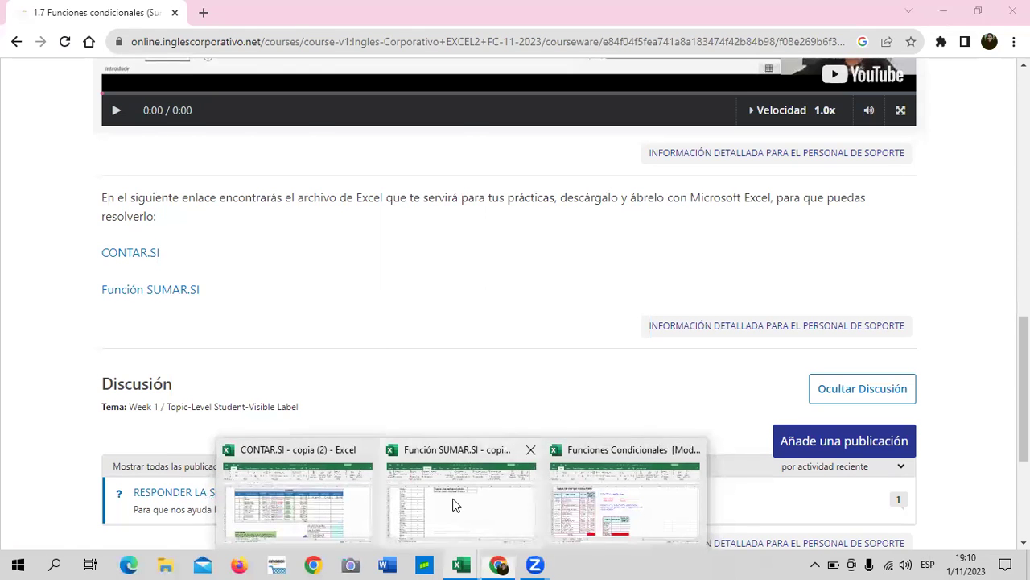
{"action": "left_click", "coordinate": [455, 503]}
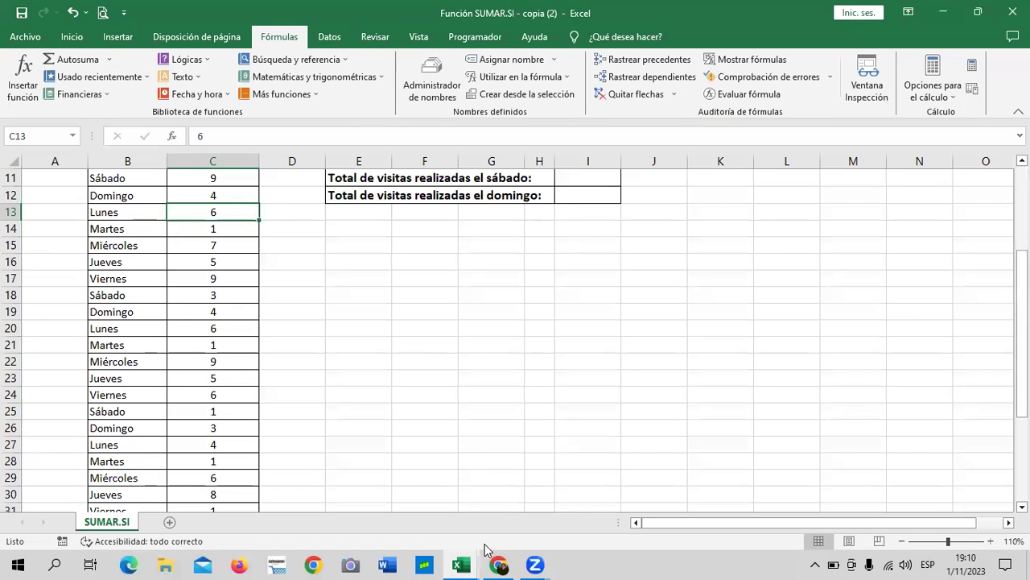
Delete I6's Monday formula so all seven weekday totals are blank, and zoom to 120%.
{"action": "scroll", "coordinate": [613, 439], "scroll_direction": "up", "scroll_amount": 2}
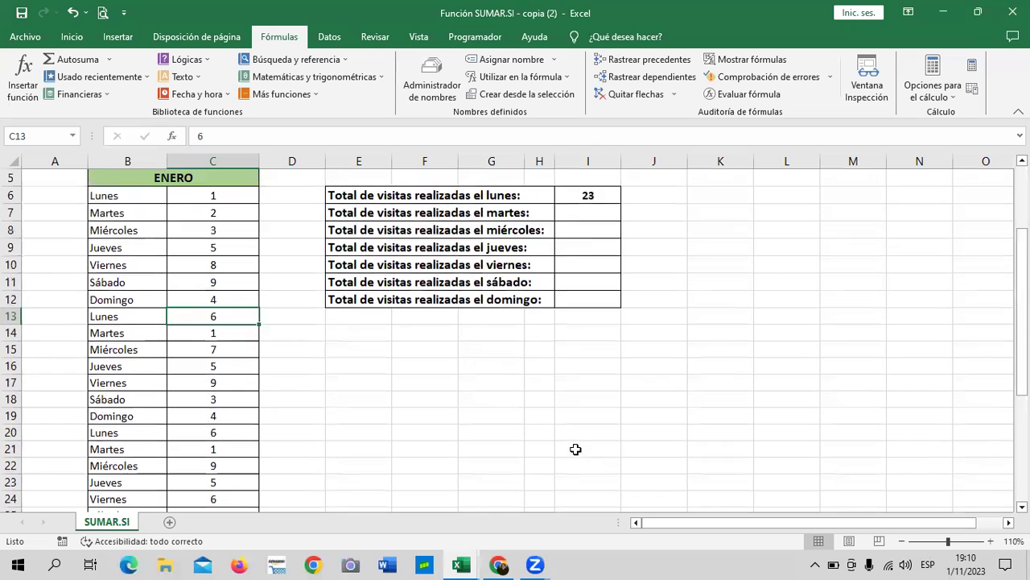
{"action": "scroll", "coordinate": [575, 451], "scroll_direction": "up", "scroll_amount": 1}
{"action": "left_click", "coordinate": [602, 246]}
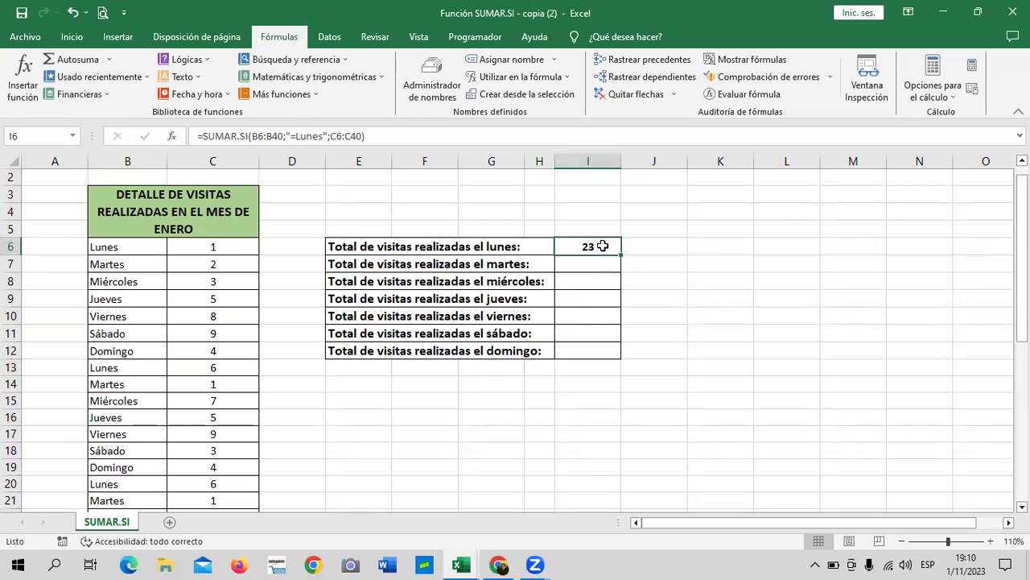
{"action": "key", "text": "Delete"}
{"action": "left_click", "coordinate": [725, 350]}
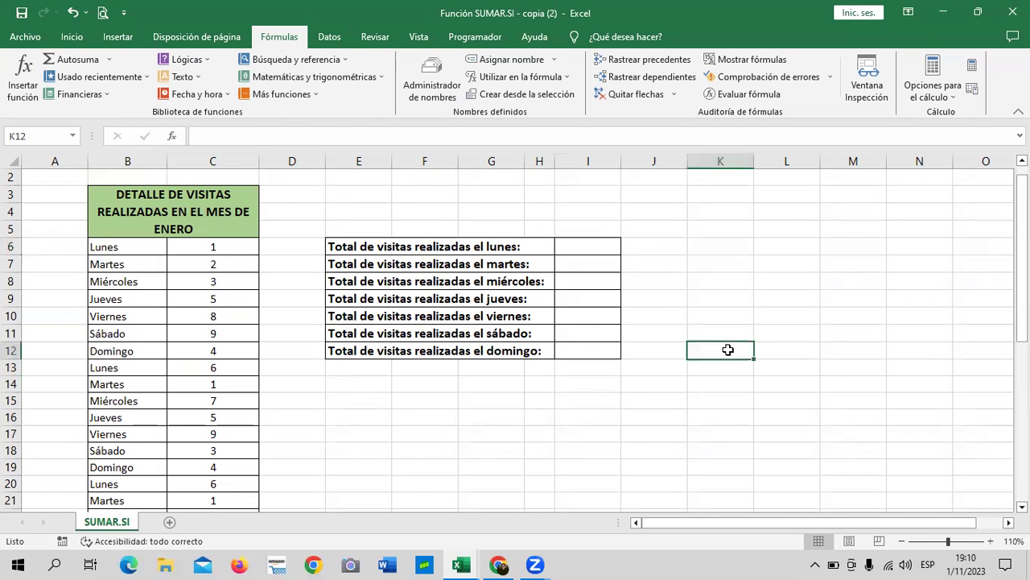
{"action": "scroll", "coordinate": [254, 451], "scroll_direction": "down", "scroll_amount": 5}
{"action": "scroll", "coordinate": [254, 450], "scroll_direction": "up", "scroll_amount": 1}
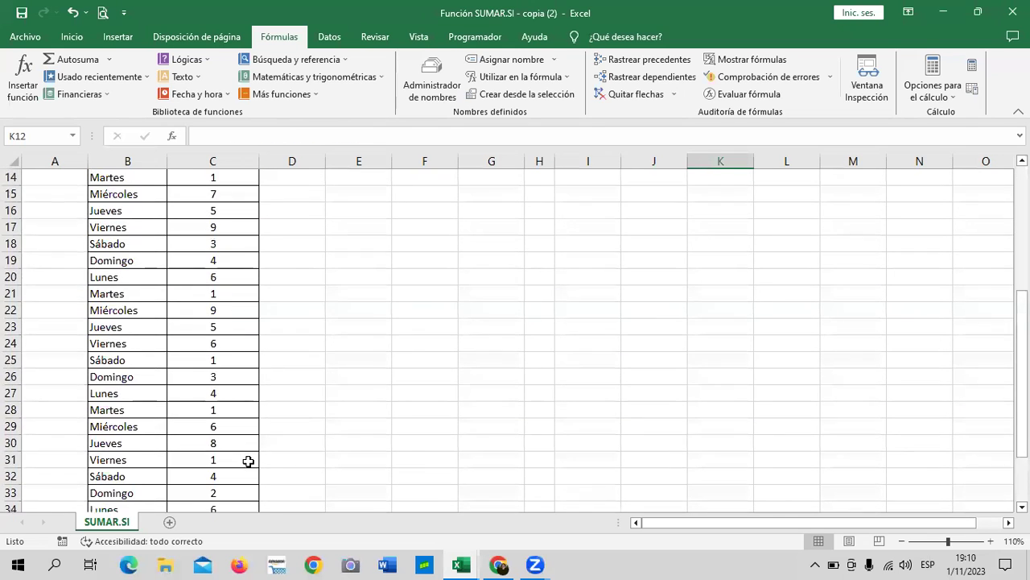
{"action": "scroll", "coordinate": [254, 451], "scroll_direction": "up", "scroll_amount": 5}
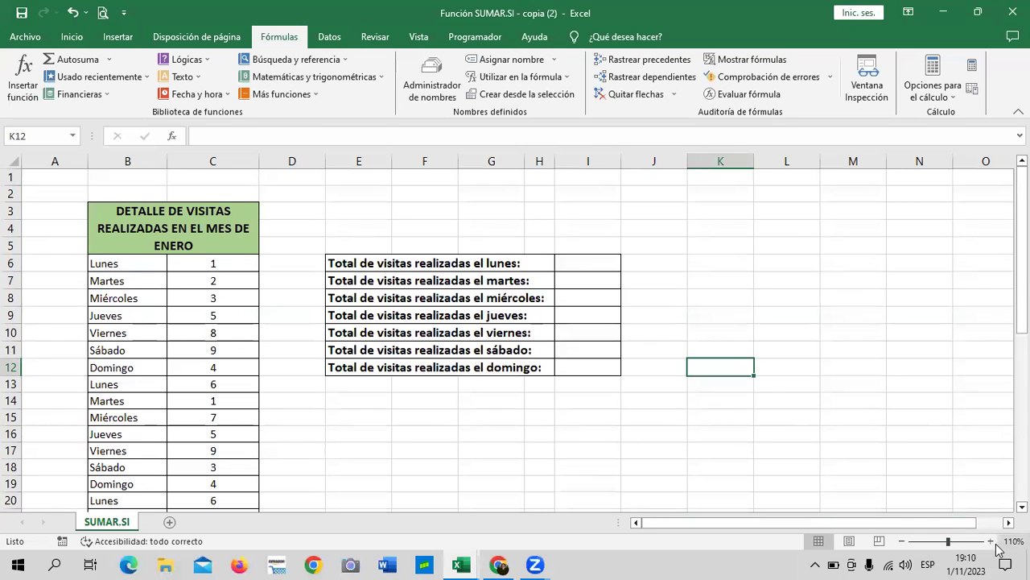
{"action": "left_click", "coordinate": [990, 541]}
{"action": "left_click", "coordinate": [827, 351]}
{"action": "left_click", "coordinate": [656, 275]}
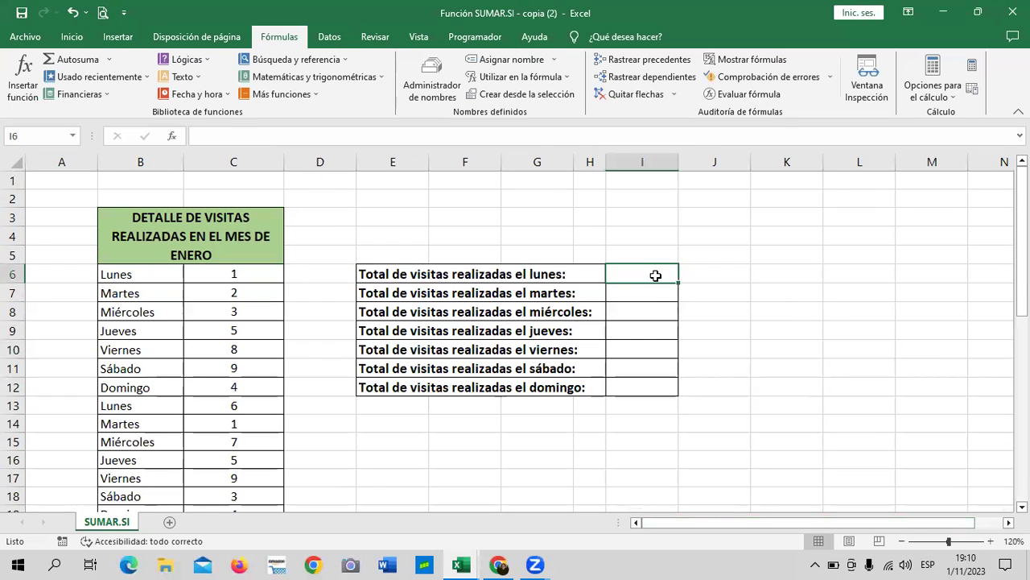
Start =SUMAR.SI in I6 with the day names B6:B40 as the range.
{"action": "type", "text": "="}
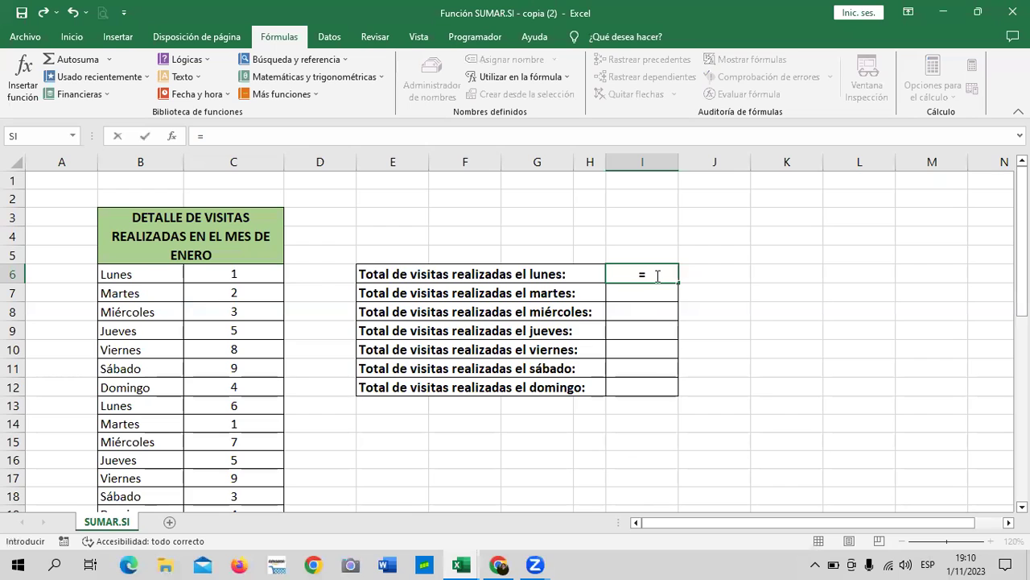
{"action": "type", "text": "sumar"}
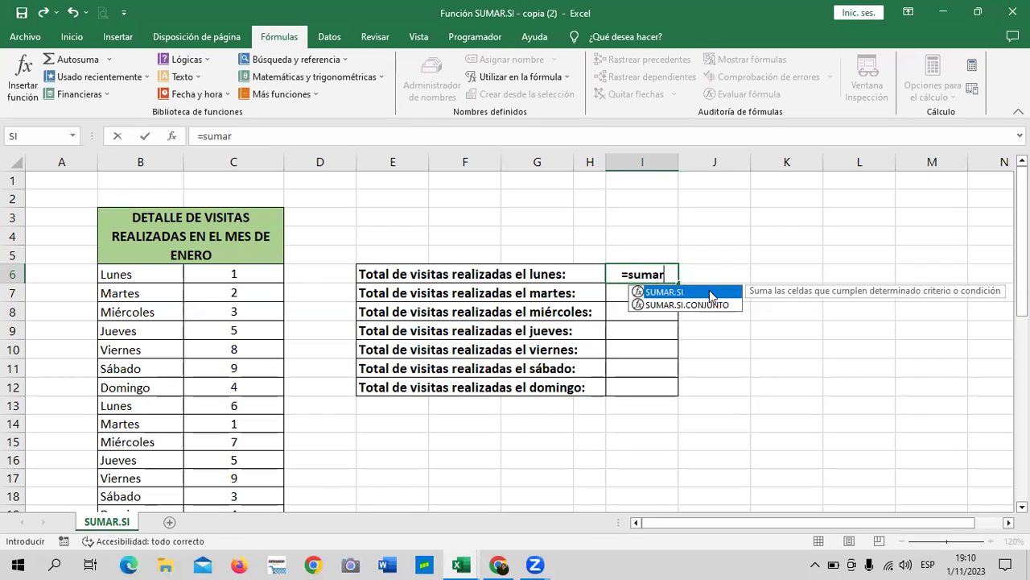
{"action": "double_click", "coordinate": [709, 292]}
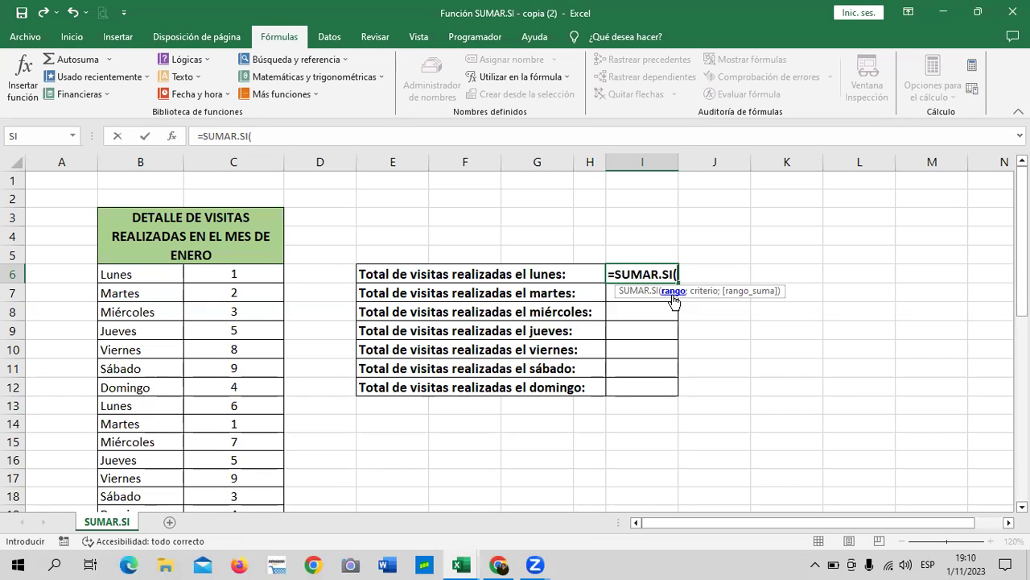
{"action": "mouse_move", "coordinate": [161, 270]}
{"action": "left_mouse_down"}
{"action": "mouse_move", "coordinate": [138, 562]}
{"action": "mouse_move", "coordinate": [152, 459]}
{"action": "mouse_move", "coordinate": [149, 470]}
{"action": "left_mouse_up"}
{"action": "scroll", "coordinate": [478, 338], "scroll_direction": "up", "scroll_amount": 5}
{"action": "scroll", "coordinate": [483, 338], "scroll_direction": "up", "scroll_amount": 3}
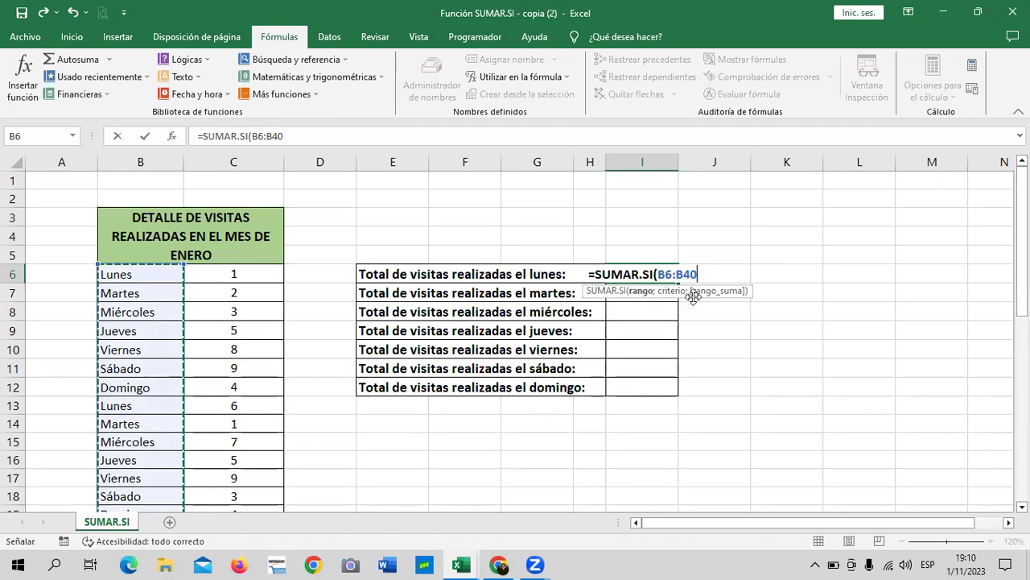
{"action": "type", "text": ";"}
{"action": "left_click", "coordinate": [350, 130]}
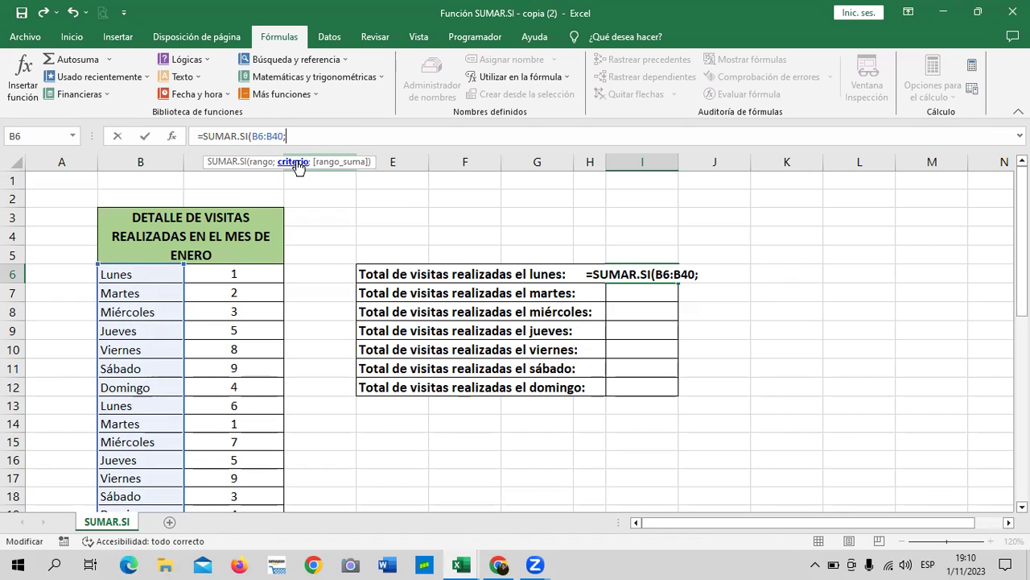
Finish the formula with criterion "Lunes" and sum range C6:C40, giving 23 Monday visits.
{"action": "type", "text": "\""}
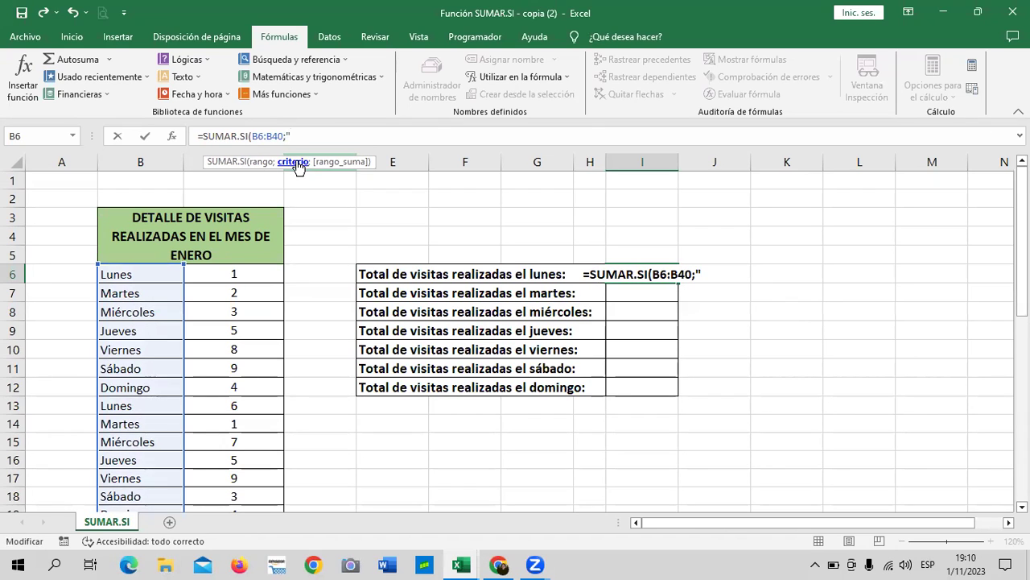
{"action": "type", "text": "Lunes"}
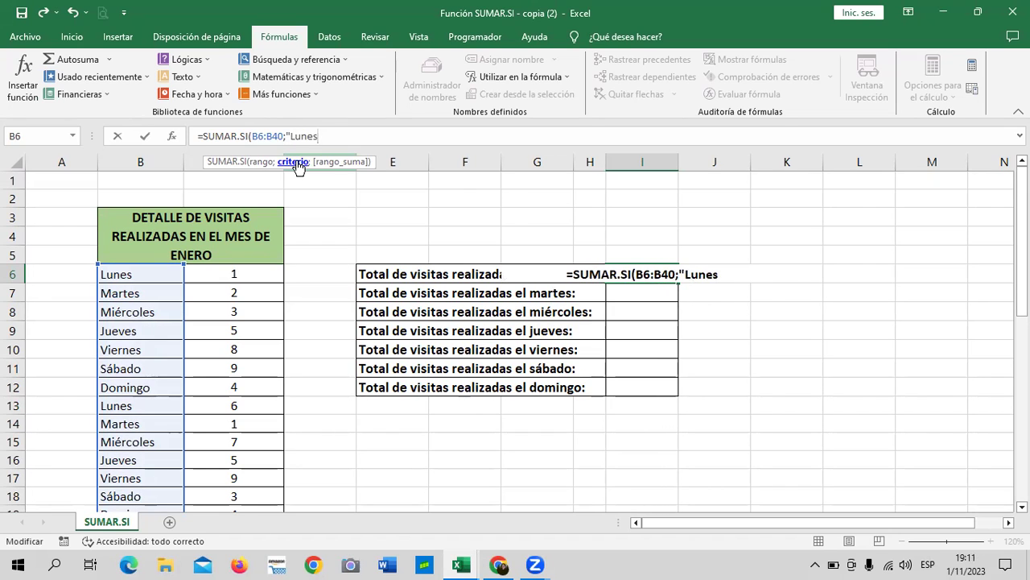
{"action": "type", "text": "\""}
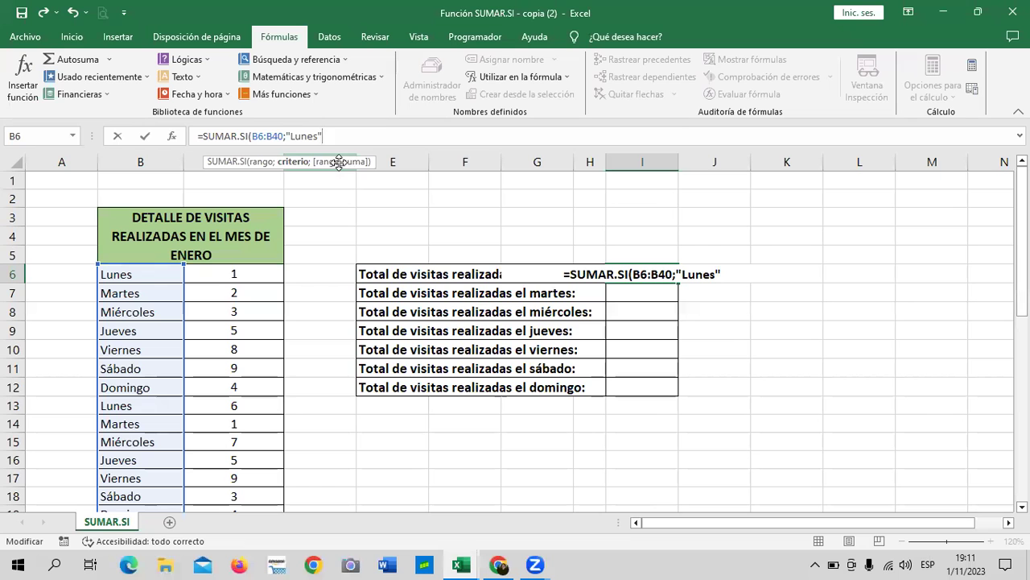
{"action": "type", "text": ";"}
{"action": "mouse_move", "coordinate": [260, 274]}
{"action": "left_mouse_down"}
{"action": "mouse_move", "coordinate": [238, 563]}
{"action": "mouse_move", "coordinate": [236, 469]}
{"action": "left_mouse_up"}
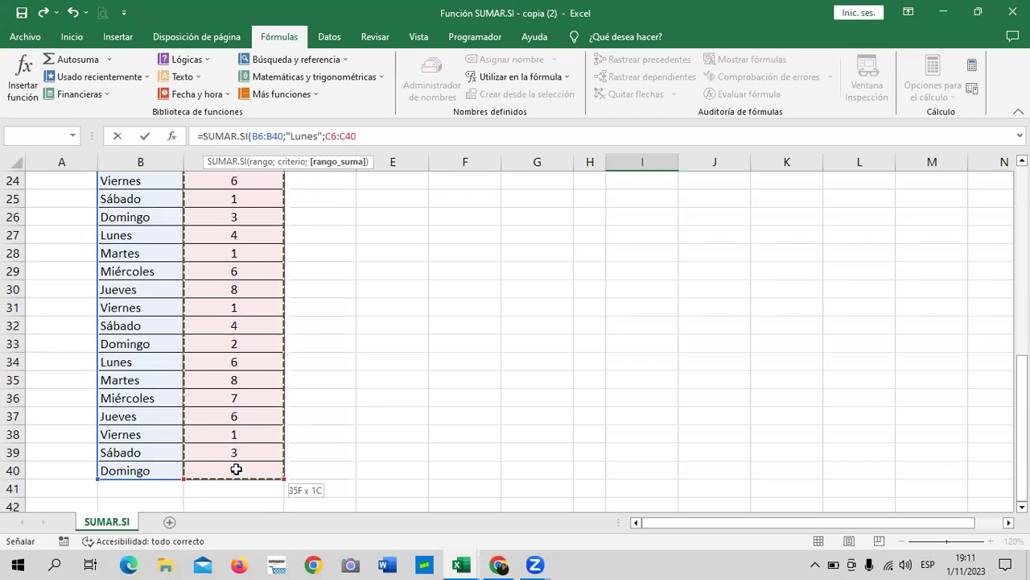
{"action": "scroll", "coordinate": [406, 315], "scroll_direction": "up", "scroll_amount": 6}
{"action": "scroll", "coordinate": [421, 327], "scroll_direction": "up", "scroll_amount": 2}
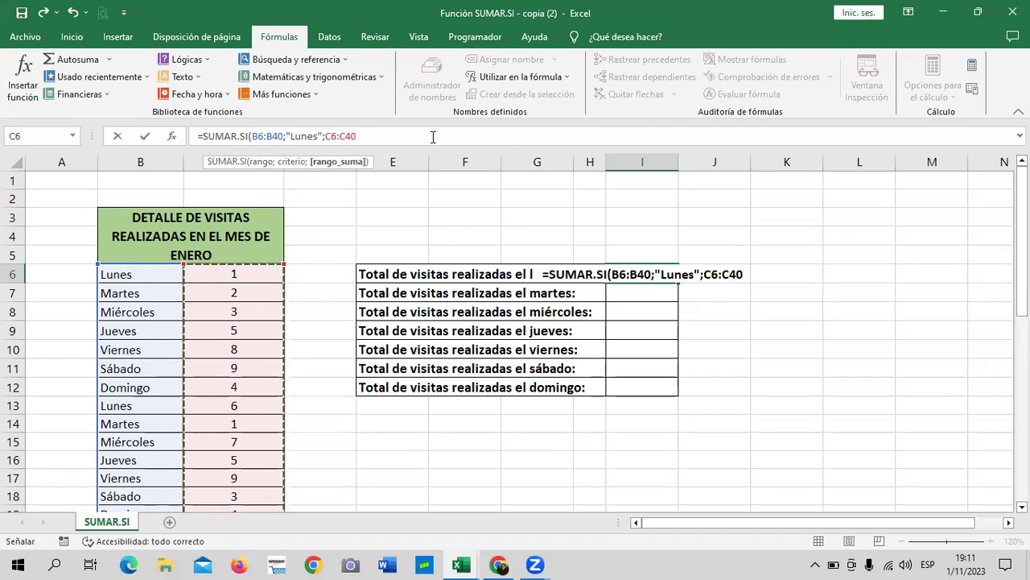
{"action": "type", "text": ")"}
{"action": "key", "text": "Return"}
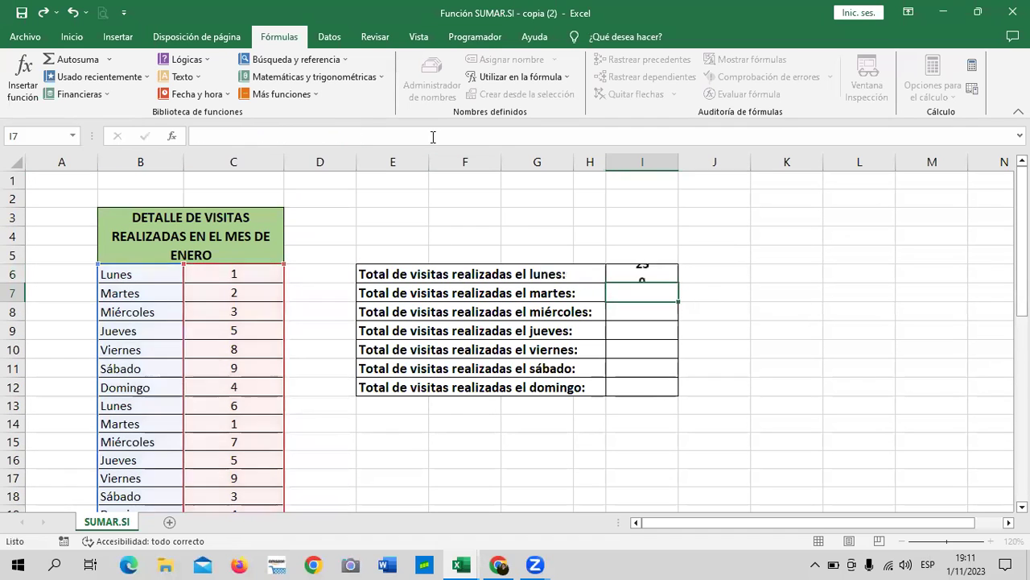
{"action": "left_click", "coordinate": [664, 271]}
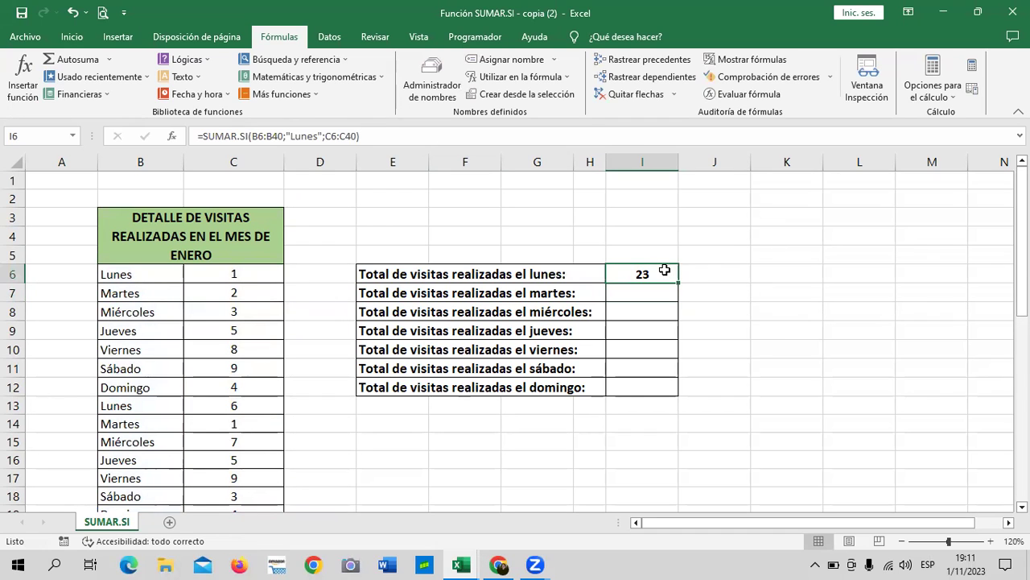
{"action": "scroll", "coordinate": [211, 394], "scroll_direction": "down", "scroll_amount": 5}
{"action": "scroll", "coordinate": [225, 382], "scroll_direction": "down", "scroll_amount": 5}
{"action": "scroll", "coordinate": [221, 388], "scroll_direction": "up", "scroll_amount": 1}
{"action": "scroll", "coordinate": [166, 358], "scroll_direction": "up", "scroll_amount": 2}
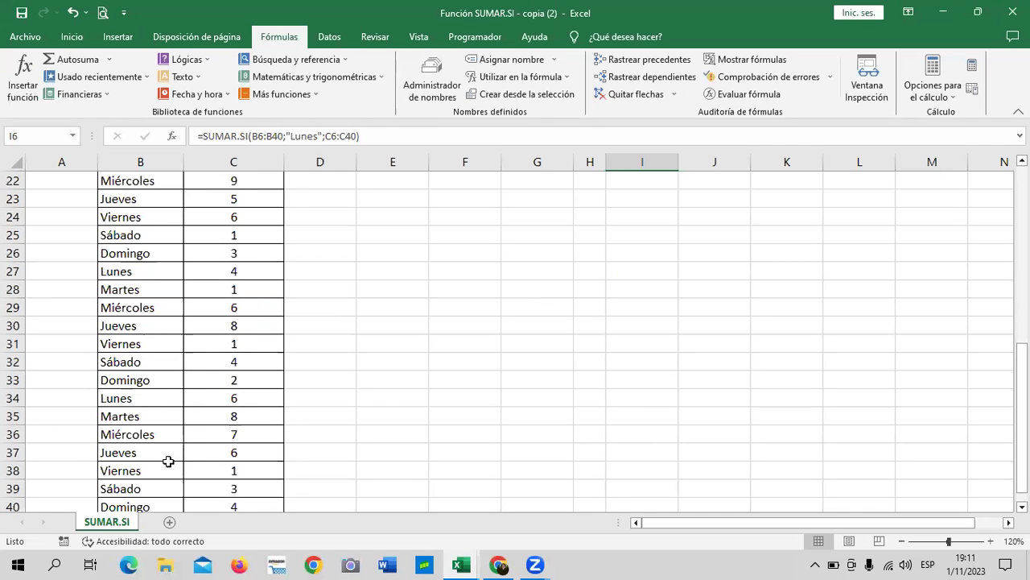
{"action": "scroll", "coordinate": [162, 464], "scroll_direction": "down", "scroll_amount": 1}
{"action": "scroll", "coordinate": [161, 465], "scroll_direction": "down", "scroll_amount": 1}
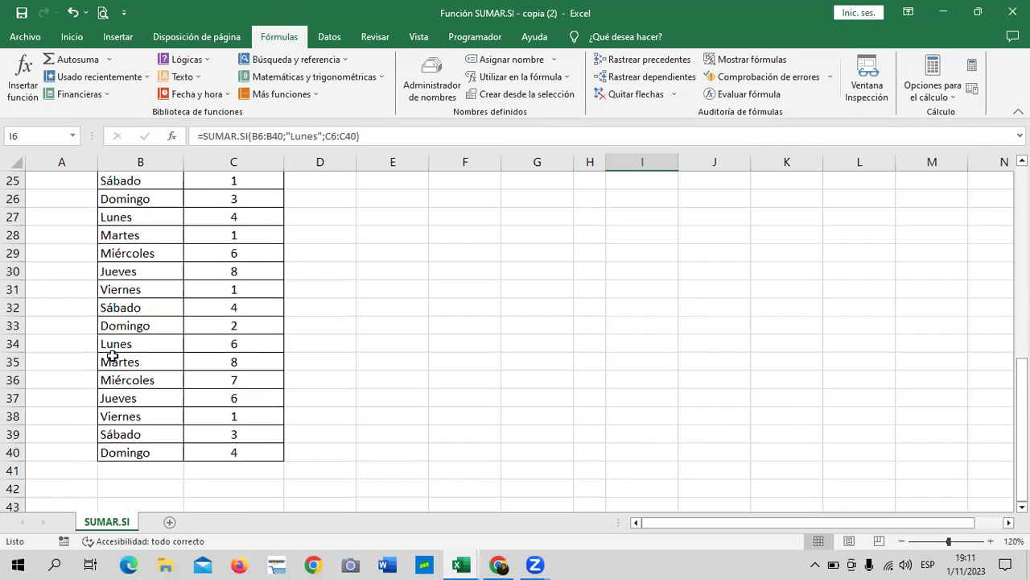
{"action": "left_click", "coordinate": [224, 344]}
{"action": "scroll", "coordinate": [225, 344], "scroll_direction": "up", "scroll_amount": 1}
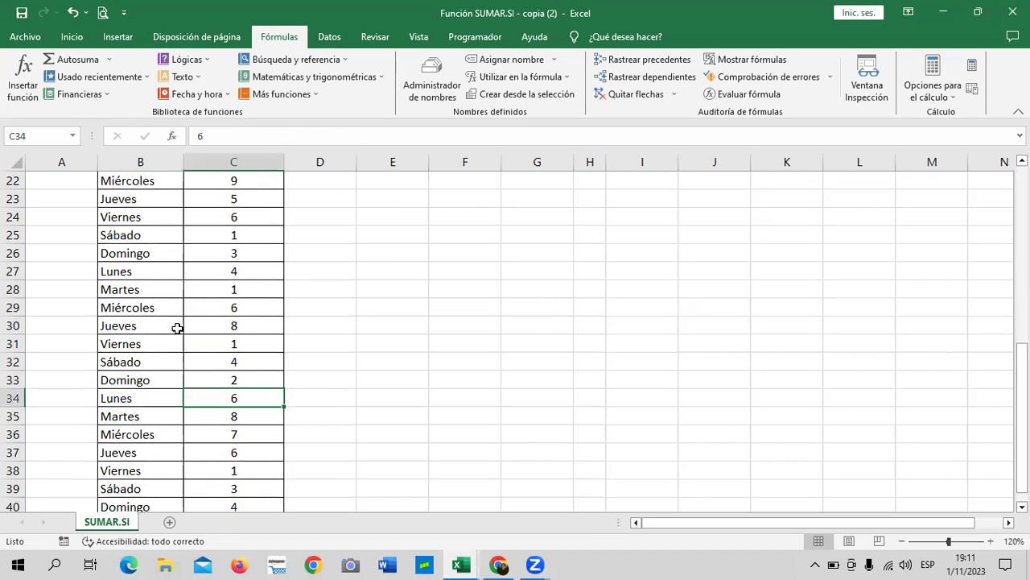
{"action": "left_click", "coordinate": [198, 273]}
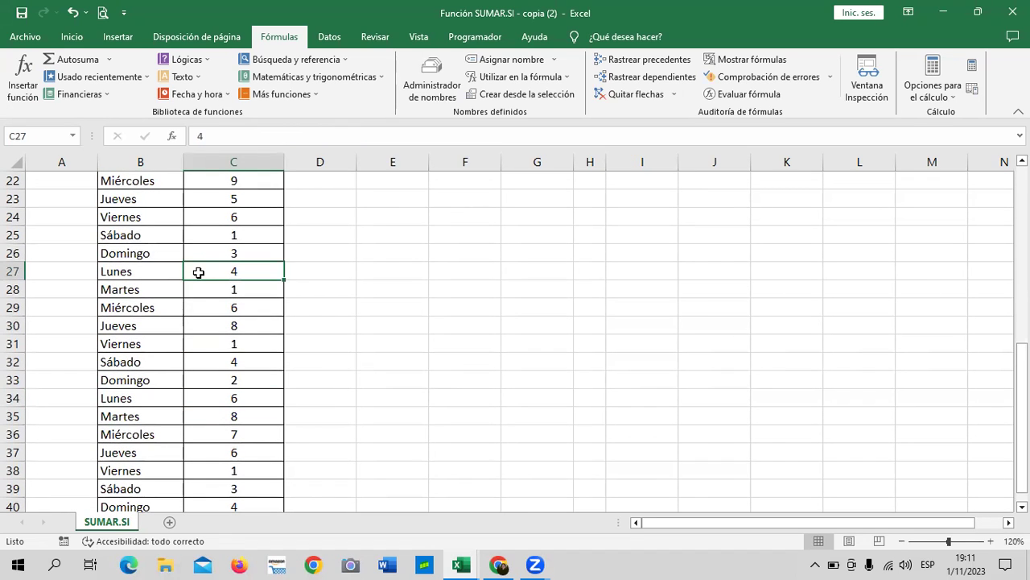
{"action": "left_click", "coordinate": [205, 396]}
{"action": "scroll", "coordinate": [294, 422], "scroll_direction": "up", "scroll_amount": 5}
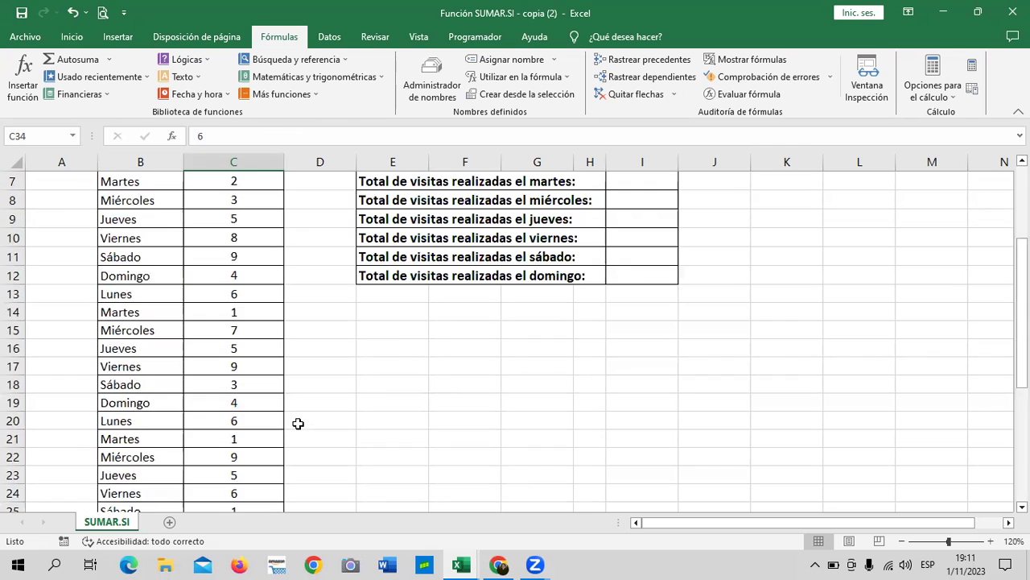
{"action": "scroll", "coordinate": [278, 423], "scroll_direction": "up", "scroll_amount": 2}
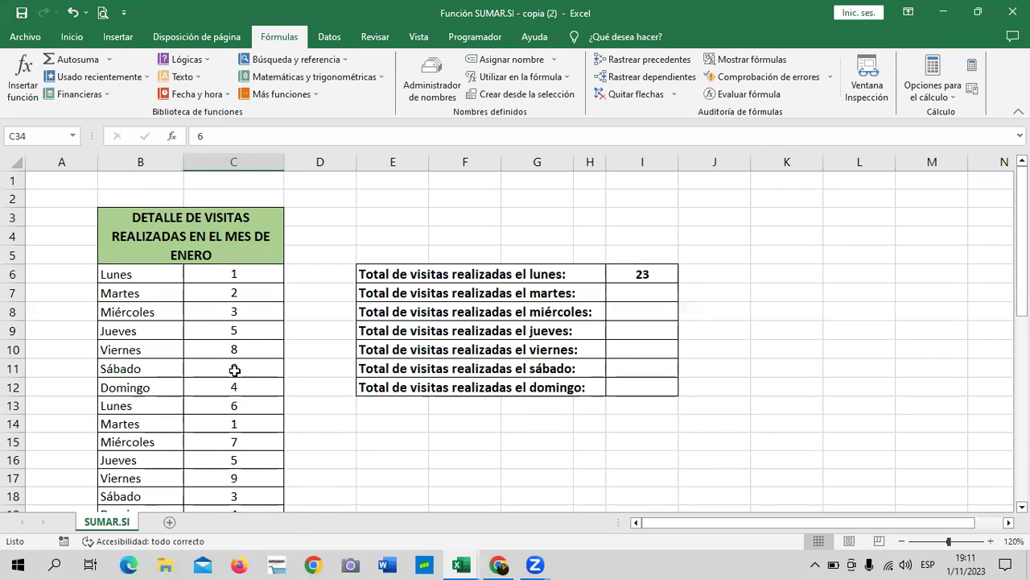
{"action": "left_click", "coordinate": [643, 273]}
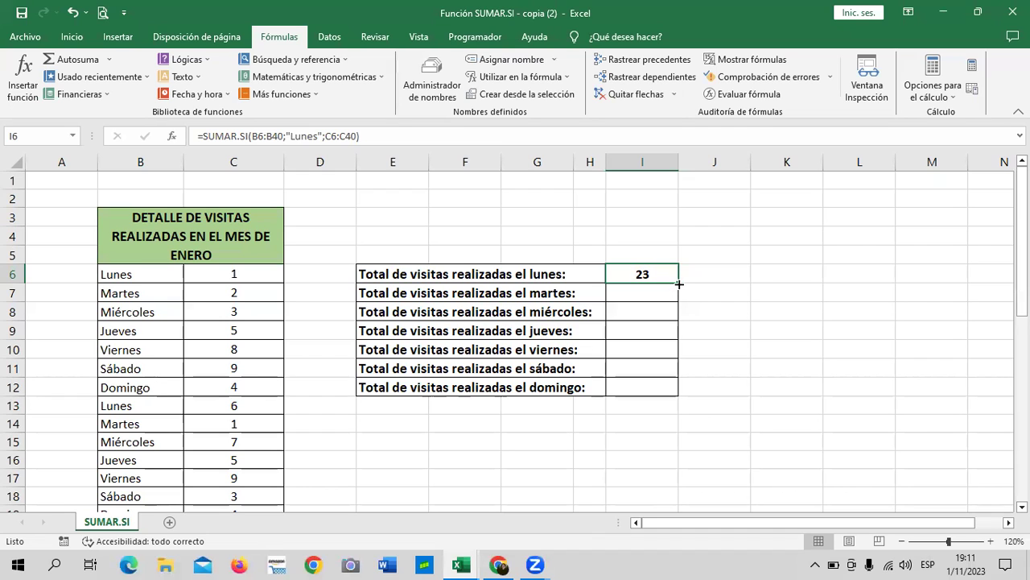
{"action": "left_click_drag", "start_coordinate": [678, 283], "coordinate": [678, 391]}
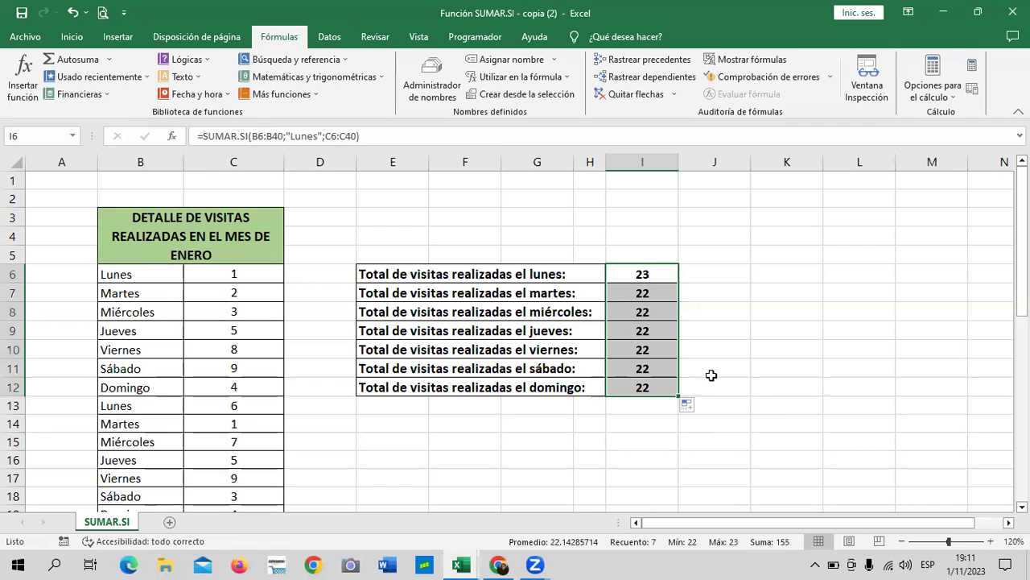
{"action": "left_click", "coordinate": [763, 331]}
{"action": "left_click", "coordinate": [647, 311]}
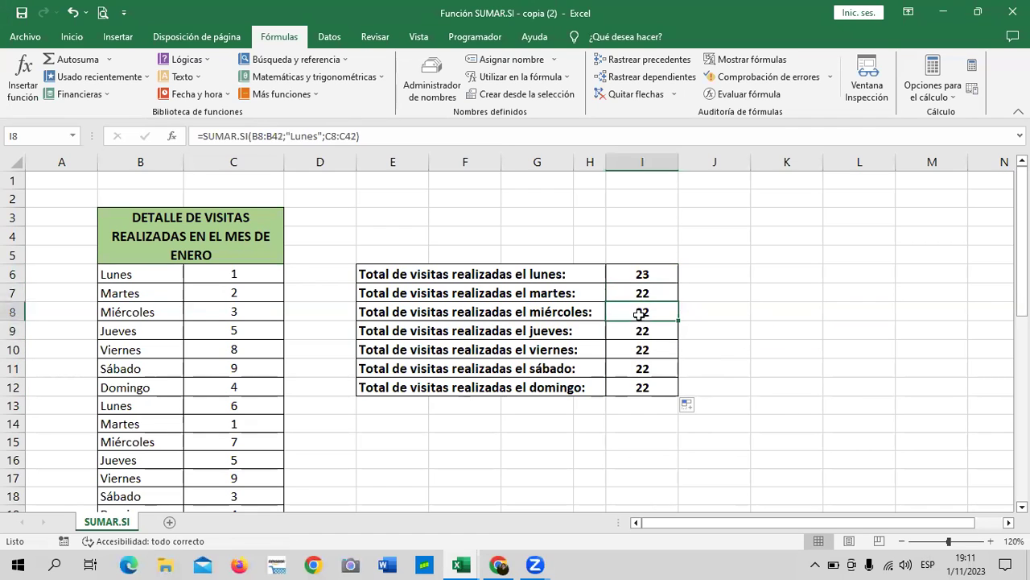
{"action": "left_click", "coordinate": [639, 333]}
{"action": "left_click", "coordinate": [641, 351]}
{"action": "left_click", "coordinate": [641, 368]}
{"action": "left_click", "coordinate": [637, 388]}
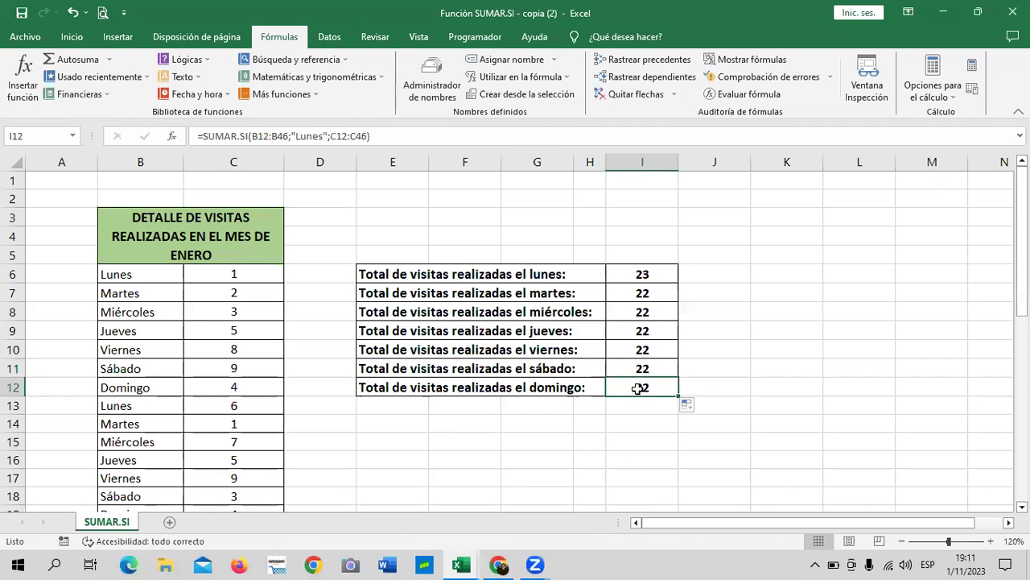
{"action": "left_click", "coordinate": [627, 292]}
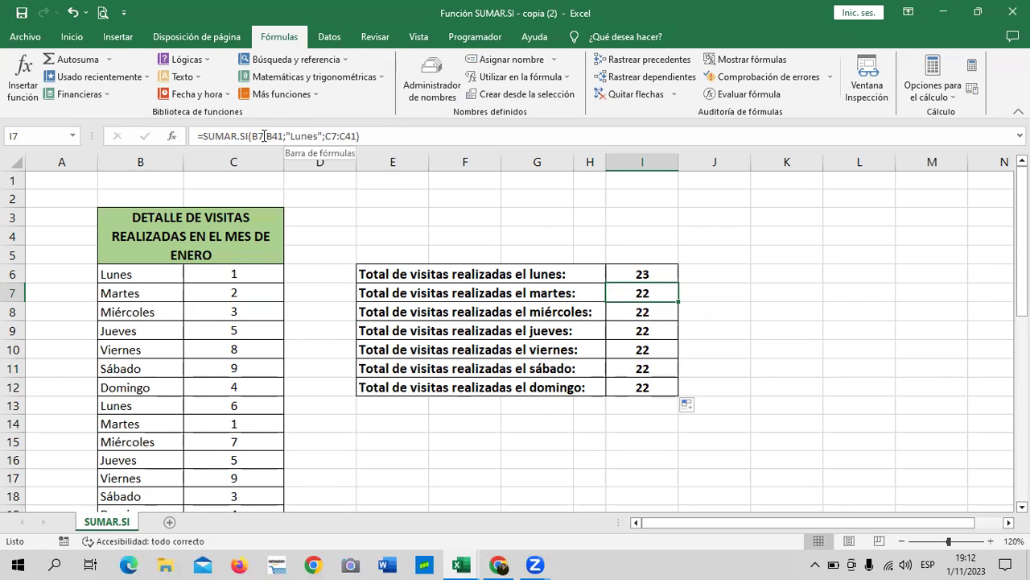
{"action": "left_click", "coordinate": [378, 136]}
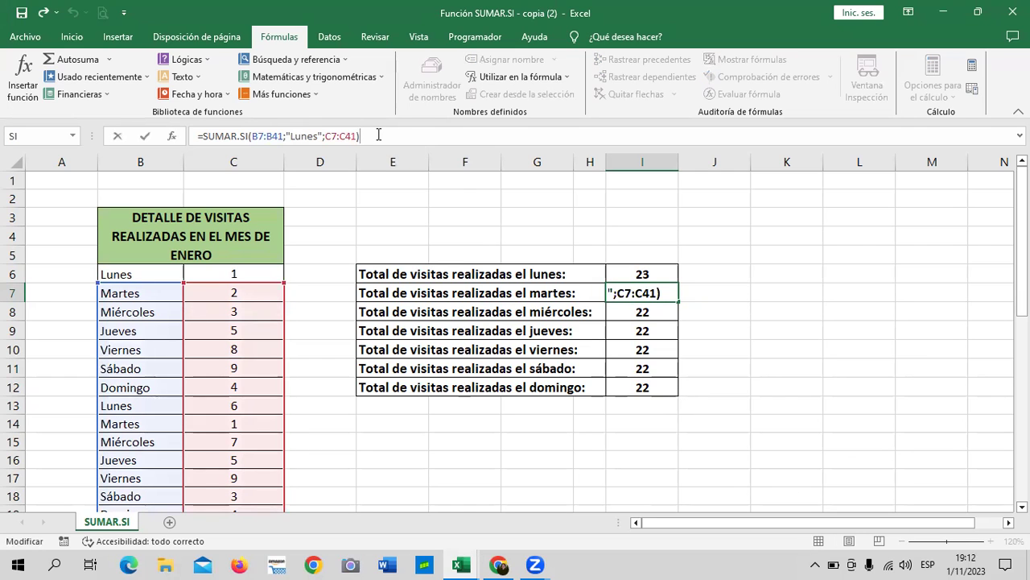
{"action": "key", "text": "Return"}
{"action": "left_click", "coordinate": [636, 292]}
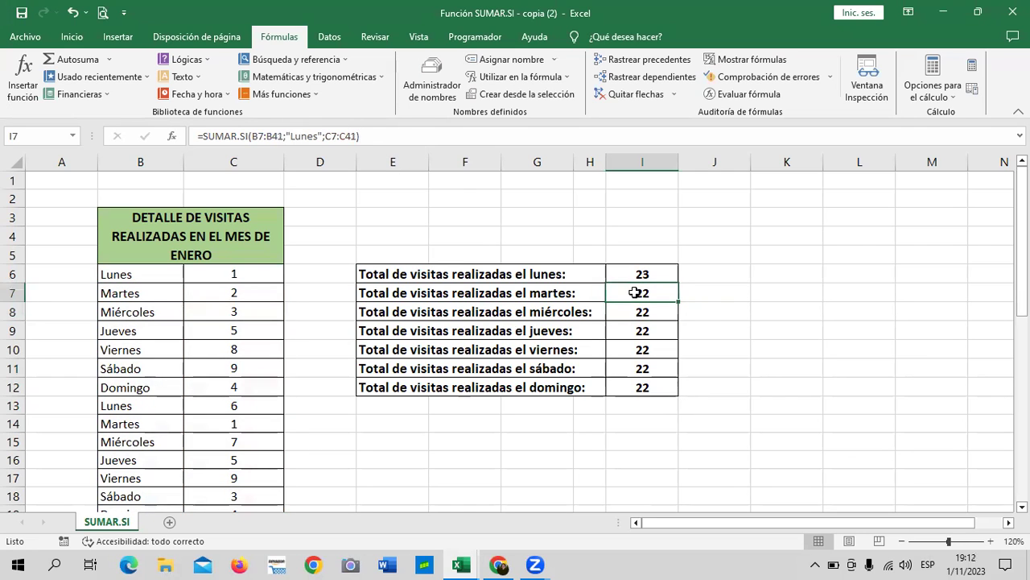
{"action": "left_click_drag", "start_coordinate": [635, 292], "coordinate": [632, 378]}
Clear the copied totals from I7:I12 and start =SUMAR.SI in I7 over day names B6:B40.
{"action": "key", "text": "Delete"}
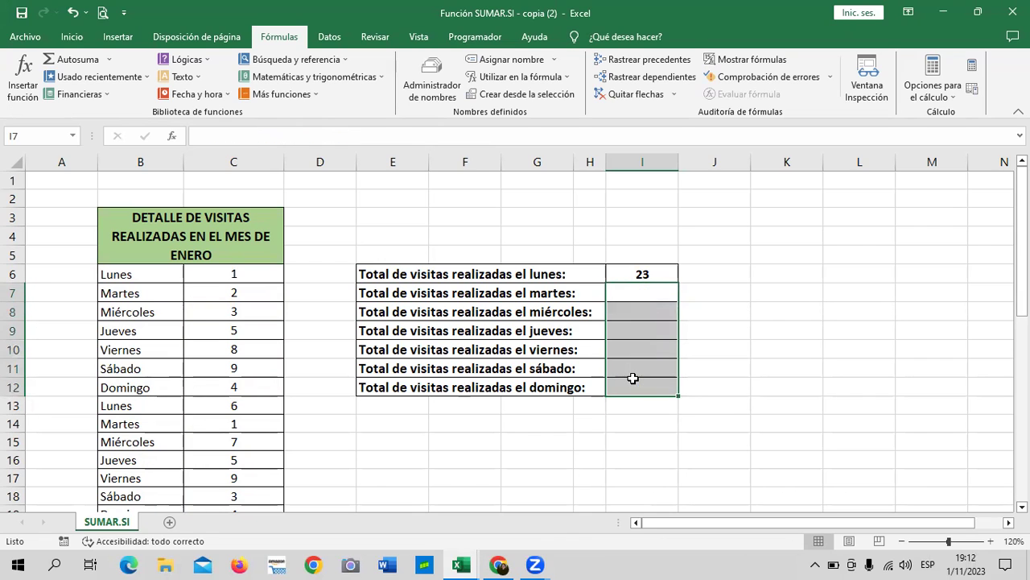
{"action": "left_click", "coordinate": [767, 307]}
{"action": "left_click", "coordinate": [648, 291]}
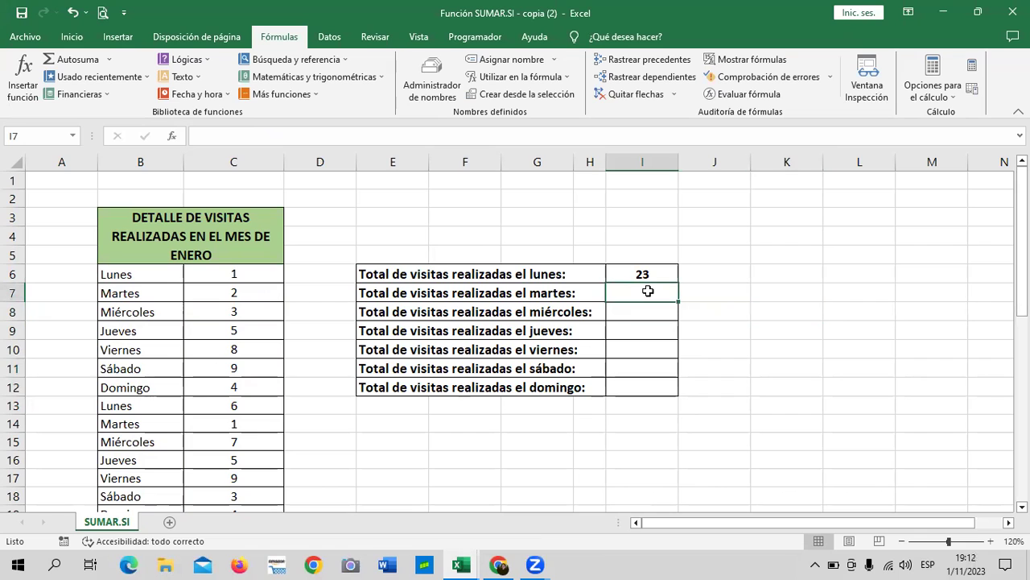
{"action": "type", "text": "="}
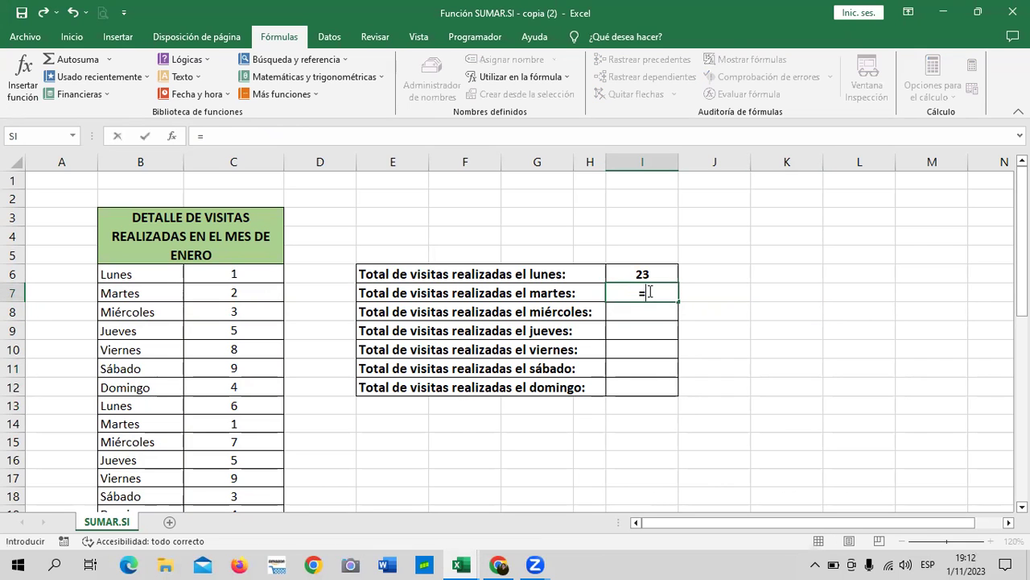
{"action": "type", "text": "sumar"}
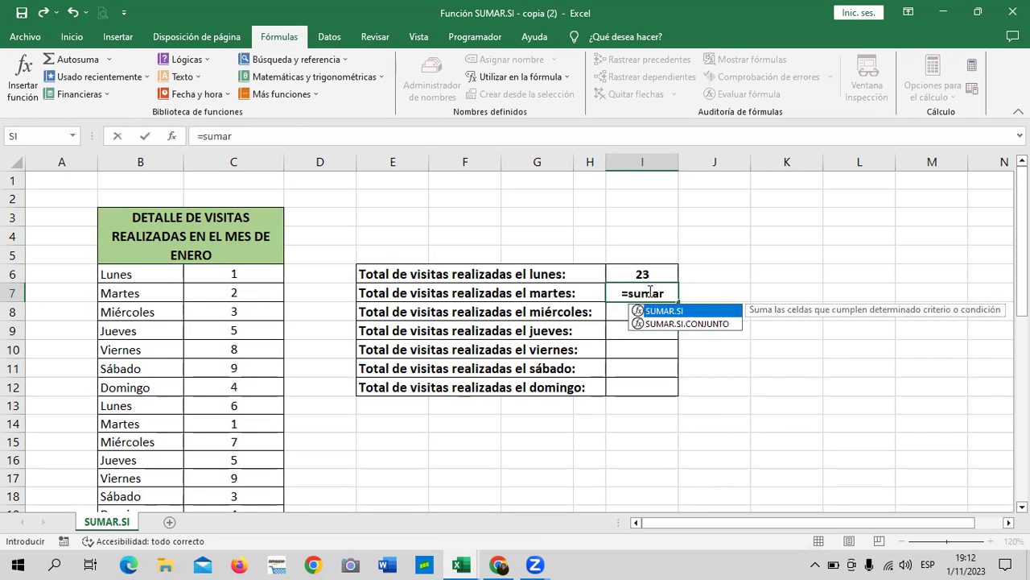
{"action": "double_click", "coordinate": [696, 312]}
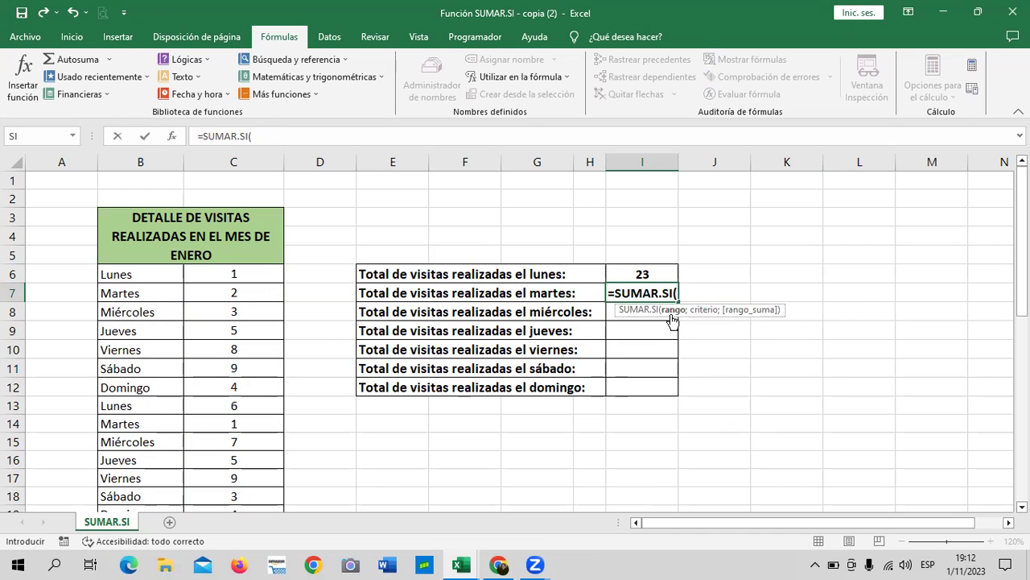
{"action": "mouse_move", "coordinate": [129, 273]}
{"action": "left_mouse_down"}
{"action": "mouse_move", "coordinate": [148, 564]}
{"action": "mouse_move", "coordinate": [166, 470]}
{"action": "left_mouse_up"}
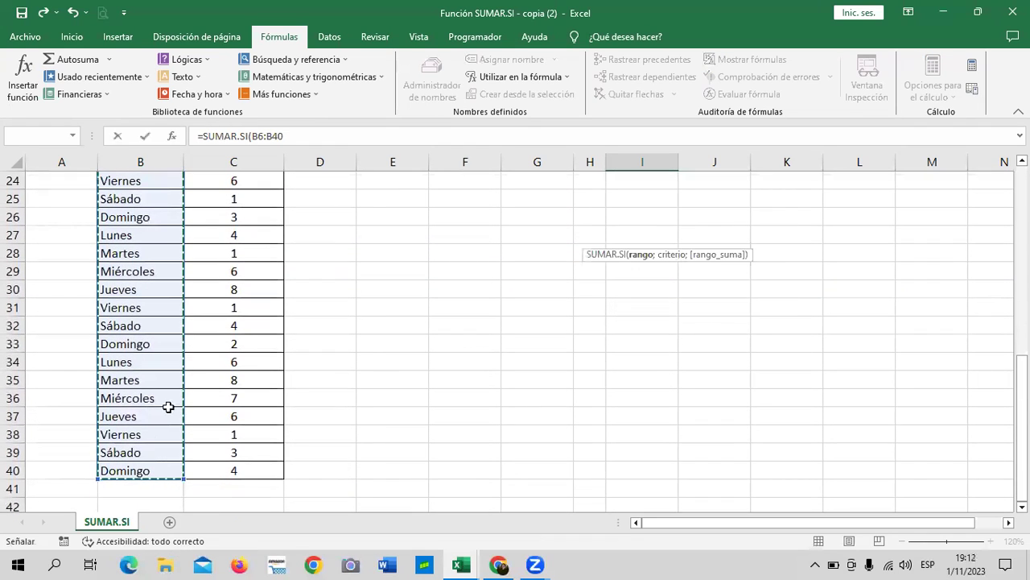
{"action": "left_click", "coordinate": [325, 136]}
Complete the I7 formula with criterion "Martes" and sum range C6:C40, totalling 13.
{"action": "type", "text": ";\"Martes"}
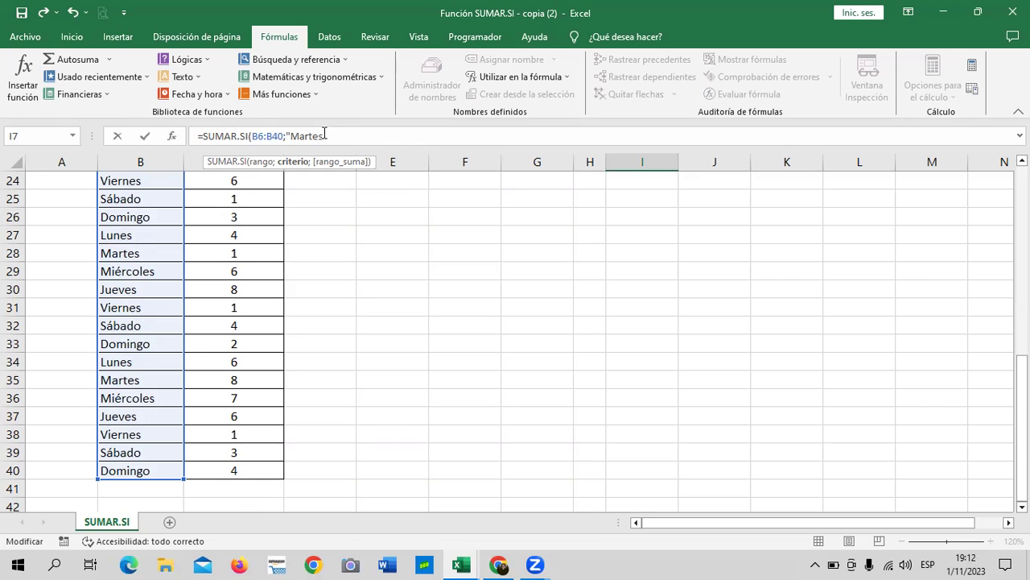
{"action": "type", "text": ";"}
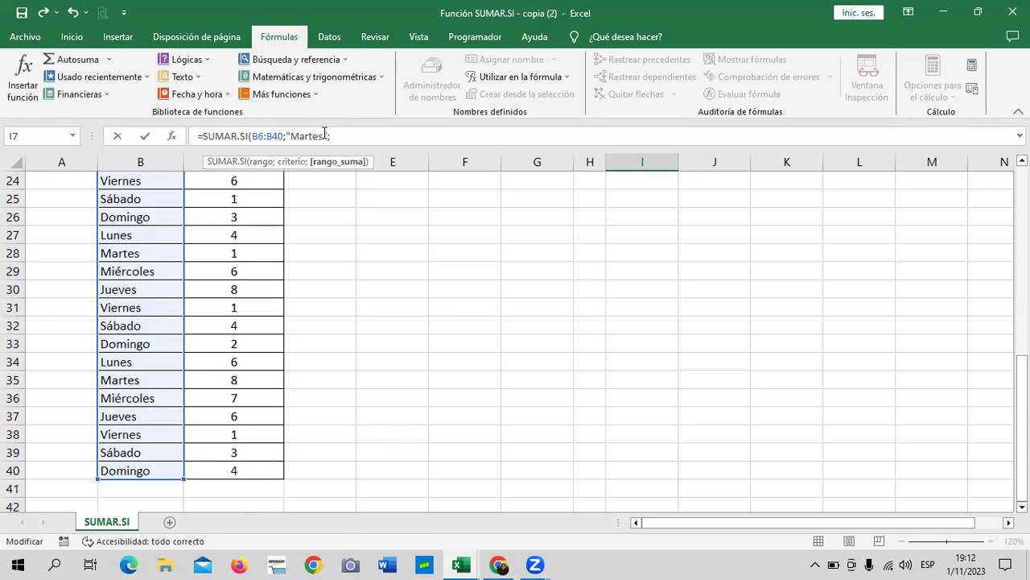
{"action": "scroll", "coordinate": [387, 338], "scroll_direction": "up", "scroll_amount": 5}
{"action": "scroll", "coordinate": [298, 356], "scroll_direction": "up", "scroll_amount": 3}
{"action": "left_click", "coordinate": [265, 272]}
{"action": "left_click_drag", "start_coordinate": [267, 362], "coordinate": [264, 470]}
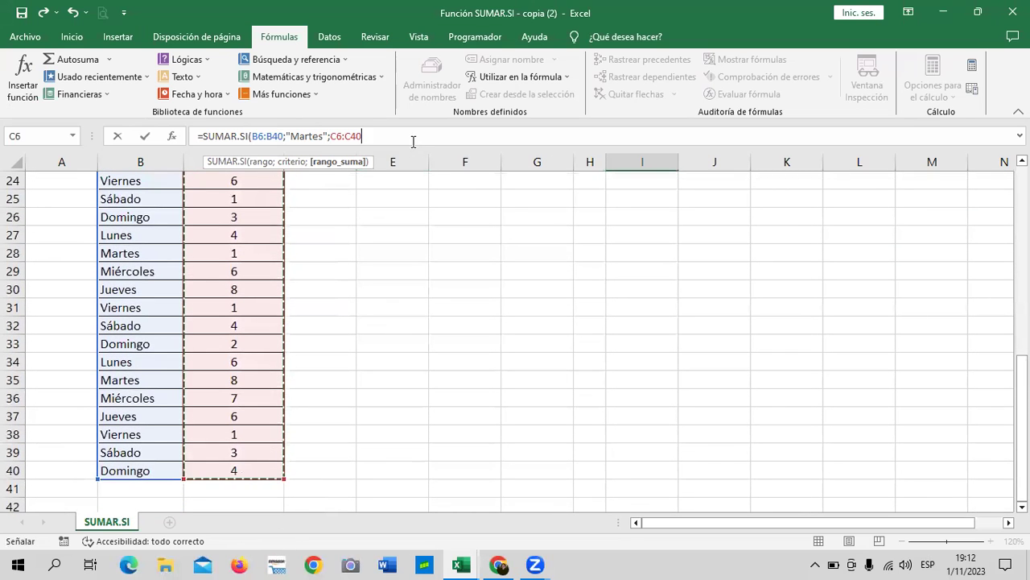
{"action": "type", "text": ")"}
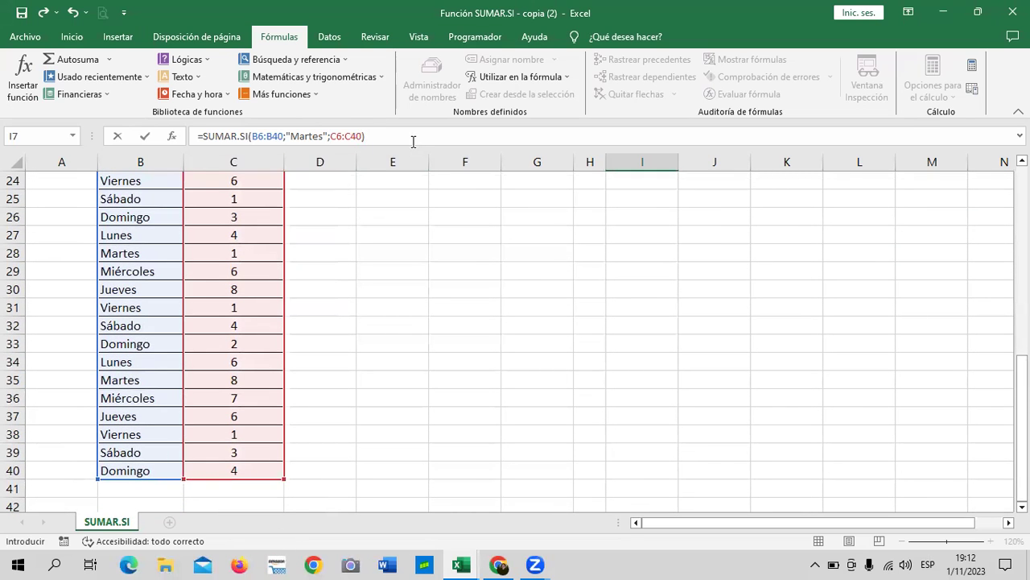
{"action": "key", "text": "Return"}
Enter =SUMAR.SI(B6:B40;"Miercoles";C6:C40) in I8 to total Wednesday visits.
{"action": "scroll", "coordinate": [530, 288], "scroll_direction": "up", "scroll_amount": 3}
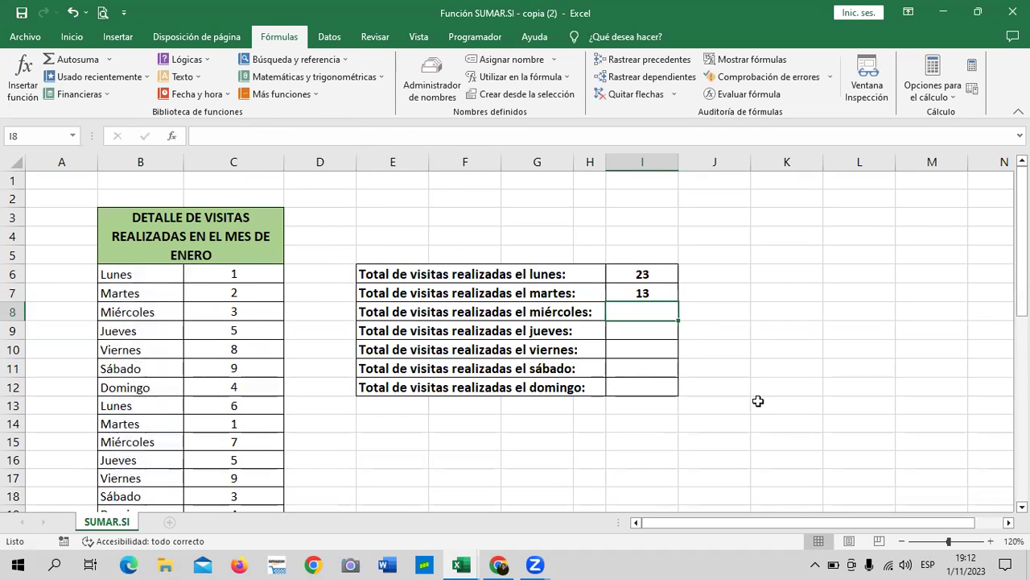
{"action": "type", "text": "="}
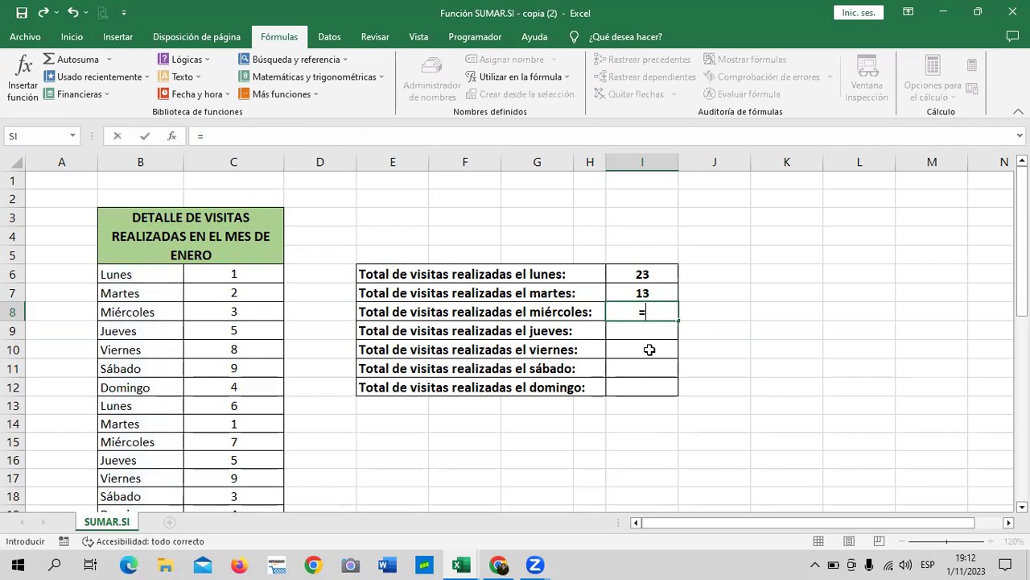
{"action": "type", "text": "sumar"}
{"action": "double_click", "coordinate": [682, 330]}
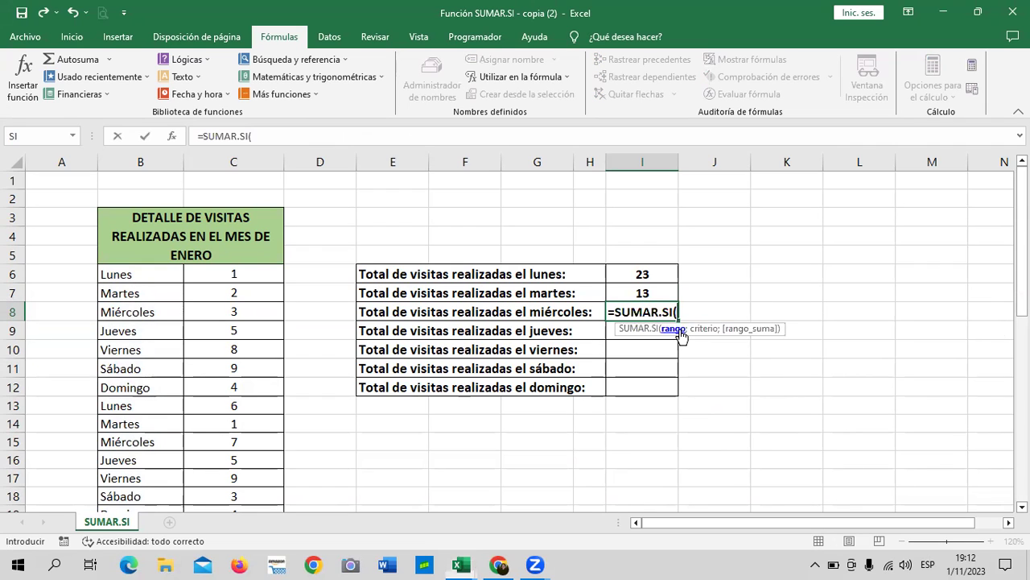
{"action": "mouse_move", "coordinate": [149, 273]}
{"action": "left_mouse_down"}
{"action": "mouse_move", "coordinate": [165, 562]}
{"action": "mouse_move", "coordinate": [158, 455]}
{"action": "left_mouse_up"}
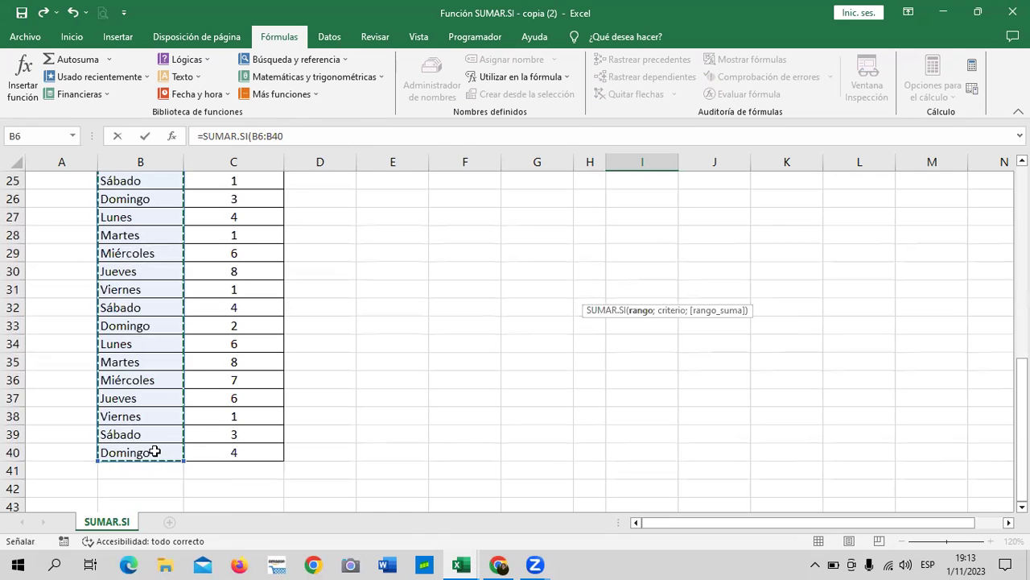
{"action": "scroll", "coordinate": [408, 449], "scroll_direction": "up", "scroll_amount": 8}
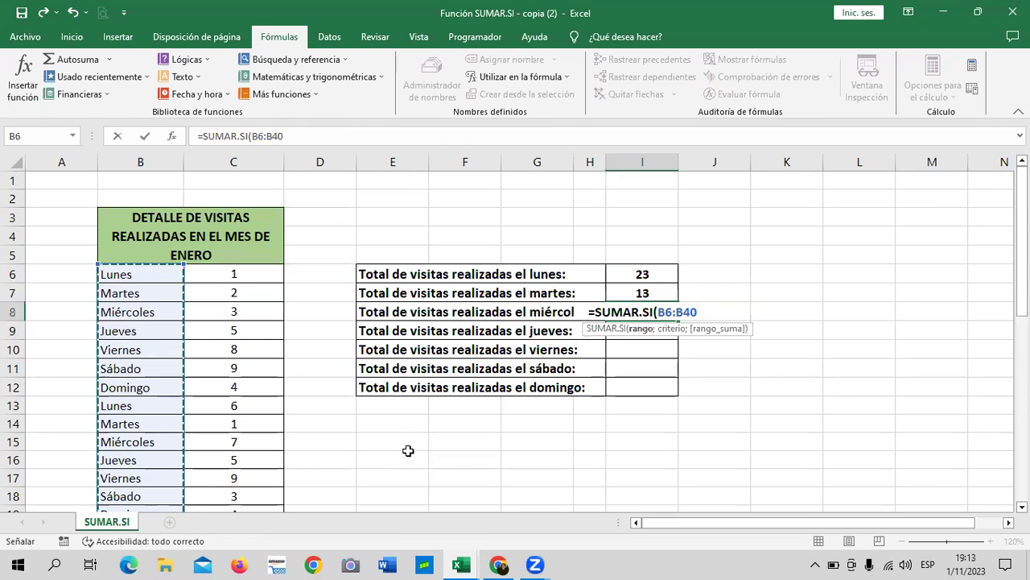
{"action": "type", "text": ";"}
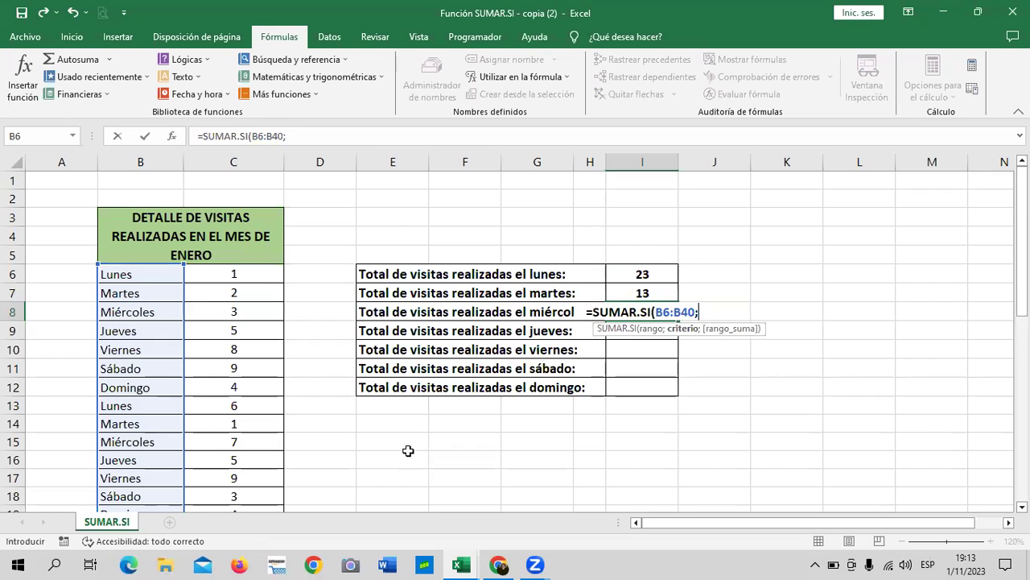
{"action": "type", "text": "\"Miercoles"}
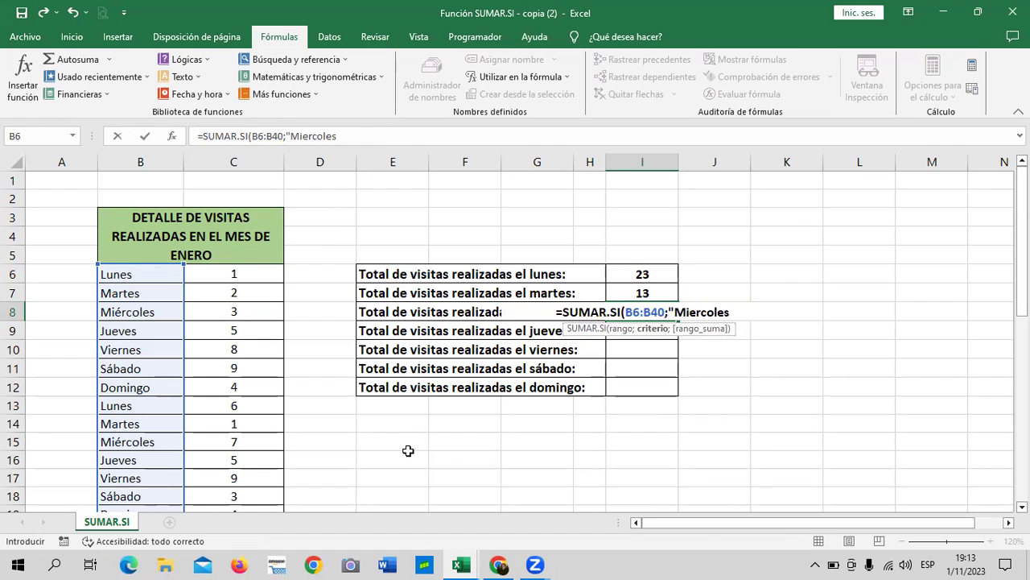
{"action": "type", "text": "\""}
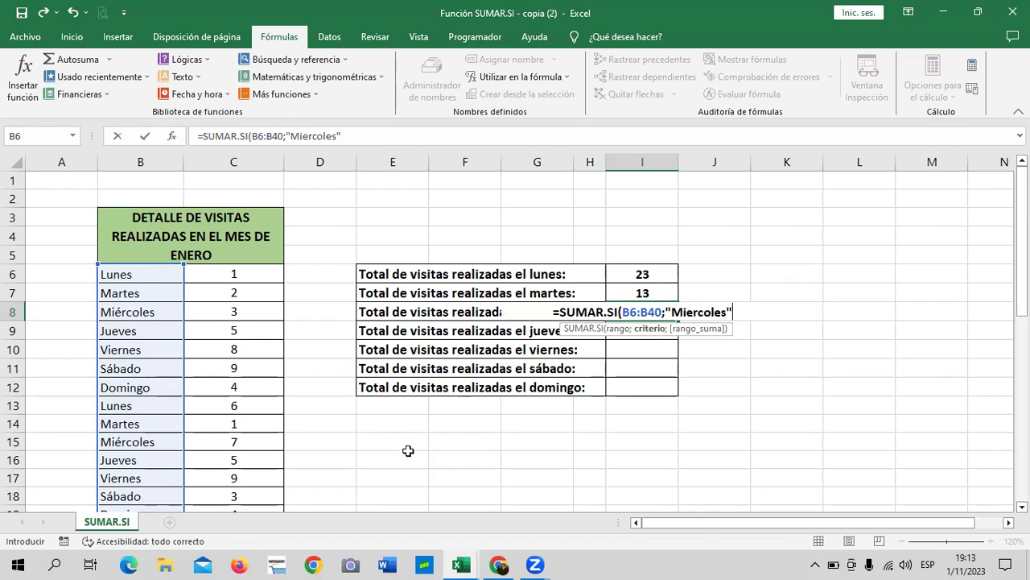
{"action": "type", "text": ";"}
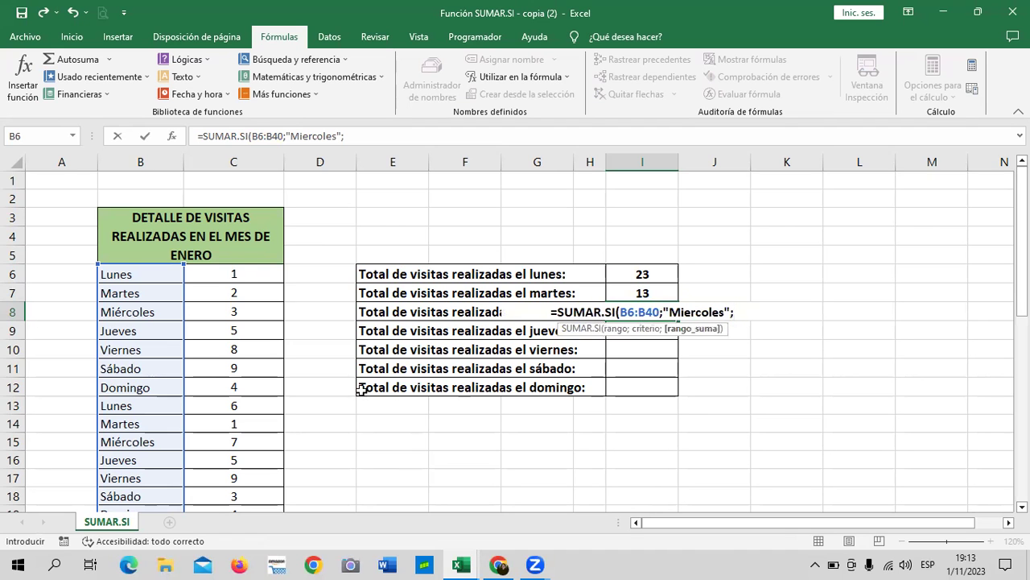
{"action": "left_click_drag", "start_coordinate": [243, 271], "coordinate": [233, 487]}
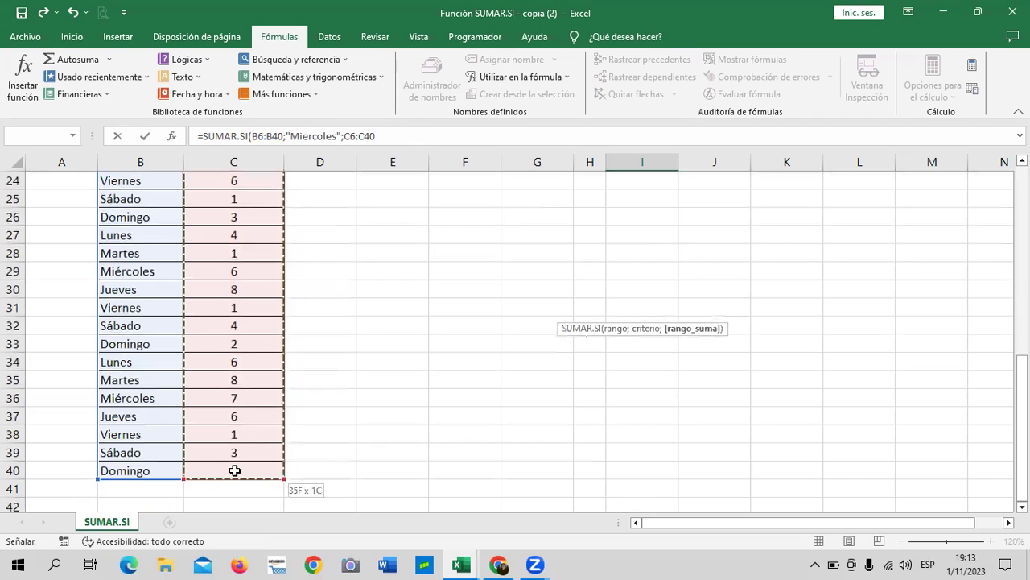
{"action": "left_click_drag", "start_coordinate": [232, 487], "coordinate": [233, 485]}
{"action": "left_click", "coordinate": [415, 140]}
{"action": "type", "text": ")"}
{"action": "key", "text": "Return"}
{"action": "scroll", "coordinate": [614, 239], "scroll_direction": "up", "scroll_amount": 2}
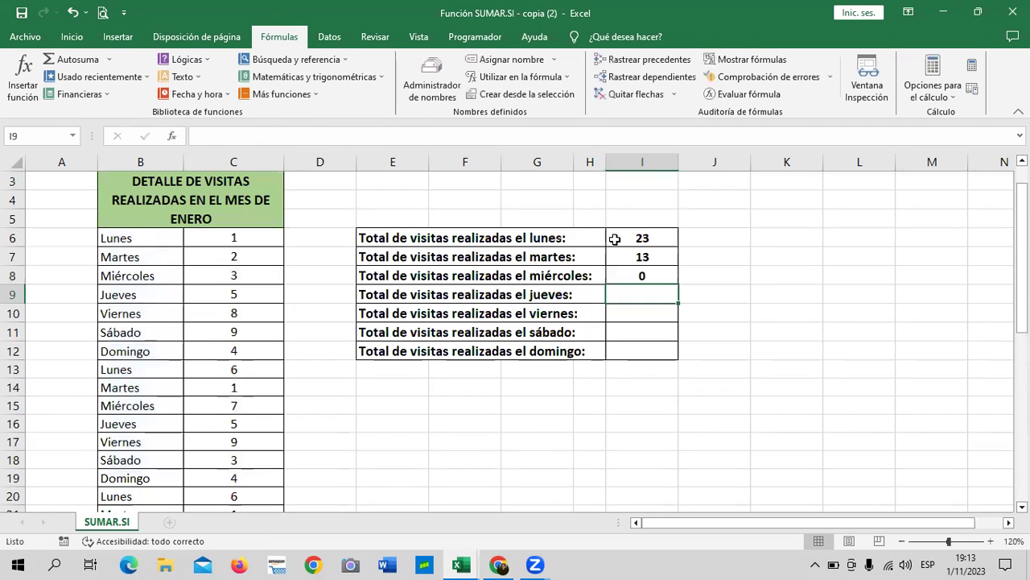
Change I8's criterion from "Miercoles" to "Mi?rcoles" so the Wednesday total reads 32.
{"action": "left_click", "coordinate": [640, 275]}
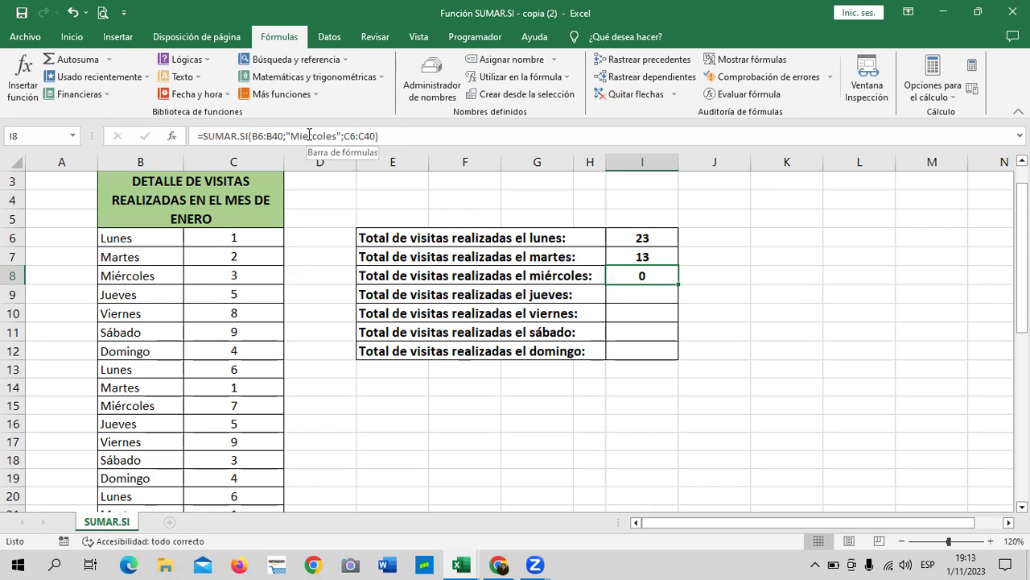
{"action": "left_click", "coordinate": [308, 136]}
{"action": "key", "text": "BackSpace"}
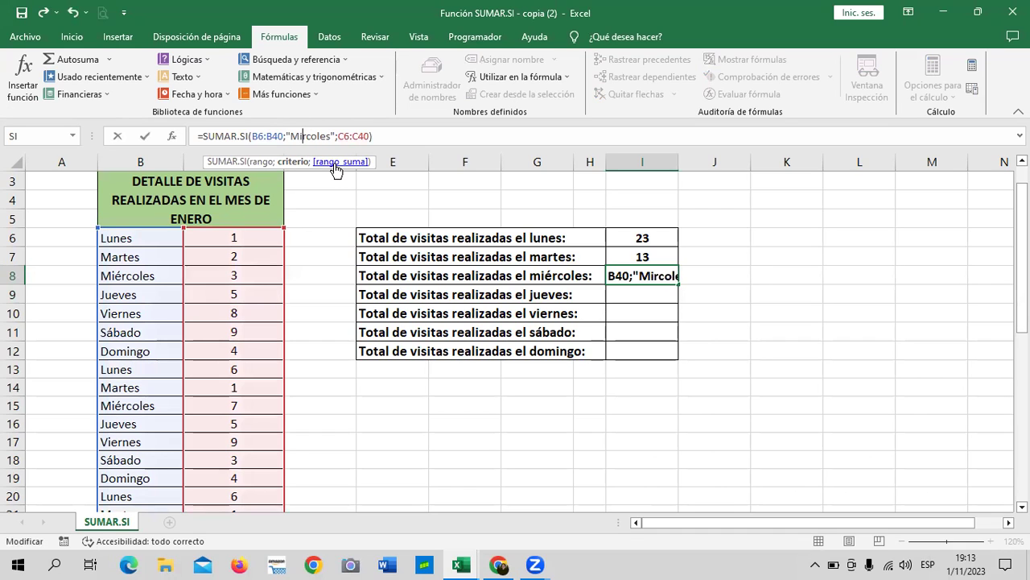
{"action": "type", "text": "?"}
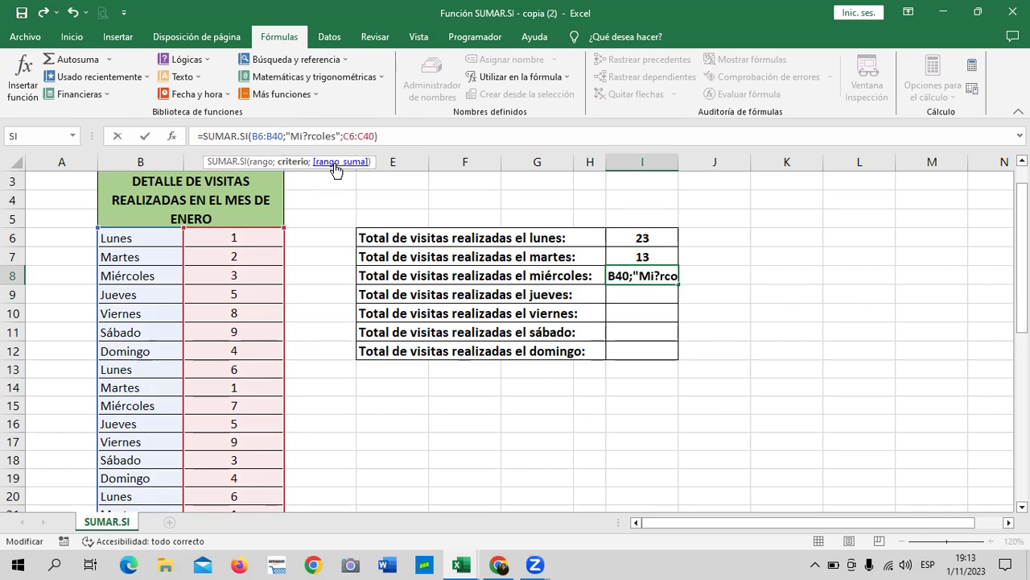
{"action": "key", "text": "Return"}
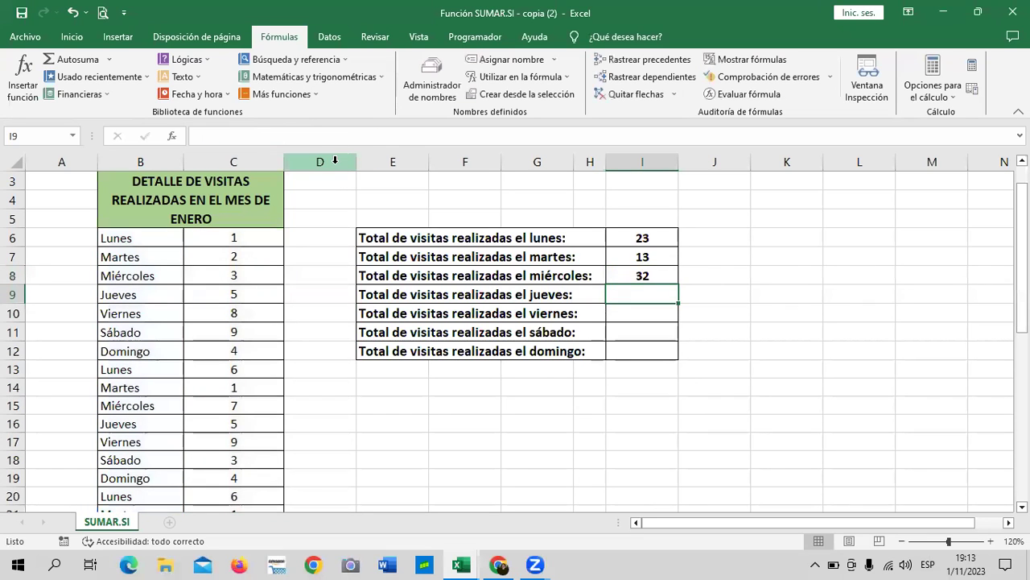
{"action": "left_click", "coordinate": [663, 275]}
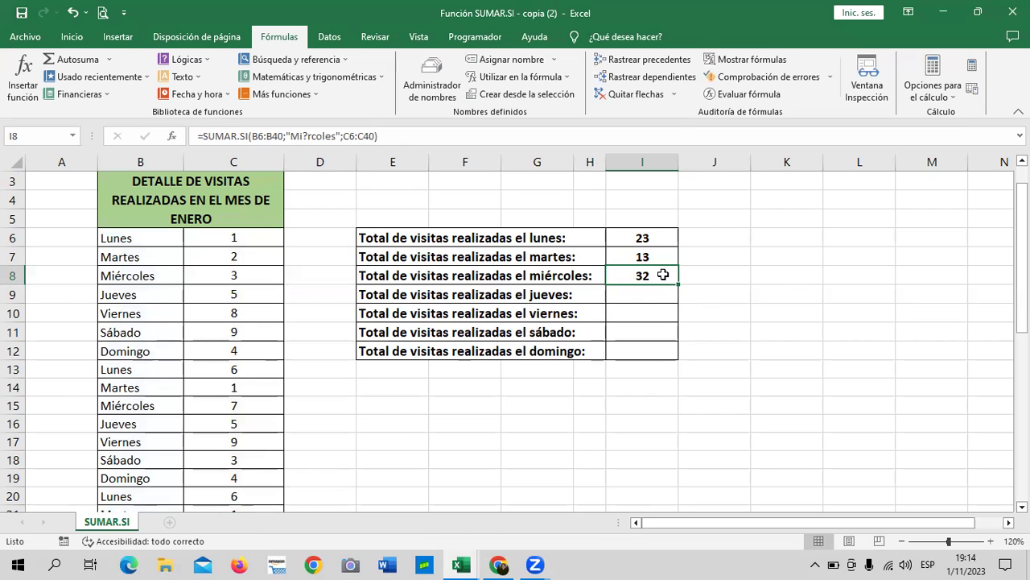
{"action": "left_click", "coordinate": [138, 332]}
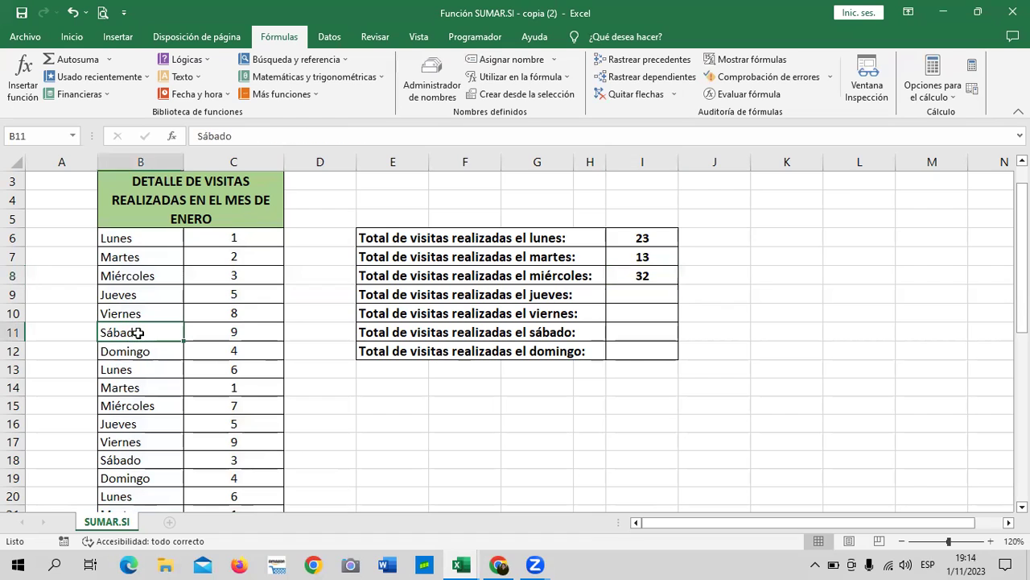
{"action": "left_click", "coordinate": [650, 276]}
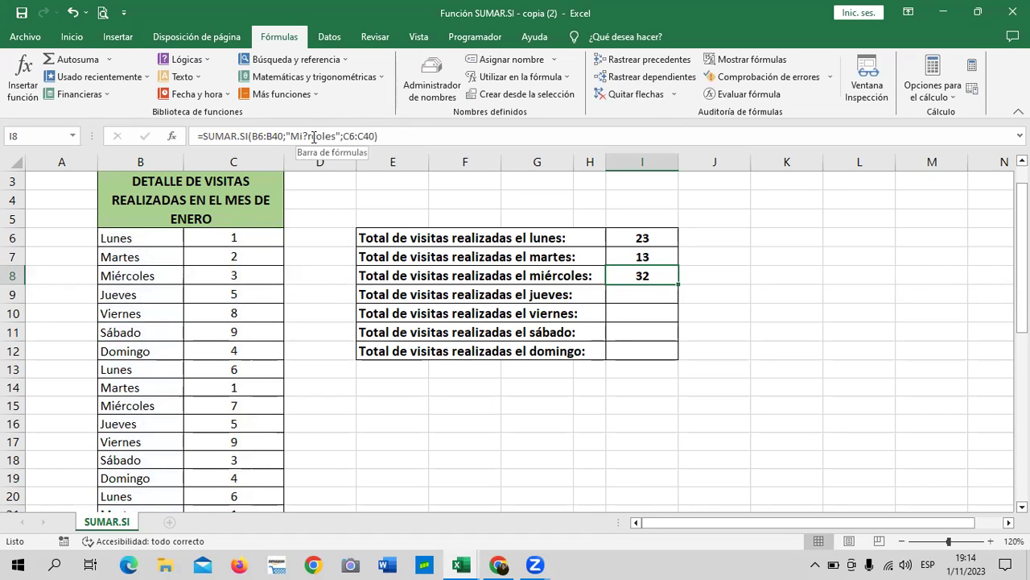
{"action": "left_click", "coordinate": [305, 136]}
{"action": "key", "text": "BackSpace"}
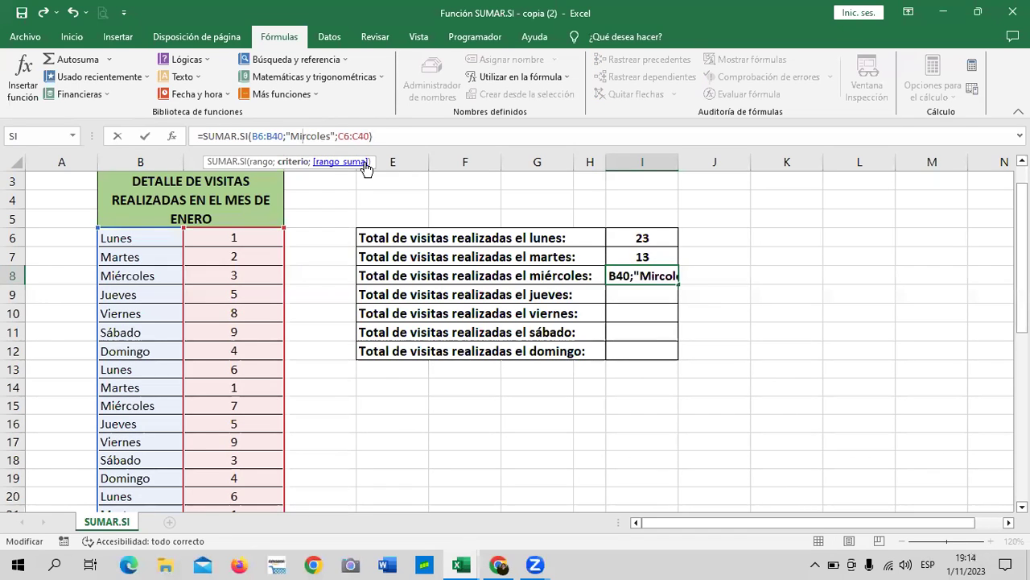
{"action": "type", "text": "é"}
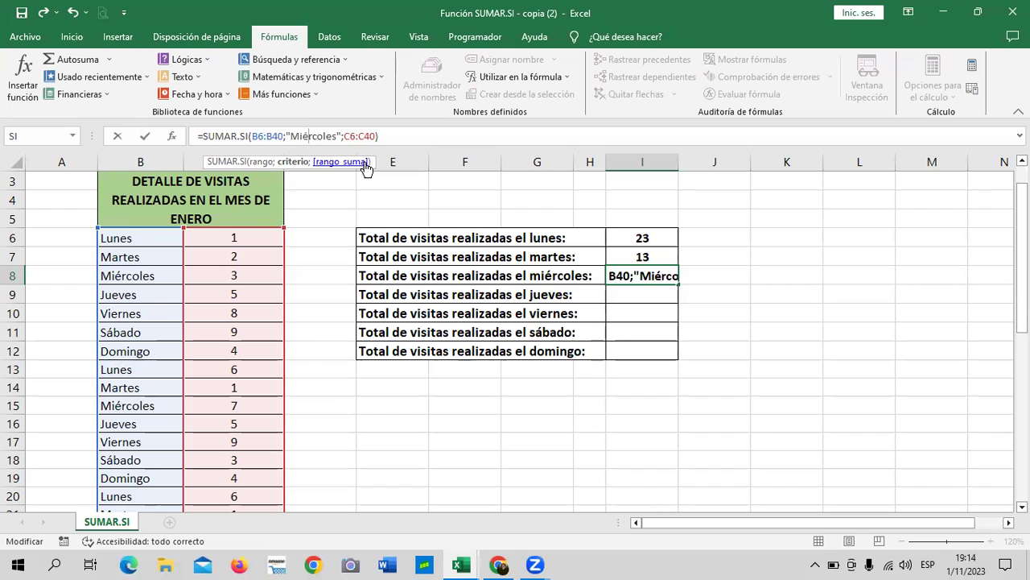
{"action": "key", "text": "Return"}
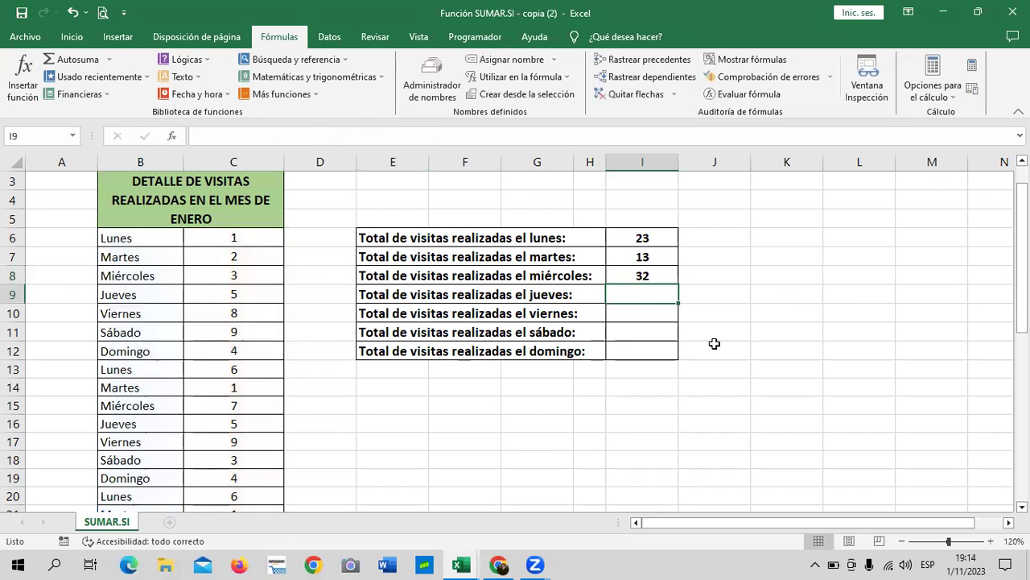
{"action": "left_click", "coordinate": [645, 273]}
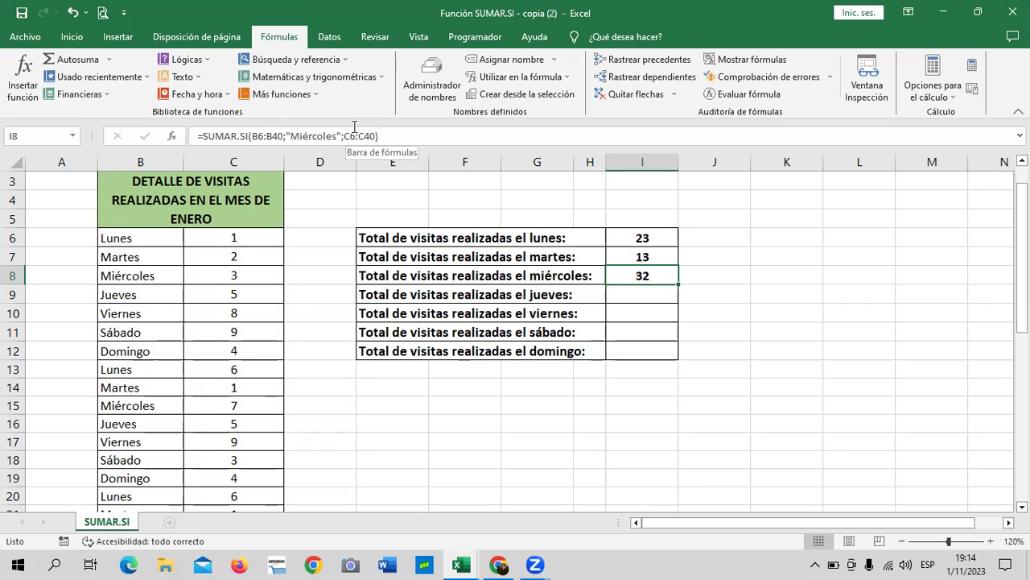
{"action": "left_click", "coordinate": [309, 137]}
{"action": "key", "text": "BackSpace"}
{"action": "type", "text": "?"}
{"action": "key", "text": "Return"}
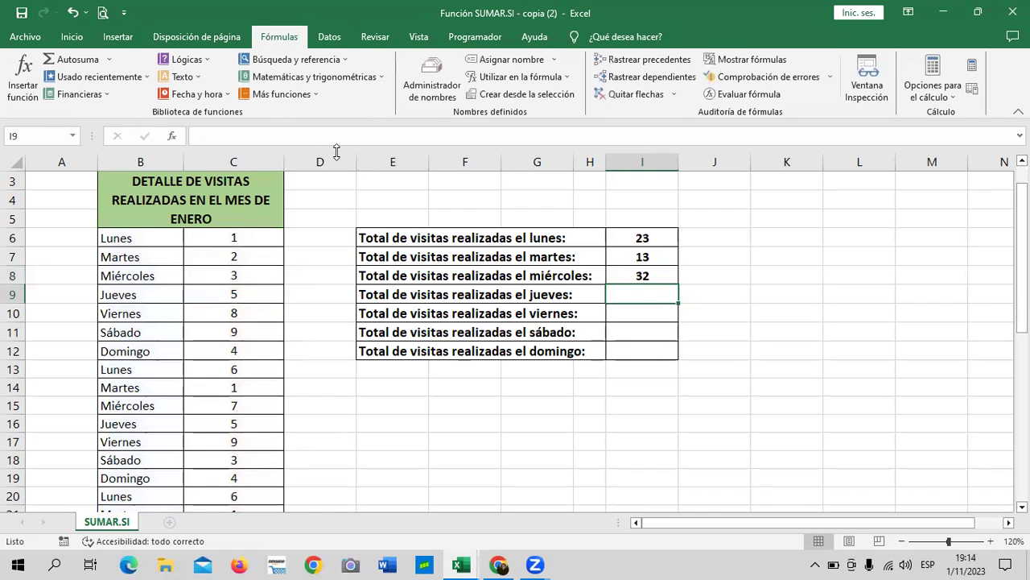
Enter =SUMAR.SI(B6:B40;"Jueves";C6:C40) in I9, totalling 29 Thursday visits.
{"action": "type", "text": "="}
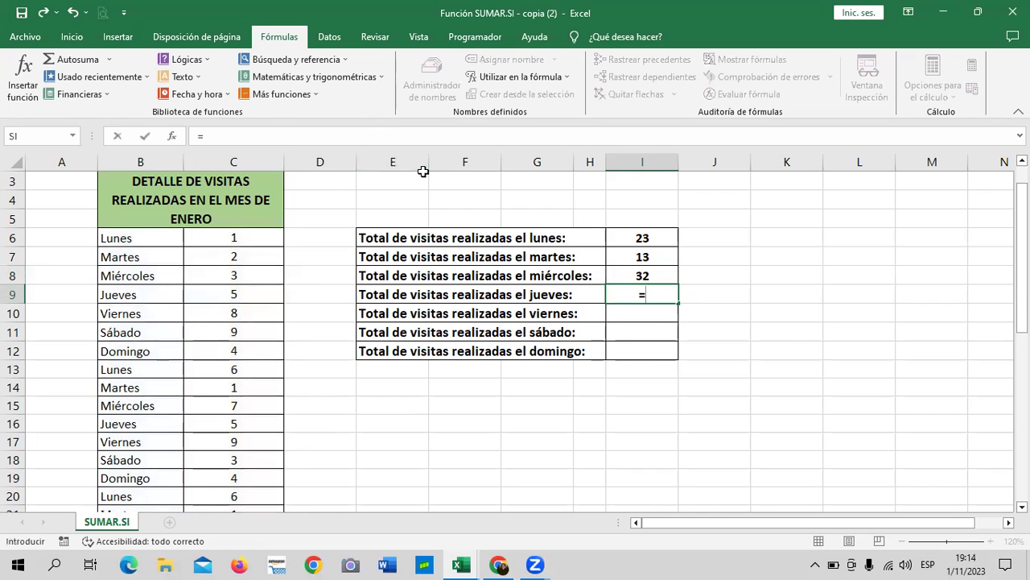
{"action": "type", "text": "sumar"}
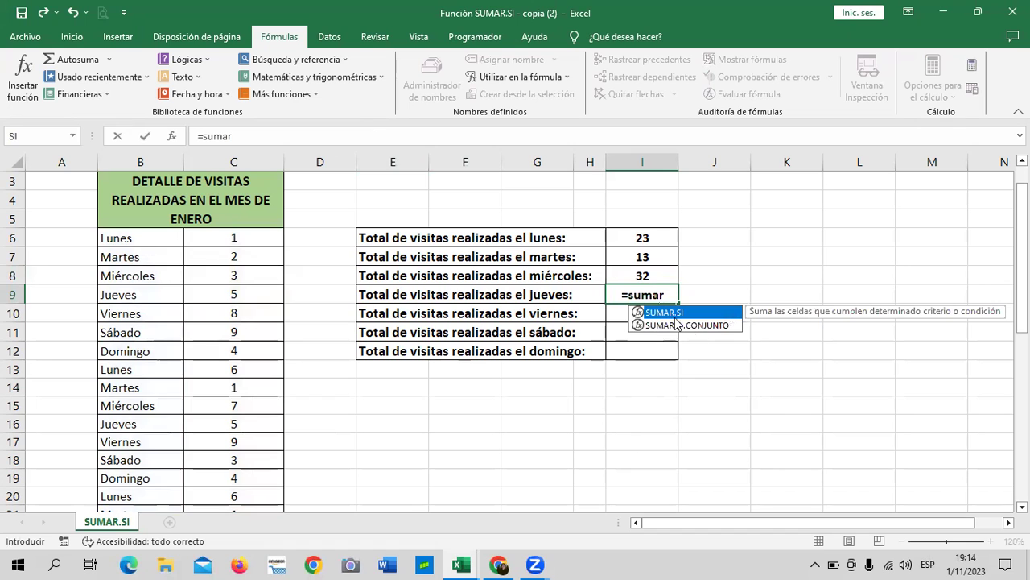
{"action": "double_click", "coordinate": [716, 310]}
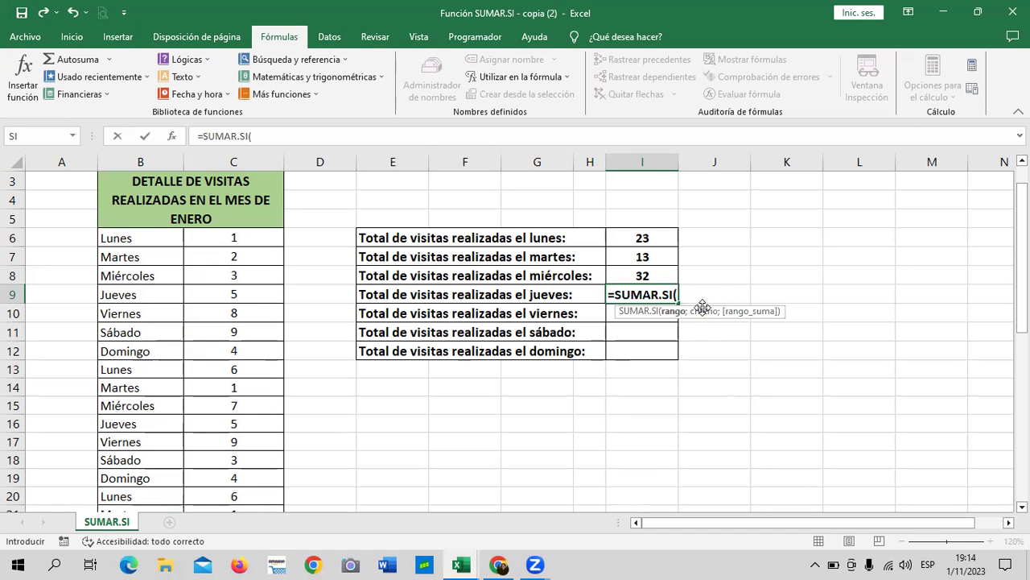
{"action": "left_click_drag", "start_coordinate": [169, 237], "coordinate": [165, 491]}
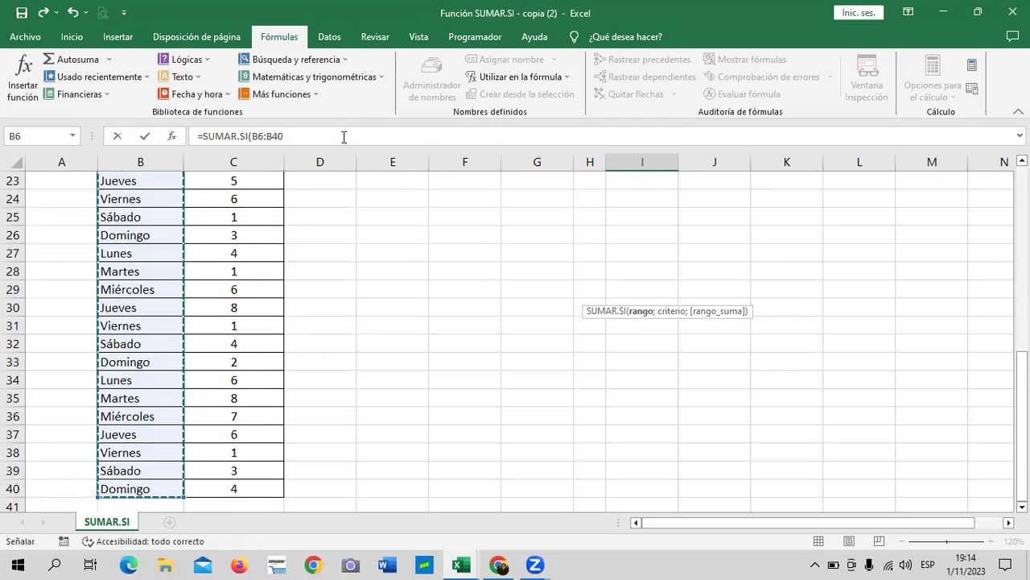
{"action": "left_click", "coordinate": [343, 136]}
{"action": "type", "text": ";"}
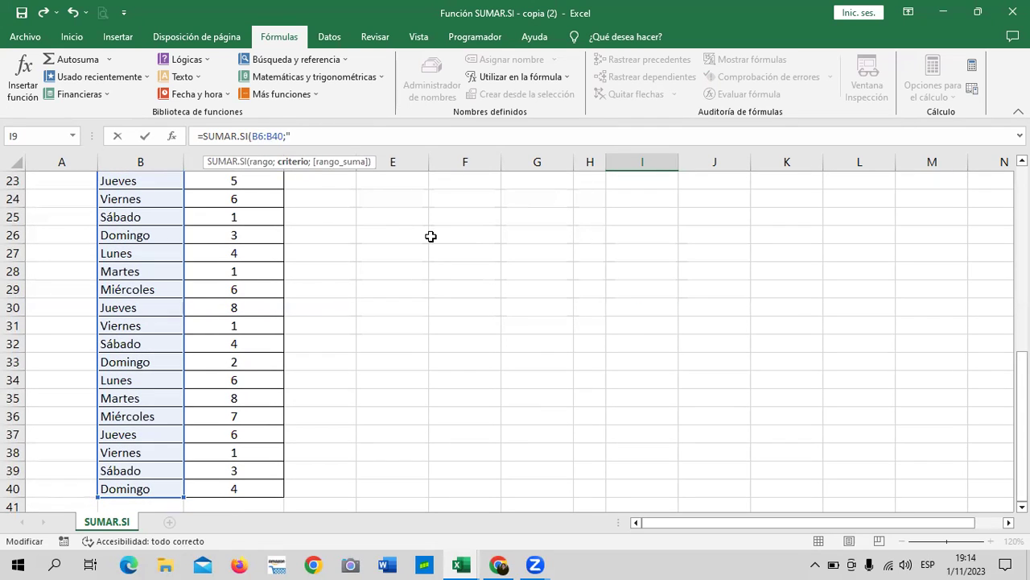
{"action": "type", "text": "ev"}
{"action": "type", "text": "es\";"}
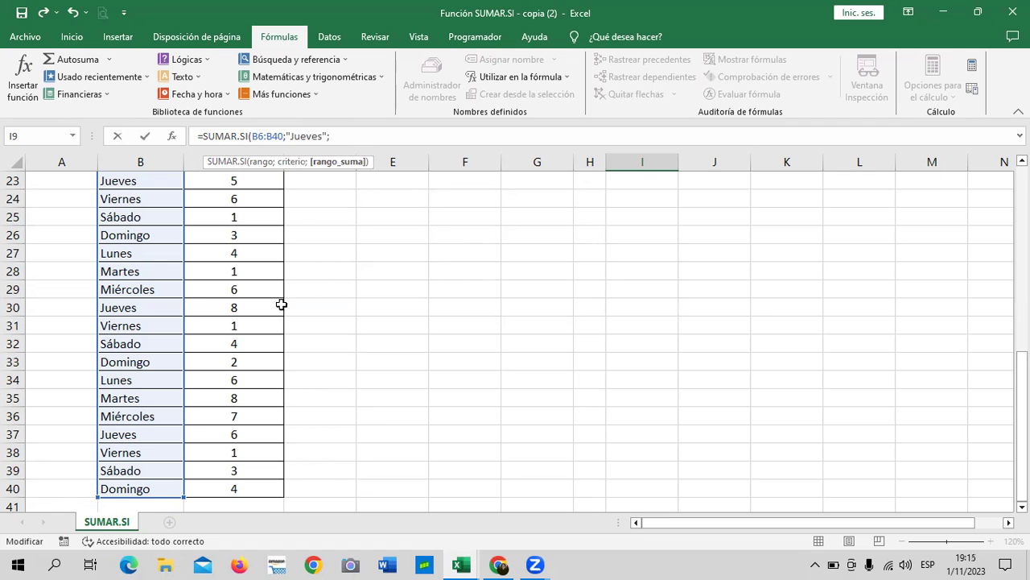
{"action": "scroll", "coordinate": [281, 303], "scroll_direction": "up", "scroll_amount": 6}
{"action": "scroll", "coordinate": [269, 313], "scroll_direction": "up", "scroll_amount": 2}
{"action": "left_click_drag", "start_coordinate": [258, 273], "coordinate": [260, 476]}
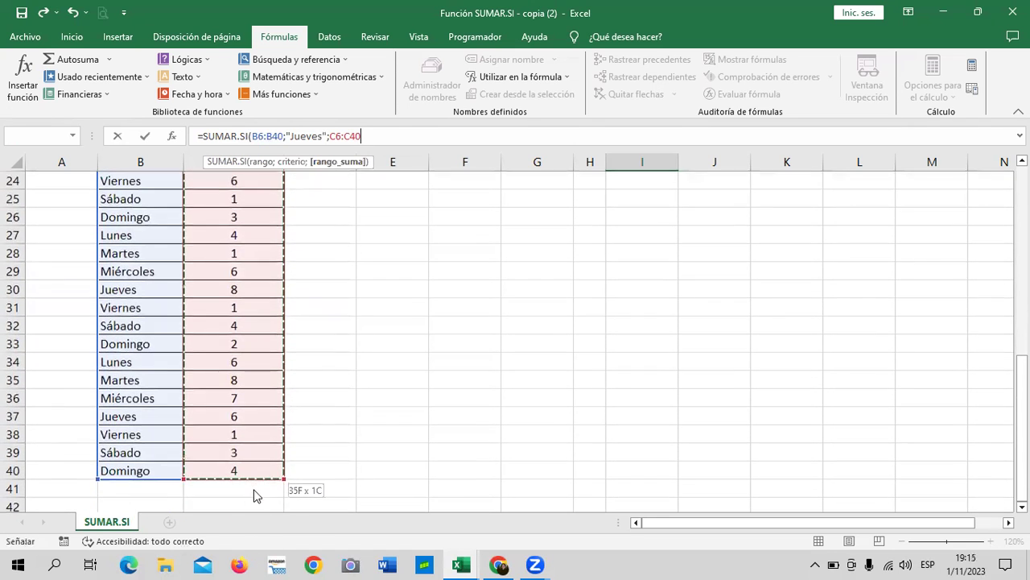
{"action": "left_click_drag", "start_coordinate": [260, 477], "coordinate": [253, 470]}
{"action": "left_click", "coordinate": [406, 136]}
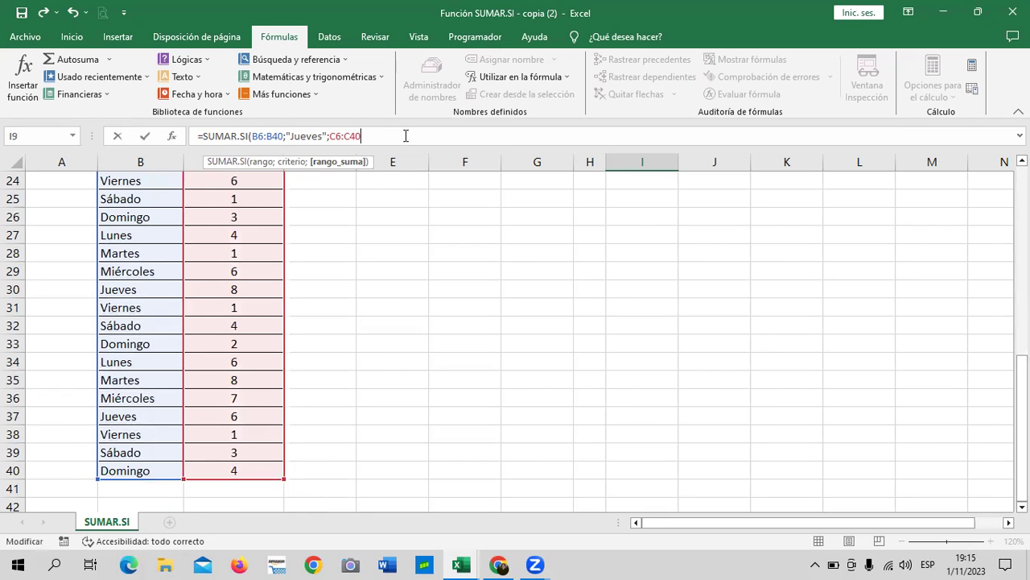
{"action": "type", "text": ")"}
{"action": "key", "text": "Return"}
{"action": "scroll", "coordinate": [716, 224], "scroll_direction": "up", "scroll_amount": 3}
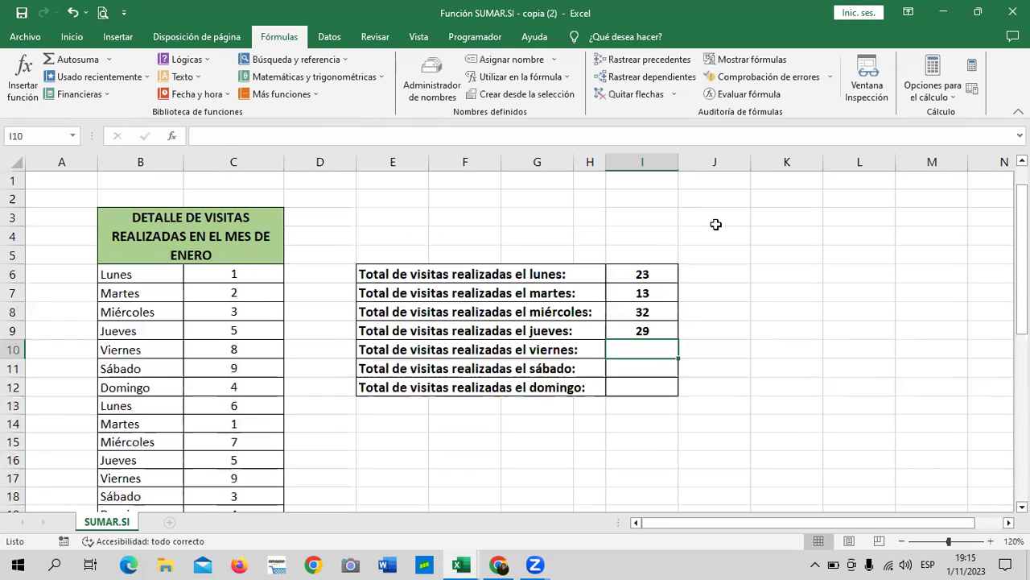
Copy the Jueves formula down from I9 and correct I10's day range to B6:B40.
{"action": "left_click", "coordinate": [641, 330]}
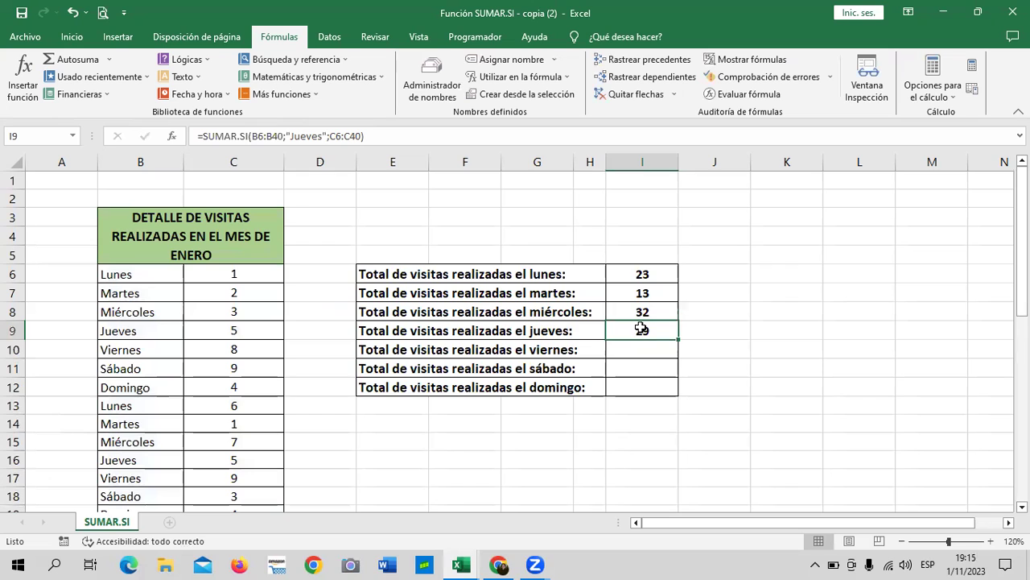
{"action": "left_click_drag", "start_coordinate": [678, 339], "coordinate": [679, 387]}
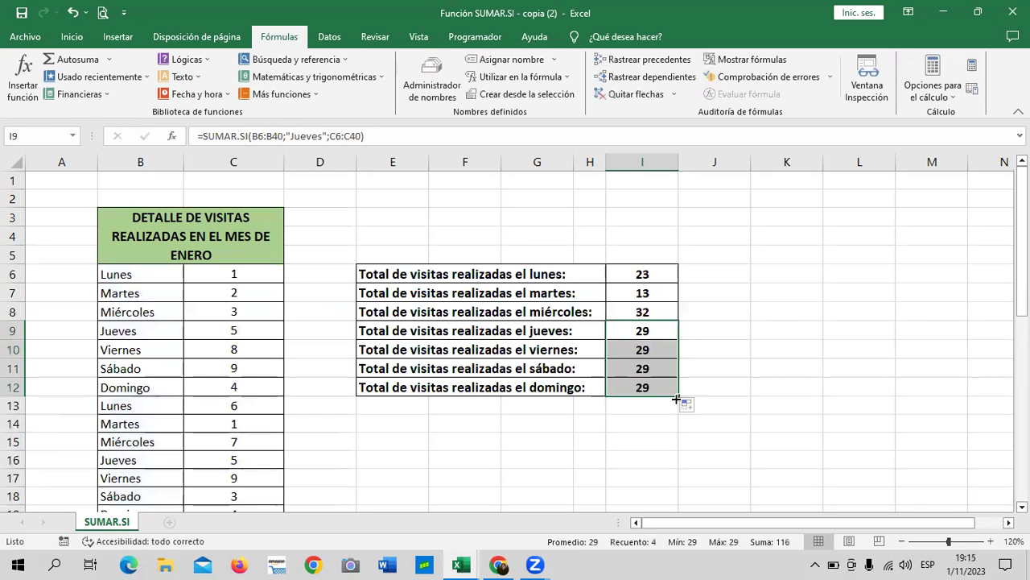
{"action": "left_click", "coordinate": [745, 358]}
{"action": "left_click", "coordinate": [648, 349]}
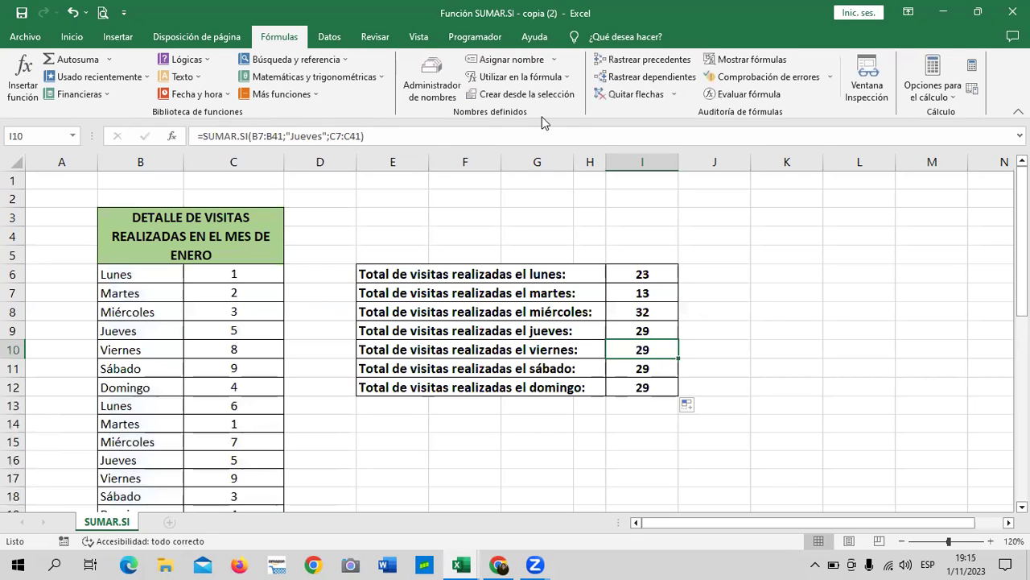
{"action": "left_click", "coordinate": [264, 137]}
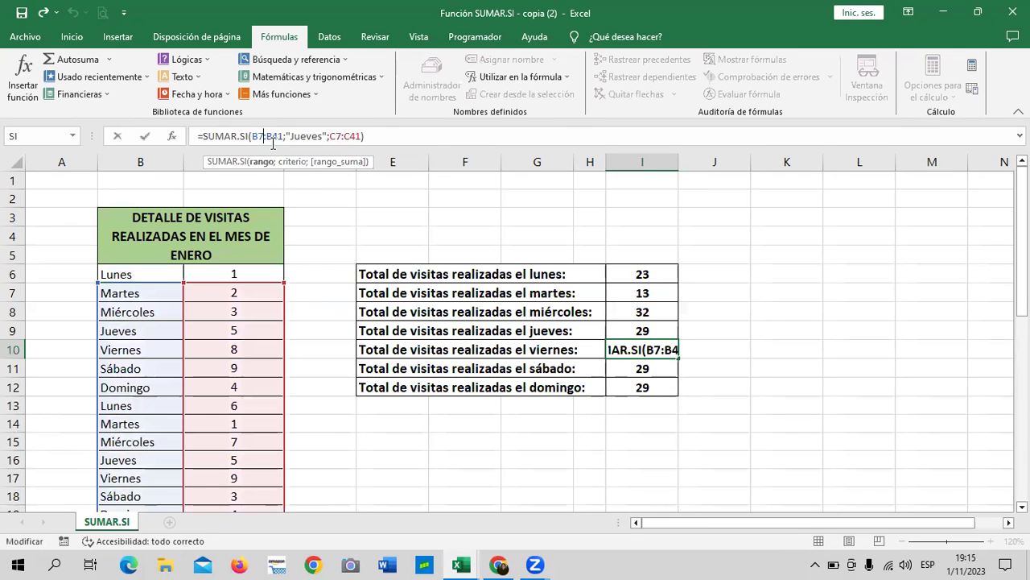
{"action": "key", "text": "BackSpace"}
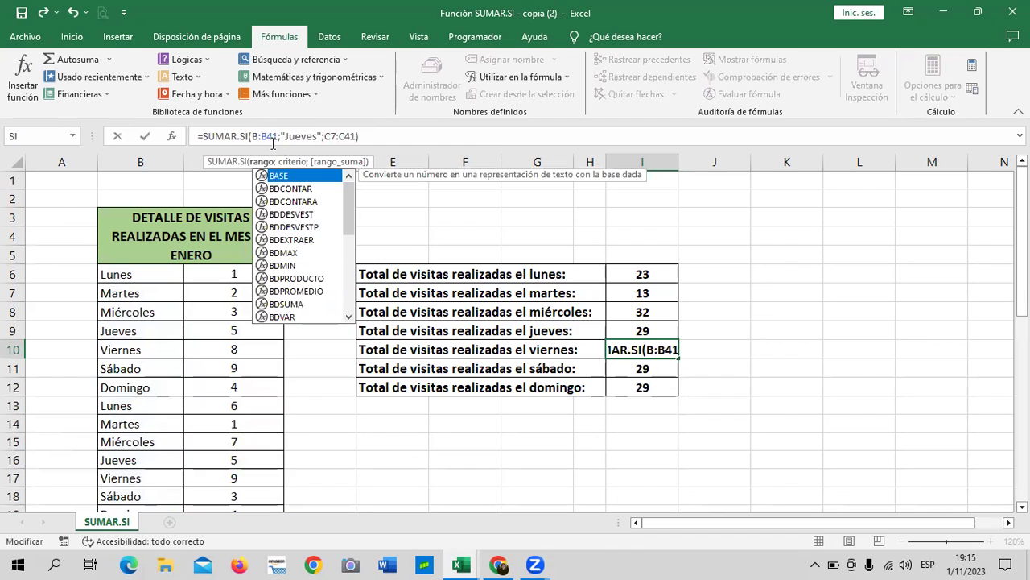
{"action": "type", "text": "6"}
{"action": "left_click", "coordinate": [283, 136]}
{"action": "key", "text": "BackSpace"}
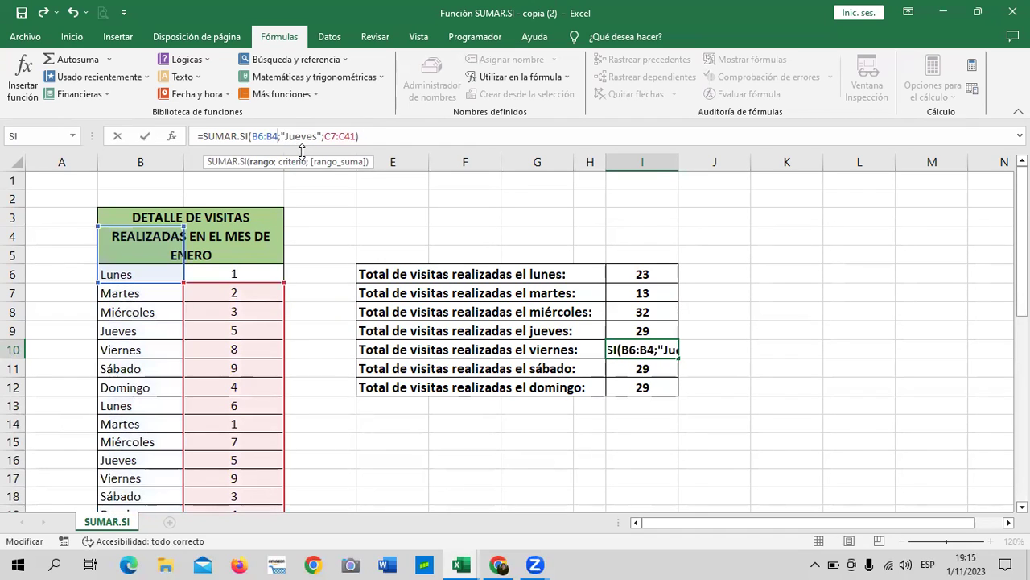
{"action": "type", "text": "0"}
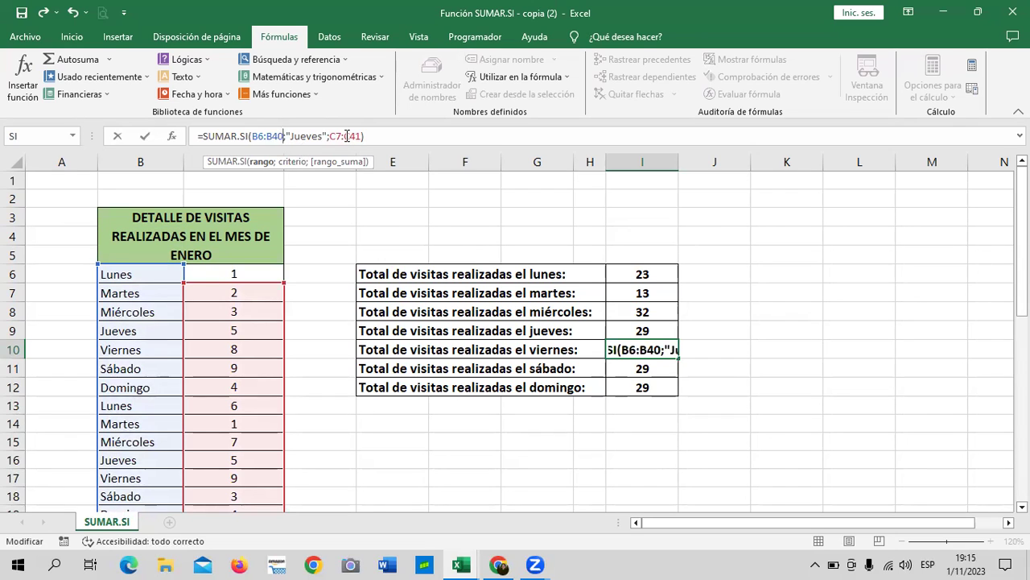
Set I10's sum range to C7:C40 and its criterion to "Viernes", totalling 20.
{"action": "left_click", "coordinate": [340, 136]}
{"action": "key", "text": "BackSpace"}
{"action": "type", "text": "7"}
{"action": "left_click", "coordinate": [361, 136]}
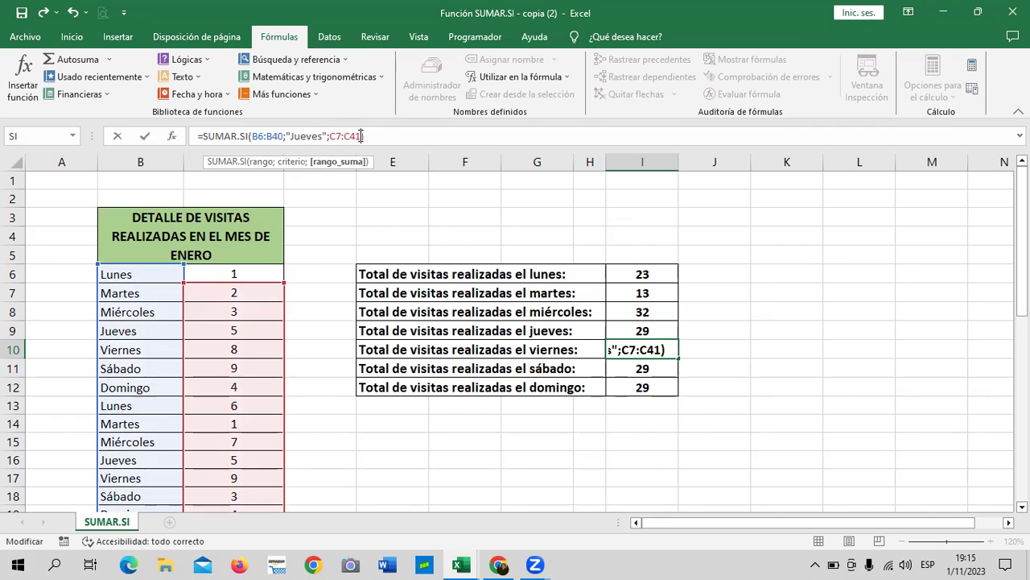
{"action": "key", "text": "BackSpace"}
{"action": "type", "text": "0"}
{"action": "left_click", "coordinate": [321, 136]}
{"action": "key", "text": "BackSpace"}
{"action": "key", "text": "BackSpace"}
{"action": "key", "text": "BackSpace"}
{"action": "key", "text": "BackSpace"}
{"action": "key", "text": "BackSpace"}
{"action": "key", "text": "BackSpace"}
{"action": "type", "text": "Viernes"}
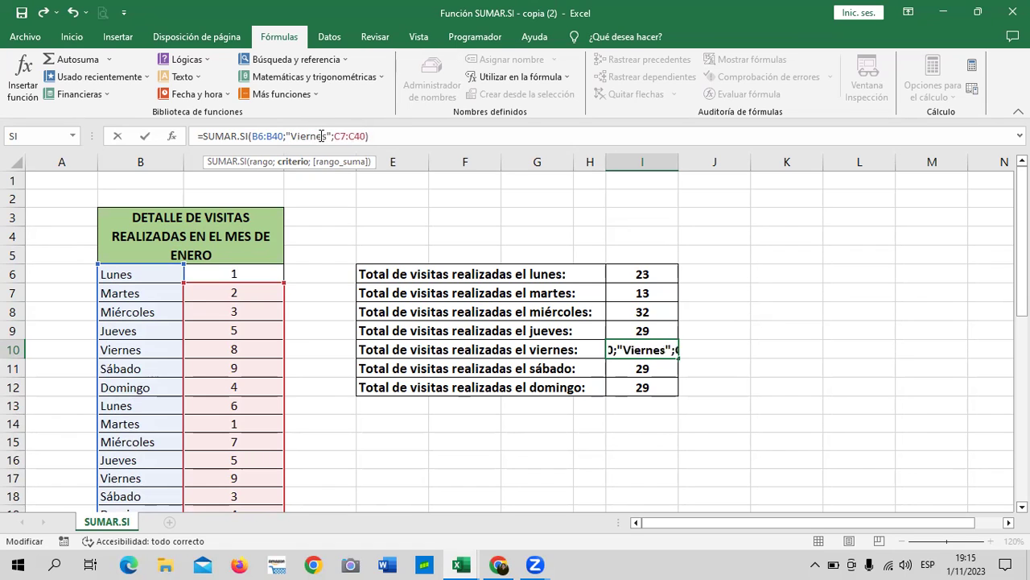
{"action": "key", "text": "Return"}
Ignore the inconsistent-formula warning on I10 and clear the totals in I11:I12.
{"action": "left_click", "coordinate": [618, 351]}
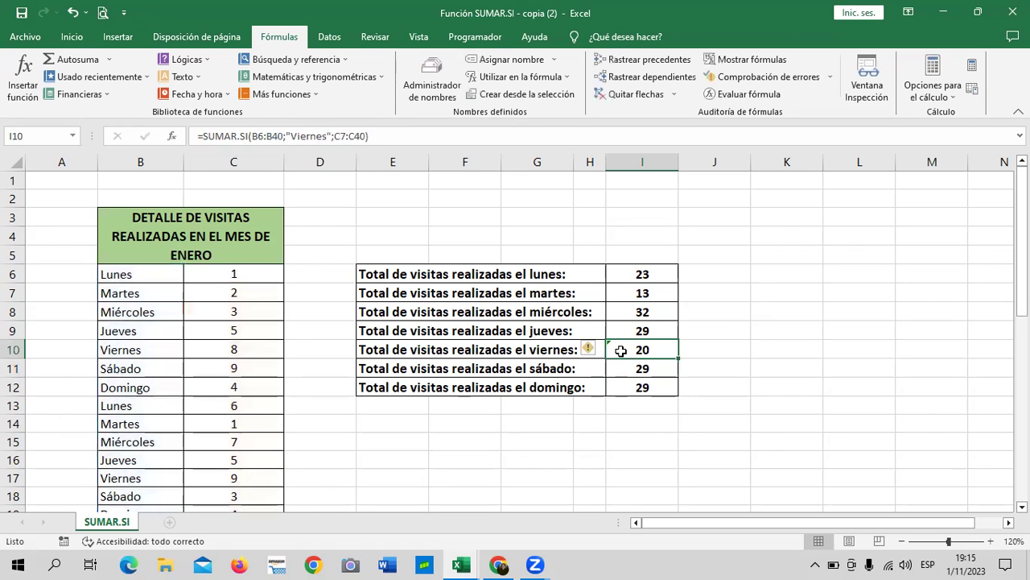
{"action": "left_click", "coordinate": [596, 353]}
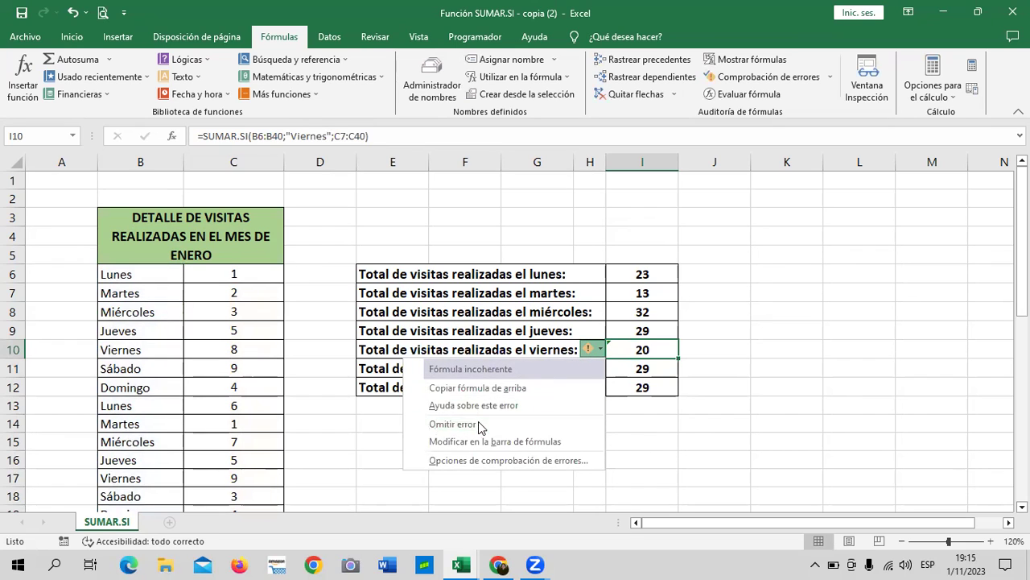
{"action": "left_click", "coordinate": [478, 421]}
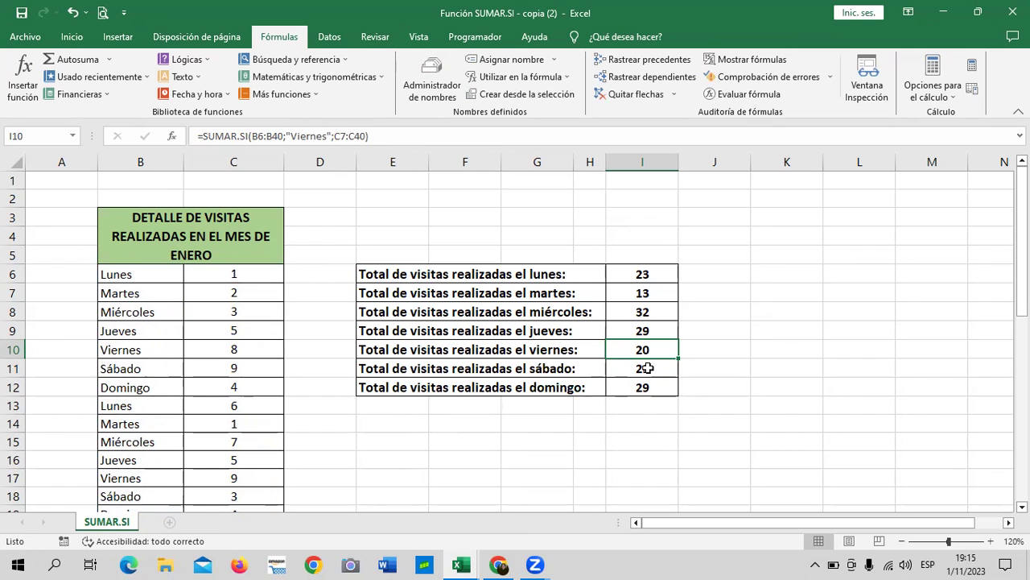
{"action": "left_click_drag", "start_coordinate": [648, 368], "coordinate": [642, 384]}
{"action": "key", "text": "ctrl+v"}
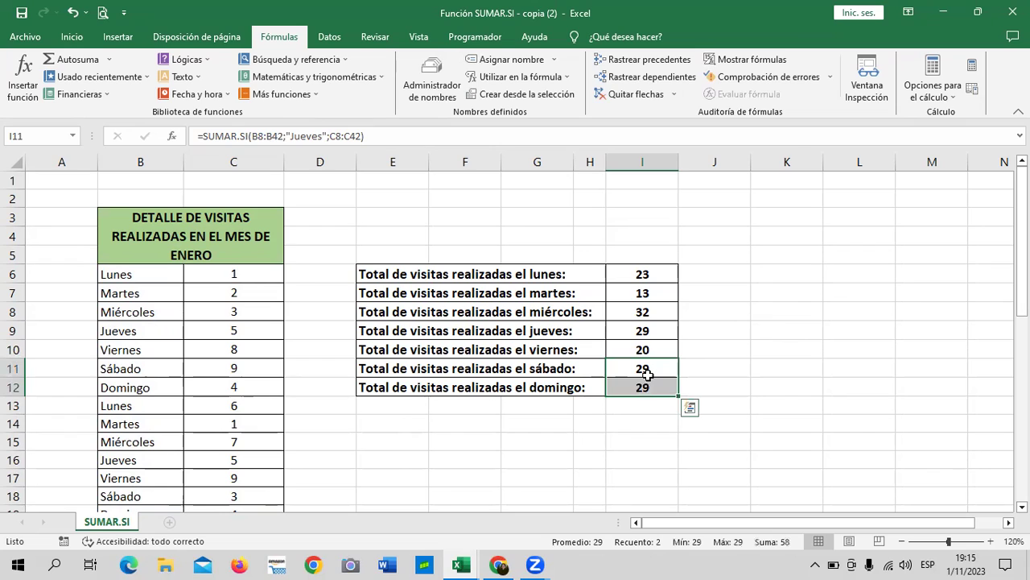
{"action": "key", "text": "Delete"}
{"action": "left_click", "coordinate": [777, 354]}
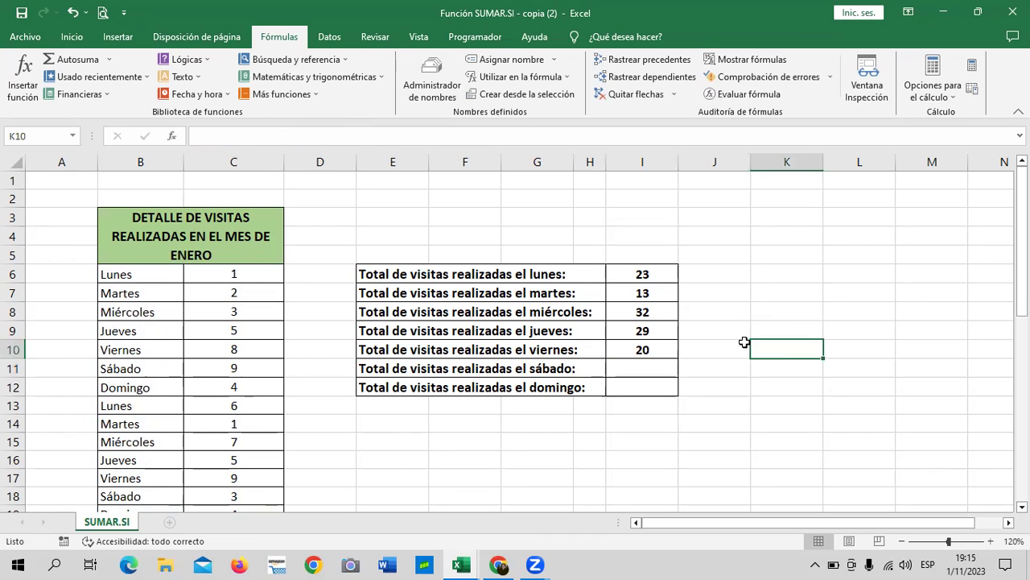
{"action": "left_click", "coordinate": [632, 364]}
{"action": "left_click", "coordinate": [653, 390]}
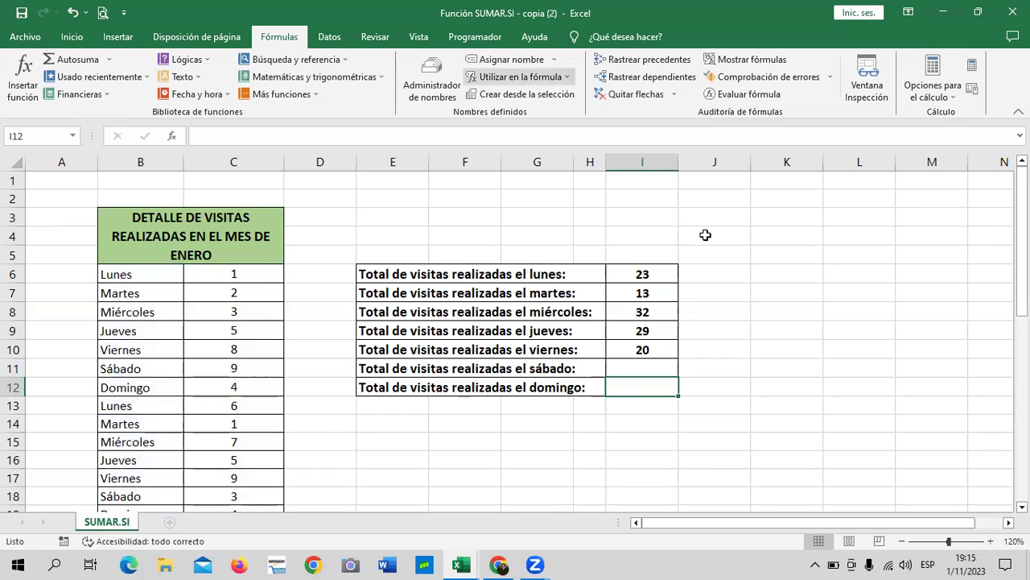
{"action": "left_click", "coordinate": [769, 311]}
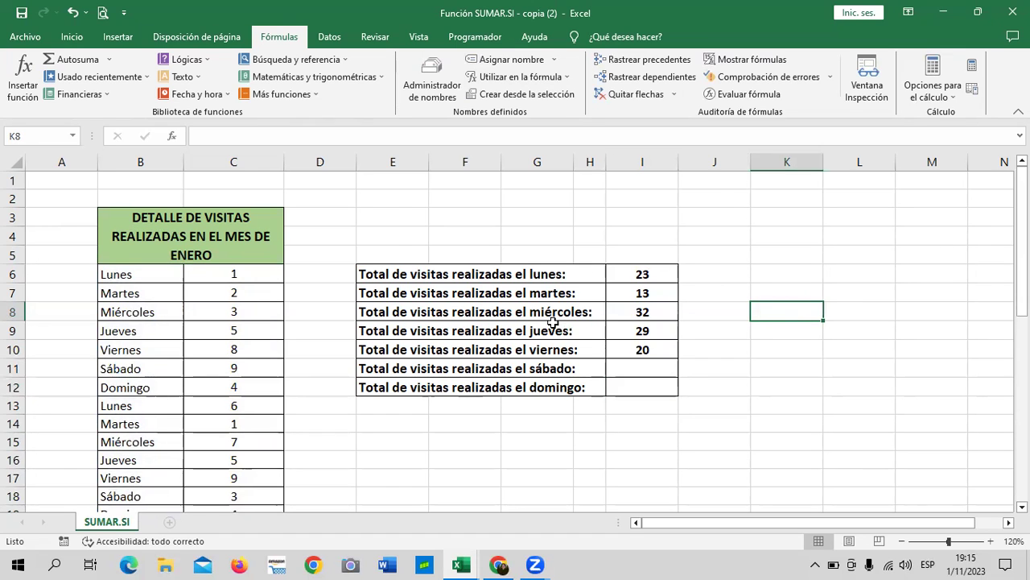
{"action": "scroll", "coordinate": [529, 334], "scroll_direction": "down", "scroll_amount": 2}
{"action": "scroll", "coordinate": [532, 327], "scroll_direction": "up", "scroll_amount": 2}
{"action": "left_click", "coordinate": [527, 276]}
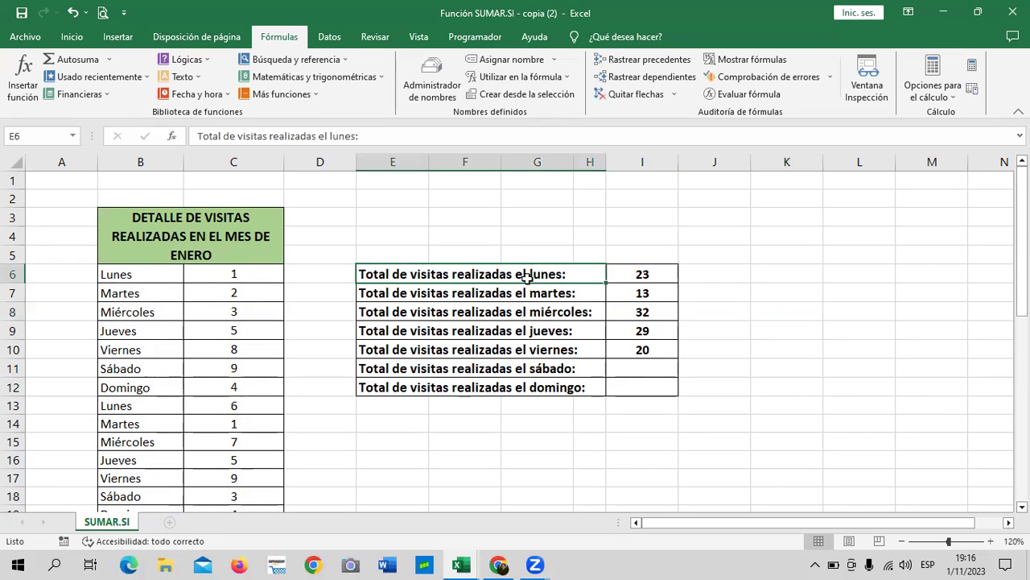
{"action": "left_click", "coordinate": [632, 291]}
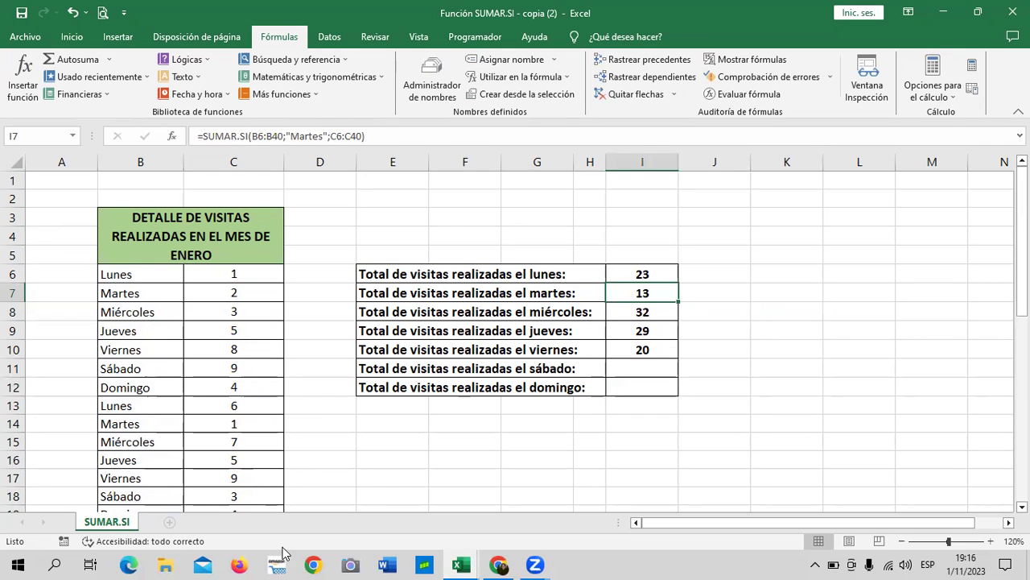
{"action": "mouse_move", "coordinate": [464, 562]}
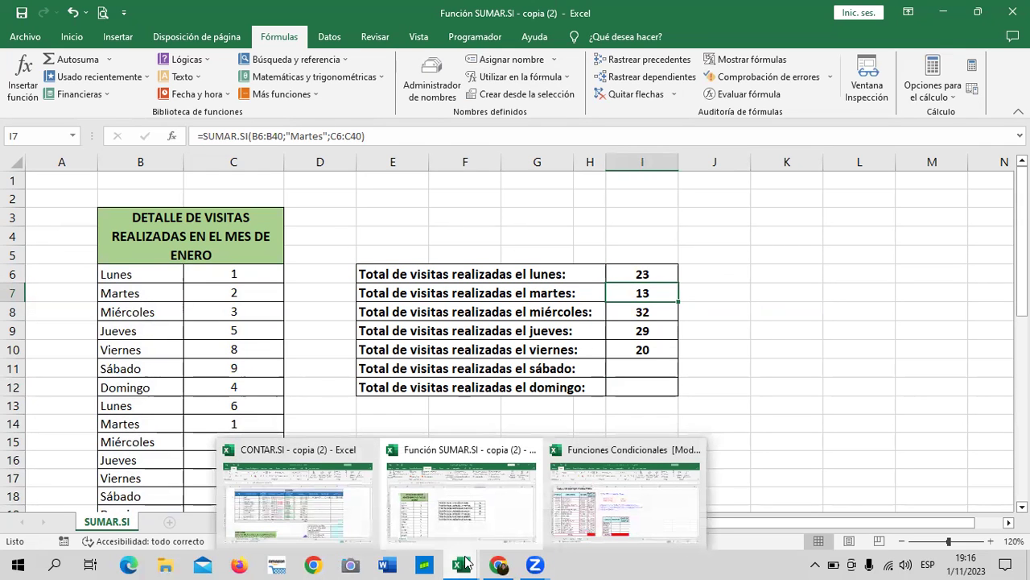
Switch to the Funciones Condicionales workbook and go to its EJER01 sheet.
{"action": "left_click", "coordinate": [635, 502]}
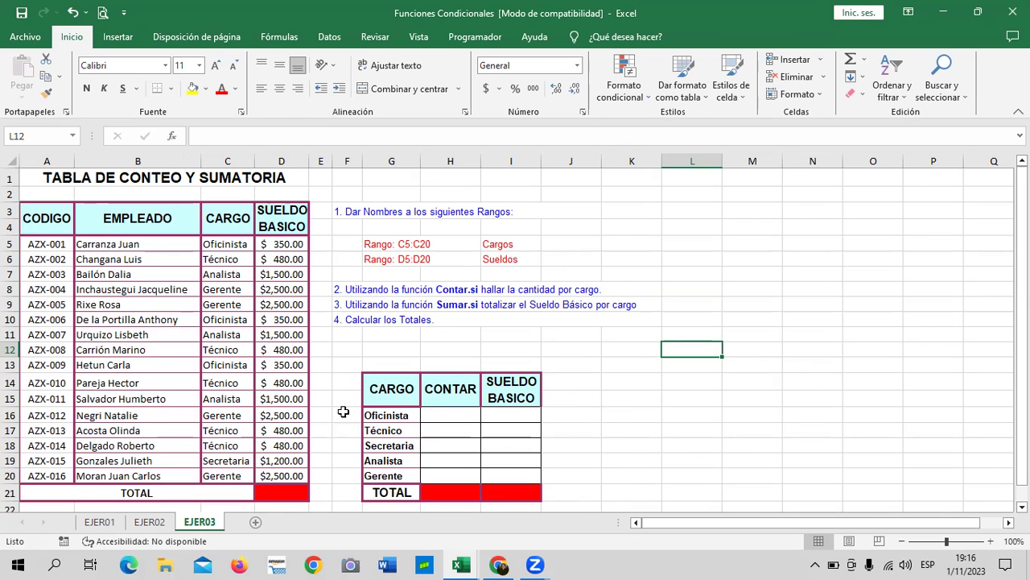
{"action": "left_click", "coordinate": [645, 424]}
{"action": "scroll", "coordinate": [645, 425], "scroll_direction": "down", "scroll_amount": 2}
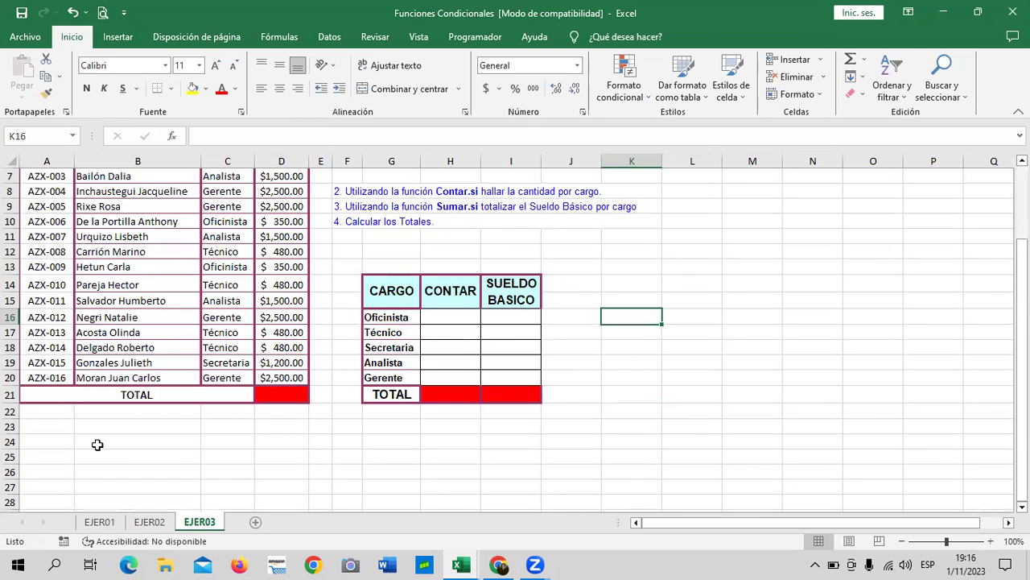
{"action": "left_click", "coordinate": [100, 522]}
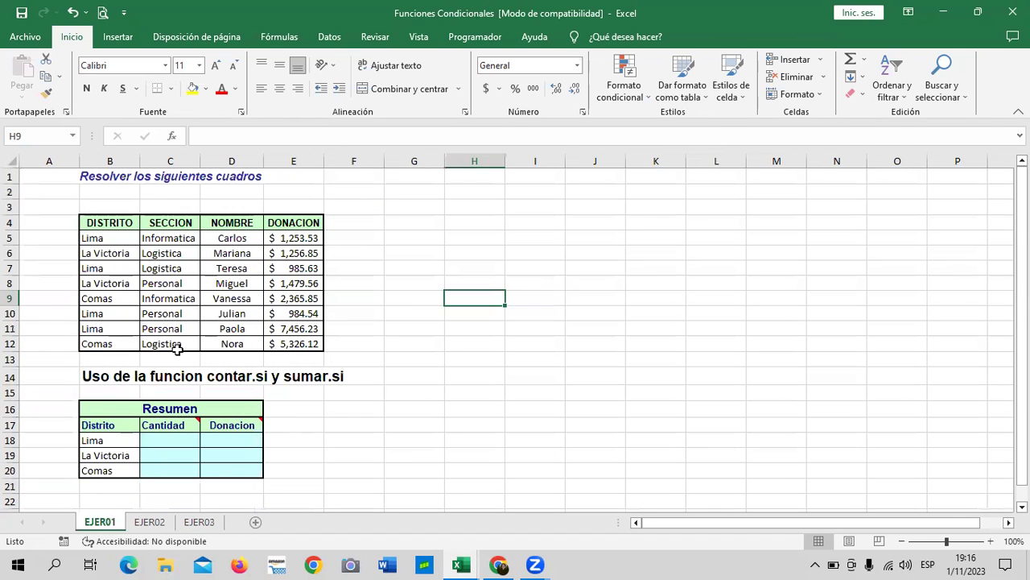
{"action": "left_click", "coordinate": [434, 393]}
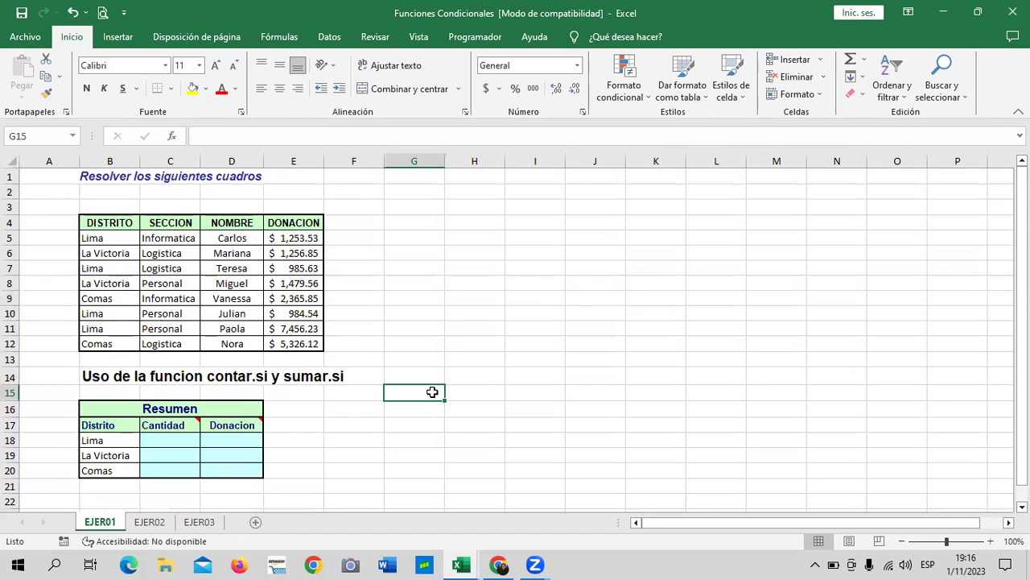
{"action": "left_click", "coordinate": [991, 541]}
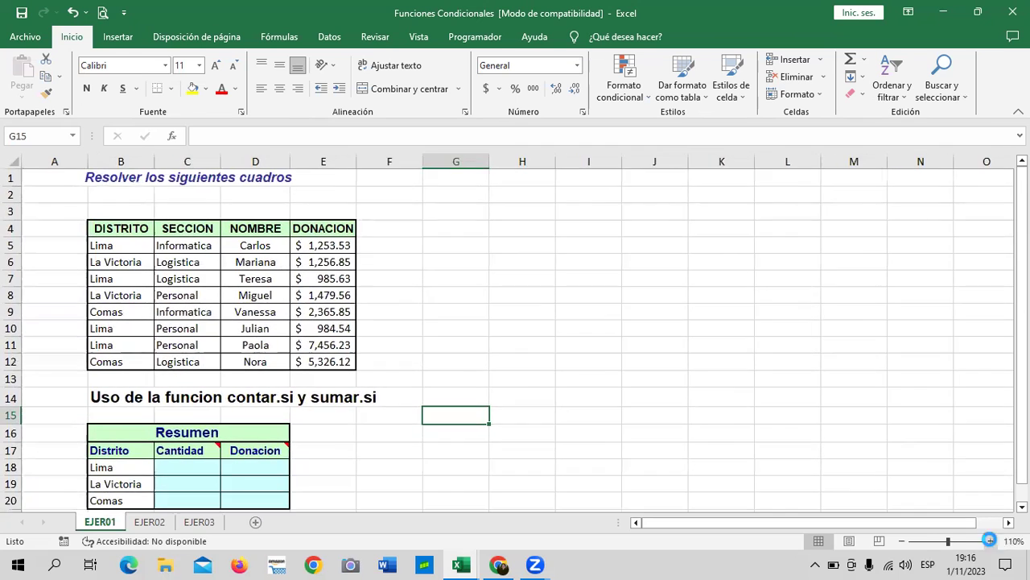
{"action": "left_click", "coordinate": [991, 541]}
{"action": "scroll", "coordinate": [467, 362], "scroll_direction": "up", "scroll_amount": 1}
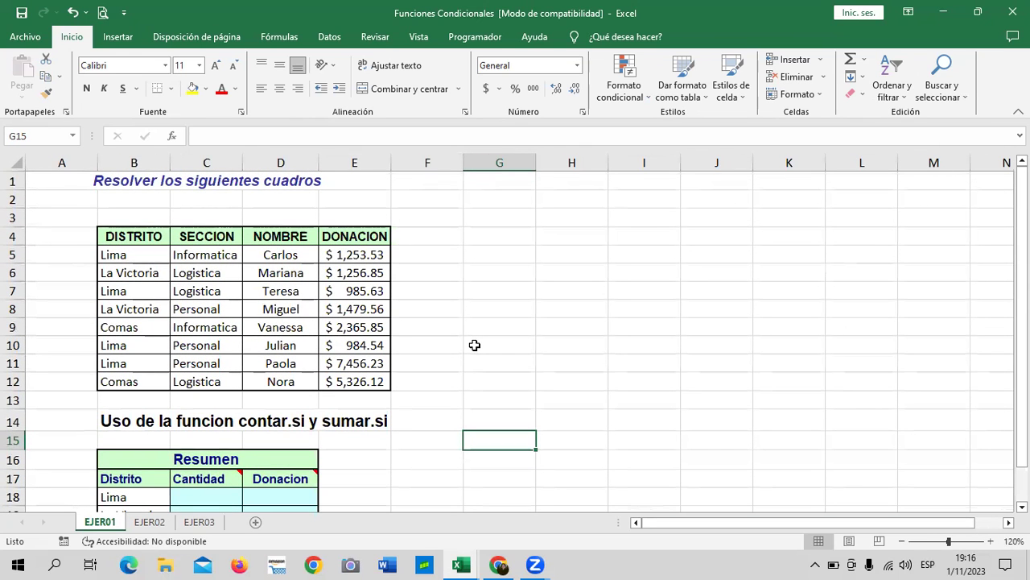
{"action": "left_click", "coordinate": [574, 325]}
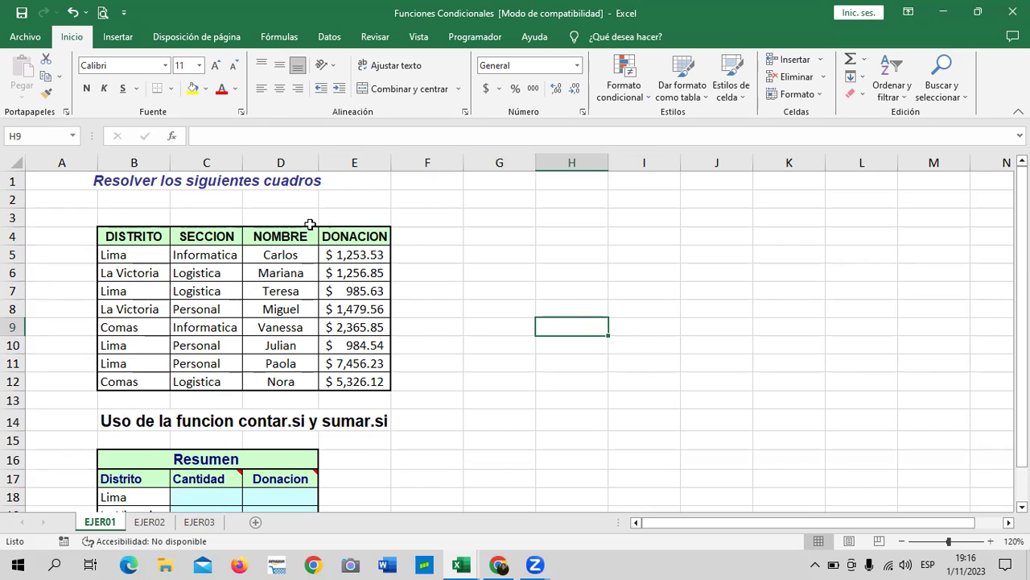
{"action": "scroll", "coordinate": [347, 398], "scroll_direction": "down", "scroll_amount": 1}
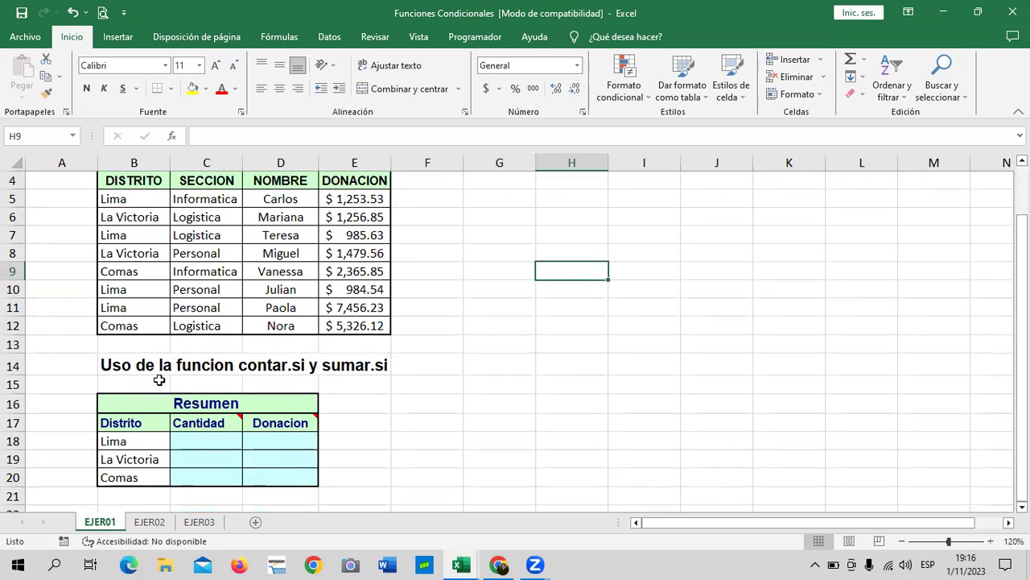
{"action": "left_click", "coordinate": [246, 359]}
{"action": "left_click", "coordinate": [364, 369]}
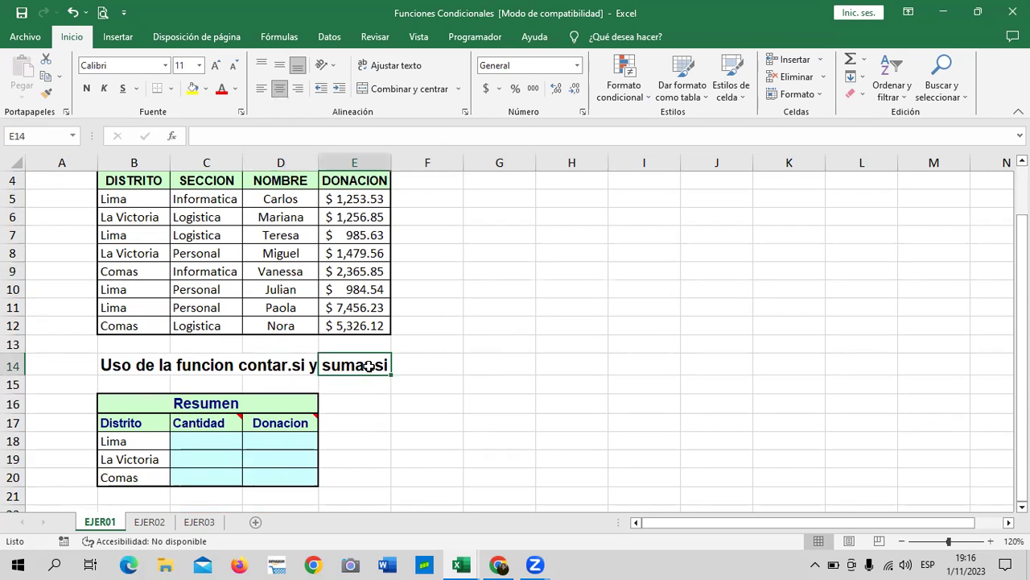
{"action": "scroll", "coordinate": [384, 437], "scroll_direction": "down", "scroll_amount": 2}
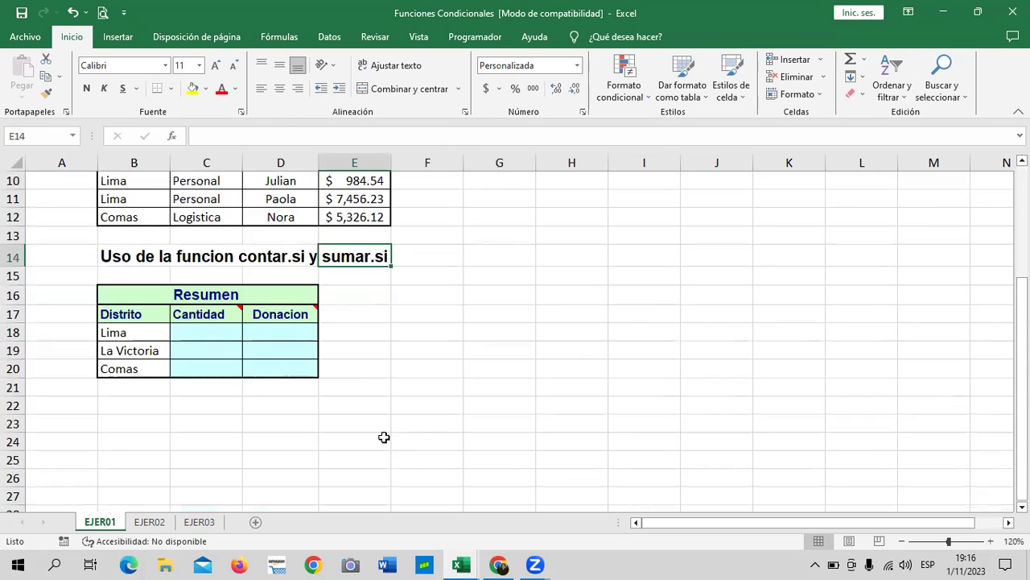
{"action": "left_click", "coordinate": [205, 314]}
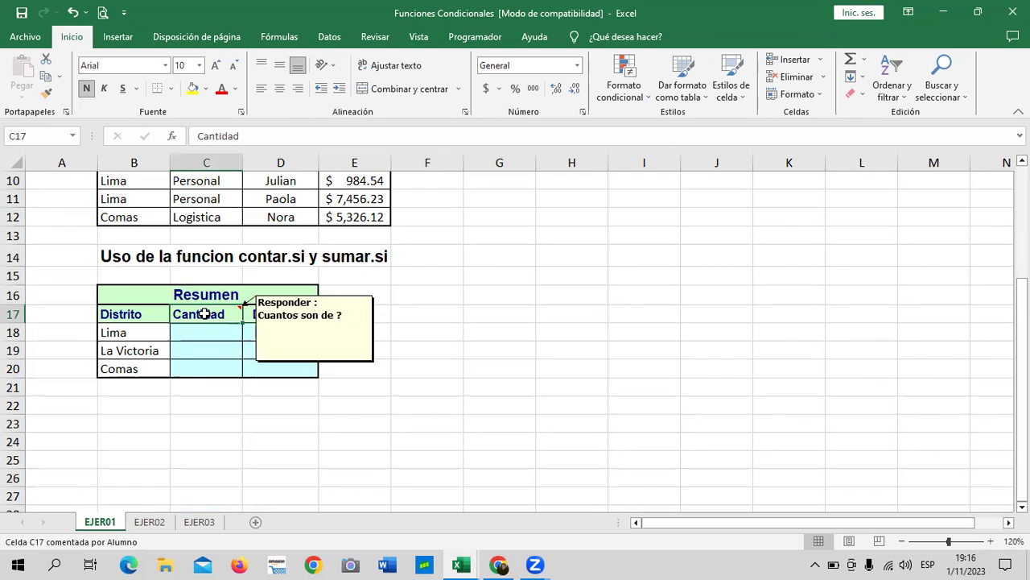
{"action": "left_click", "coordinate": [509, 331]}
{"action": "left_click", "coordinate": [307, 314]}
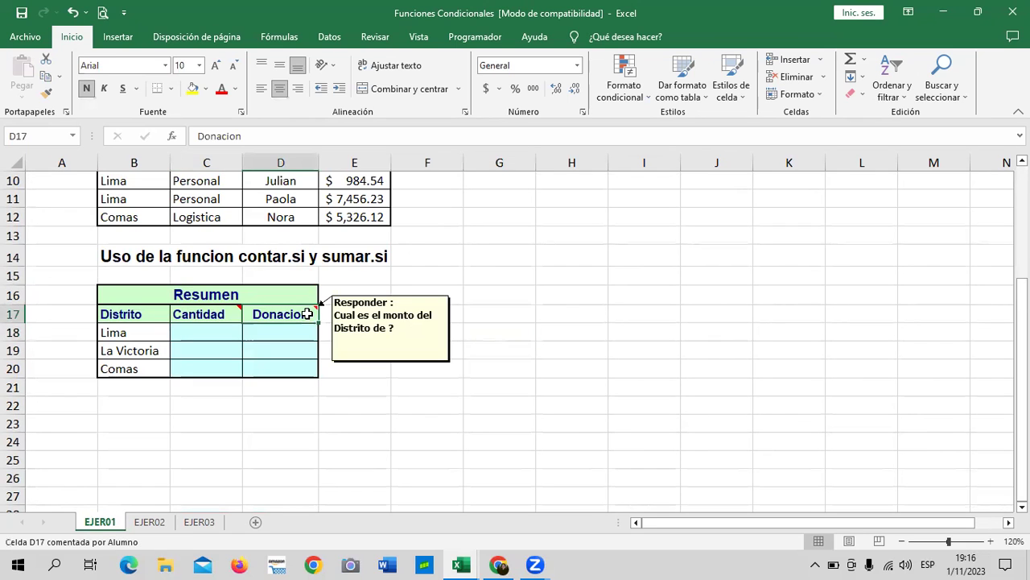
{"action": "left_click", "coordinate": [223, 313]}
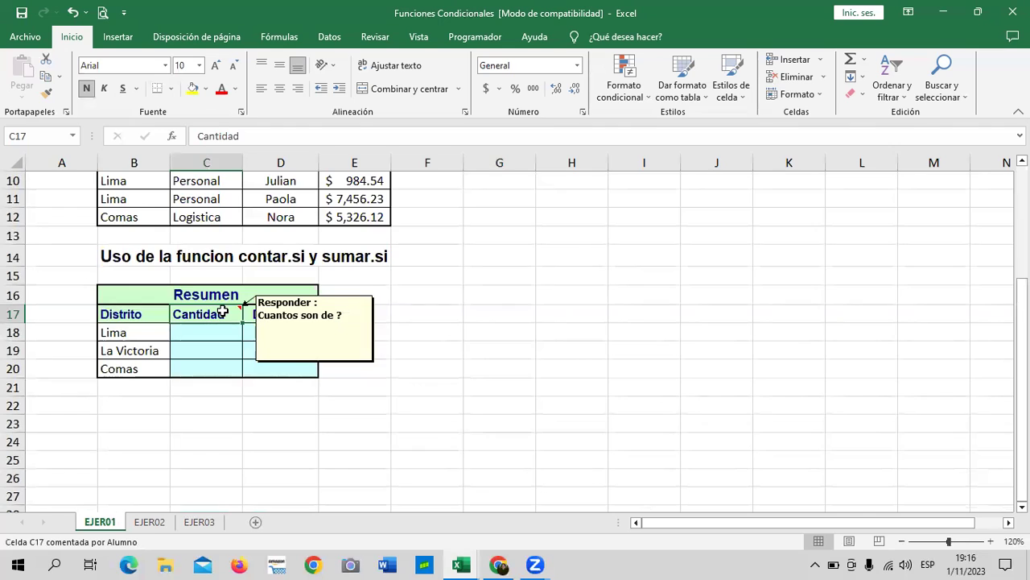
{"action": "scroll", "coordinate": [427, 325], "scroll_direction": "up", "scroll_amount": 2}
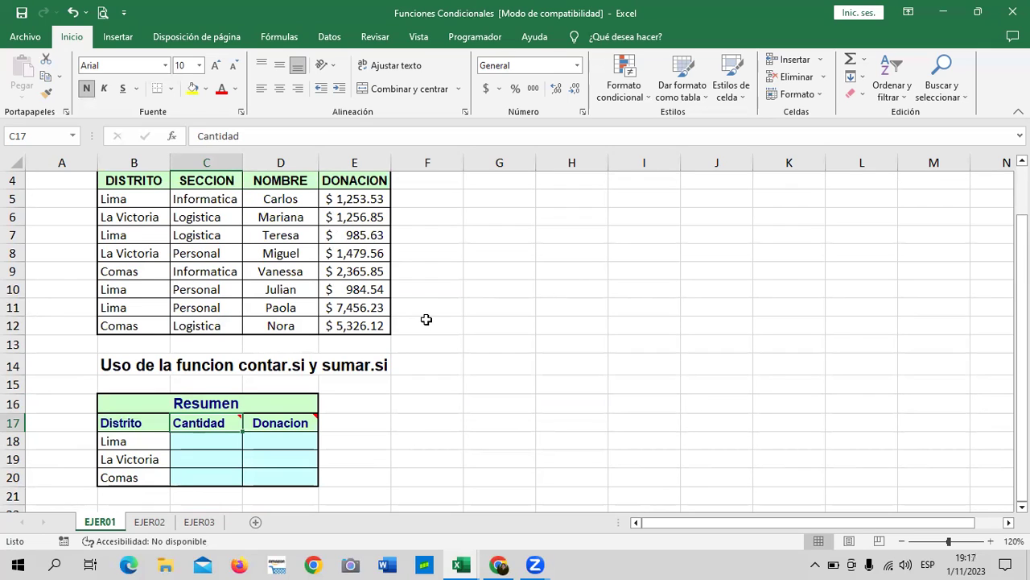
{"action": "left_click", "coordinate": [281, 441]}
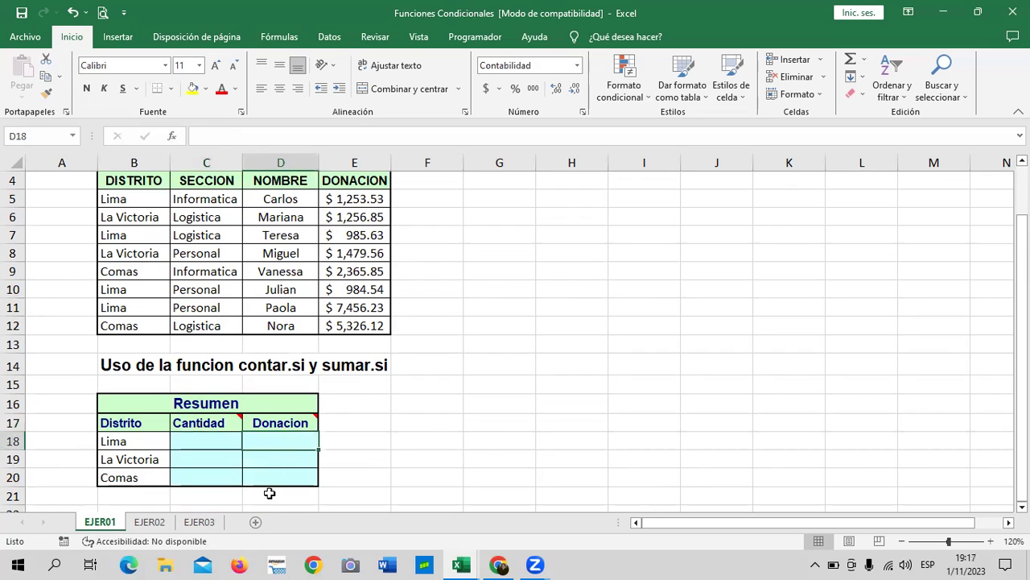
{"action": "scroll", "coordinate": [324, 400], "scroll_direction": "up", "scroll_amount": 1}
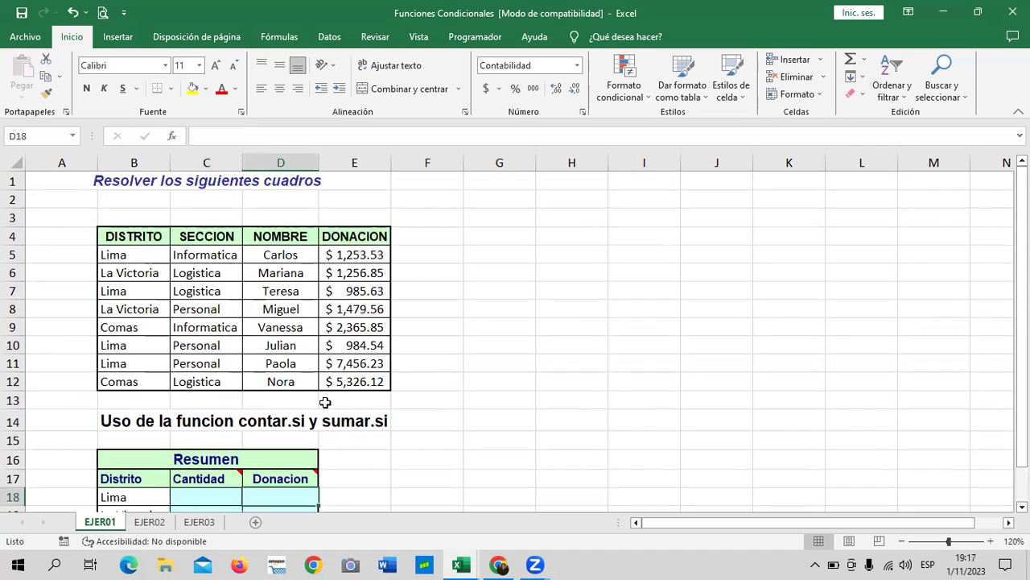
{"action": "scroll", "coordinate": [324, 402], "scroll_direction": "down", "scroll_amount": 2}
{"action": "left_click", "coordinate": [214, 384]}
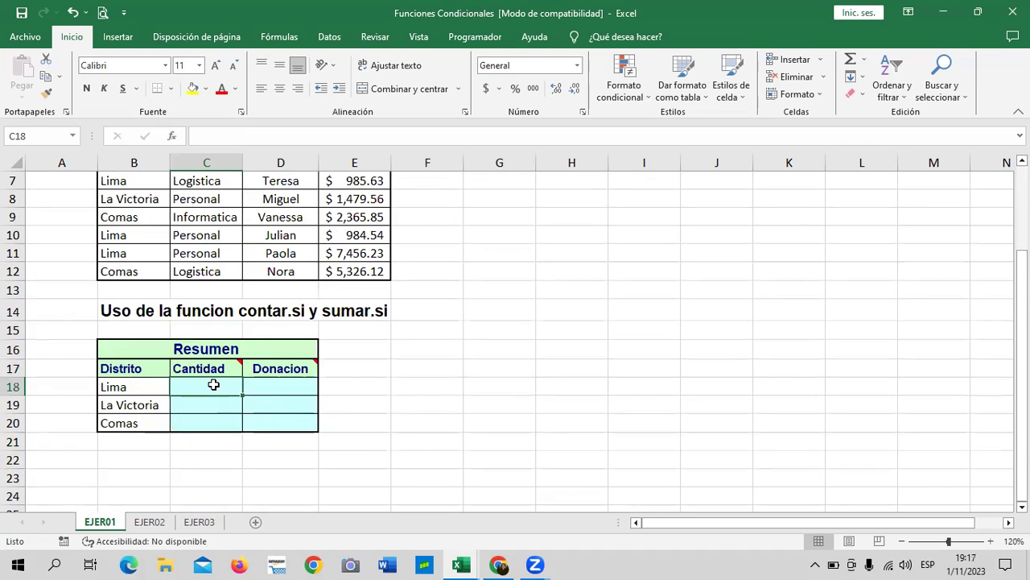
{"action": "left_click", "coordinate": [361, 235]}
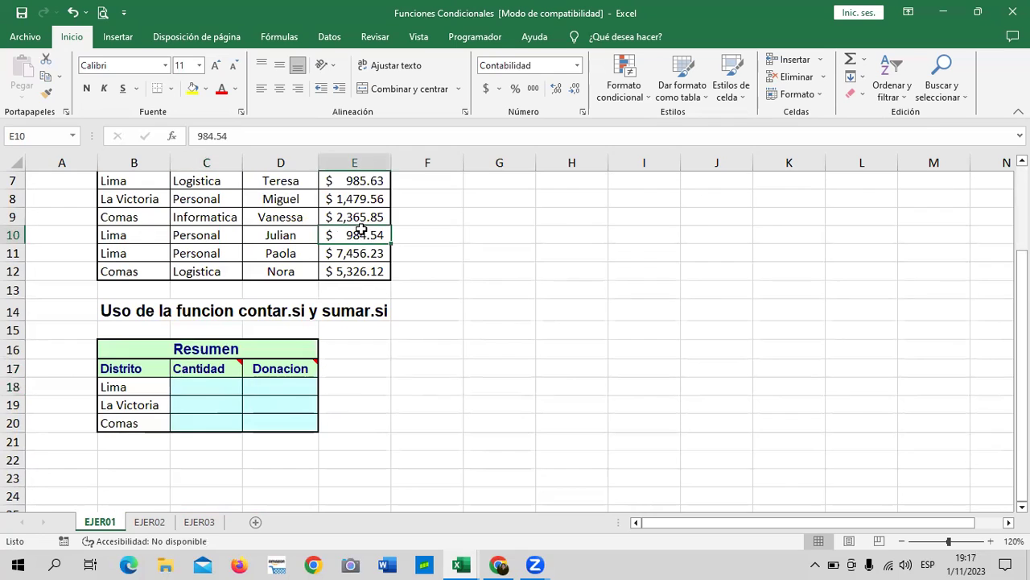
{"action": "left_click", "coordinate": [432, 421]}
{"action": "left_click", "coordinate": [221, 384]}
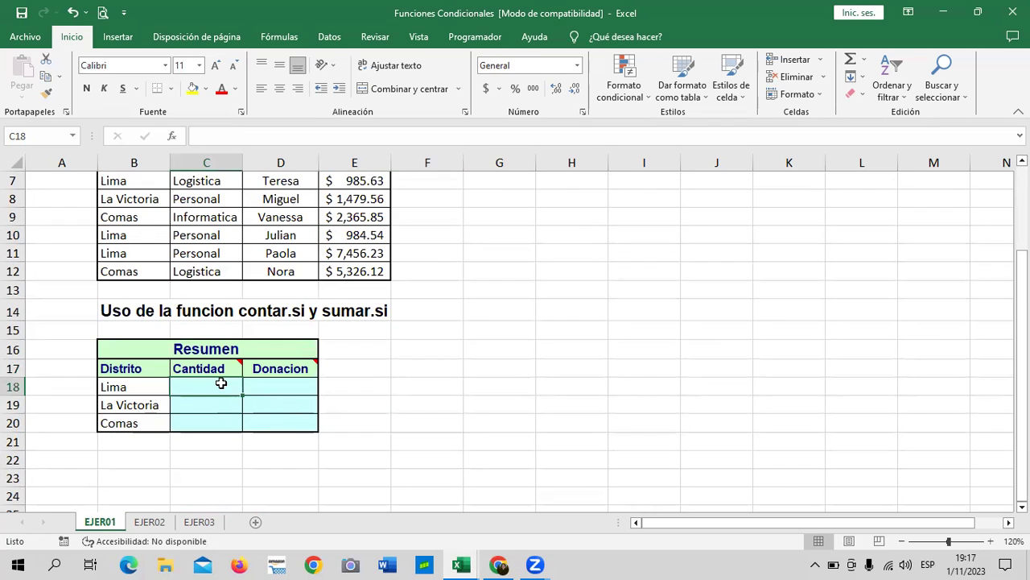
{"action": "type", "text": "=su"}
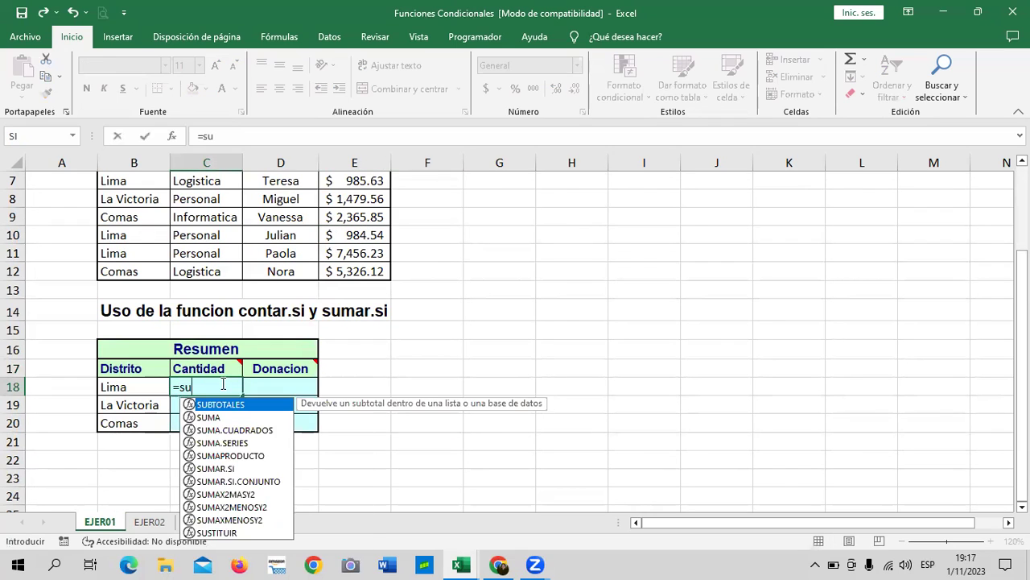
{"action": "key", "text": "BackSpace"}
{"action": "key", "text": "BackSpace"}
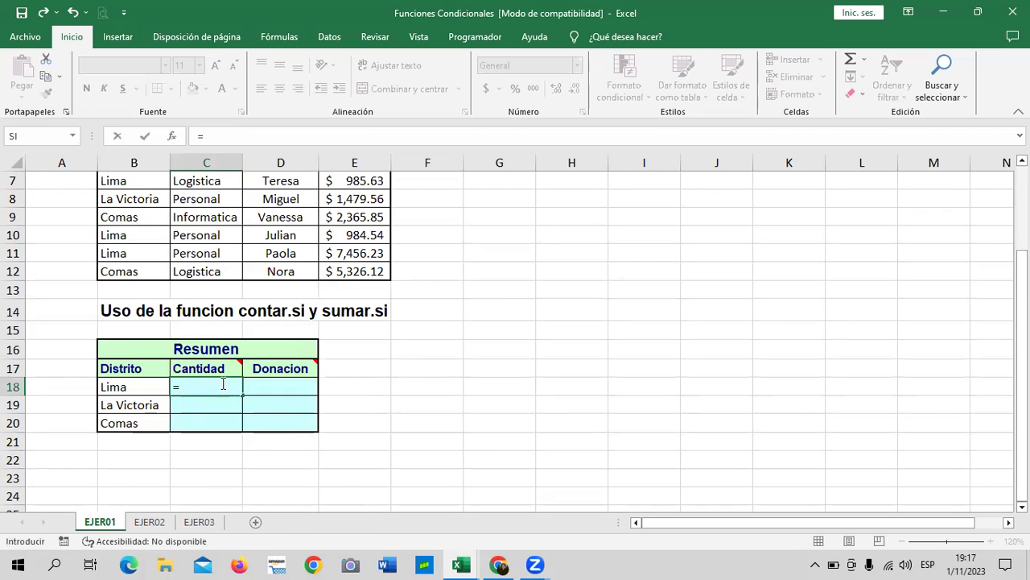
{"action": "type", "text": "con"}
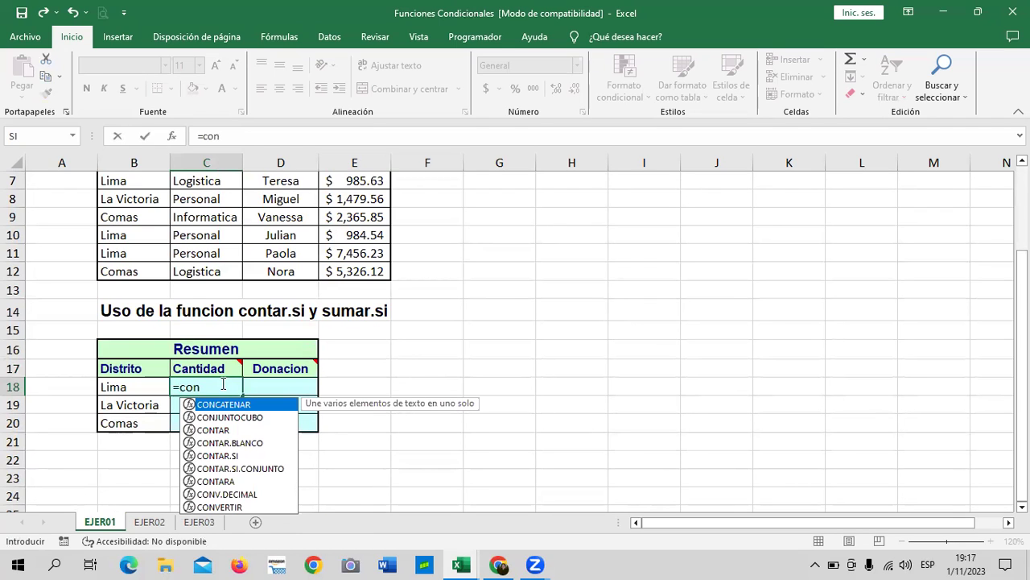
{"action": "type", "text": "tar"}
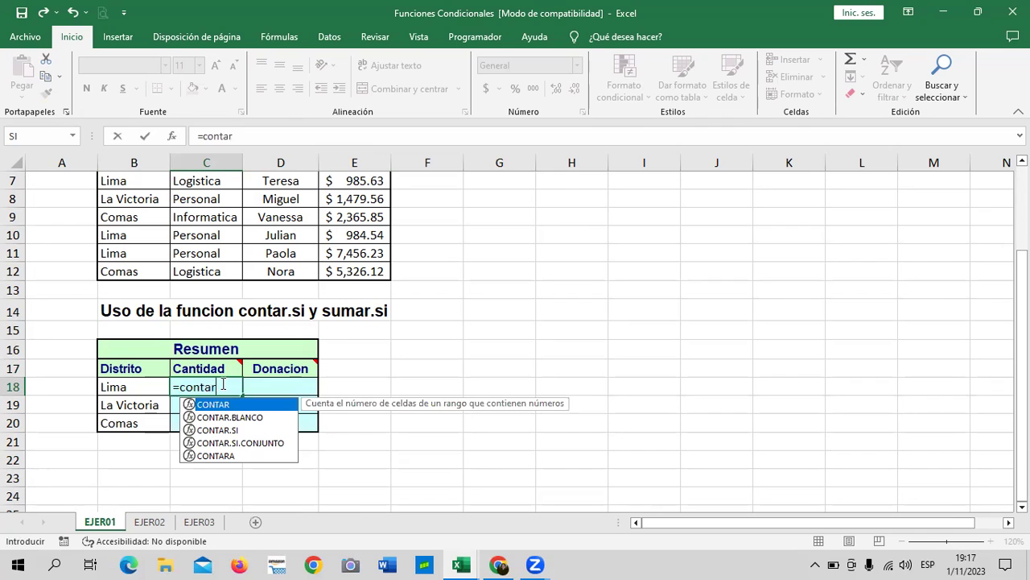
{"action": "double_click", "coordinate": [231, 431]}
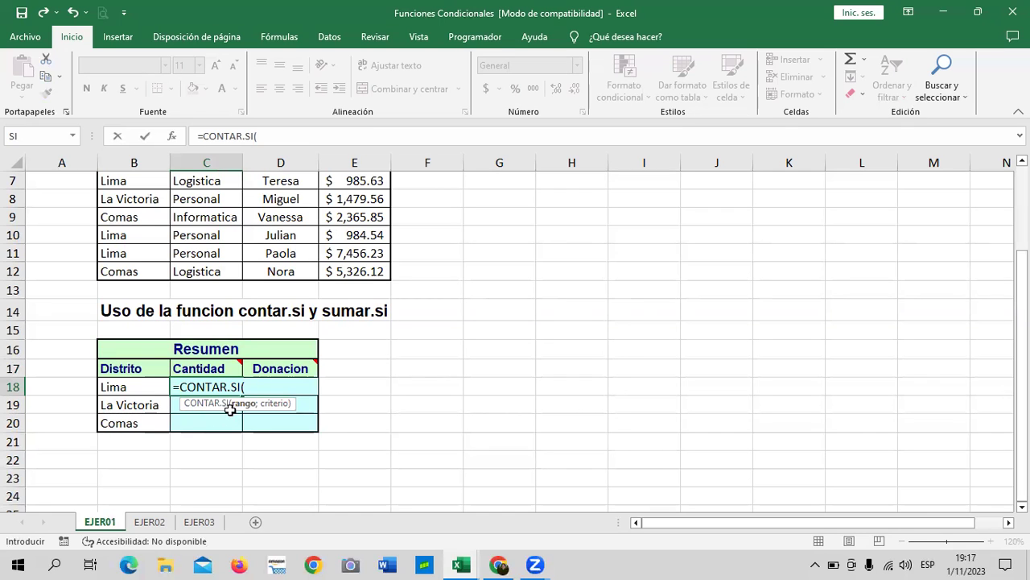
{"action": "scroll", "coordinate": [179, 331], "scroll_direction": "up", "scroll_amount": 2}
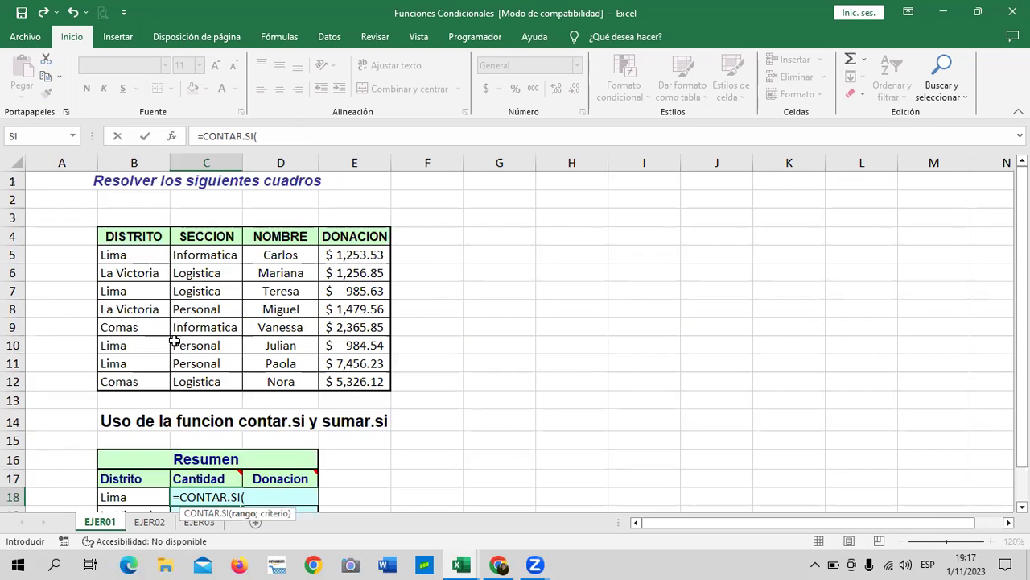
{"action": "left_click_drag", "start_coordinate": [149, 254], "coordinate": [139, 382]}
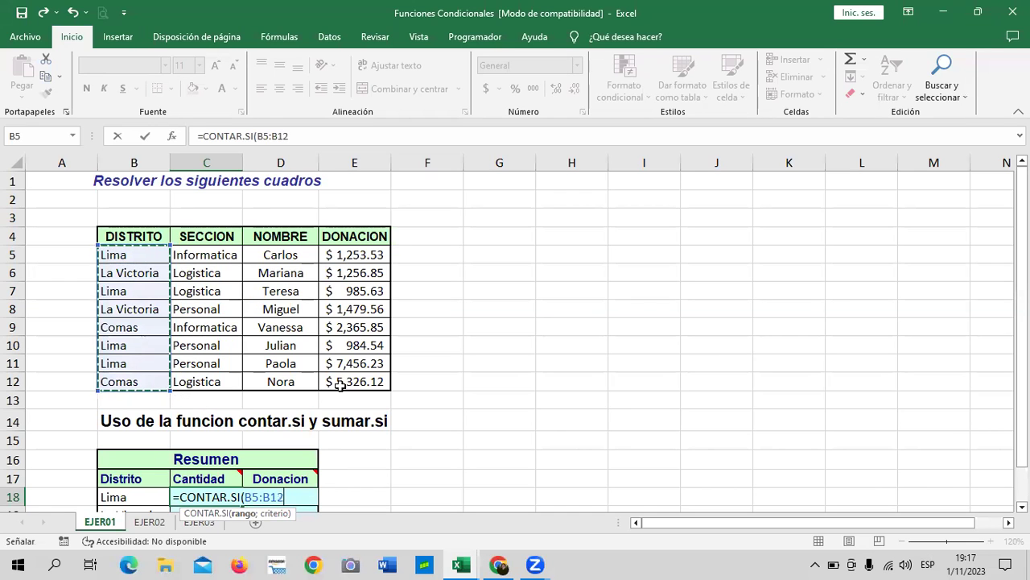
{"action": "scroll", "coordinate": [331, 425], "scroll_direction": "down", "scroll_amount": 2}
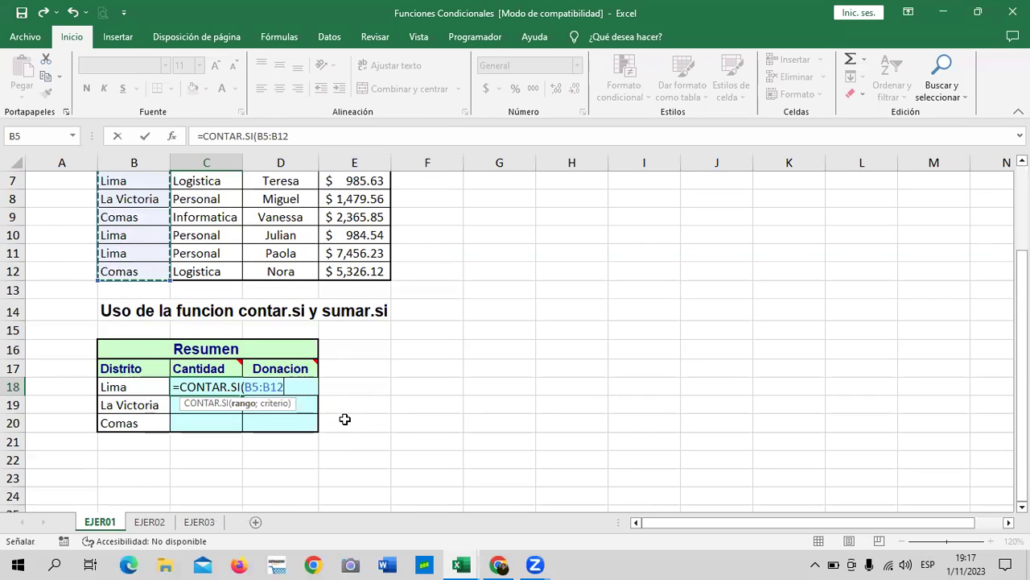
{"action": "type", "text": ";\""}
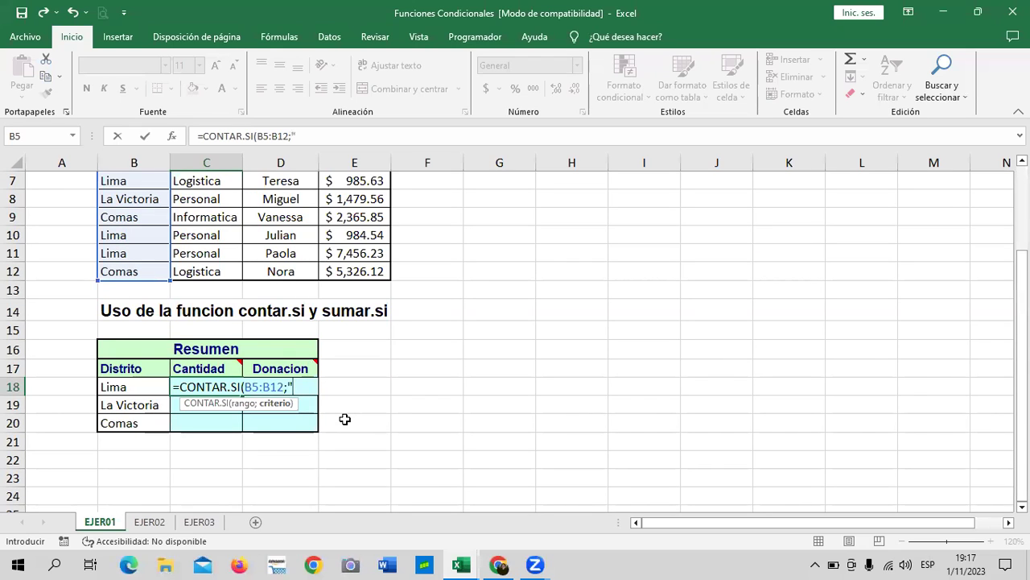
{"action": "type", "text": "="}
{"action": "type", "text": "Li"}
{"action": "type", "text": "ma"}
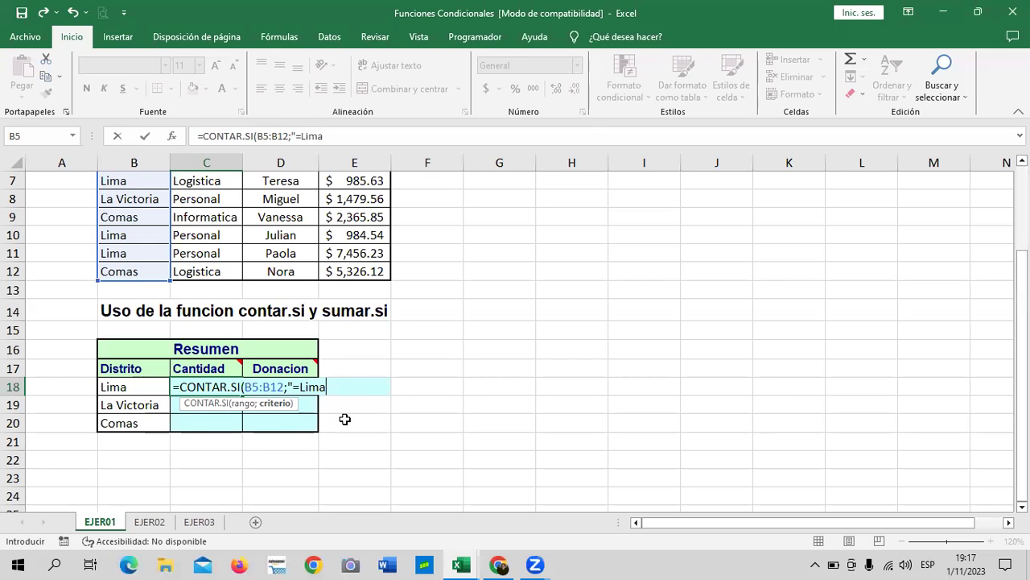
{"action": "type", "text": "\""}
{"action": "type", "text": ")"}
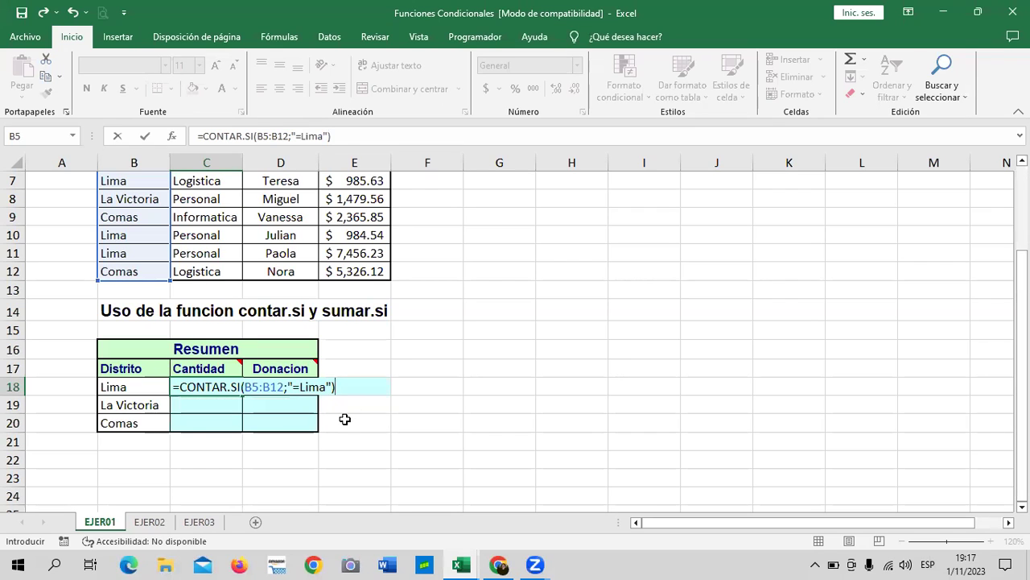
{"action": "key", "text": "Return"}
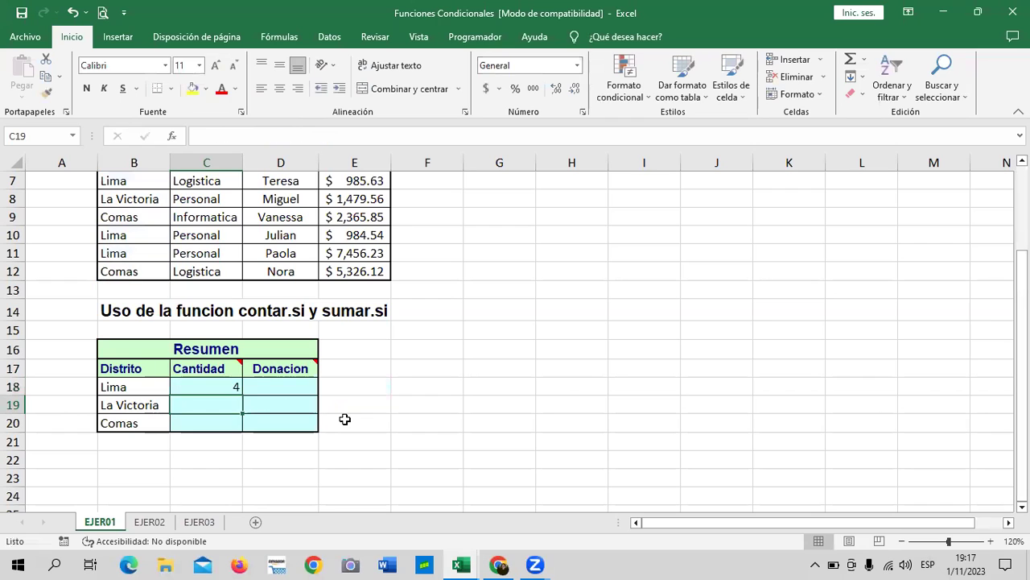
{"action": "left_click", "coordinate": [229, 387]}
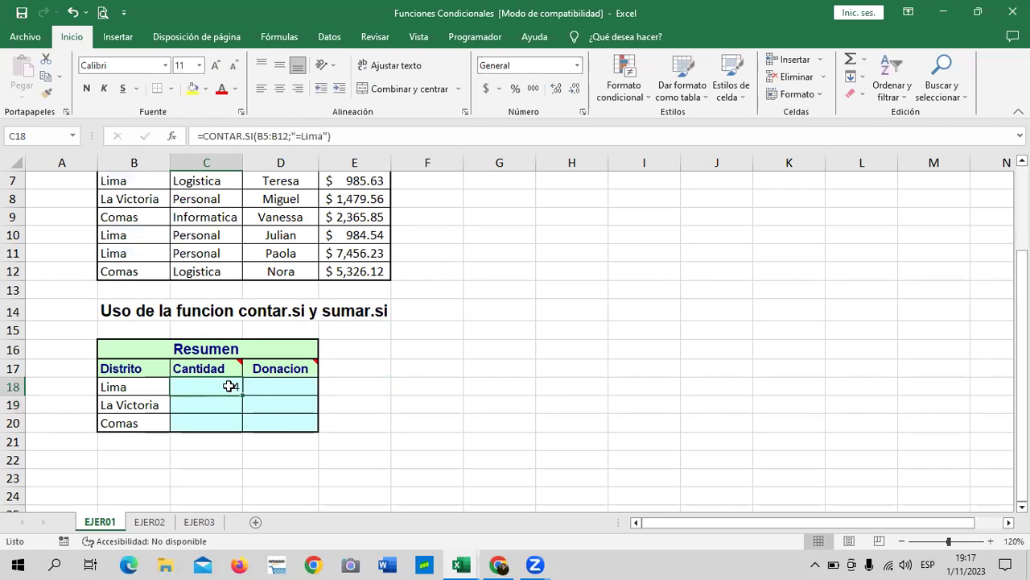
{"action": "scroll", "coordinate": [230, 386], "scroll_direction": "up", "scroll_amount": 1}
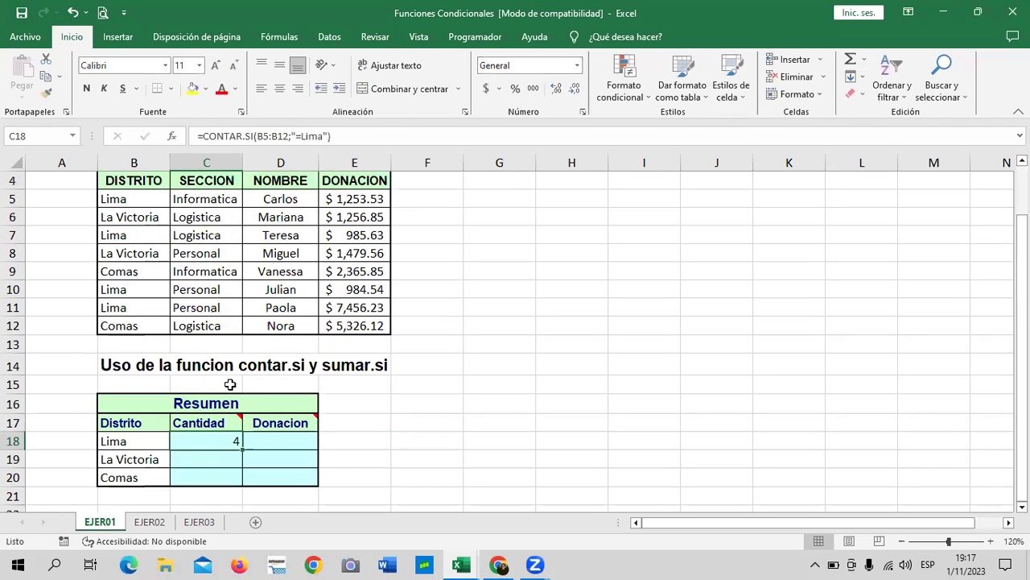
{"action": "scroll", "coordinate": [152, 195], "scroll_direction": "up", "scroll_amount": 1}
{"action": "left_click", "coordinate": [149, 199]}
{"action": "left_click", "coordinate": [145, 256]}
{"action": "left_click", "coordinate": [142, 291]}
{"action": "left_click", "coordinate": [142, 347]}
{"action": "left_click", "coordinate": [142, 363]}
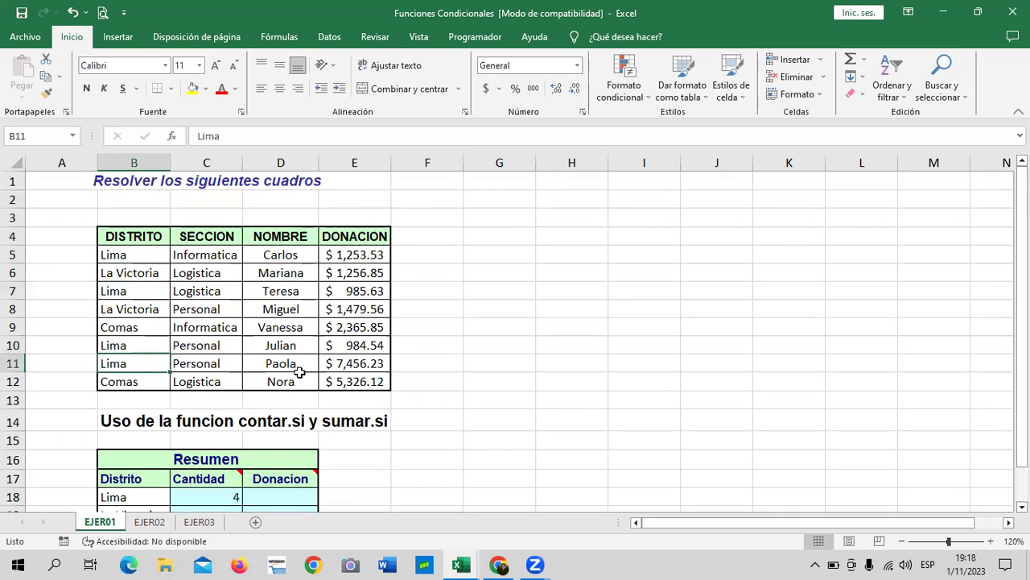
{"action": "scroll", "coordinate": [367, 421], "scroll_direction": "down", "scroll_amount": 3}
{"action": "left_click", "coordinate": [223, 346]}
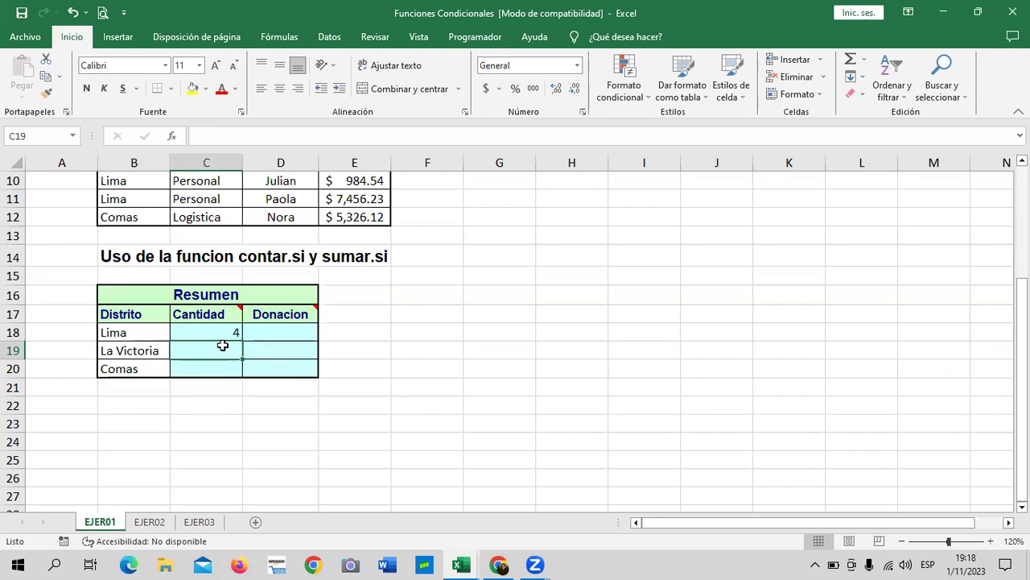
Enter =CONTAR.SI(B5:B12;"=La Victoria") in C19, counting 2 La Victoria donations.
{"action": "type", "text": "=contar"}
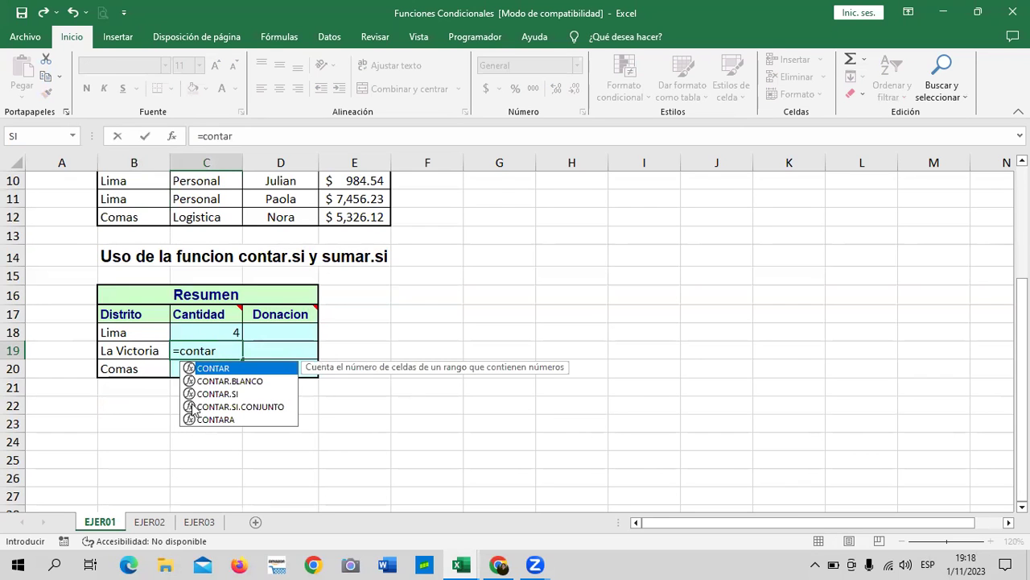
{"action": "double_click", "coordinate": [211, 394]}
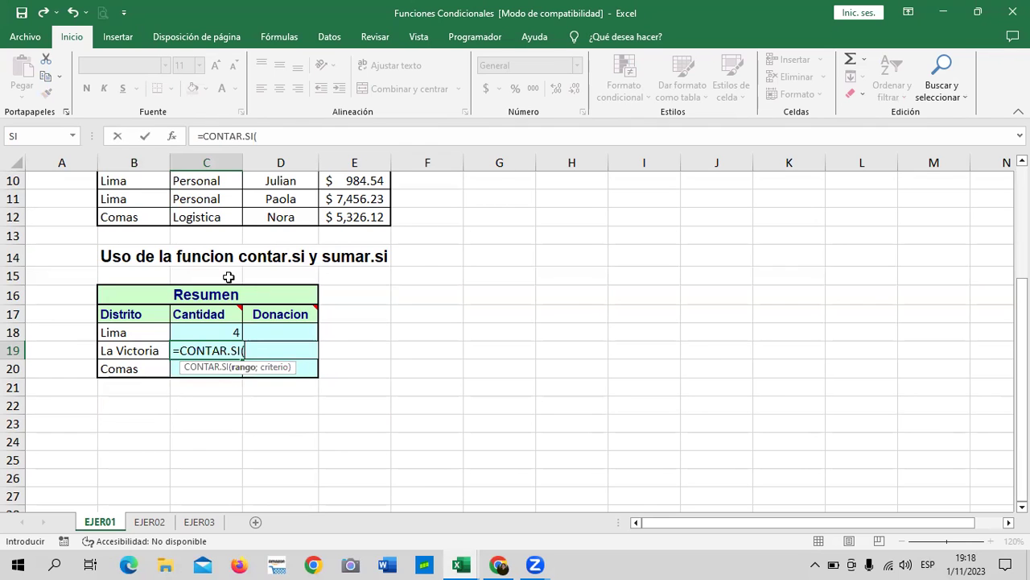
{"action": "scroll", "coordinate": [179, 362], "scroll_direction": "up", "scroll_amount": 3}
{"action": "left_click_drag", "start_coordinate": [143, 238], "coordinate": [141, 328]}
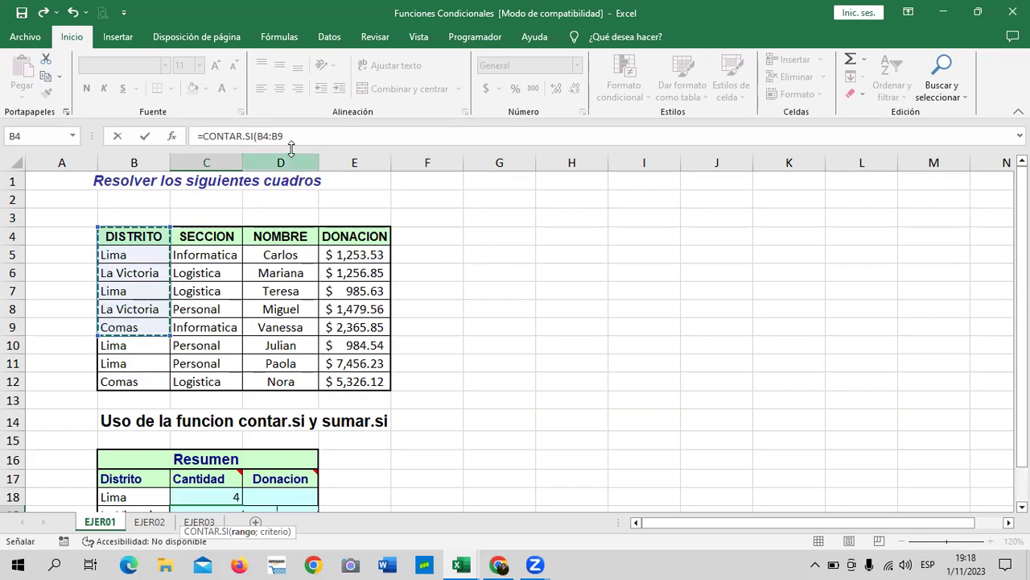
{"action": "left_click", "coordinate": [272, 137]}
{"action": "key", "text": "BackSpace"}
{"action": "key", "text": "BackSpace"}
{"action": "key", "text": "BackSpace"}
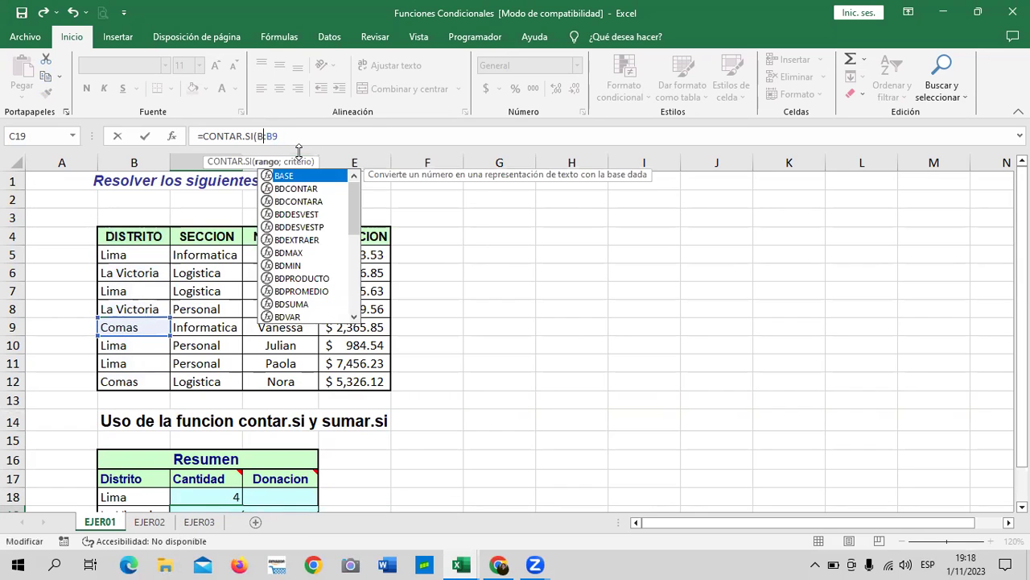
{"action": "type", "text": "5:B9"}
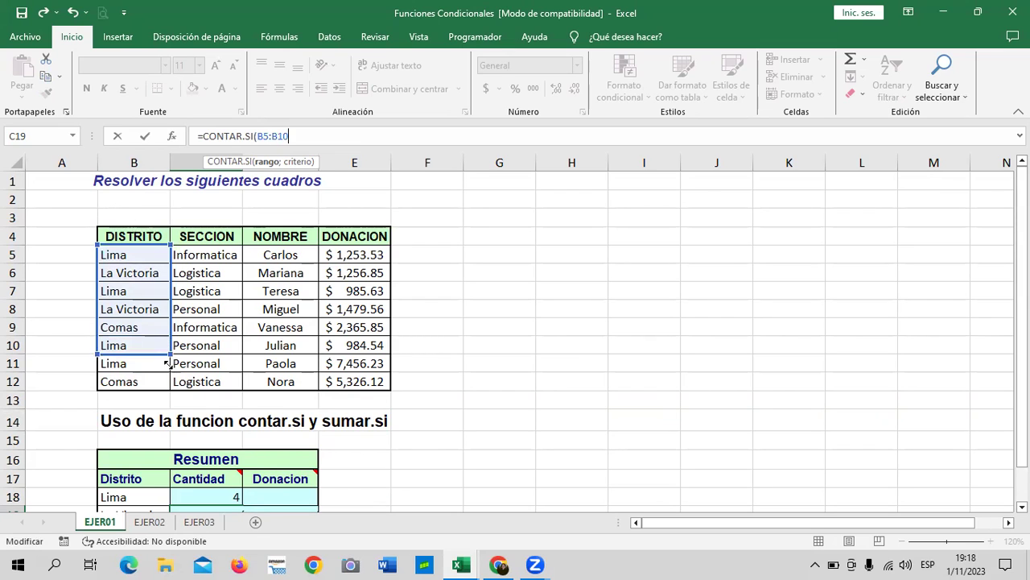
{"action": "left_click_drag", "start_coordinate": [167, 335], "coordinate": [167, 388]}
{"action": "type", "text": ";\"="}
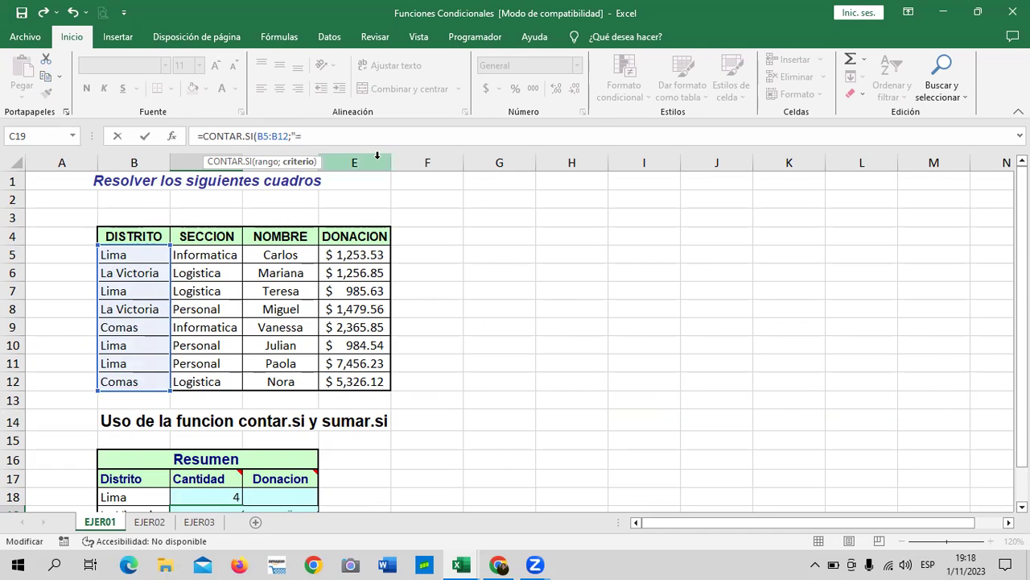
{"action": "scroll", "coordinate": [226, 360], "scroll_direction": "down", "scroll_amount": 1}
{"action": "scroll", "coordinate": [226, 360], "scroll_direction": "down", "scroll_amount": 2}
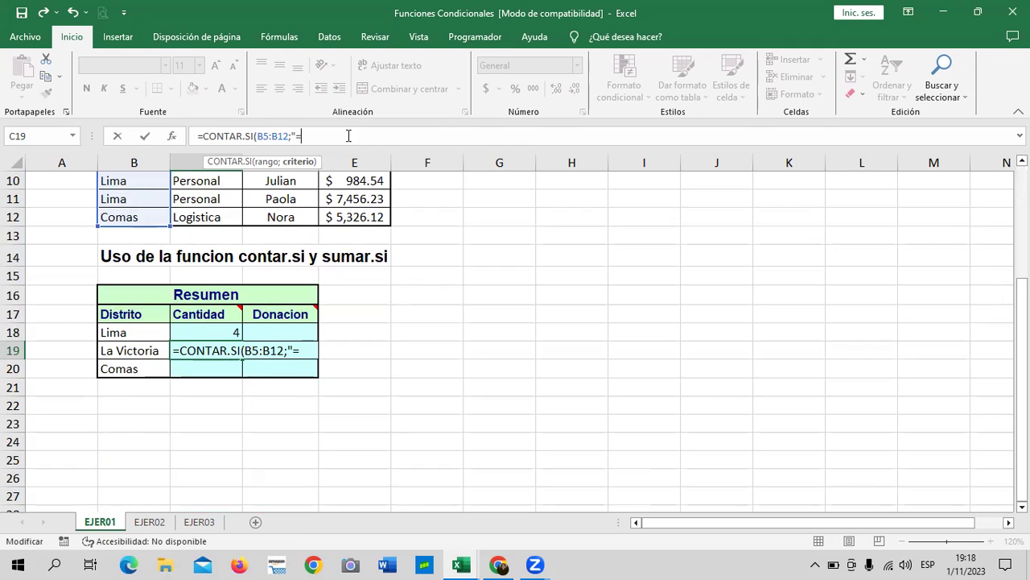
{"action": "type", "text": "La "}
{"action": "type", "text": "Victoria\")"}
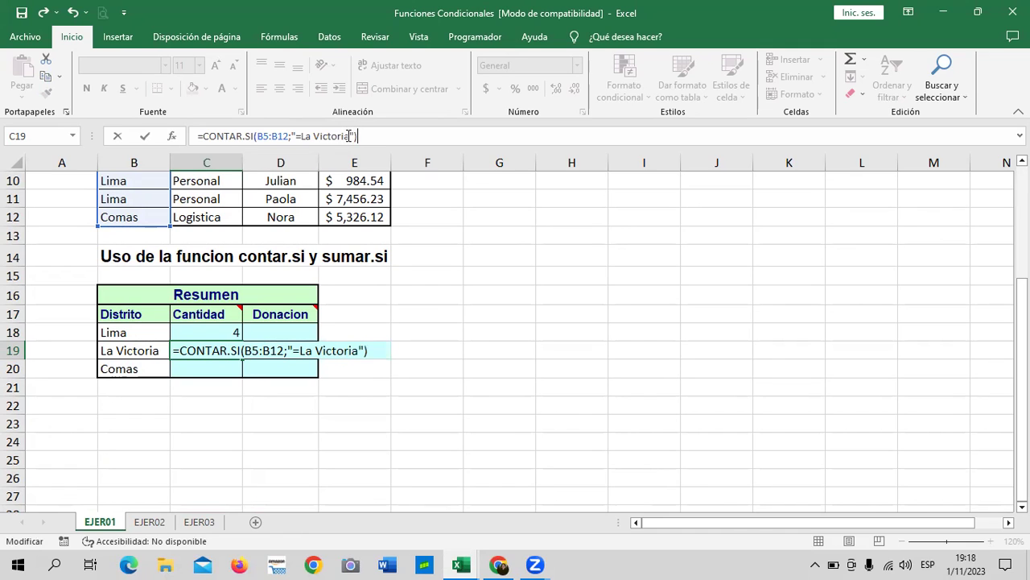
{"action": "key", "text": "Return"}
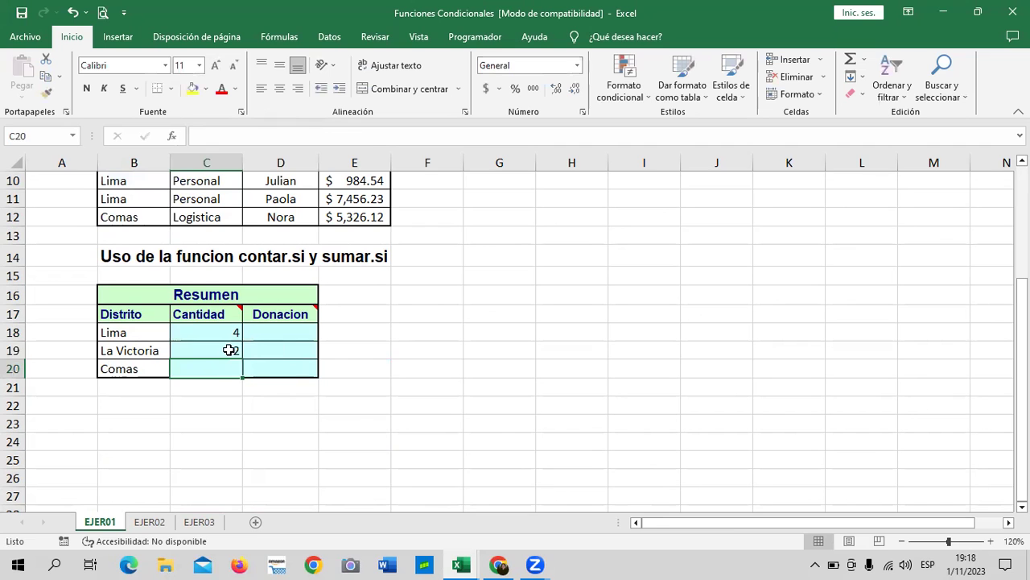
{"action": "left_click", "coordinate": [228, 350]}
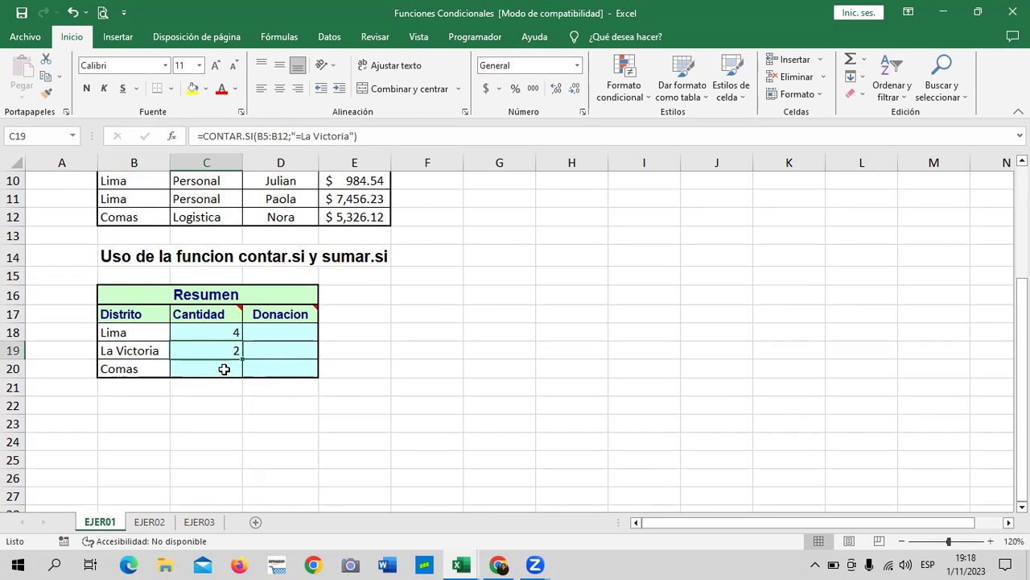
{"action": "scroll", "coordinate": [224, 369], "scroll_direction": "up", "scroll_amount": 2}
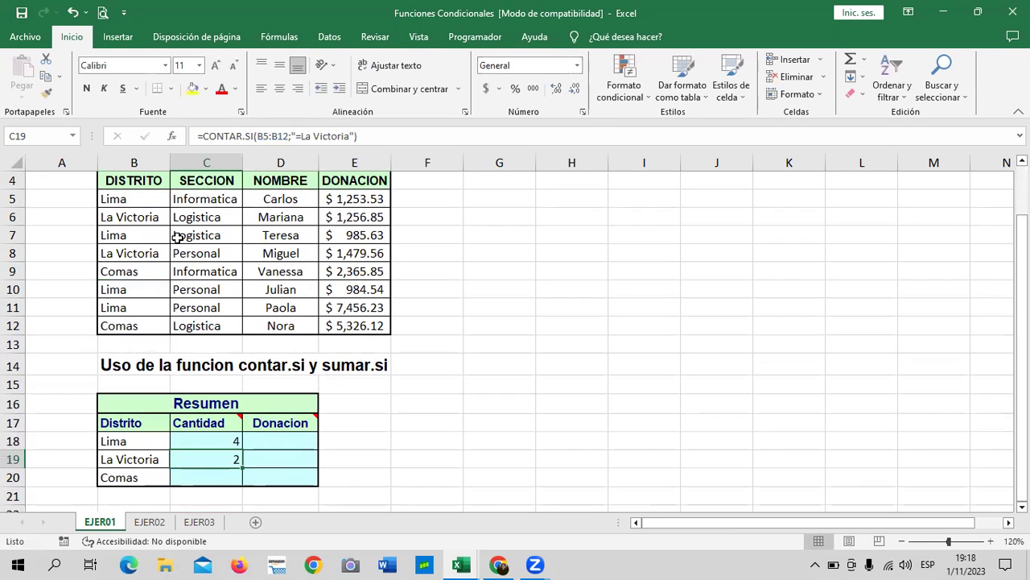
Enter =CONTAR.SI(B5:B12;"=Comas") in C20, counting 2 Comas donations.
{"action": "left_click", "coordinate": [142, 256]}
{"action": "left_click", "coordinate": [134, 224]}
{"action": "scroll", "coordinate": [212, 435], "scroll_direction": "down", "scroll_amount": 2}
{"action": "left_click", "coordinate": [213, 367]}
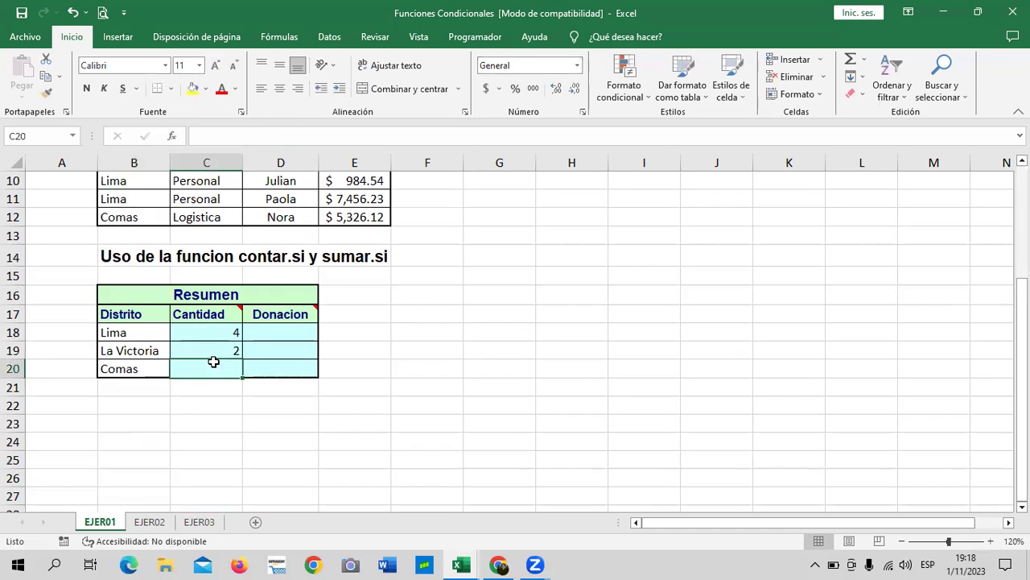
{"action": "type", "text": "=conra"}
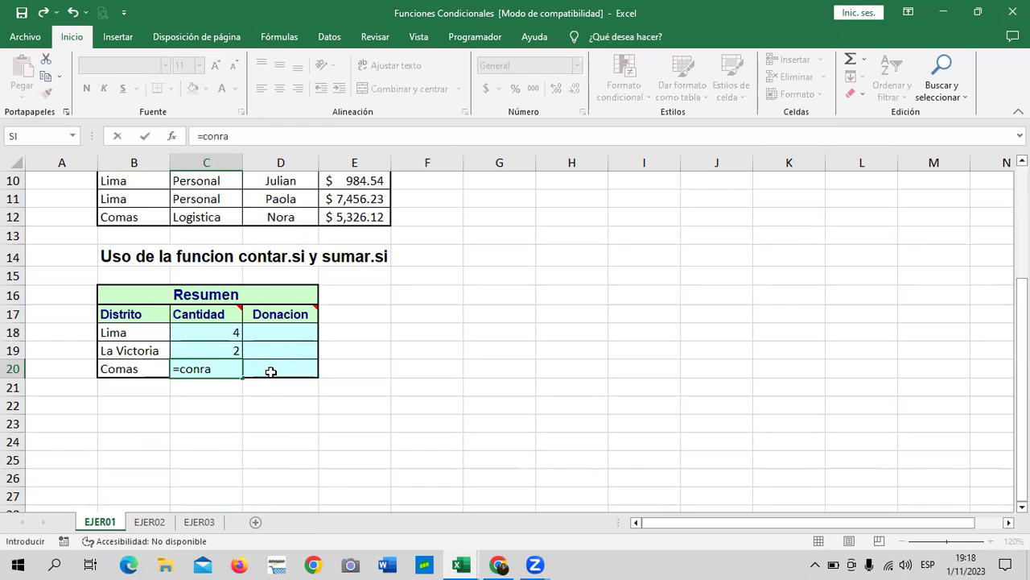
{"action": "key", "text": "BackSpace"}
{"action": "key", "text": "BackSpace"}
{"action": "type", "text": "tar"}
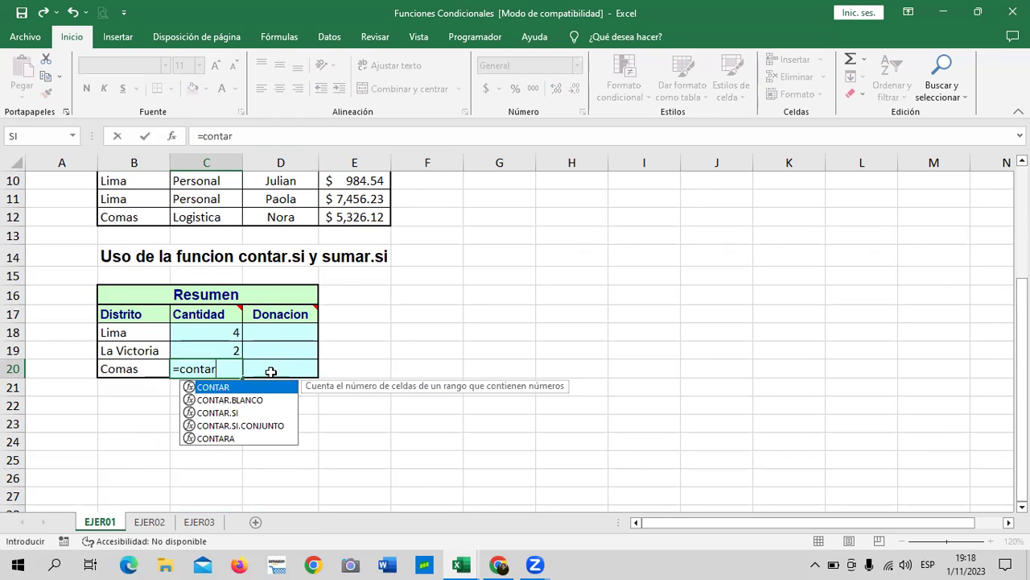
{"action": "left_click", "coordinate": [225, 414]}
{"action": "double_click", "coordinate": [226, 414]}
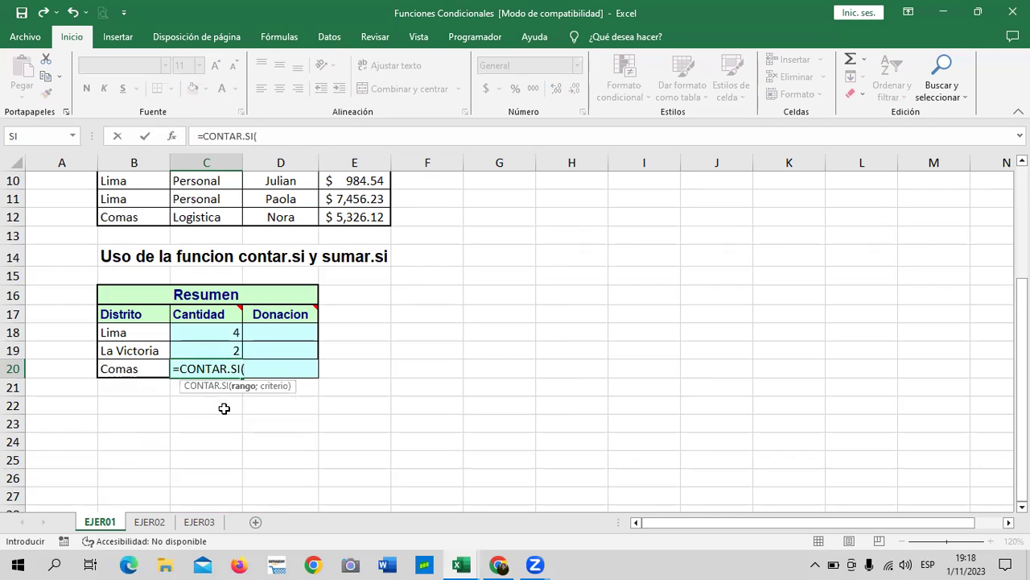
{"action": "scroll", "coordinate": [239, 396], "scroll_direction": "up", "scroll_amount": 2}
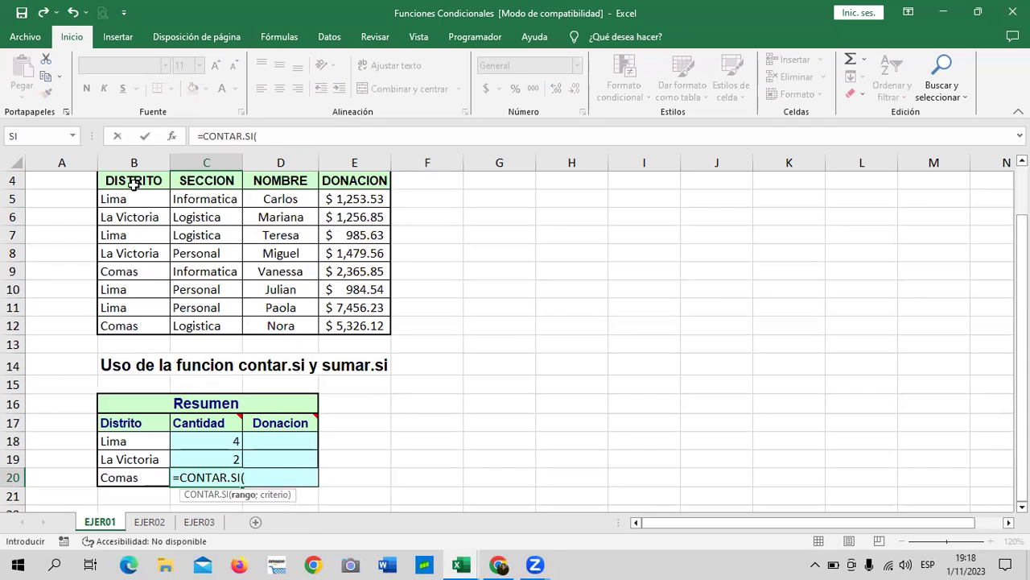
{"action": "left_click_drag", "start_coordinate": [130, 198], "coordinate": [138, 327]}
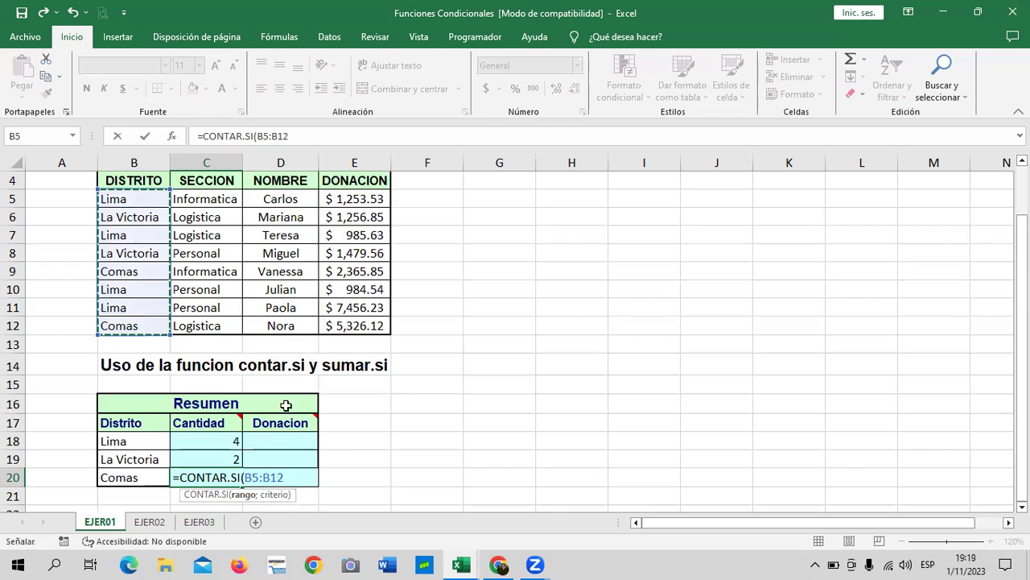
{"action": "scroll", "coordinate": [346, 444], "scroll_direction": "down", "scroll_amount": 2}
{"action": "left_click", "coordinate": [312, 137]}
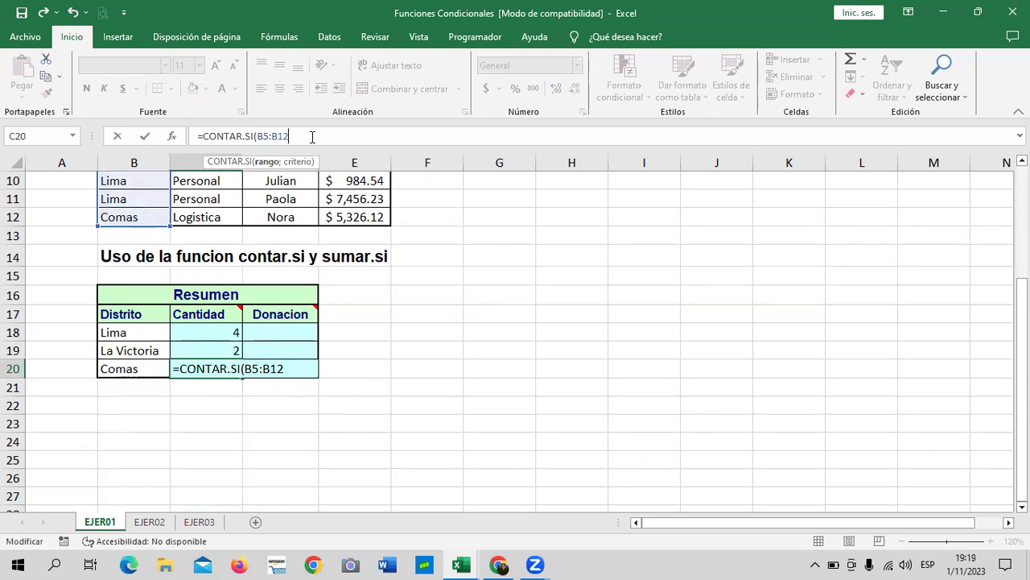
{"action": "type", "text": ";\""}
{"action": "type", "text": "="}
{"action": "type", "text": "Co"}
{"action": "type", "text": "mas\")"}
{"action": "key", "text": "Return"}
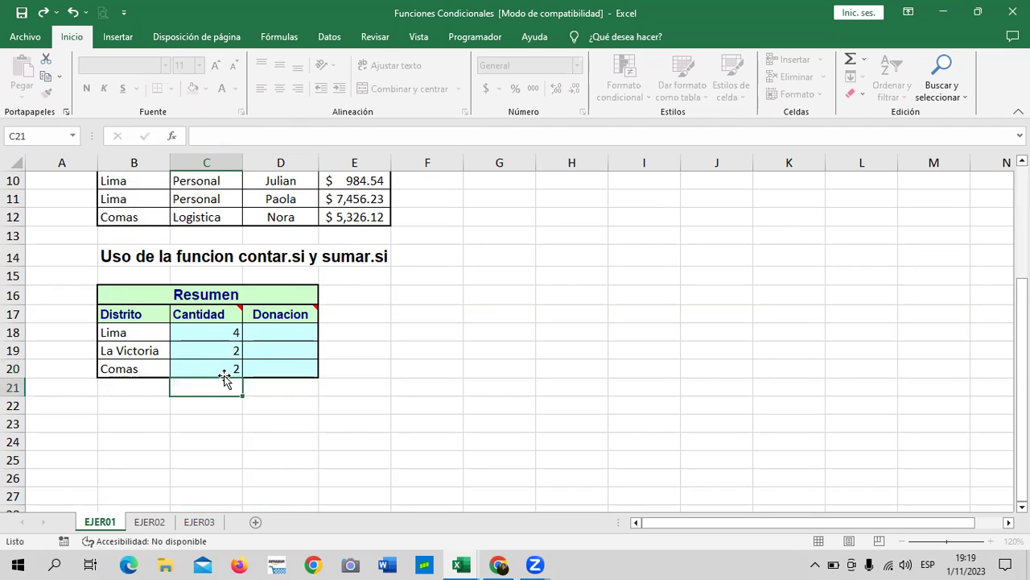
Review the Lima, La Victoria and Comas count formulas against the district data.
{"action": "left_click", "coordinate": [222, 333]}
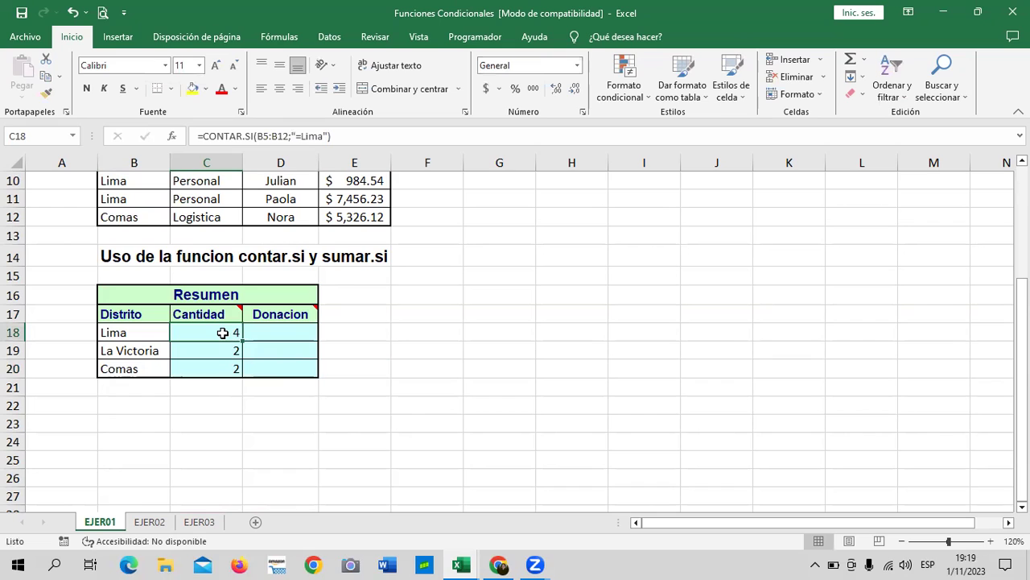
{"action": "left_click", "coordinate": [189, 348]}
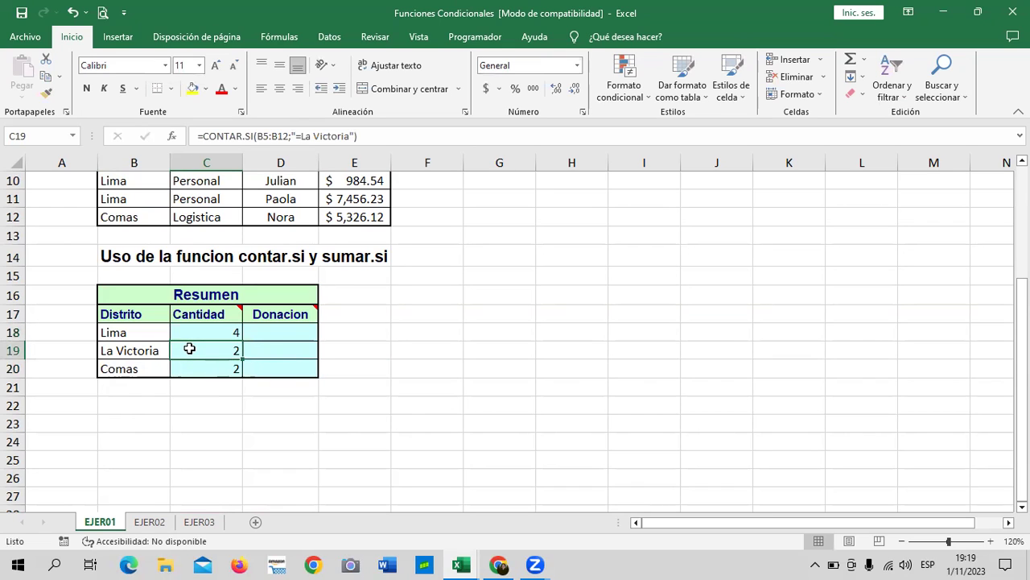
{"action": "left_click", "coordinate": [188, 371]}
{"action": "scroll", "coordinate": [187, 371], "scroll_direction": "up", "scroll_amount": 2}
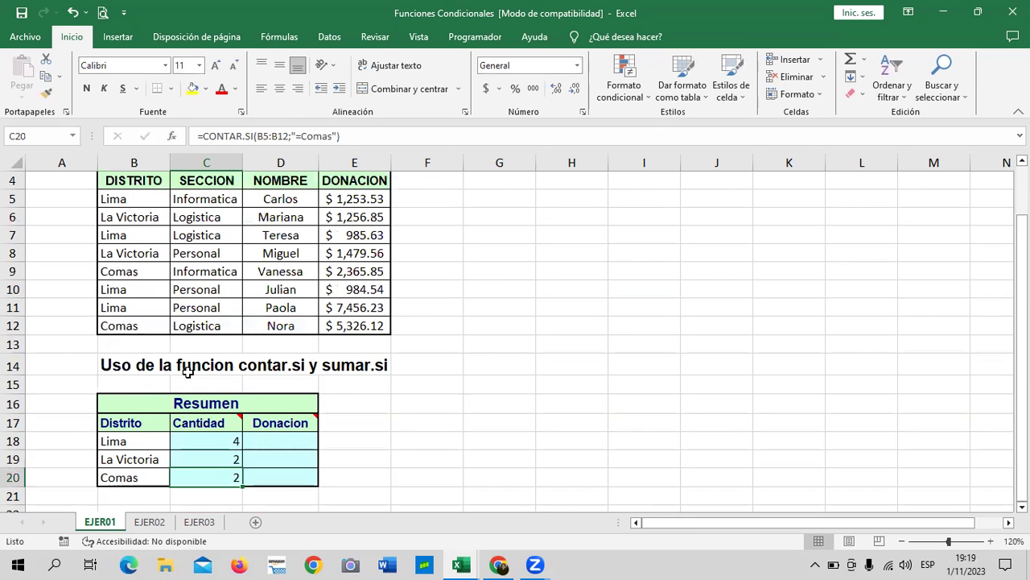
{"action": "left_click", "coordinate": [144, 326]}
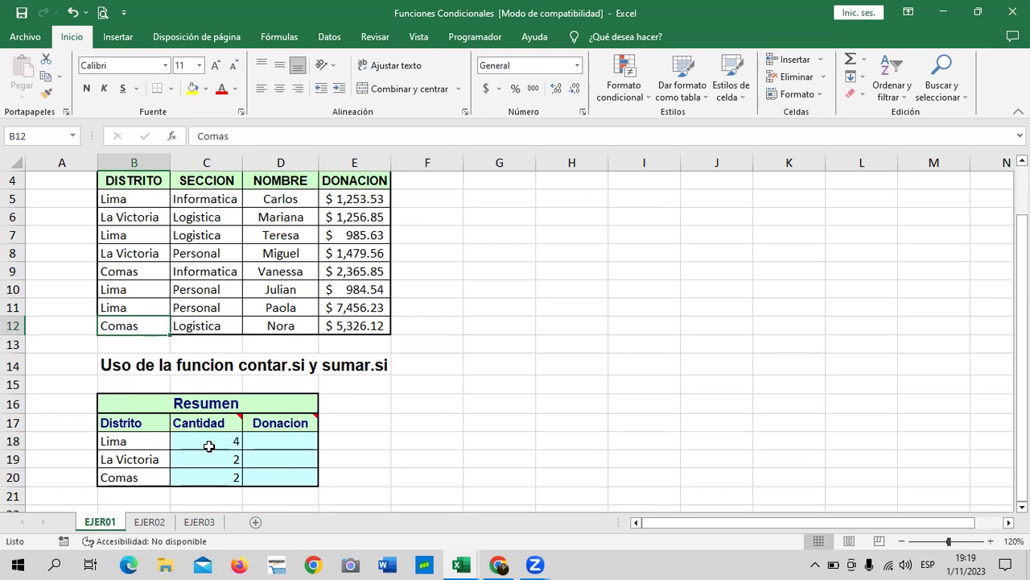
Recheck the three count formulas, then display the note on the Donacion header D17.
{"action": "scroll", "coordinate": [271, 338], "scroll_direction": "down", "scroll_amount": 5}
{"action": "scroll", "coordinate": [268, 337], "scroll_direction": "down", "scroll_amount": 4}
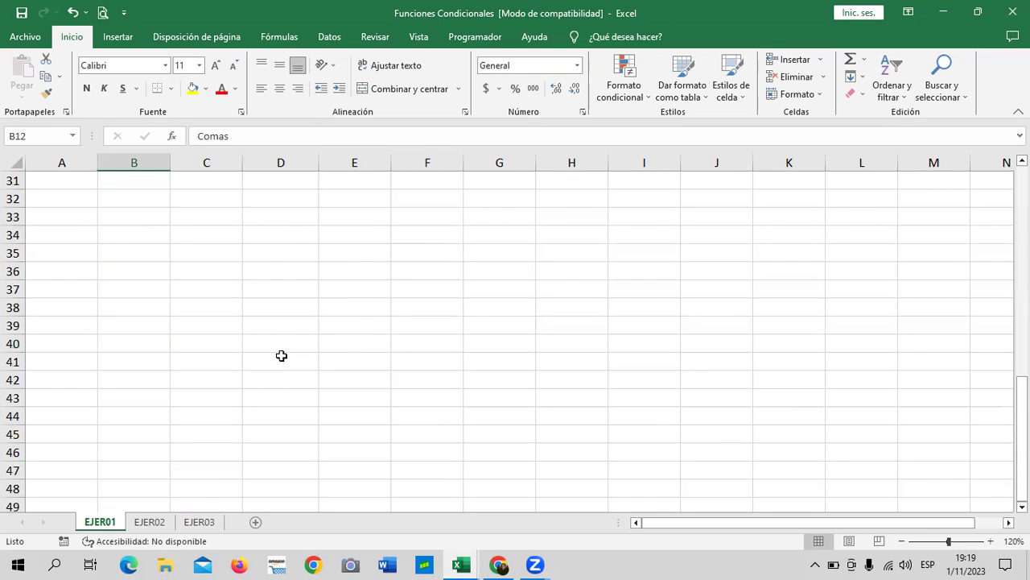
{"action": "scroll", "coordinate": [283, 351], "scroll_direction": "up", "scroll_amount": 7}
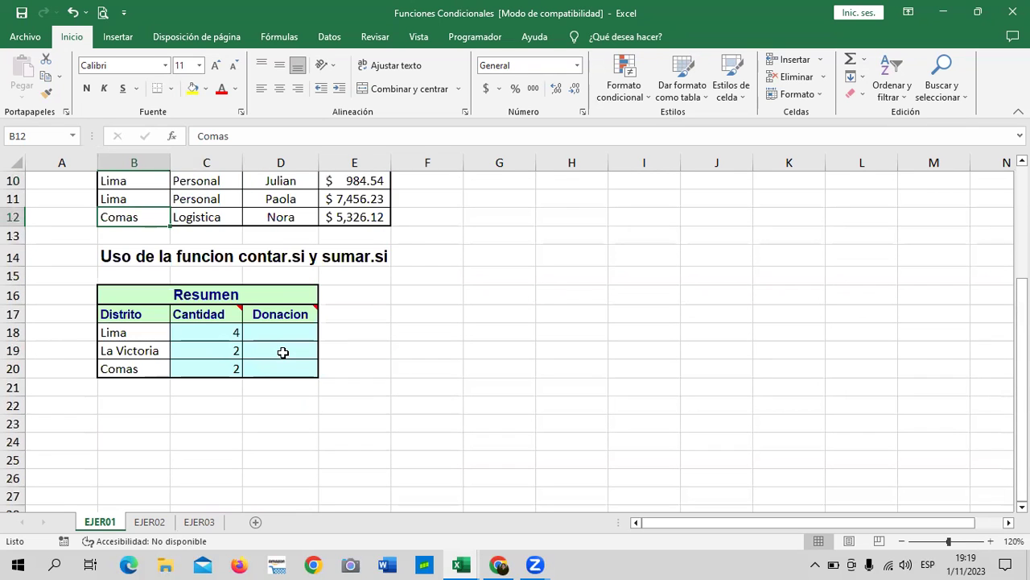
{"action": "scroll", "coordinate": [282, 352], "scroll_direction": "up", "scroll_amount": 1}
{"action": "left_click", "coordinate": [222, 387]}
{"action": "left_click", "coordinate": [216, 406]}
{"action": "left_click", "coordinate": [212, 418]}
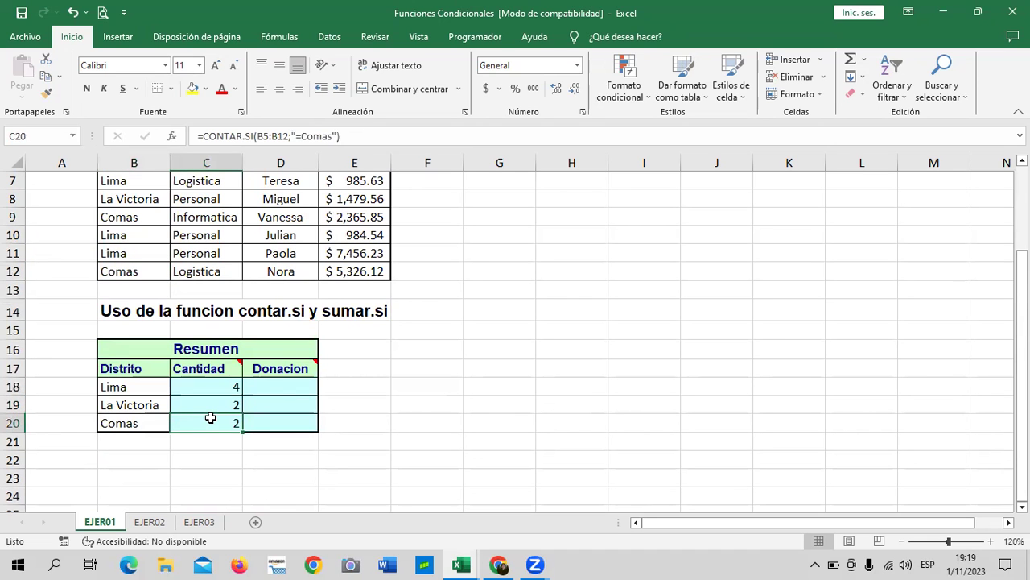
{"action": "scroll", "coordinate": [345, 391], "scroll_direction": "up", "scroll_amount": 1}
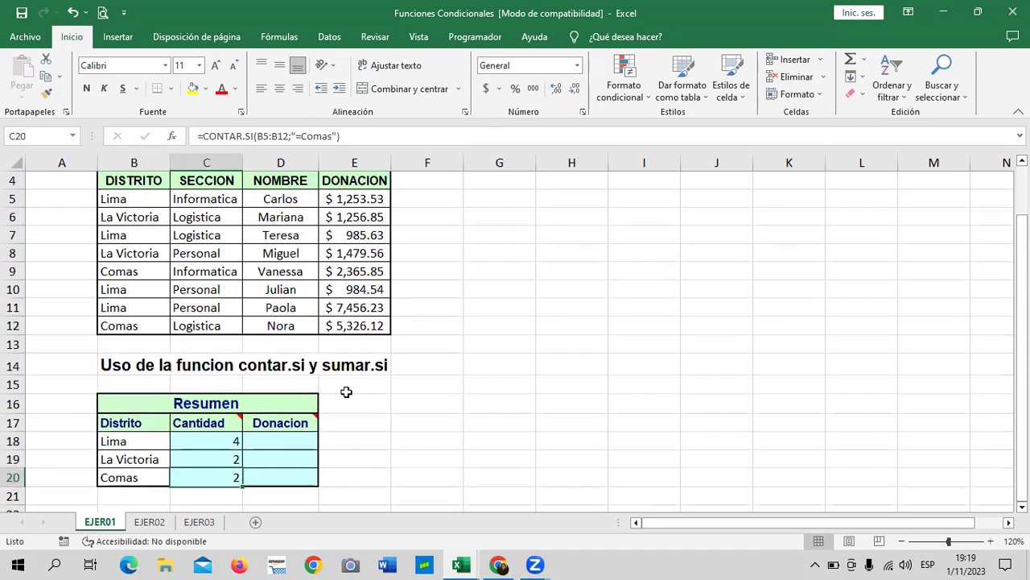
{"action": "scroll", "coordinate": [346, 392], "scroll_direction": "down", "scroll_amount": 2}
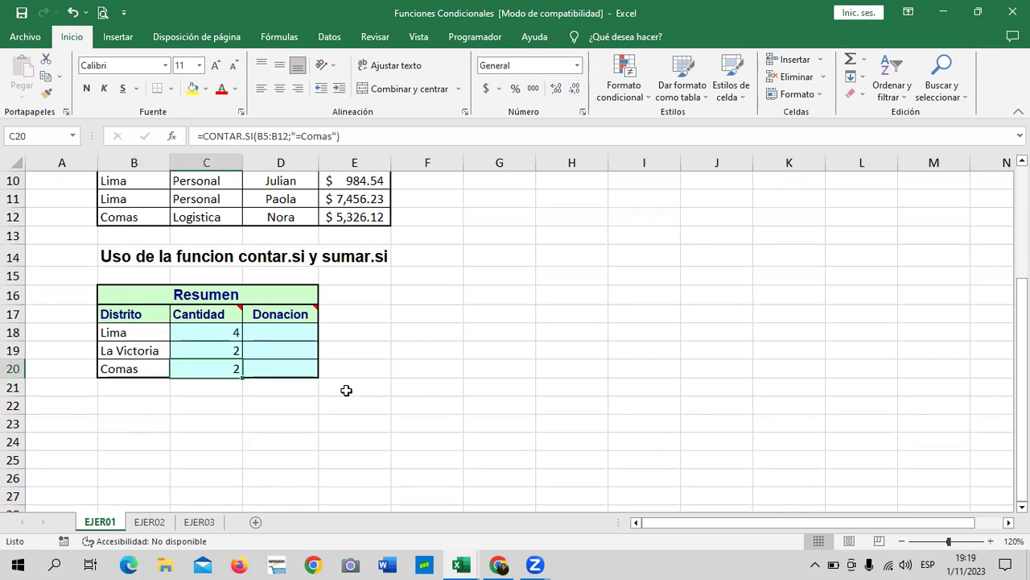
{"action": "left_click", "coordinate": [292, 315]}
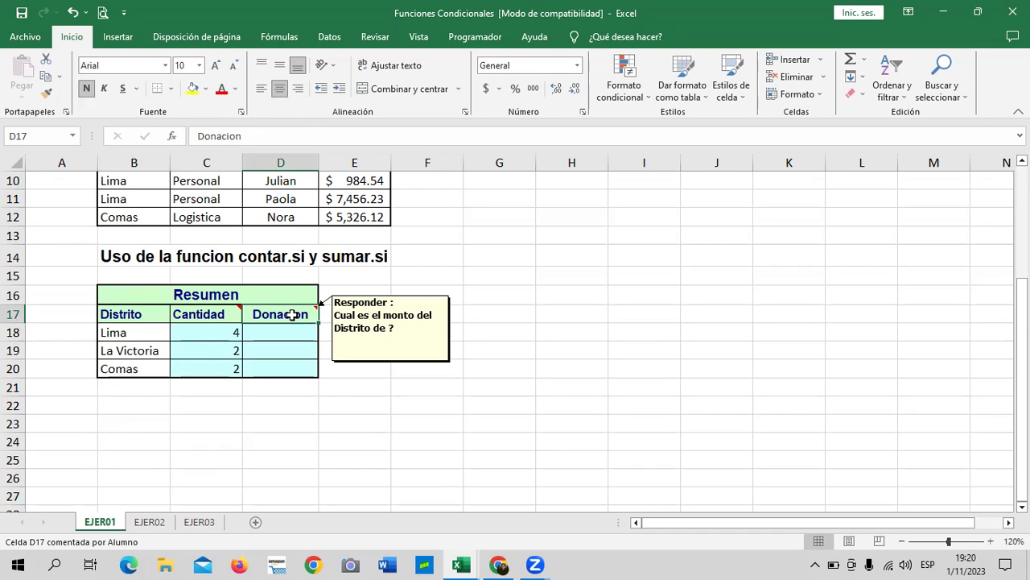
Enter =SUMAR.SI(B5:B12;"Lima";E5:E12) in D18 to total Lima's donations, $10,679.93.
{"action": "left_click", "coordinate": [570, 346]}
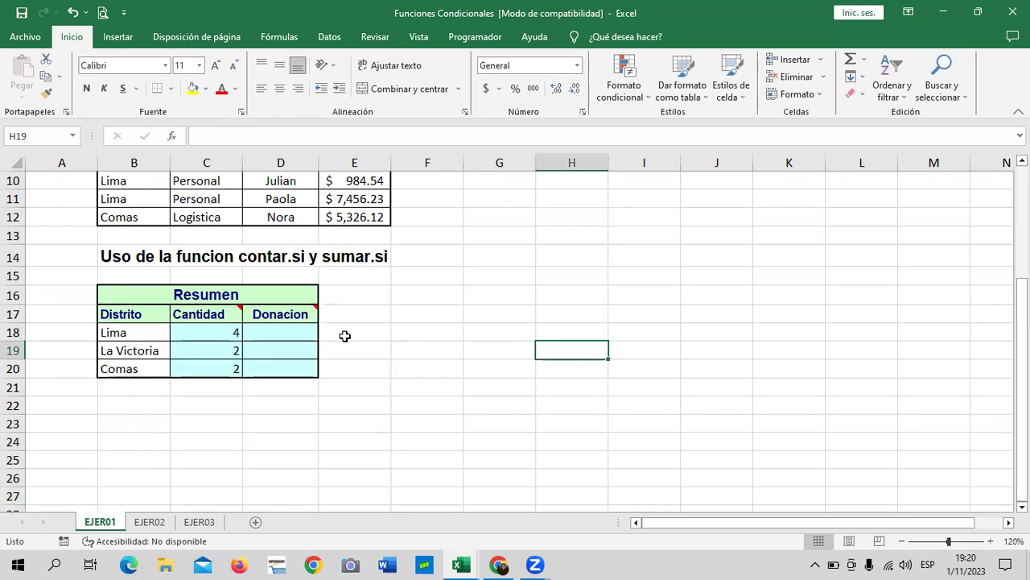
{"action": "left_click", "coordinate": [270, 334]}
{"action": "scroll", "coordinate": [270, 334], "scroll_direction": "up", "scroll_amount": 1}
{"action": "type", "text": "="}
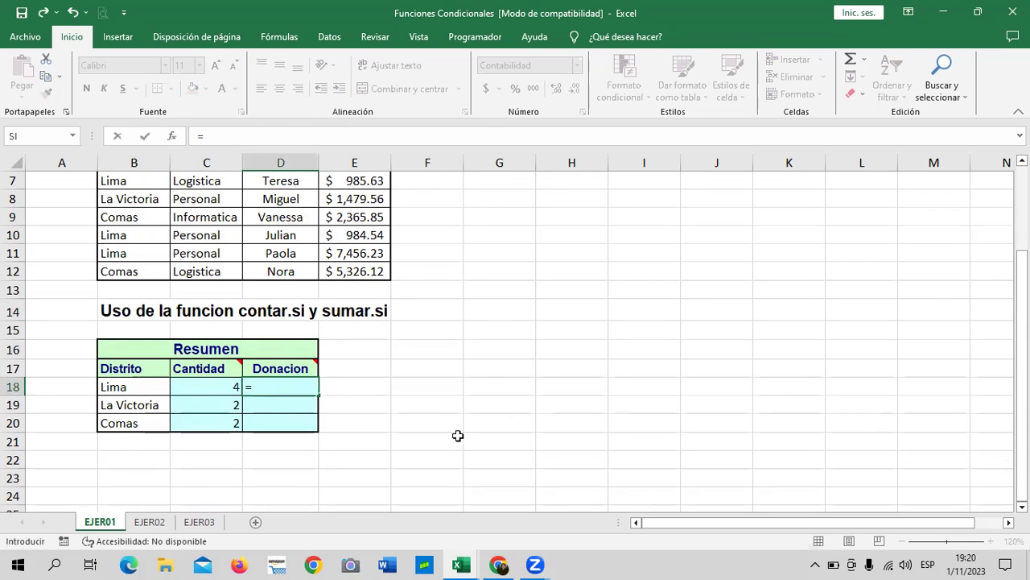
{"action": "type", "text": "suma"}
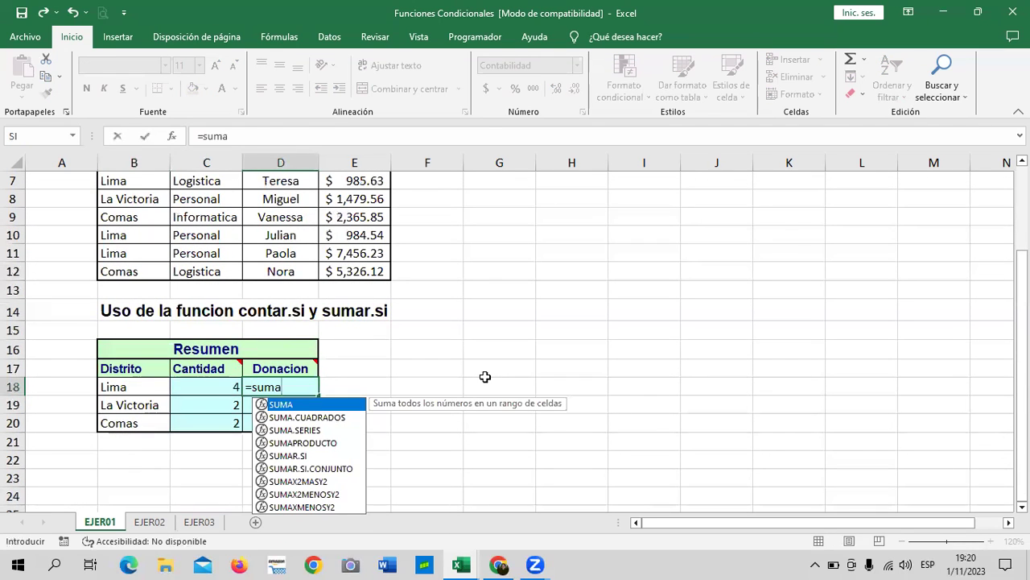
{"action": "type", "text": "r"}
{"action": "double_click", "coordinate": [350, 401]}
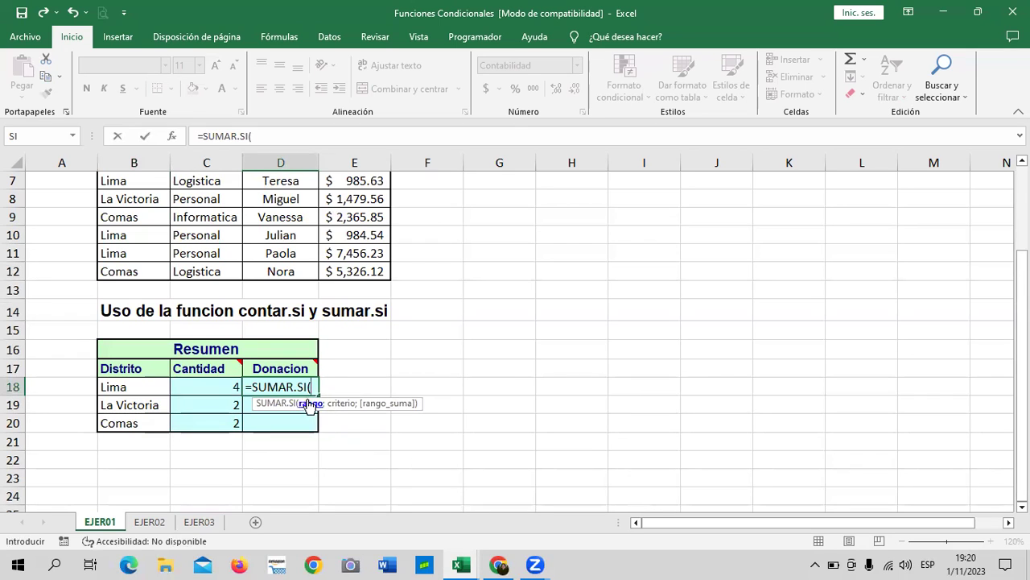
{"action": "scroll", "coordinate": [479, 428], "scroll_direction": "up", "scroll_amount": 2}
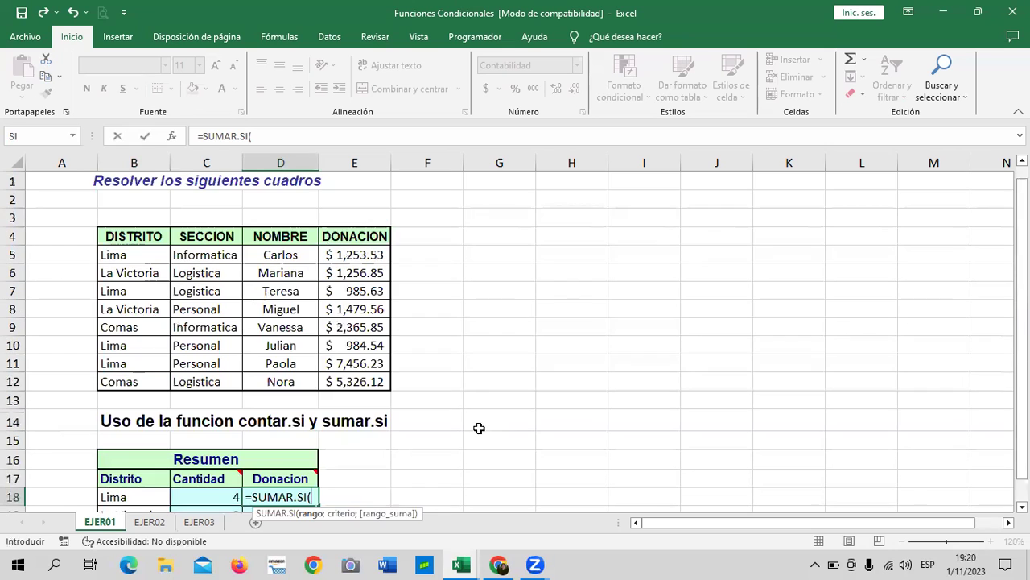
{"action": "left_click_drag", "start_coordinate": [145, 254], "coordinate": [143, 382]}
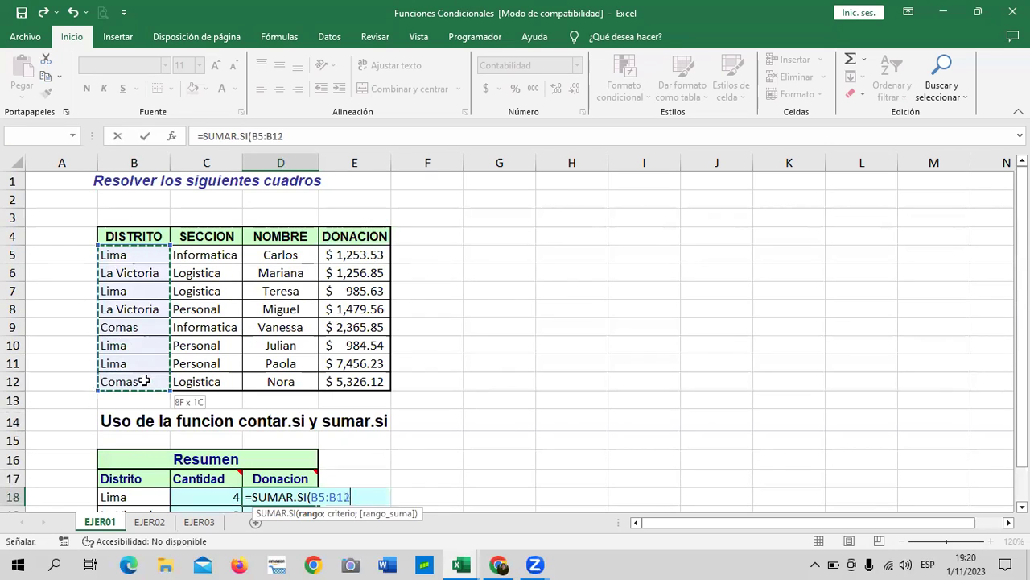
{"action": "scroll", "coordinate": [474, 419], "scroll_direction": "down", "scroll_amount": 1}
{"action": "type", "text": ";"}
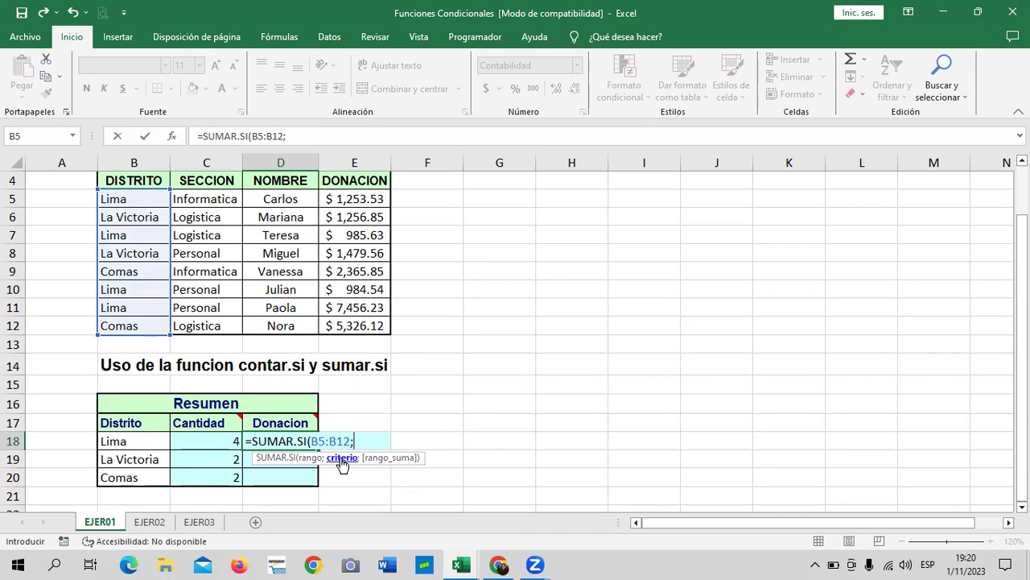
{"action": "type", "text": "\""}
{"action": "type", "text": "Lima\";"}
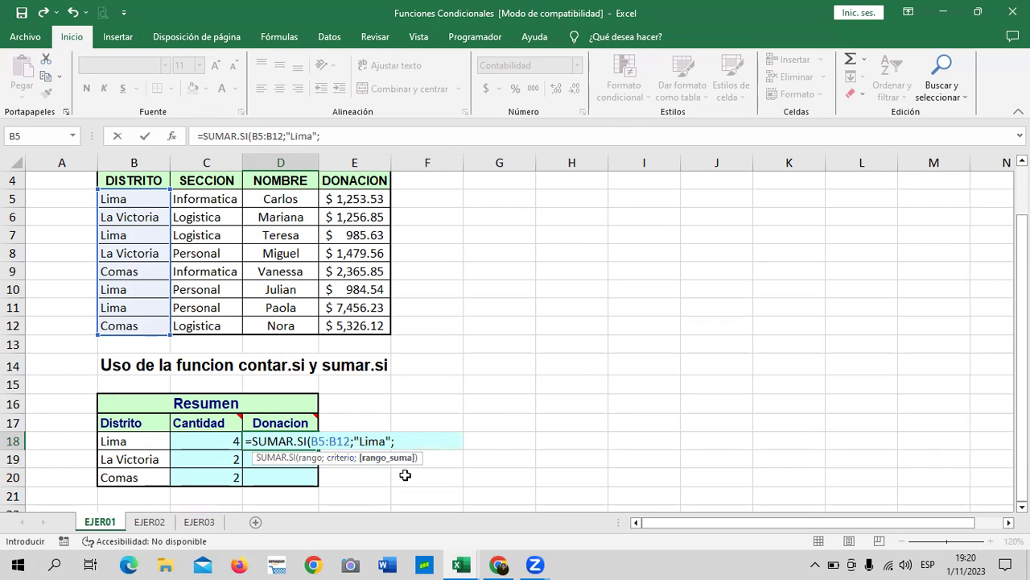
{"action": "left_click_drag", "start_coordinate": [364, 195], "coordinate": [374, 320]}
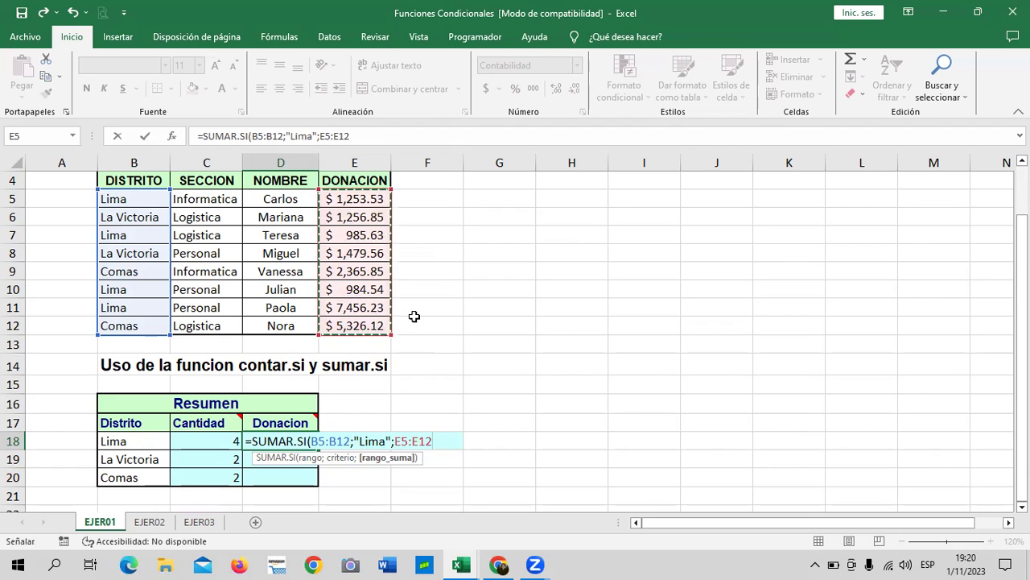
{"action": "type", "text": ")"}
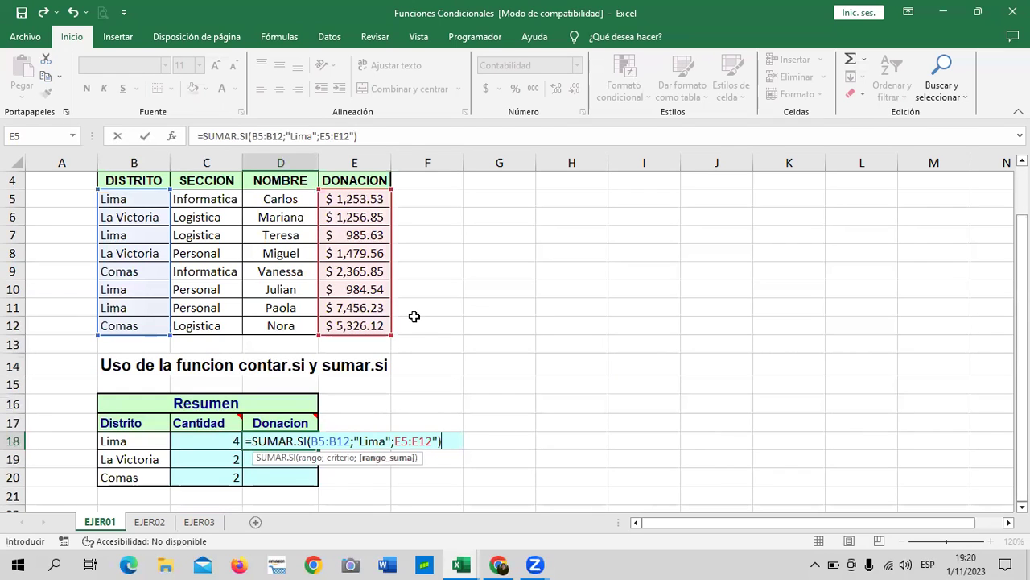
{"action": "left_click", "coordinate": [434, 441]}
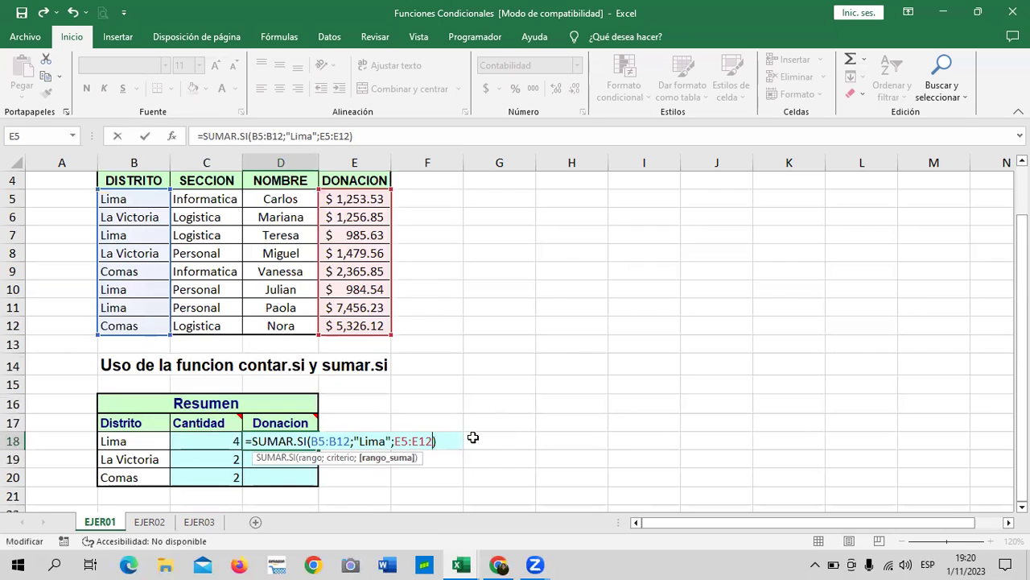
{"action": "key", "text": "Return"}
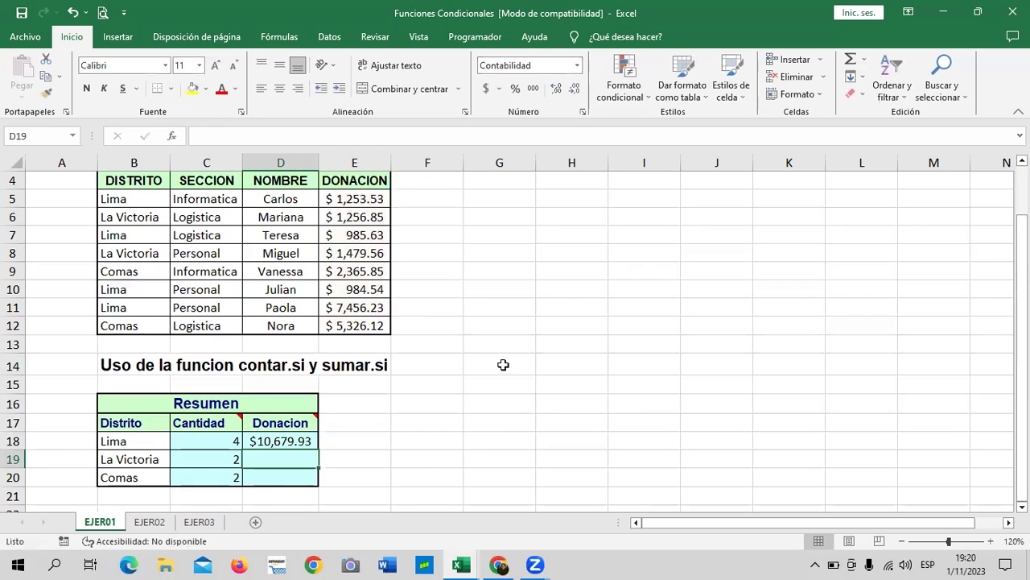
{"action": "left_click", "coordinate": [289, 441]}
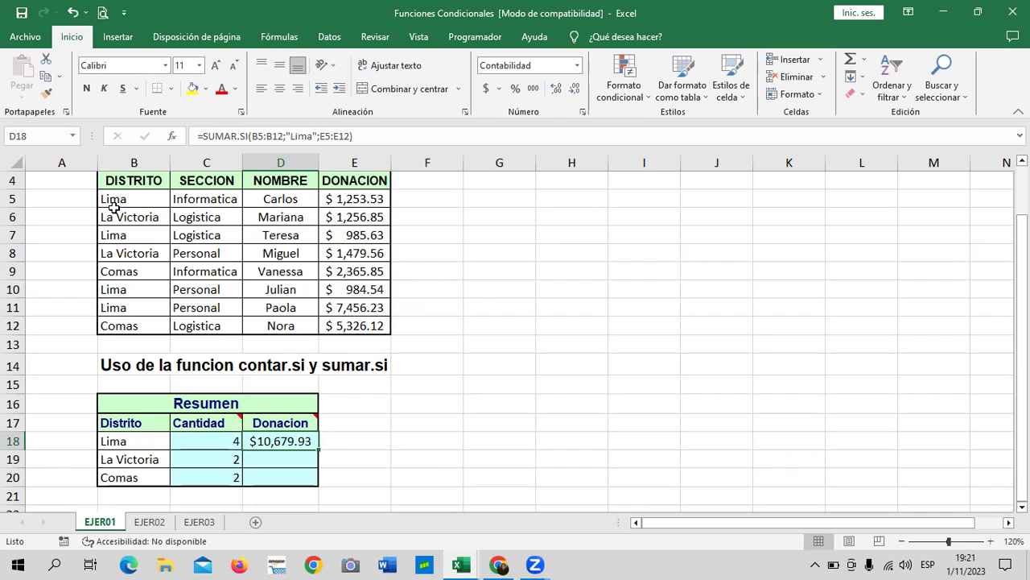
{"action": "left_click", "coordinate": [334, 199]}
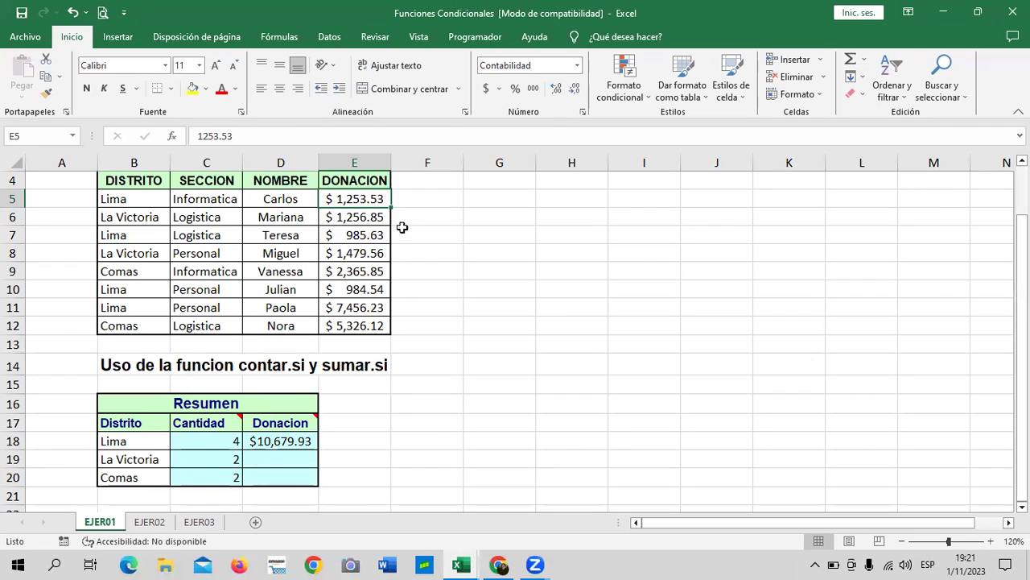
{"action": "left_click", "coordinate": [369, 239]}
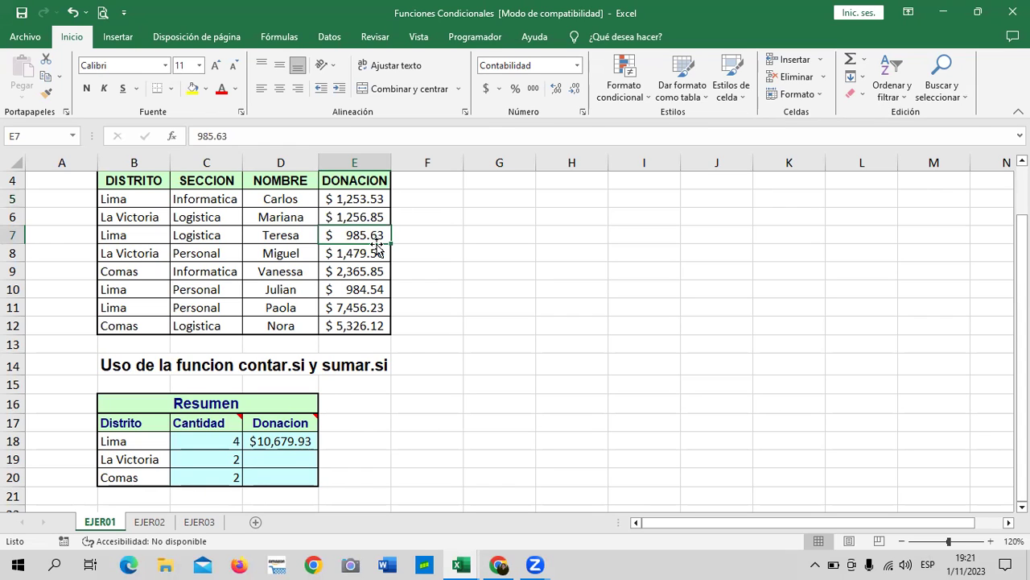
{"action": "left_click", "coordinate": [348, 310]}
{"action": "left_click", "coordinate": [360, 289]}
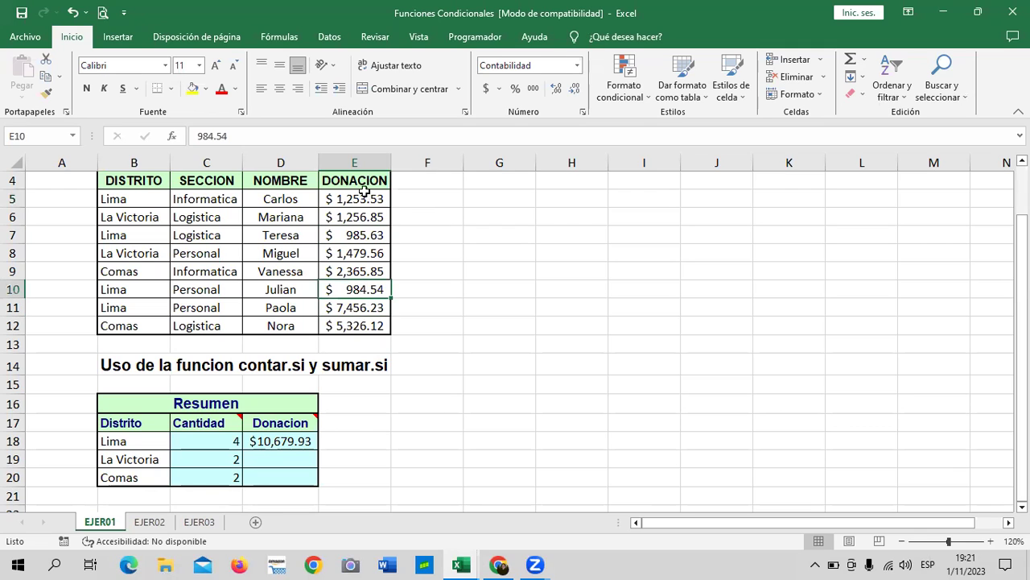
{"action": "left_click", "coordinate": [282, 439]}
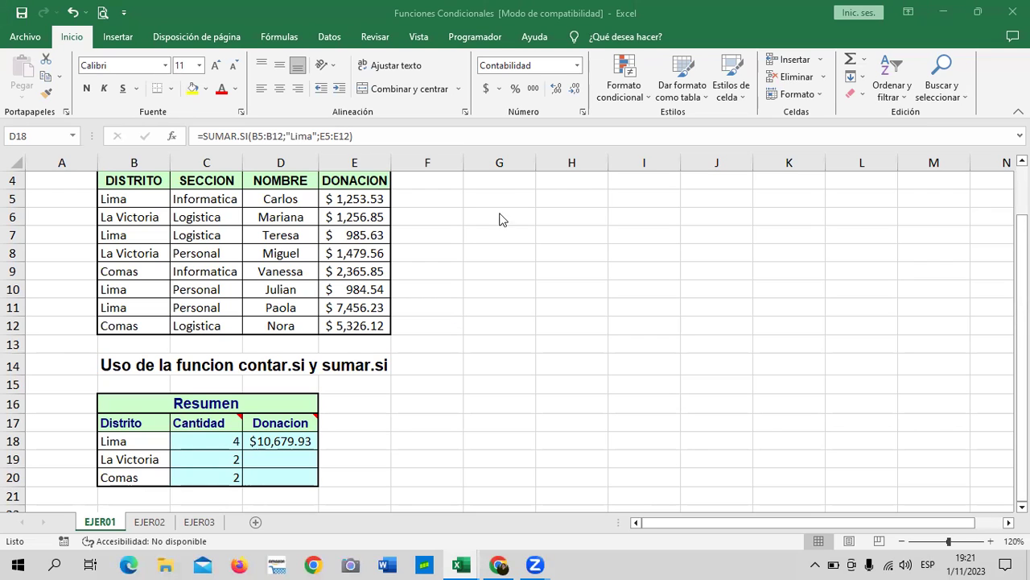
Remove the "=" from C18's criterion so it reads just "Lima".
{"action": "left_click", "coordinate": [269, 440]}
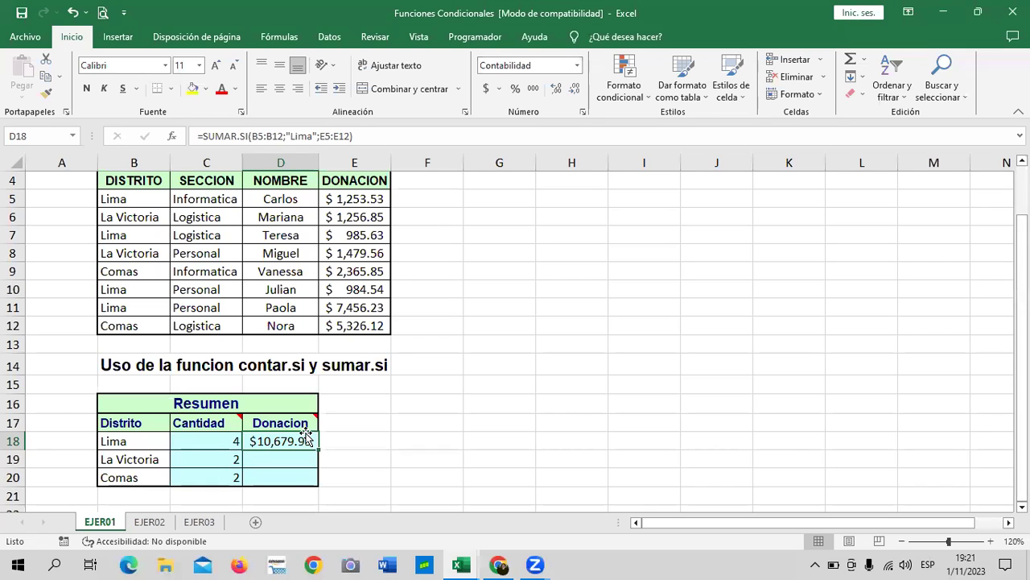
{"action": "left_click", "coordinate": [215, 441]}
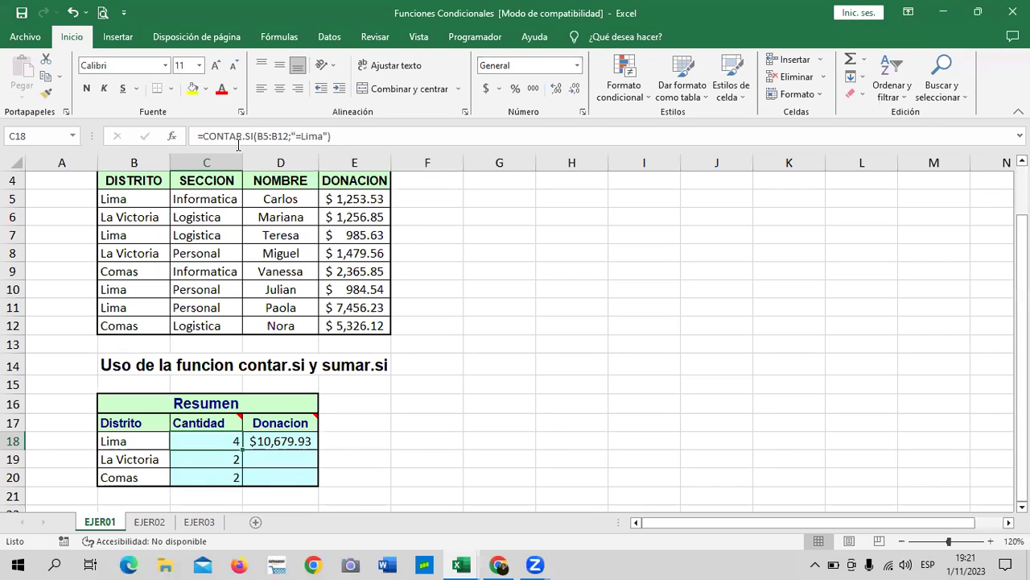
{"action": "left_click", "coordinate": [302, 137]}
{"action": "key", "text": "BackSpace"}
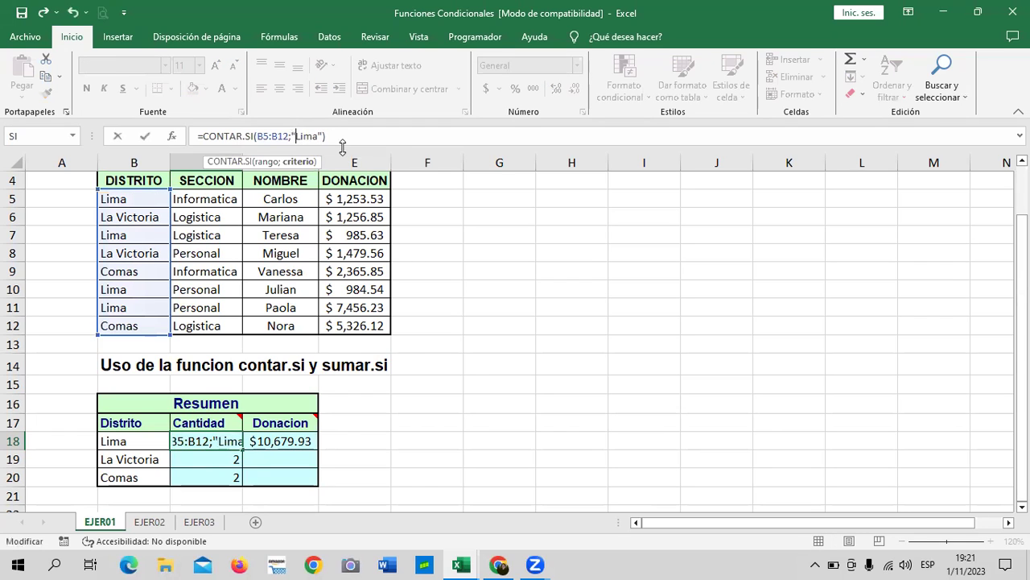
{"action": "key", "text": "Return"}
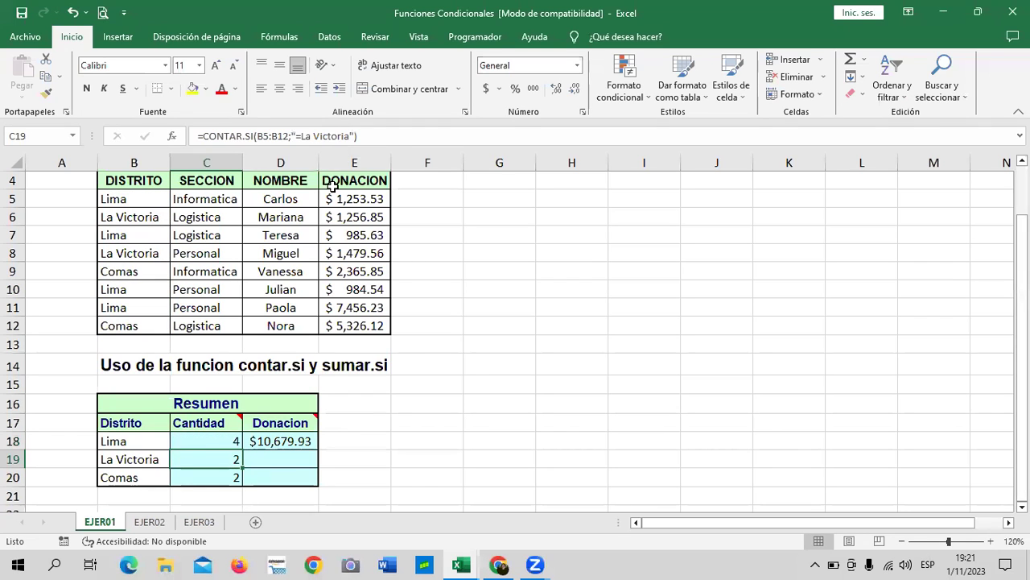
{"action": "left_click", "coordinate": [232, 441]}
Remove the "=" from the La Victoria and Comas criteria in C19 and C20.
{"action": "left_click", "coordinate": [221, 457]}
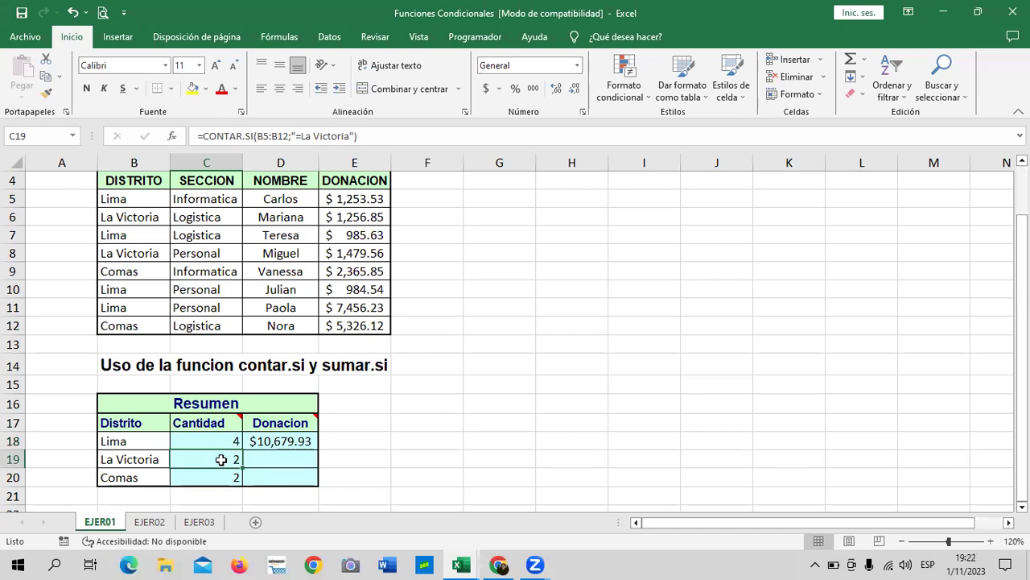
{"action": "left_click", "coordinate": [303, 136]}
{"action": "key", "text": "BackSpace"}
{"action": "key", "text": "Return"}
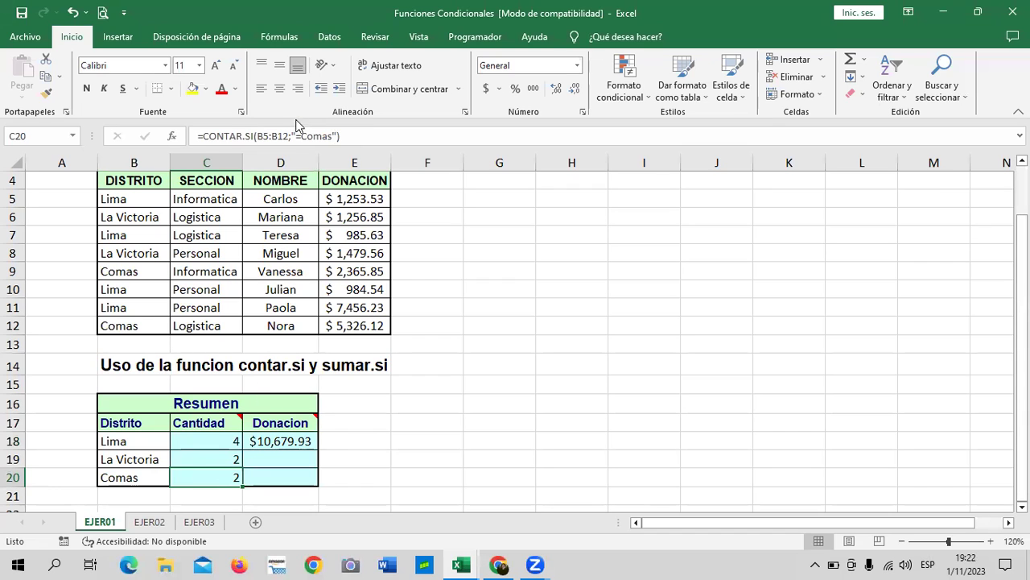
{"action": "left_click", "coordinate": [301, 136]}
{"action": "key", "text": "BackSpace"}
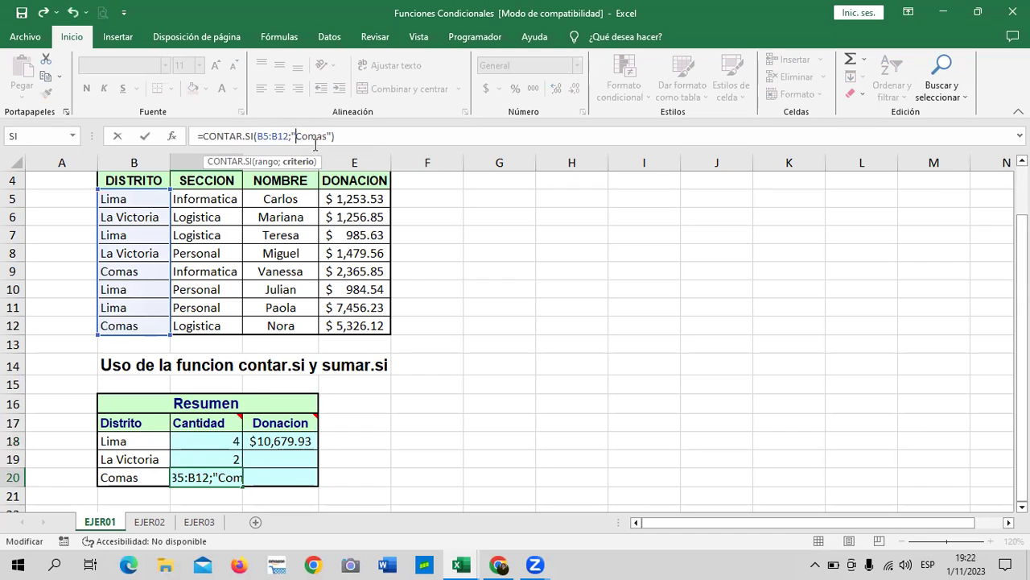
{"action": "key", "text": "Return"}
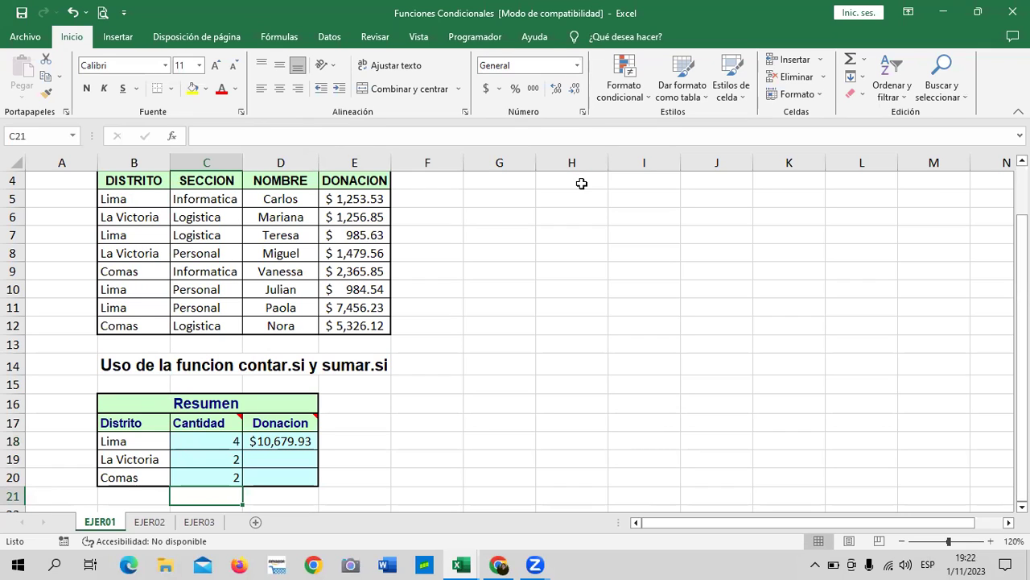
{"action": "left_click", "coordinate": [489, 418]}
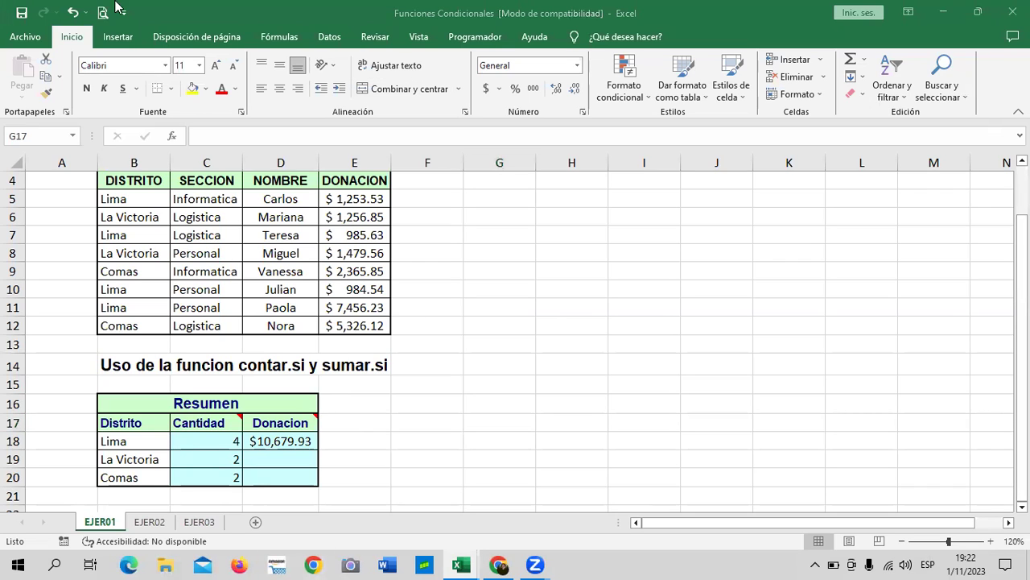
Enter =SUMAR.SI(B5:B12;"La Victoria";E5:E12) in D19 to total La Victoria donations, $2,736.41.
{"action": "scroll", "coordinate": [597, 358], "scroll_direction": "down", "scroll_amount": 2}
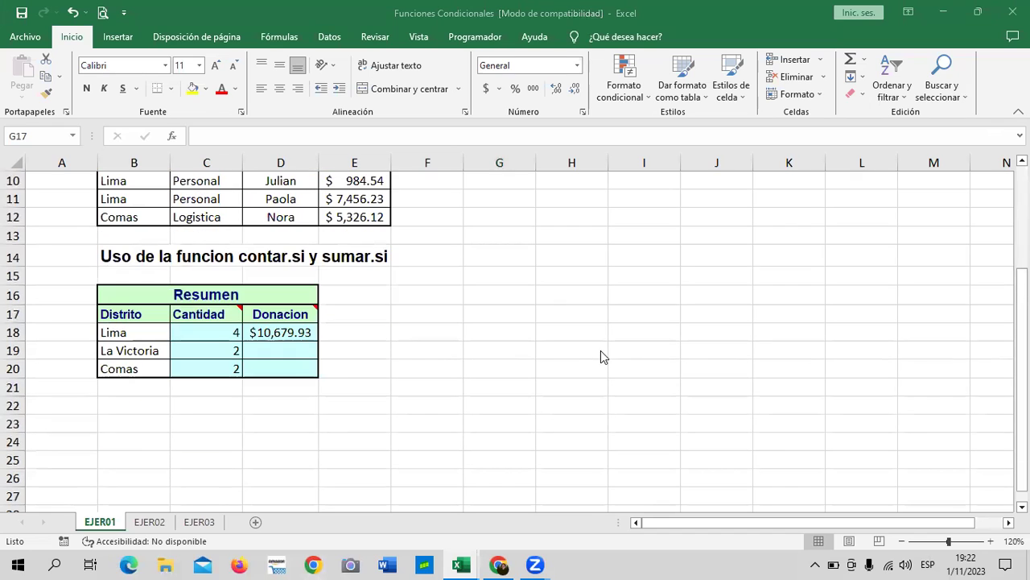
{"action": "left_click", "coordinate": [298, 348]}
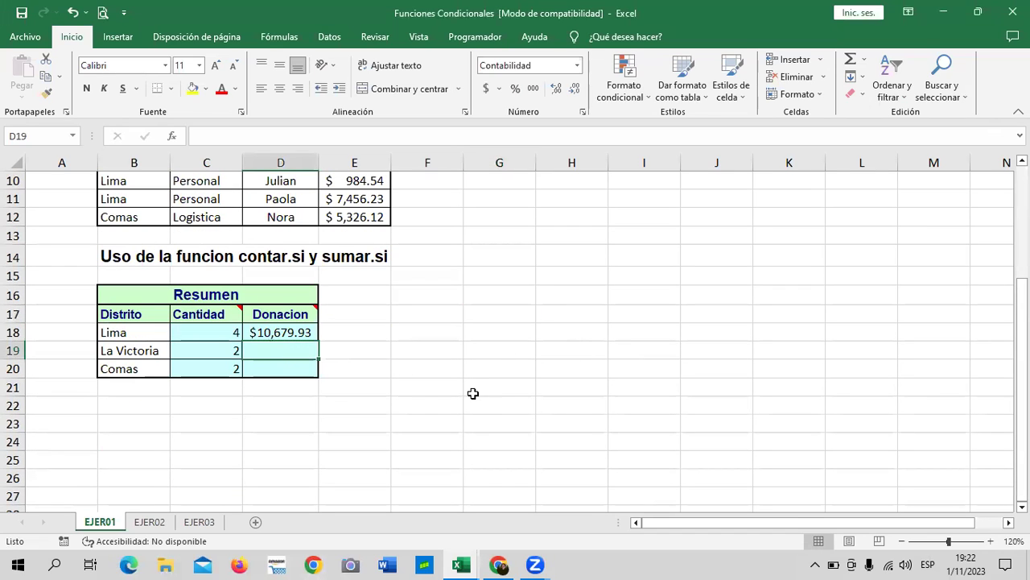
{"action": "scroll", "coordinate": [472, 393], "scroll_direction": "up", "scroll_amount": 2}
{"action": "type", "text": "=suma"}
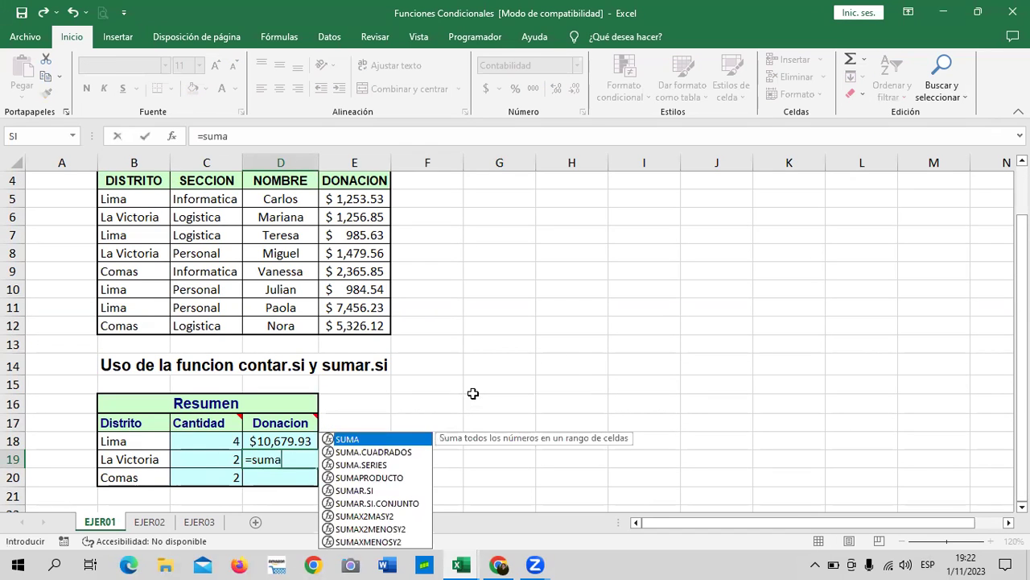
{"action": "type", "text": "r"}
{"action": "double_click", "coordinate": [339, 476]}
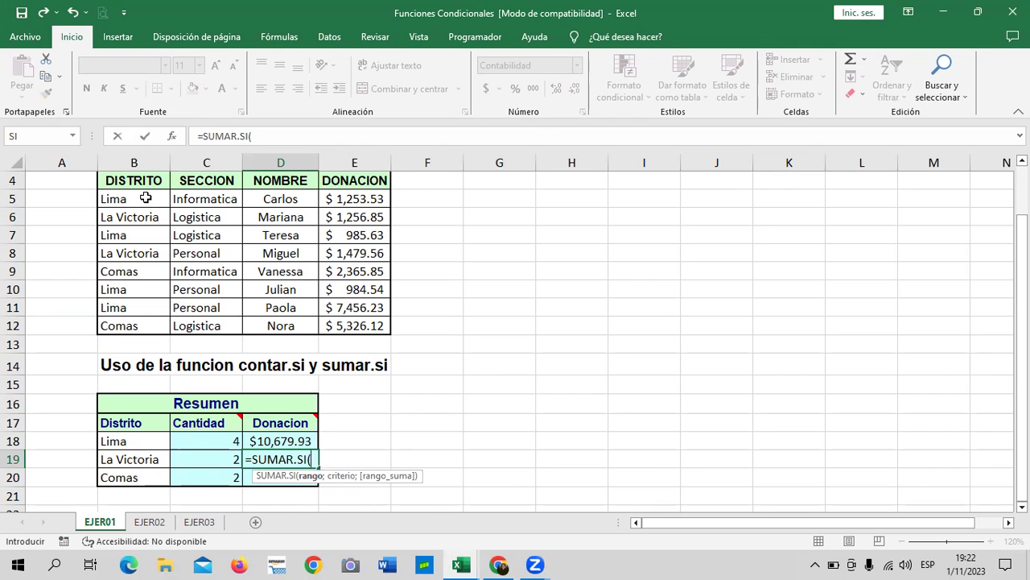
{"action": "left_click_drag", "start_coordinate": [145, 199], "coordinate": [144, 318]}
{"action": "type", "text": ";\""}
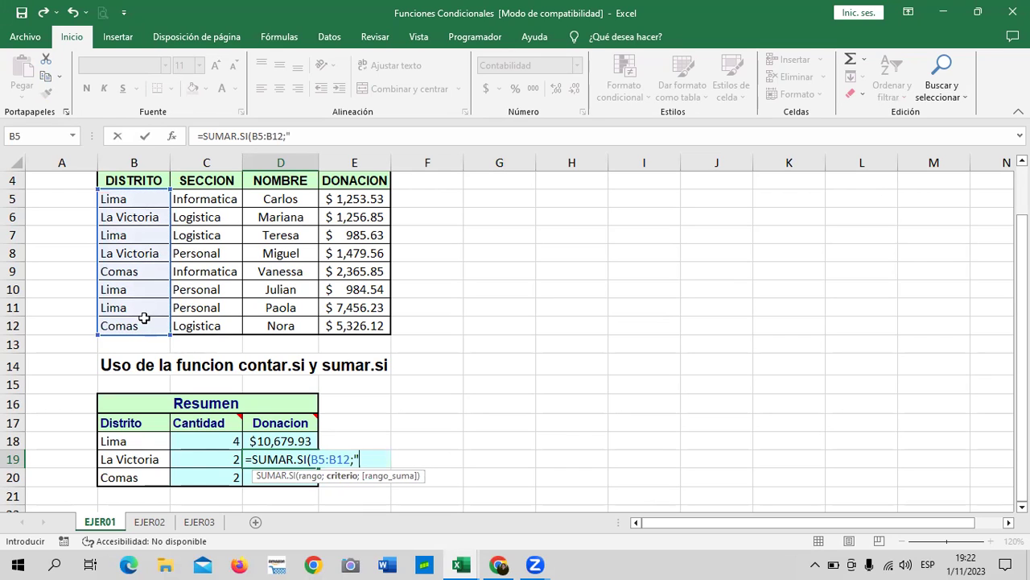
{"action": "type", "text": "La Victoria"}
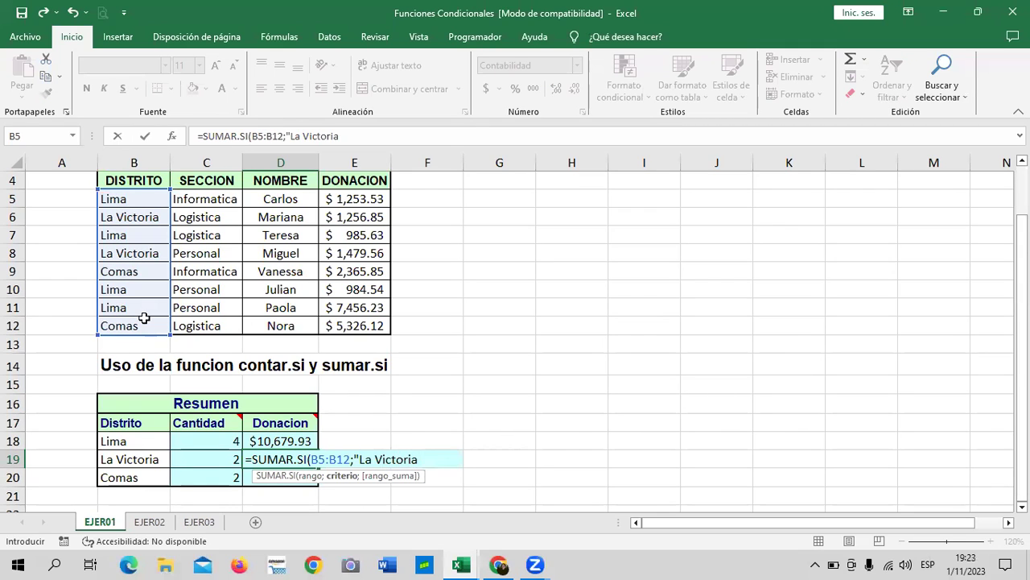
{"action": "type", "text": "\";"}
{"action": "left_click_drag", "start_coordinate": [360, 195], "coordinate": [363, 323]}
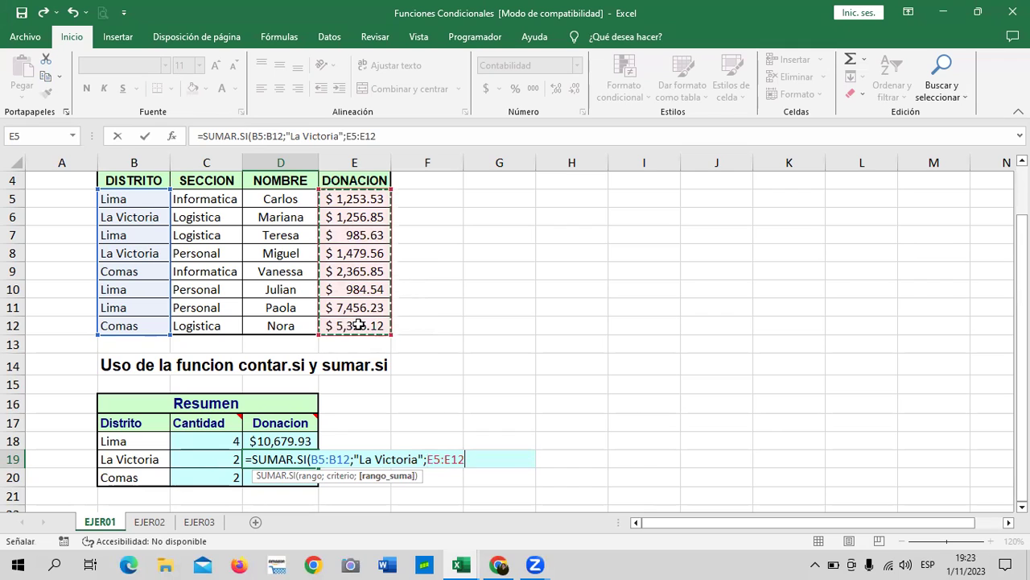
{"action": "type", "text": ")"}
{"action": "key", "text": "Return"}
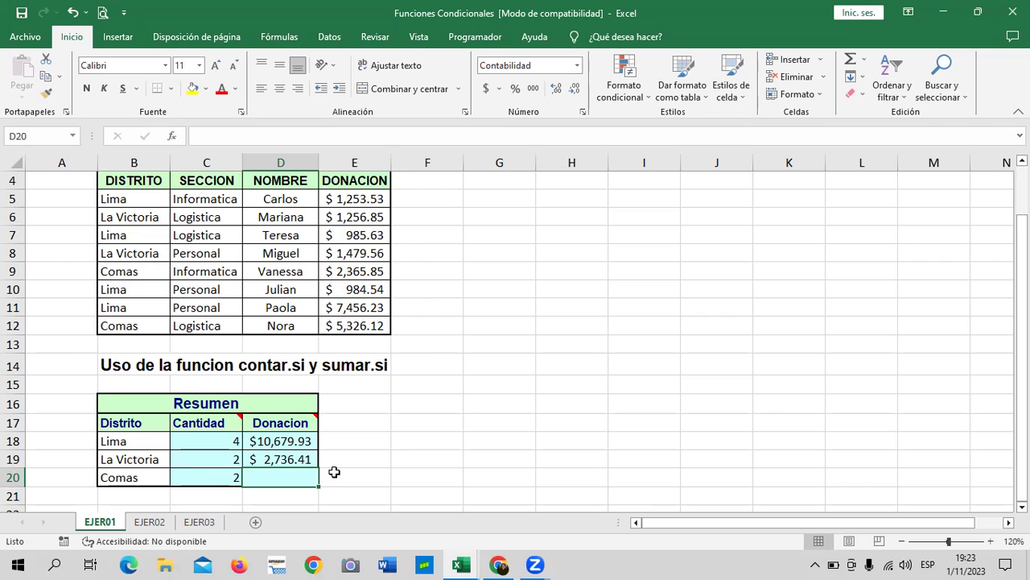
{"action": "left_click", "coordinate": [263, 455]}
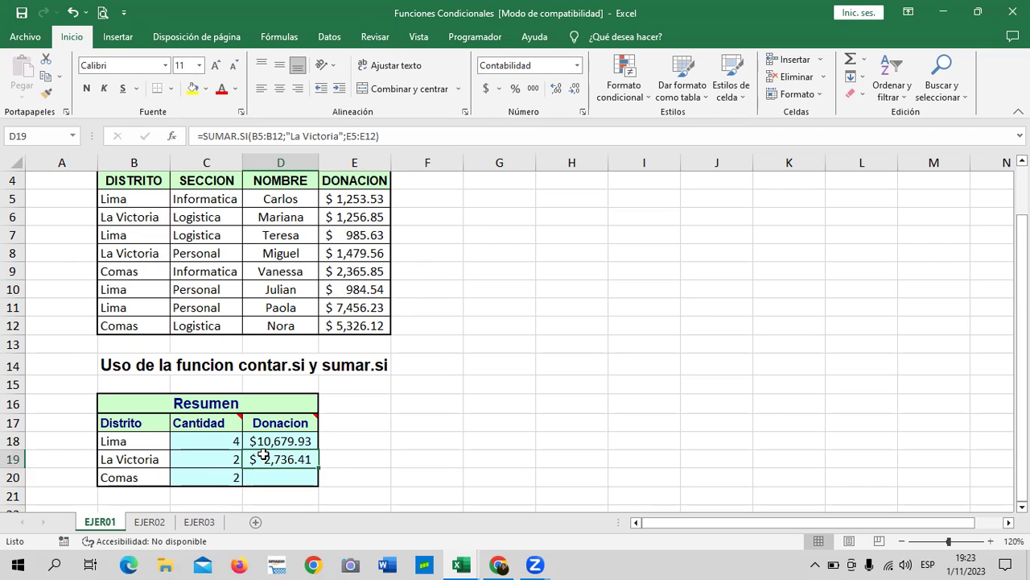
{"action": "left_click", "coordinate": [353, 202]}
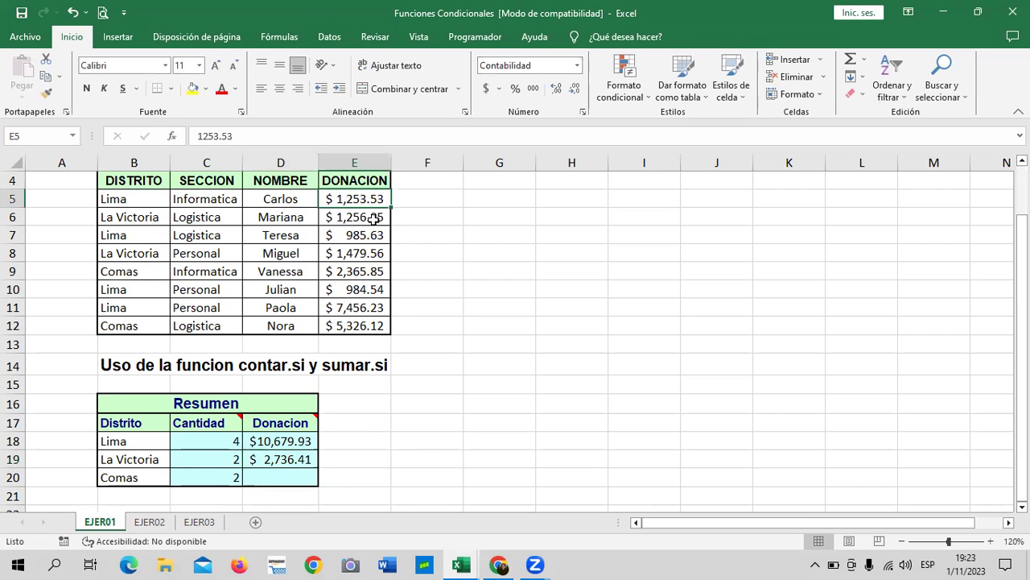
{"action": "left_click", "coordinate": [372, 218]}
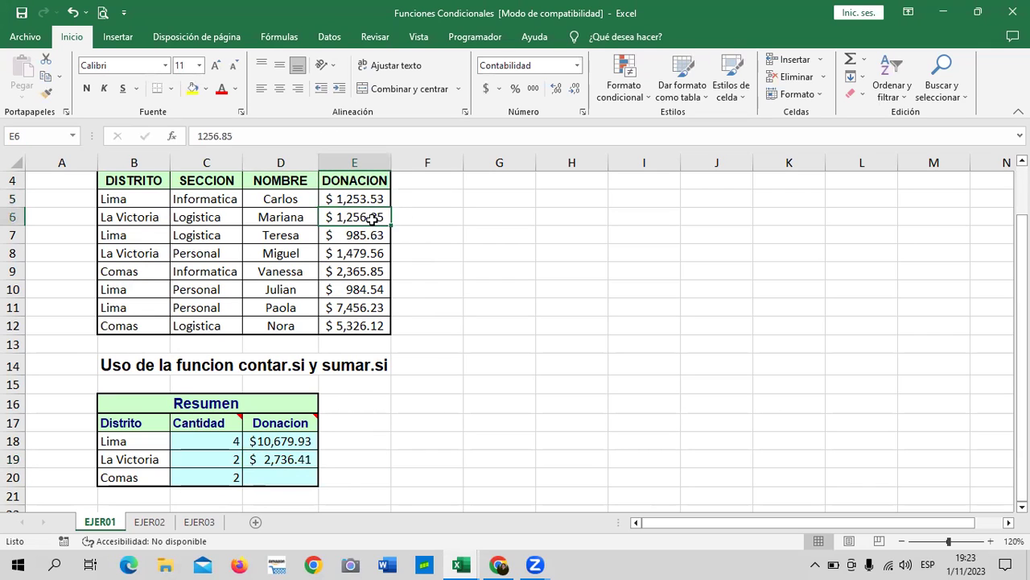
{"action": "left_click", "coordinate": [341, 254]}
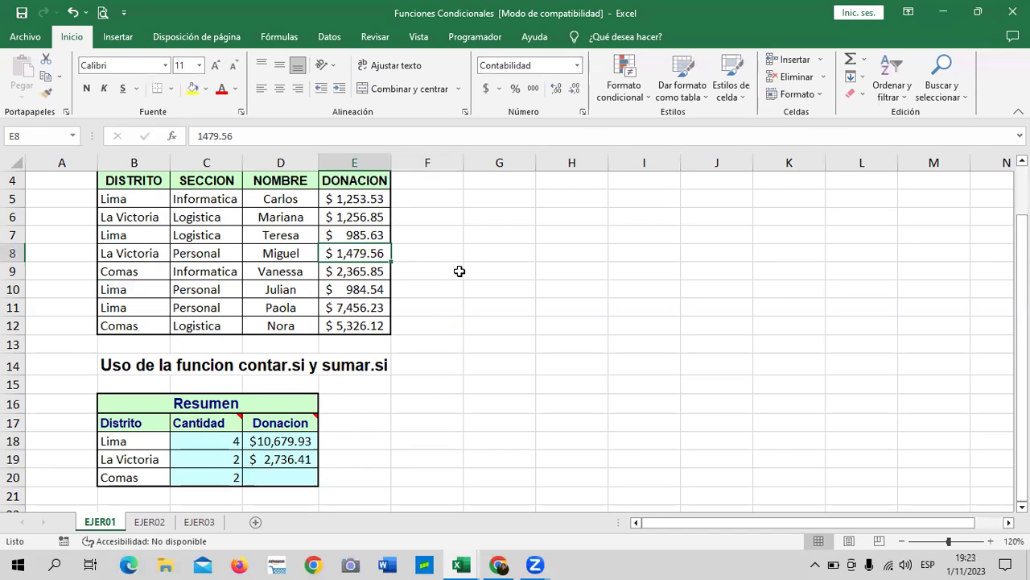
{"action": "left_click", "coordinate": [305, 478]}
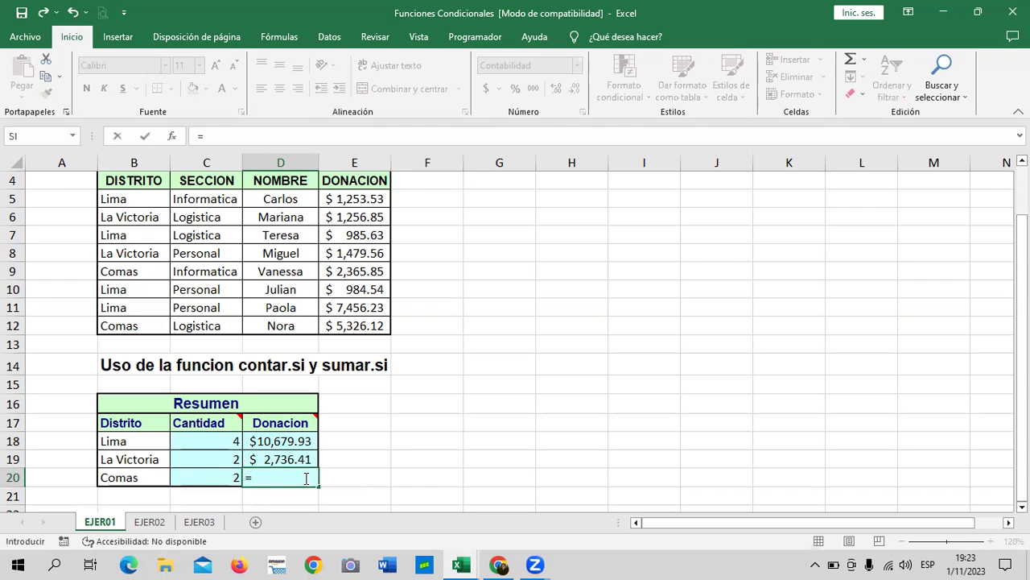
Enter =SUMAR.SI(B5:B12;"Comas";E5:E12) in D20 to total Comas donations, $7,691.97.
{"action": "type", "text": "sumar"}
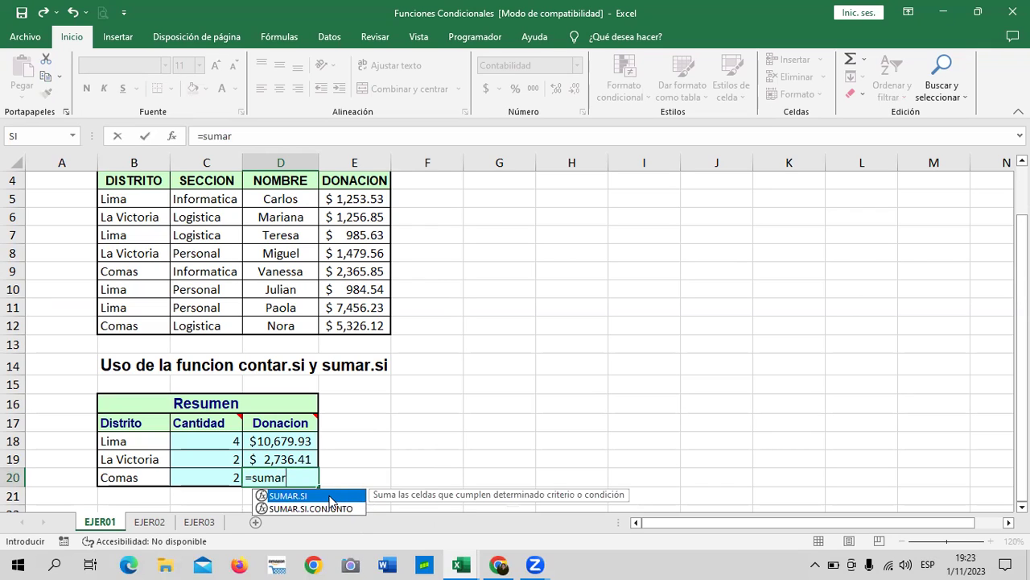
{"action": "double_click", "coordinate": [330, 495]}
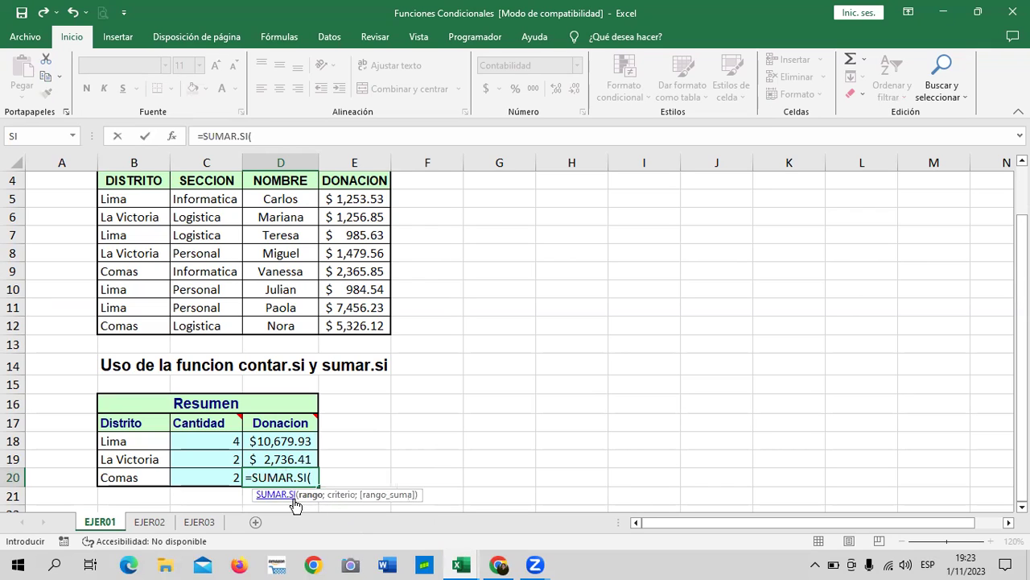
{"action": "left_click_drag", "start_coordinate": [138, 197], "coordinate": [132, 325]}
{"action": "type", "text": ";"}
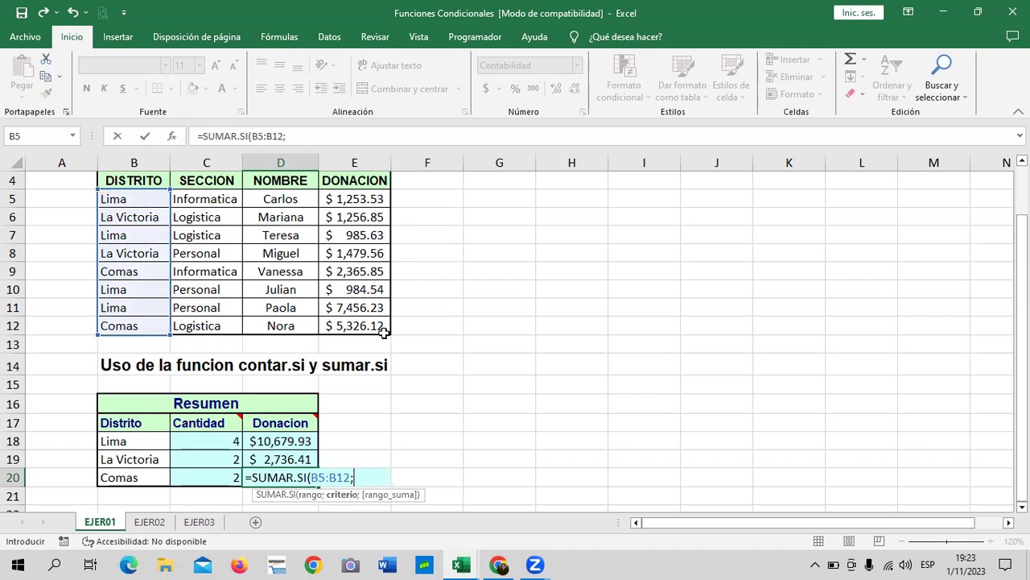
{"action": "type", "text": "\""}
{"action": "type", "text": "Comas"}
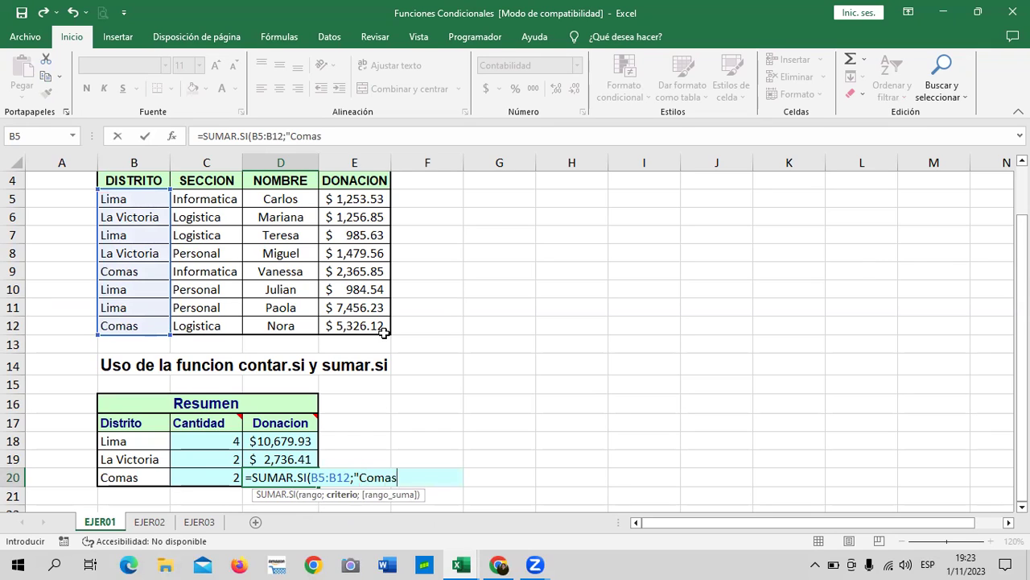
{"action": "type", "text": "\";"}
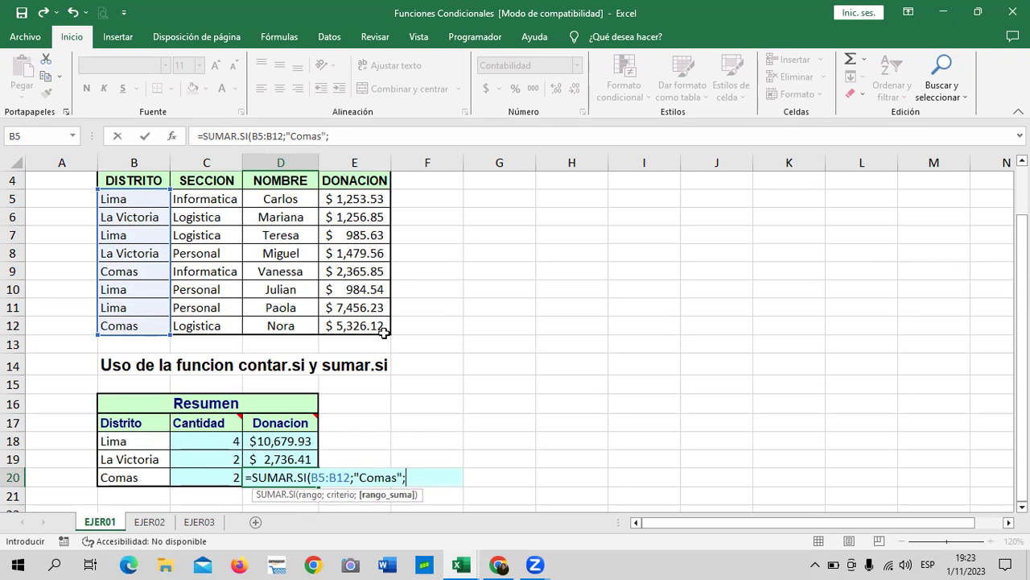
{"action": "left_click_drag", "start_coordinate": [361, 199], "coordinate": [358, 318]}
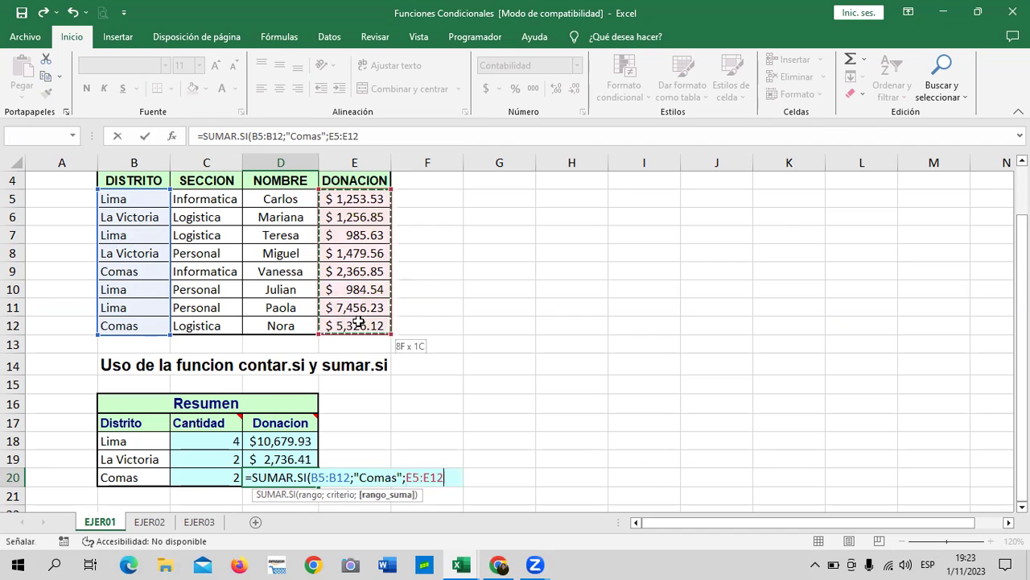
{"action": "type", "text": ")"}
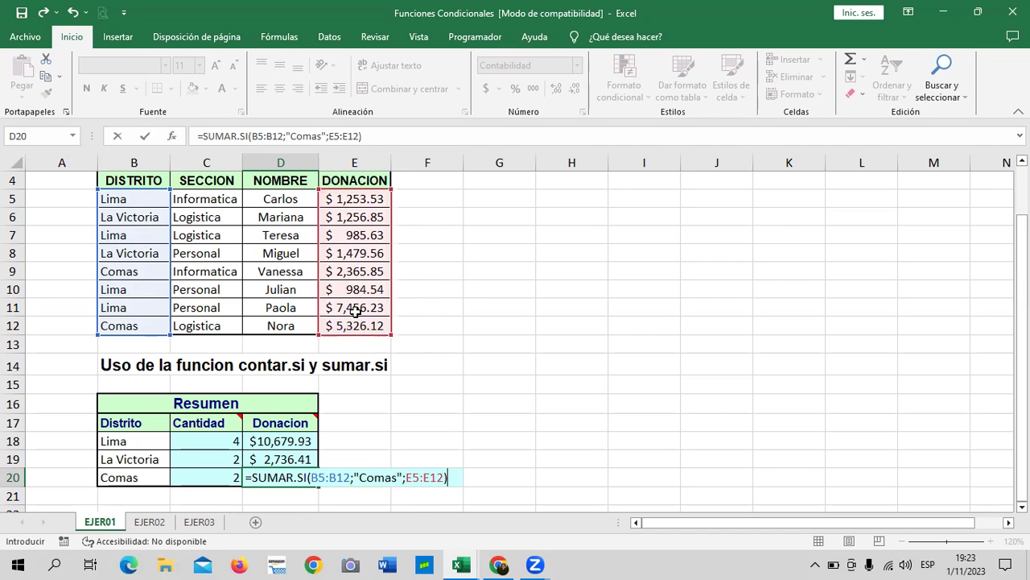
{"action": "key", "text": "Return"}
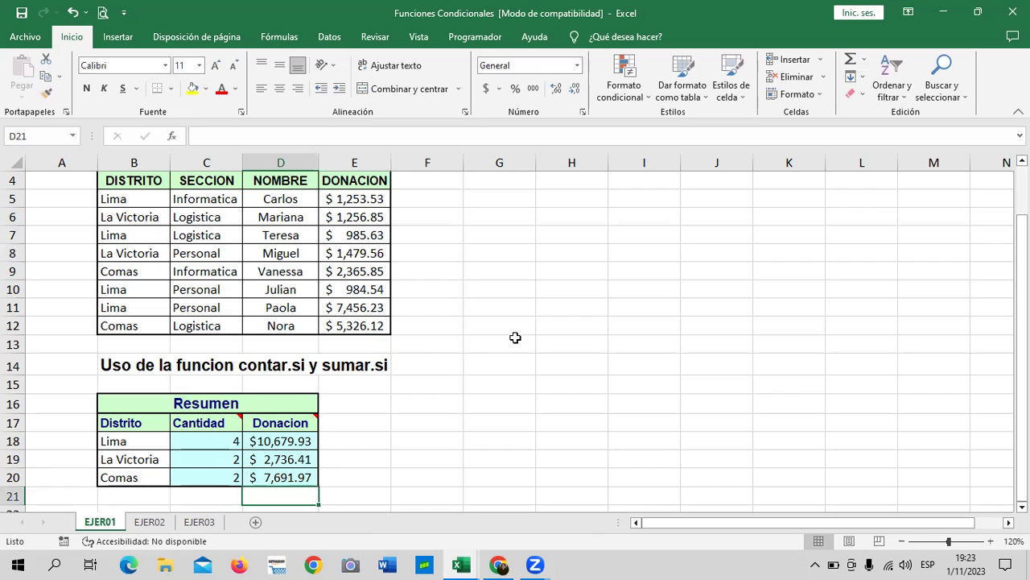
{"action": "left_click", "coordinate": [547, 368]}
{"action": "left_click", "coordinate": [291, 477]}
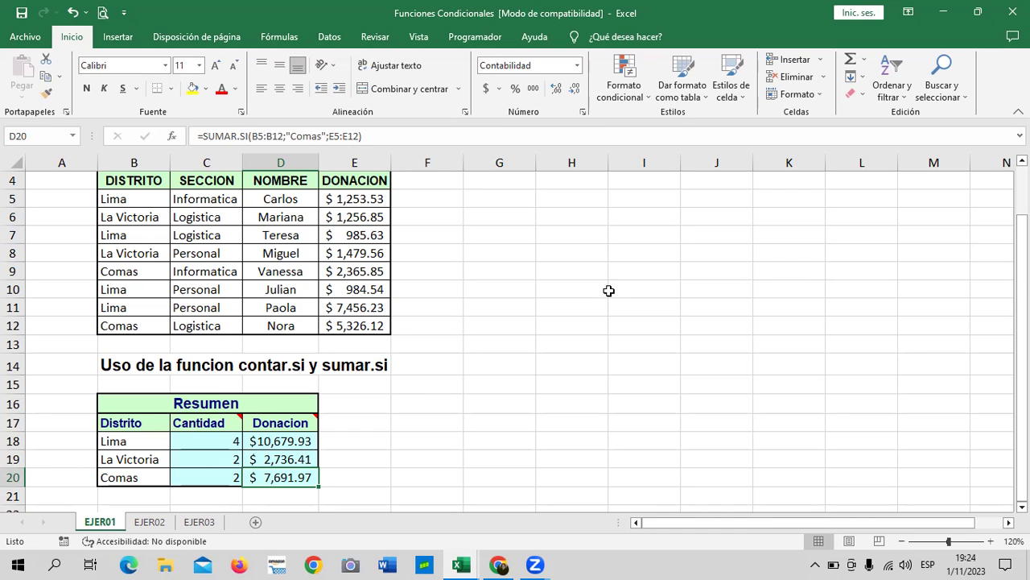
{"action": "left_click", "coordinate": [581, 325]}
{"action": "key", "text": "alt+q"}
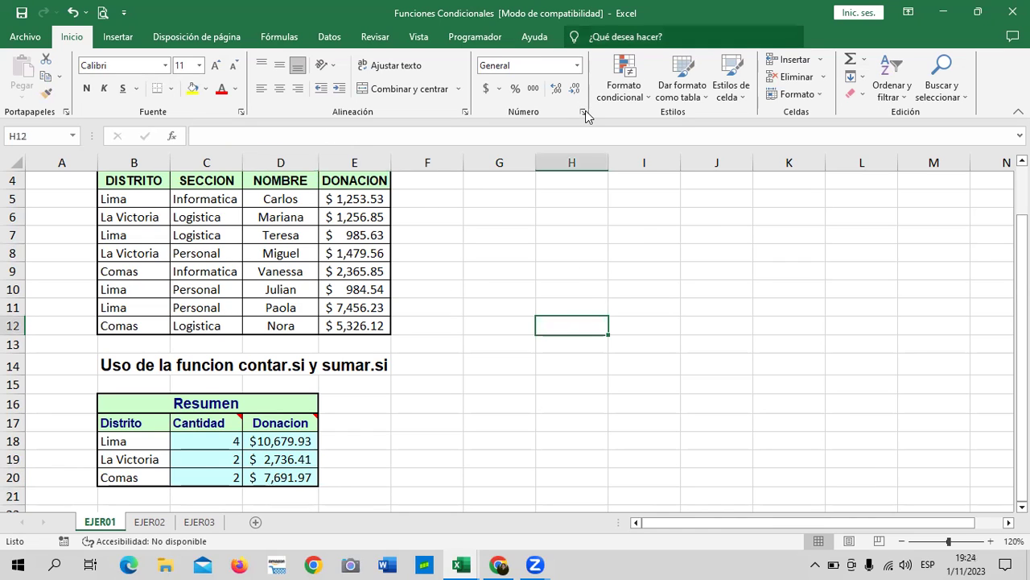
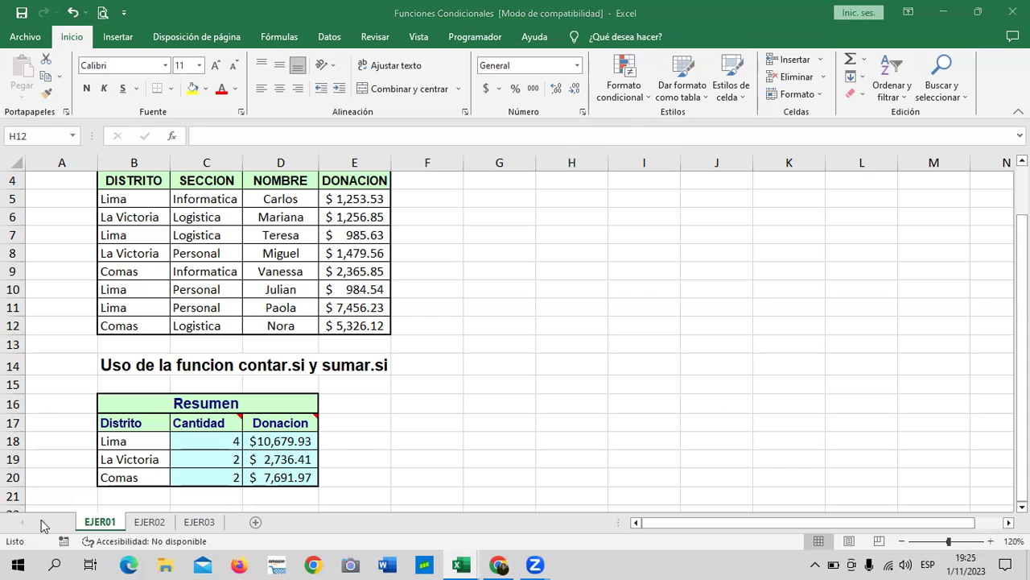
Move from EJER02 to the EJER03 sheet with the employee salary table.
{"action": "left_click", "coordinate": [147, 523]}
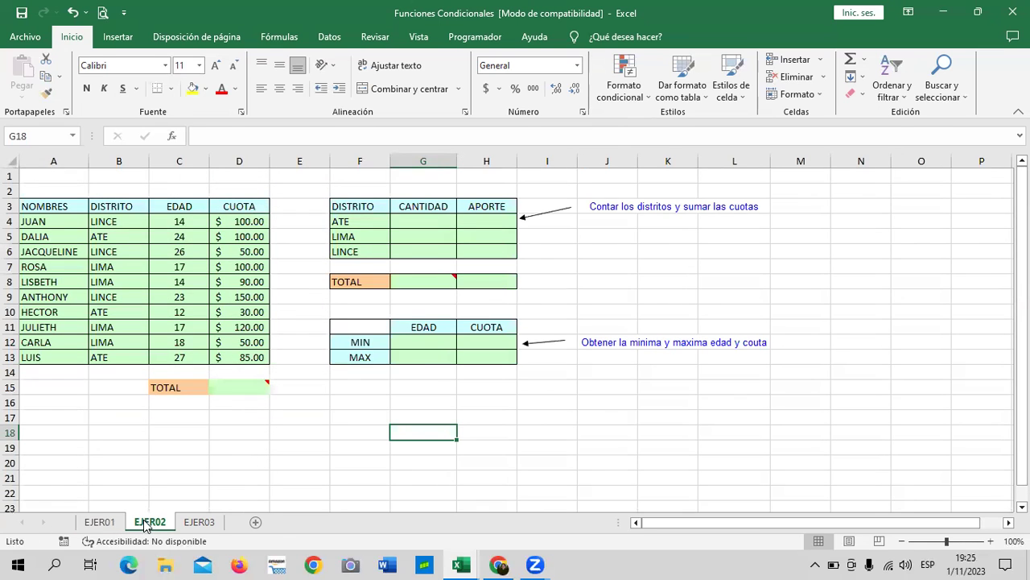
{"action": "left_click", "coordinate": [206, 523]}
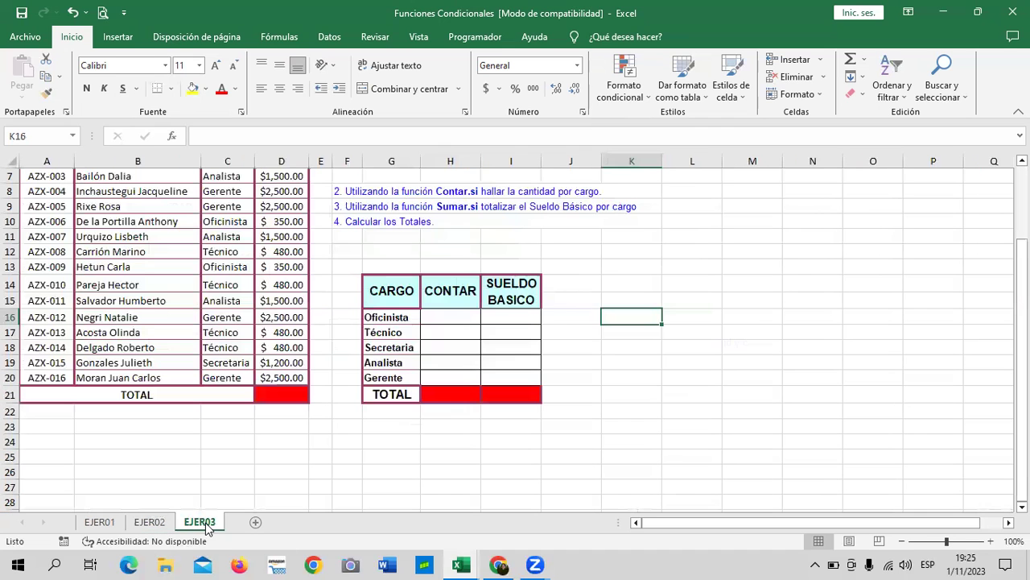
{"action": "scroll", "coordinate": [567, 451], "scroll_direction": "up", "scroll_amount": 2}
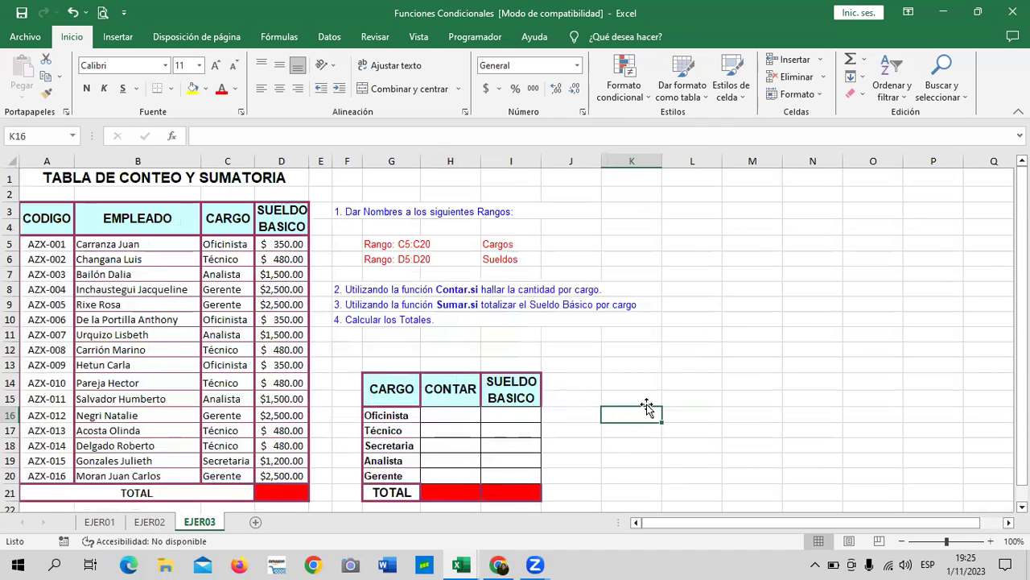
{"action": "left_click", "coordinate": [680, 376]}
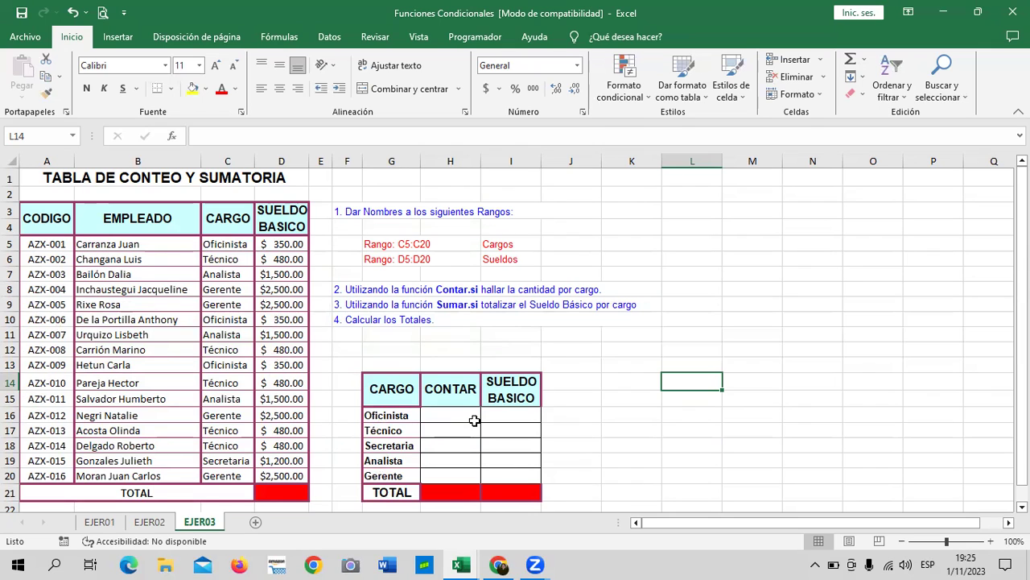
Review the column C job titles and the Oficinista and Técnico total cells, zooming to 110%.
{"action": "left_click", "coordinate": [230, 249]}
{"action": "left_click", "coordinate": [228, 264]}
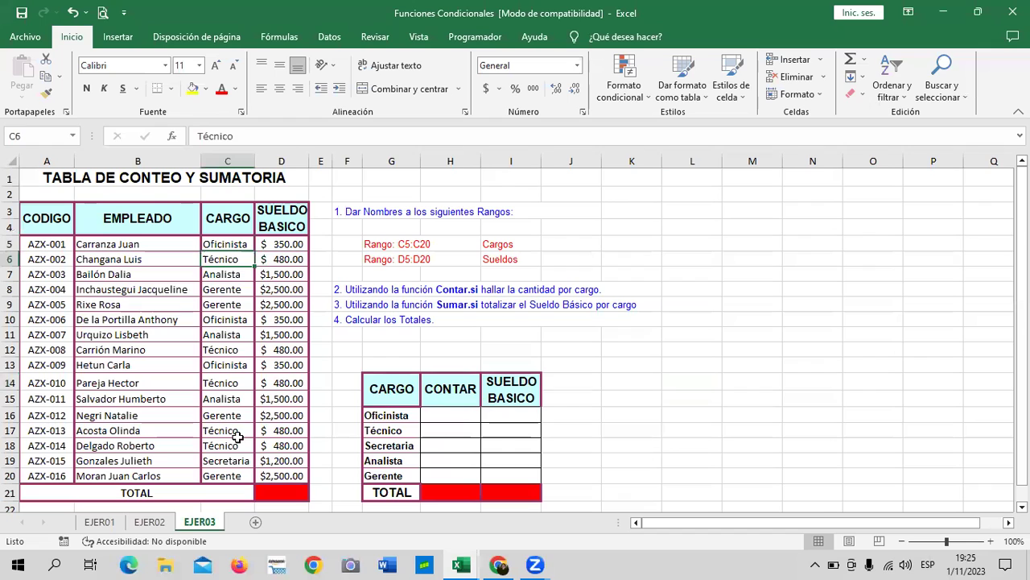
{"action": "left_click", "coordinate": [223, 420]}
{"action": "left_click", "coordinate": [232, 460]}
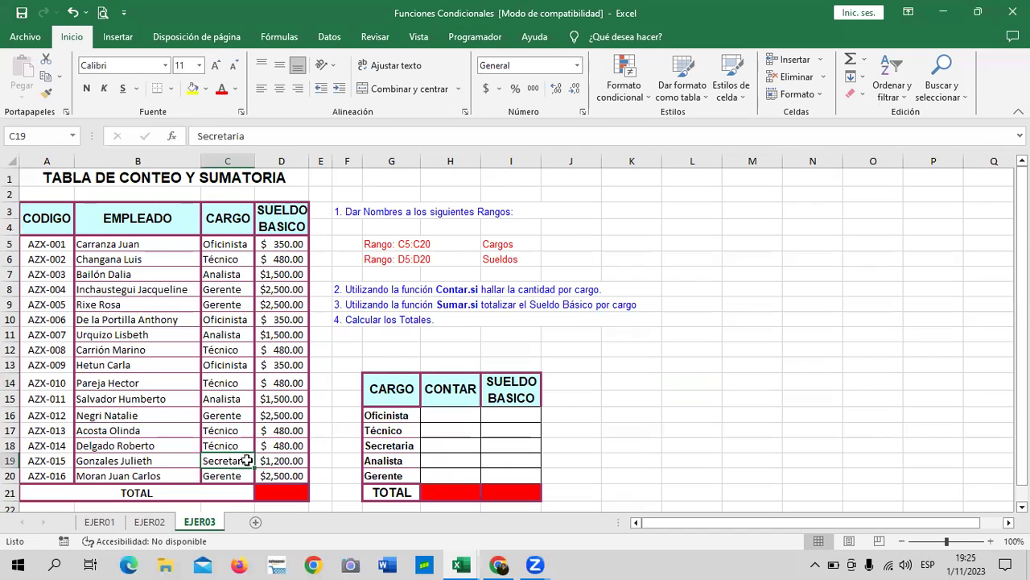
{"action": "left_click", "coordinate": [521, 413]}
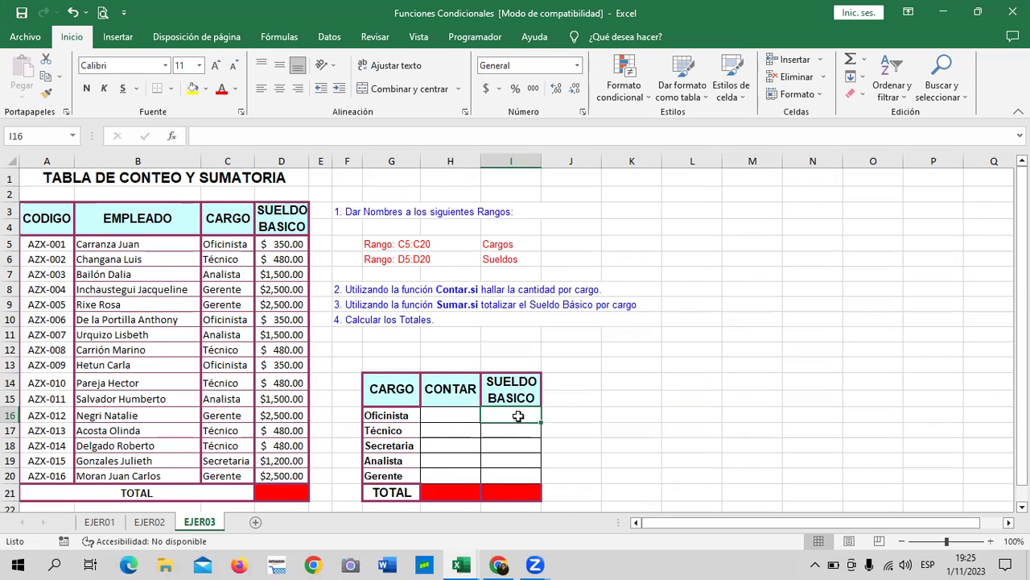
{"action": "left_click", "coordinate": [515, 434]}
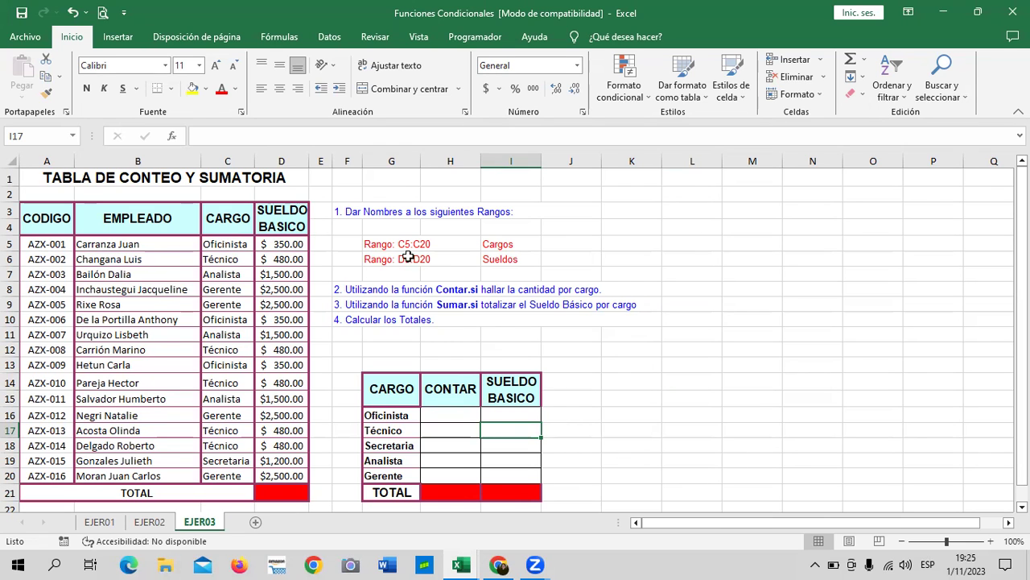
{"action": "scroll", "coordinate": [486, 278], "scroll_direction": "down", "scroll_amount": 1}
{"action": "scroll", "coordinate": [486, 279], "scroll_direction": "up", "scroll_amount": 1}
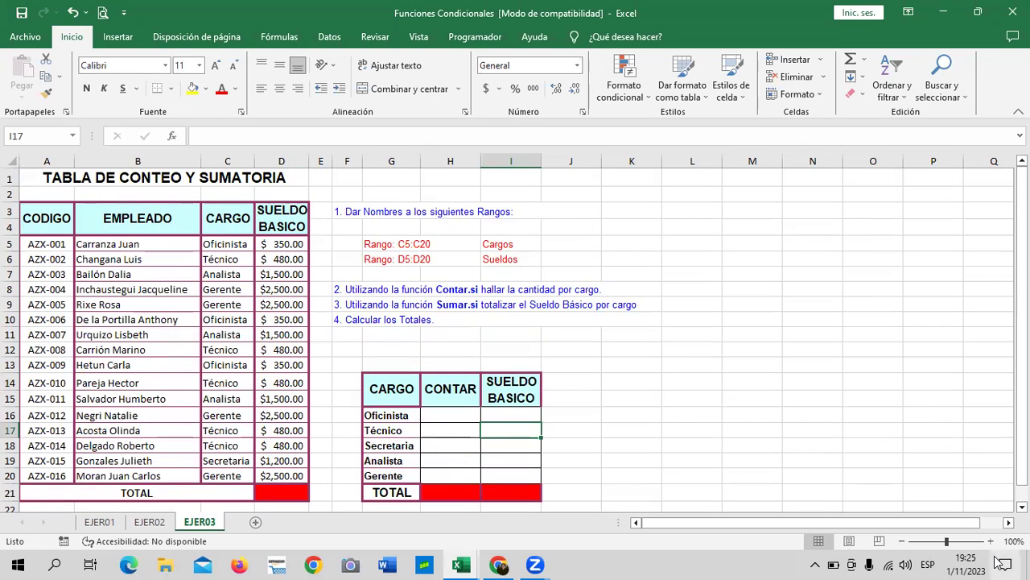
{"action": "left_click", "coordinate": [990, 541]}
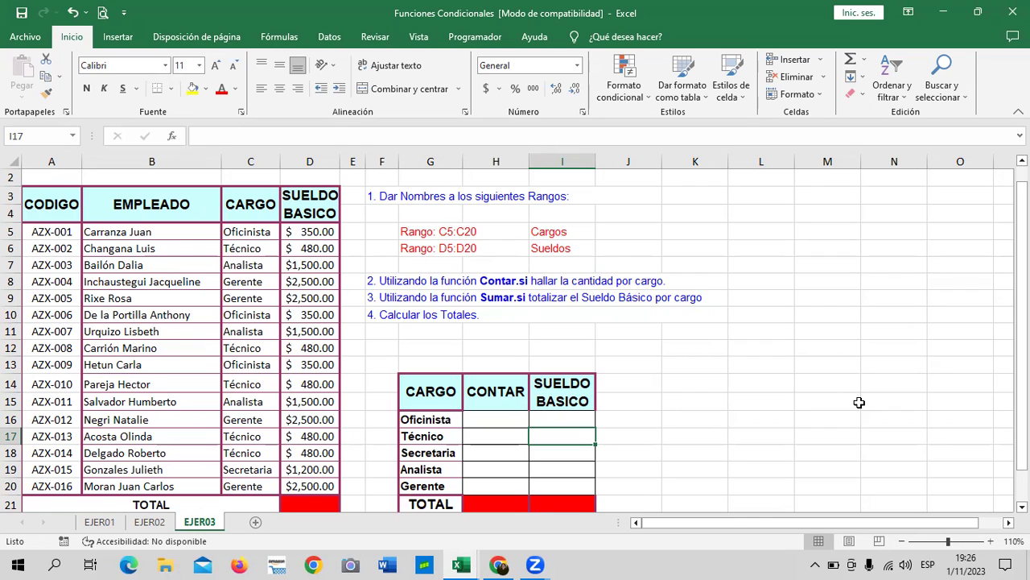
{"action": "left_click", "coordinate": [645, 351]}
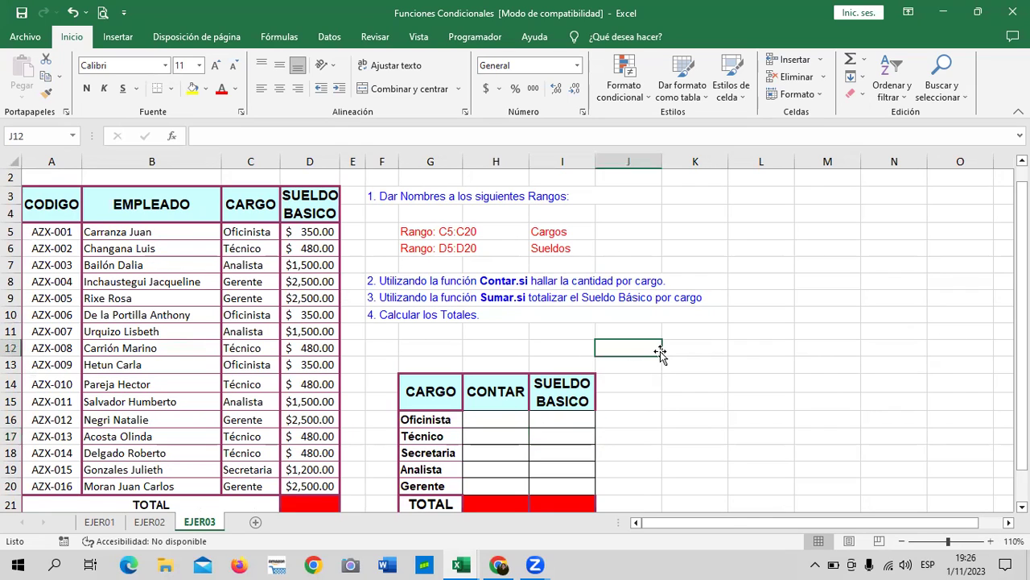
Try selecting the job-title cells C5:C20, then clear the selection.
{"action": "left_click_drag", "start_coordinate": [259, 232], "coordinate": [262, 483]}
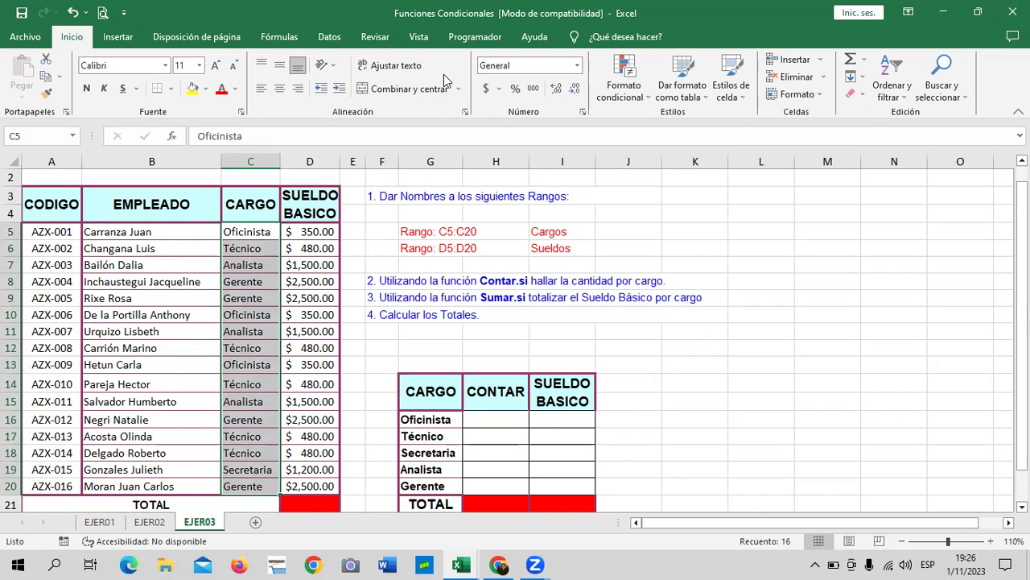
{"action": "left_click", "coordinate": [795, 335]}
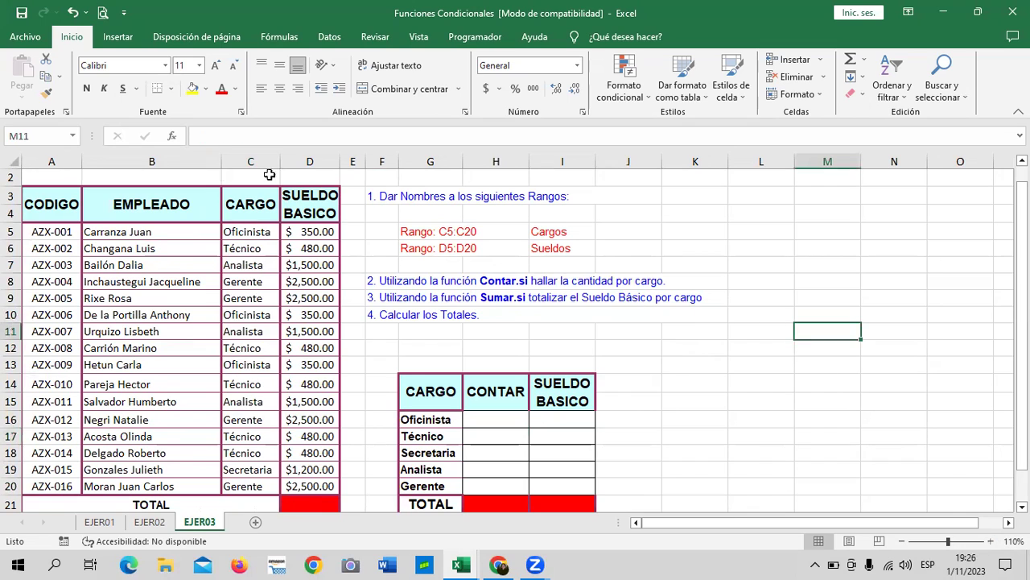
{"action": "left_click_drag", "start_coordinate": [258, 233], "coordinate": [263, 483]}
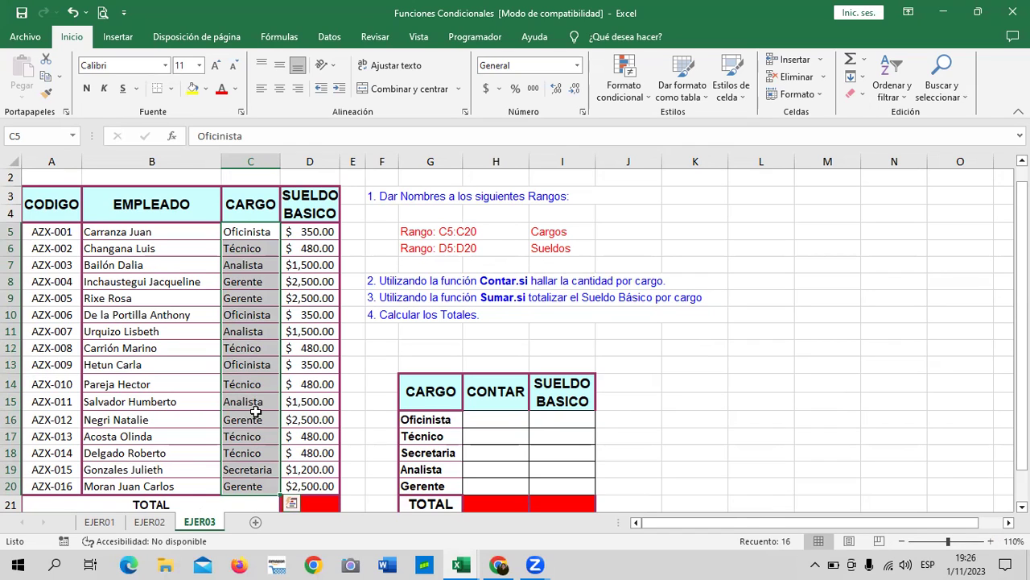
{"action": "left_click", "coordinate": [697, 368]}
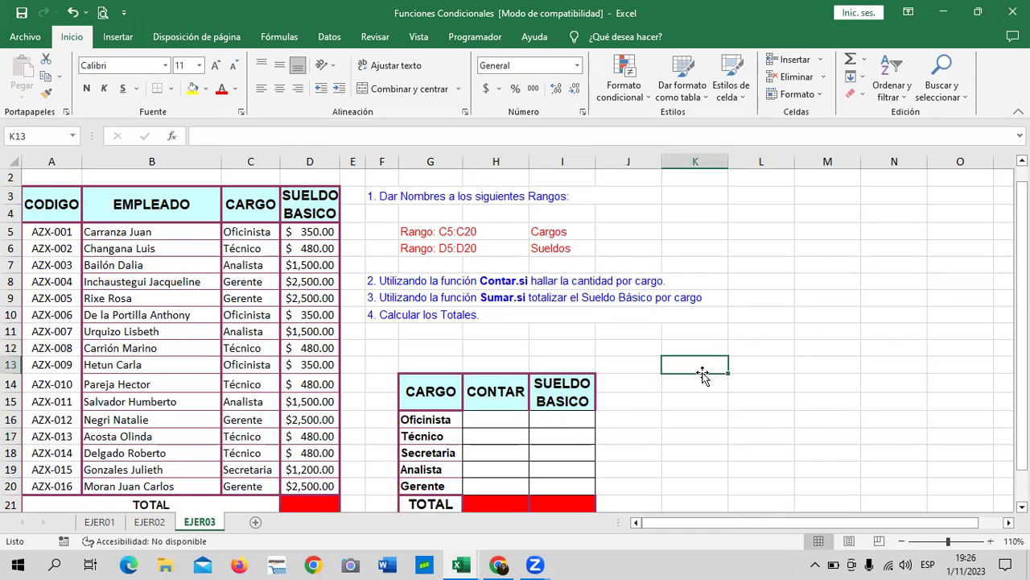
{"action": "left_click", "coordinate": [605, 352]}
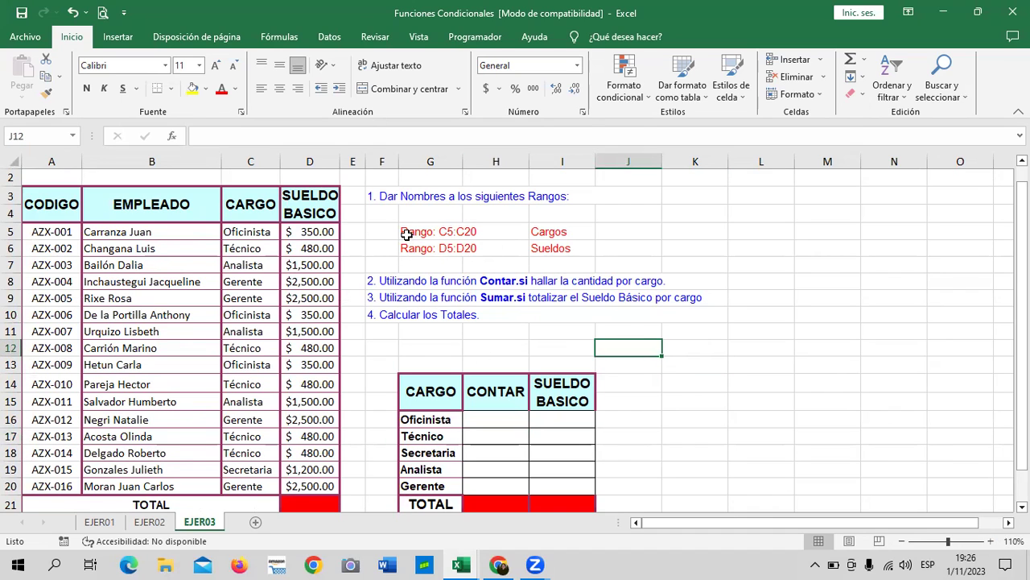
{"action": "left_click", "coordinate": [535, 231]}
Select C5:C20 and name it Cargos in the Name Box.
{"action": "left_click", "coordinate": [270, 231]}
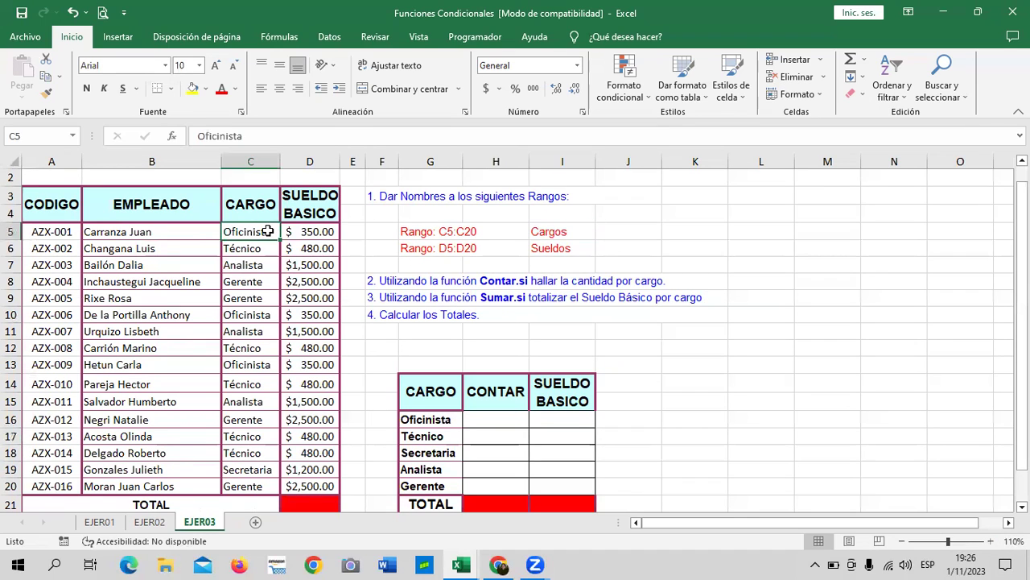
{"action": "left_click_drag", "start_coordinate": [252, 231], "coordinate": [261, 478]}
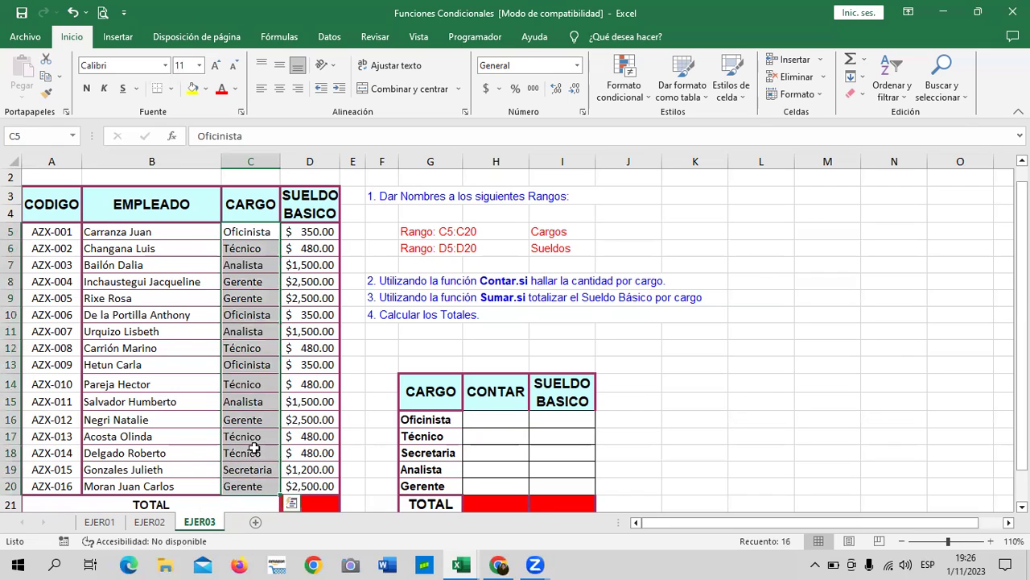
{"action": "left_click", "coordinate": [64, 136]}
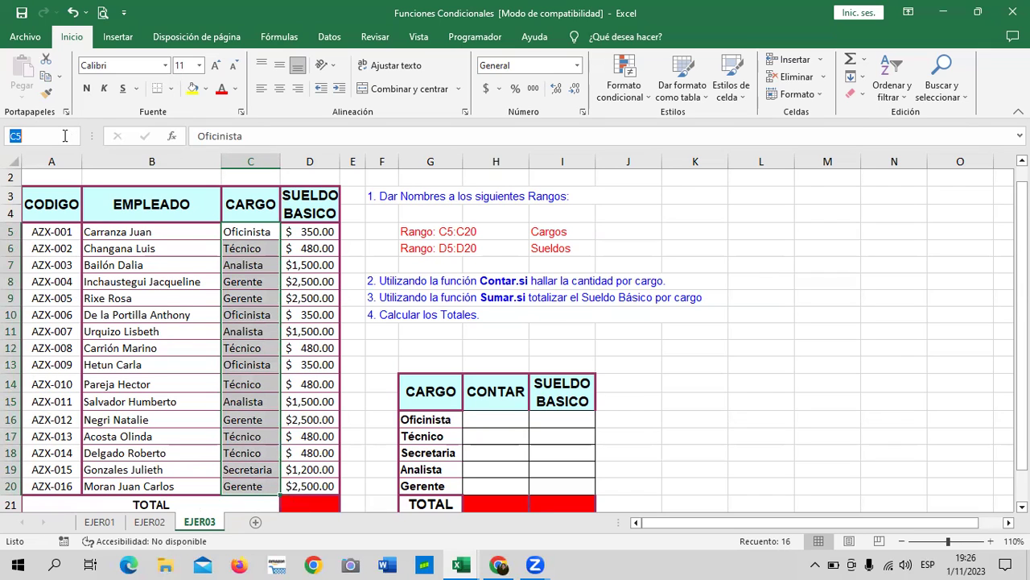
{"action": "type", "text": "CArgos"}
{"action": "key", "text": "BackSpace"}
{"action": "key", "text": "BackSpace"}
{"action": "key", "text": "BackSpace"}
{"action": "key", "text": "BackSpace"}
{"action": "key", "text": "BackSpace"}
{"action": "type", "text": "argos"}
{"action": "left_click", "coordinate": [672, 360]}
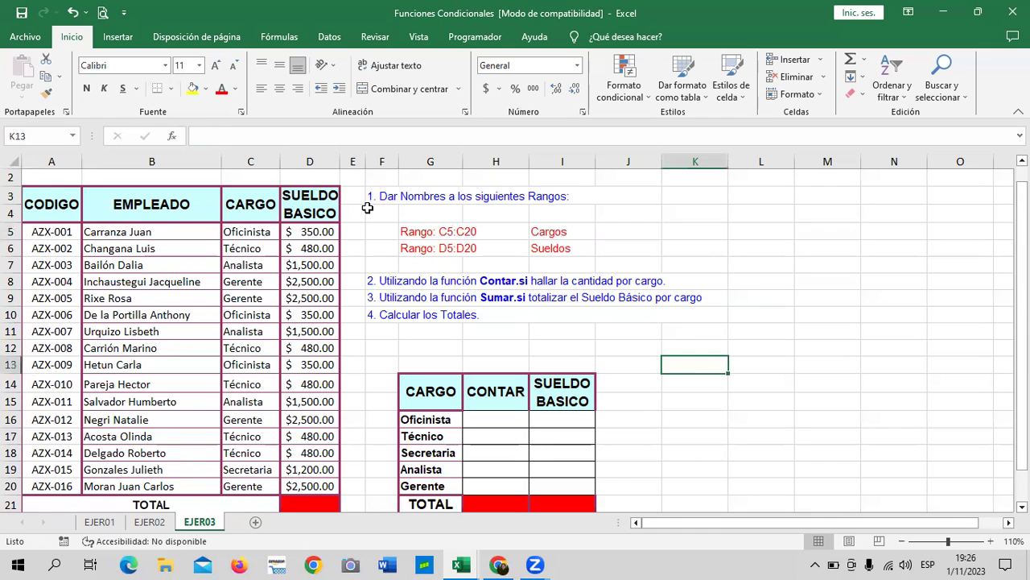
Review individual job-title cells and reselect C5:C20 to confirm the Cargos name.
{"action": "left_click", "coordinate": [265, 231]}
{"action": "left_click_drag", "start_coordinate": [241, 264], "coordinate": [248, 282]}
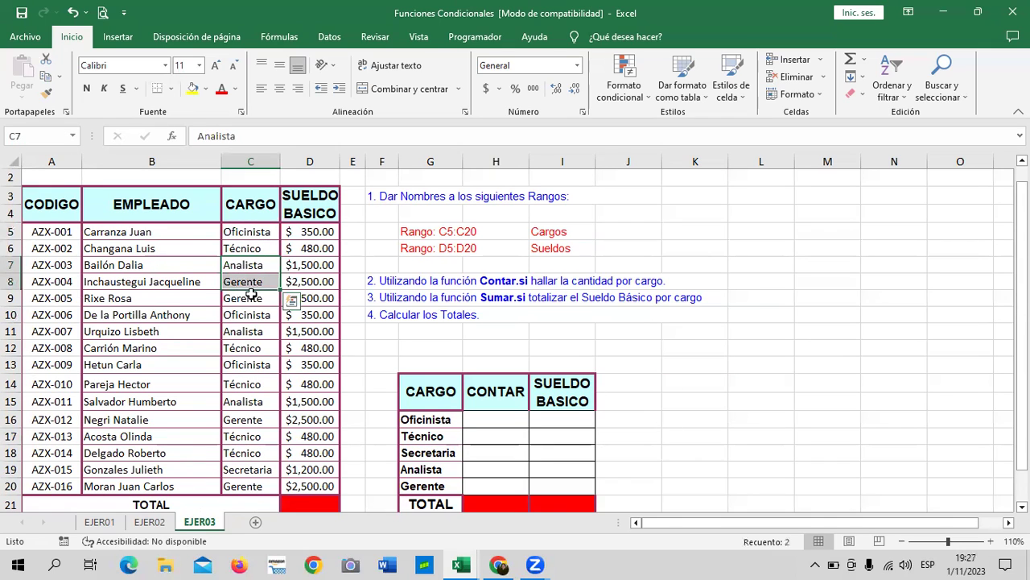
{"action": "left_click", "coordinate": [251, 319]}
{"action": "left_click", "coordinate": [251, 469]}
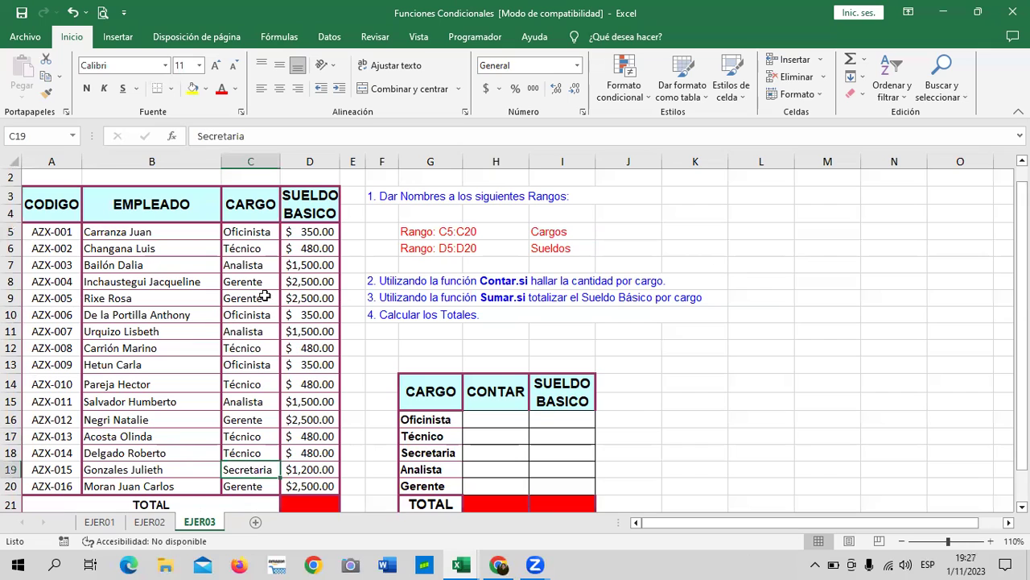
{"action": "left_click", "coordinate": [263, 265]}
{"action": "left_click", "coordinate": [252, 231]}
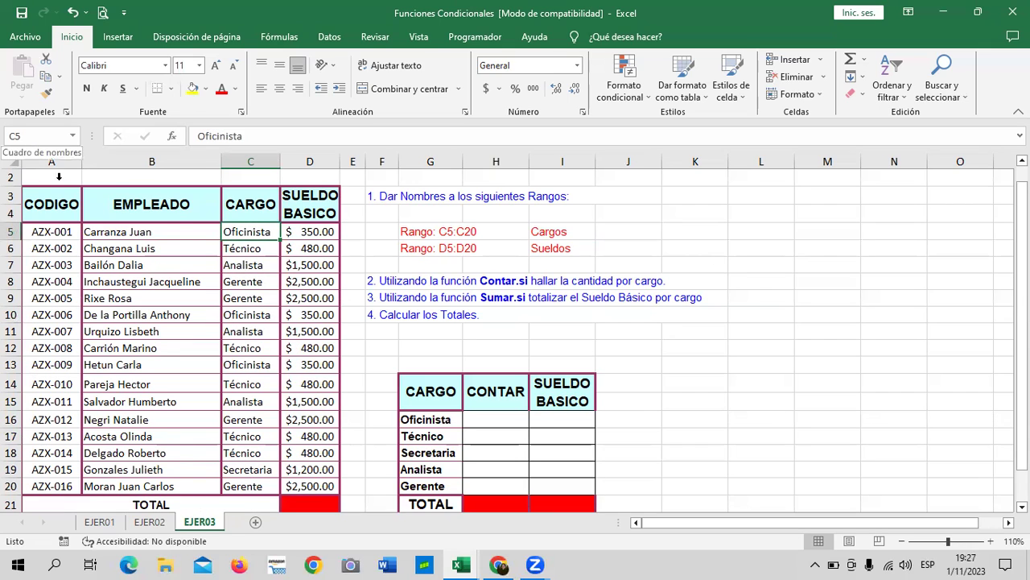
{"action": "left_click", "coordinate": [249, 331]}
{"action": "left_click", "coordinate": [246, 436]}
{"action": "left_click_drag", "start_coordinate": [264, 231], "coordinate": [268, 482]}
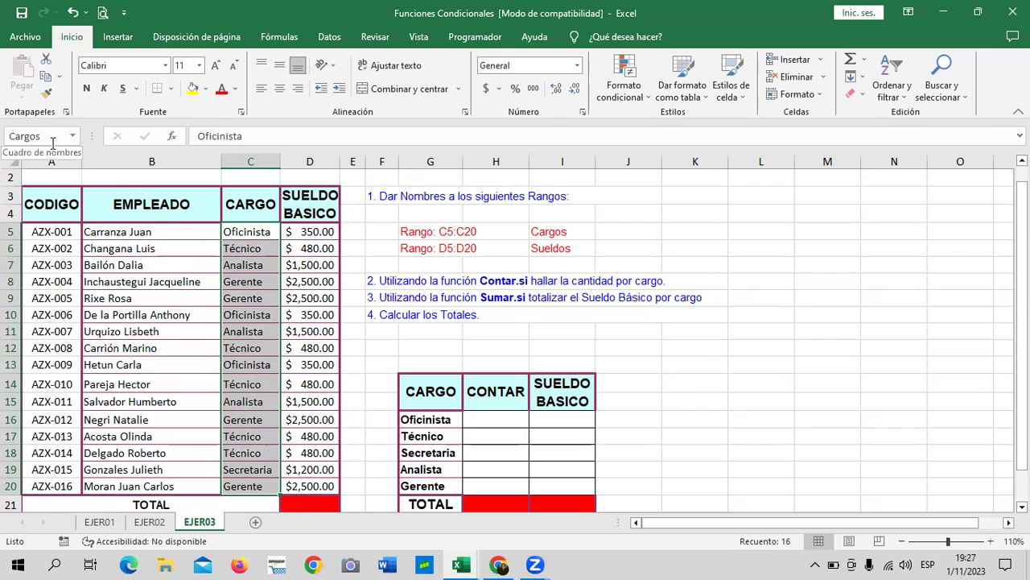
Name the salary range D5:D20 Sueldos.
{"action": "left_click", "coordinate": [748, 392]}
{"action": "left_click", "coordinate": [321, 233]}
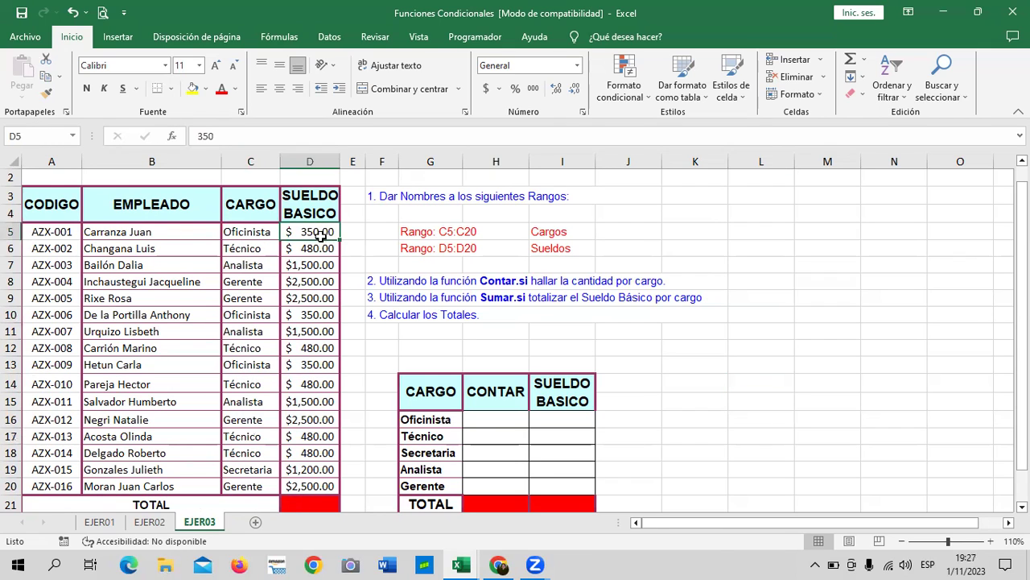
{"action": "left_click_drag", "start_coordinate": [320, 234], "coordinate": [326, 485]}
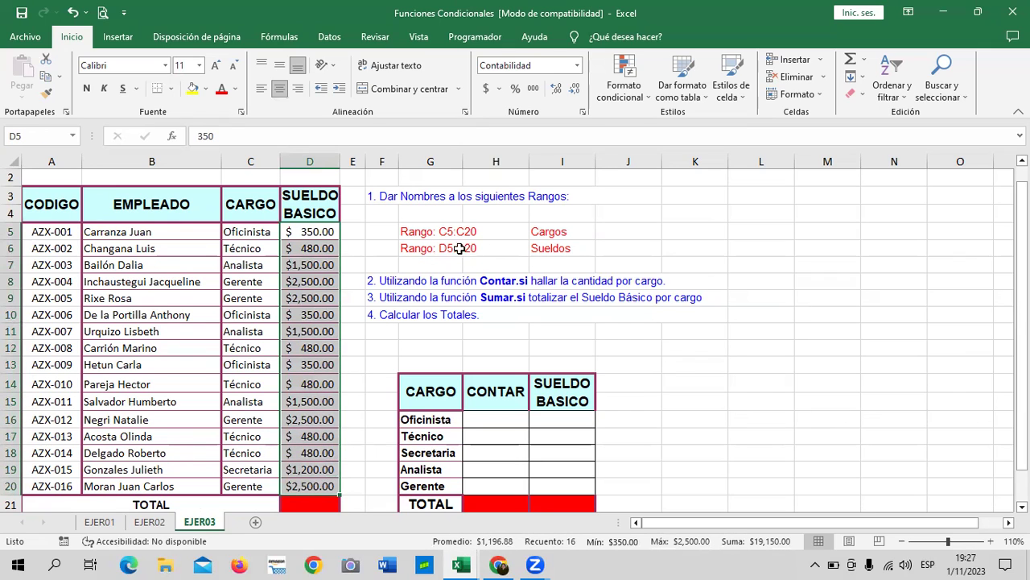
{"action": "left_click", "coordinate": [61, 137]}
{"action": "type", "text": "Sueldos"}
{"action": "key", "text": "Return"}
{"action": "left_click", "coordinate": [721, 348]}
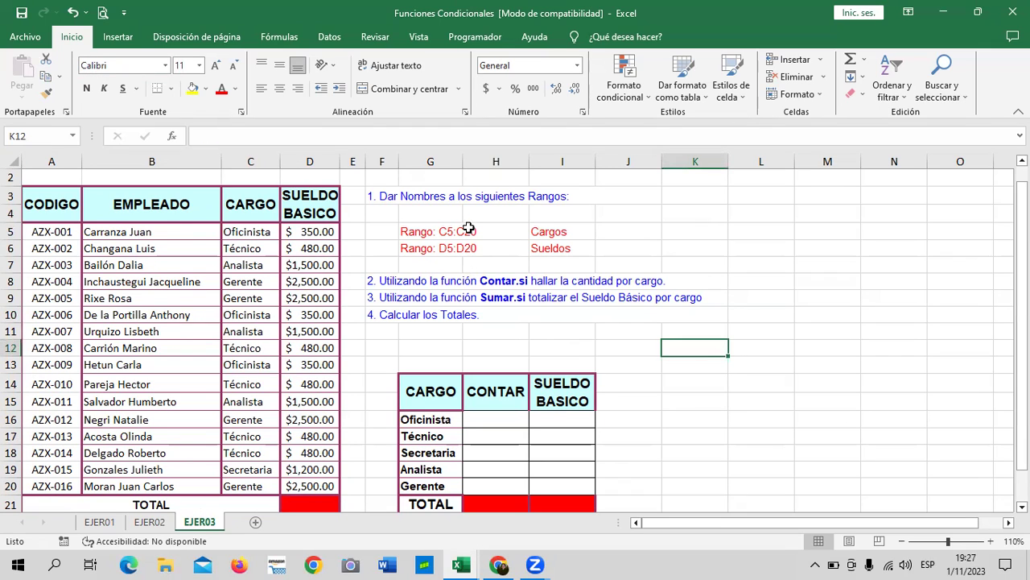
Reselect C5:C20 and give it the name Cargos again.
{"action": "scroll", "coordinate": [538, 372], "scroll_direction": "down", "scroll_amount": 1}
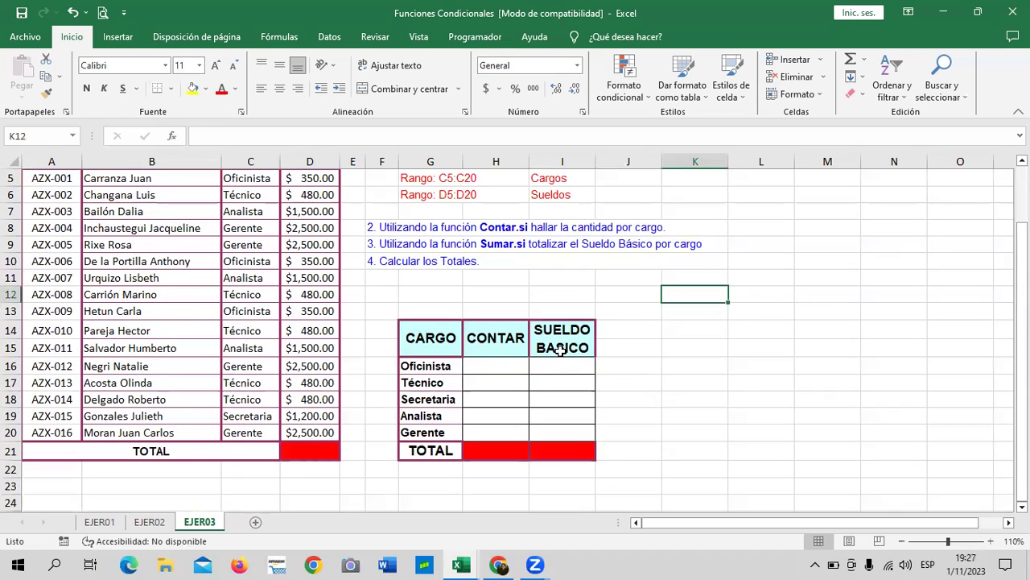
{"action": "scroll", "coordinate": [563, 338], "scroll_direction": "up", "scroll_amount": 1}
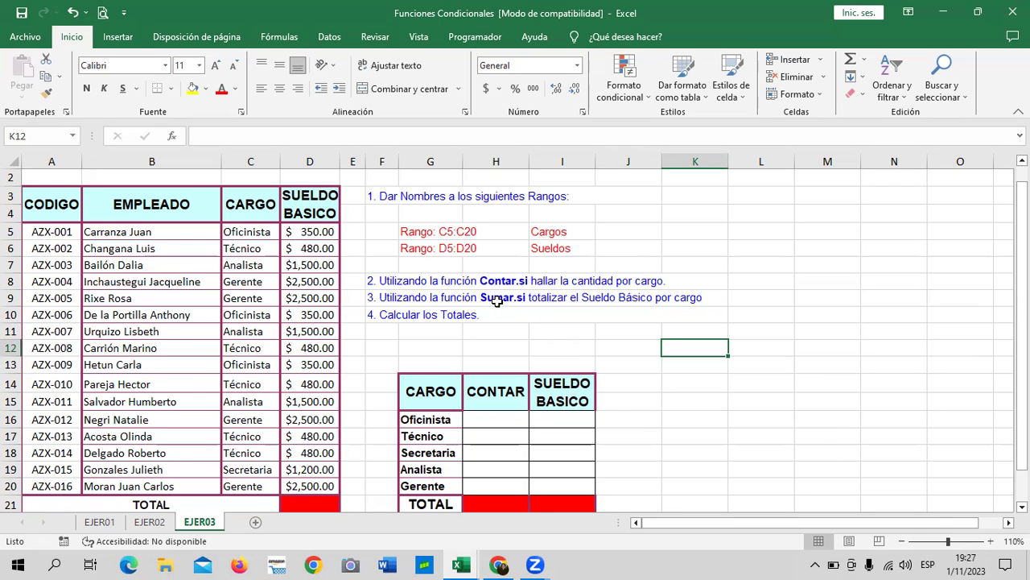
{"action": "scroll", "coordinate": [501, 298], "scroll_direction": "down", "scroll_amount": 1}
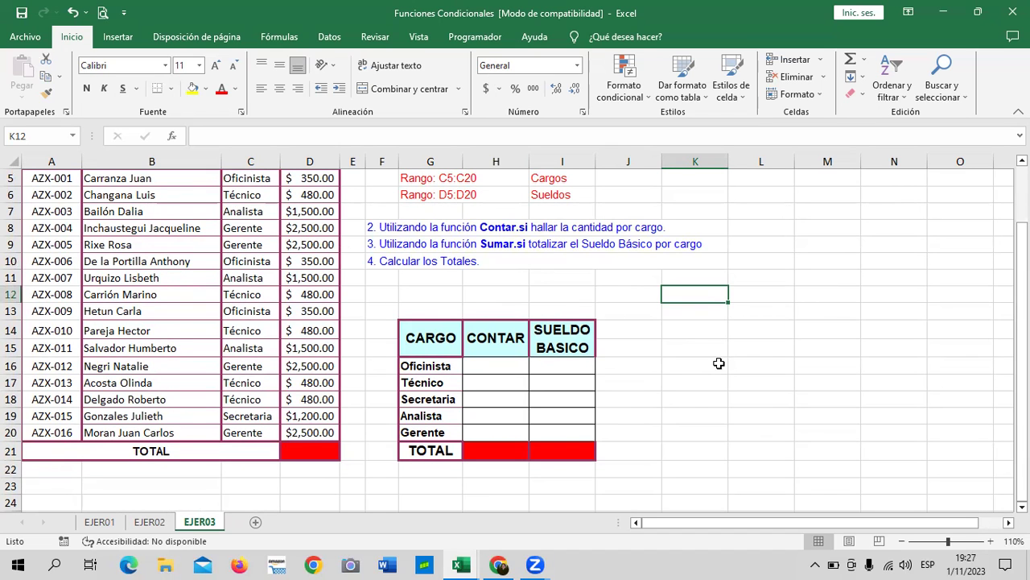
{"action": "scroll", "coordinate": [713, 371], "scroll_direction": "up", "scroll_amount": 1}
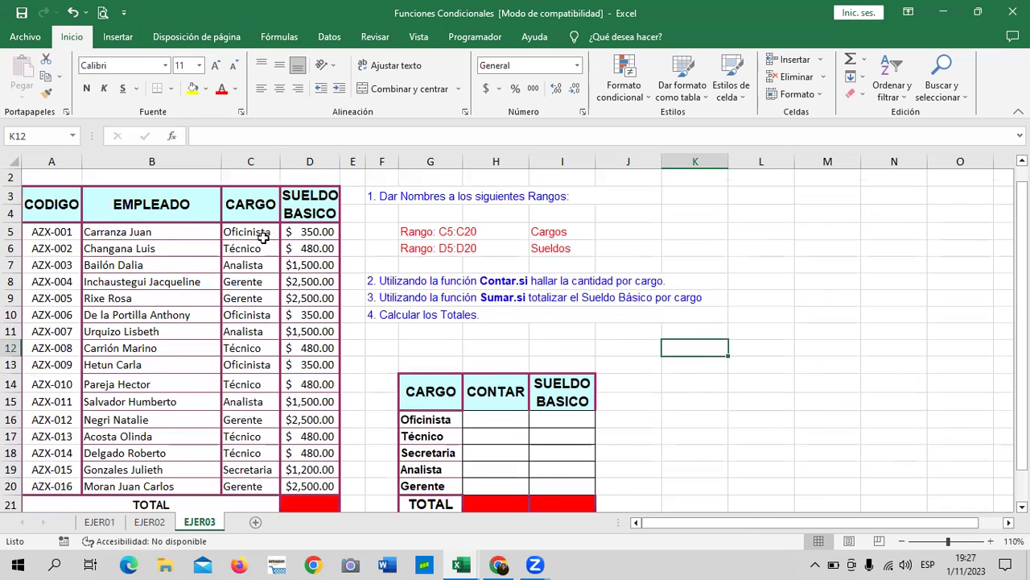
{"action": "left_click_drag", "start_coordinate": [258, 232], "coordinate": [251, 483]}
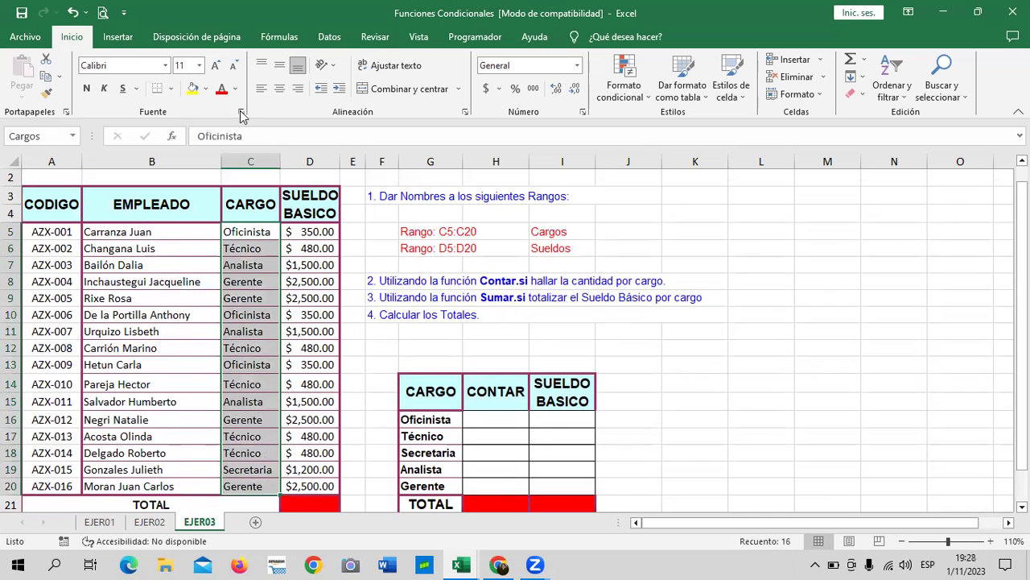
{"action": "left_click", "coordinate": [56, 134]}
{"action": "key", "text": "BackSpace"}
{"action": "type", "text": "Cargos"}
{"action": "key", "text": "Return"}
{"action": "left_click", "coordinate": [892, 351]}
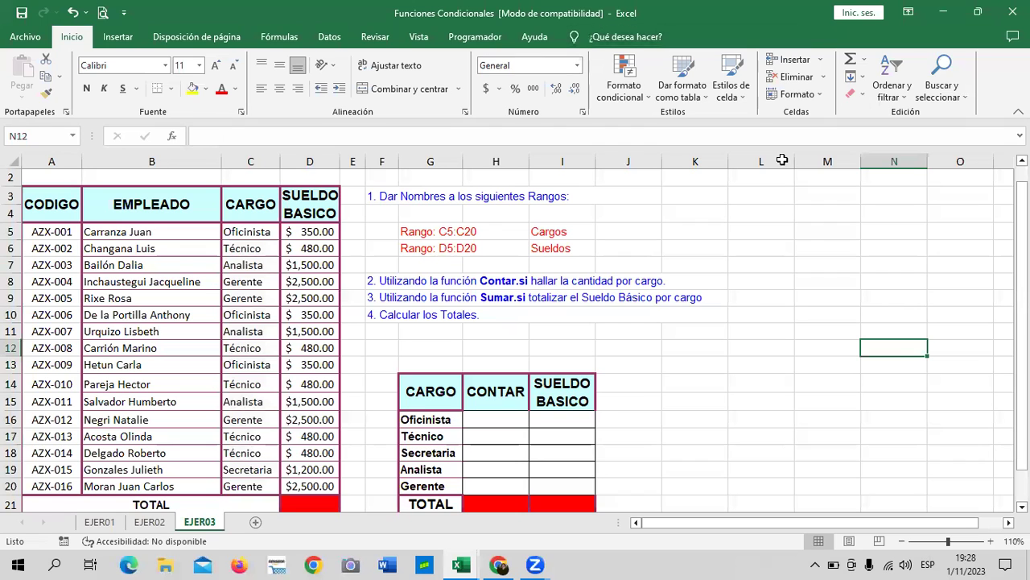
In Fórmulas > Administrador de nombres, verify Cargos refers to C5:C20 and Sueldos to D5:D20.
{"action": "left_click", "coordinate": [276, 35]}
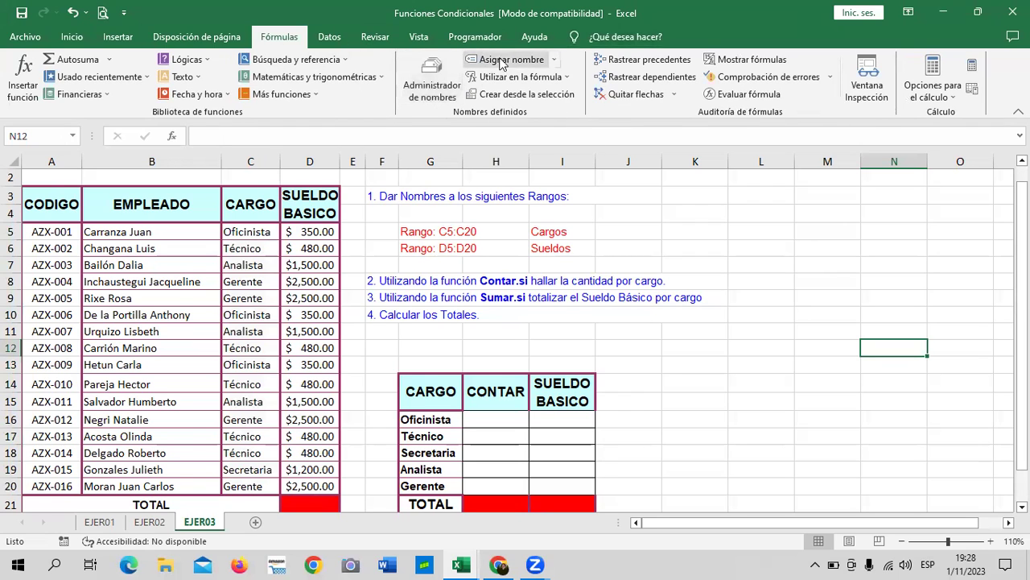
{"action": "left_click", "coordinate": [435, 78]}
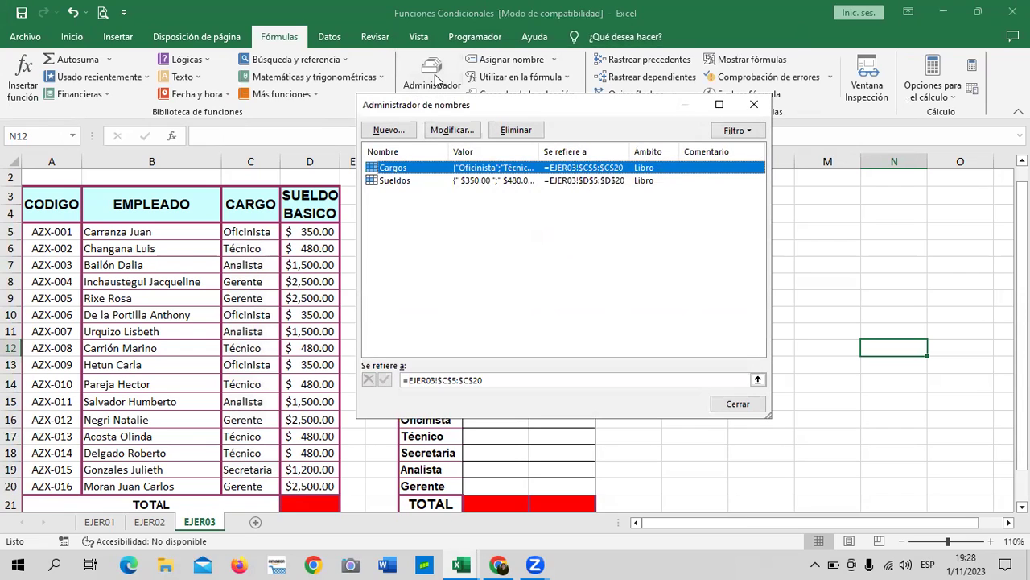
{"action": "left_click", "coordinate": [533, 182]}
{"action": "left_click", "coordinate": [533, 169]}
{"action": "left_click_drag", "start_coordinate": [614, 104], "coordinate": [633, 66]}
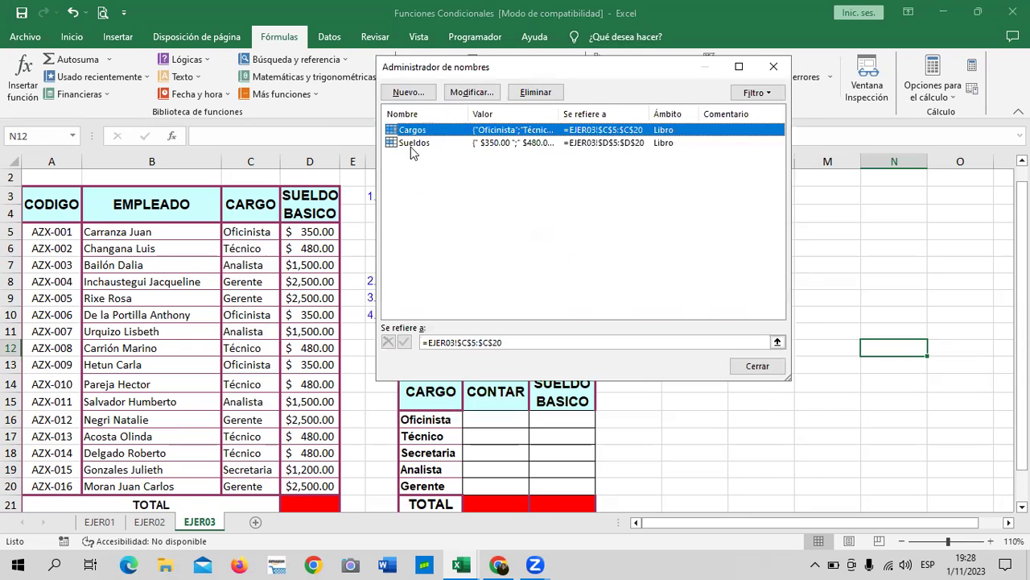
{"action": "left_click", "coordinate": [411, 142]}
{"action": "left_click", "coordinate": [414, 131]}
{"action": "left_click", "coordinate": [614, 145]}
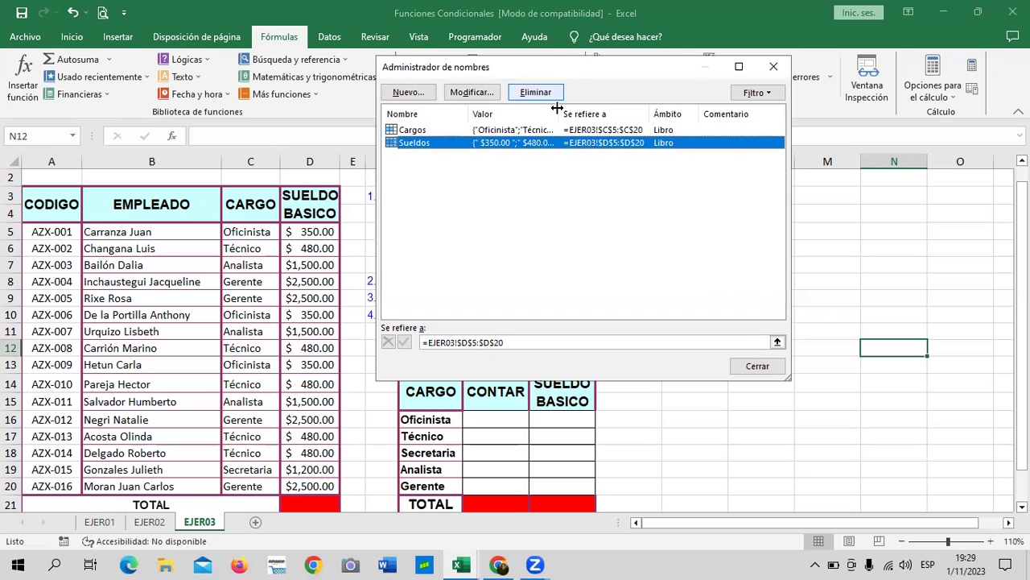
{"action": "left_click", "coordinate": [774, 367]}
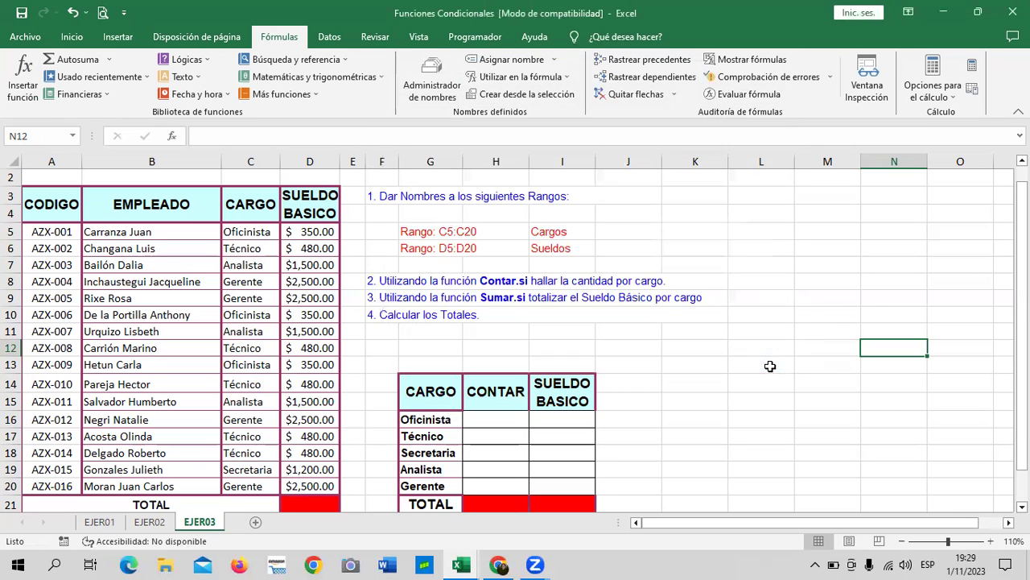
Start a CONTAR.SI formula in H16.
{"action": "left_click", "coordinate": [771, 365]}
{"action": "scroll", "coordinate": [761, 364], "scroll_direction": "down", "scroll_amount": 1}
{"action": "scroll", "coordinate": [724, 409], "scroll_direction": "up", "scroll_amount": 1}
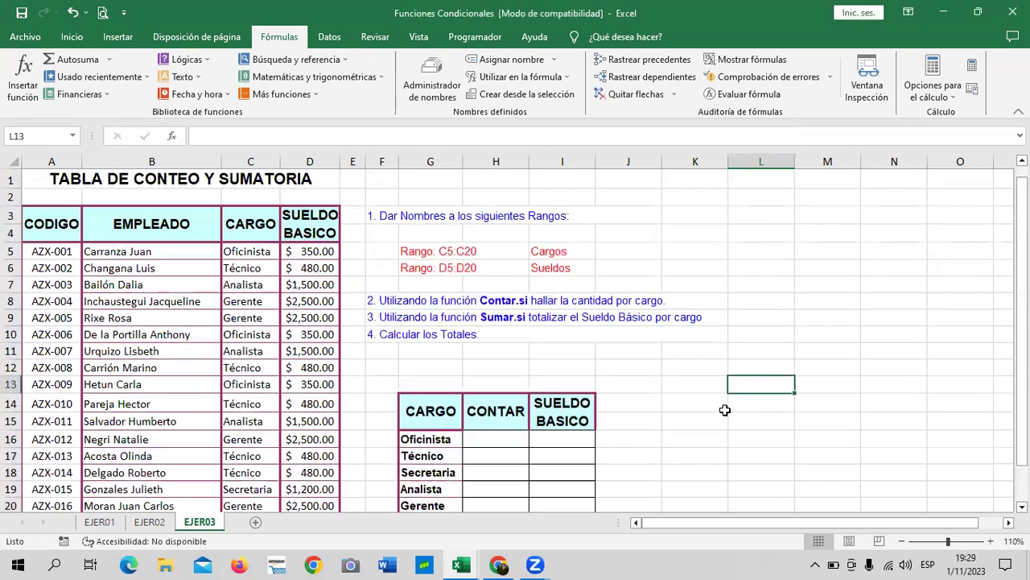
{"action": "scroll", "coordinate": [590, 400], "scroll_direction": "down", "scroll_amount": 1}
{"action": "left_click", "coordinate": [498, 388]}
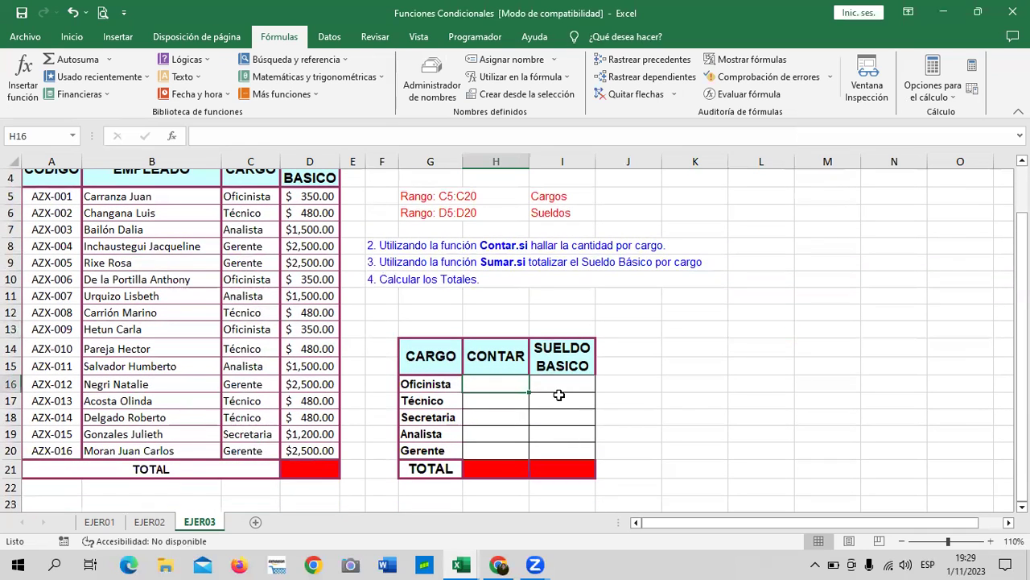
{"action": "type", "text": "=co"}
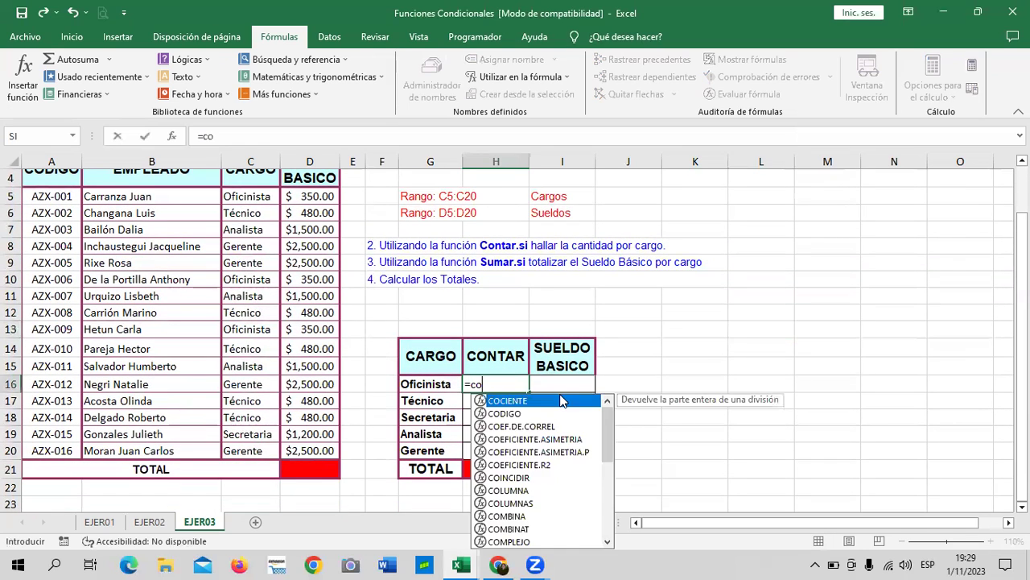
{"action": "type", "text": "ntar"}
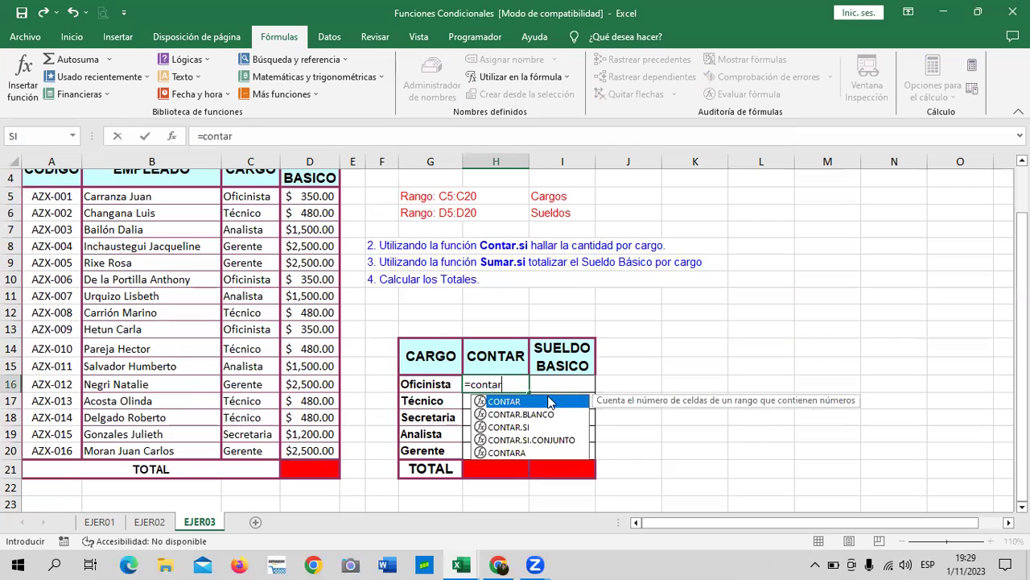
{"action": "double_click", "coordinate": [517, 425]}
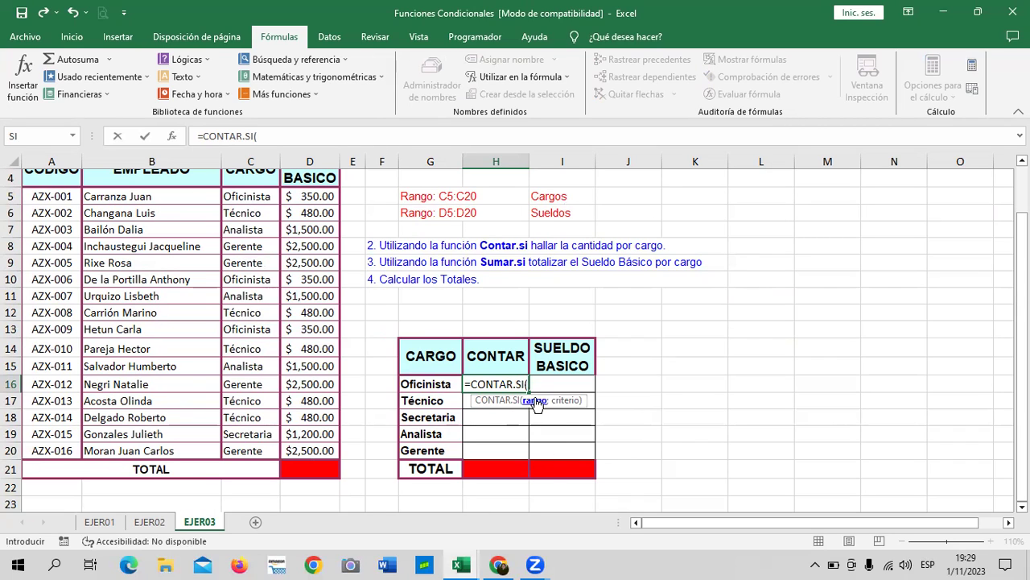
Complete H16 as =CONTAR.SI(Cargos;"Oficinista"), returning 3.
{"action": "type", "text": "CA"}
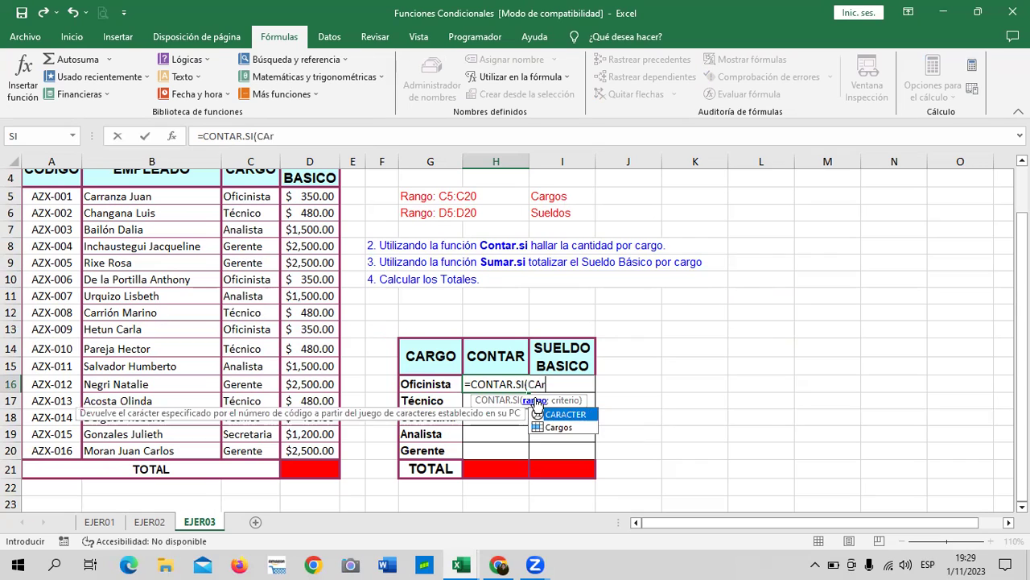
{"action": "key", "text": "BackSpace"}
{"action": "type", "text": "argo"}
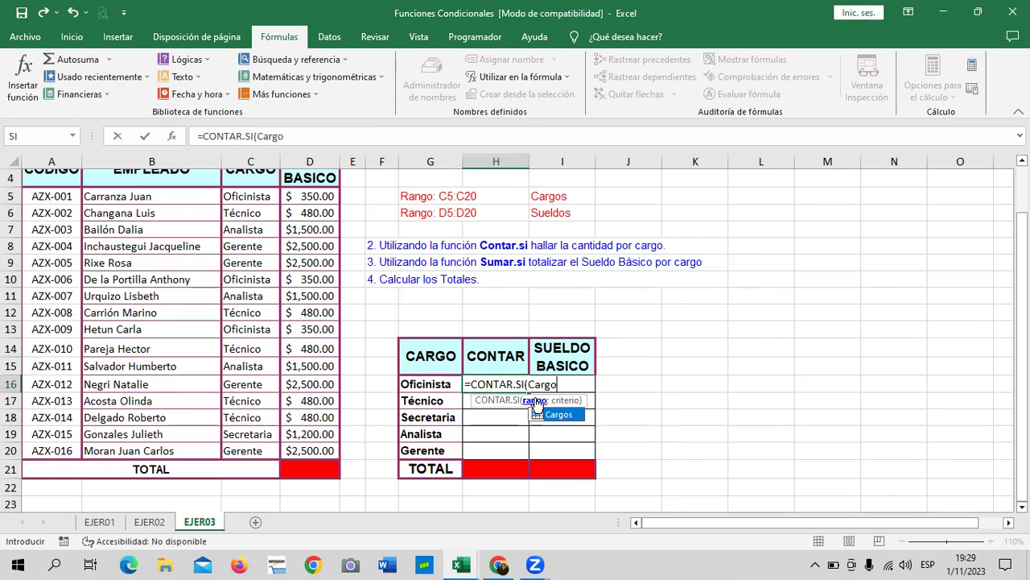
{"action": "key", "text": "Tab"}
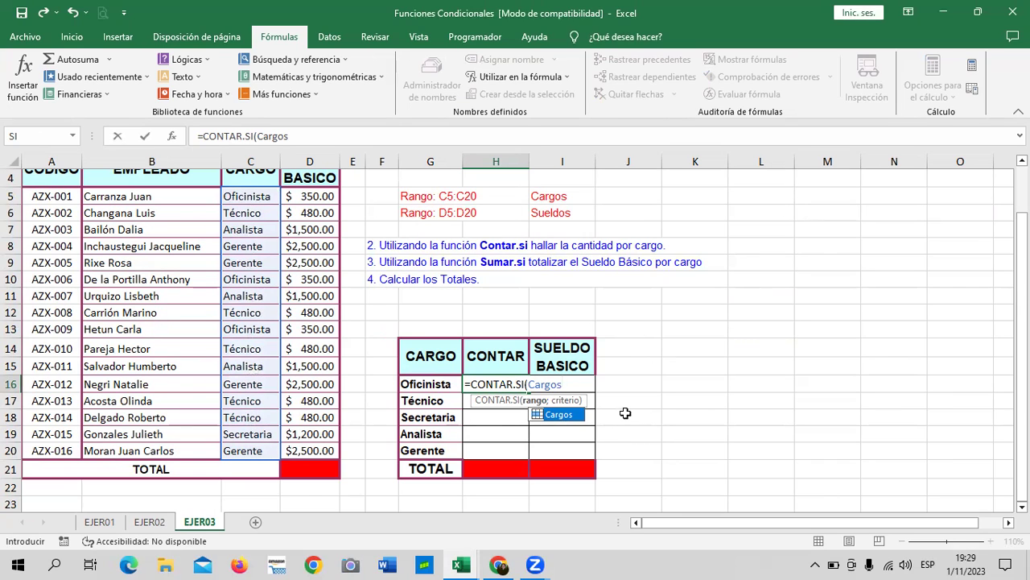
{"action": "type", "text": ";\""}
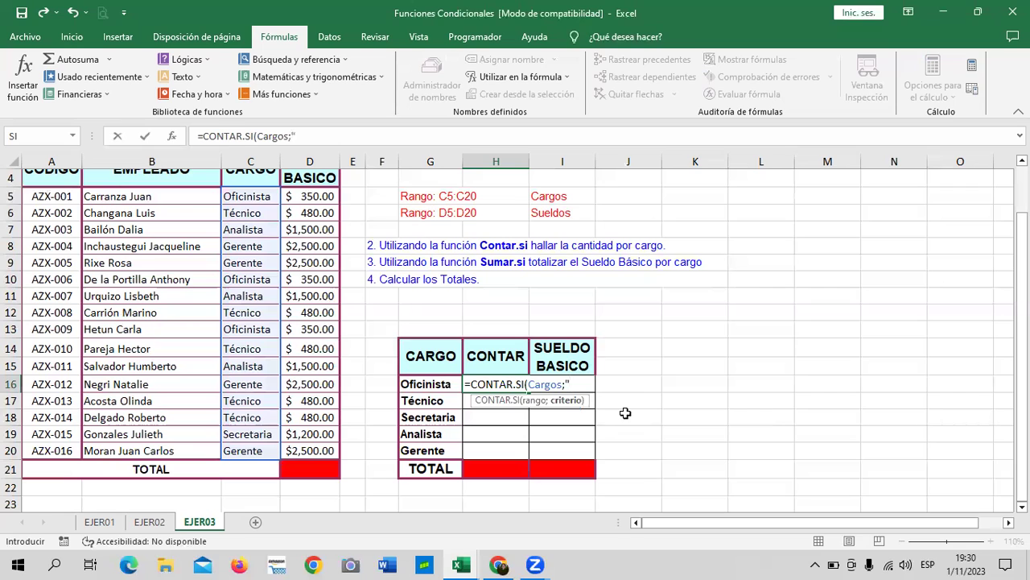
{"action": "type", "text": "Ofic"}
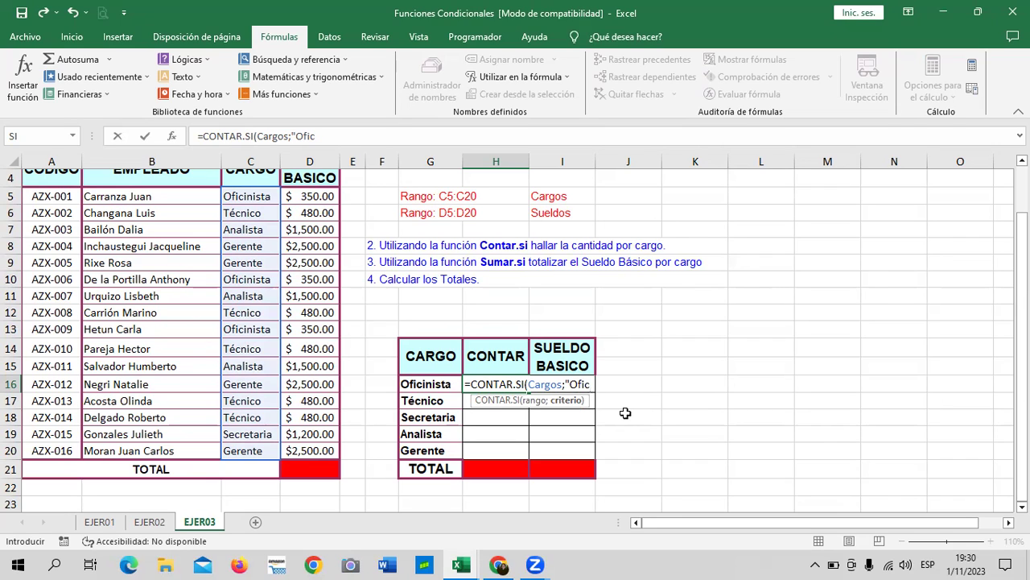
{"action": "type", "text": "inista"}
{"action": "type", "text": "\""}
{"action": "type", "text": ")"}
{"action": "key", "text": "Return"}
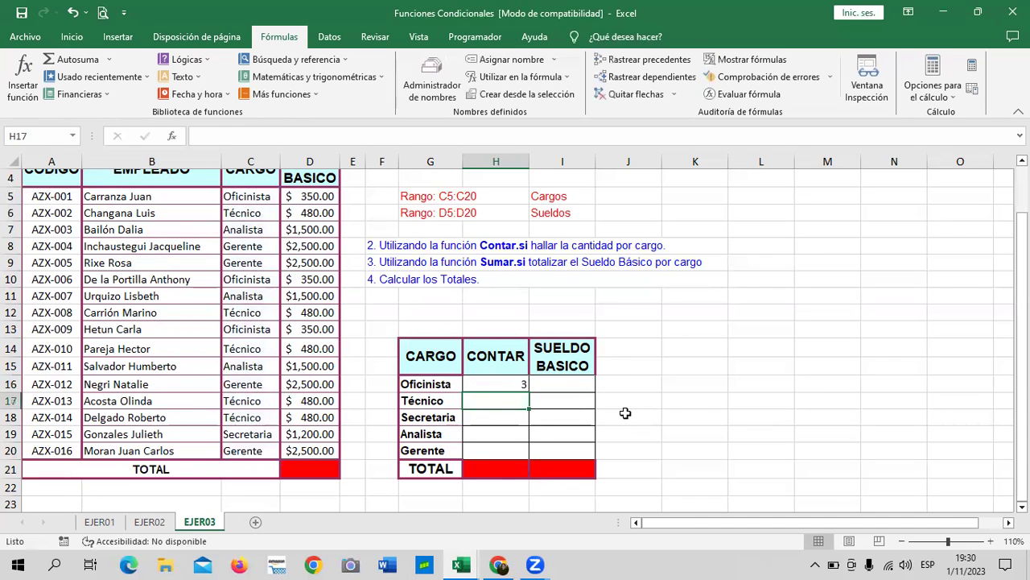
{"action": "left_click", "coordinate": [496, 383]}
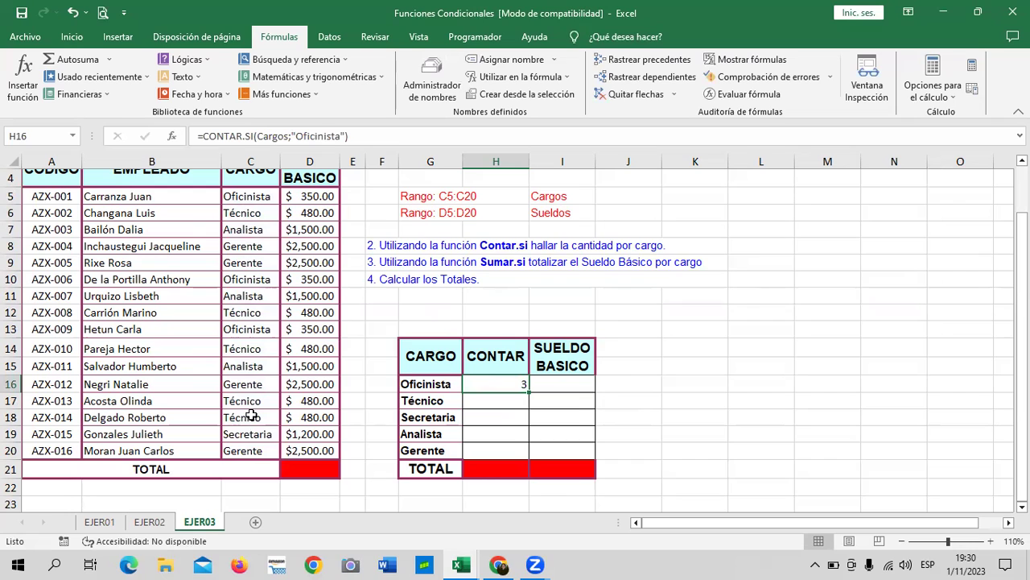
{"action": "left_click", "coordinate": [260, 199]}
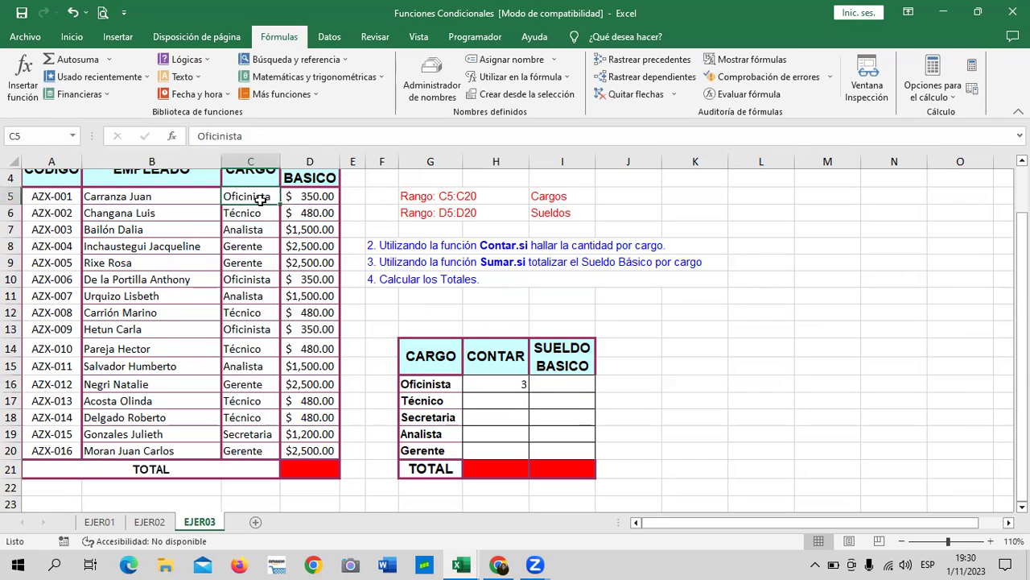
{"action": "left_click", "coordinate": [260, 329]}
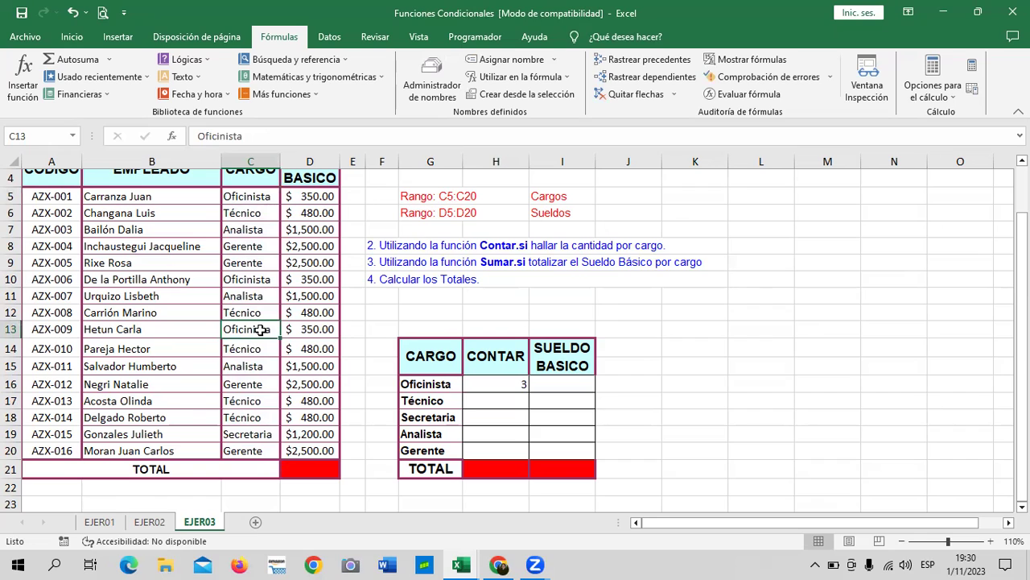
{"action": "left_click", "coordinate": [263, 279]}
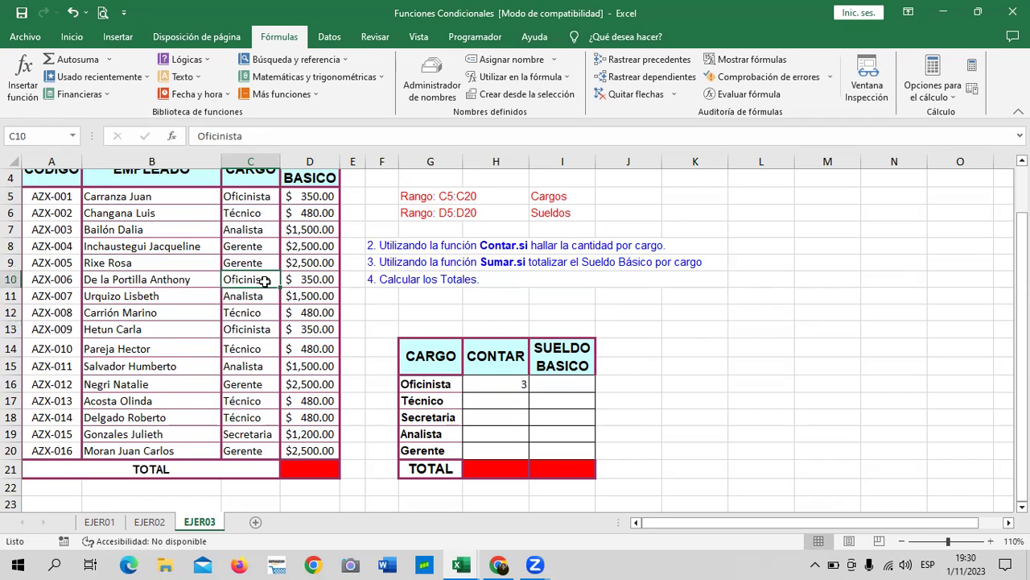
{"action": "left_click", "coordinate": [499, 400]}
Enter =CONTAR.SI(Cargos;"T?cnico") in H17, returning 5.
{"action": "type", "text": "="}
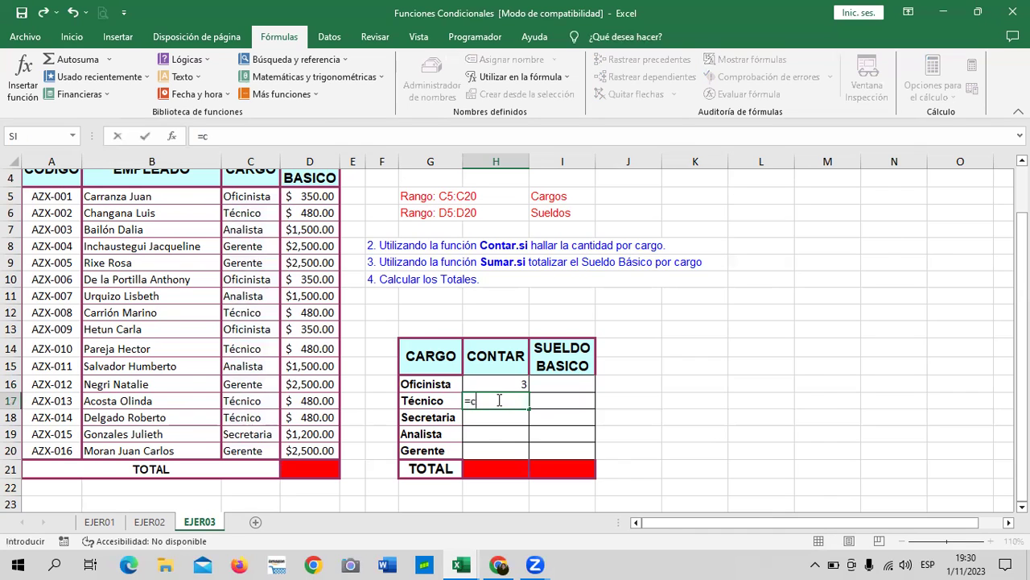
{"action": "type", "text": "contar"}
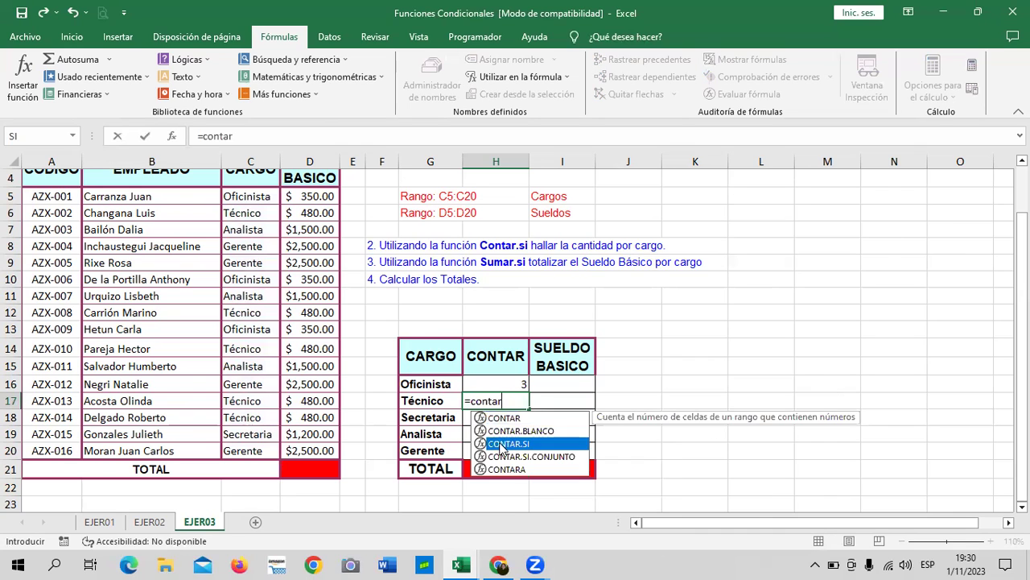
{"action": "double_click", "coordinate": [503, 443]}
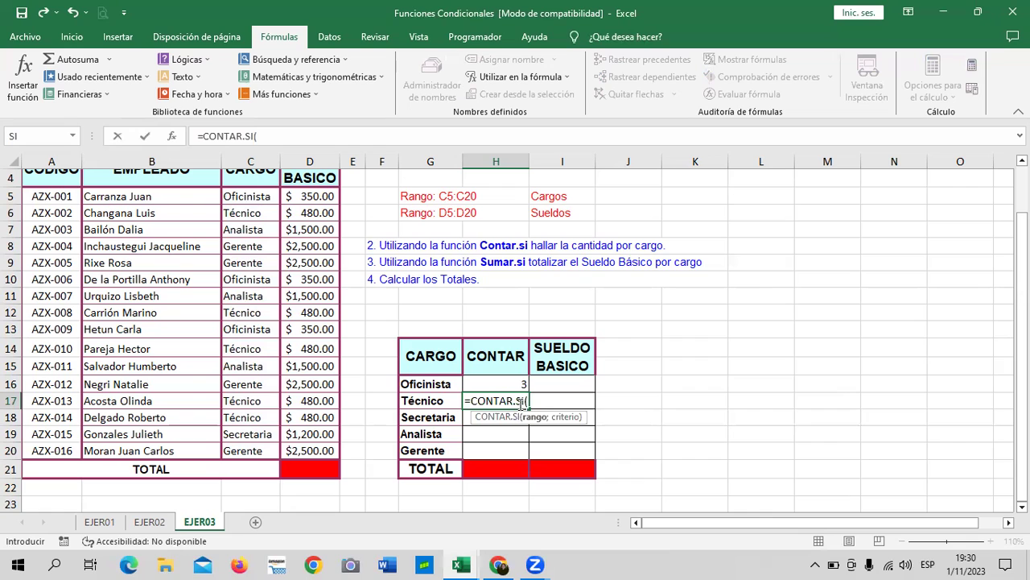
{"action": "type", "text": "Cargos"}
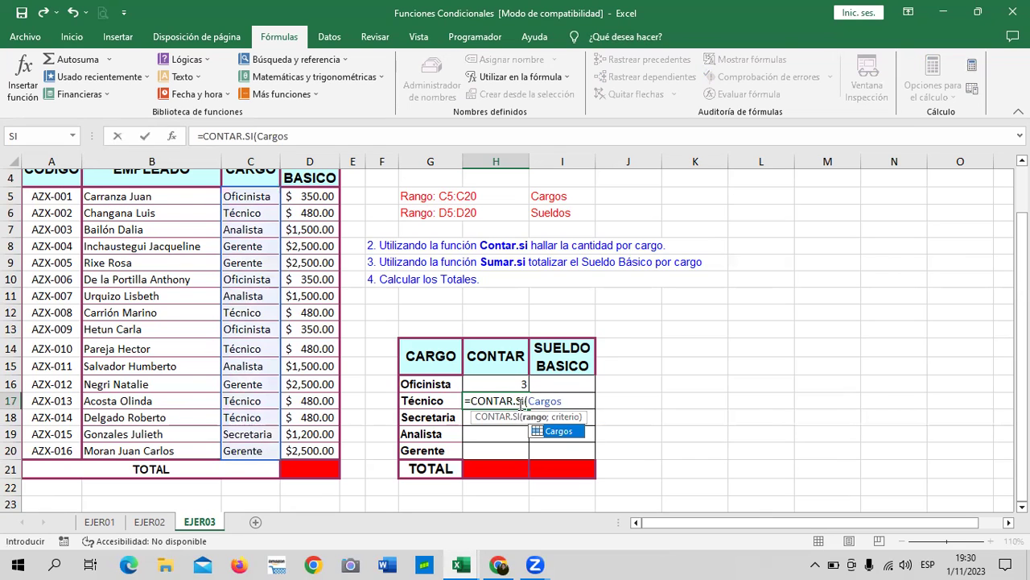
{"action": "type", "text": ";"}
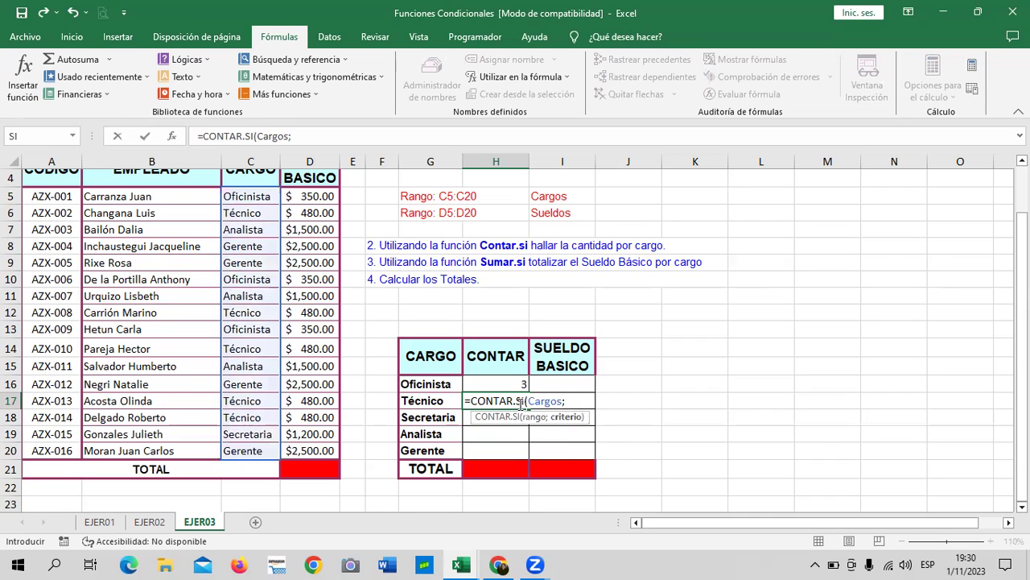
{"action": "type", "text": "\""}
{"action": "type", "text": "T"}
{"action": "type", "text": "?cnica"}
{"action": "key", "text": "BackSpace"}
{"action": "type", "text": "o\""}
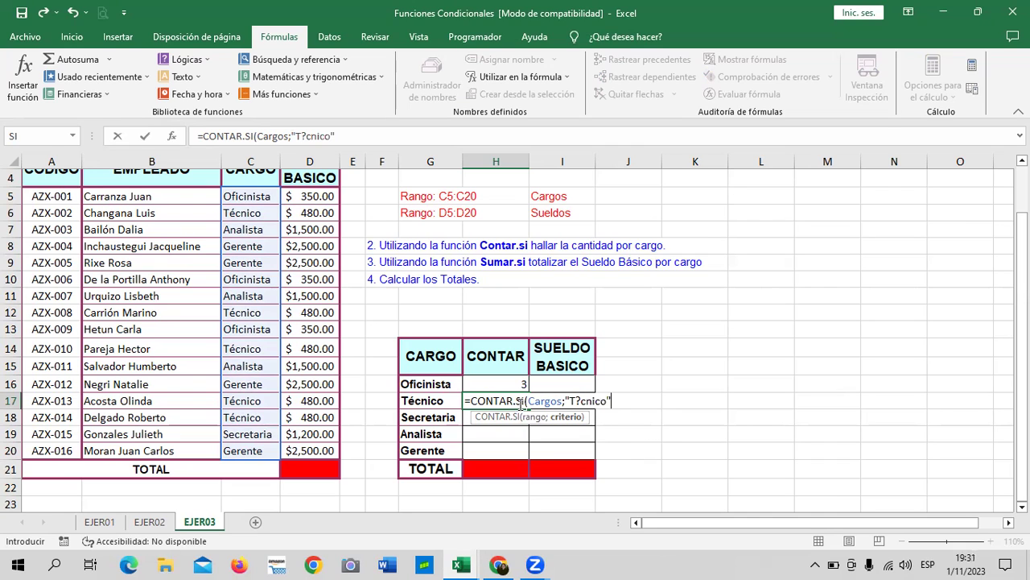
{"action": "type", "text": ")"}
{"action": "key", "text": "Return"}
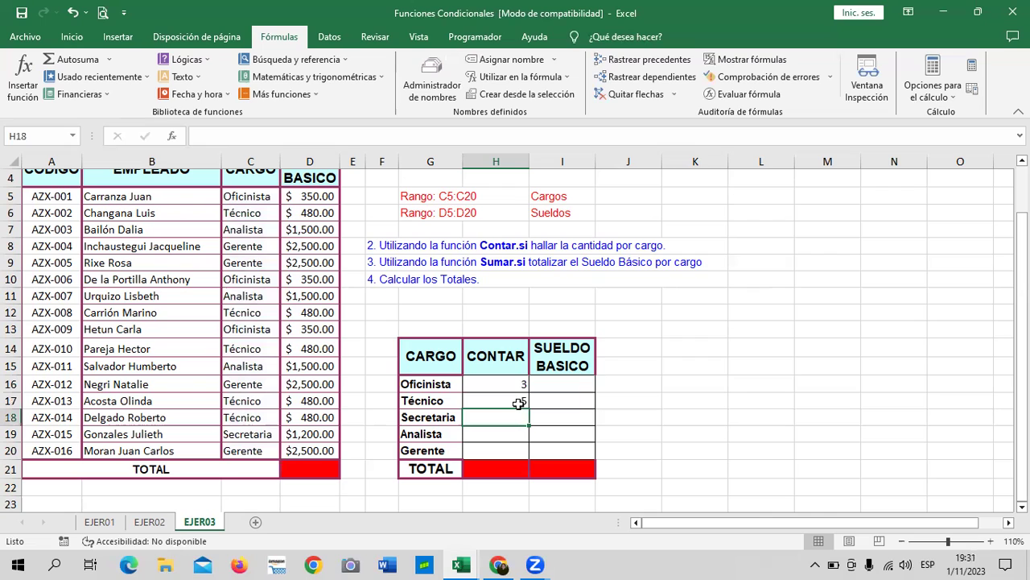
Verify the count against the Técnico entries in C6, C12, C14, C17 and C18.
{"action": "left_click", "coordinate": [512, 397]}
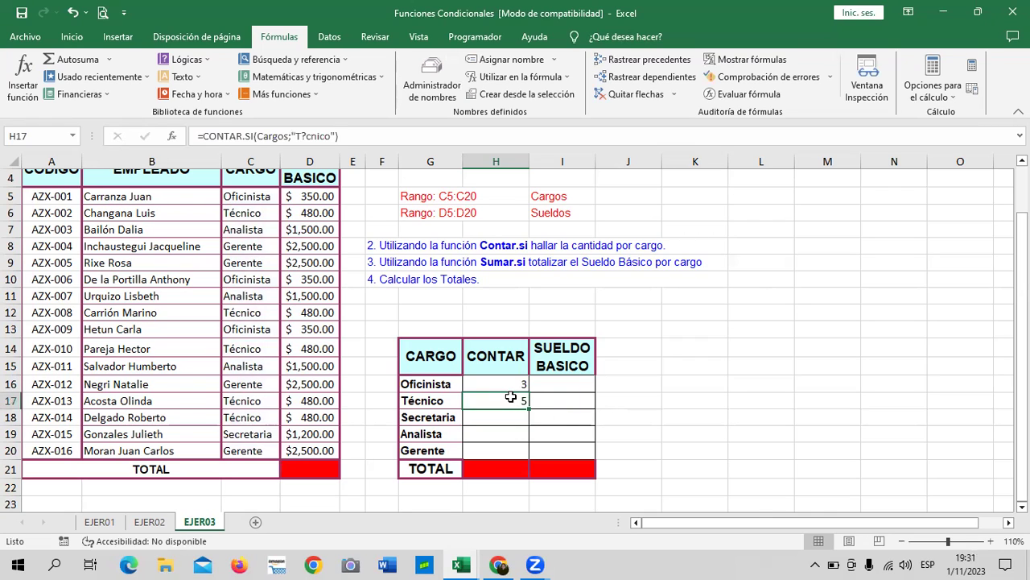
{"action": "left_click", "coordinate": [234, 213]}
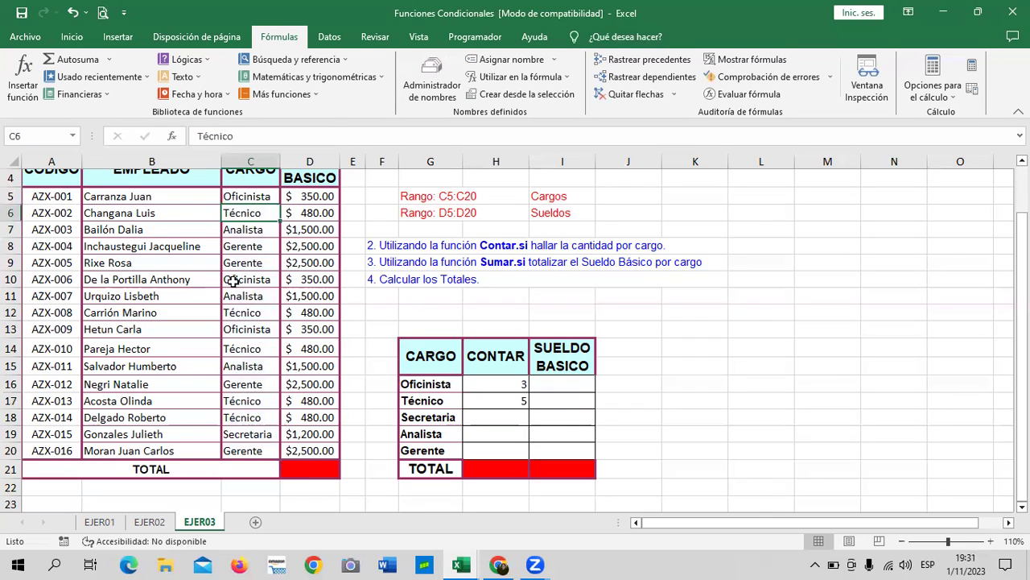
{"action": "left_click", "coordinate": [249, 314]}
{"action": "left_click", "coordinate": [249, 349]}
{"action": "left_click", "coordinate": [247, 403]}
{"action": "left_click", "coordinate": [256, 420]}
{"action": "left_click", "coordinate": [473, 419]}
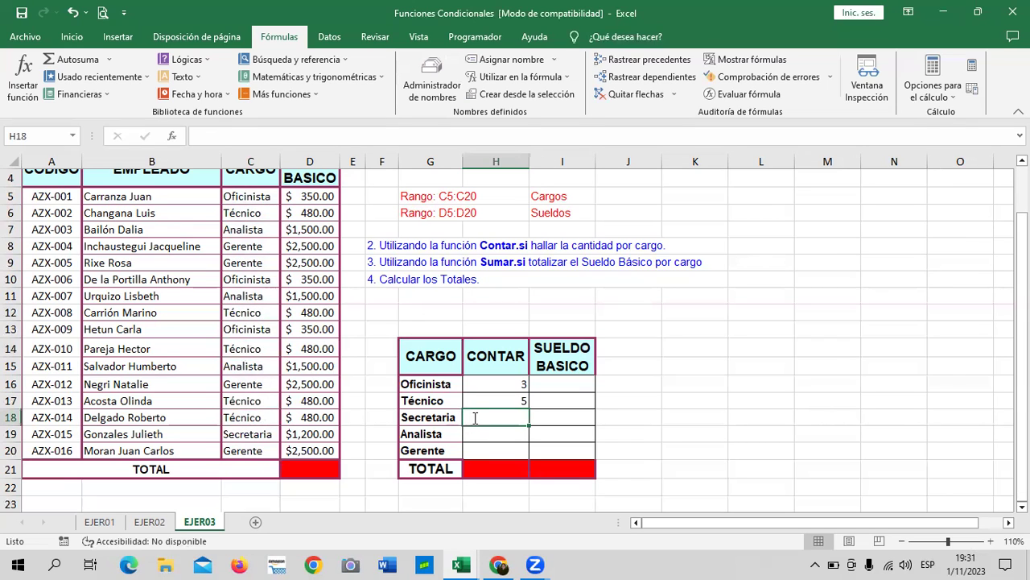
Enter =CONTAR.SI(Cargos;"Secretaria") in H18, giving 1, and check the Secretaria entry.
{"action": "type", "text": "=contar"}
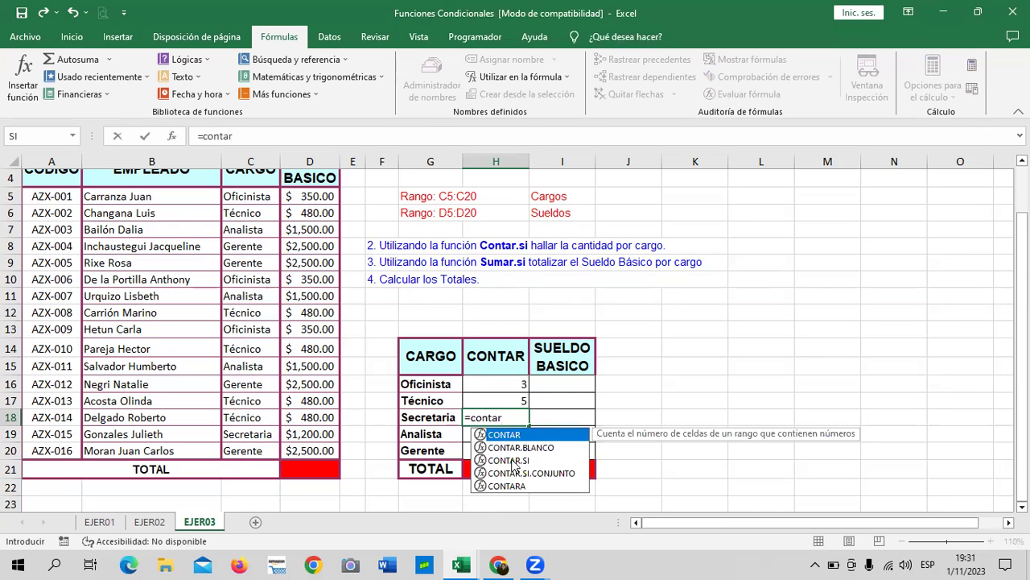
{"action": "double_click", "coordinate": [512, 460]}
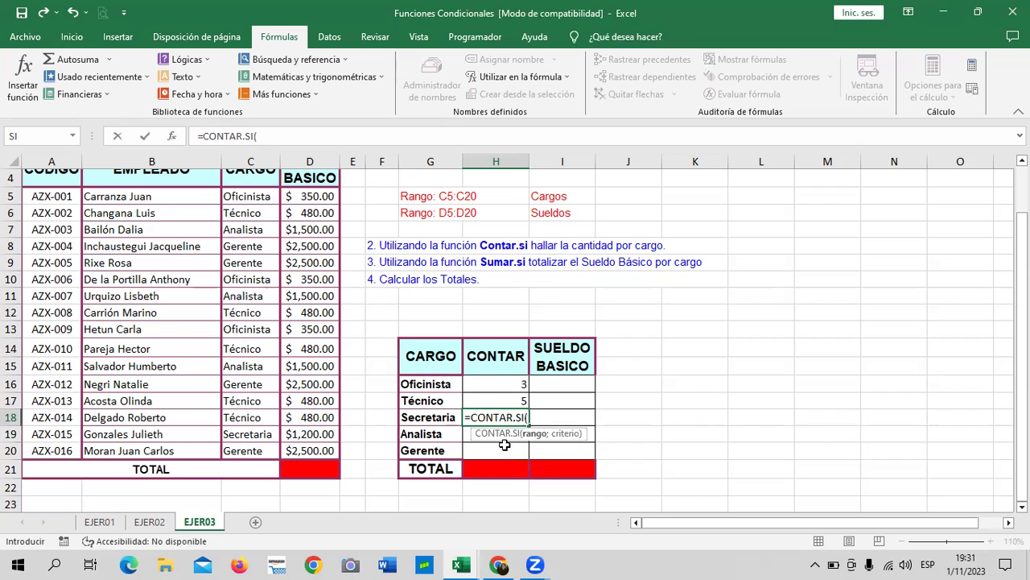
{"action": "type", "text": "C"}
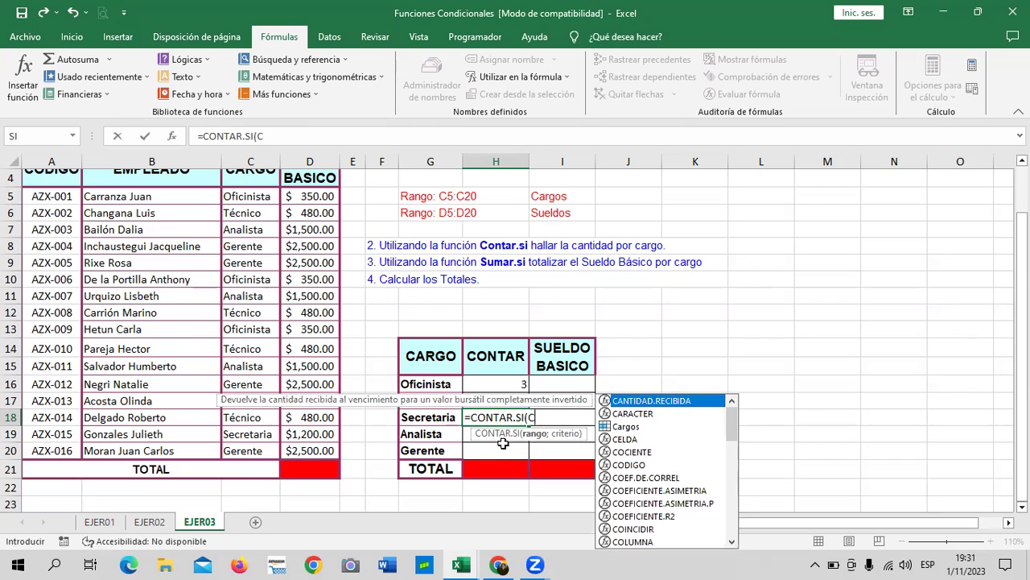
{"action": "type", "text": "argos"}
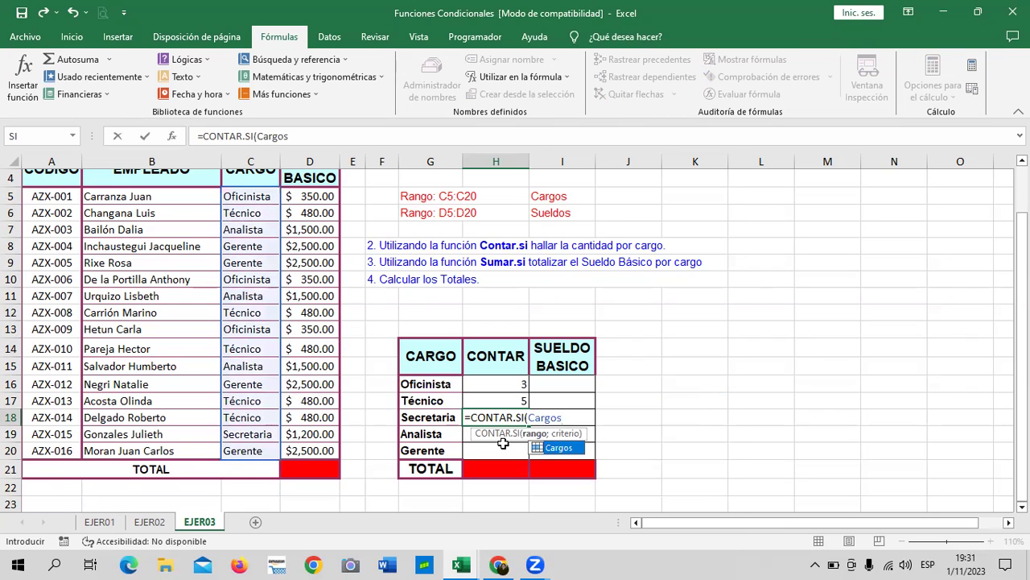
{"action": "type", "text": ";\""}
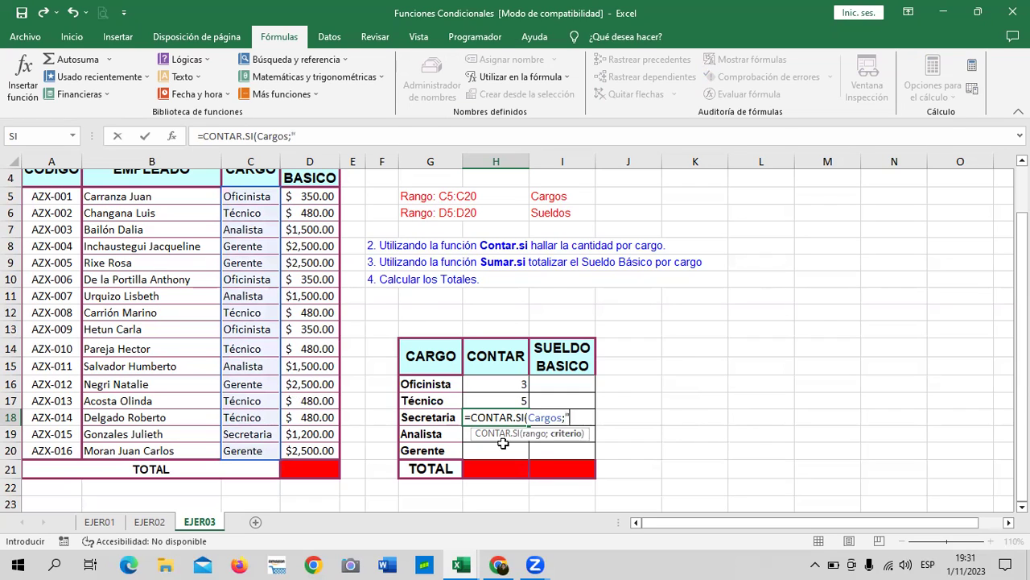
{"action": "type", "text": "Secretaria"}
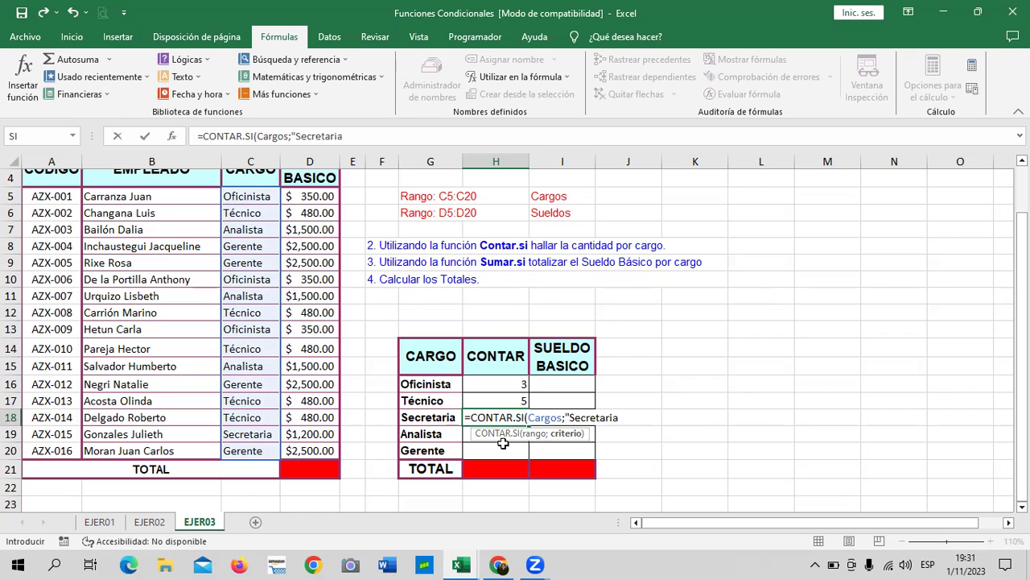
{"action": "type", "text": ")"}
{"action": "key", "text": "Return"}
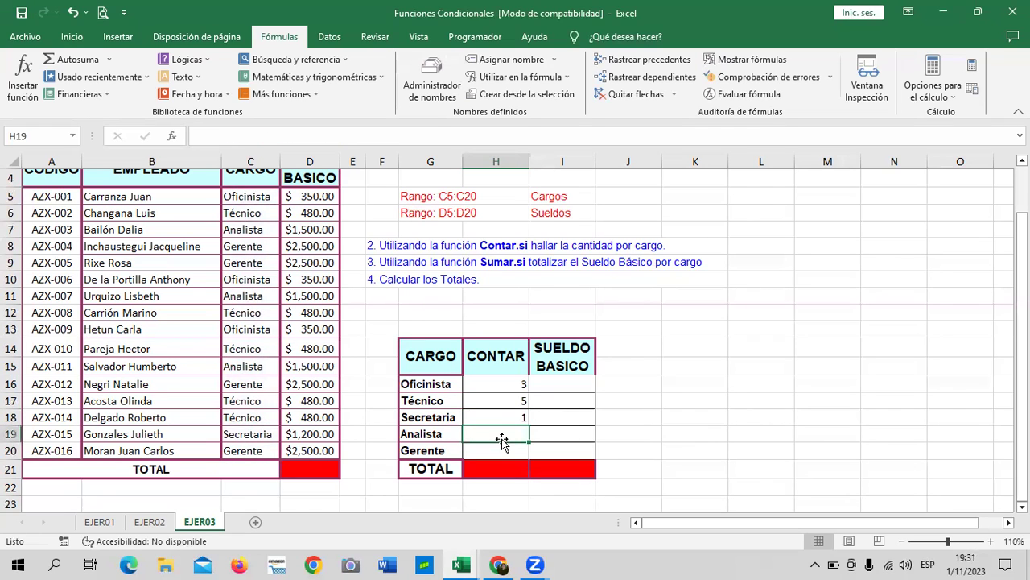
{"action": "left_click", "coordinate": [259, 435]}
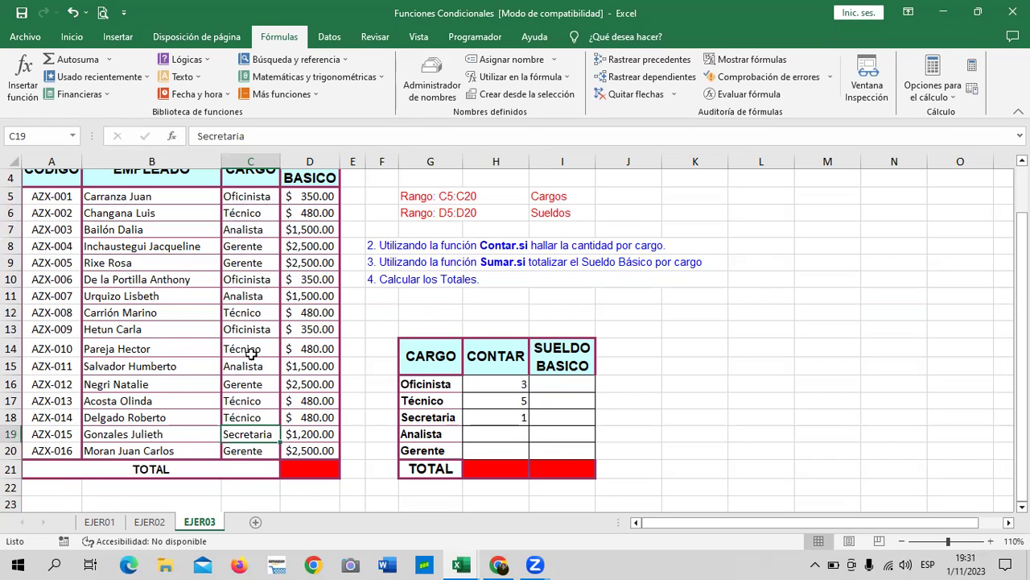
{"action": "left_click", "coordinate": [491, 434]}
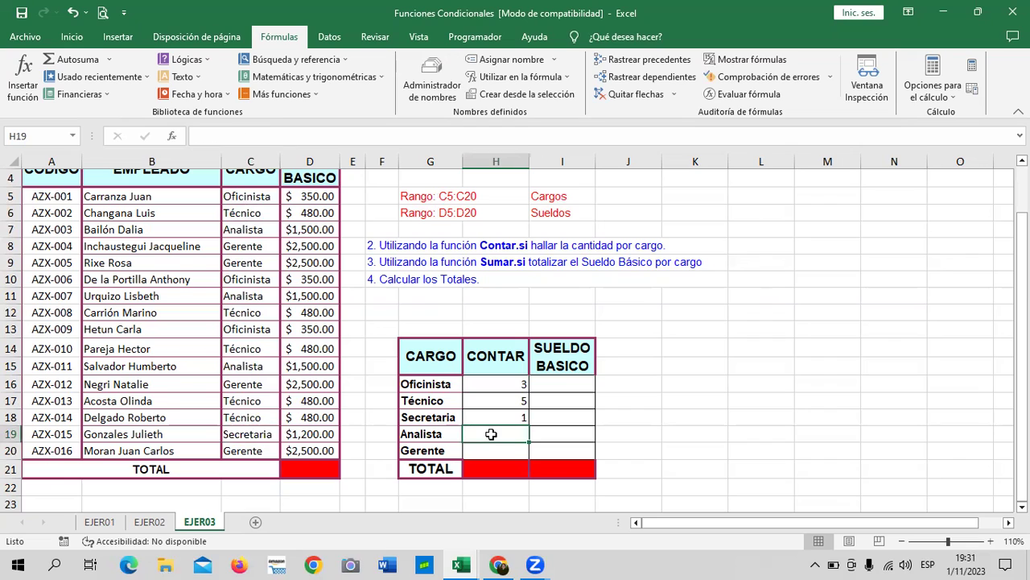
{"action": "left_click", "coordinate": [494, 417]}
{"action": "left_click", "coordinate": [493, 432]}
Enter =CONTAR.SI(Cargos;"Analista") in H19, fixing the range-name typo.
{"action": "type", "text": "=contar"}
{"action": "double_click", "coordinate": [506, 477]}
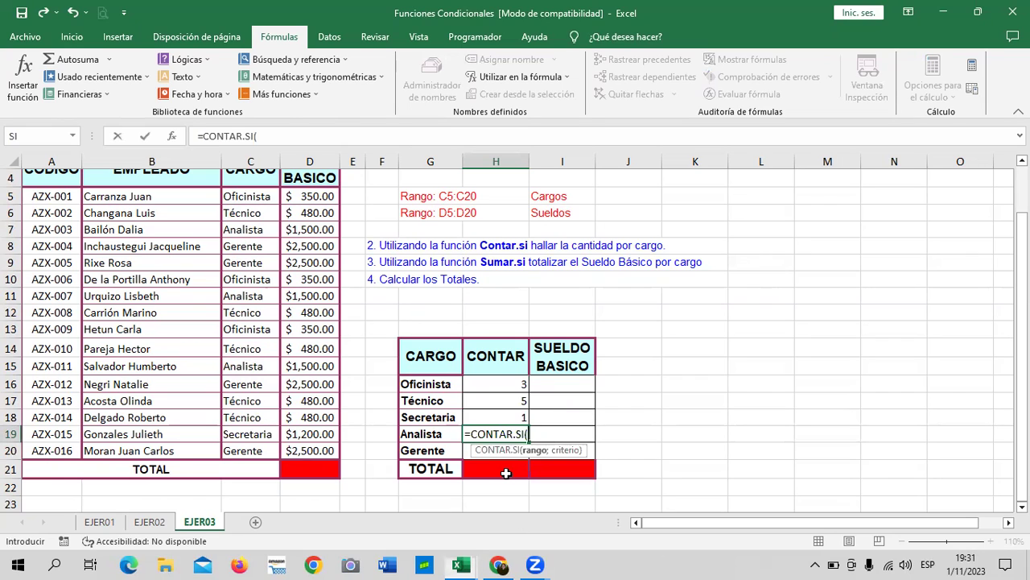
{"action": "type", "text": "Caargo"}
{"action": "key", "text": "BackSpace"}
{"action": "key", "text": "BackSpace"}
{"action": "key", "text": "BackSpace"}
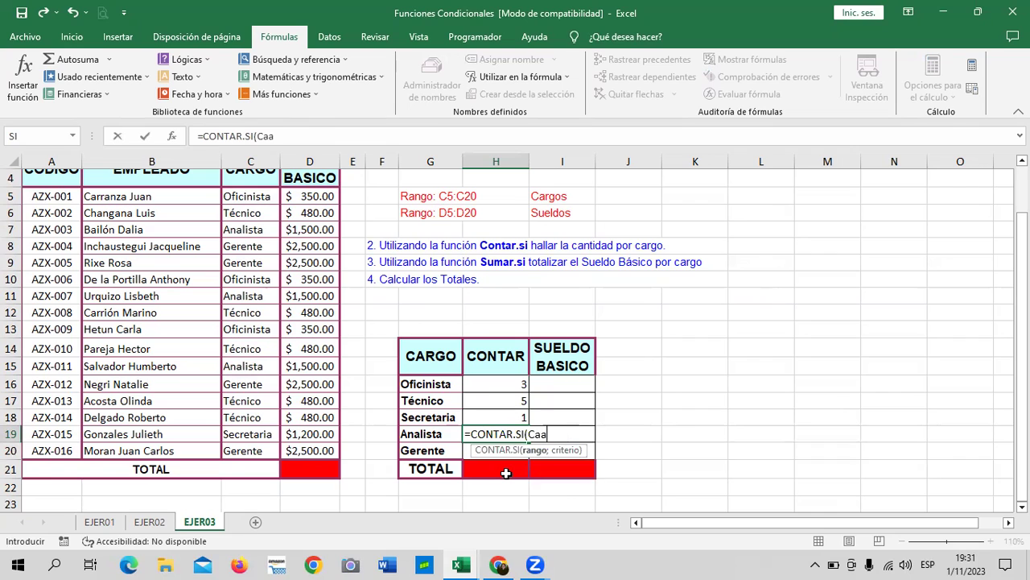
{"action": "key", "text": "BackSpace"}
{"action": "type", "text": "rgos"}
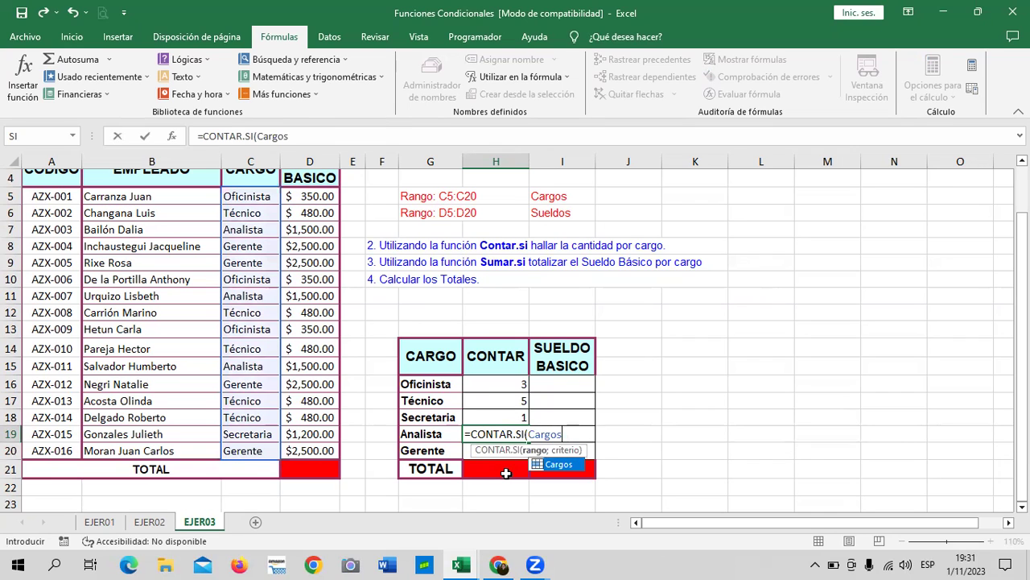
{"action": "type", "text": ";\""}
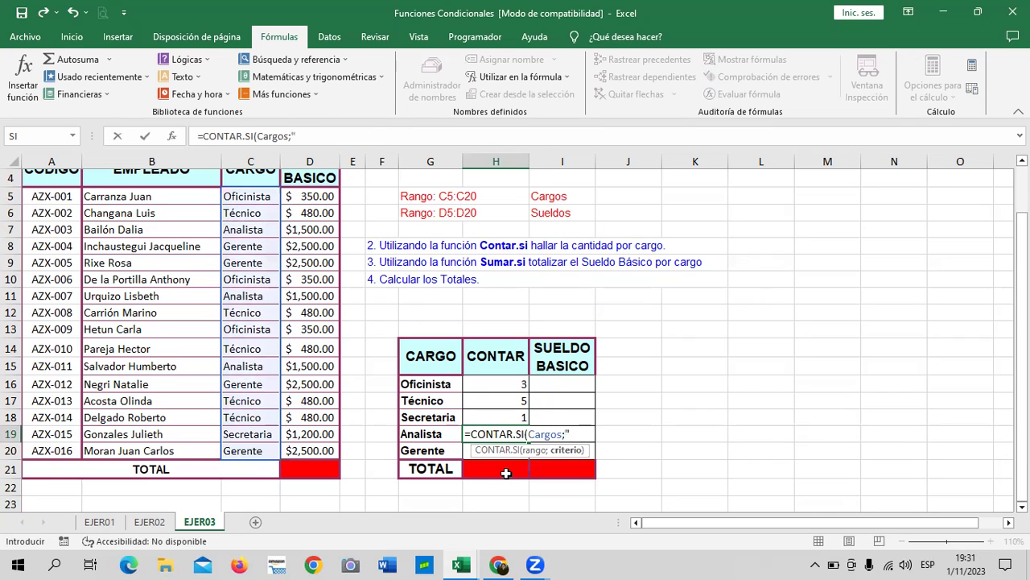
{"action": "type", "text": "Analista\")"}
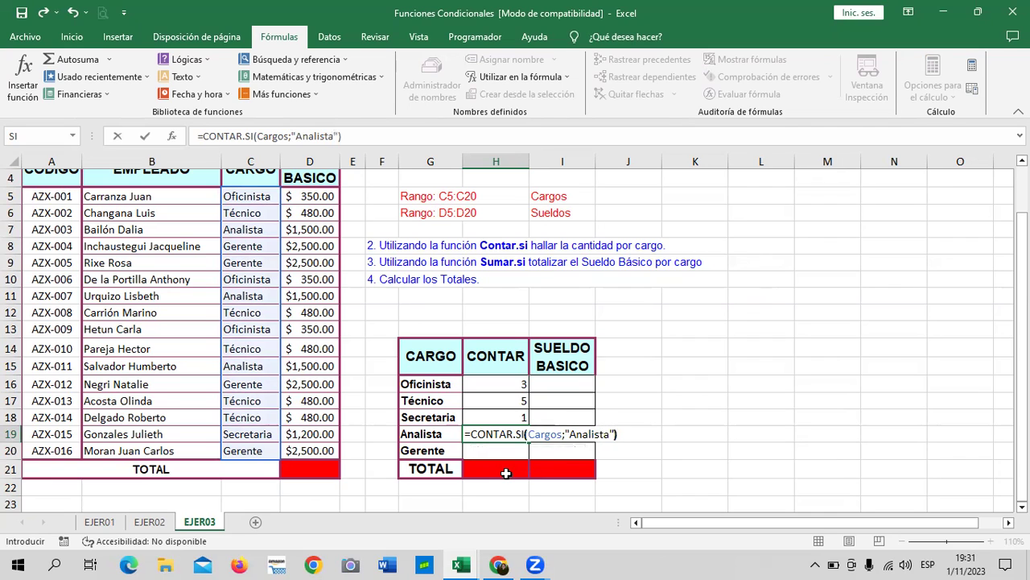
{"action": "key", "text": "Return"}
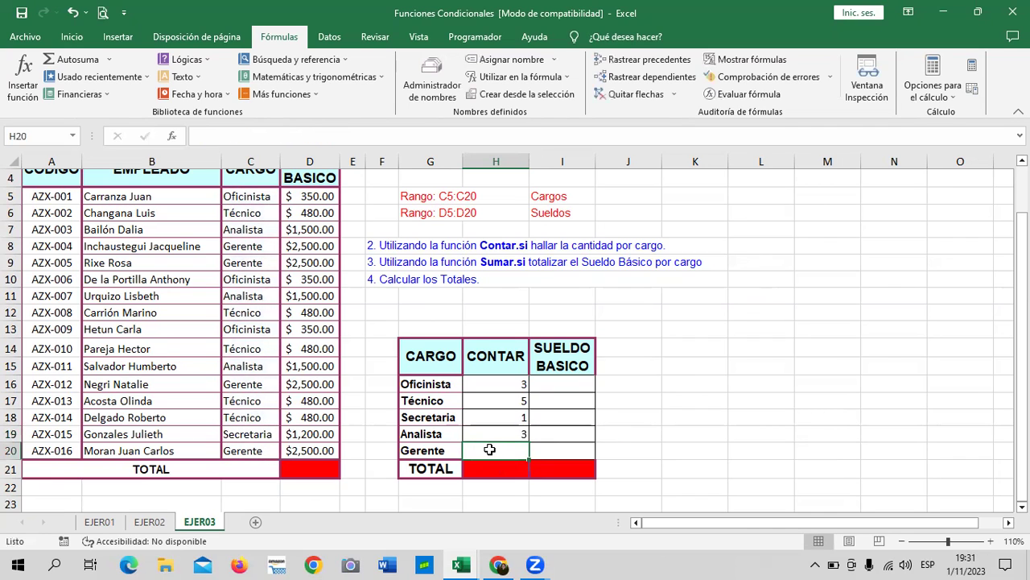
Enter =CONTAR.SI(Cargos;"Gerente") in H20 to count the Gerente employees.
{"action": "type", "text": "=COnta"}
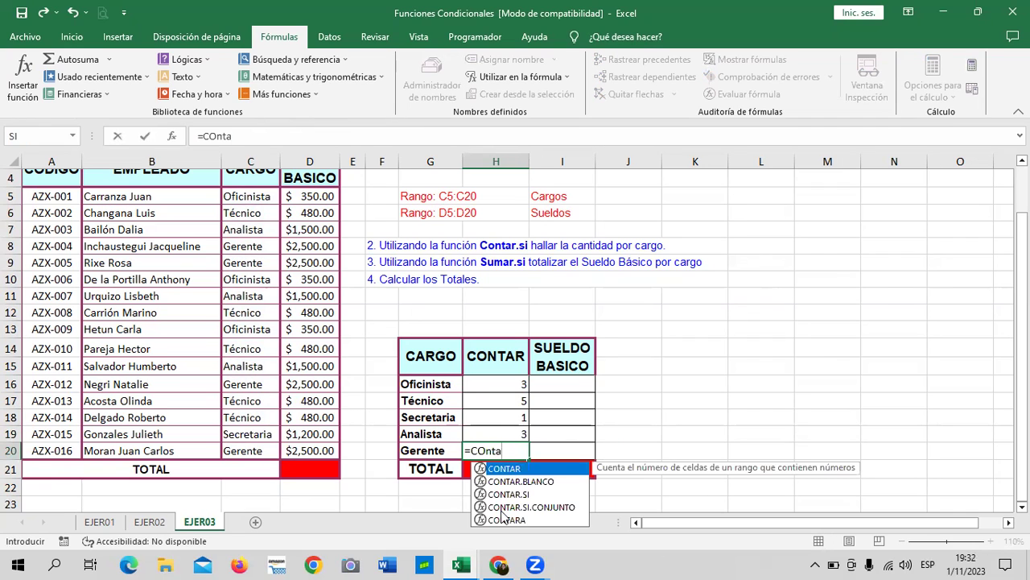
{"action": "double_click", "coordinate": [504, 494]}
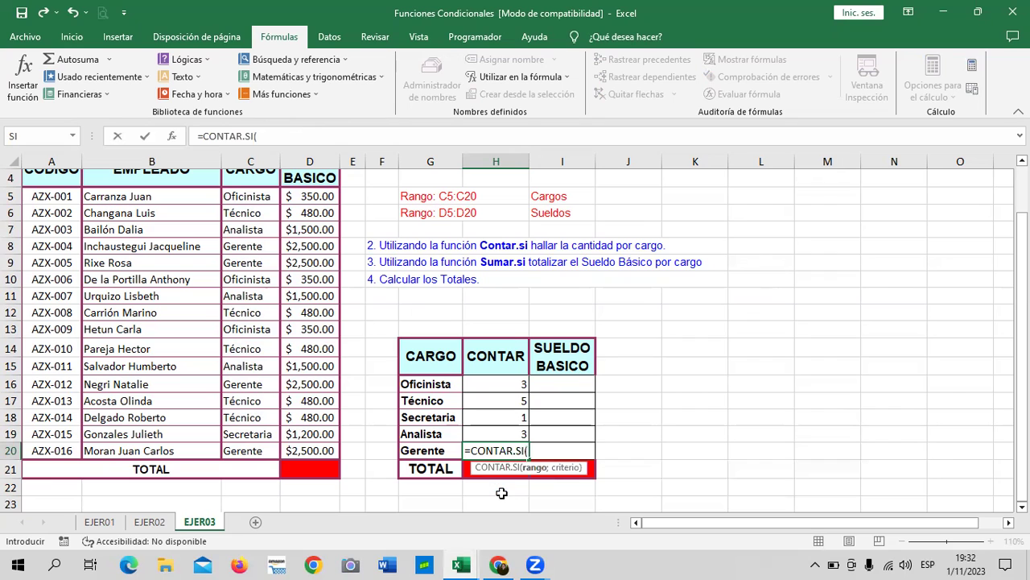
{"action": "type", "text": "Cargos"}
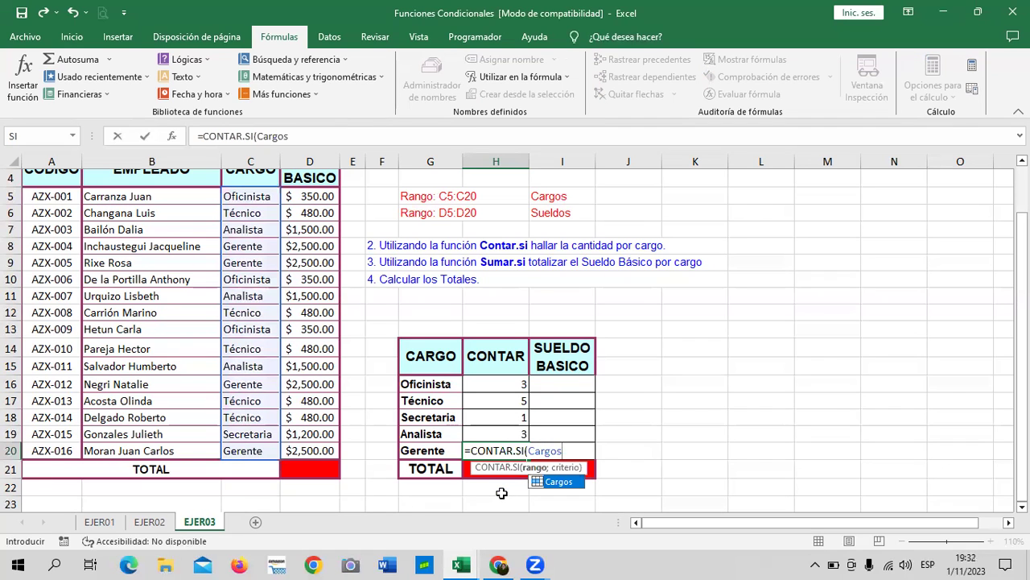
{"action": "type", "text": ";\""}
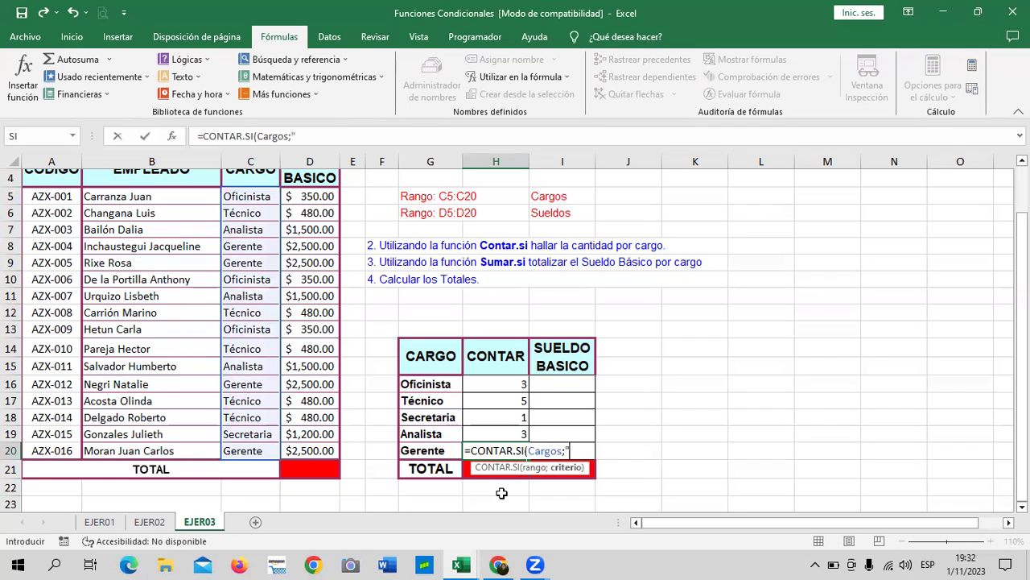
{"action": "type", "text": "Gerente"}
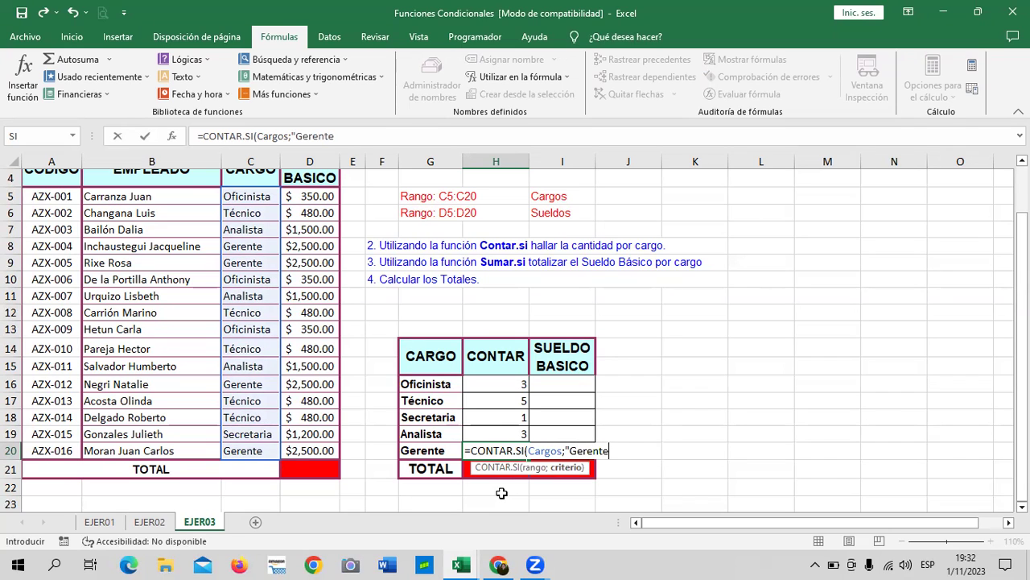
{"action": "type", "text": "\")"}
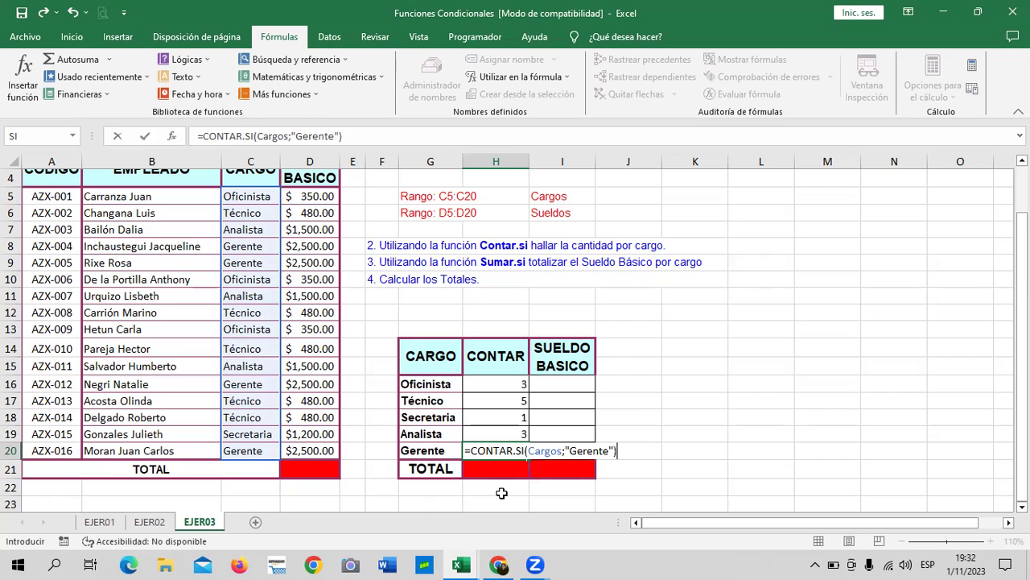
{"action": "key", "text": "Return"}
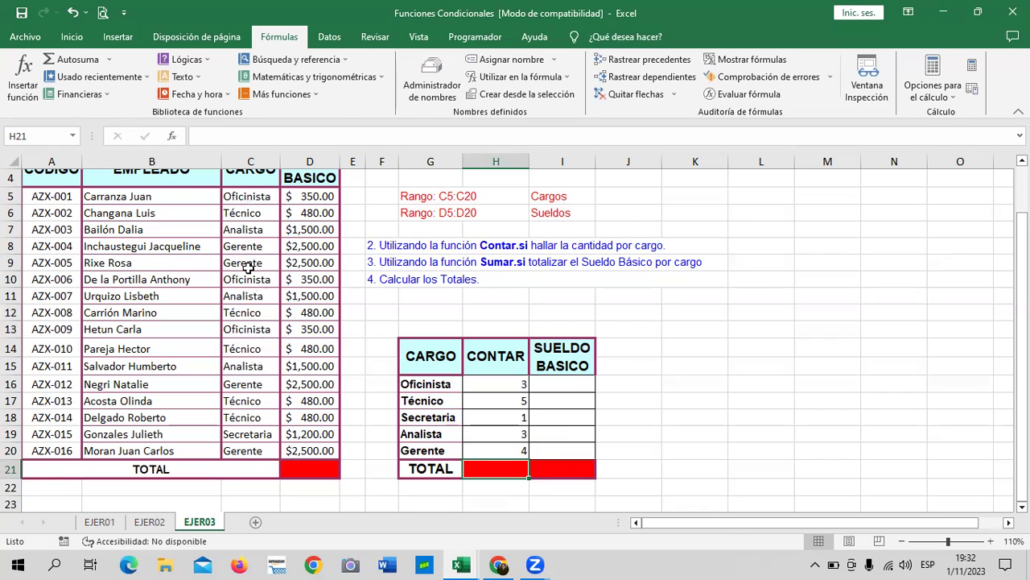
{"action": "left_click", "coordinate": [508, 384]}
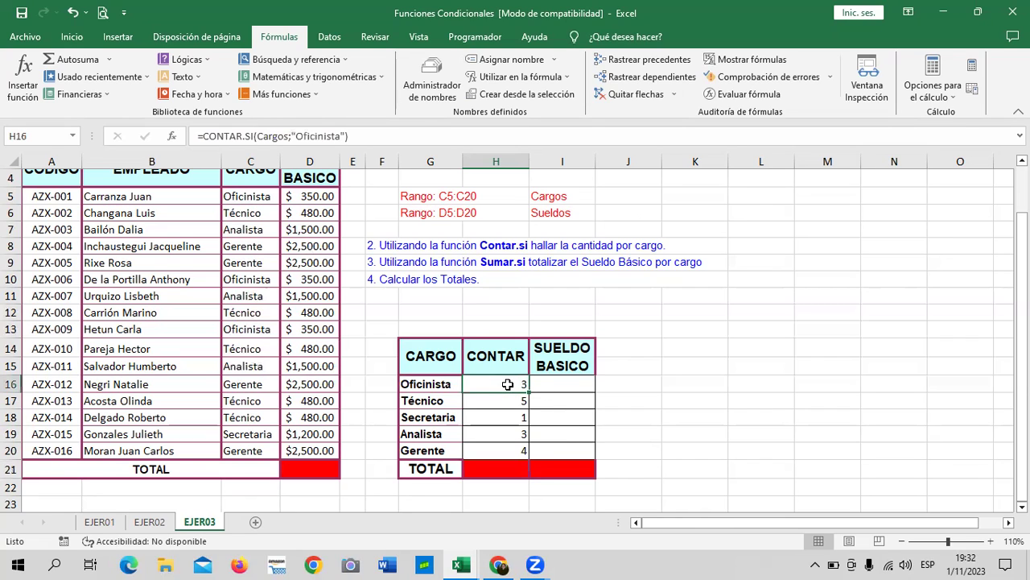
{"action": "left_click", "coordinate": [489, 418]}
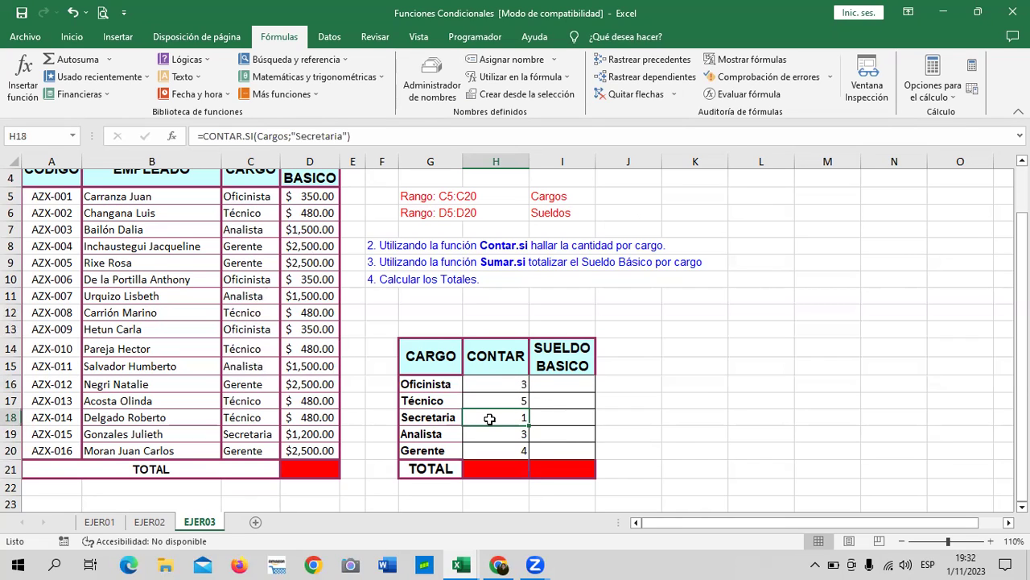
{"action": "left_click", "coordinate": [486, 451]}
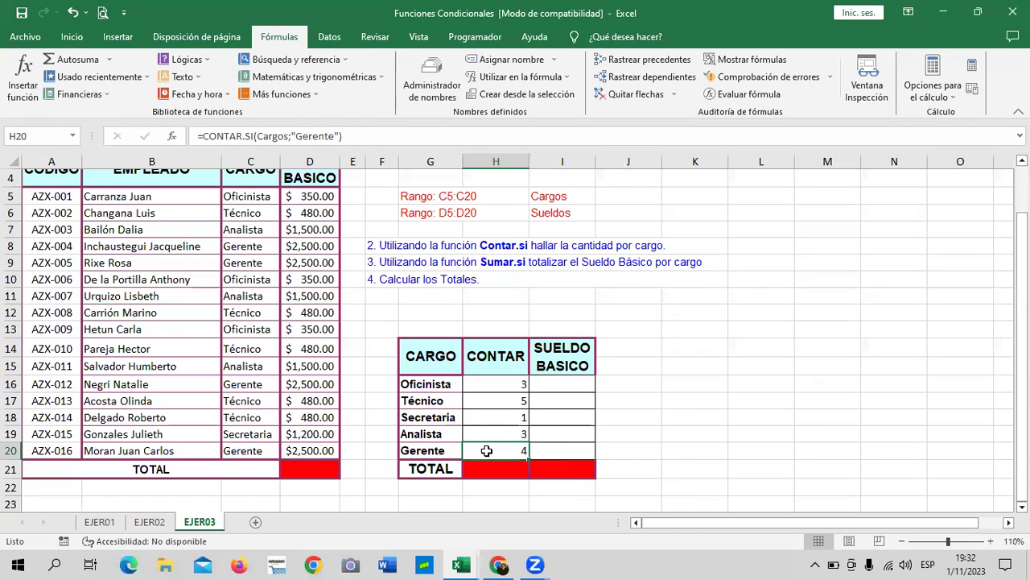
{"action": "left_click", "coordinate": [502, 384]}
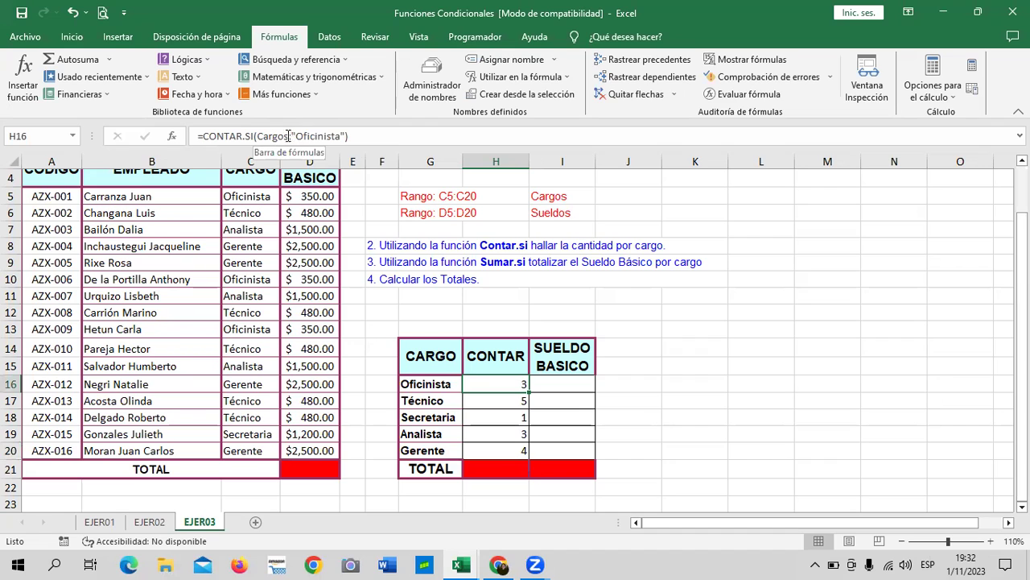
{"action": "left_click", "coordinate": [290, 136]}
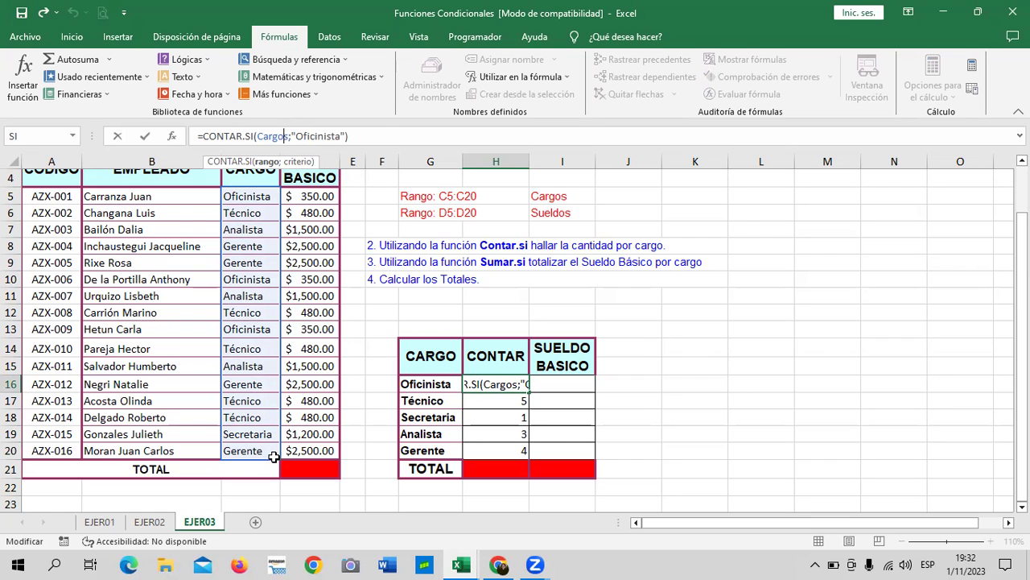
{"action": "left_click", "coordinate": [420, 136]}
{"action": "key", "text": "Return"}
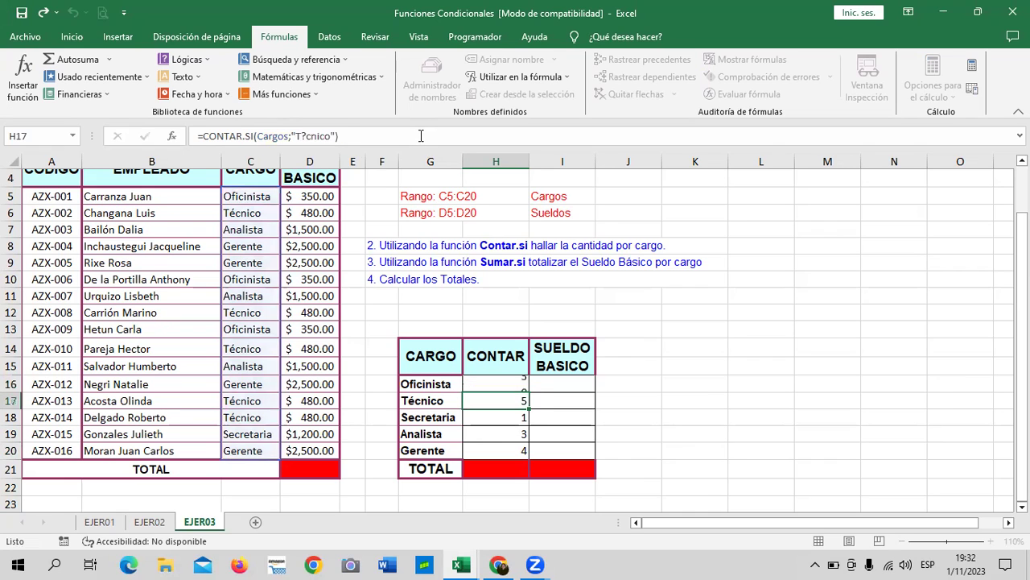
{"action": "left_click", "coordinate": [565, 383]}
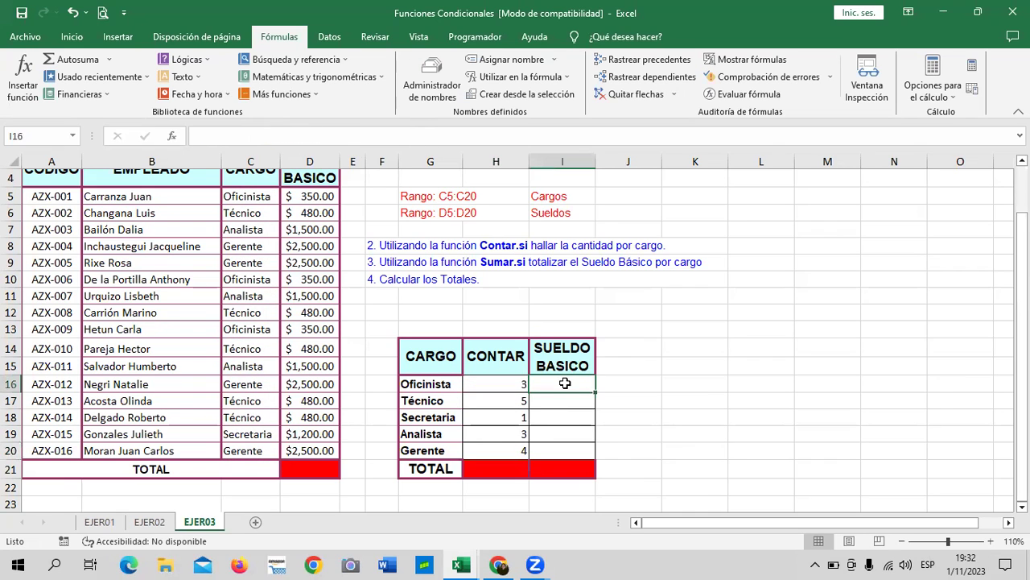
Enter =SUMAR.SI(Cargos;"Oficinista";Sueldos) in I16, returning 1050, then select I16:I20.
{"action": "type", "text": "=sum"}
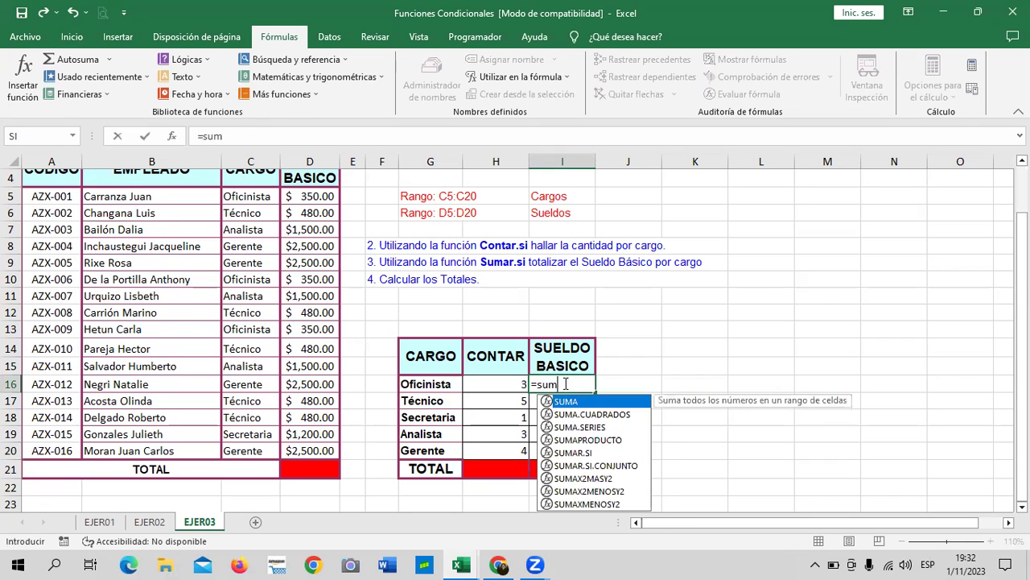
{"action": "type", "text": "ar"}
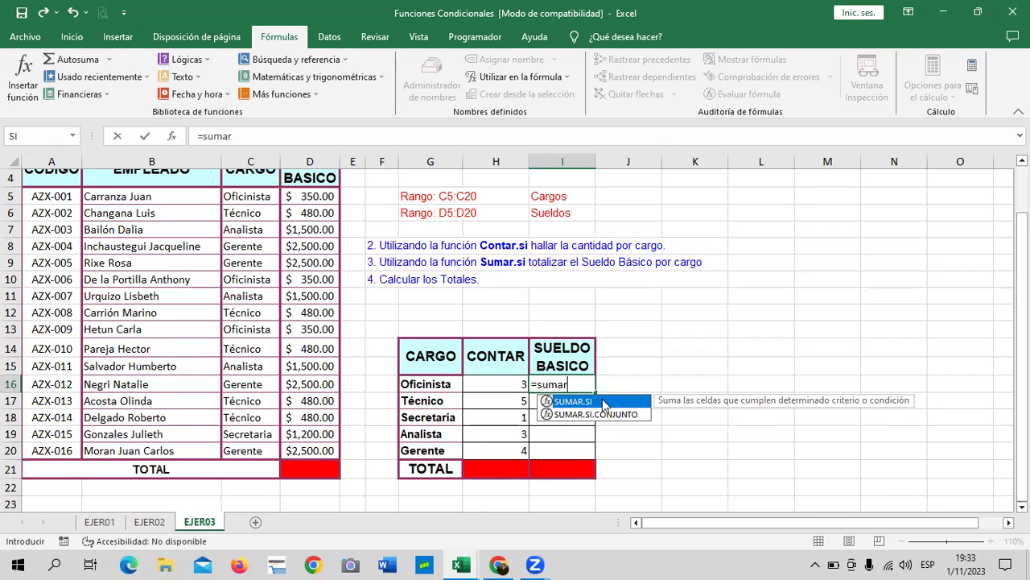
{"action": "double_click", "coordinate": [602, 400]}
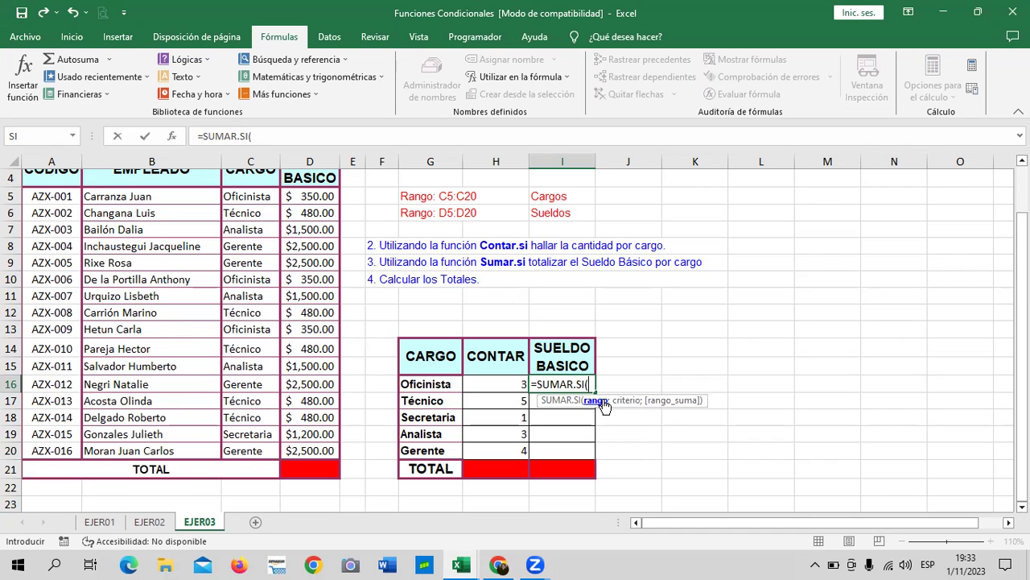
{"action": "type", "text": "CArgos"}
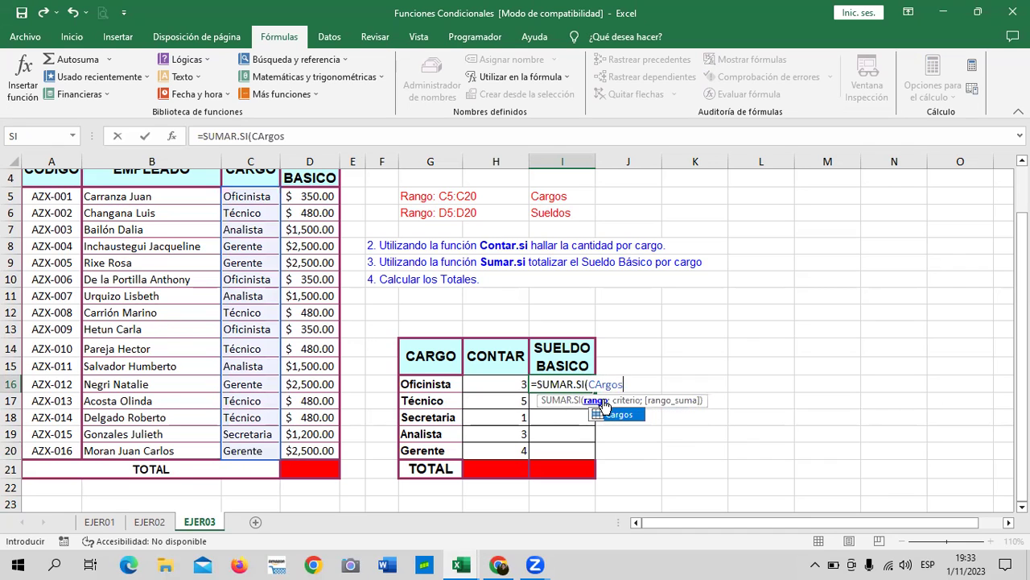
{"action": "key", "text": "BackSpace"}
{"action": "key", "text": "BackSpace"}
{"action": "key", "text": "BackSpace"}
{"action": "key", "text": "BackSpace"}
{"action": "type", "text": "argaos"}
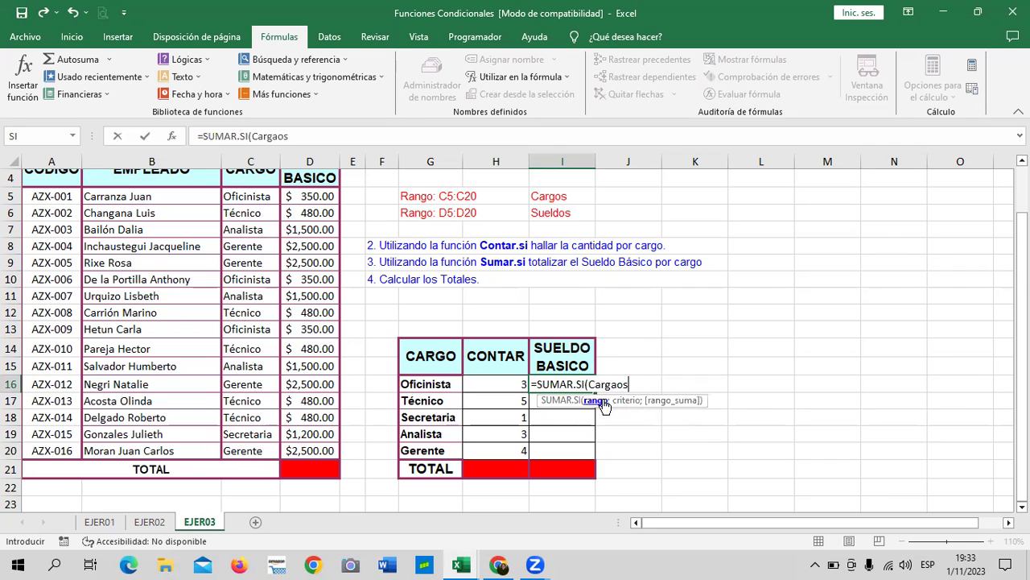
{"action": "key", "text": "BackSpace"}
{"action": "key", "text": "BackSpace"}
{"action": "key", "text": "BackSpace"}
{"action": "type", "text": "os;\""}
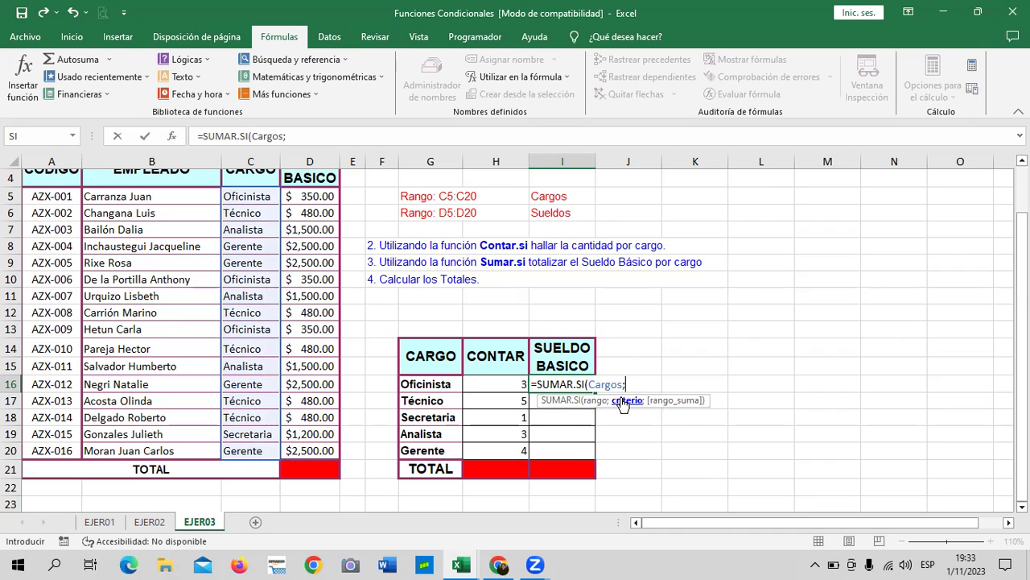
{"action": "type", "text": "Ofici"}
{"action": "type", "text": "nista"}
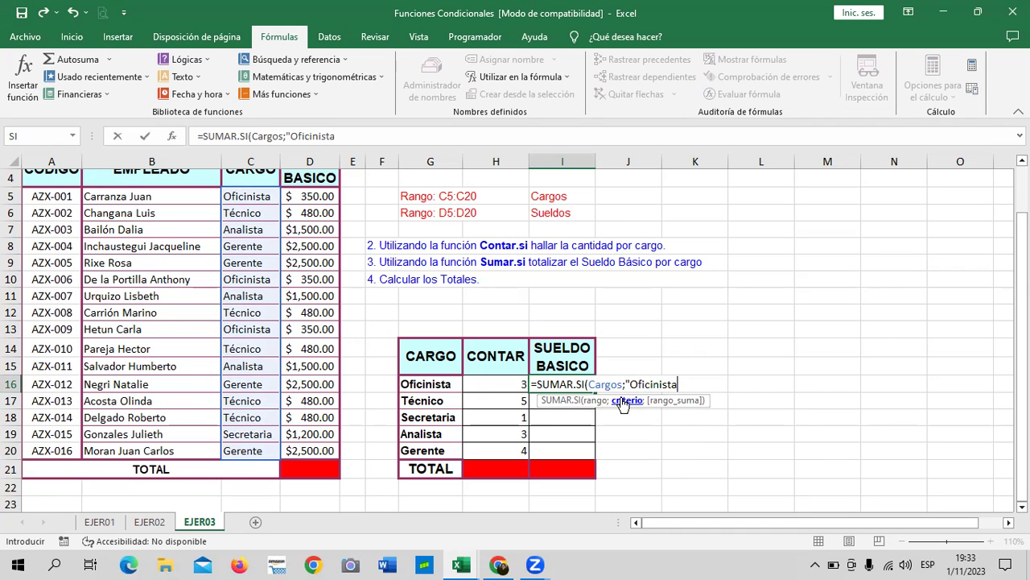
{"action": "type", "text": "\";"}
{"action": "type", "text": "Sueldos"}
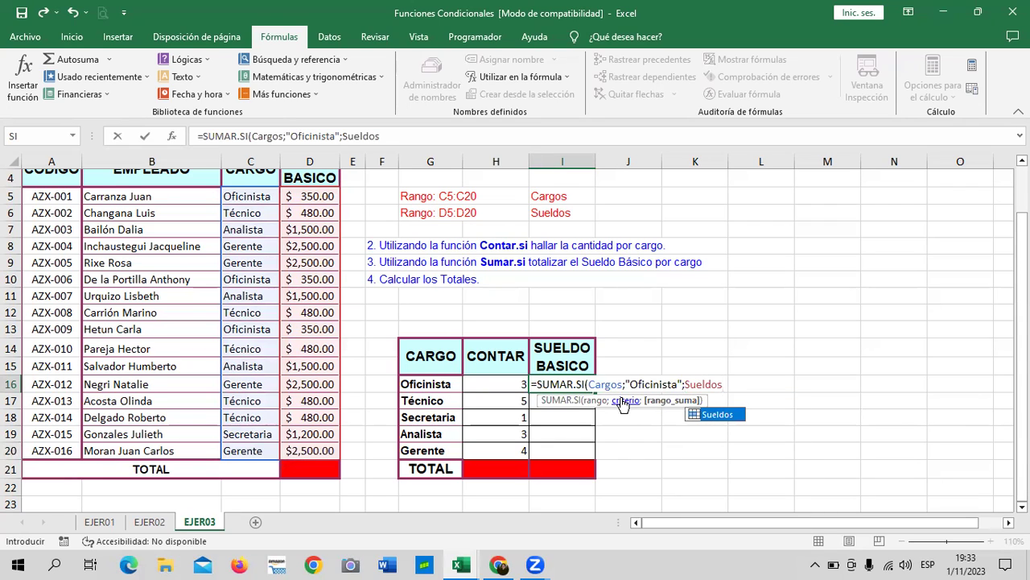
{"action": "type", "text": ")"}
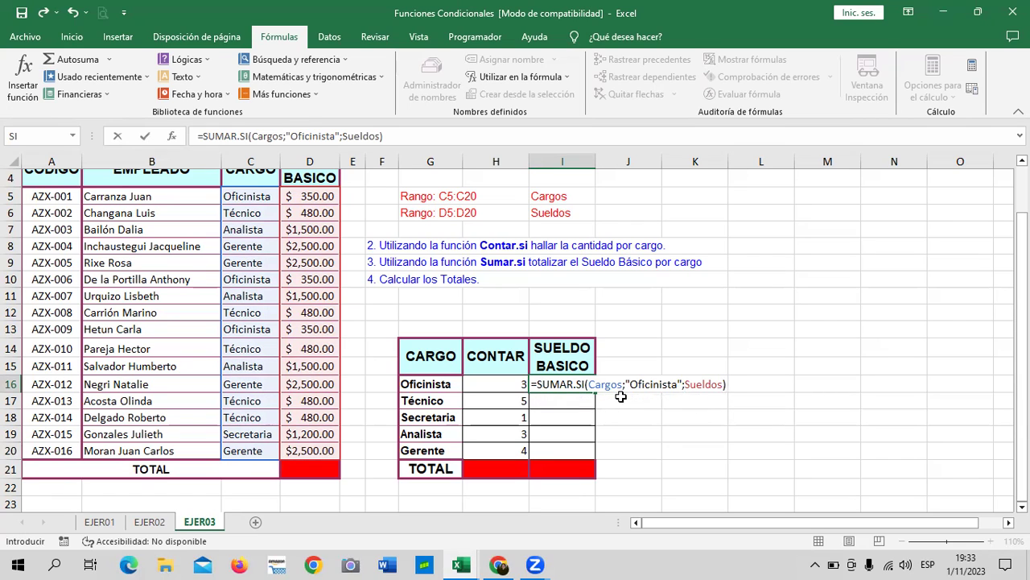
{"action": "key", "text": "Return"}
{"action": "left_click_drag", "start_coordinate": [581, 384], "coordinate": [570, 447]}
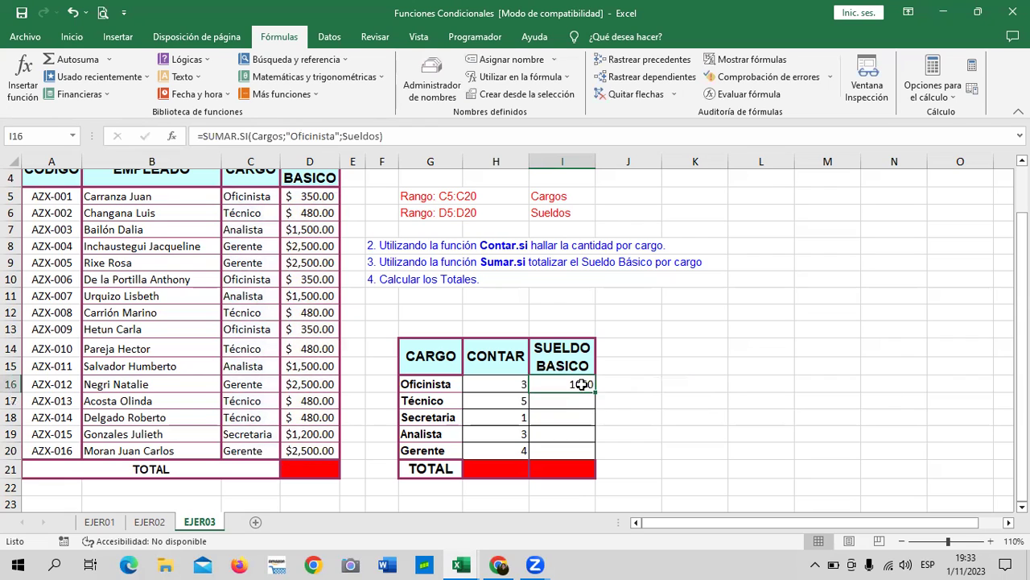
Apply the $ Español (El Salvador) accounting format to I16:I20, then reselect I16.
{"action": "left_click", "coordinate": [71, 37]}
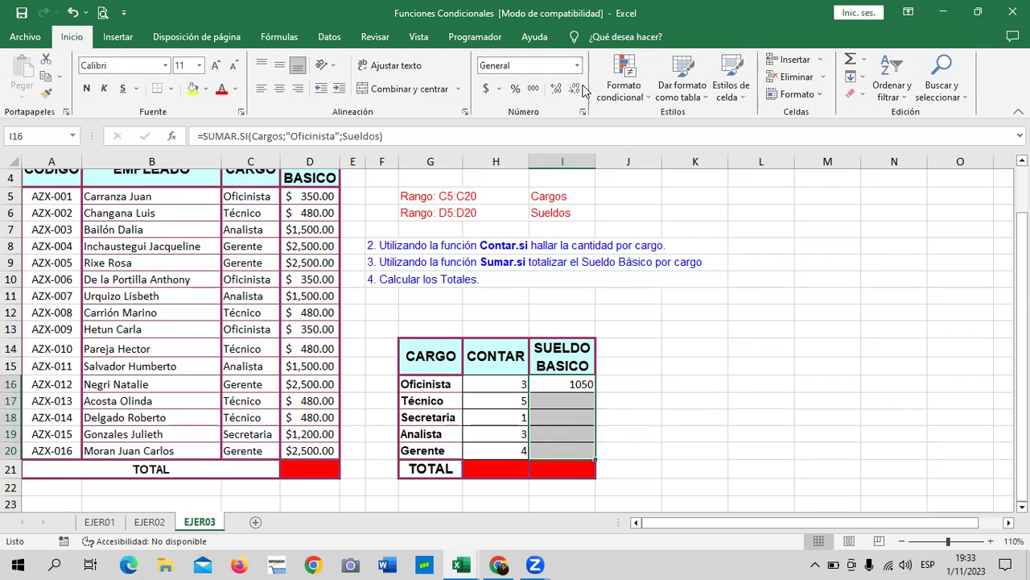
{"action": "left_click", "coordinate": [499, 89]}
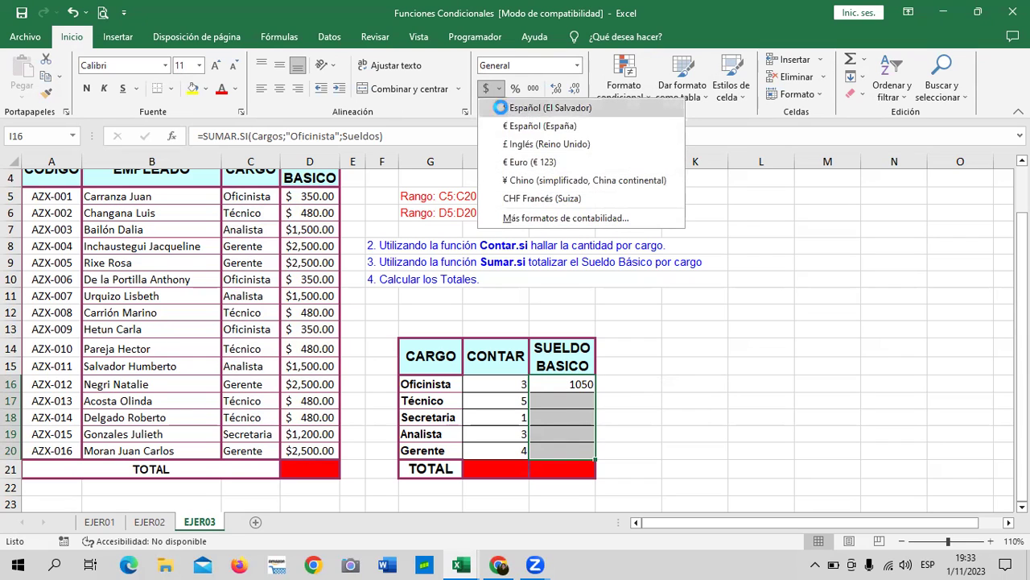
{"action": "left_click", "coordinate": [504, 108]}
{"action": "left_click", "coordinate": [720, 374]}
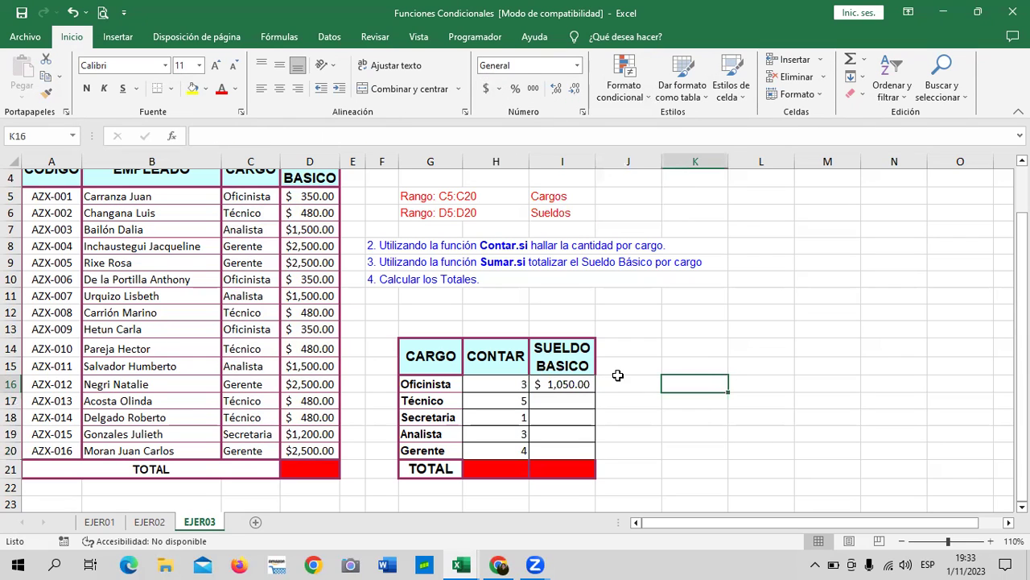
{"action": "left_click", "coordinate": [570, 387]}
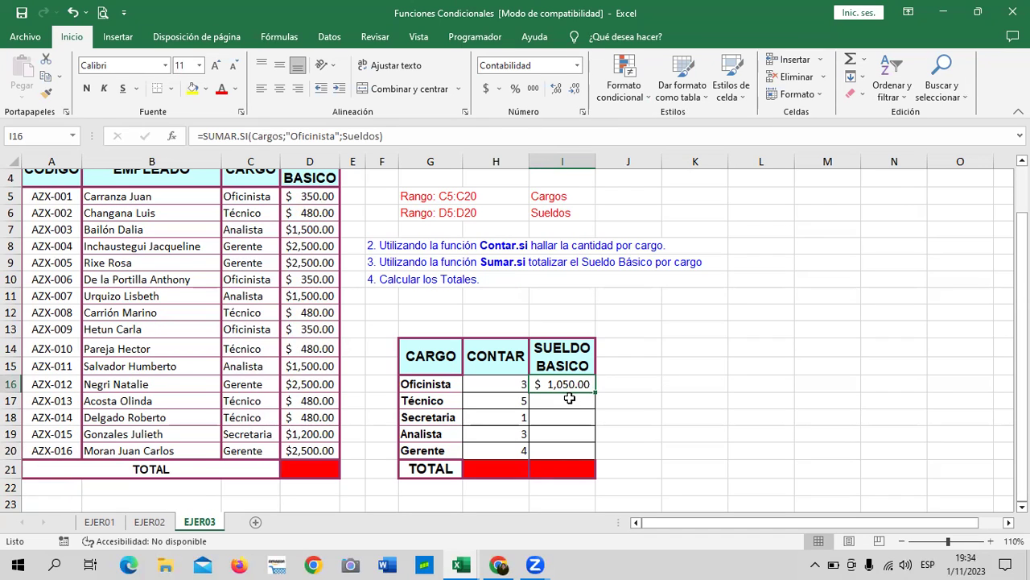
Enter =SUMAR.SI(cargos;"T?cnico";sueldos) in I17 to total Técnico salaries, giving $ 2,400.00.
{"action": "left_click", "coordinate": [569, 398]}
{"action": "type", "text": "="}
{"action": "type", "text": "c"}
{"action": "key", "text": "BackSpace"}
{"action": "type", "text": "sumar"}
{"action": "double_click", "coordinate": [628, 418]}
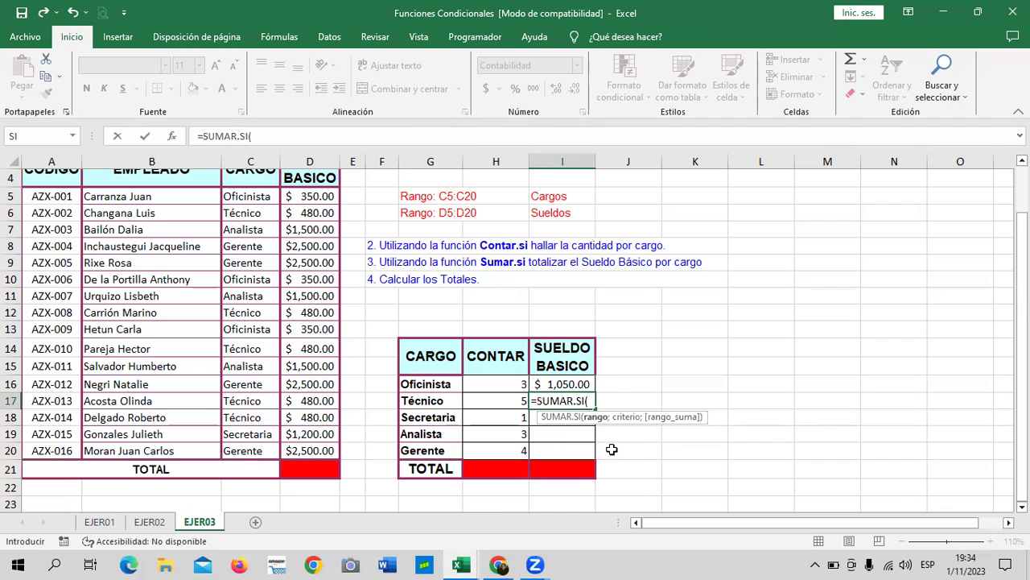
{"action": "type", "text": "cargos"}
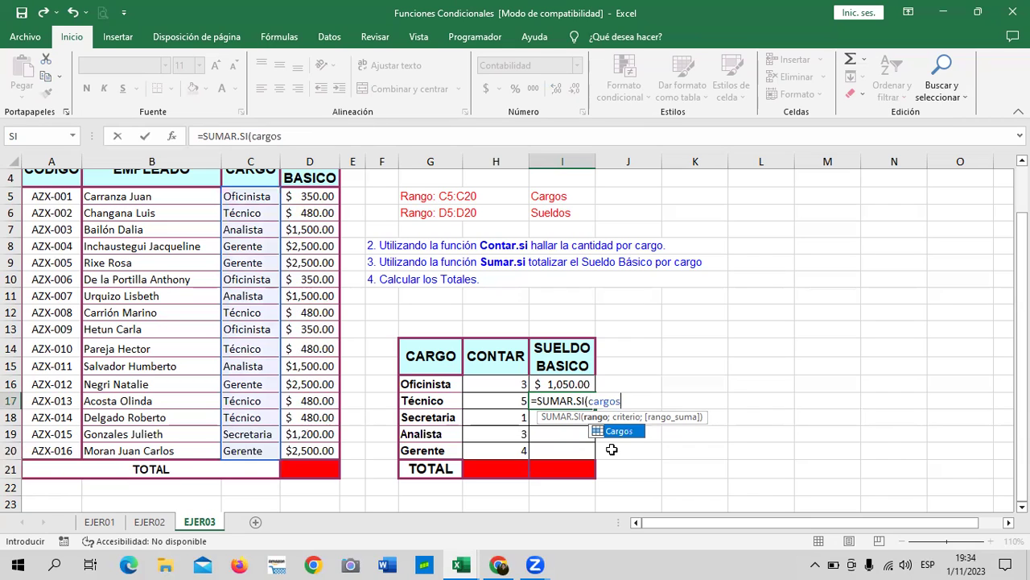
{"action": "type", "text": ";\""}
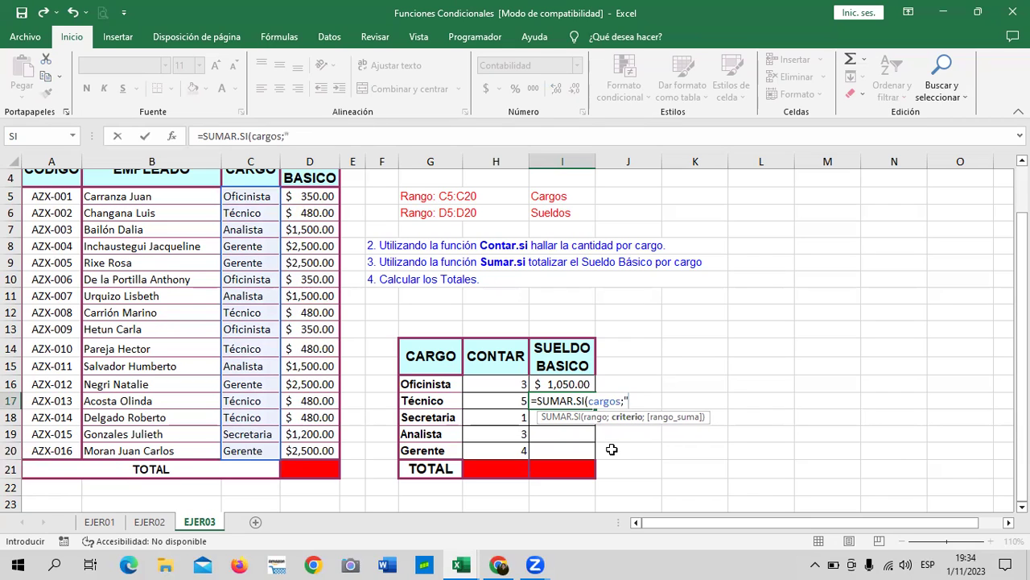
{"action": "type", "text": "T"}
{"action": "type", "text": "?"}
{"action": "type", "text": "cni"}
{"action": "key", "text": "BackSpace"}
{"action": "key", "text": "BackSpace"}
{"action": "key", "text": "BackSpace"}
{"action": "type", "text": "cnico"}
{"action": "type", "text": "\""}
{"action": "type", "text": ";"}
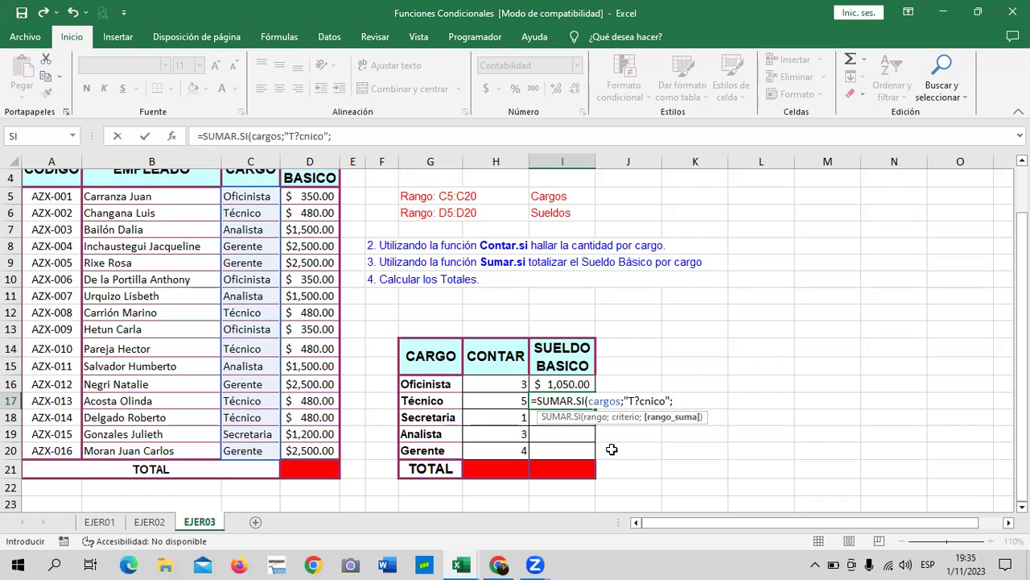
{"action": "type", "text": "sueldos"}
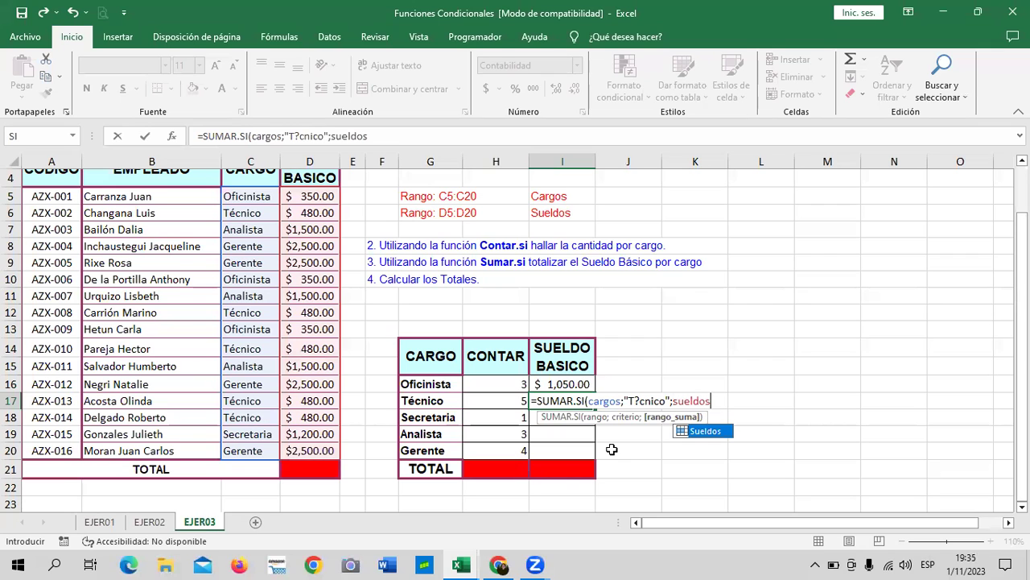
{"action": "type", "text": ")"}
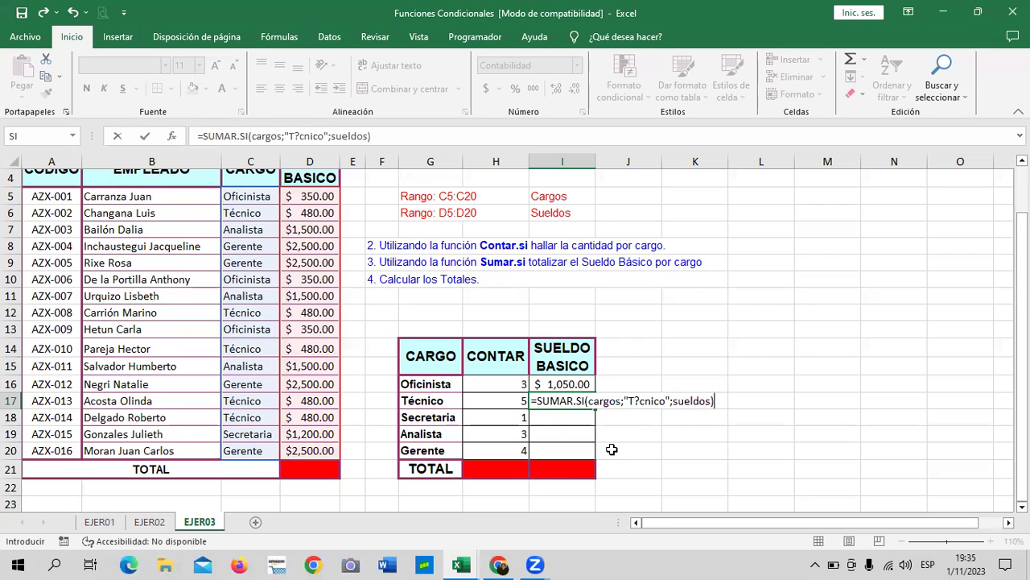
{"action": "key", "text": "Return"}
{"action": "left_click", "coordinate": [569, 401]}
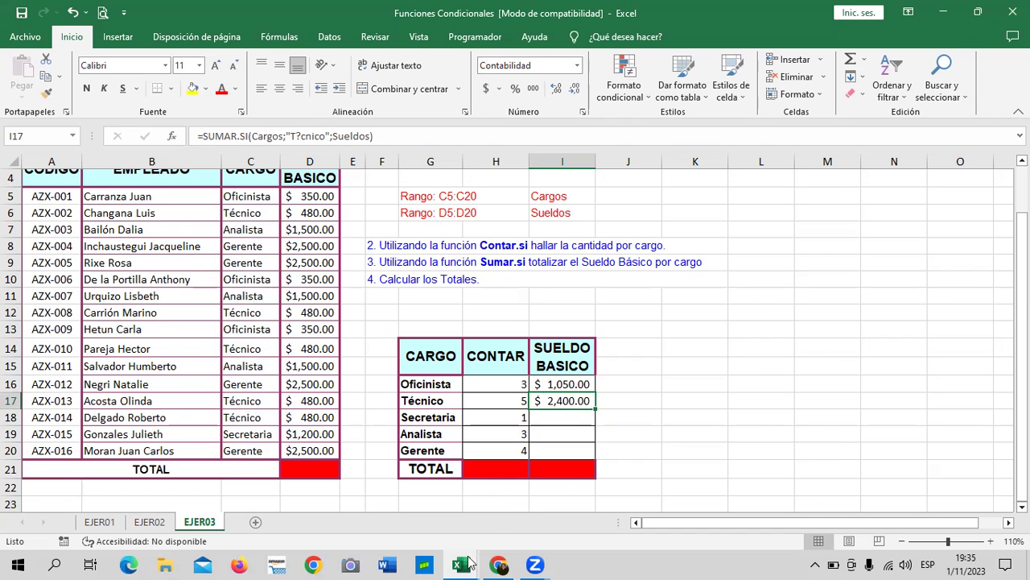
In the Función SUMAR.SI workbook, fill the viernes total in I10 down to I11:I12.
{"action": "mouse_move", "coordinate": [467, 563]}
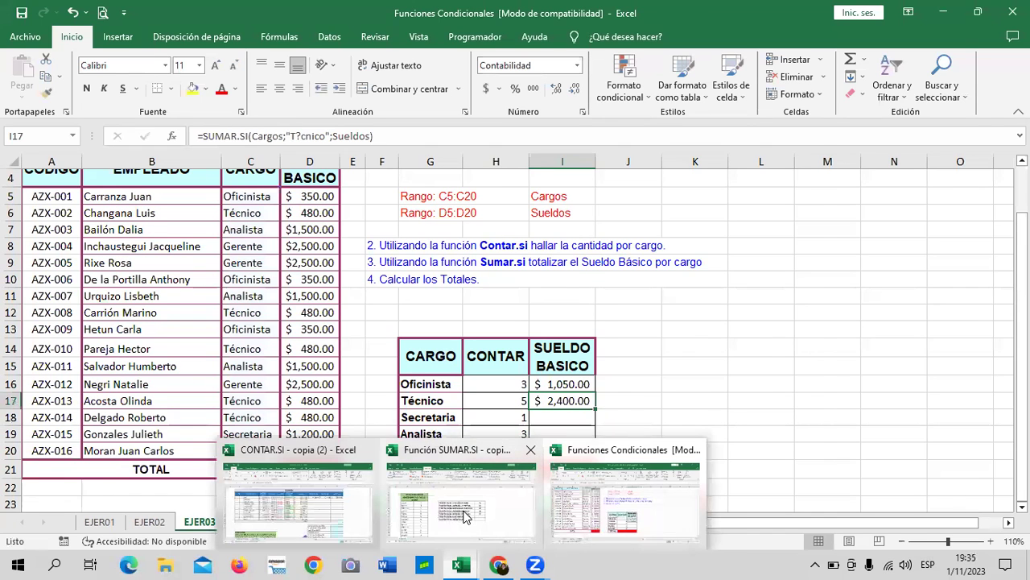
{"action": "left_click", "coordinate": [465, 516]}
{"action": "left_click", "coordinate": [637, 351]}
{"action": "left_click_drag", "start_coordinate": [679, 359], "coordinate": [678, 394]}
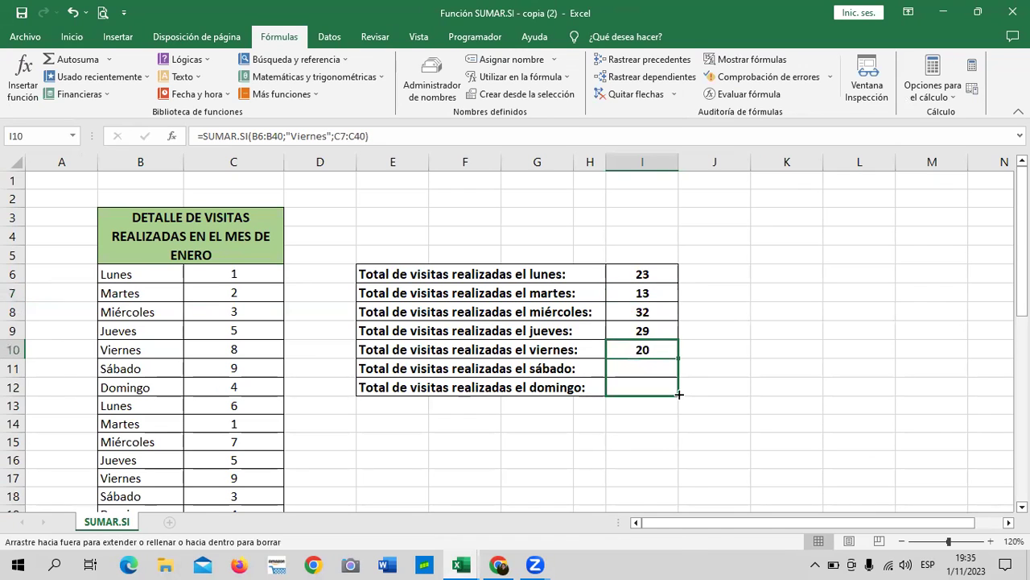
{"action": "left_click", "coordinate": [684, 374]}
Check the sábado, lunes and jueves total formulas, then return to Funciones Condicionales.
{"action": "left_click", "coordinate": [646, 369]}
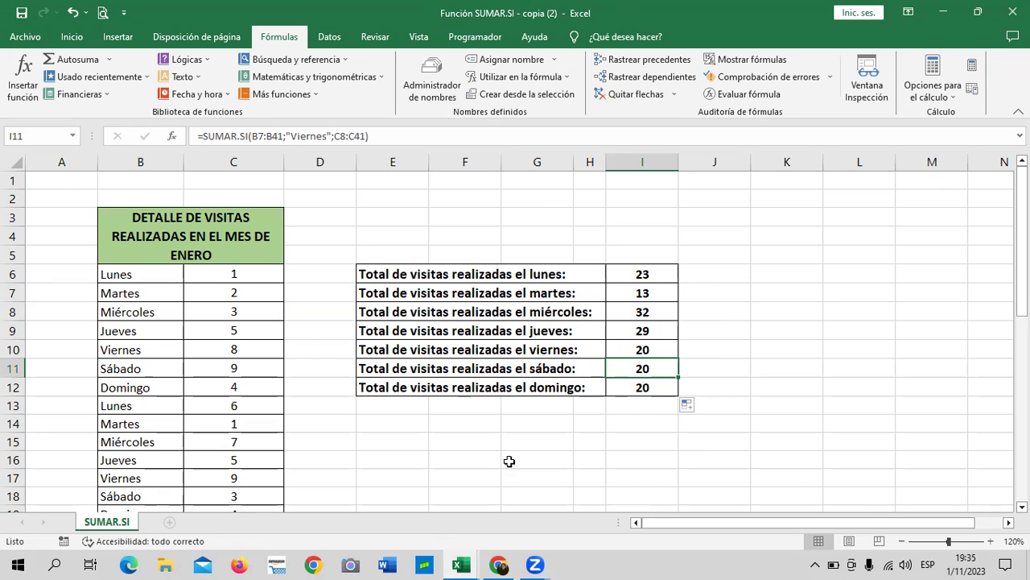
{"action": "left_click", "coordinate": [152, 276]}
{"action": "left_click", "coordinate": [644, 370]}
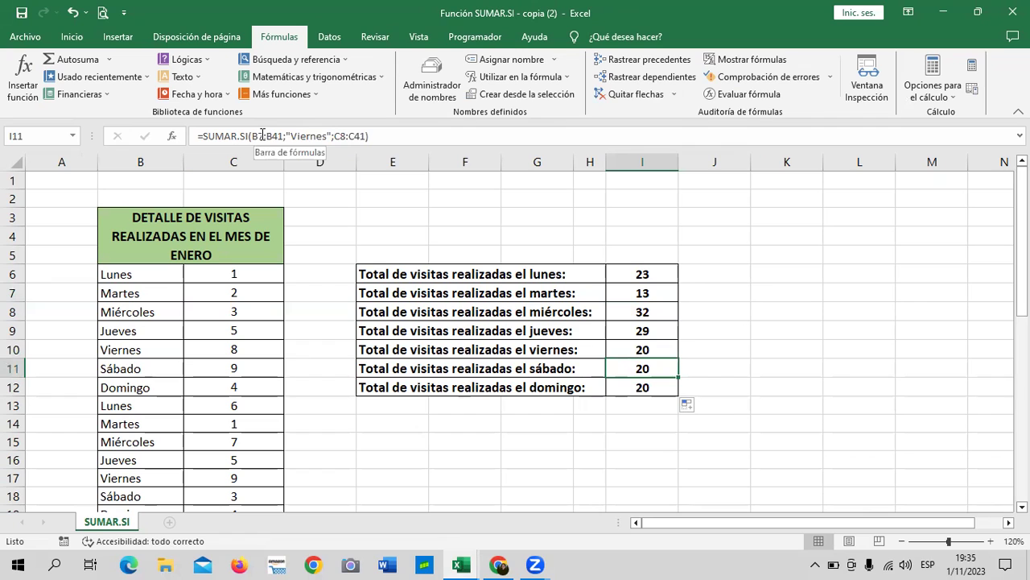
{"action": "left_click", "coordinate": [263, 136]}
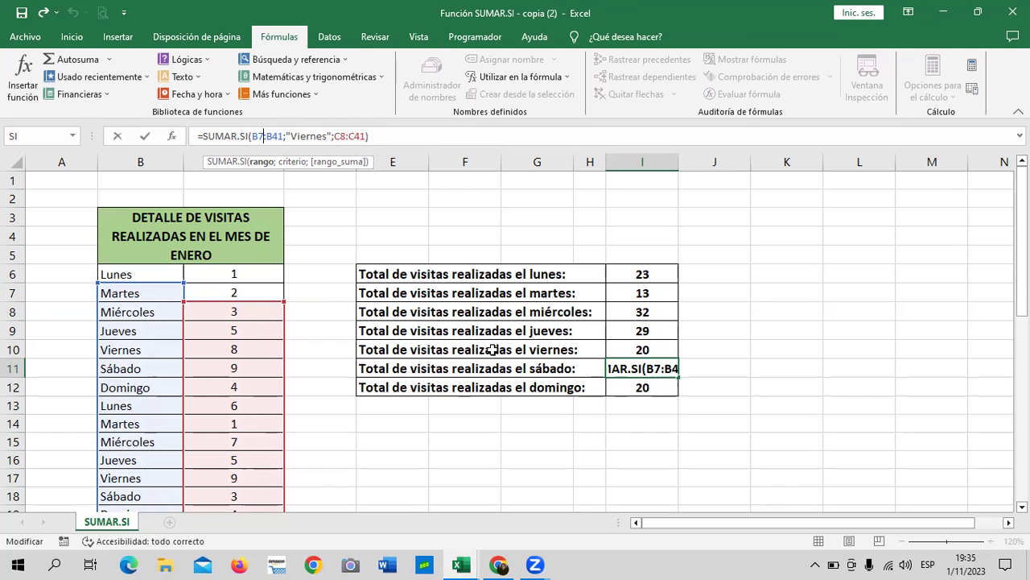
{"action": "key", "text": "Return"}
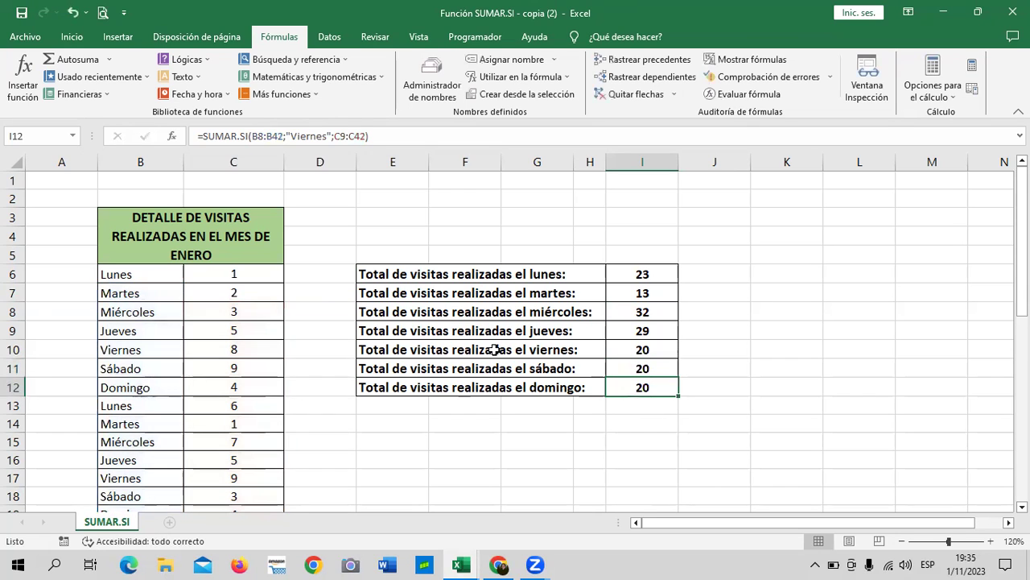
{"action": "left_click", "coordinate": [643, 274]}
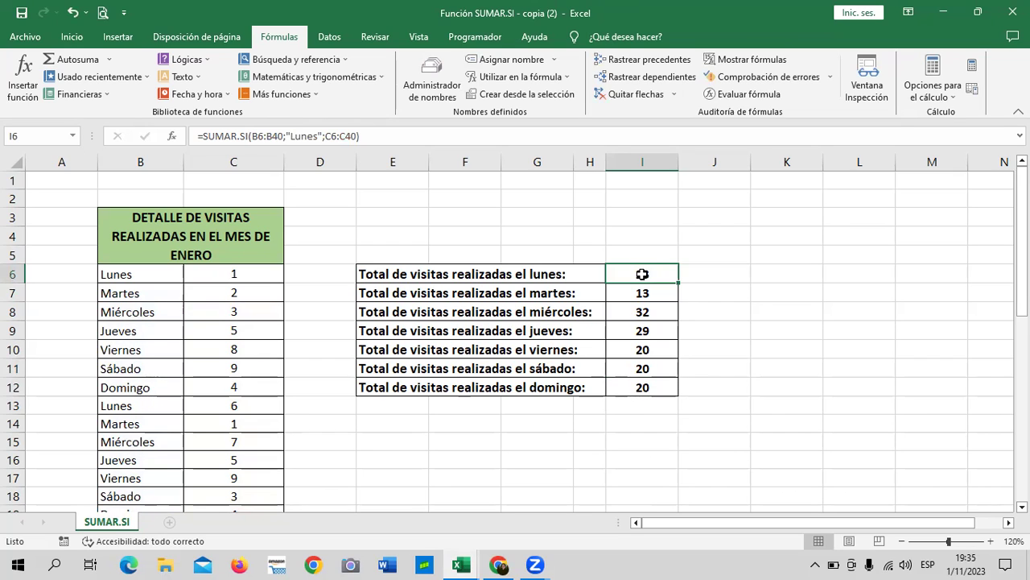
{"action": "left_click", "coordinate": [638, 332]}
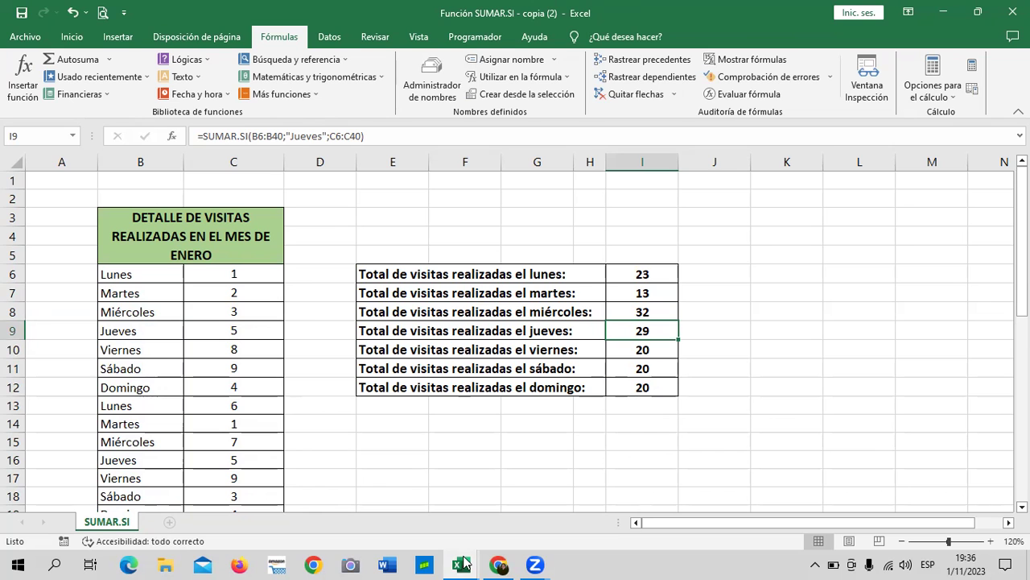
{"action": "mouse_move", "coordinate": [466, 562]}
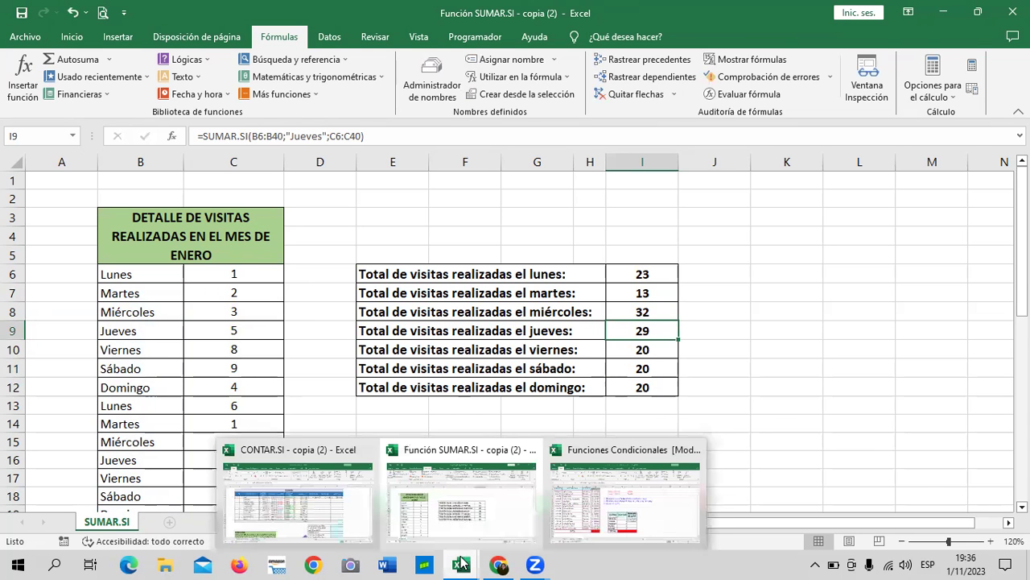
{"action": "left_click", "coordinate": [661, 518]}
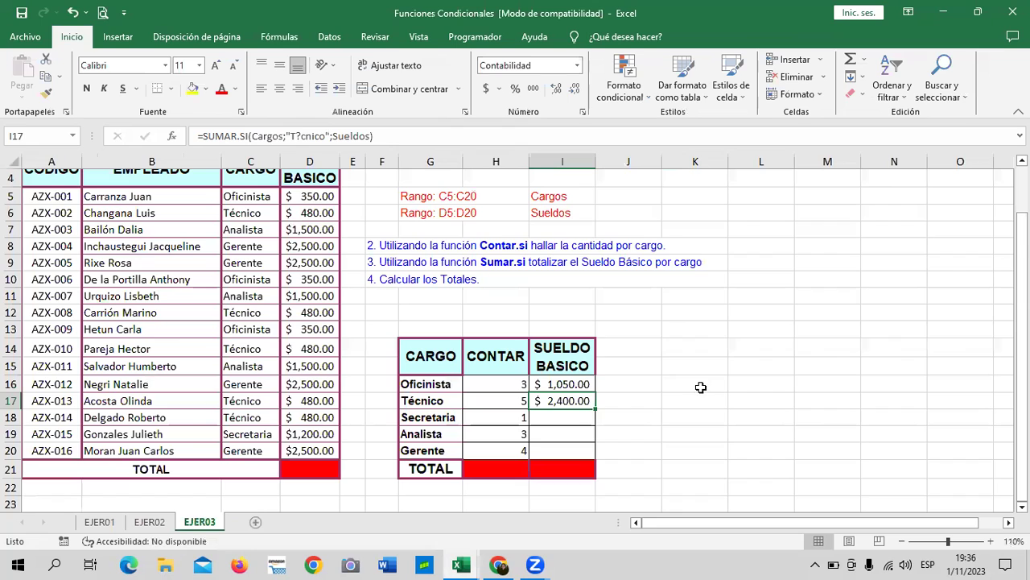
{"action": "scroll", "coordinate": [700, 388], "scroll_direction": "down", "scroll_amount": 1}
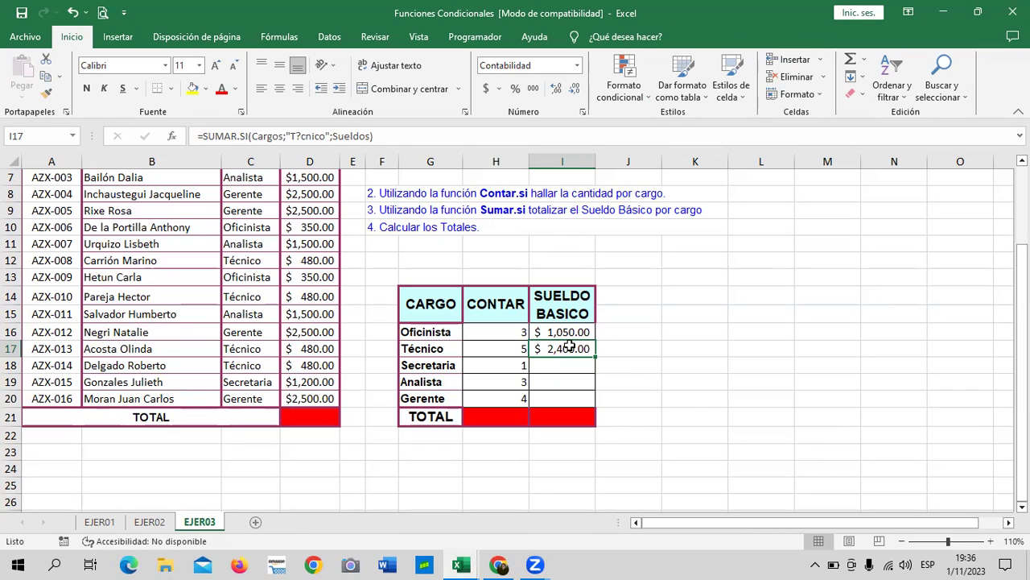
{"action": "left_click", "coordinate": [296, 135]}
{"action": "key", "text": "Delete"}
{"action": "type", "text": "?"}
{"action": "key", "text": "Return"}
{"action": "left_click", "coordinate": [461, 563]}
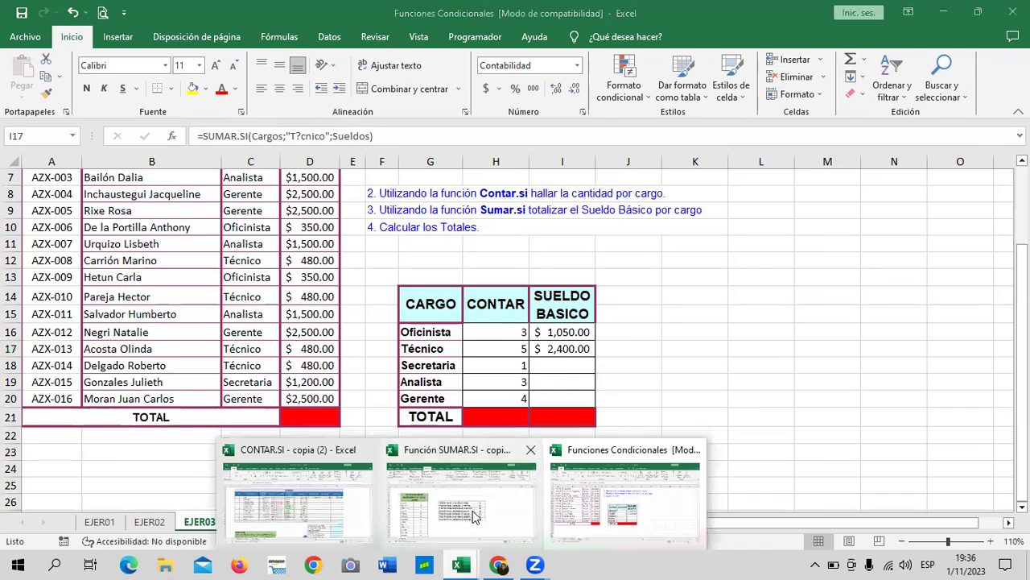
Look at the viernes total in Función SUMAR.SI, then return to Funciones Condicionales.
{"action": "left_click", "coordinate": [463, 483]}
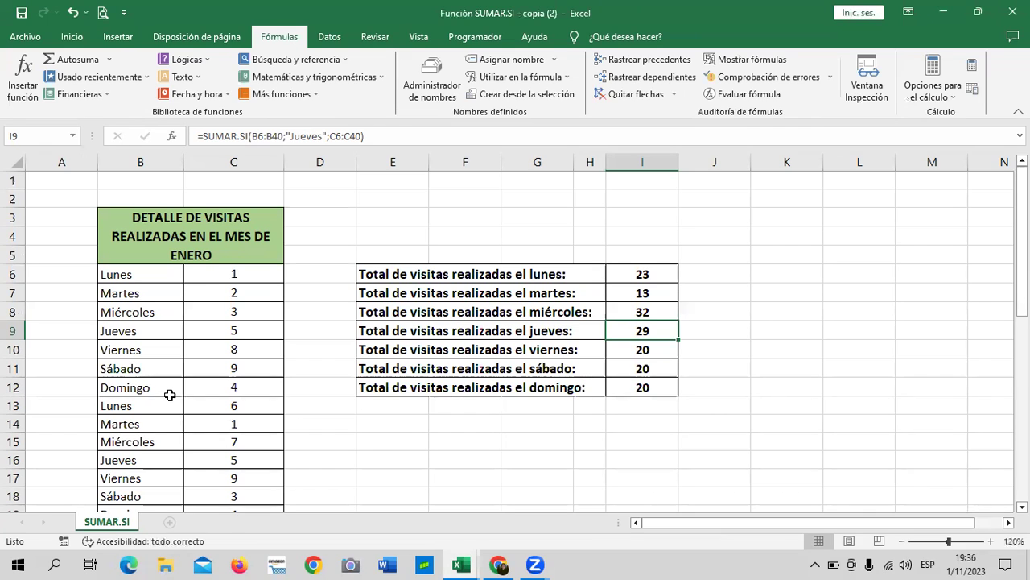
{"action": "key", "text": "Down"}
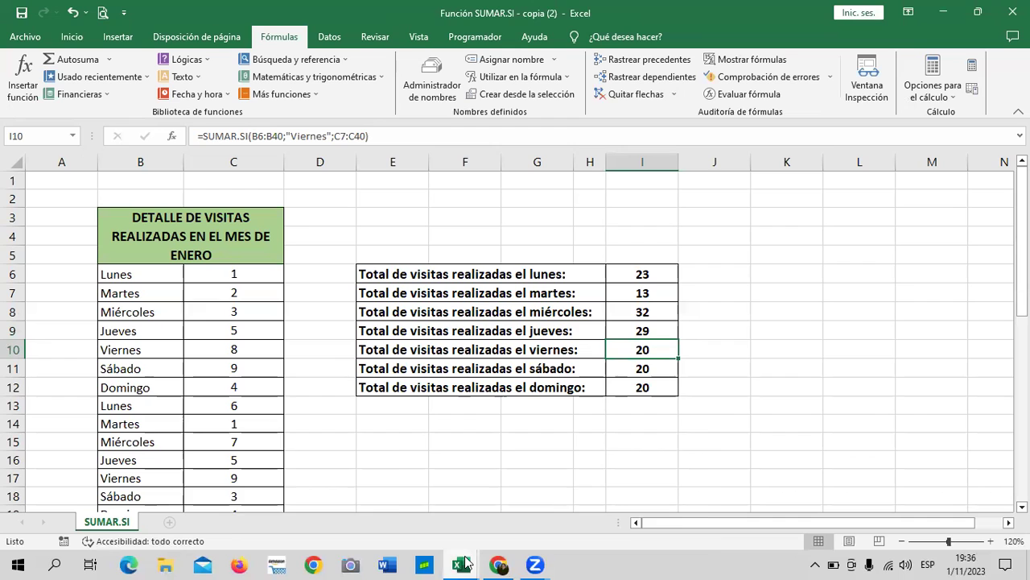
{"action": "mouse_move", "coordinate": [465, 564]}
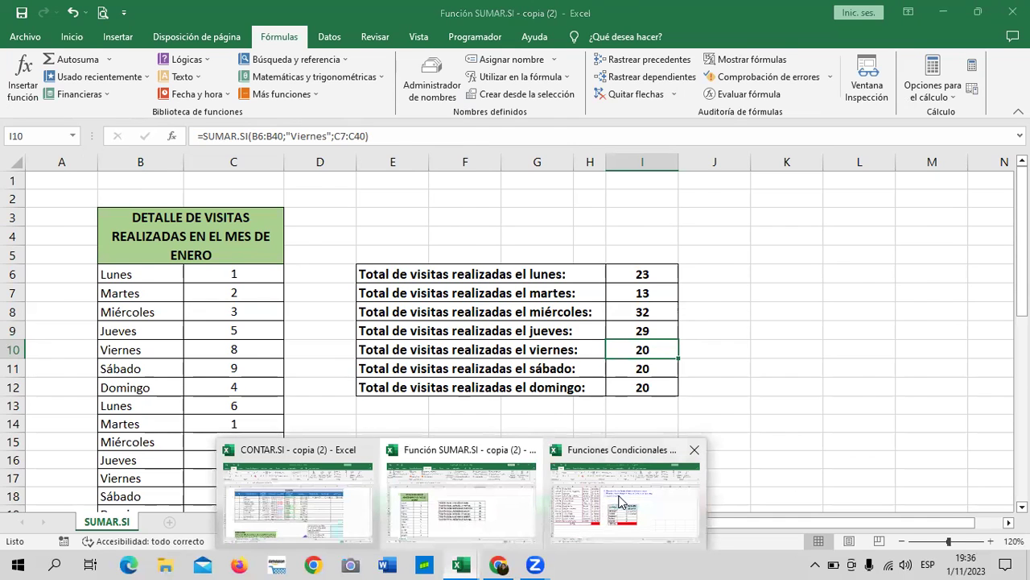
{"action": "left_click", "coordinate": [620, 502]}
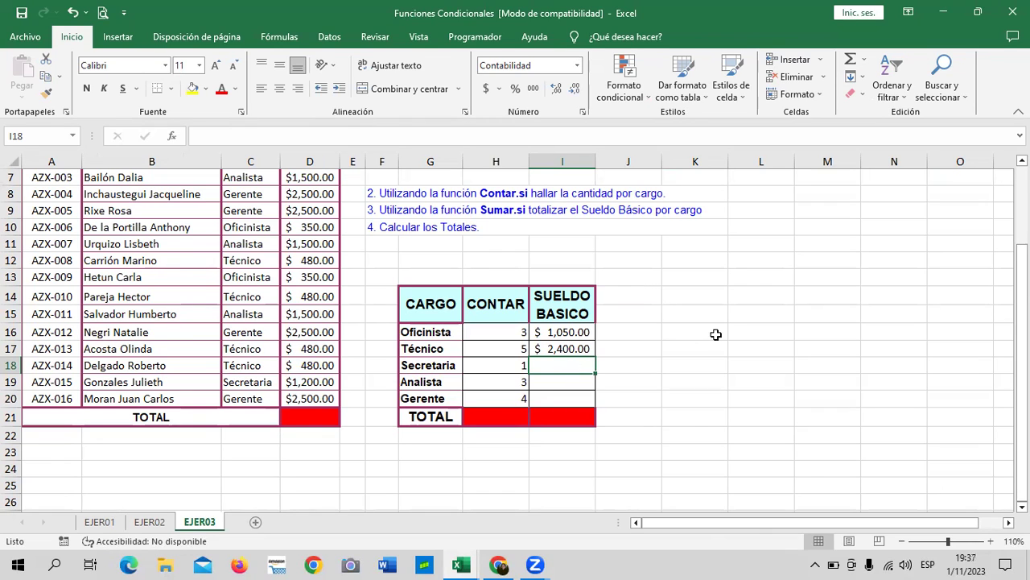
{"action": "left_click", "coordinate": [567, 348]}
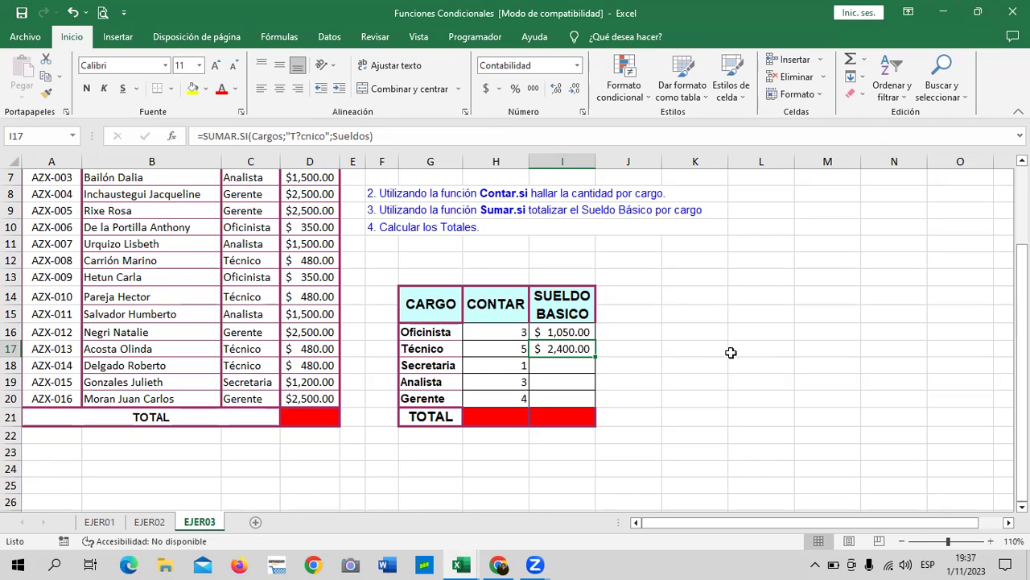
{"action": "scroll", "coordinate": [736, 355], "scroll_direction": "up", "scroll_amount": 2}
{"action": "scroll", "coordinate": [717, 358], "scroll_direction": "down", "scroll_amount": 1}
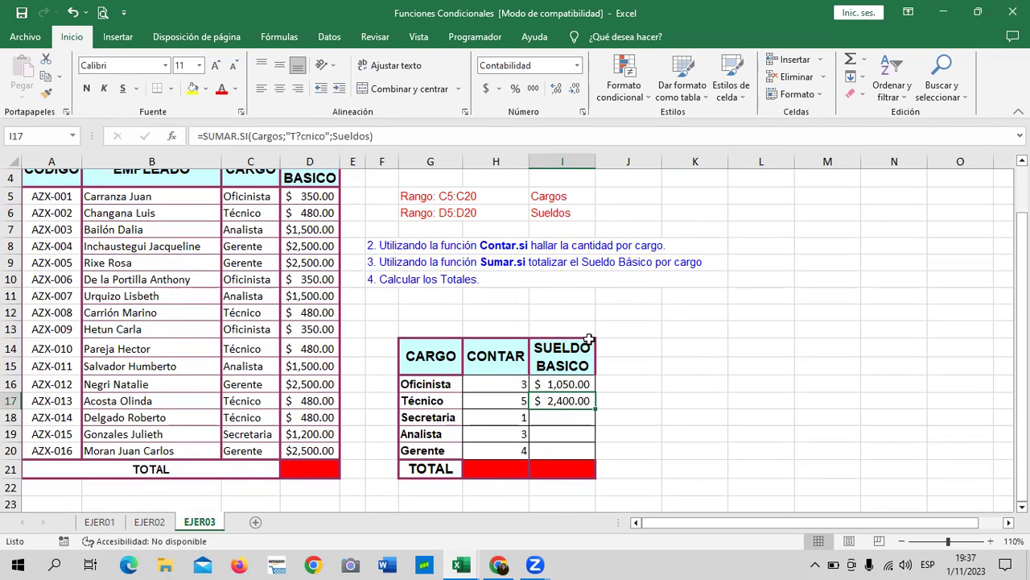
{"action": "left_click", "coordinate": [244, 198]}
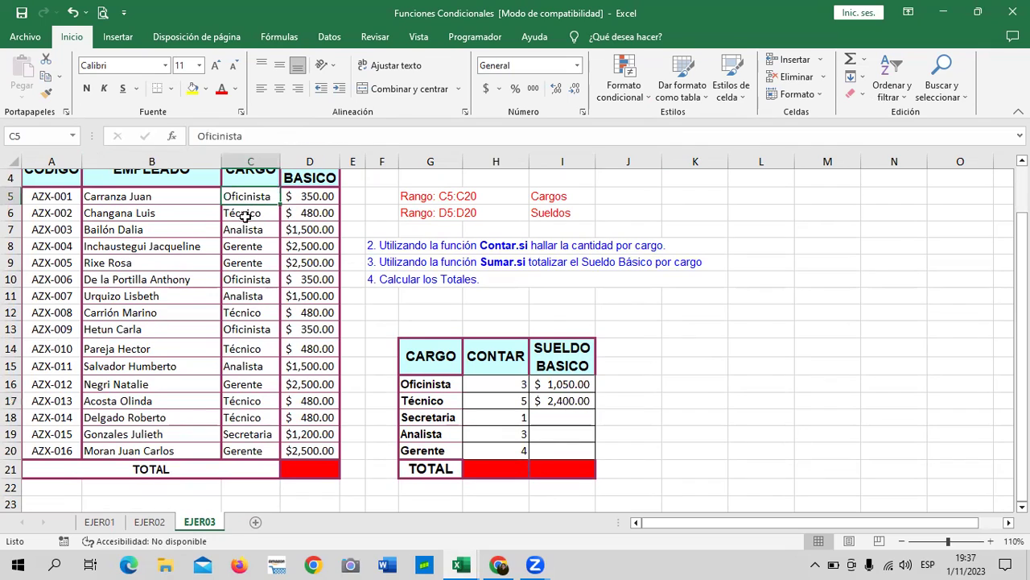
{"action": "left_click", "coordinate": [519, 297]}
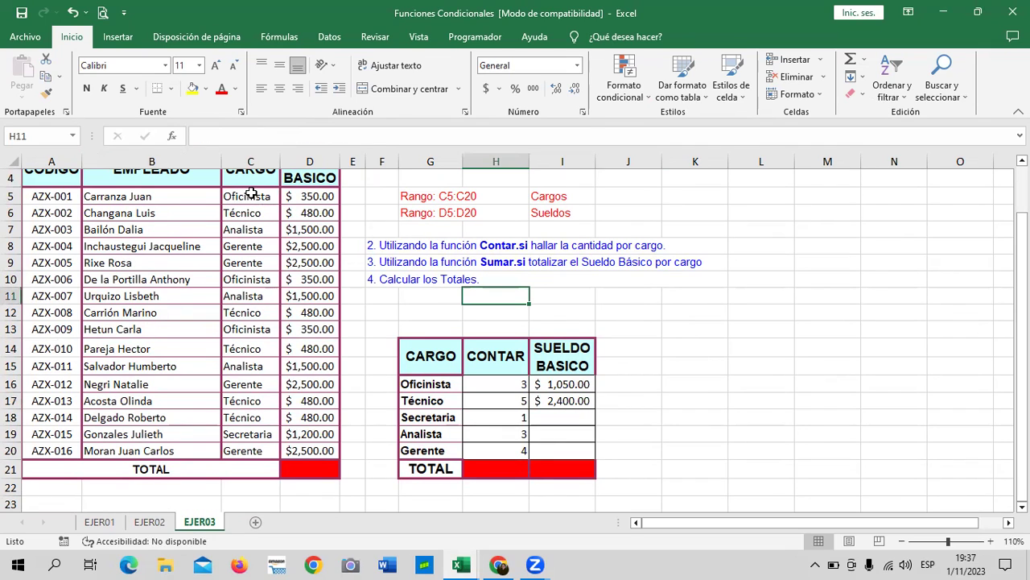
{"action": "mouse_move", "coordinate": [243, 197]}
{"action": "left_mouse_down"}
{"action": "mouse_move", "coordinate": [259, 280]}
{"action": "mouse_move", "coordinate": [256, 450]}
{"action": "left_mouse_up"}
{"action": "type", "text": "Cargos"}
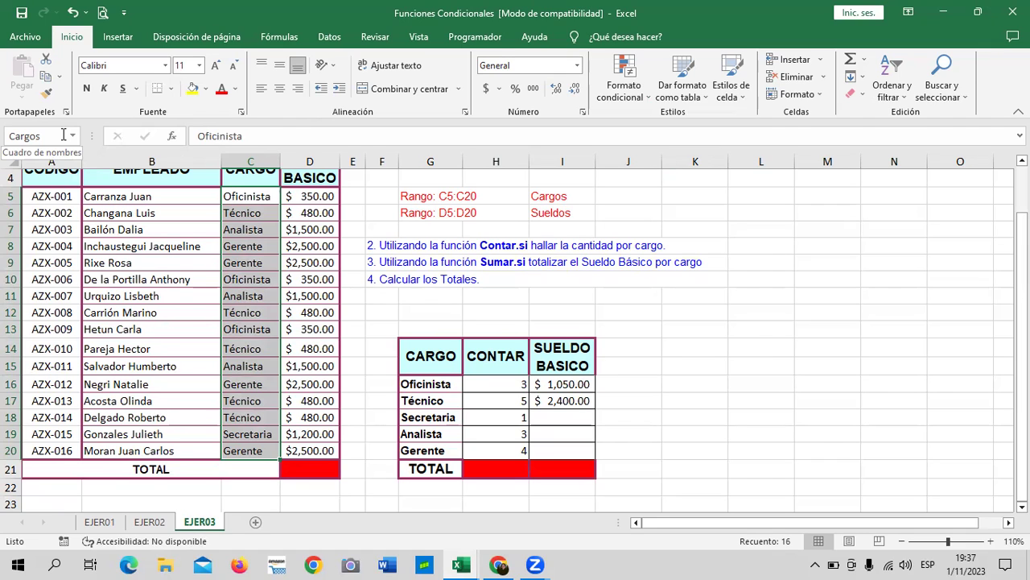
{"action": "key", "text": "Return"}
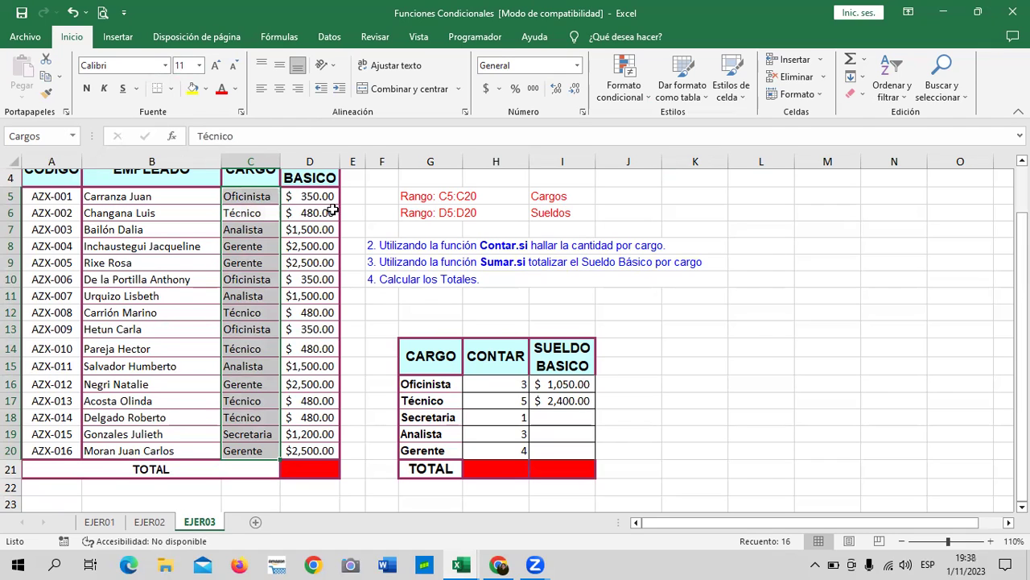
{"action": "left_click", "coordinate": [697, 382]}
{"action": "left_click", "coordinate": [565, 413]}
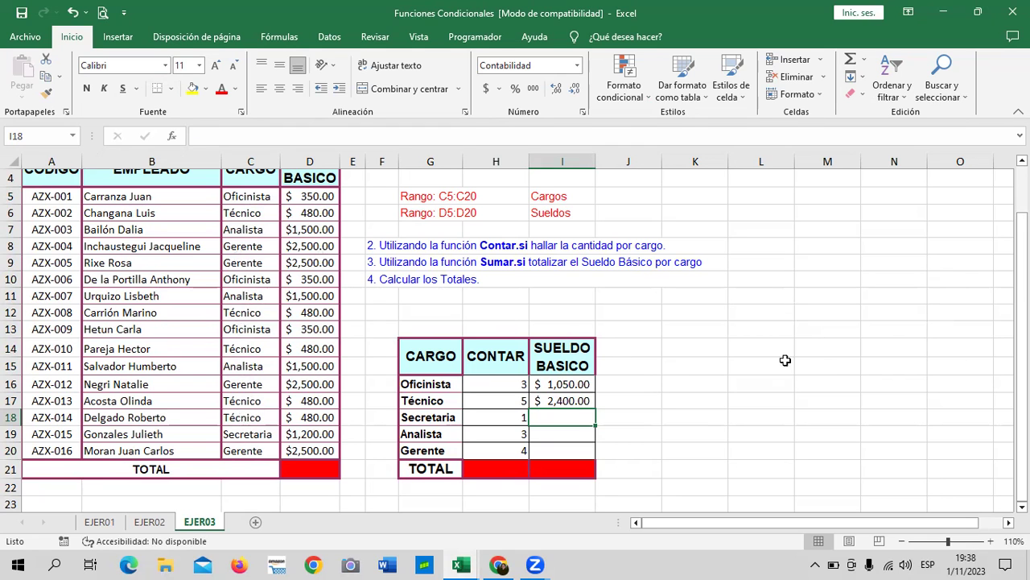
{"action": "scroll", "coordinate": [786, 359], "scroll_direction": "down", "scroll_amount": 1}
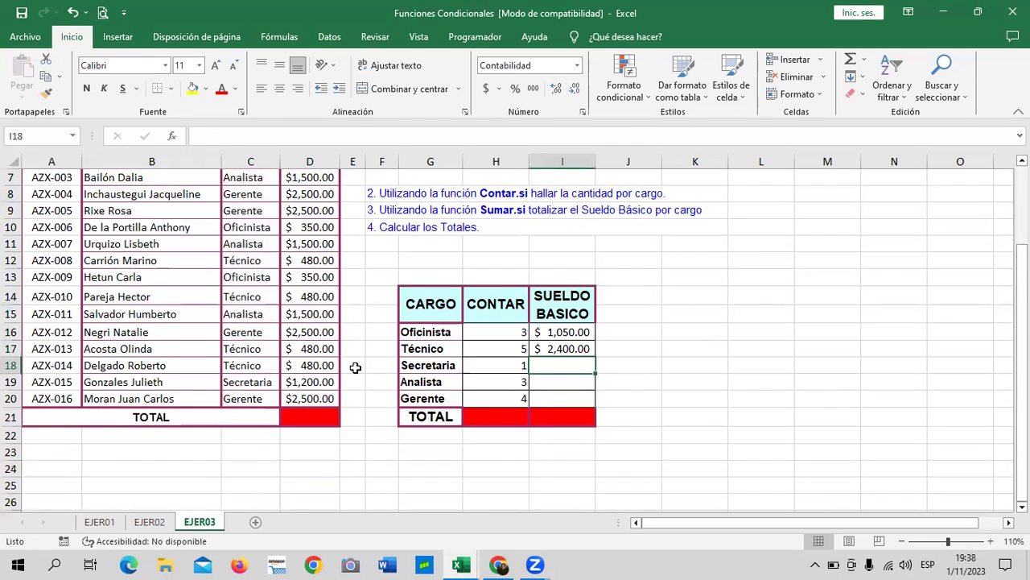
{"action": "scroll", "coordinate": [355, 364], "scroll_direction": "up", "scroll_amount": 1}
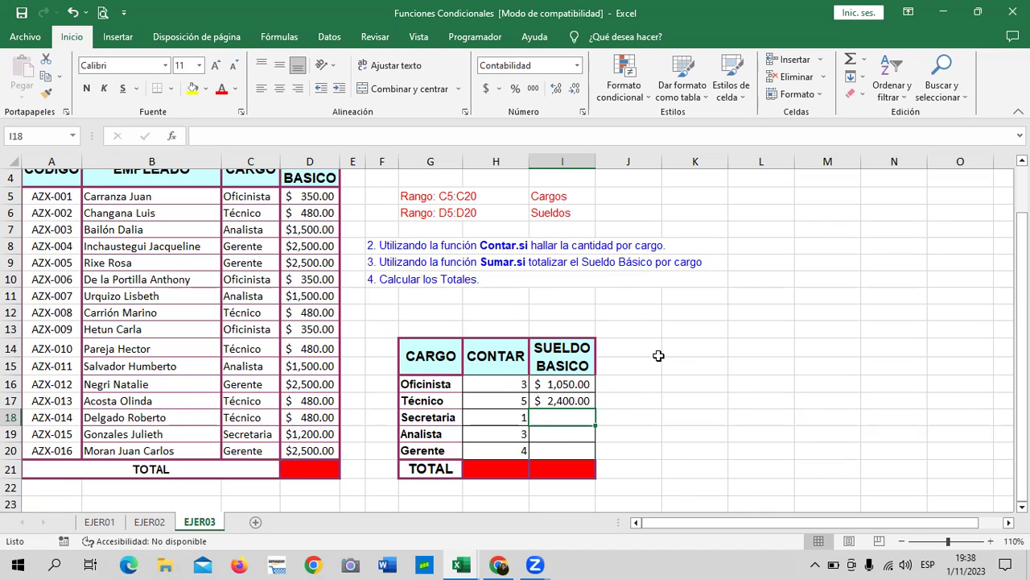
{"action": "left_click", "coordinate": [703, 347]}
{"action": "scroll", "coordinate": [703, 348], "scroll_direction": "down", "scroll_amount": 1}
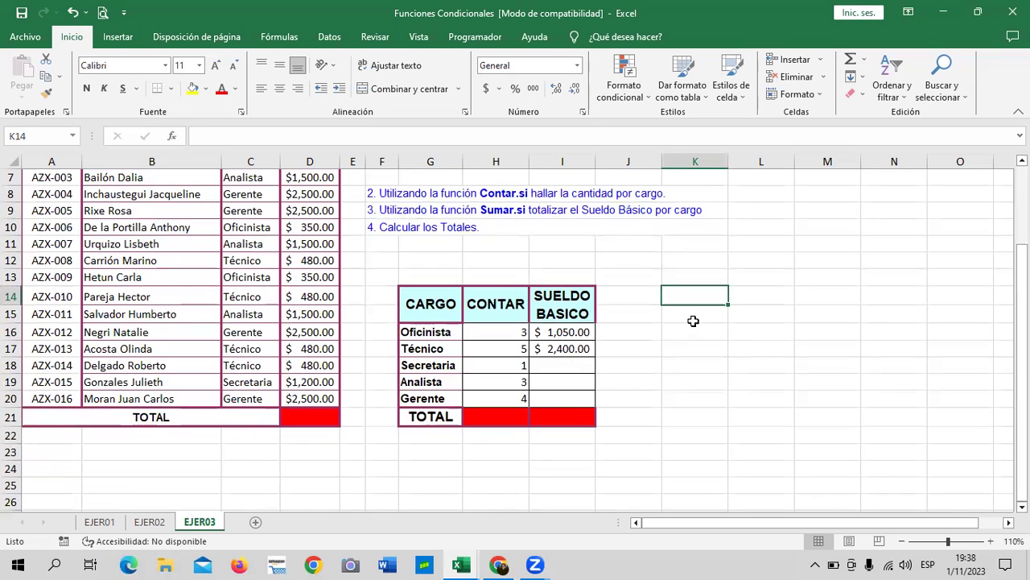
{"action": "left_click", "coordinate": [636, 365]}
Enter =SUMAR.SI(cargos;"Secretaria";Sueldos) in I18, showing $ 1,200.00.
{"action": "left_click", "coordinate": [560, 364]}
{"action": "type", "text": "="}
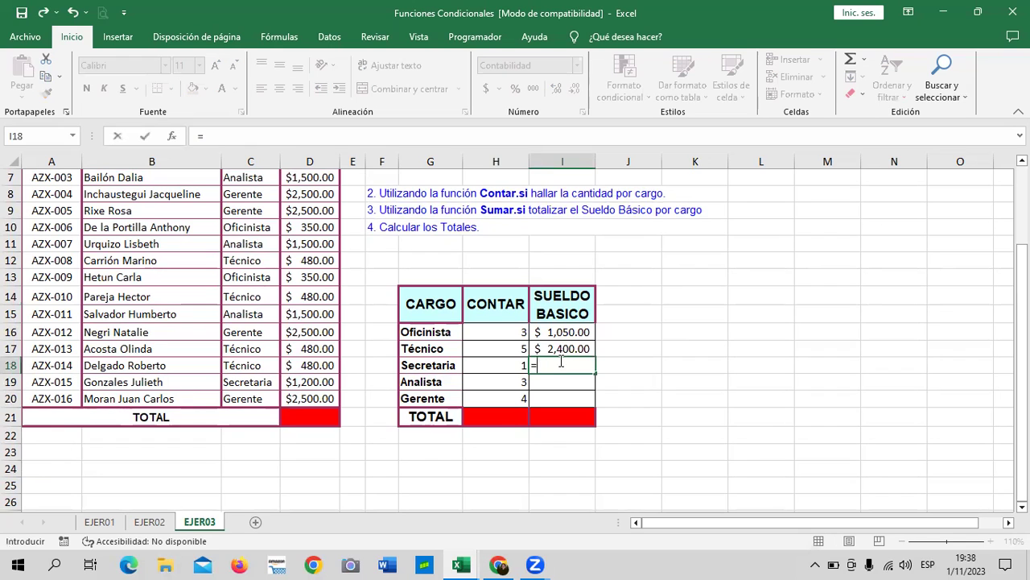
{"action": "type", "text": "sumar"}
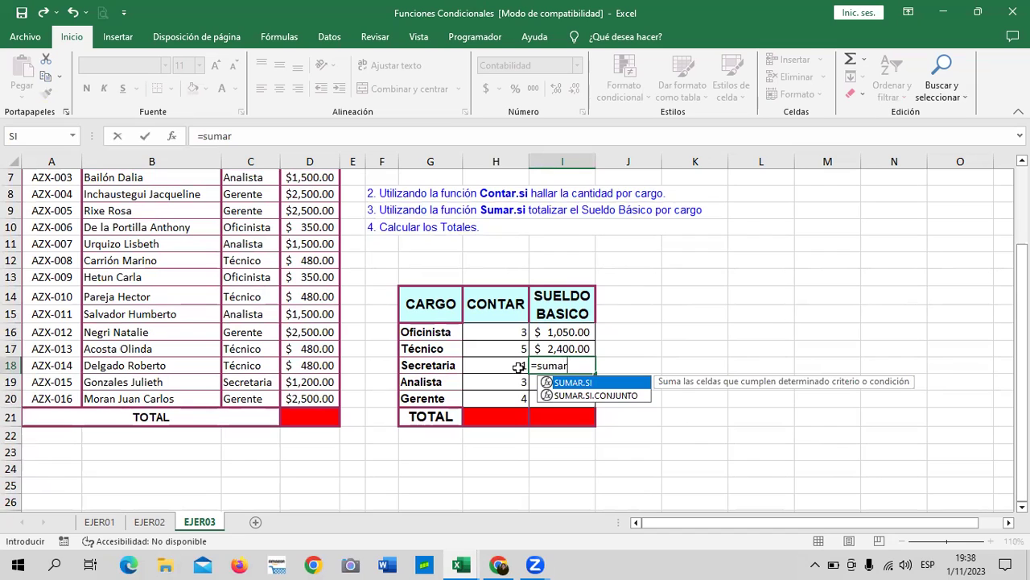
{"action": "double_click", "coordinate": [611, 381]}
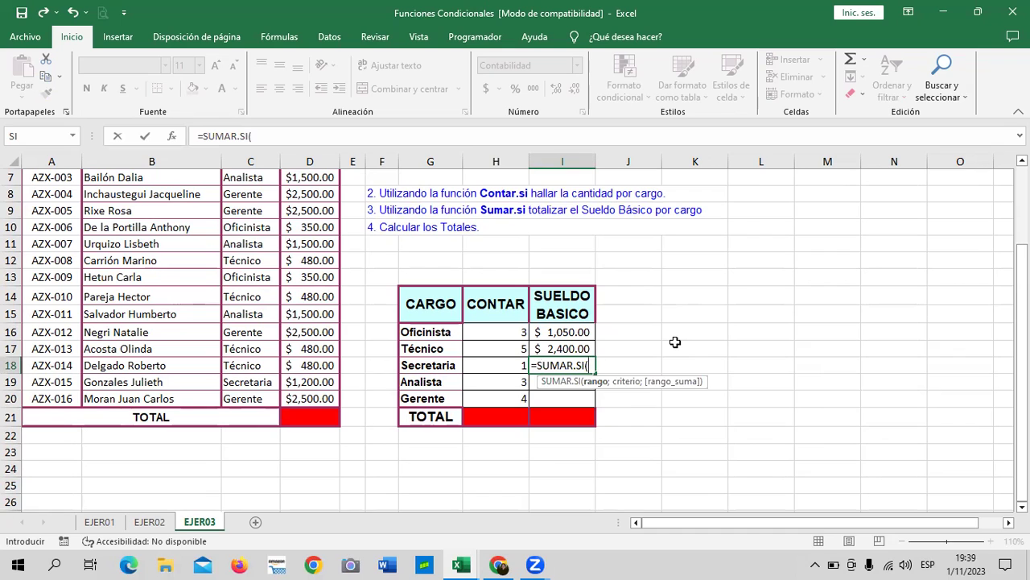
{"action": "type", "text": "cargos"}
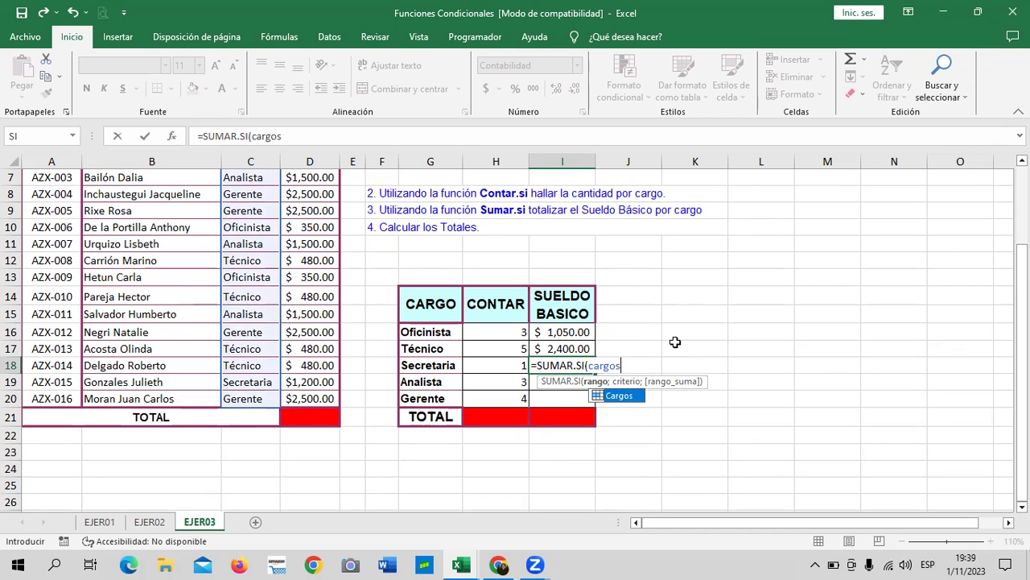
{"action": "type", "text": ";\""}
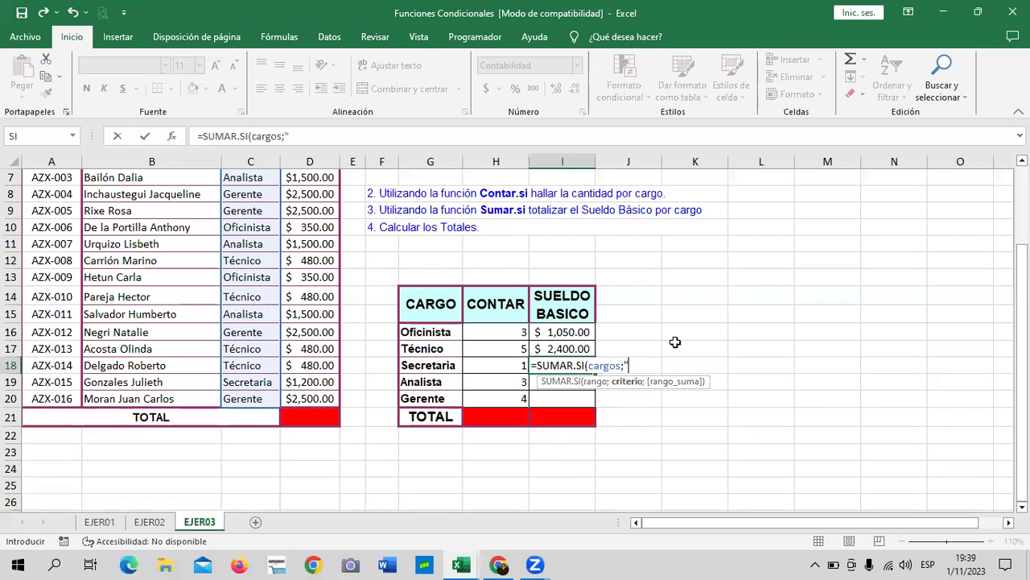
{"action": "type", "text": "Secretaia"}
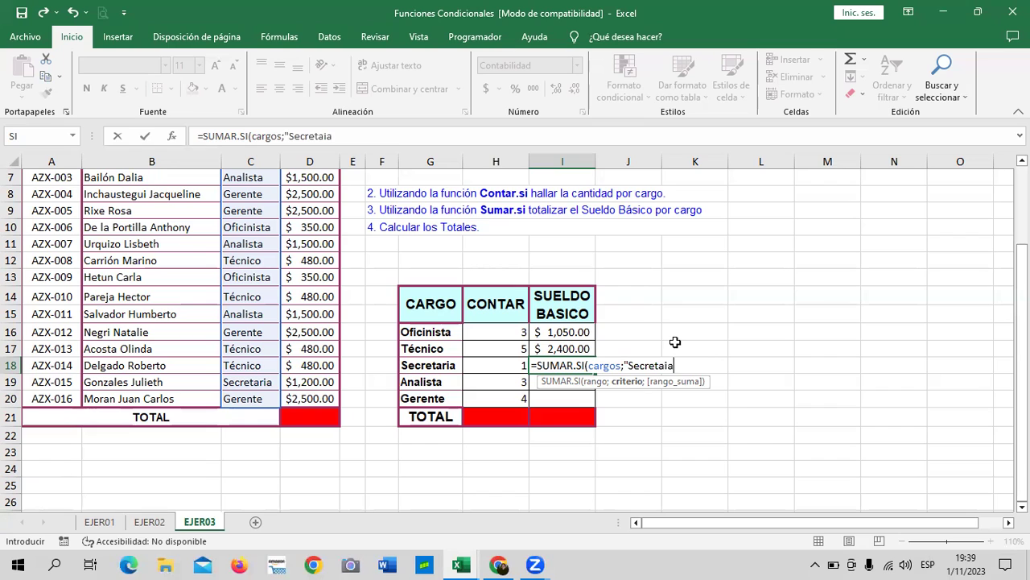
{"action": "key", "text": "BackSpace"}
{"action": "key", "text": "BackSpace"}
{"action": "key", "text": "BackSpace"}
{"action": "type", "text": "aria\";"}
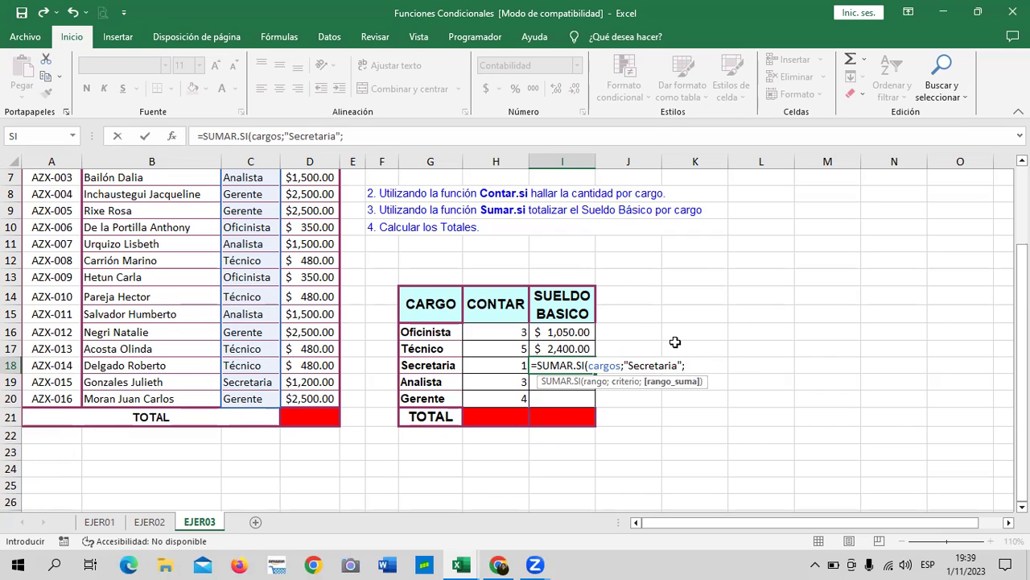
{"action": "type", "text": "s"}
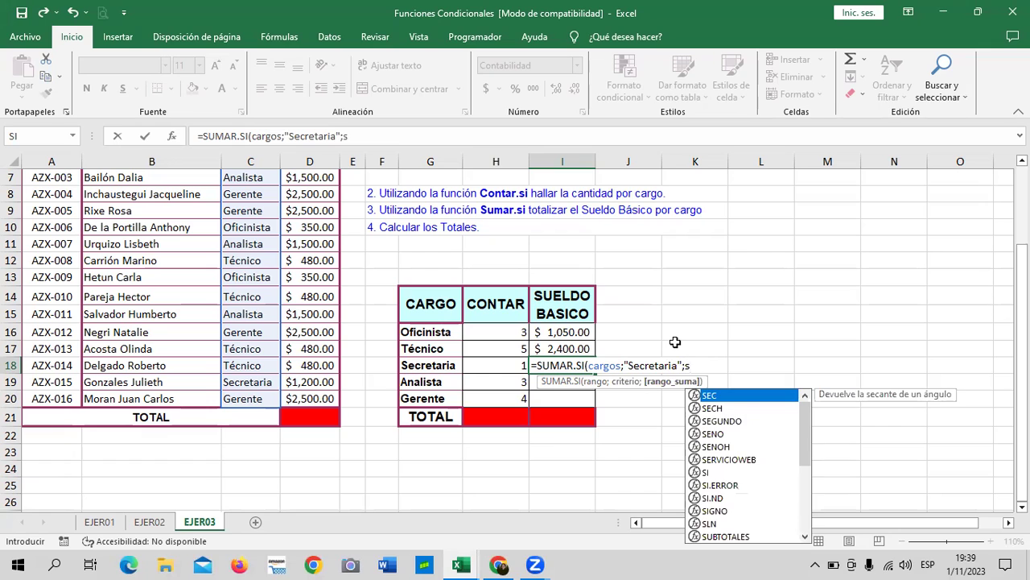
{"action": "key", "text": "BackSpace"}
{"action": "type", "text": "Sue"}
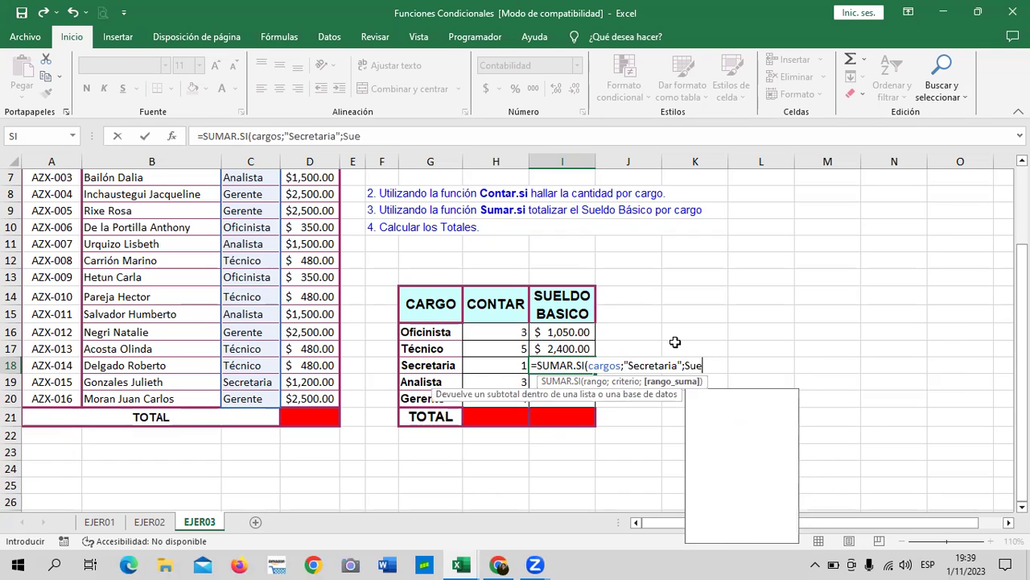
{"action": "type", "text": "l"}
{"action": "double_click", "coordinate": [724, 400]}
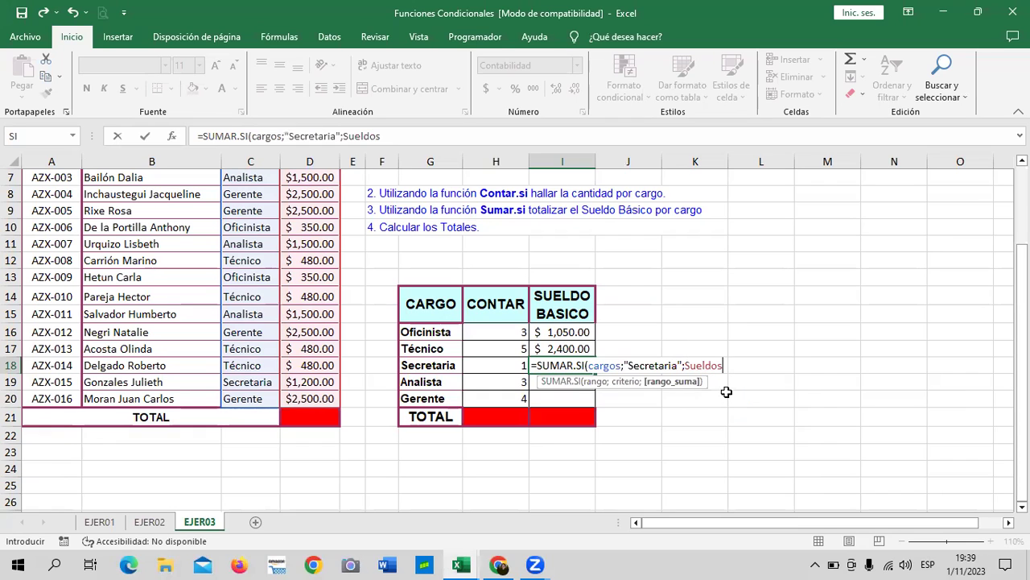
{"action": "type", "text": ")"}
{"action": "key", "text": "ctrl+Return"}
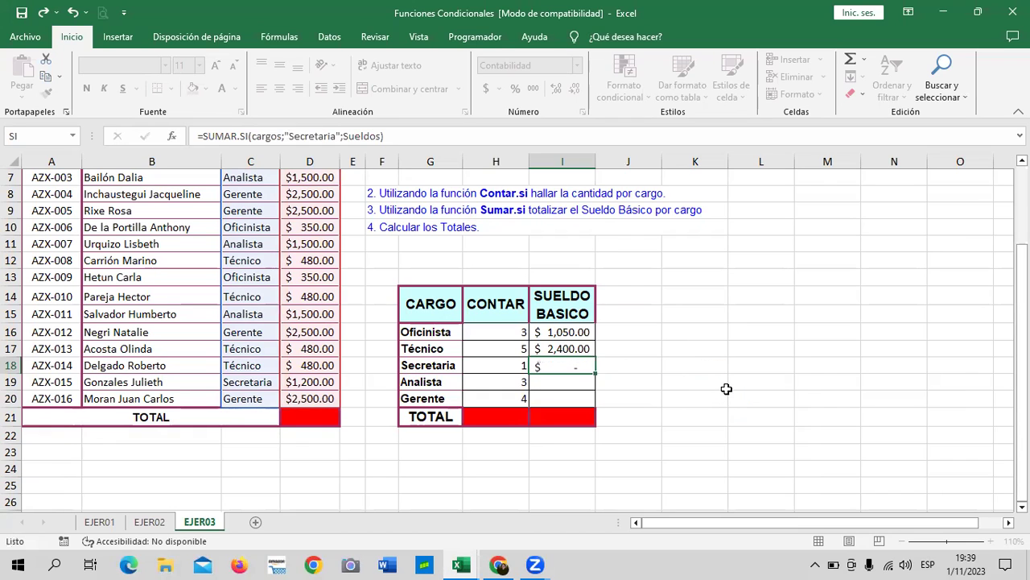
{"action": "key", "text": "Return"}
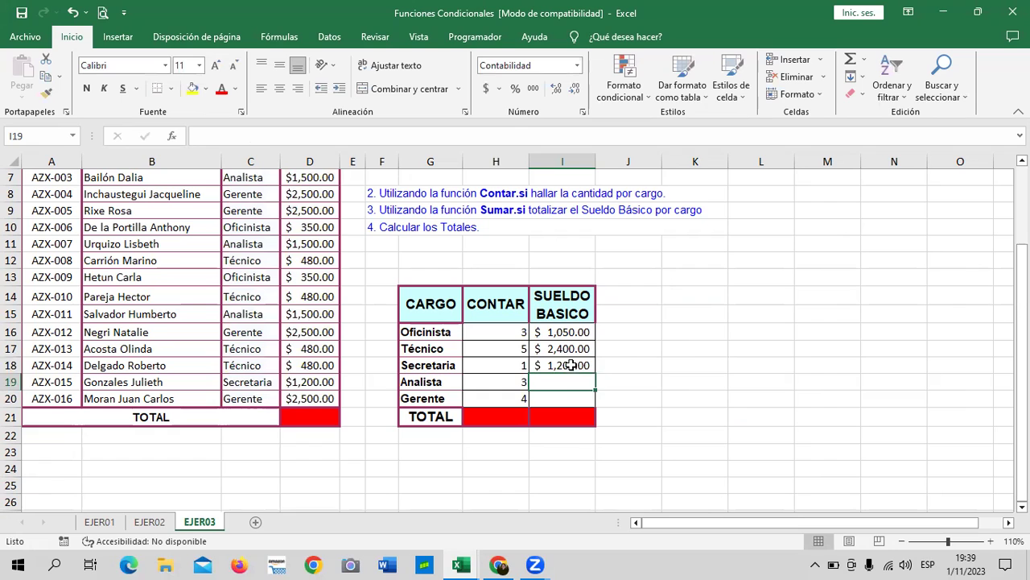
{"action": "left_click", "coordinate": [570, 364]}
Copy the Secretaria formula down to I19:I20 and change I19's criterion to "Analista".
{"action": "left_click_drag", "start_coordinate": [595, 373], "coordinate": [595, 407]}
{"action": "left_click", "coordinate": [628, 383]}
{"action": "left_click", "coordinate": [584, 383]}
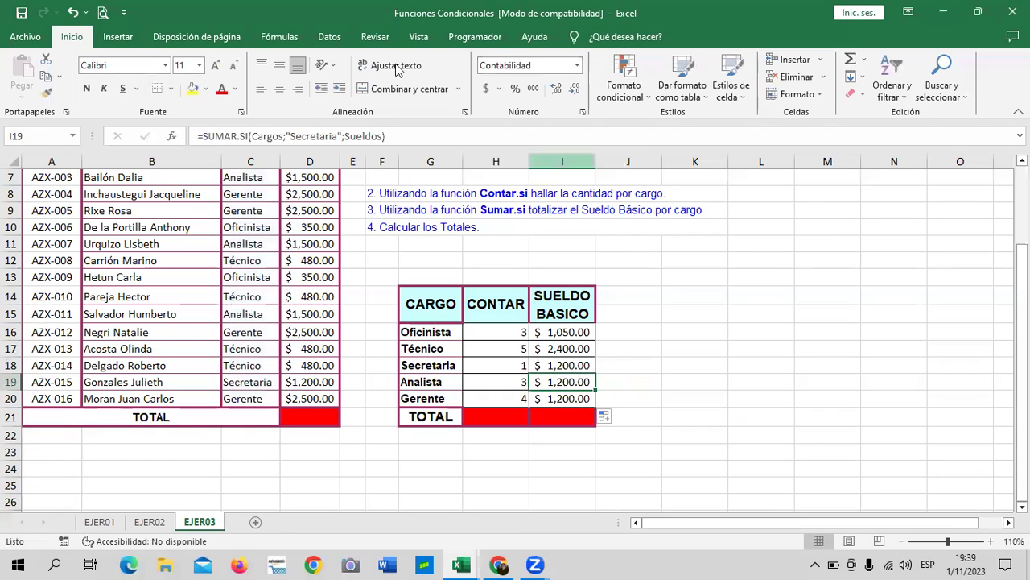
{"action": "left_click", "coordinate": [357, 145]}
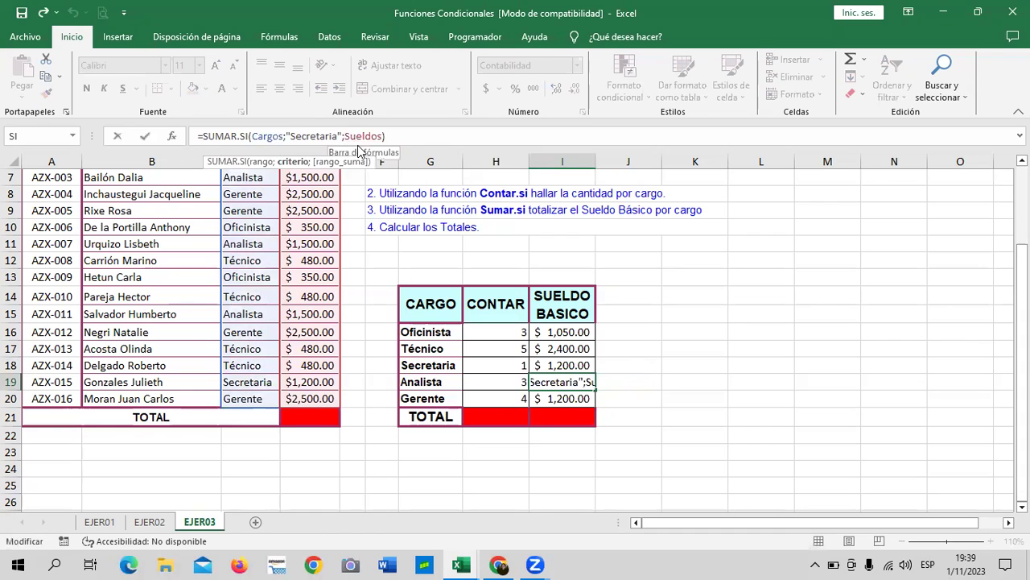
{"action": "key", "text": "BackSpace"}
{"action": "key", "text": "BackSpace"}
{"action": "key", "text": "BackSpace"}
{"action": "key", "text": "BackSpace"}
{"action": "key", "text": "BackSpace"}
{"action": "key", "text": "BackSpace"}
{"action": "key", "text": "BackSpace"}
{"action": "key", "text": "BackSpace"}
{"action": "key", "text": "BackSpace"}
{"action": "key", "text": "BackSpace"}
{"action": "type", "text": "Analista"}
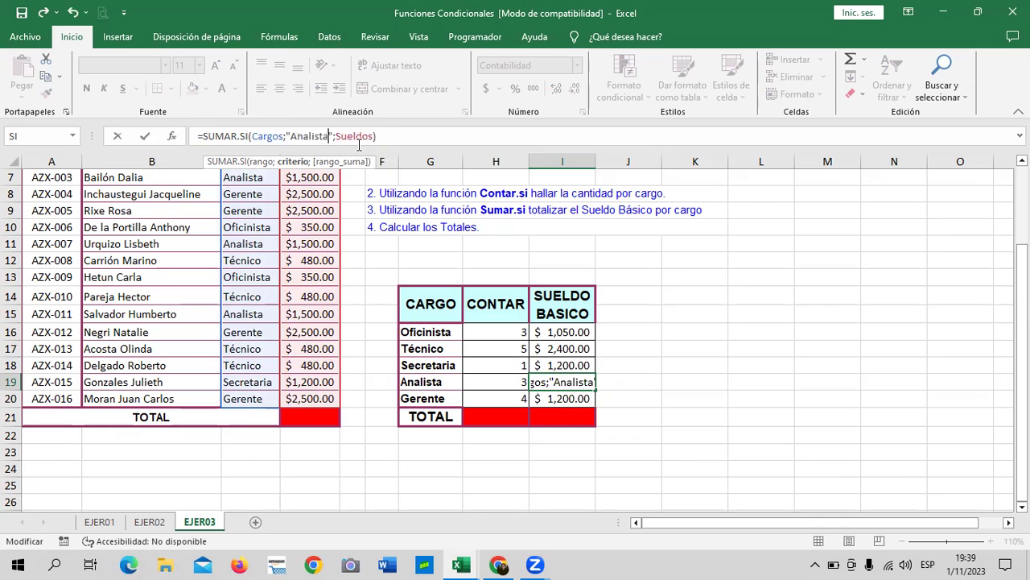
{"action": "key", "text": "Return"}
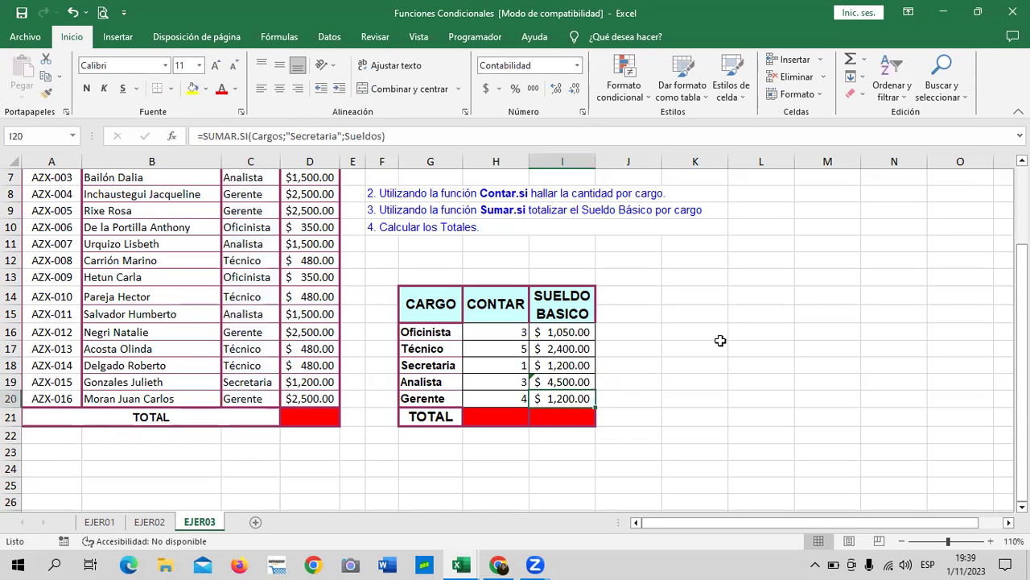
Clear the inconsistent-formula warning on the Analista total ($ 4,500.00) with Omitir error.
{"action": "left_click", "coordinate": [568, 382]}
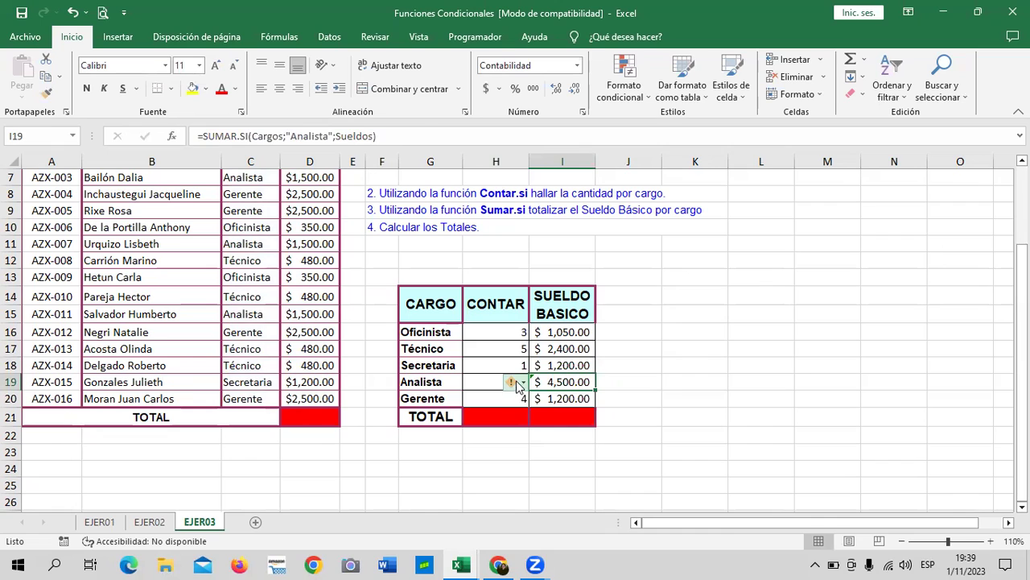
{"action": "left_click", "coordinate": [519, 385]}
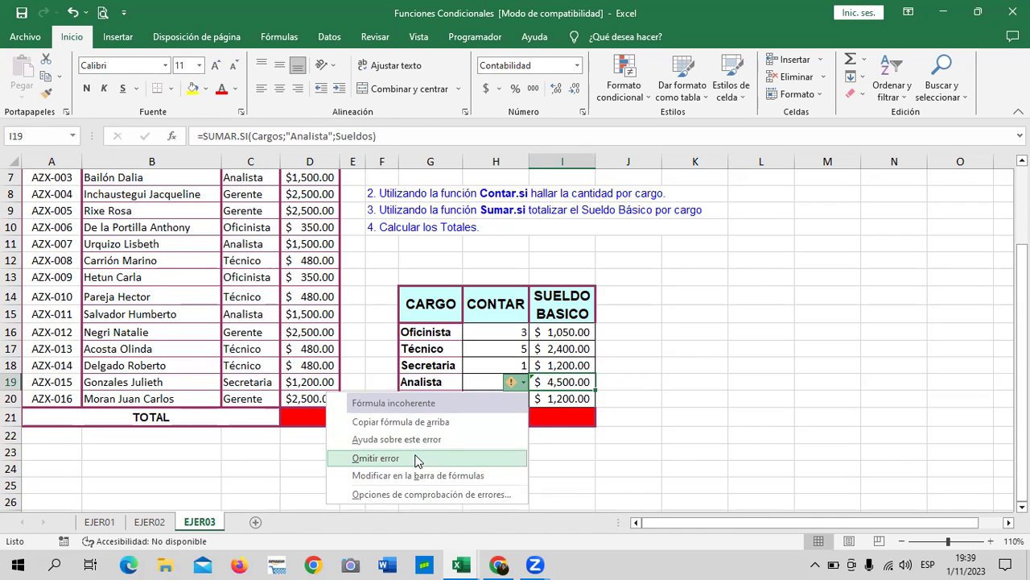
{"action": "left_click", "coordinate": [427, 136]}
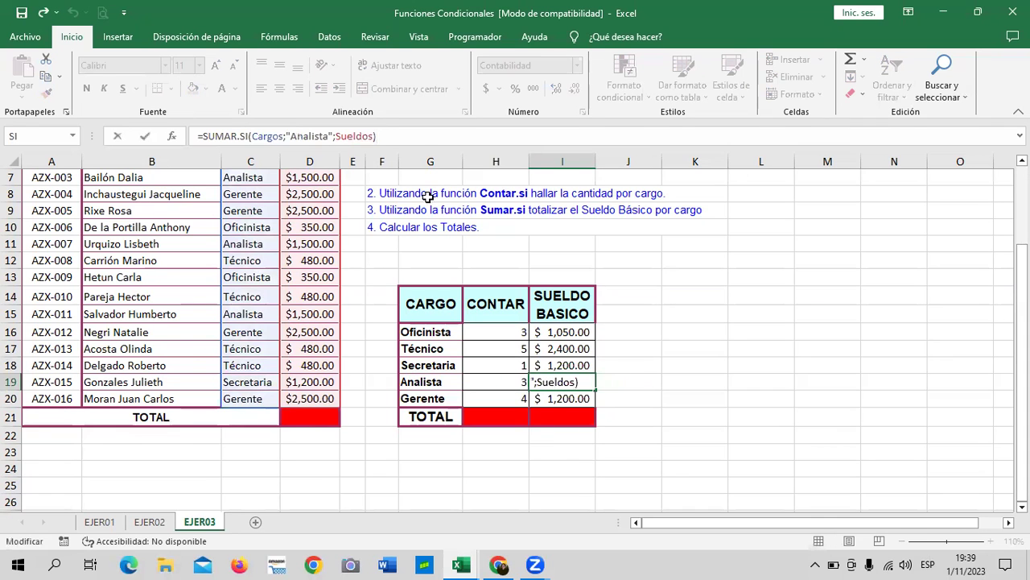
{"action": "scroll", "coordinate": [427, 197], "scroll_direction": "up", "scroll_amount": 2}
{"action": "scroll", "coordinate": [441, 242], "scroll_direction": "down", "scroll_amount": 2}
{"action": "key", "text": "Return"}
{"action": "left_click", "coordinate": [564, 381]}
{"action": "left_click", "coordinate": [508, 384]}
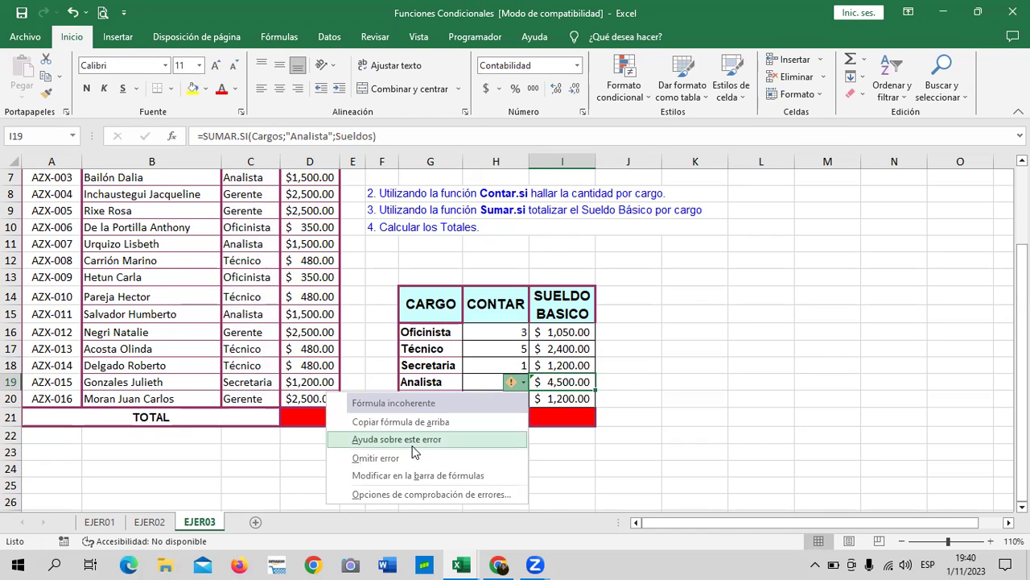
{"action": "left_click", "coordinate": [409, 476]}
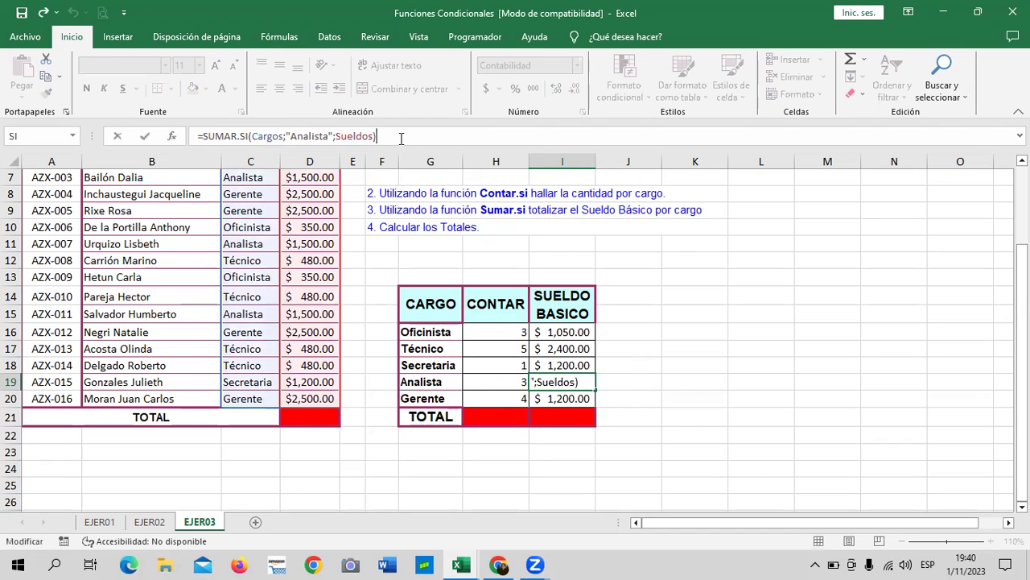
{"action": "key", "text": "Return"}
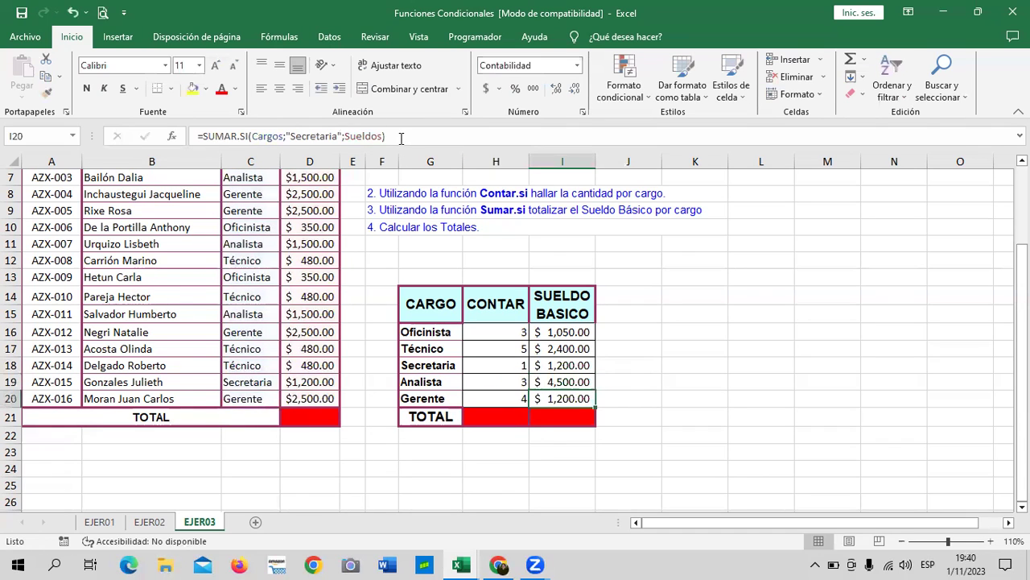
{"action": "left_click", "coordinate": [536, 382]}
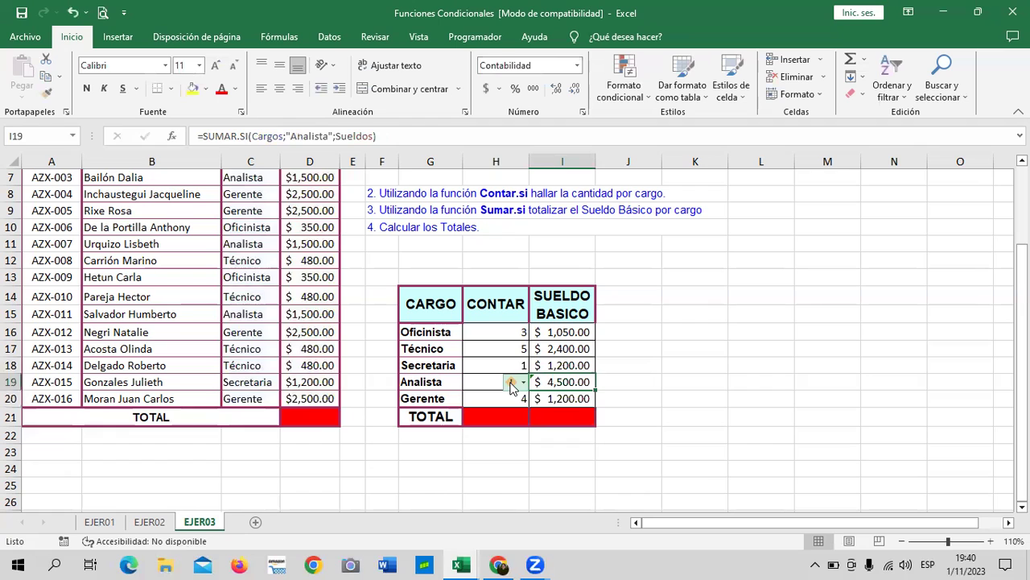
{"action": "left_click", "coordinate": [510, 382]}
{"action": "left_click", "coordinate": [392, 459]}
{"action": "left_click", "coordinate": [561, 395]}
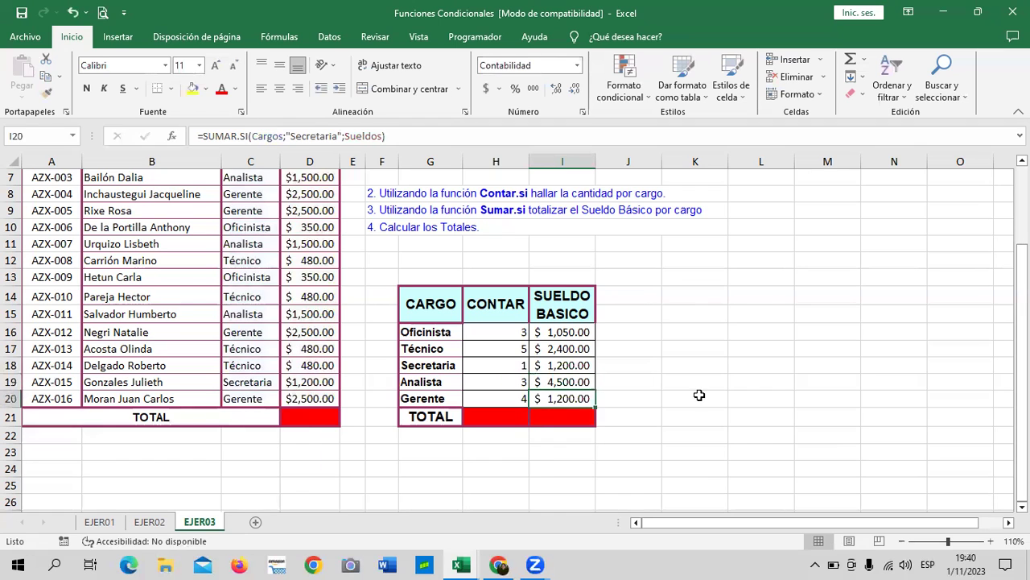
Change I20's criterion to "Gerente" so it totals $10,000.00.
{"action": "left_click", "coordinate": [338, 136]}
{"action": "key", "text": "BackSpace"}
{"action": "key", "text": "BackSpace"}
{"action": "key", "text": "BackSpace"}
{"action": "key", "text": "BackSpace"}
{"action": "key", "text": "BackSpace"}
{"action": "key", "text": "BackSpace"}
{"action": "key", "text": "BackSpace"}
{"action": "key", "text": "BackSpace"}
{"action": "key", "text": "BackSpace"}
{"action": "key", "text": "BackSpace"}
{"action": "type", "text": "Gerente"}
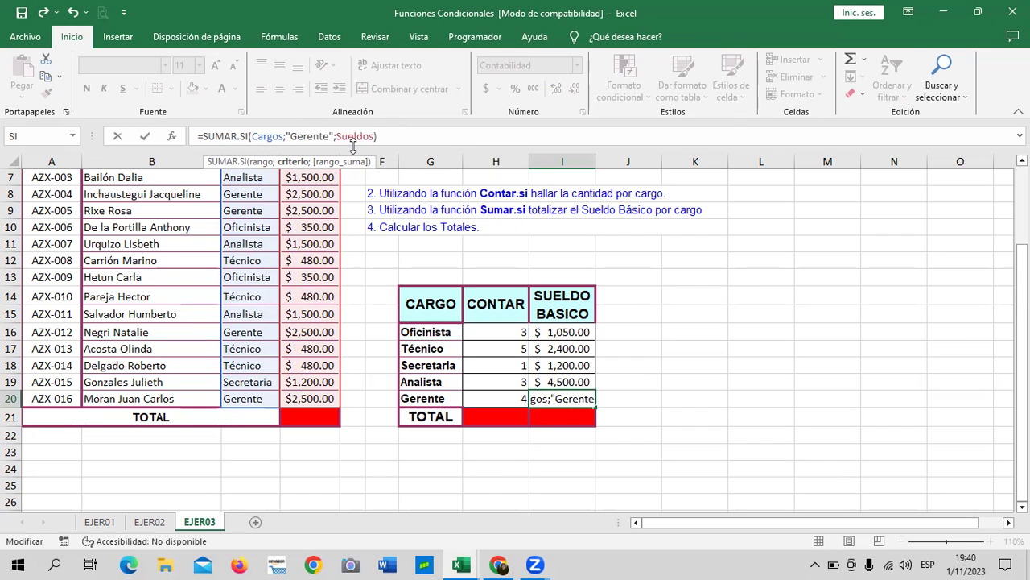
{"action": "key", "text": "Return"}
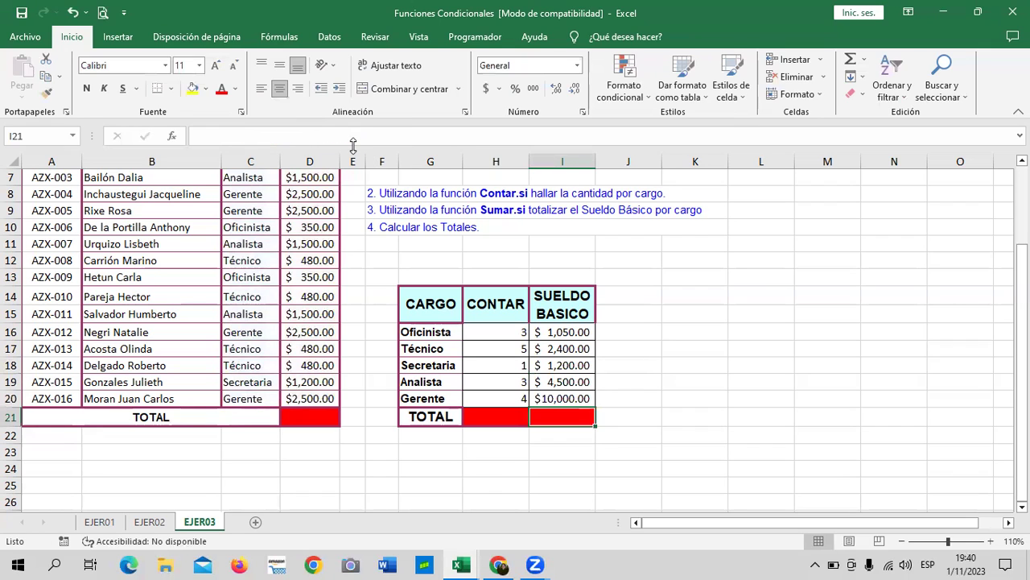
{"action": "left_click", "coordinate": [581, 397]}
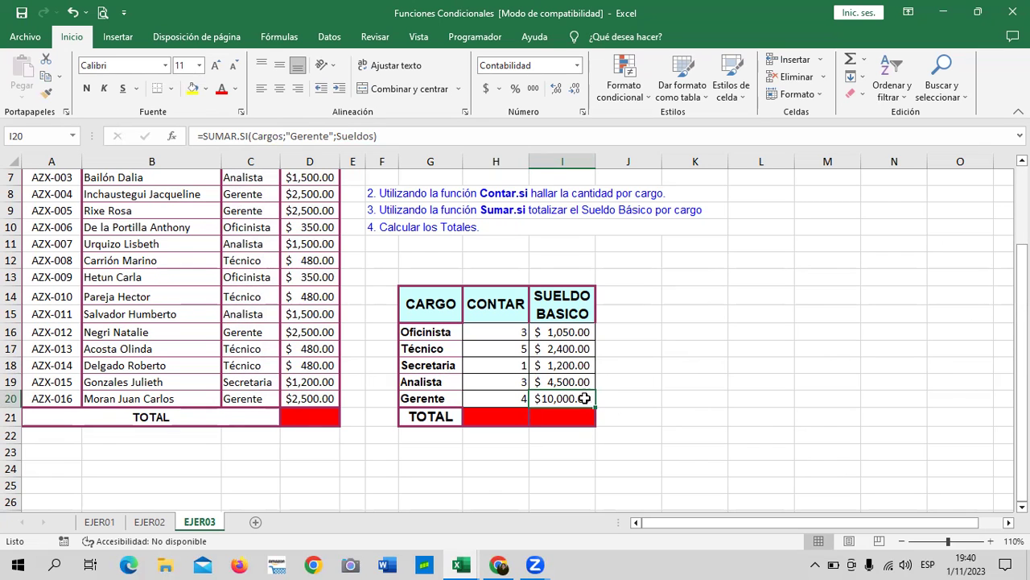
{"action": "scroll", "coordinate": [646, 402], "scroll_direction": "up", "scroll_amount": 1}
{"action": "scroll", "coordinate": [647, 403], "scroll_direction": "up", "scroll_amount": 2}
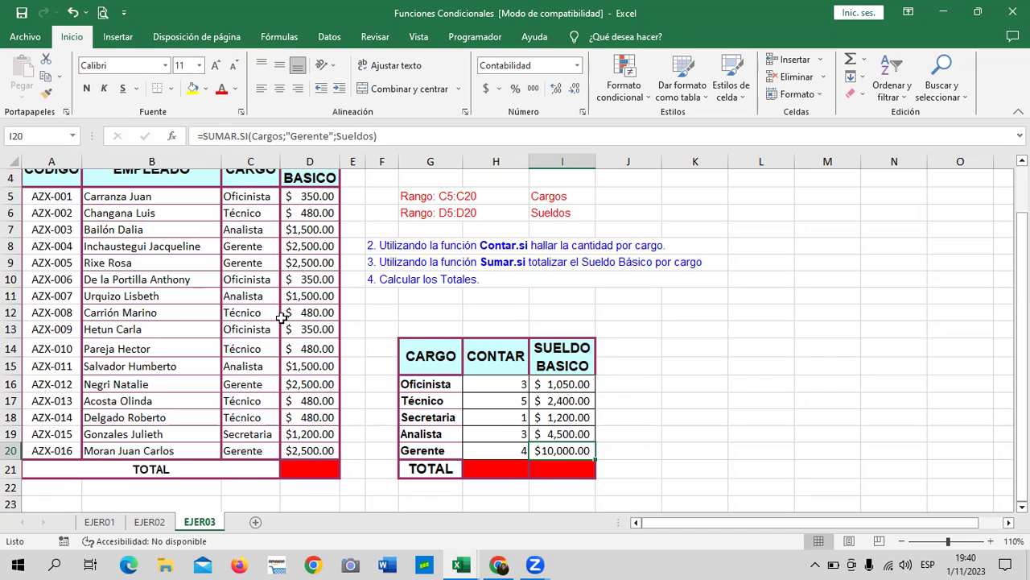
{"action": "left_click", "coordinate": [265, 199]}
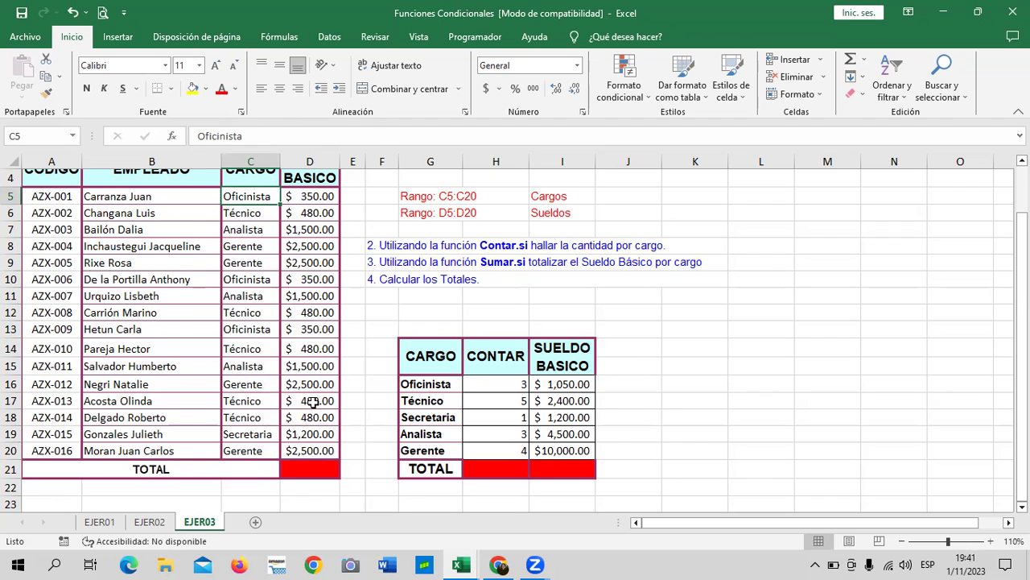
{"action": "left_click_drag", "start_coordinate": [797, 381], "coordinate": [799, 366]}
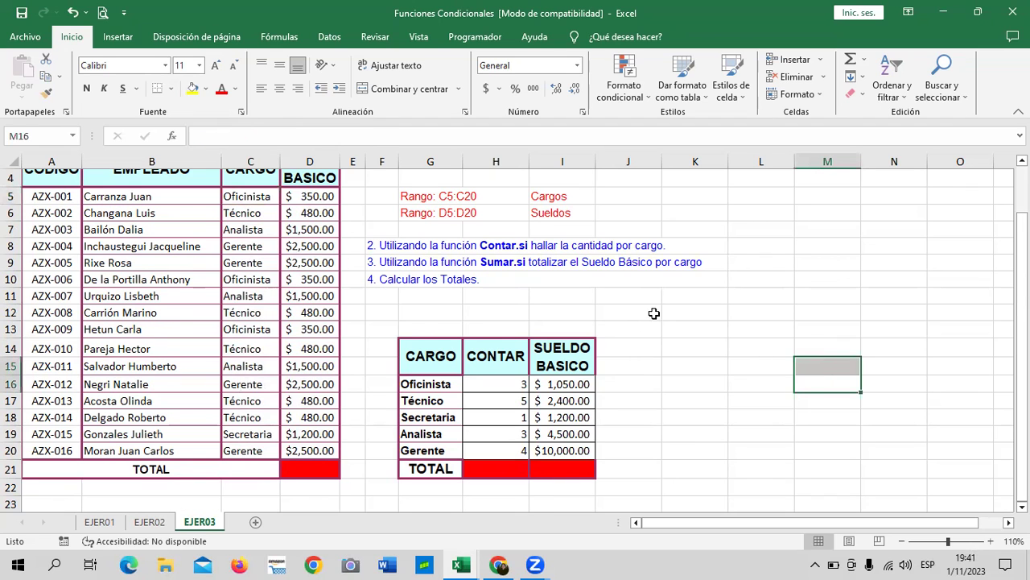
{"action": "scroll", "coordinate": [686, 399], "scroll_direction": "down", "scroll_amount": 1}
{"action": "left_click", "coordinate": [697, 329]}
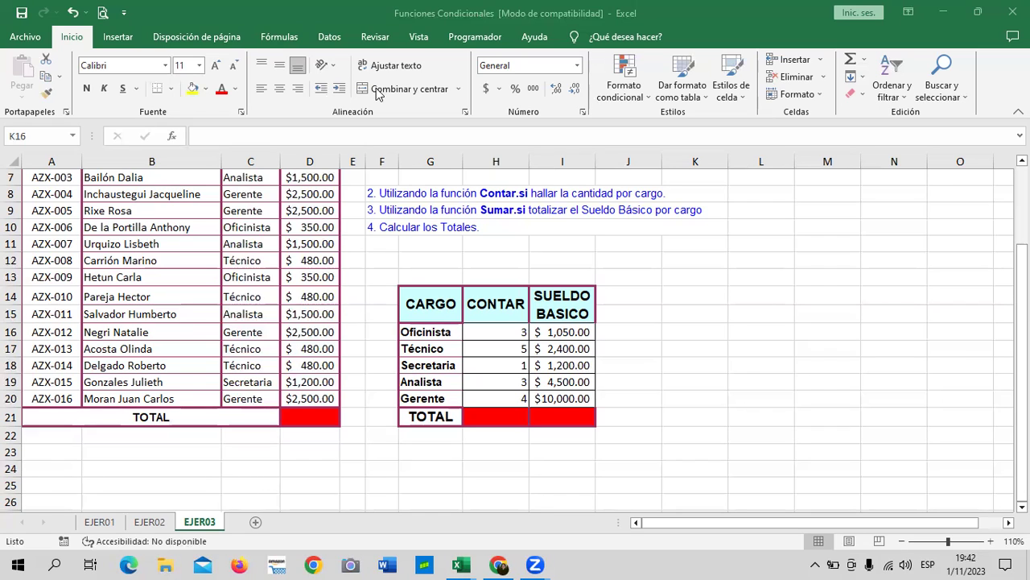
{"action": "double_click", "coordinate": [550, 331]}
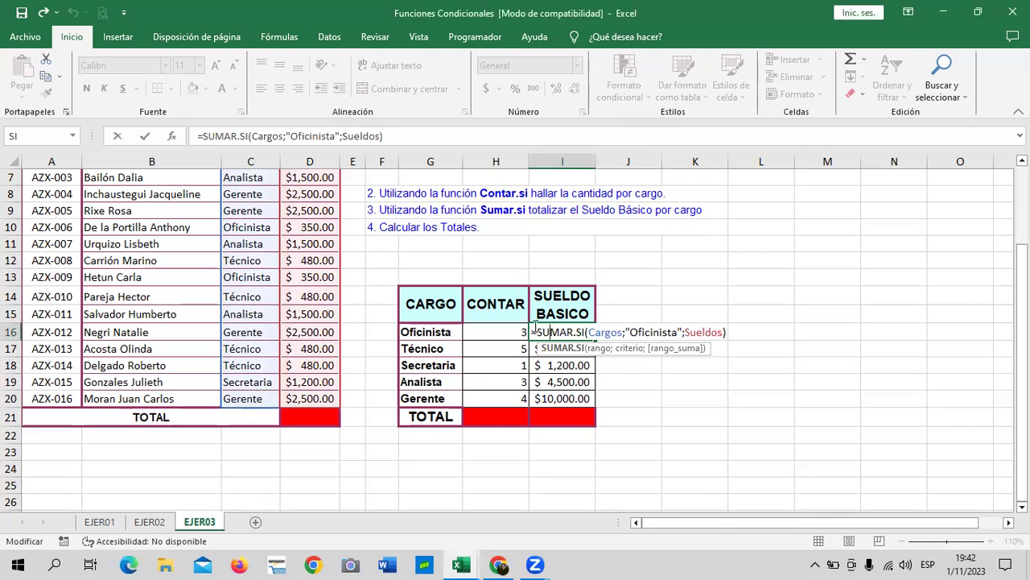
{"action": "scroll", "coordinate": [269, 282], "scroll_direction": "up", "scroll_amount": 2}
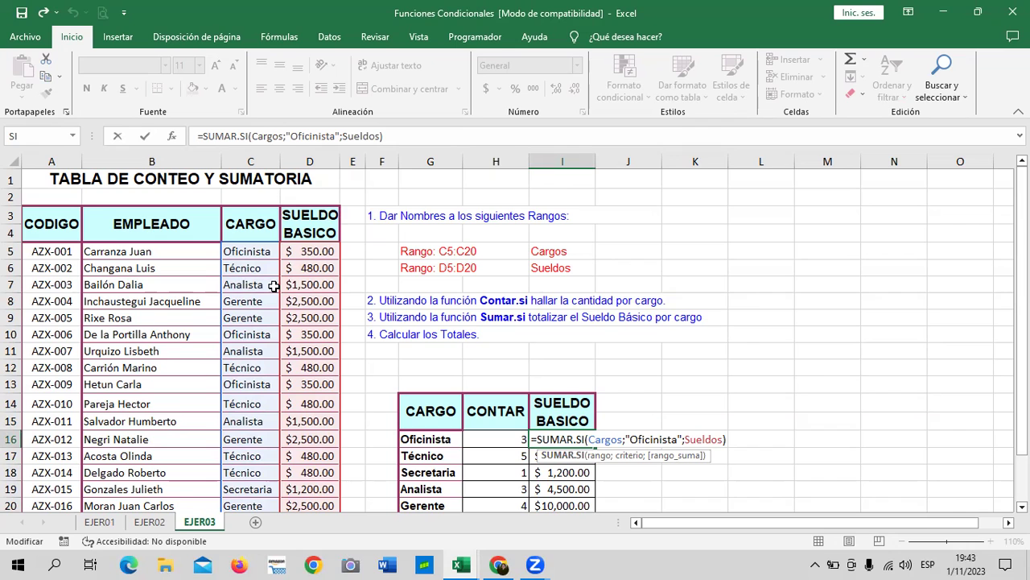
{"action": "key", "text": "Return"}
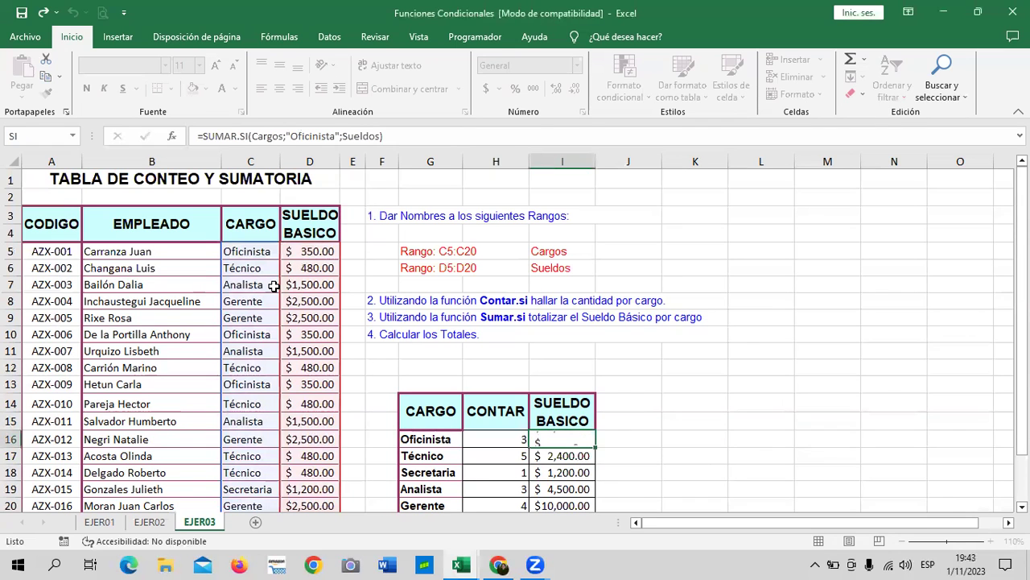
{"action": "left_click", "coordinate": [785, 454]}
{"action": "left_click", "coordinate": [578, 437]}
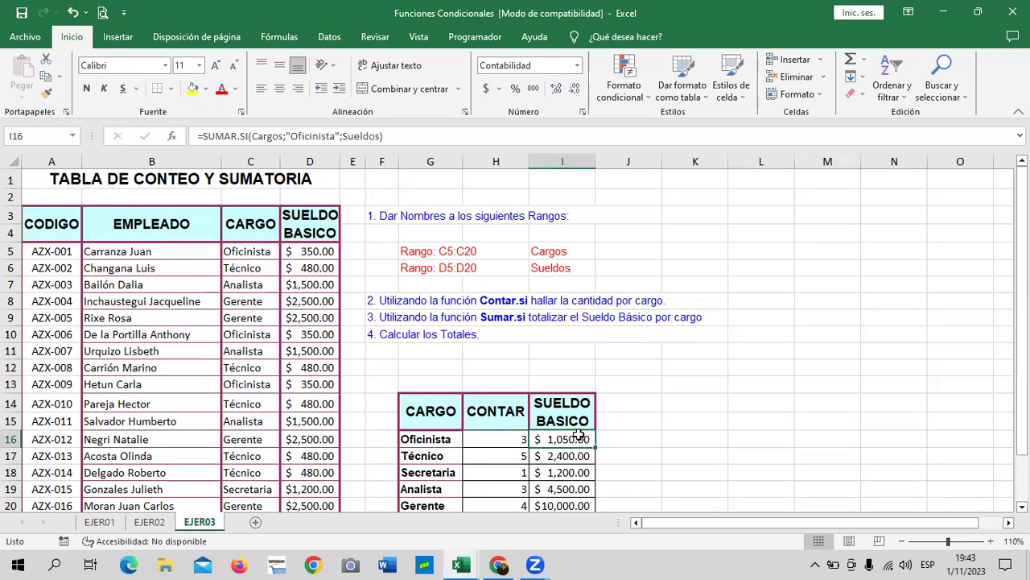
{"action": "left_click", "coordinate": [445, 439]}
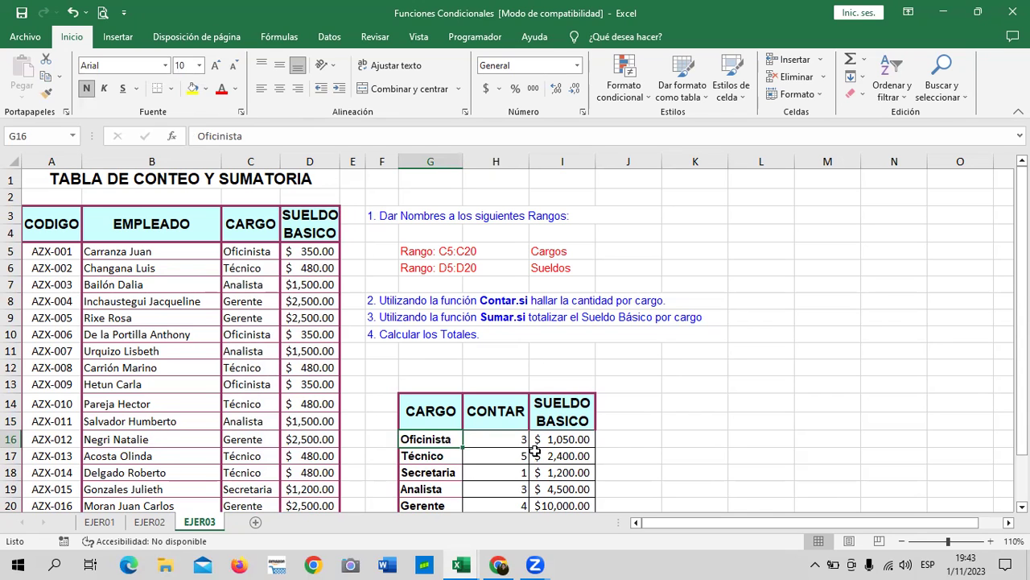
{"action": "scroll", "coordinate": [531, 445], "scroll_direction": "down", "scroll_amount": 1}
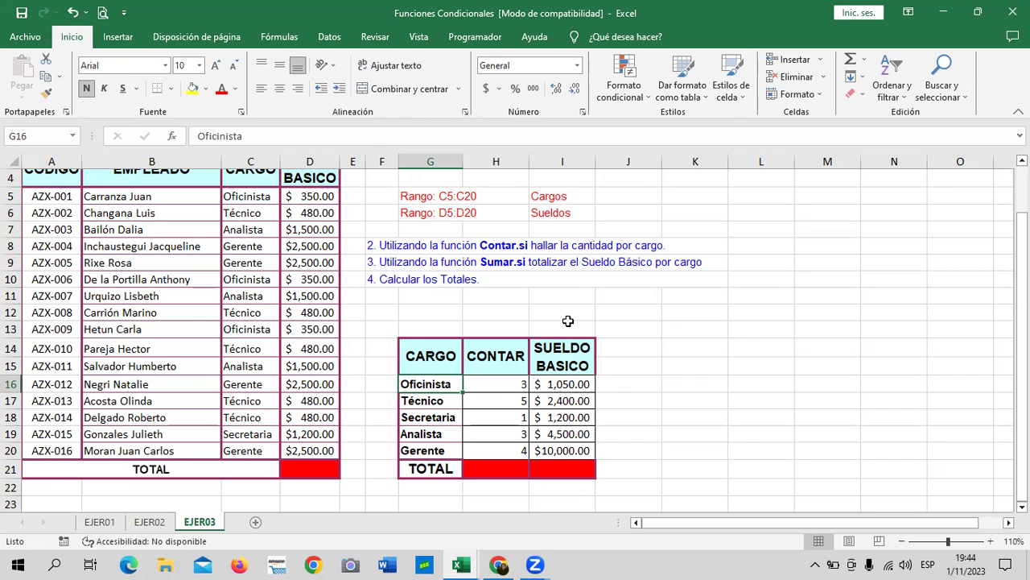
{"action": "left_click", "coordinate": [495, 383]}
{"action": "left_click", "coordinate": [422, 388]}
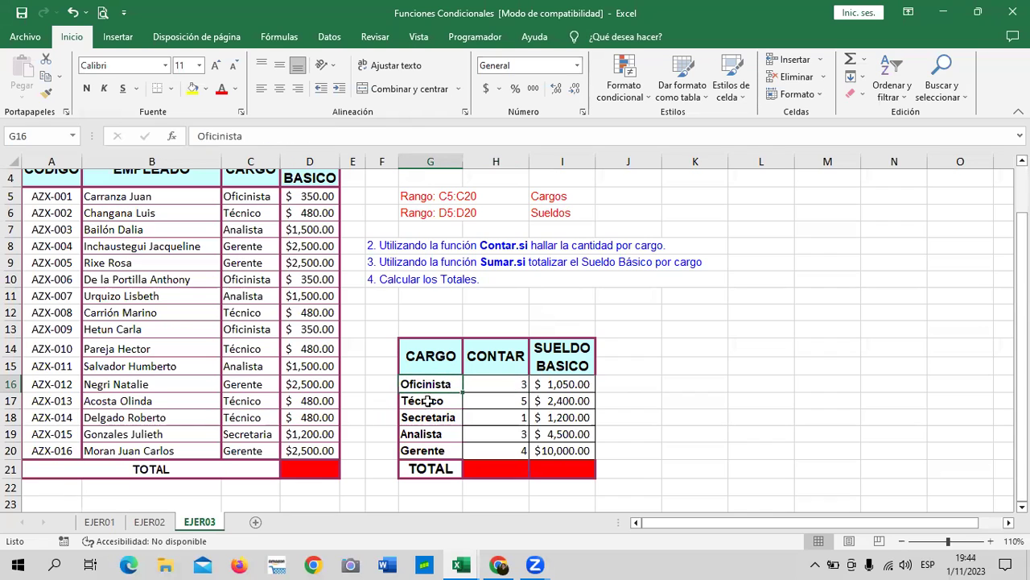
{"action": "left_click", "coordinate": [719, 406]}
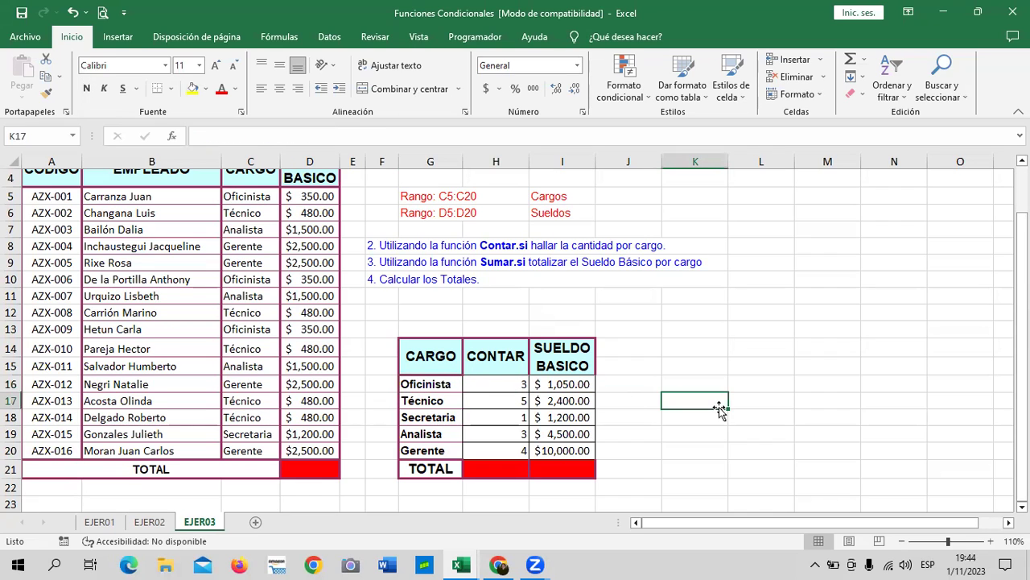
Open the EJER02 sheet and look over the ATE CANTIDAD/APORTE and TOTAL row cells.
{"action": "left_click", "coordinate": [153, 523]}
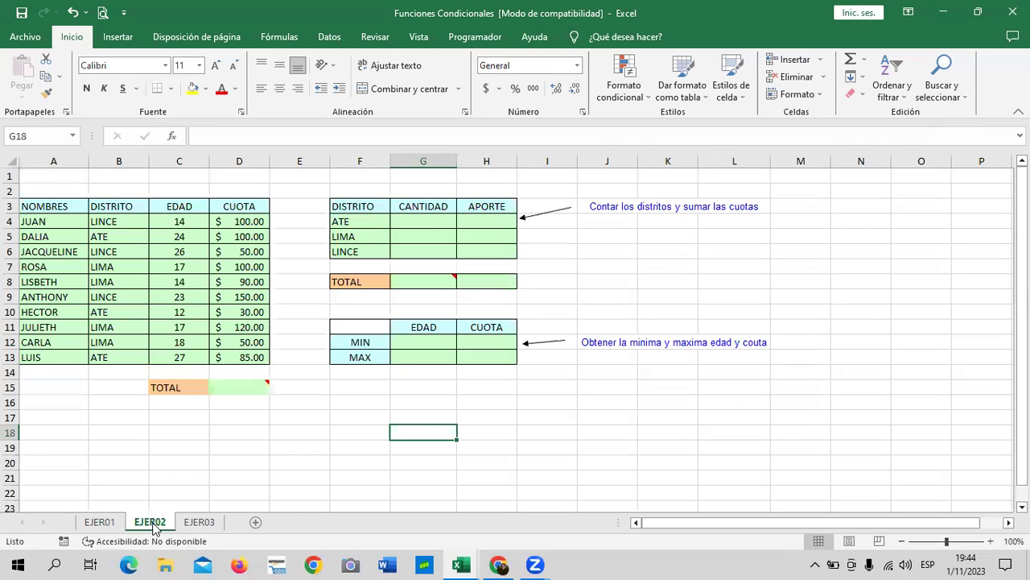
{"action": "left_click", "coordinate": [560, 272]}
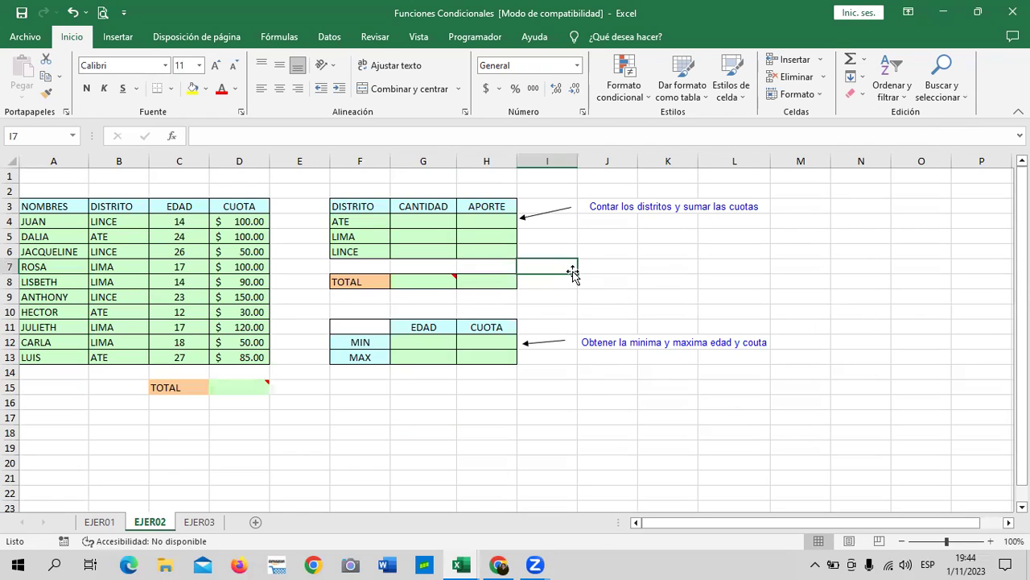
{"action": "left_click", "coordinate": [435, 224]}
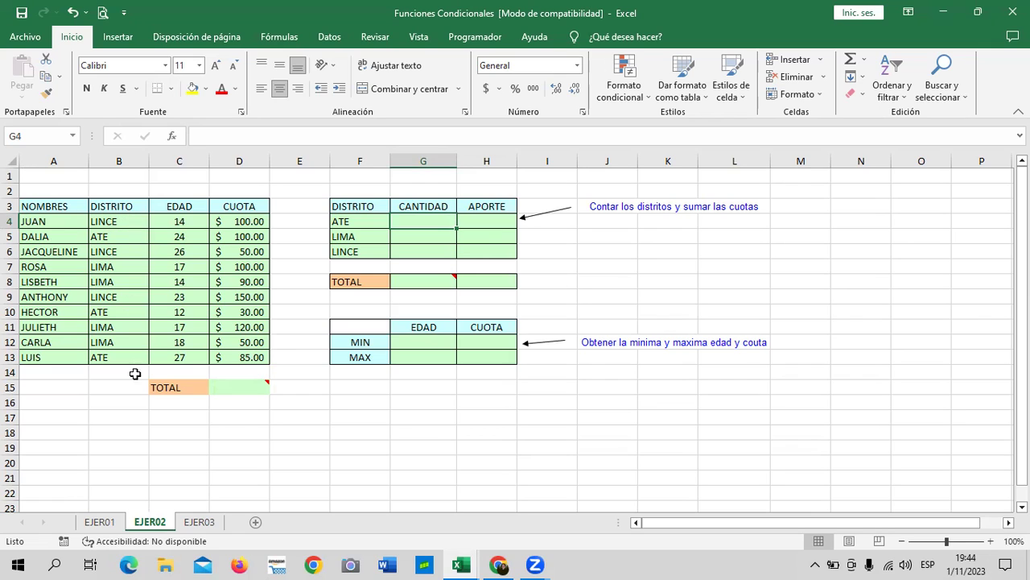
{"action": "left_click", "coordinate": [499, 219]}
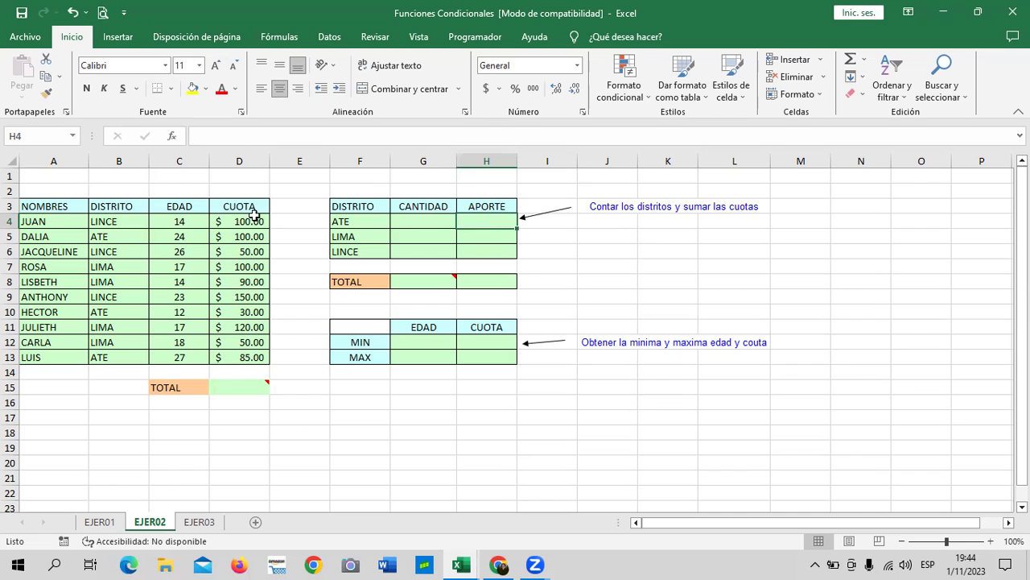
{"action": "left_click", "coordinate": [429, 282]}
{"action": "left_click", "coordinate": [489, 280]}
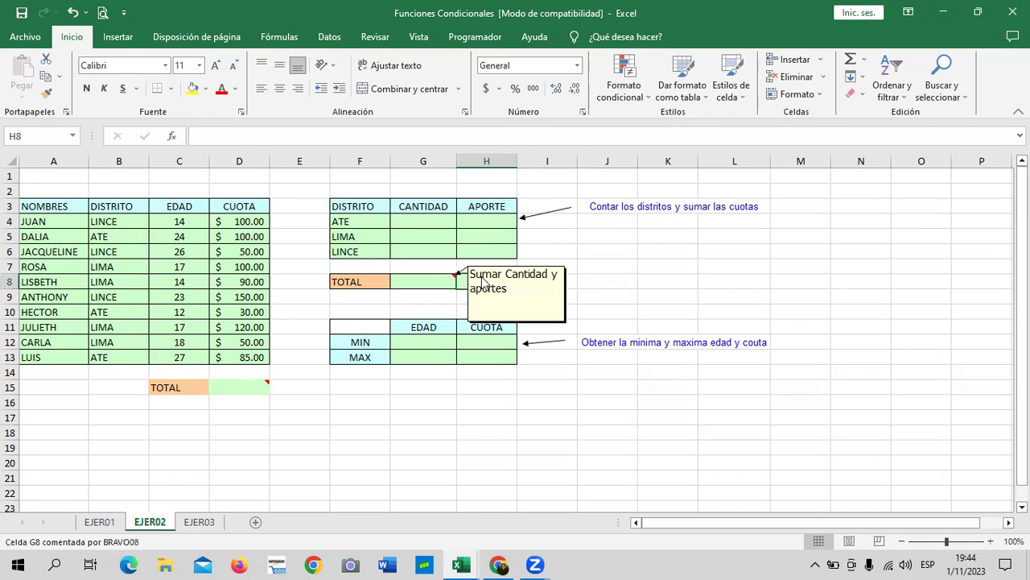
{"action": "left_click", "coordinate": [444, 282]}
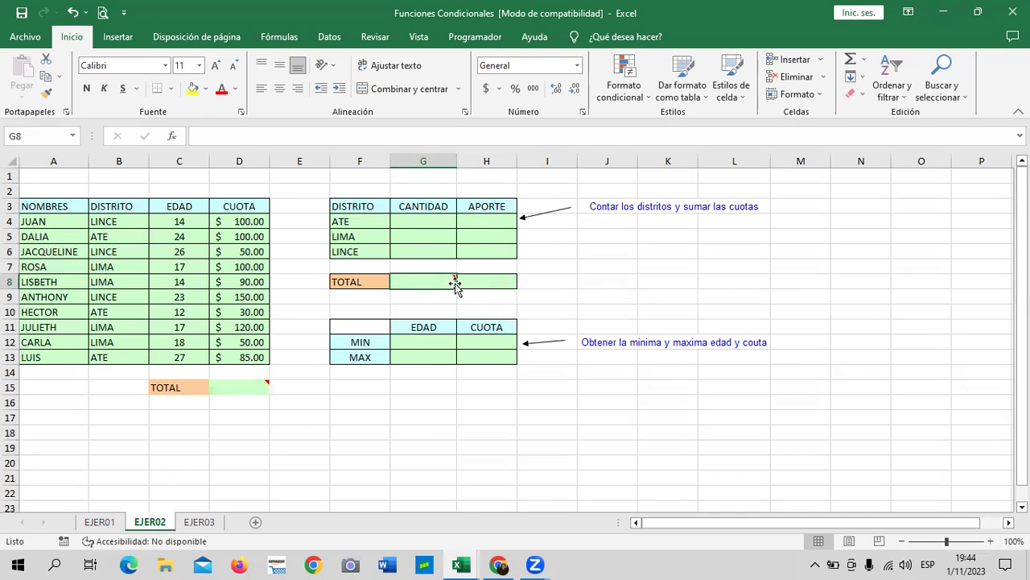
Review the TOTAL APORTE cell and the MIN and MAX age and fee cells.
{"action": "mouse_move", "coordinate": [412, 280]}
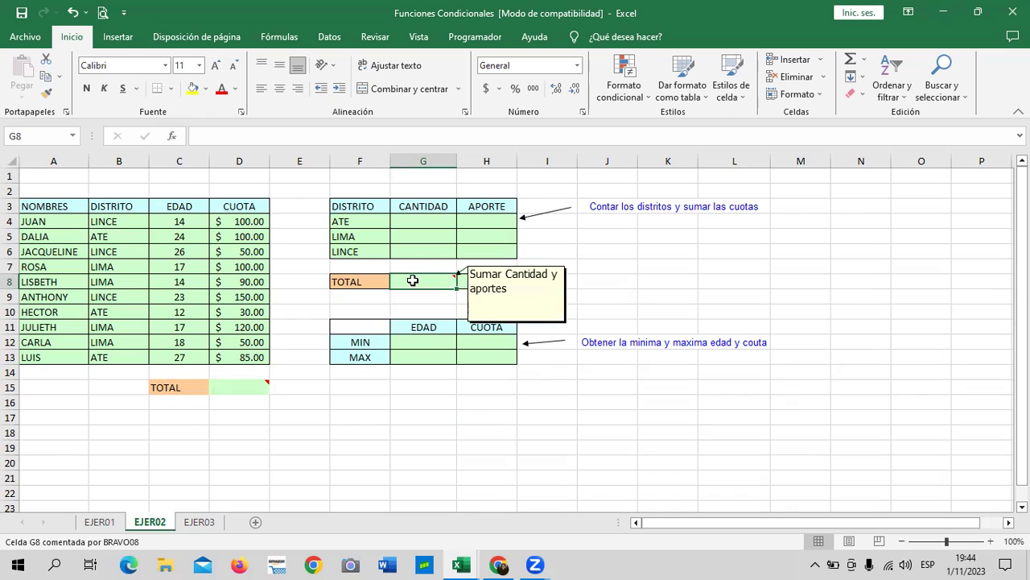
{"action": "left_click", "coordinate": [474, 281]}
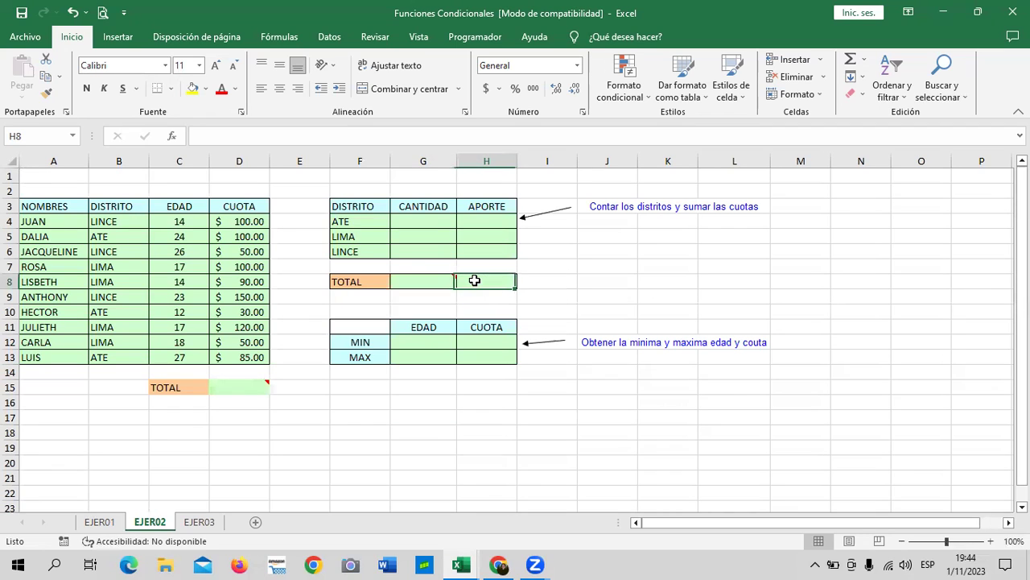
{"action": "left_click", "coordinate": [427, 342]}
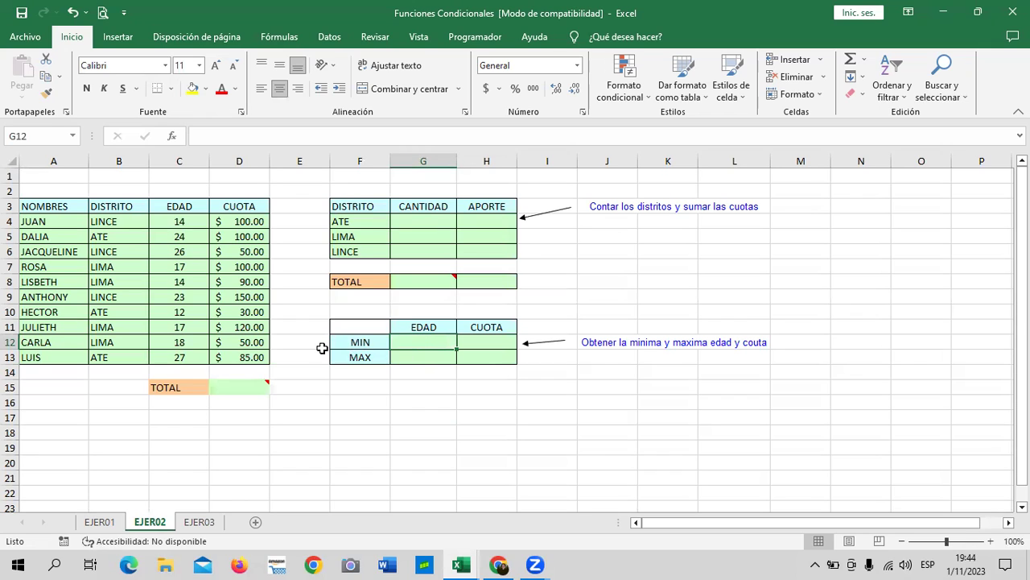
{"action": "left_click", "coordinate": [422, 359]}
{"action": "left_click", "coordinate": [487, 357]}
{"action": "left_click", "coordinate": [488, 341]}
Enter =MIN(C4:C13) in G12 for the minimum age, 12.
{"action": "left_click", "coordinate": [433, 341]}
{"action": "type", "text": "="}
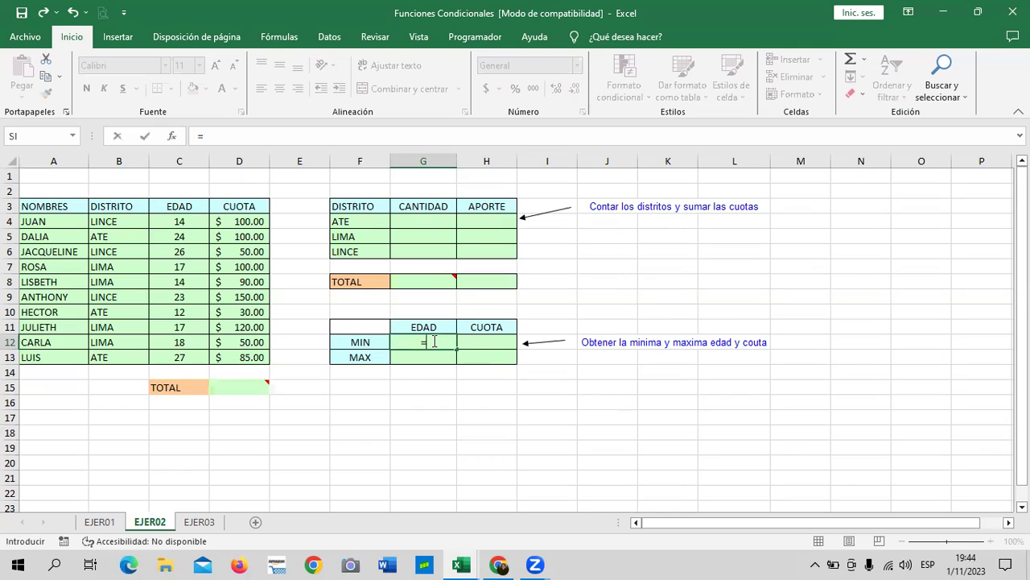
{"action": "type", "text": "min"}
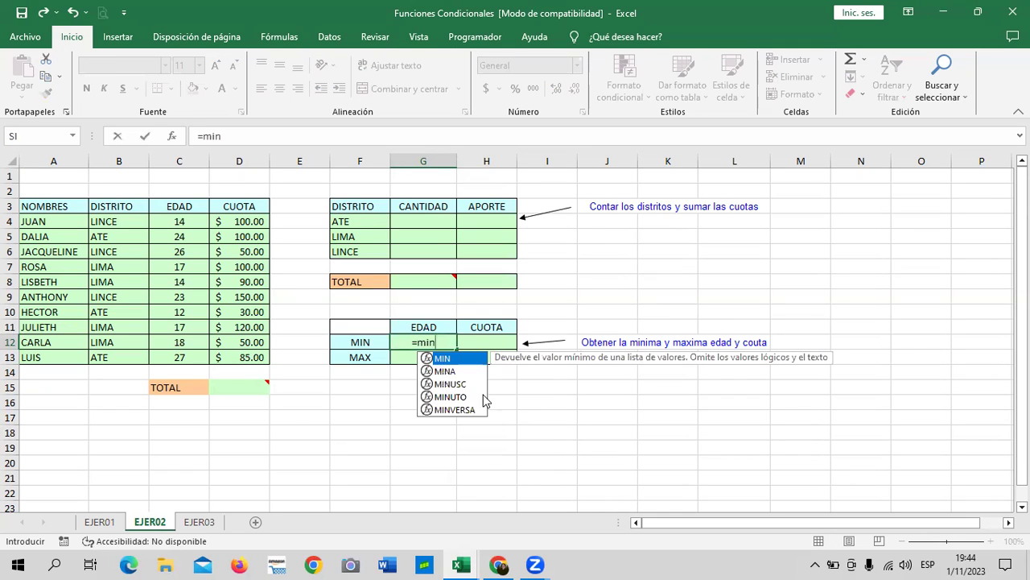
{"action": "double_click", "coordinate": [473, 361]}
{"action": "left_click_drag", "start_coordinate": [191, 221], "coordinate": [177, 356]}
{"action": "key", "text": "Return"}
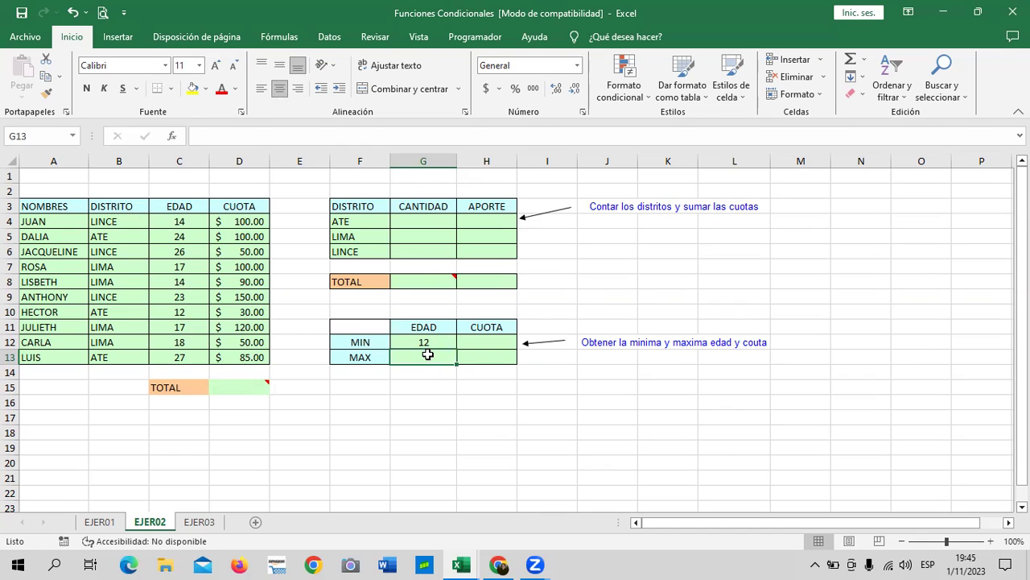
Enter =MIN(D4:D13) in H12 for the minimum fee, $ 30.00.
{"action": "left_click", "coordinate": [482, 341]}
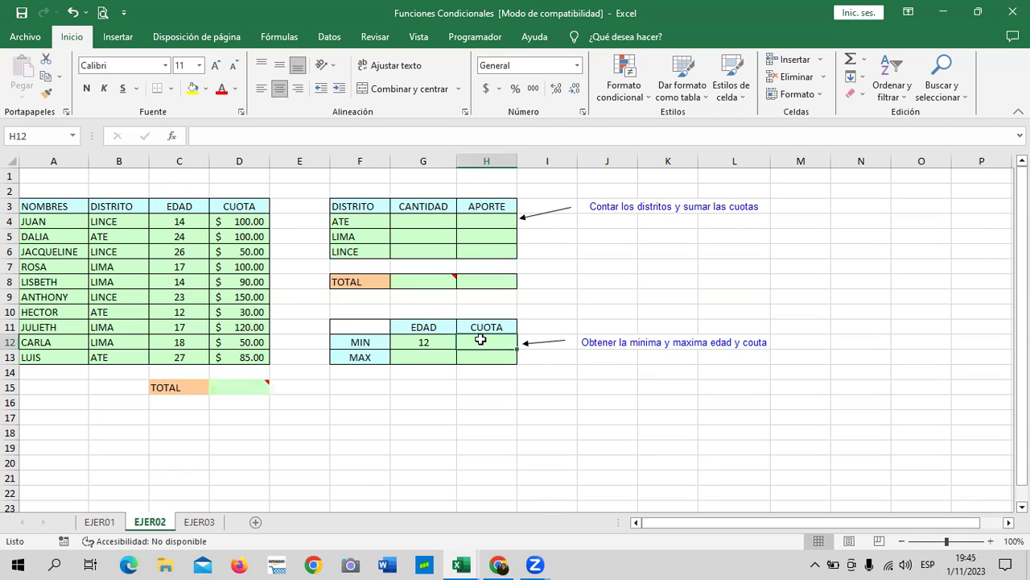
{"action": "type", "text": "=min"}
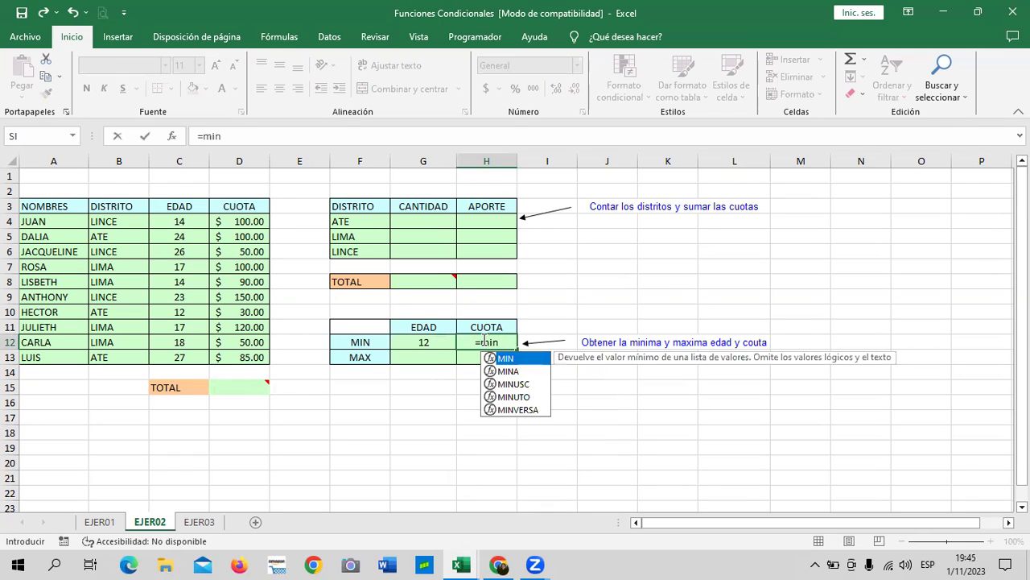
{"action": "double_click", "coordinate": [506, 358]}
{"action": "left_click", "coordinate": [229, 222]}
{"action": "left_click_drag", "start_coordinate": [232, 235], "coordinate": [231, 351]}
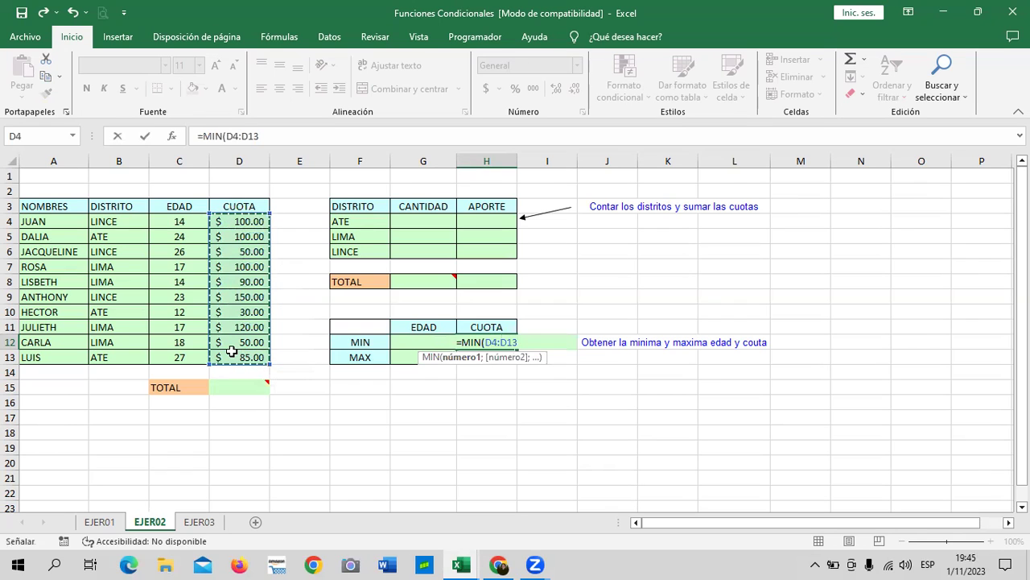
{"action": "key", "text": "Return"}
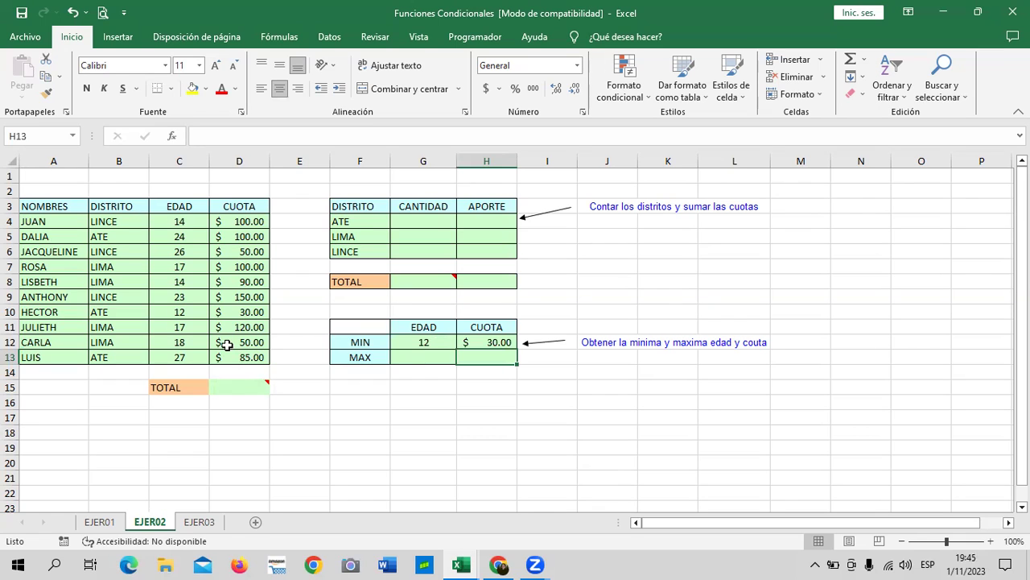
Enter =MAX(C4:C13) in G13 for the maximum age, 27.
{"action": "left_click", "coordinate": [421, 357]}
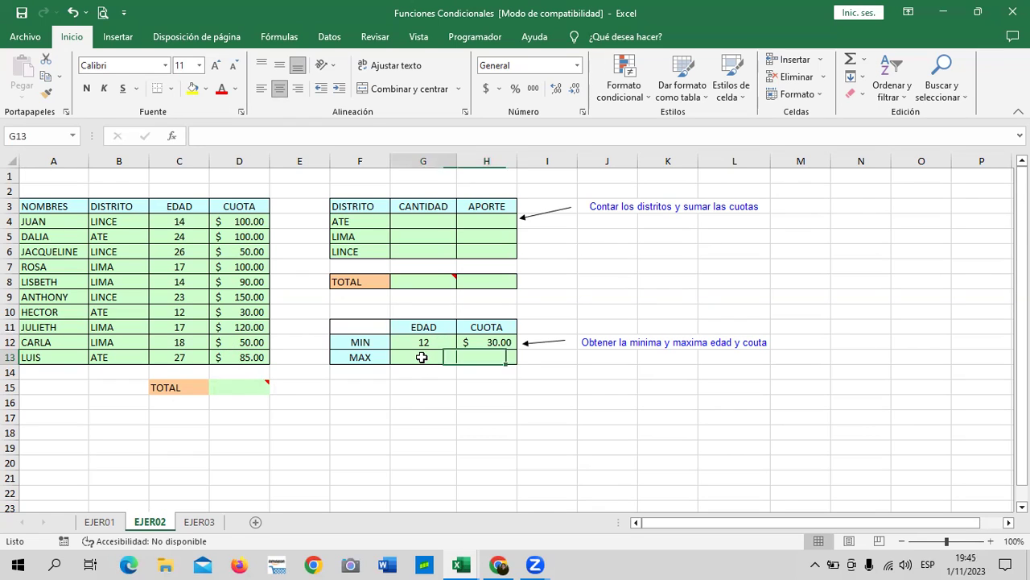
{"action": "type", "text": "=max"}
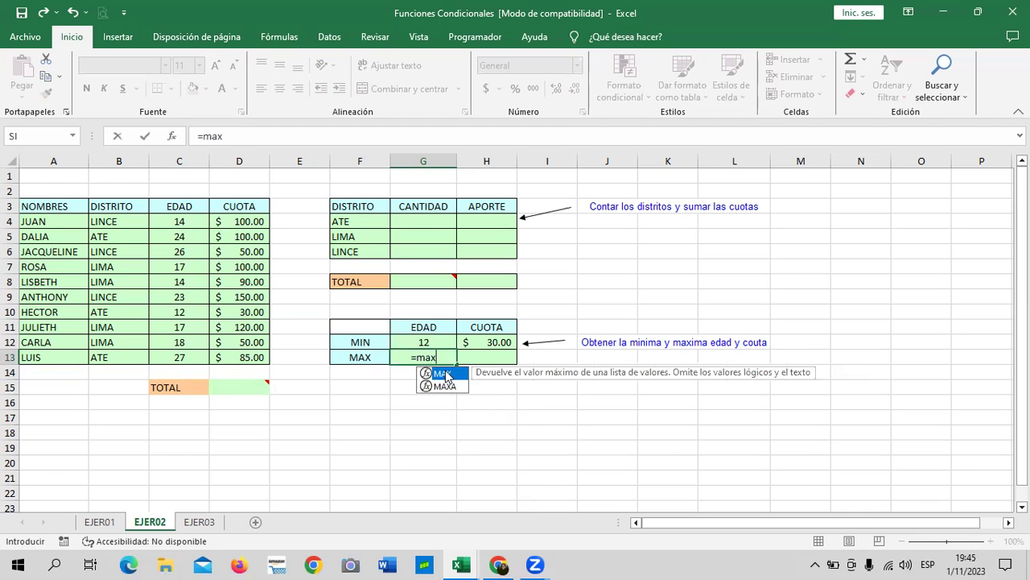
{"action": "double_click", "coordinate": [445, 373]}
{"action": "left_click_drag", "start_coordinate": [178, 222], "coordinate": [180, 354]}
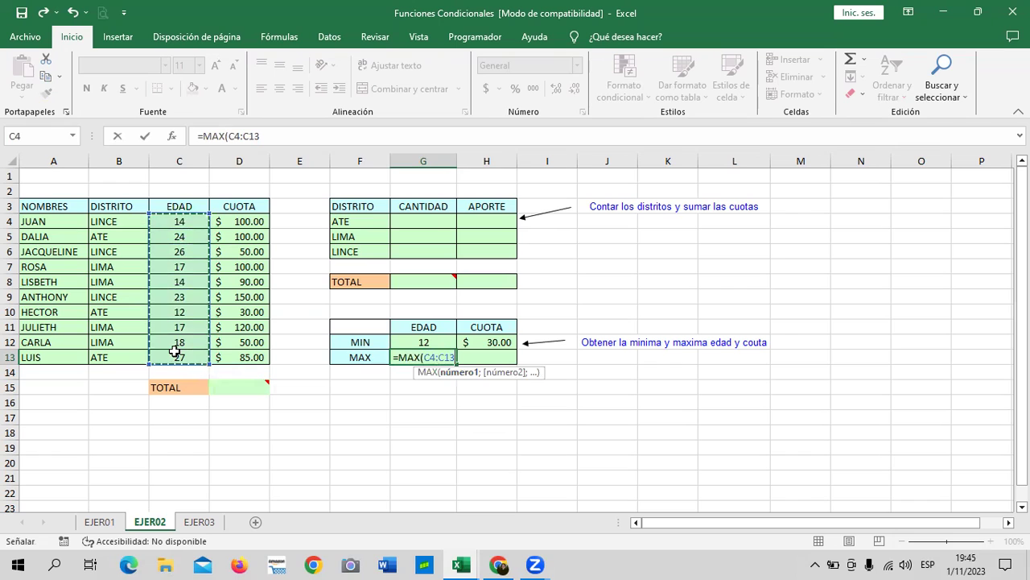
{"action": "key", "text": "Return"}
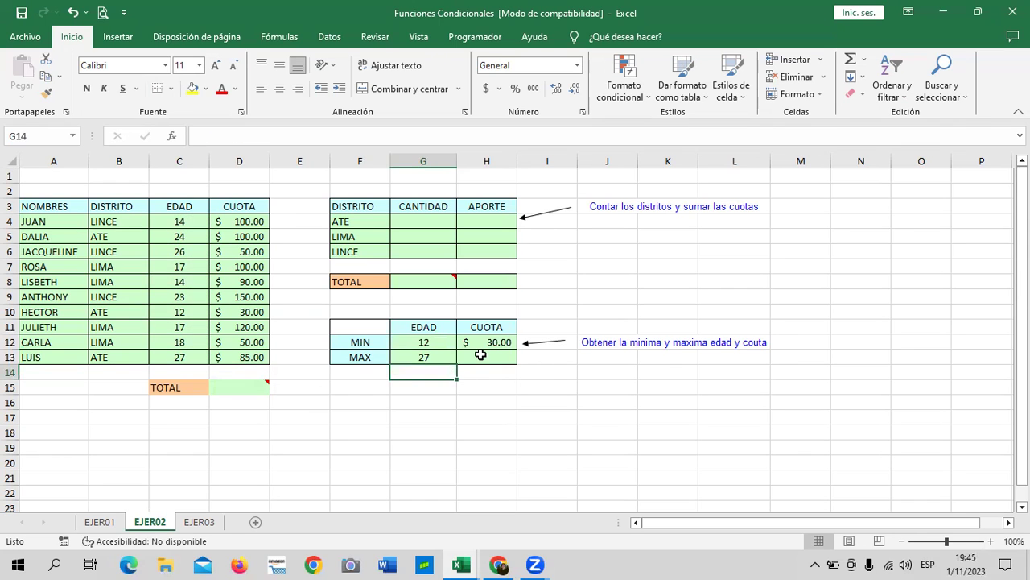
Enter =MAX(D4:D13) in H13 for the maximum fee, $ 150.00.
{"action": "left_click", "coordinate": [479, 355]}
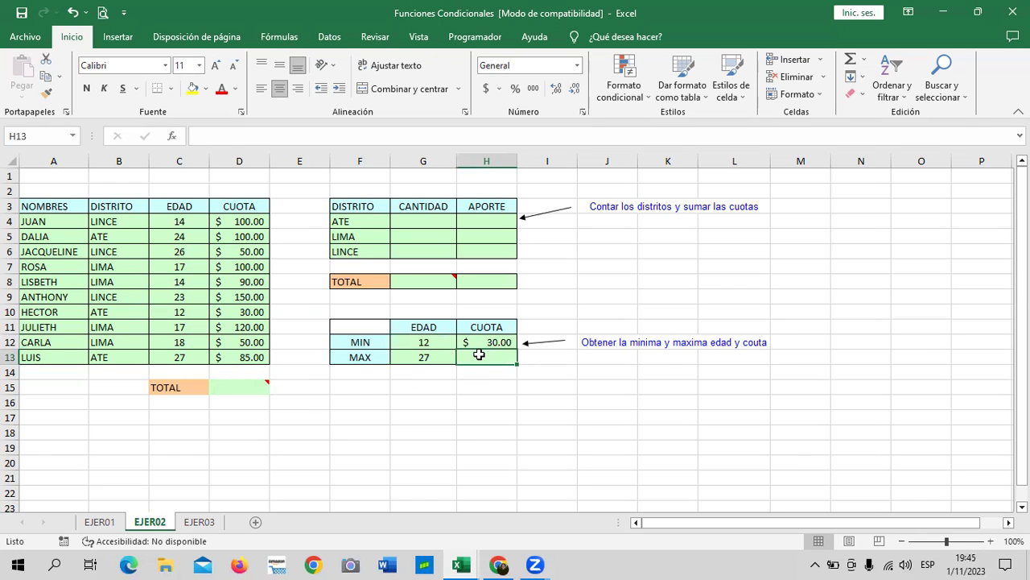
{"action": "type", "text": "=max"}
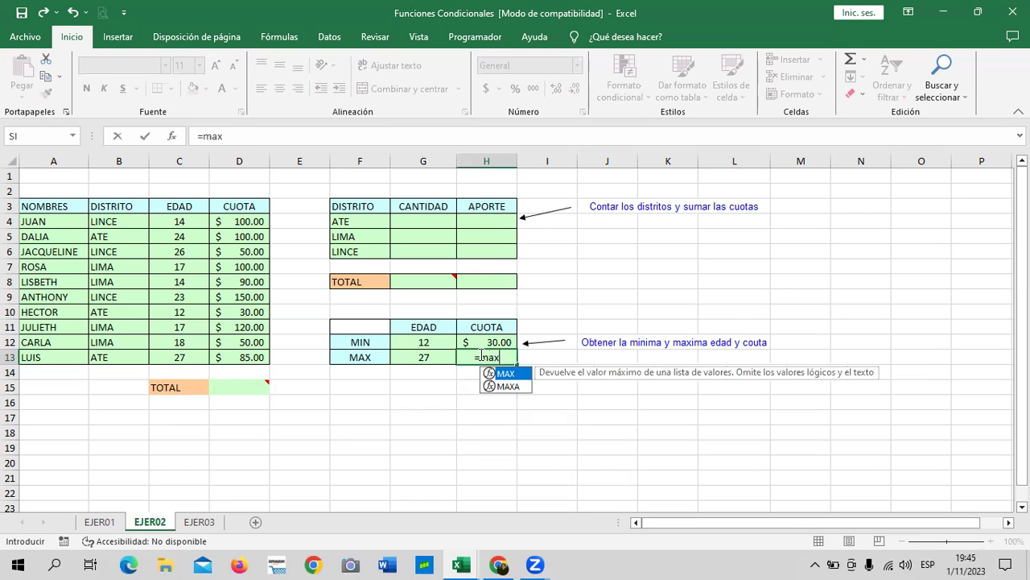
{"action": "double_click", "coordinate": [517, 374]}
{"action": "left_click_drag", "start_coordinate": [248, 221], "coordinate": [241, 356]}
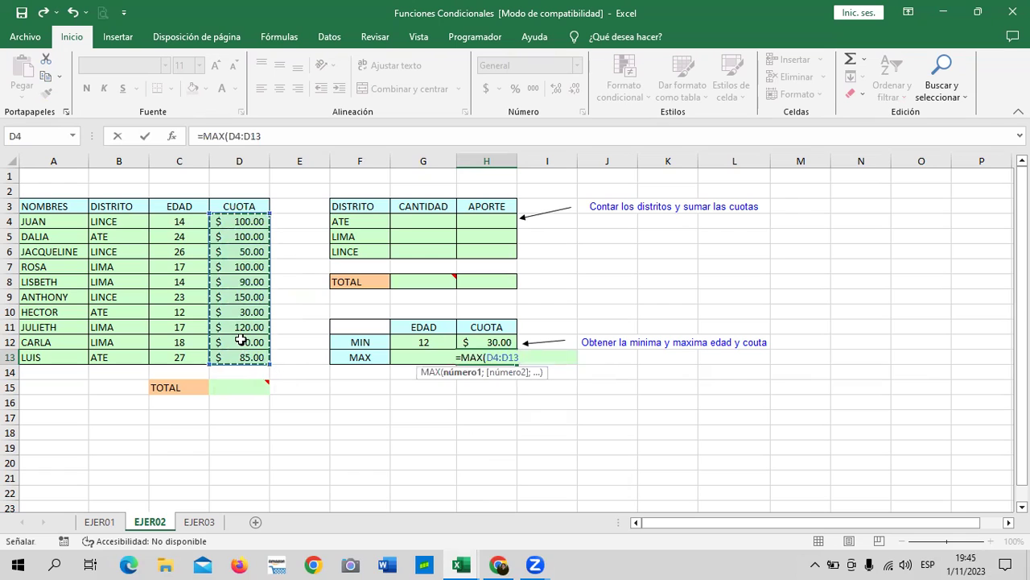
{"action": "type", "text": ")"}
{"action": "key", "text": "Return"}
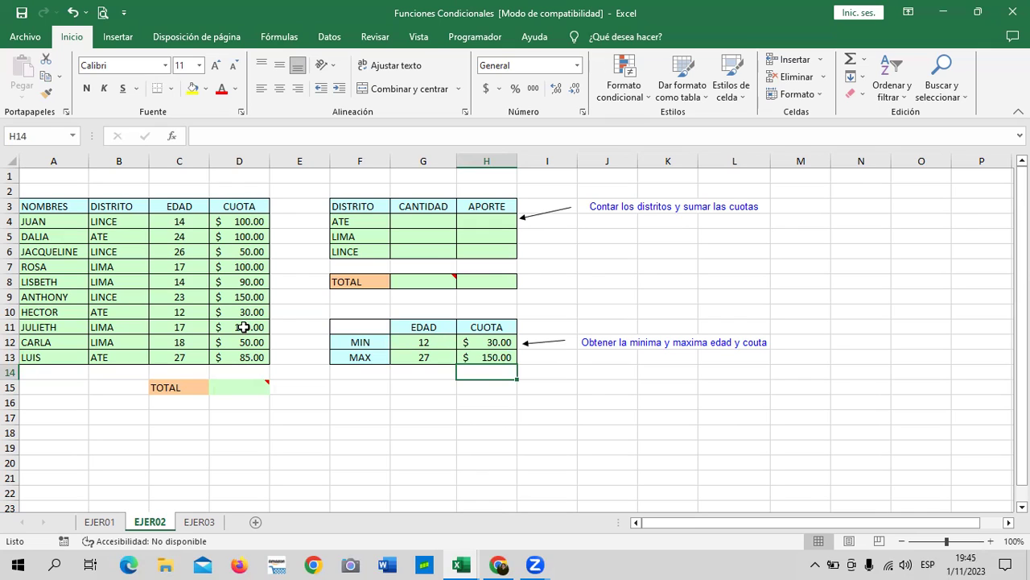
{"action": "left_click", "coordinate": [416, 219]}
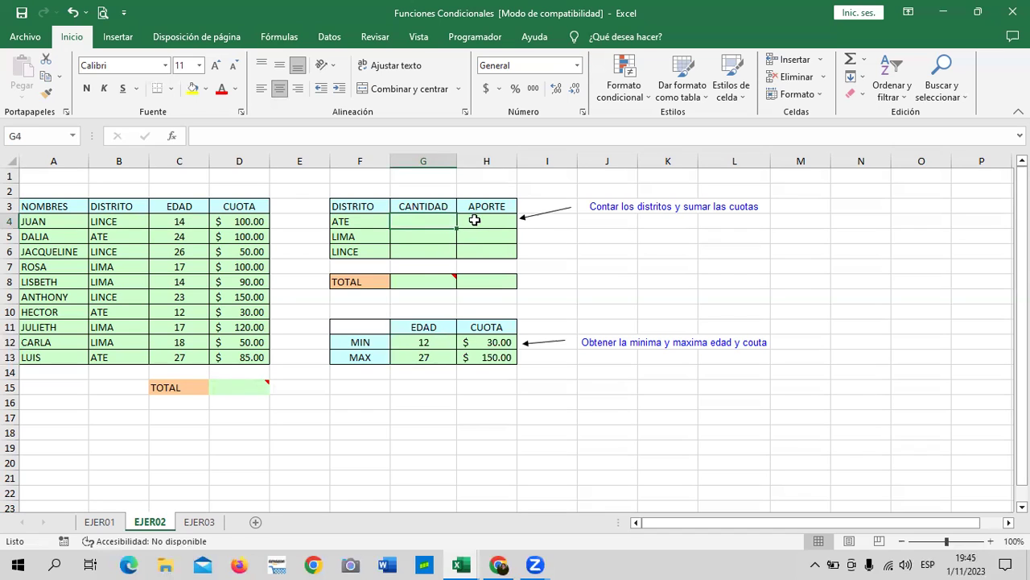
Leave EJER02 and go to the EJER03 sheet.
{"action": "left_click", "coordinate": [477, 220]}
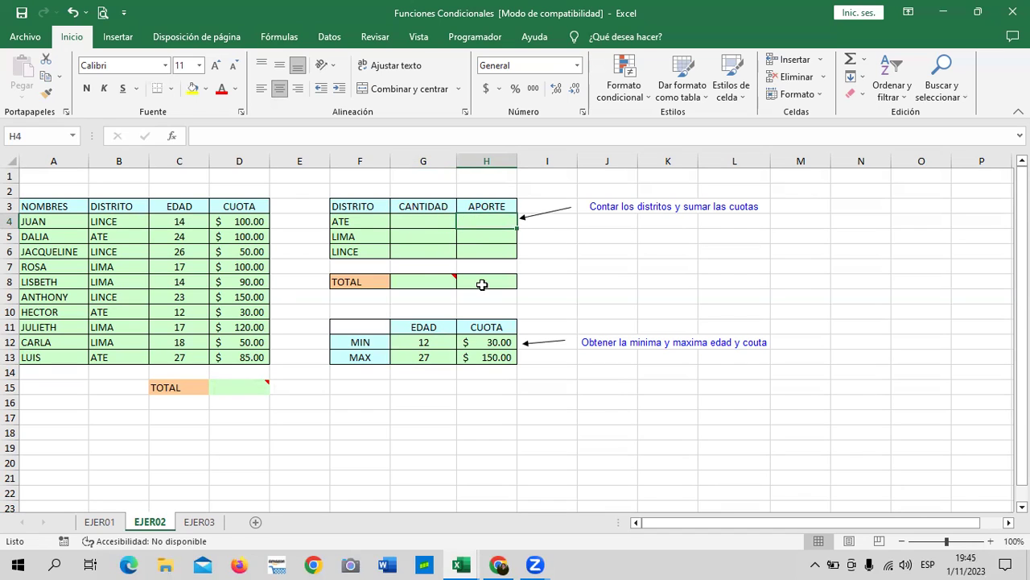
{"action": "left_click", "coordinate": [198, 521]}
{"action": "left_click", "coordinate": [767, 297]}
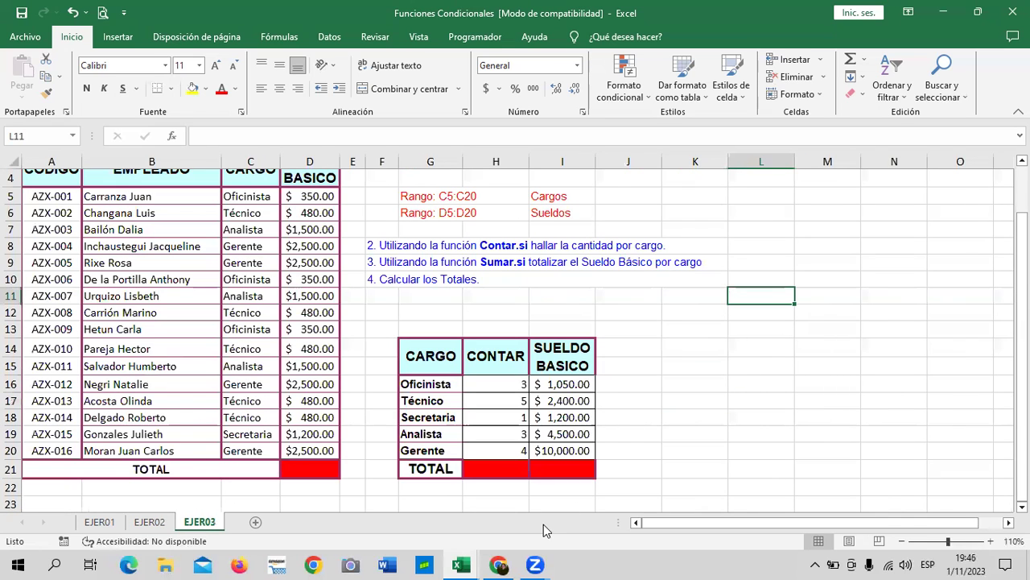
Bring up the CONTAR.SI - copia (2) workbook and scroll through its PEDIDOS orders table.
{"action": "mouse_move", "coordinate": [461, 564]}
{"action": "left_click", "coordinate": [315, 470]}
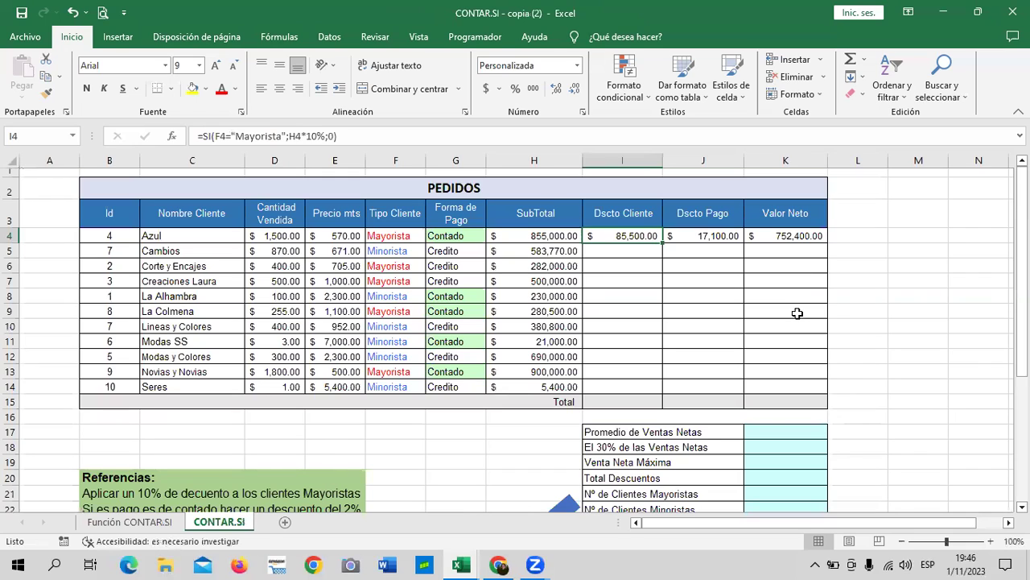
{"action": "left_click", "coordinate": [924, 278]}
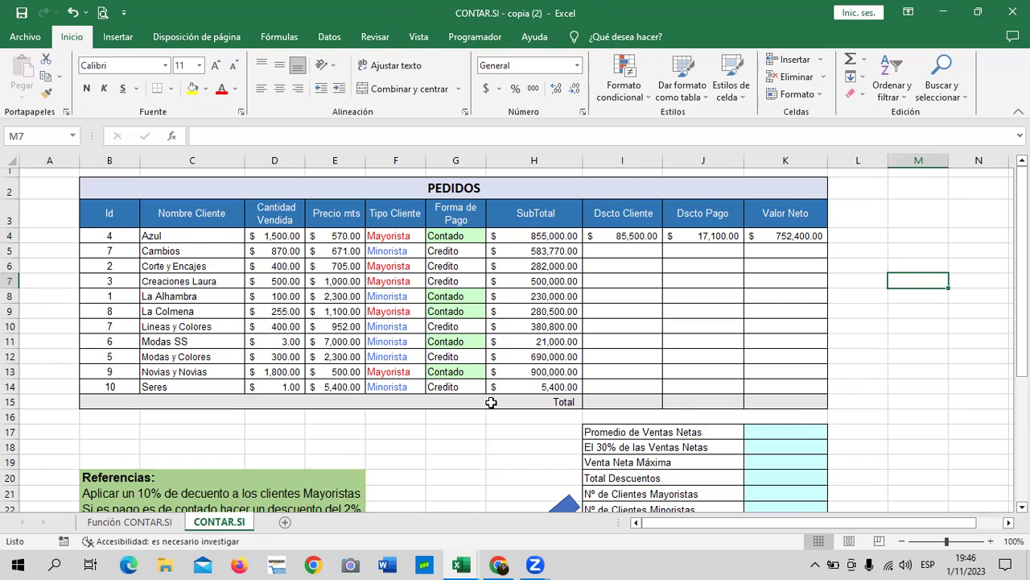
{"action": "scroll", "coordinate": [483, 423], "scroll_direction": "down", "scroll_amount": 2}
{"action": "scroll", "coordinate": [477, 427], "scroll_direction": "down", "scroll_amount": 2}
{"action": "scroll", "coordinate": [476, 427], "scroll_direction": "down", "scroll_amount": 1}
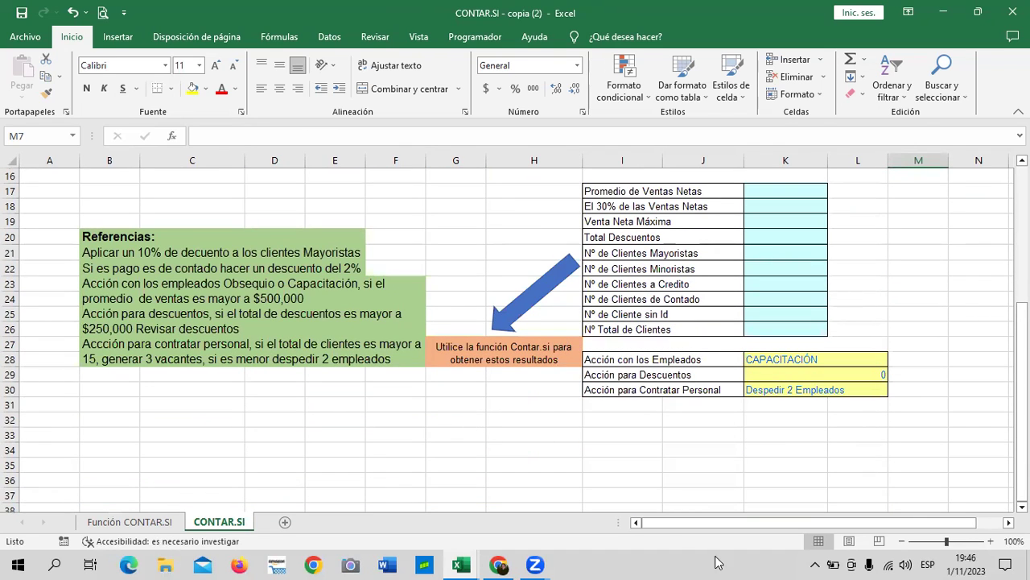
{"action": "mouse_move", "coordinate": [834, 561]}
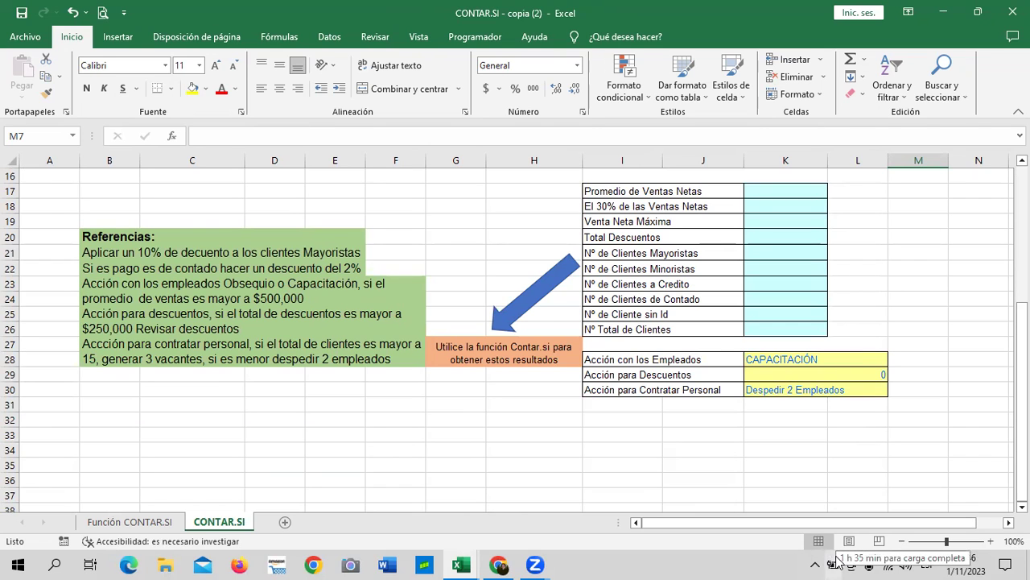
{"action": "scroll", "coordinate": [448, 366], "scroll_direction": "up", "scroll_amount": 3}
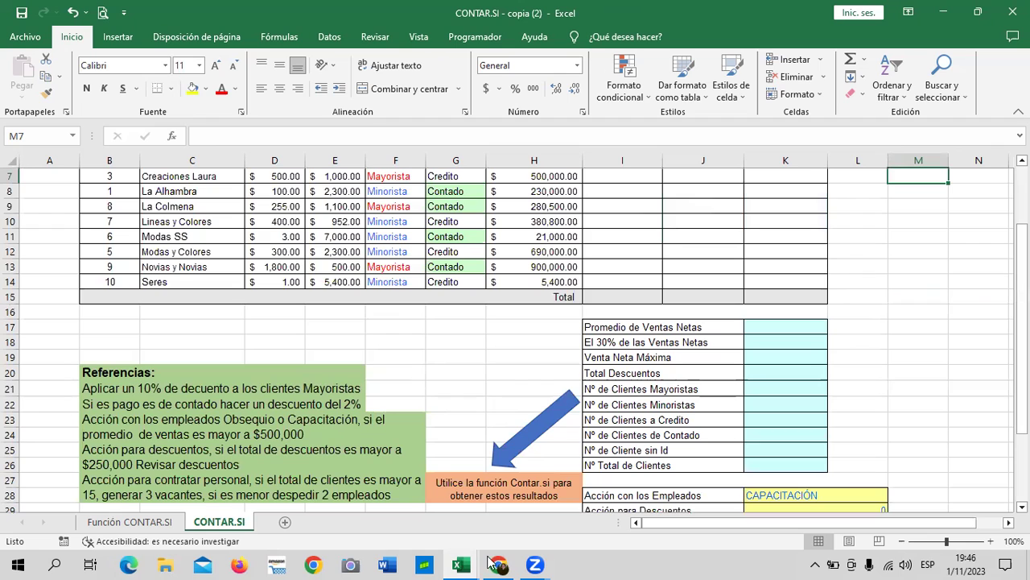
{"action": "mouse_move", "coordinate": [492, 563]}
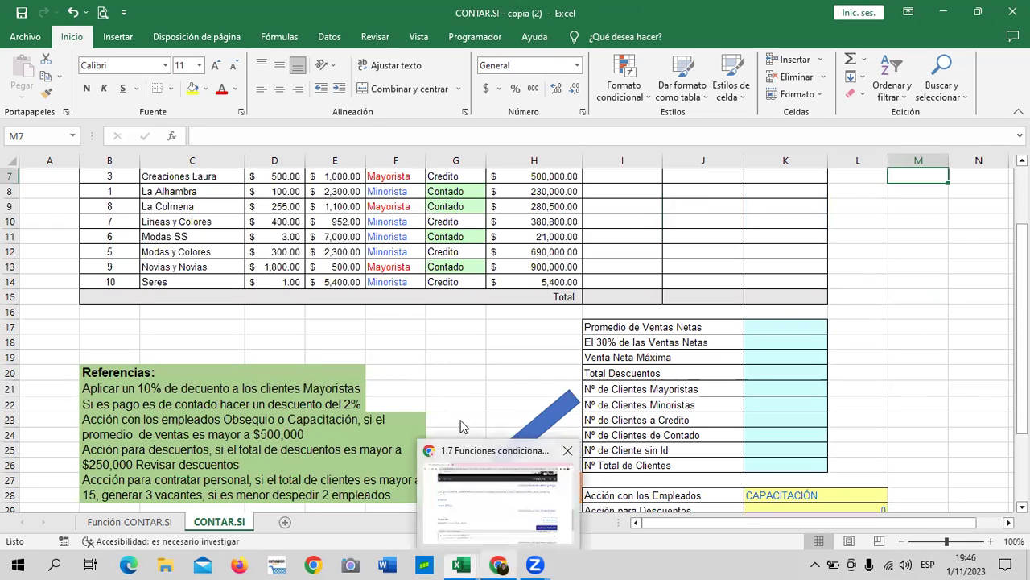
Check the course lesson page, then zoom the CONTAR.SI workbook to 110% and select G19.
{"action": "left_click", "coordinate": [501, 516]}
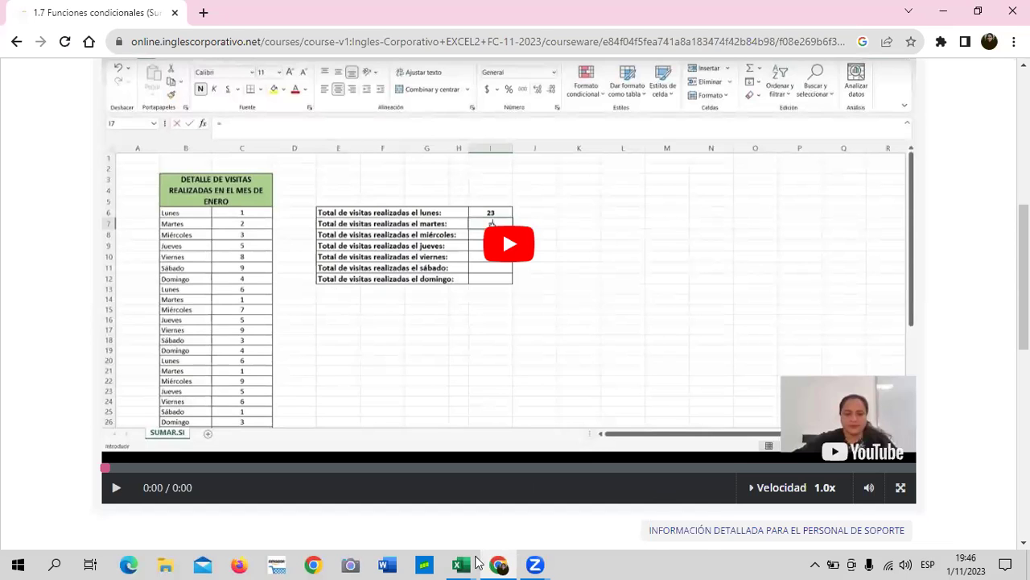
{"action": "mouse_move", "coordinate": [460, 564]}
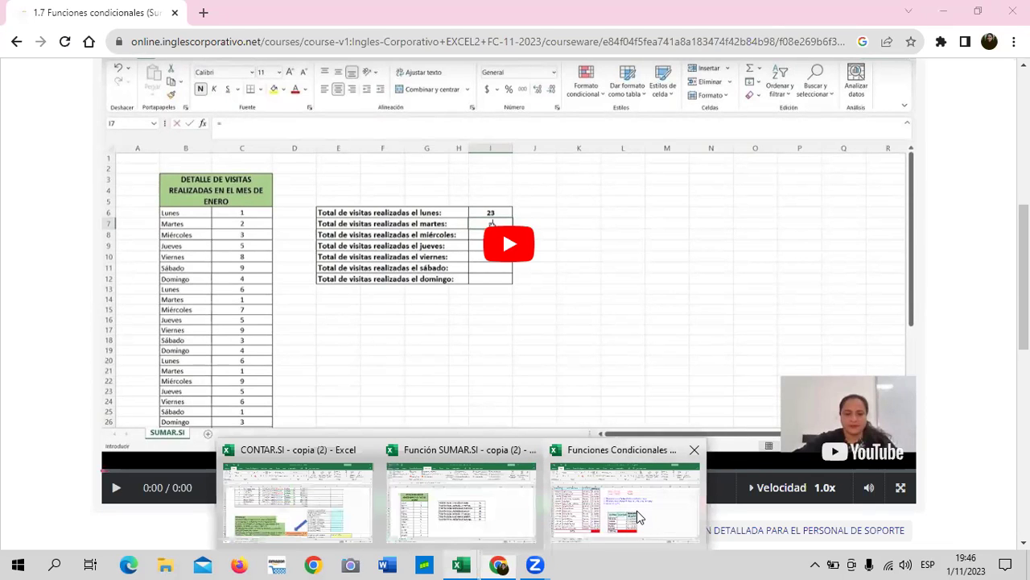
{"action": "left_click", "coordinate": [276, 499]}
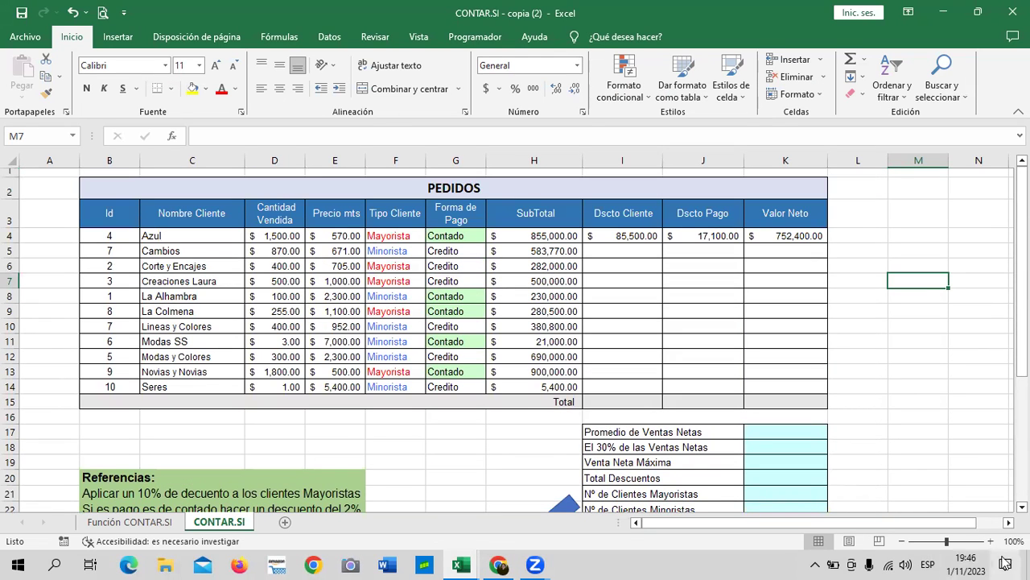
{"action": "left_click", "coordinate": [989, 541]}
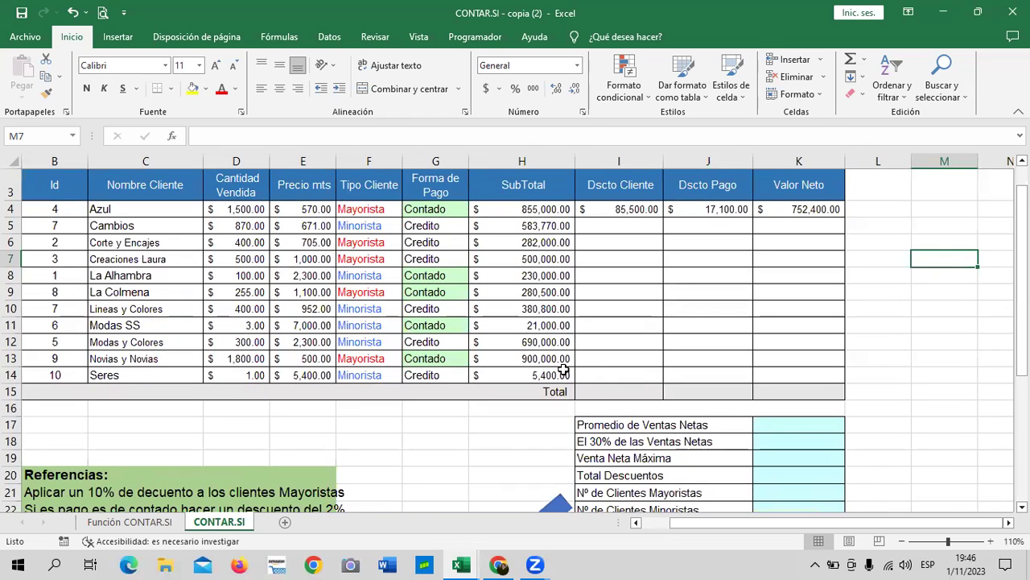
{"action": "left_click", "coordinate": [425, 453]}
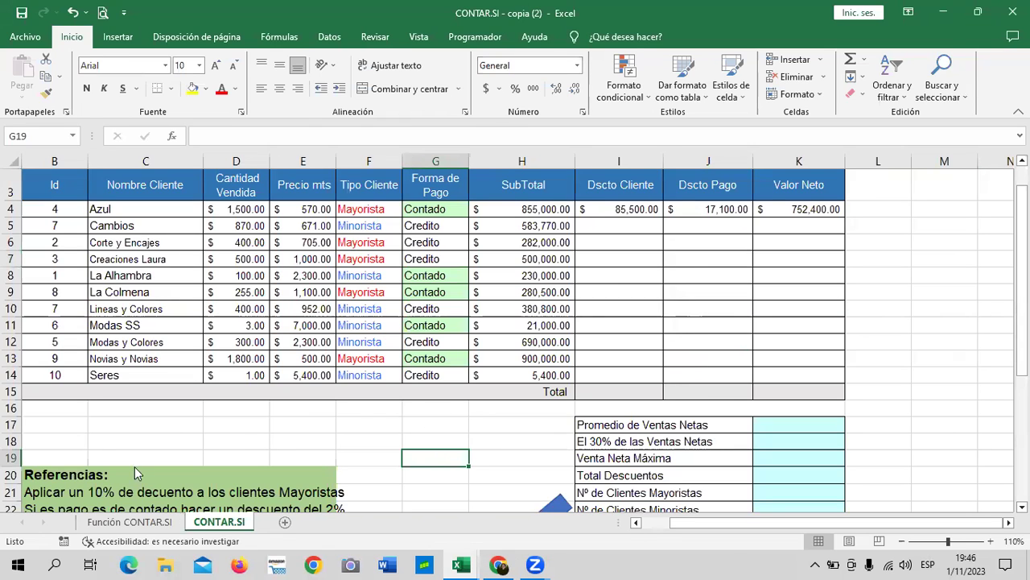
Scroll the lesson page down to the CONTAR.SI and Función SUMAR.SI practice-file links, then return to Excel.
{"action": "key", "text": "alt+Tab"}
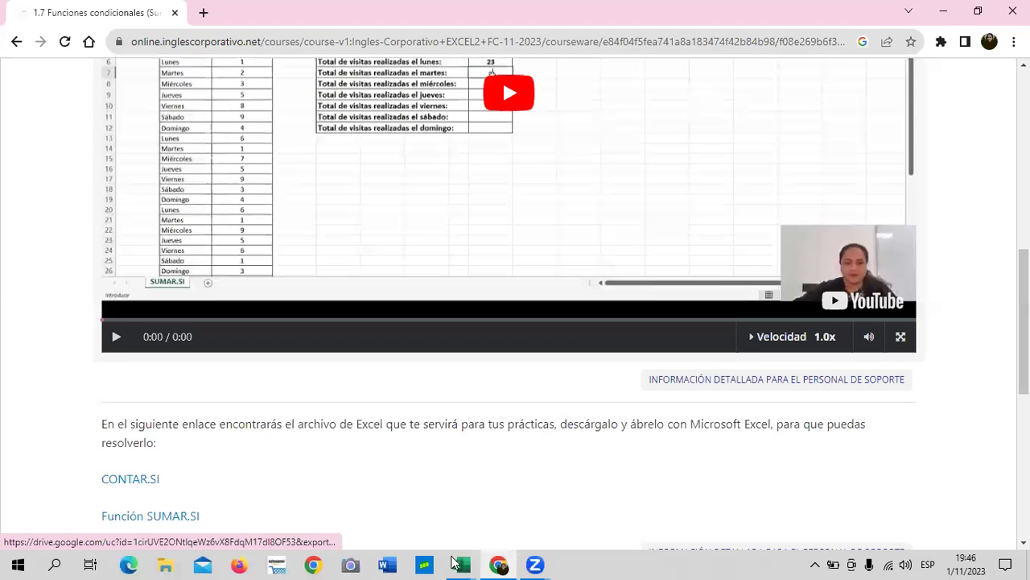
{"action": "mouse_move", "coordinate": [461, 563]}
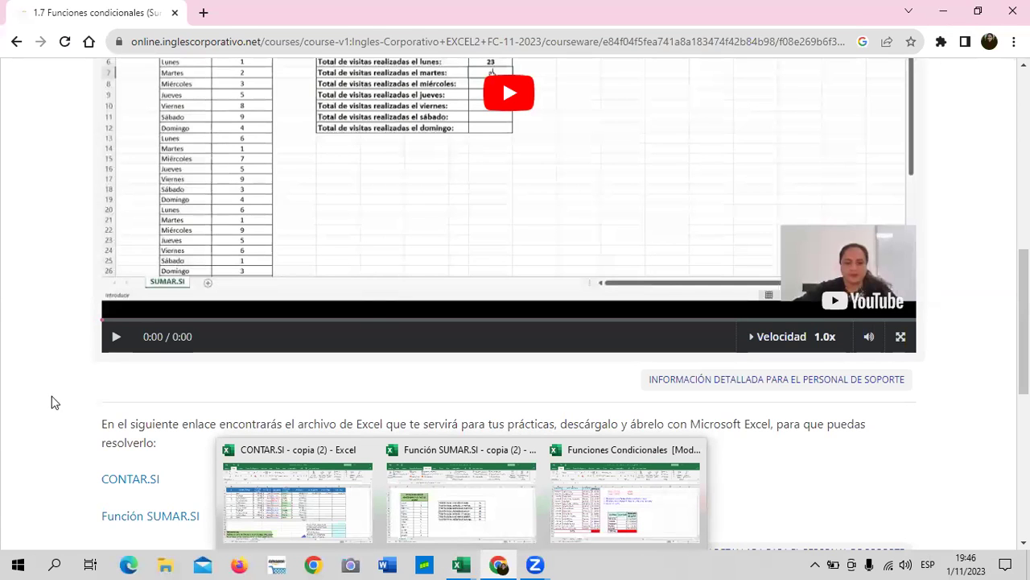
{"action": "scroll", "coordinate": [141, 405], "scroll_direction": "down", "scroll_amount": 1}
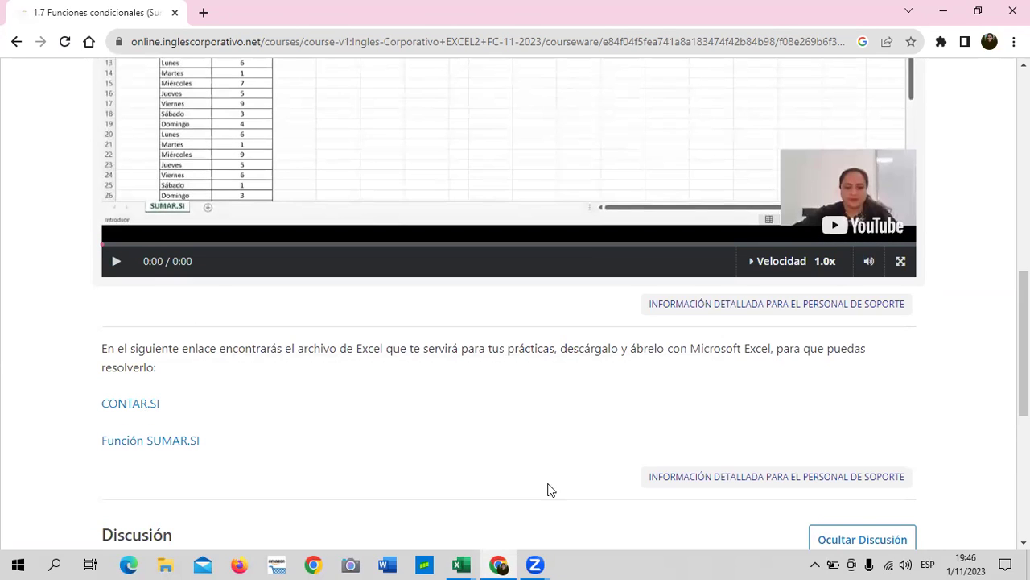
{"action": "left_click", "coordinate": [463, 562]}
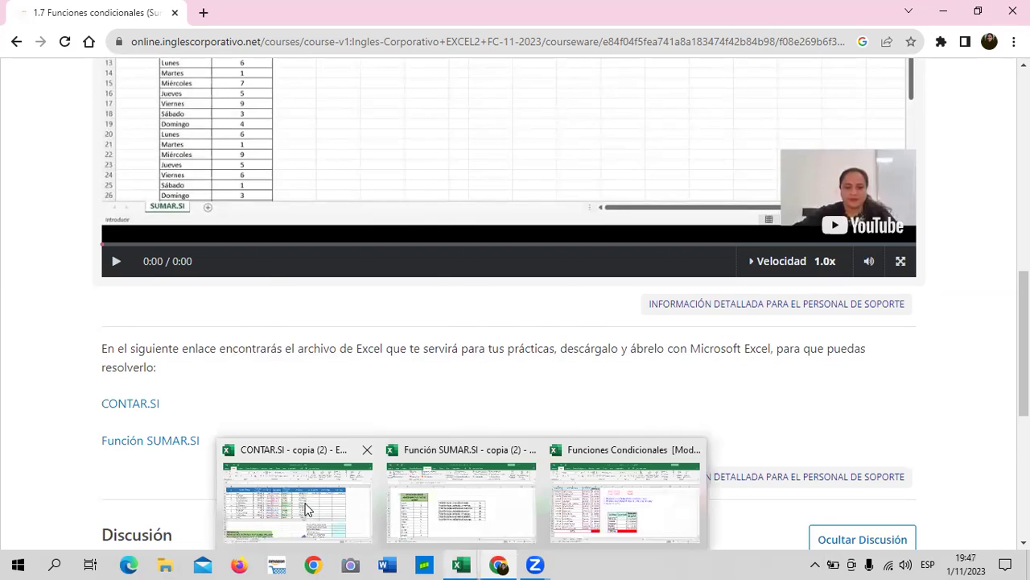
{"action": "left_click", "coordinate": [298, 491]}
Go to the Función CONTAR.SI sheet and enter an '=' entry in a cell near the top.
{"action": "left_click", "coordinate": [916, 350]}
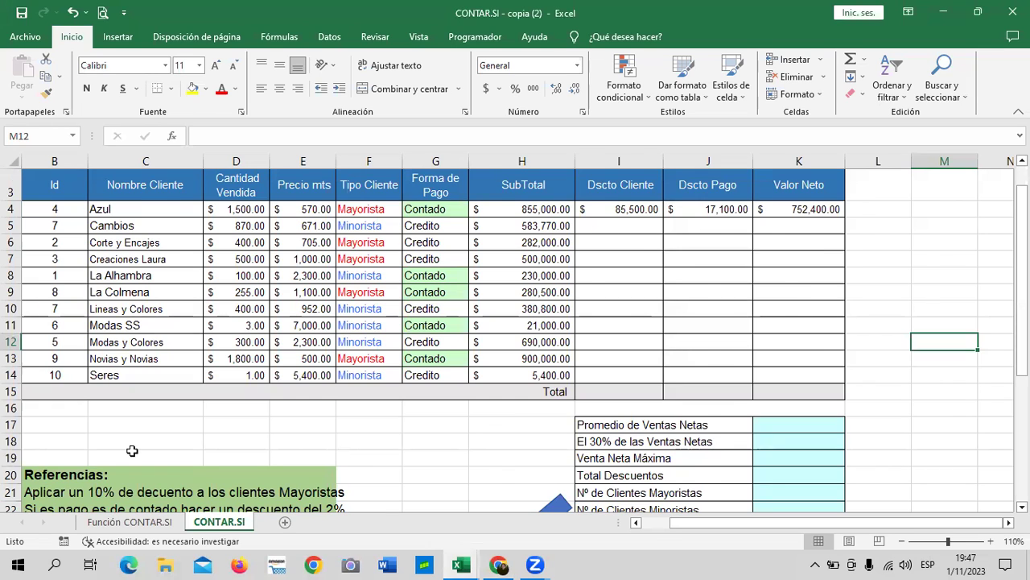
{"action": "left_click", "coordinate": [131, 521]}
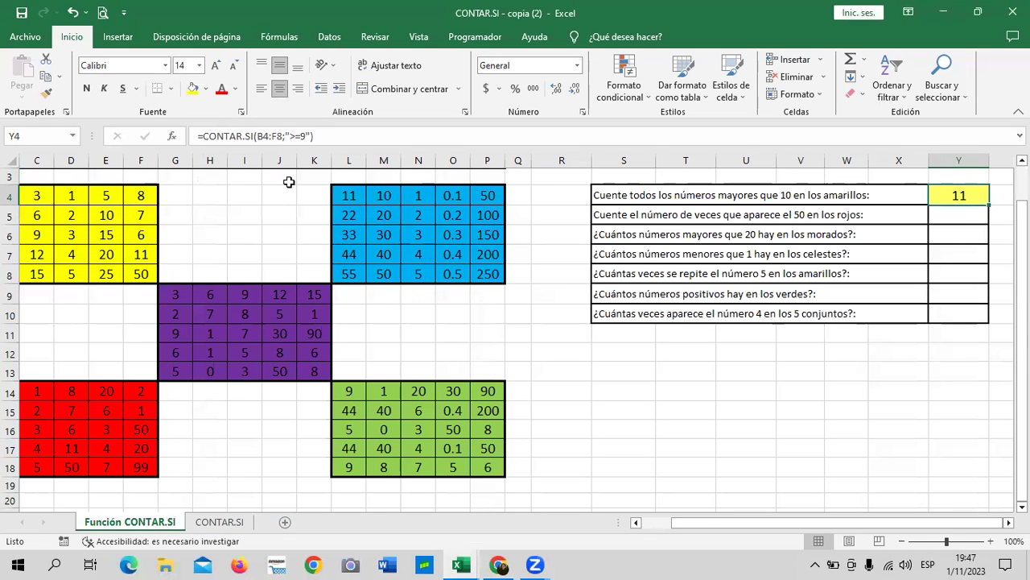
{"action": "left_click", "coordinate": [295, 136]}
{"action": "type", "text": "="}
{"action": "key", "text": "Return"}
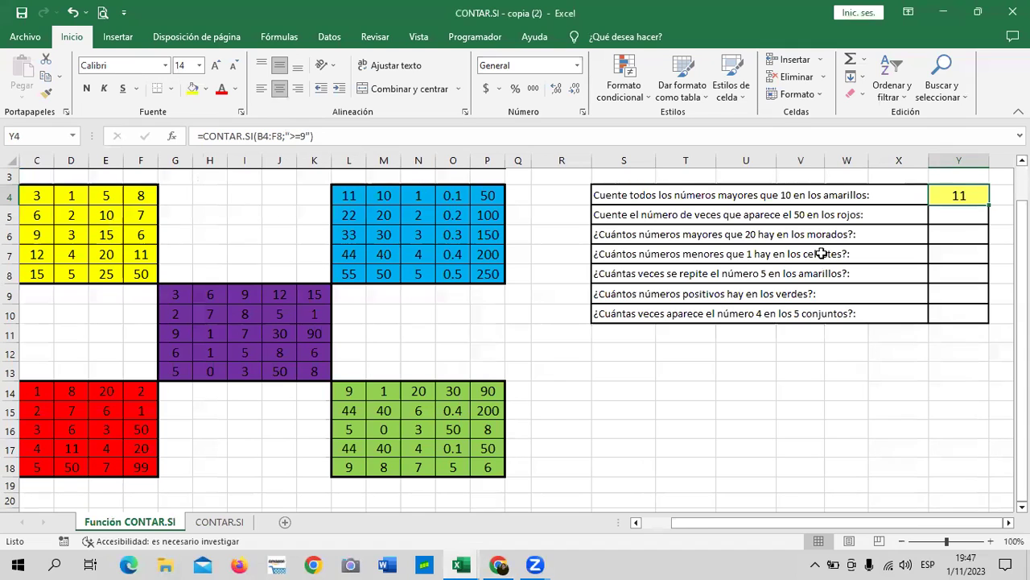
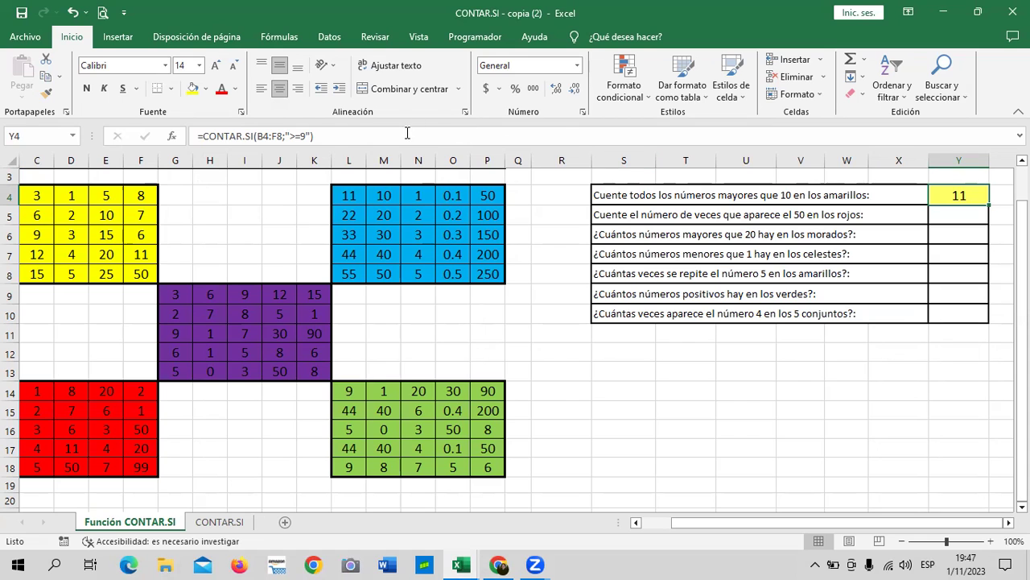
Change the Y4 criterion to ">10" so the yellow-block count over B4:F8 returns 8.
{"action": "left_click", "coordinate": [406, 131]}
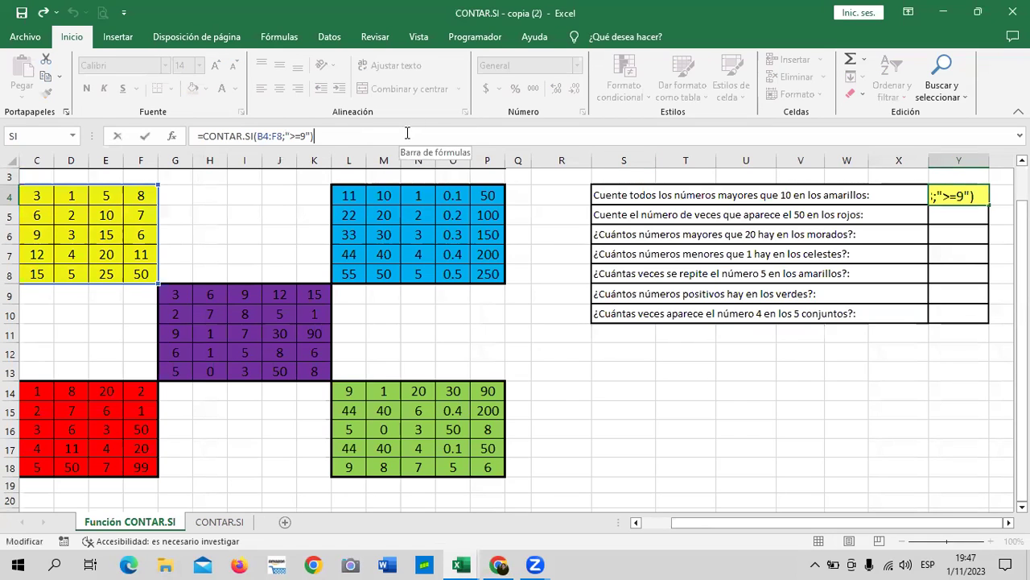
{"action": "left_click", "coordinate": [311, 135]}
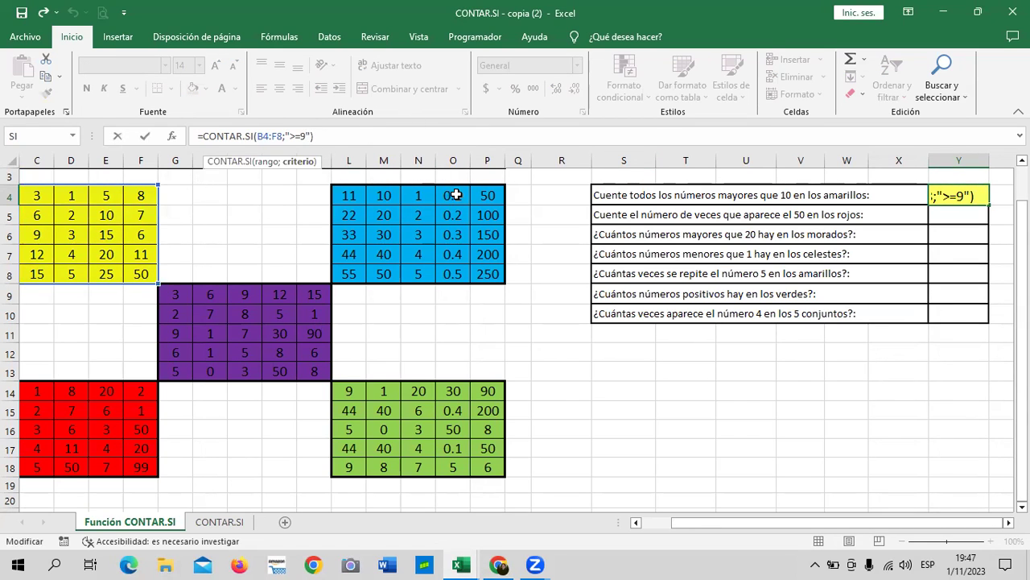
{"action": "key", "text": "Return"}
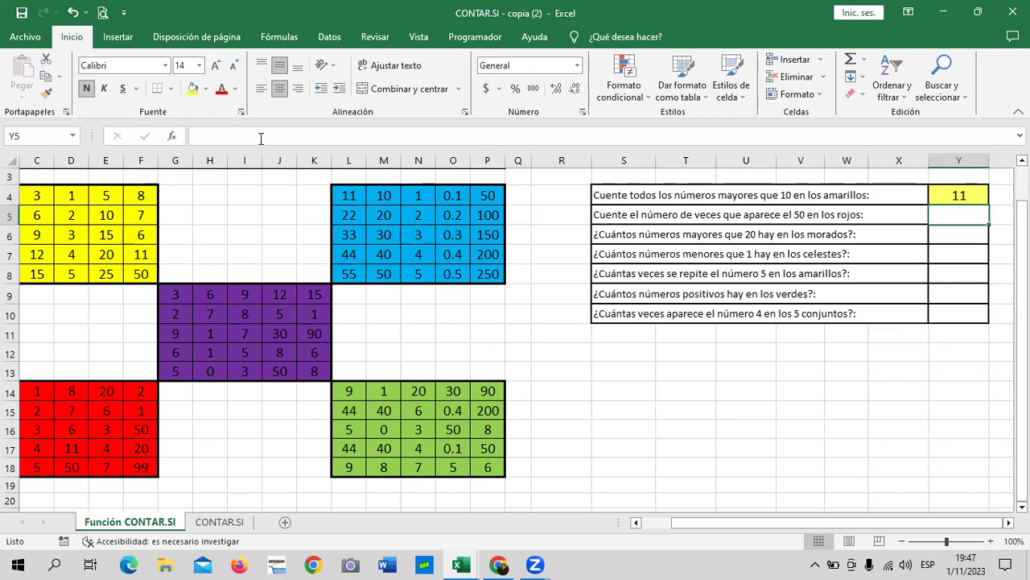
{"action": "left_click", "coordinate": [966, 195]}
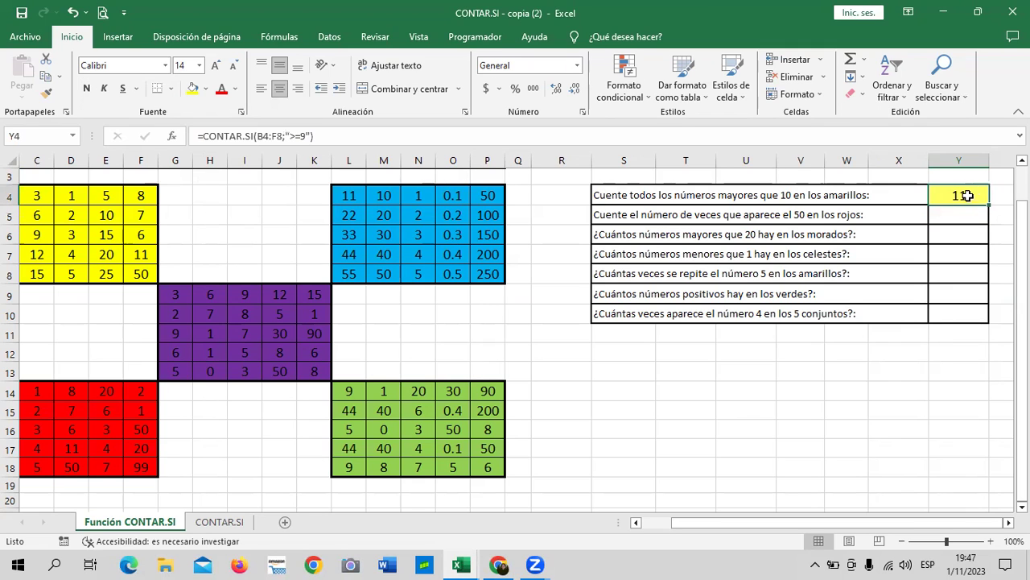
{"action": "left_click", "coordinate": [305, 135]}
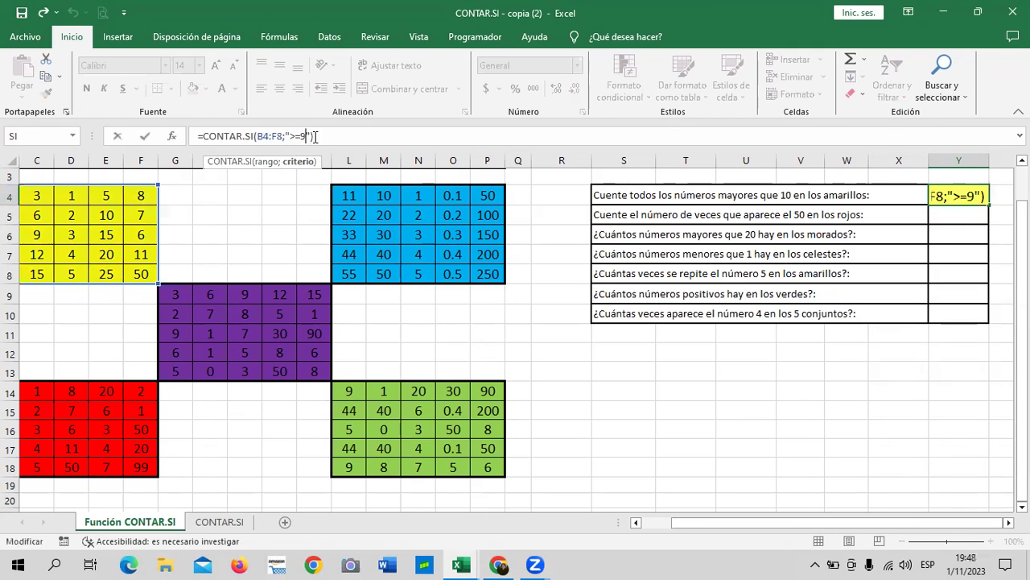
{"action": "key", "text": "BackSpace"}
{"action": "key", "text": "BackSpace"}
{"action": "type", "text": "10"}
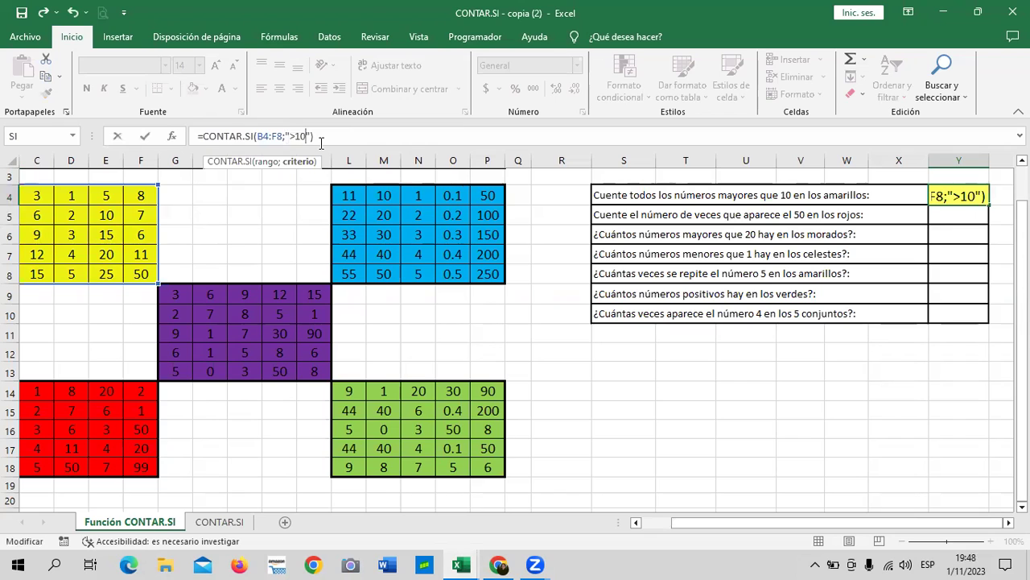
{"action": "key", "text": "Return"}
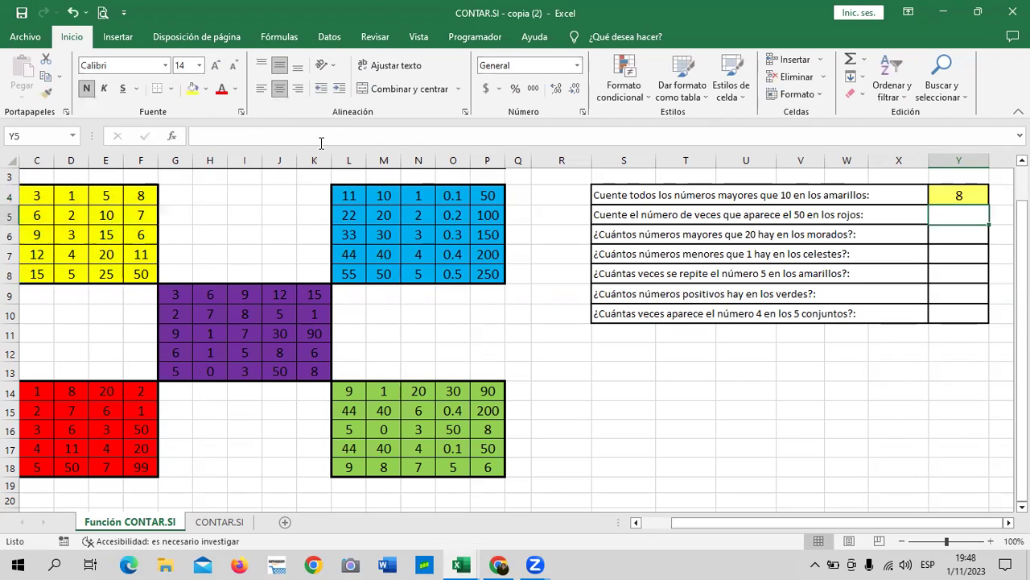
{"action": "left_click", "coordinate": [949, 194]}
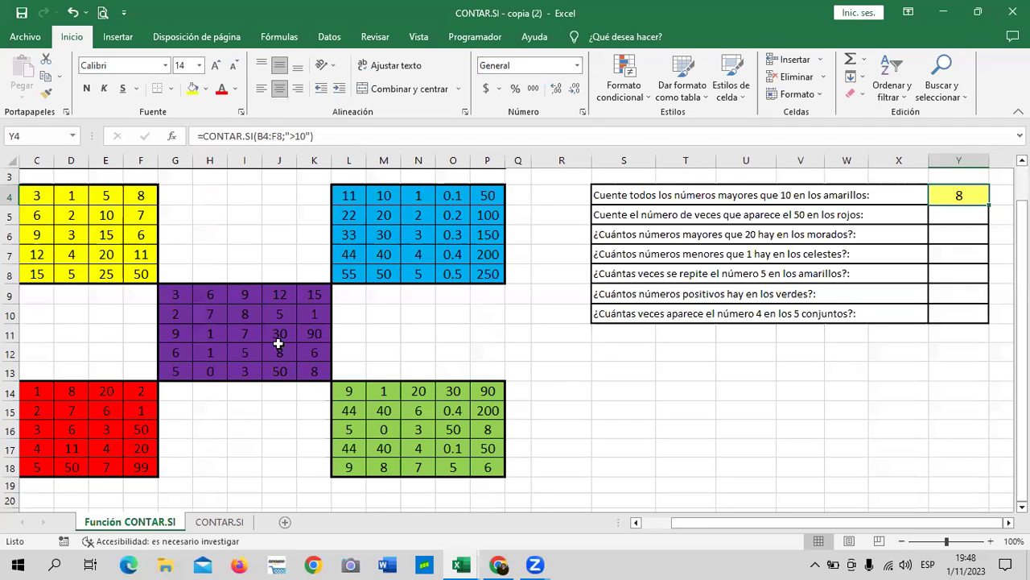
Start a CONTAR.SI formula in Y5 for the red-block question.
{"action": "left_click", "coordinate": [941, 210]}
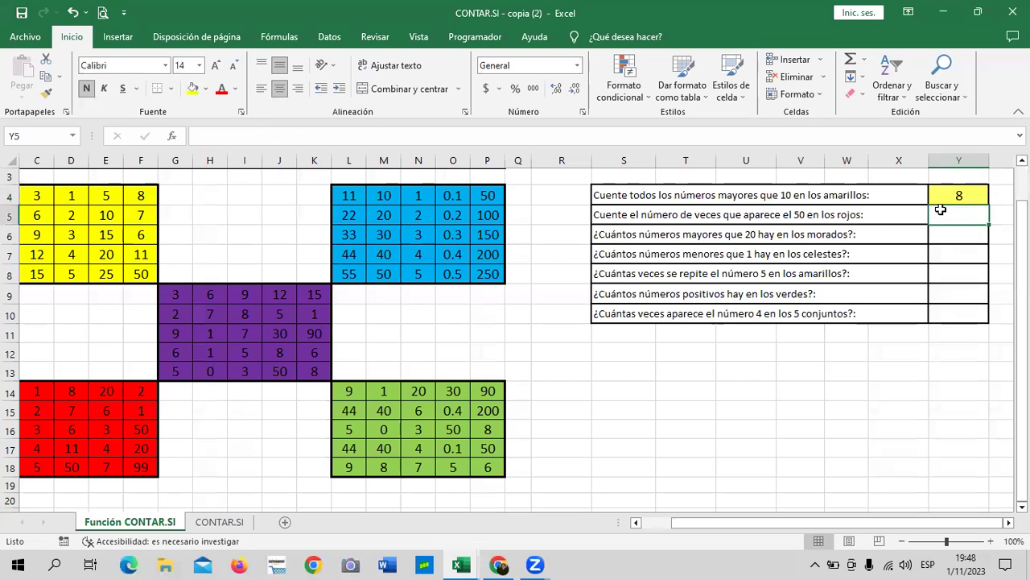
{"action": "type", "text": "="}
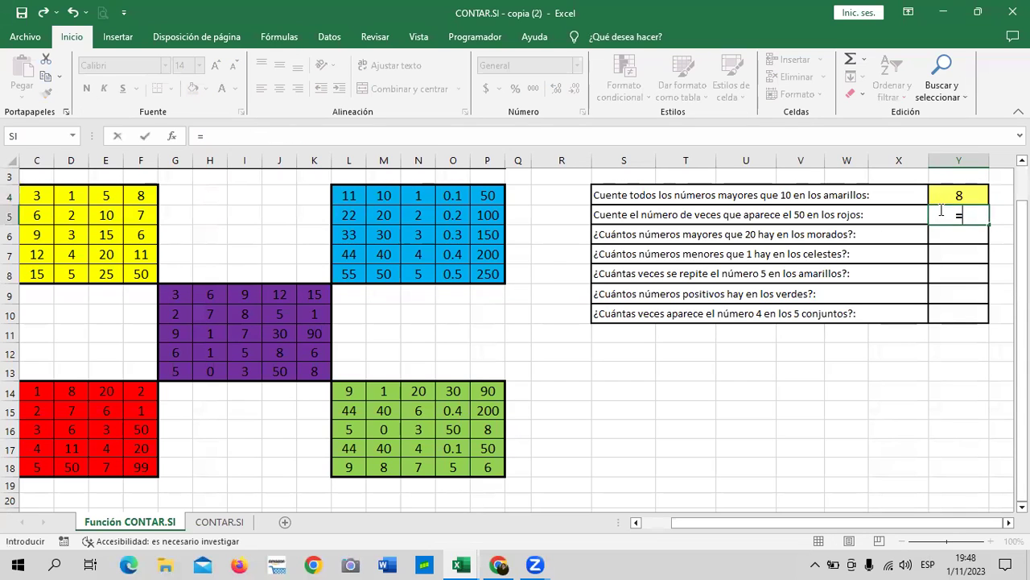
{"action": "key", "text": "Return"}
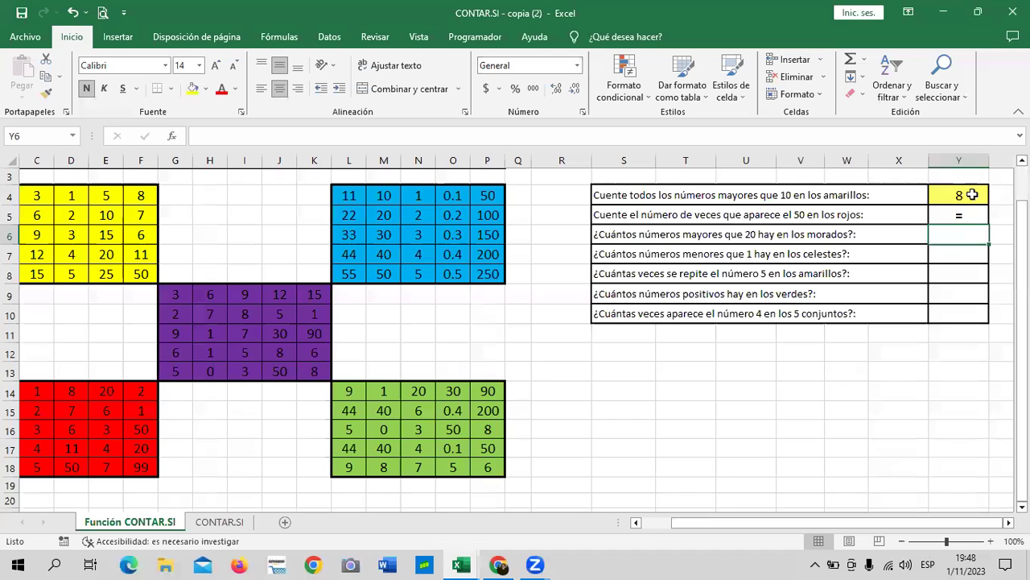
{"action": "left_click", "coordinate": [966, 214]}
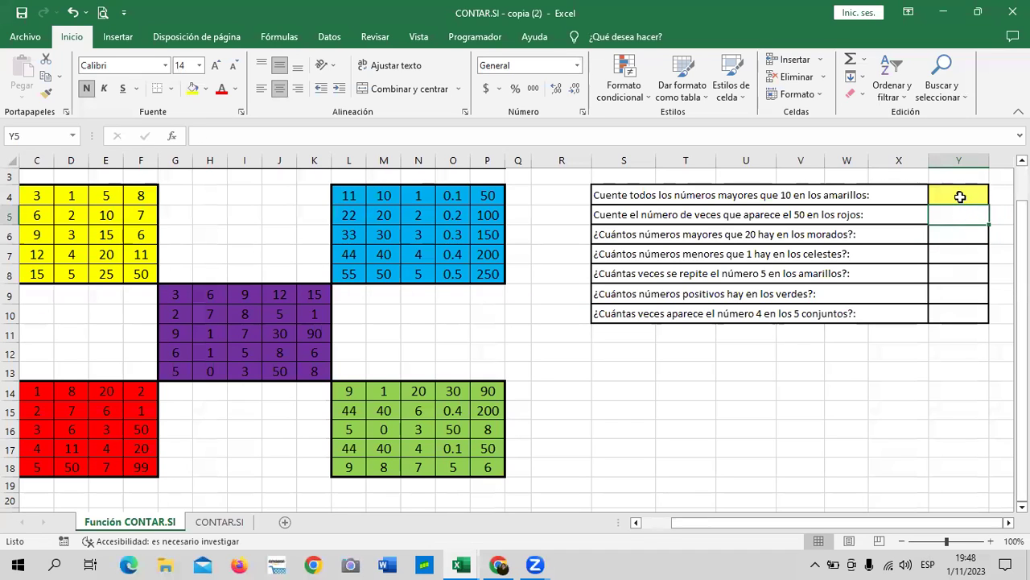
{"action": "left_click", "coordinate": [960, 196]}
{"action": "left_click", "coordinate": [954, 215]}
{"action": "type", "text": "=ci"}
{"action": "key", "text": "BackSpace"}
{"action": "type", "text": "ontar"}
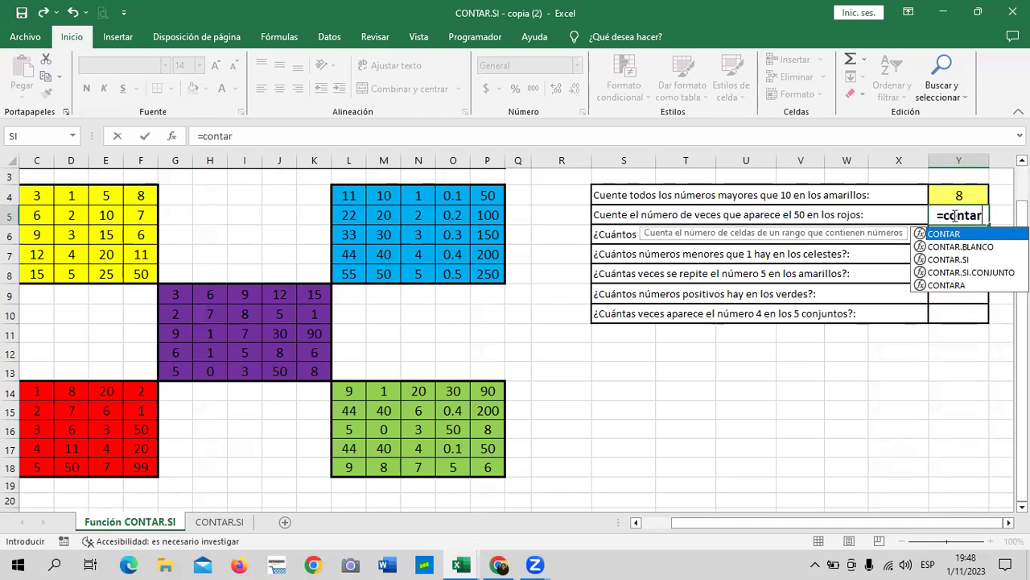
{"action": "double_click", "coordinate": [952, 234]}
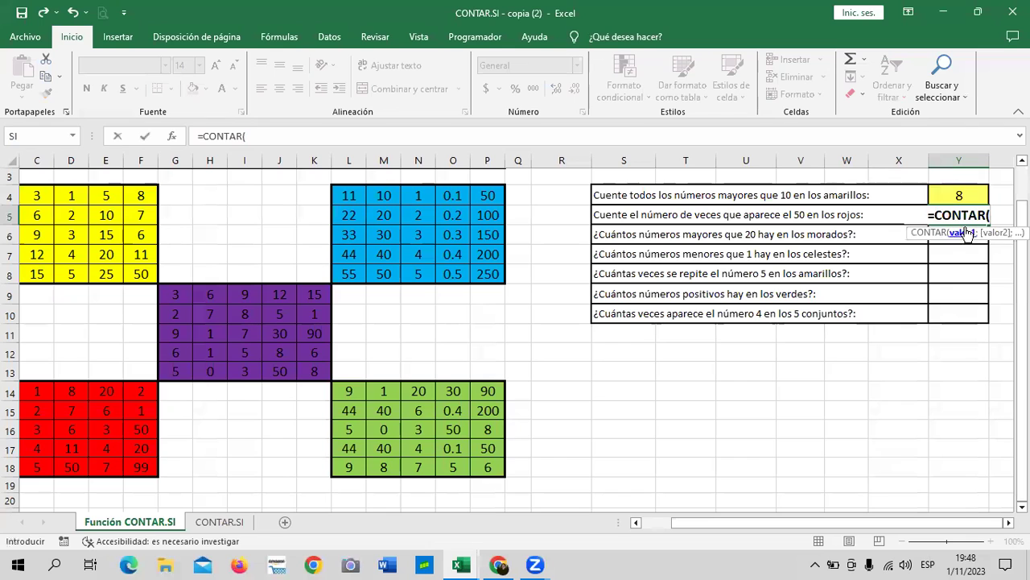
{"action": "key", "text": "BackSpace"}
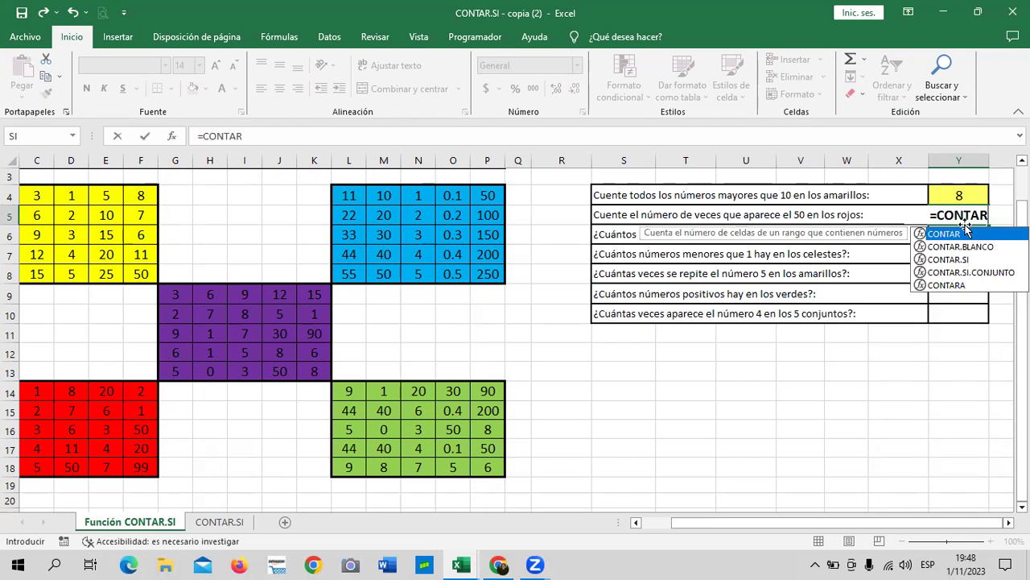
{"action": "type", "text": ".s"}
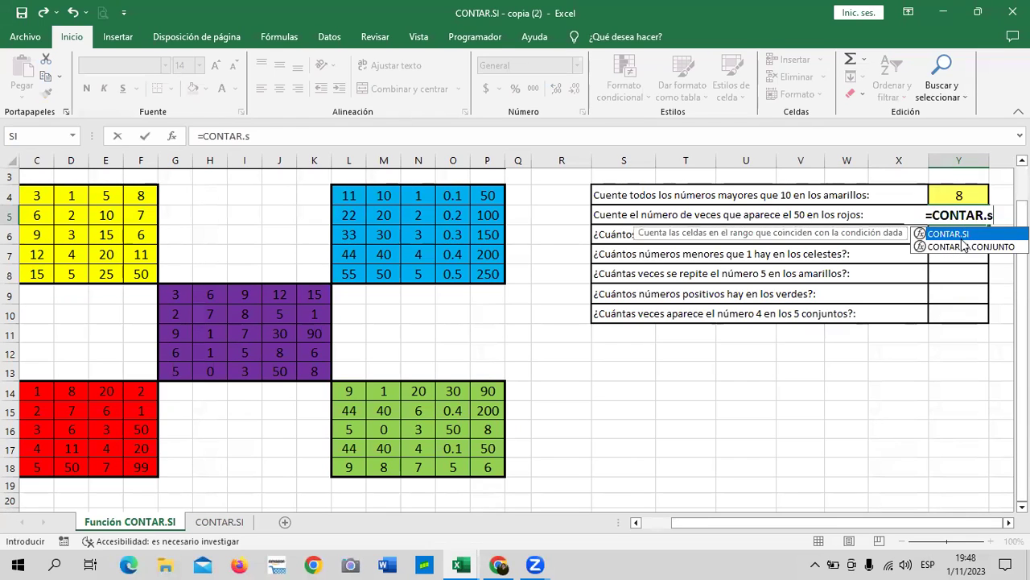
{"action": "double_click", "coordinate": [963, 233]}
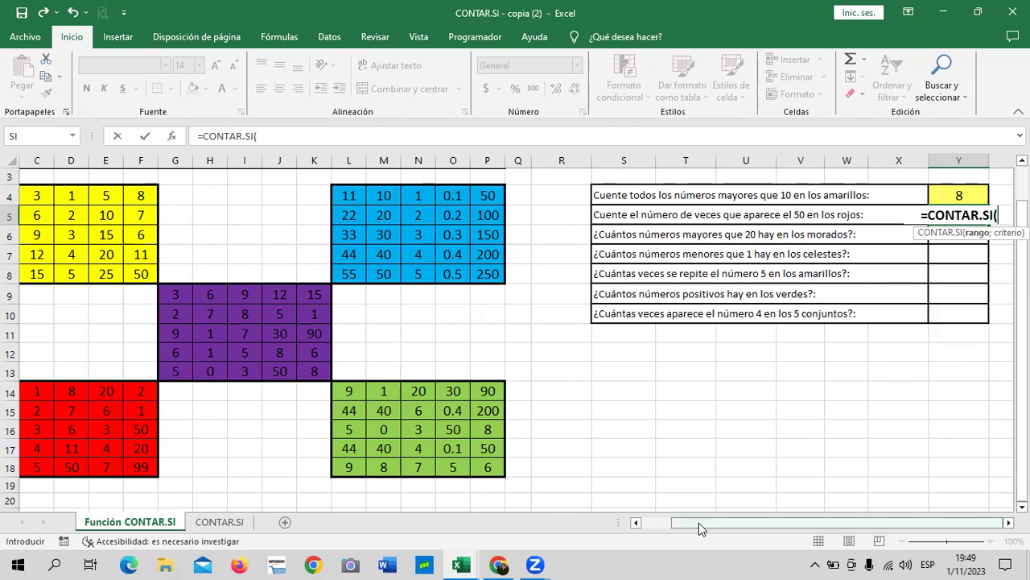
Complete Y5 as =CONTAR.SI(B14:F18;"=50"), fixing the argument errors, so it returns 2.
{"action": "left_click_drag", "start_coordinate": [698, 522], "coordinate": [669, 523]}
{"action": "mouse_move", "coordinate": [65, 392]}
{"action": "left_mouse_down"}
{"action": "mouse_move", "coordinate": [170, 470]}
{"action": "mouse_move", "coordinate": [190, 465]}
{"action": "left_mouse_up"}
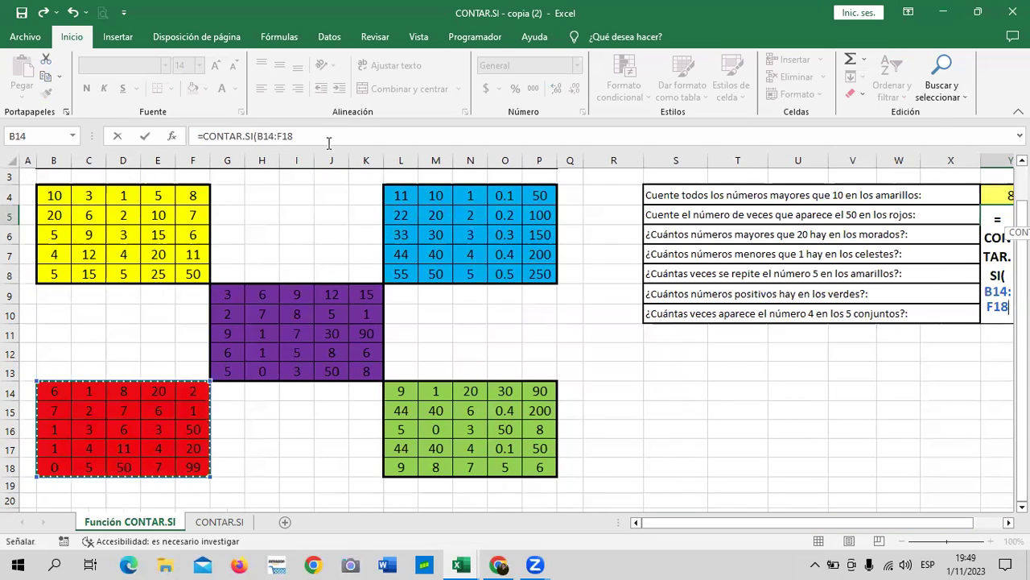
{"action": "type", "text": "="}
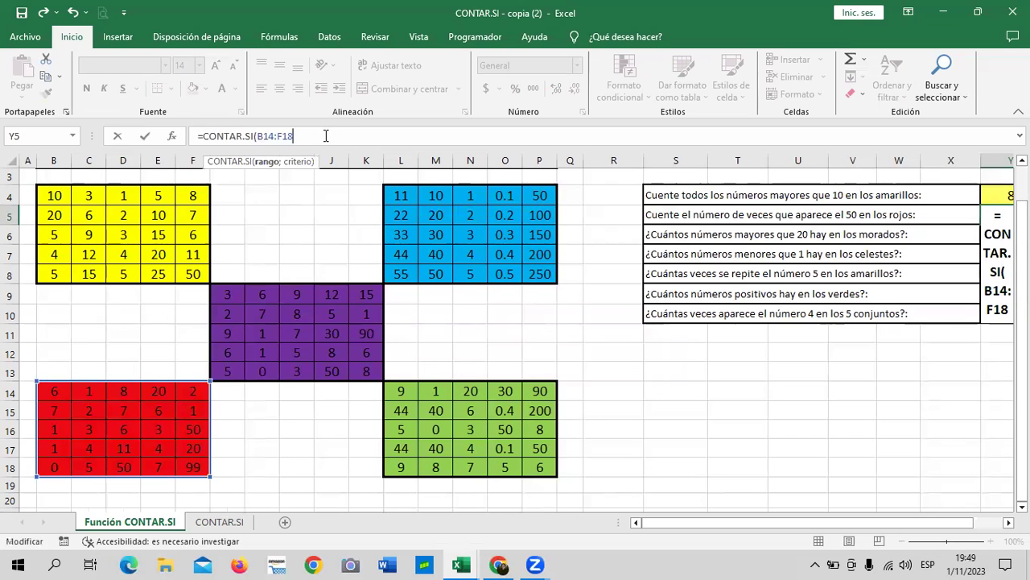
{"action": "type", "text": "50)"}
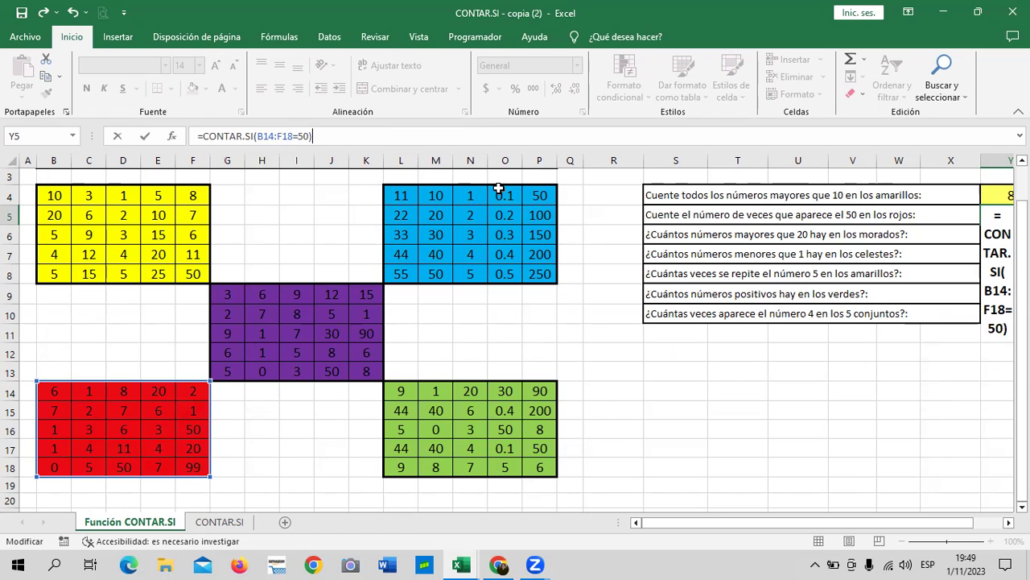
{"action": "key", "text": "Return"}
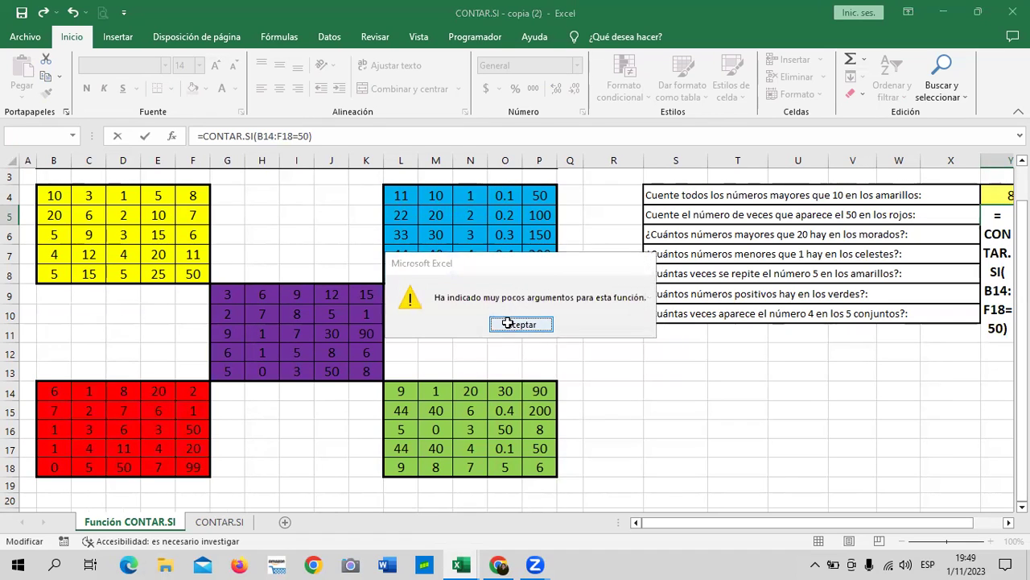
{"action": "left_click", "coordinate": [510, 326]}
{"action": "left_click", "coordinate": [295, 136]}
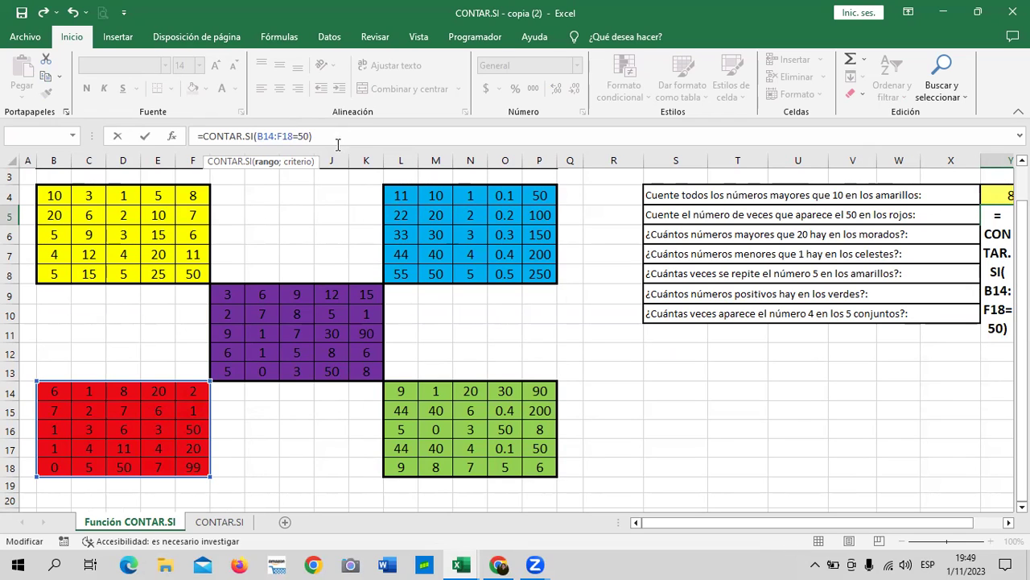
{"action": "type", "text": "\"=50"}
{"action": "type", "text": "\""}
{"action": "key", "text": "Return"}
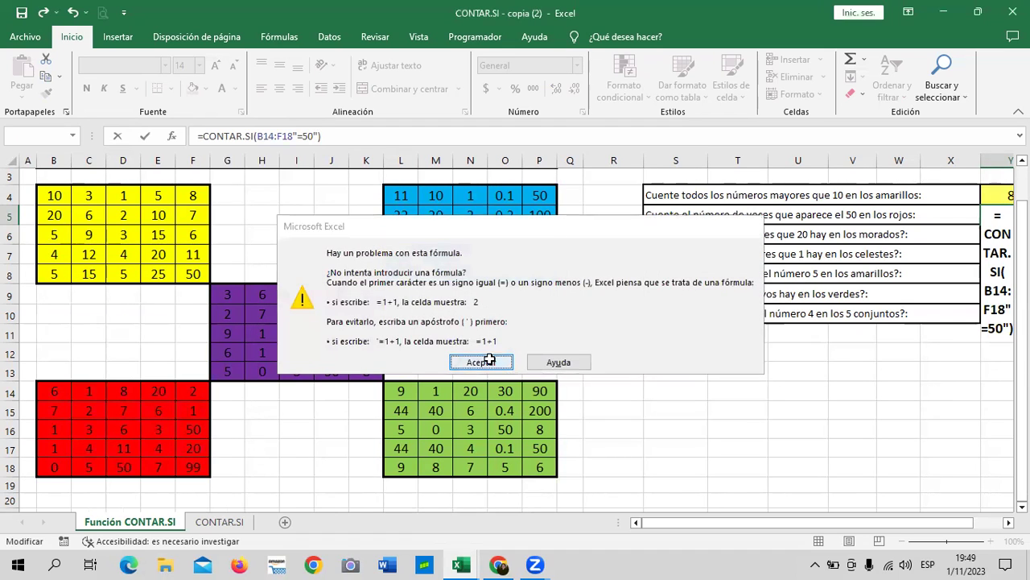
{"action": "left_click", "coordinate": [493, 364]}
{"action": "left_click", "coordinate": [291, 137]}
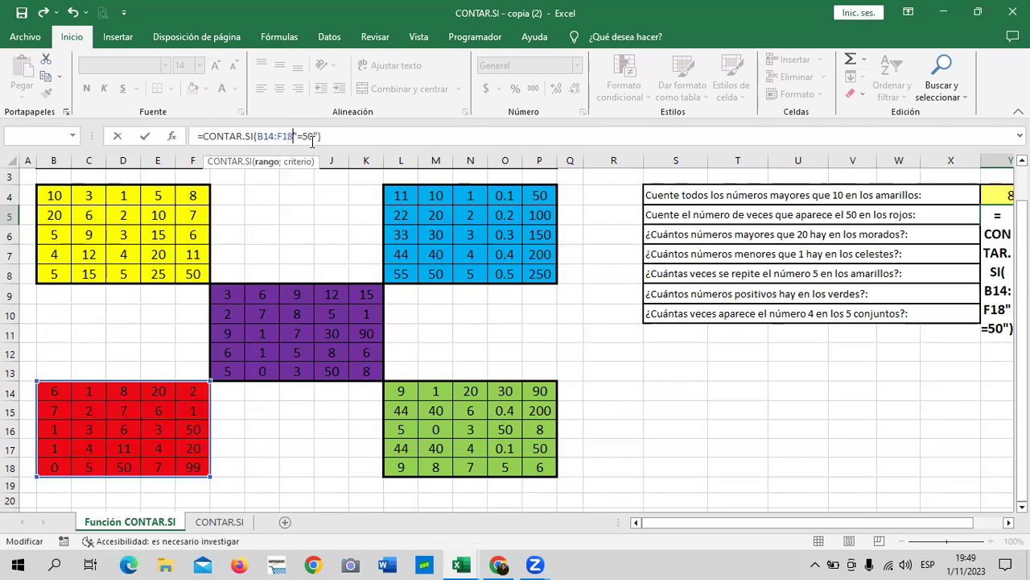
{"action": "type", "text": ";"}
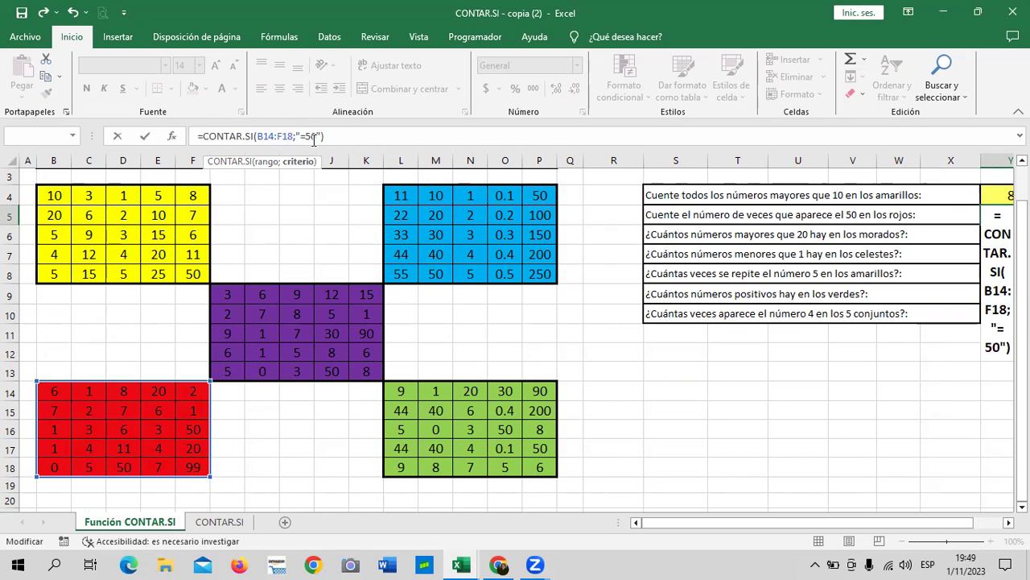
{"action": "key", "text": "Return"}
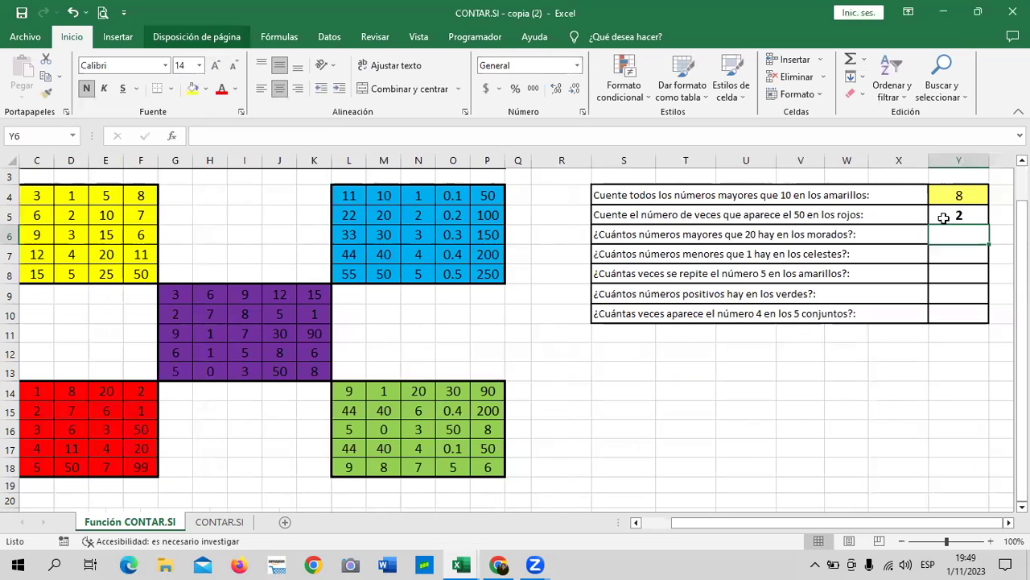
{"action": "left_click", "coordinate": [944, 217]}
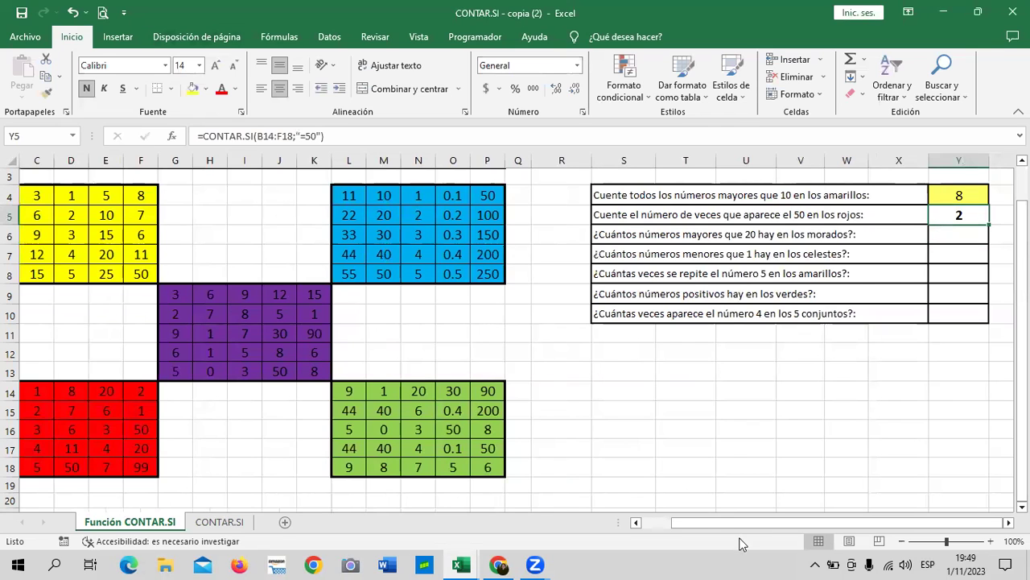
Check the two 50s in the red block and select Y6 for the next question.
{"action": "left_click_drag", "start_coordinate": [730, 522], "coordinate": [702, 523]}
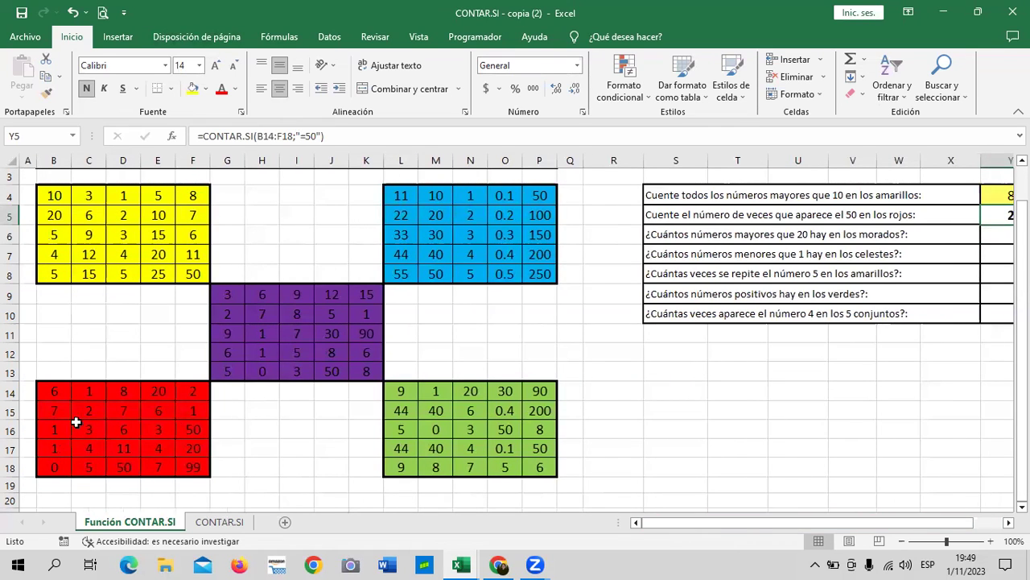
{"action": "left_click", "coordinate": [120, 465]}
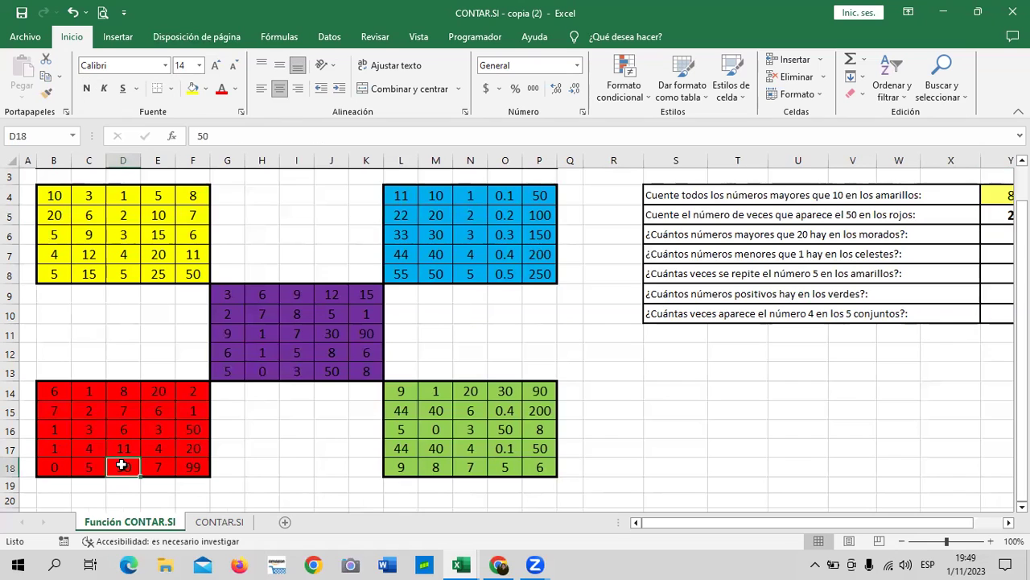
{"action": "left_click", "coordinate": [191, 433]}
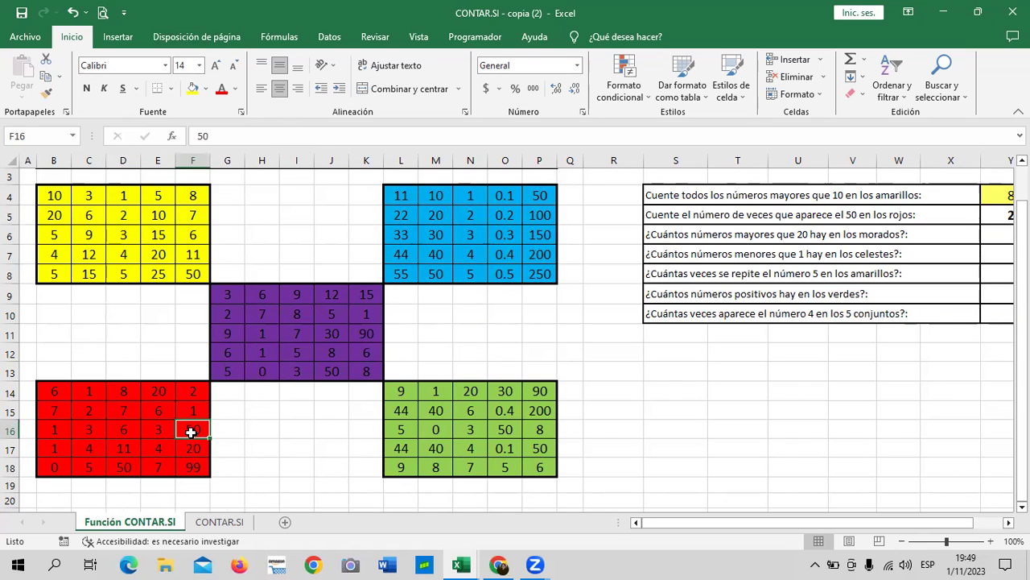
{"action": "left_click_drag", "start_coordinate": [818, 524], "coordinate": [849, 524]}
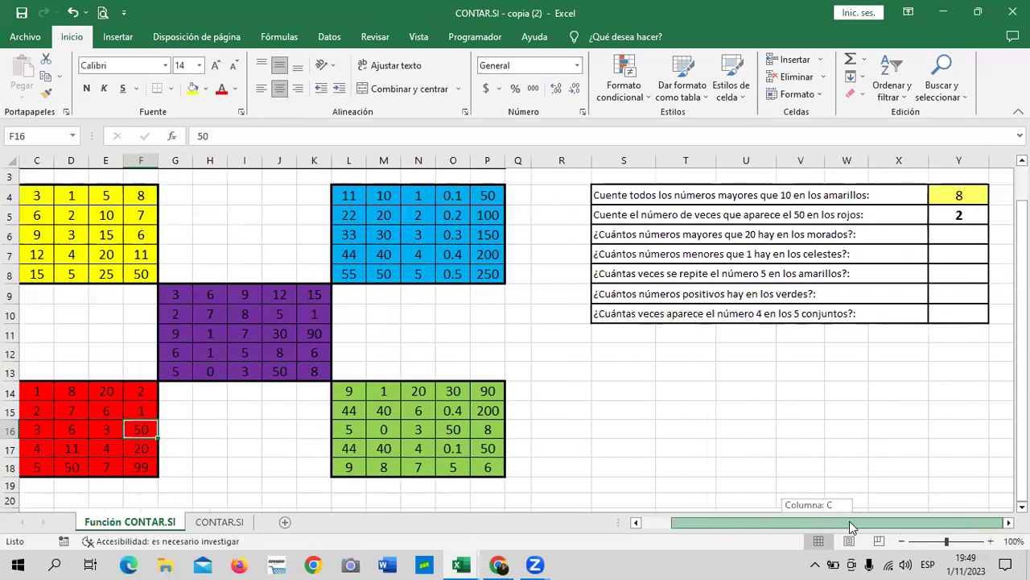
{"action": "left_click", "coordinate": [962, 234]}
Enter =CONTAR.SI(G9:K13;">20") in Y6, quoting the criterion after the error.
{"action": "type", "text": "="}
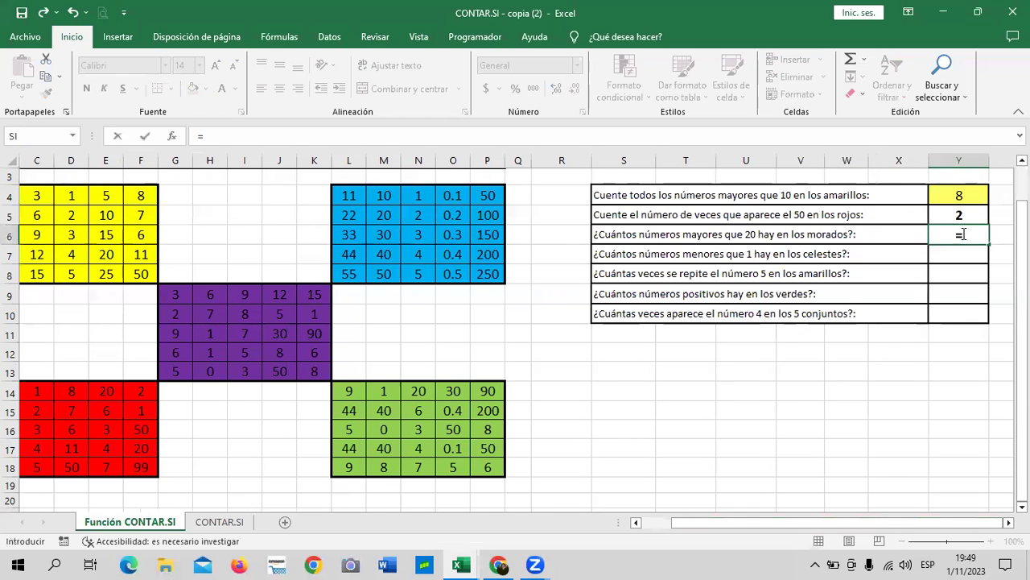
{"action": "type", "text": "contar"}
{"action": "double_click", "coordinate": [960, 281]}
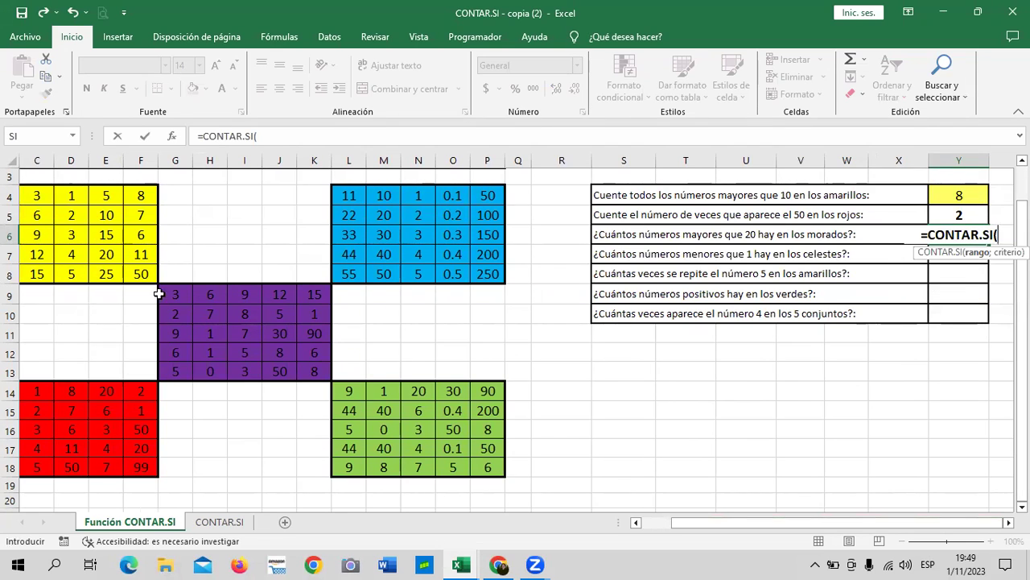
{"action": "left_click_drag", "start_coordinate": [161, 293], "coordinate": [312, 371]}
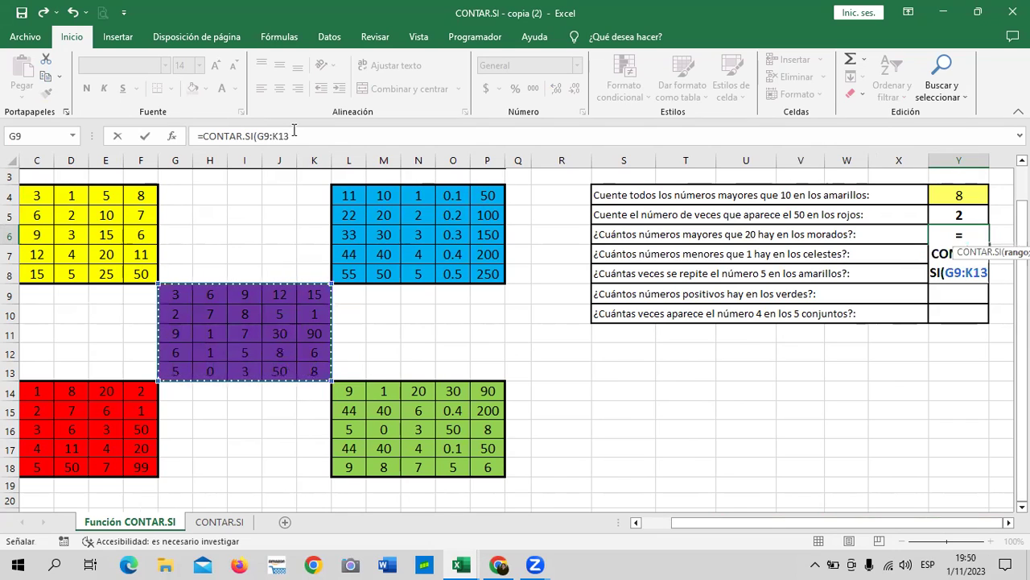
{"action": "left_click", "coordinate": [347, 137]}
{"action": "type", "text": ";"}
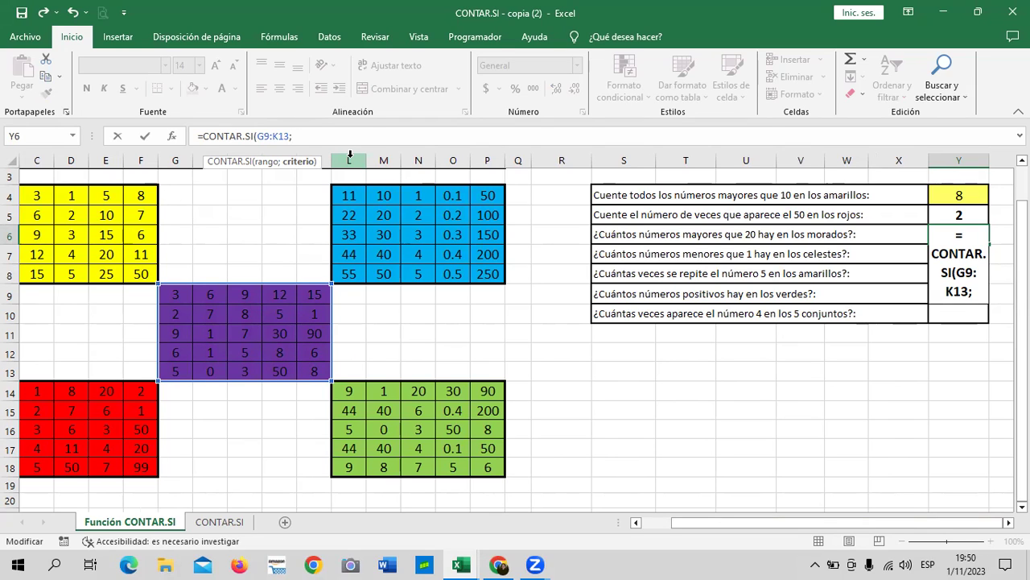
{"action": "type", "text": "<"}
{"action": "key", "text": "BackSpace"}
{"action": "type", "text": ">20"}
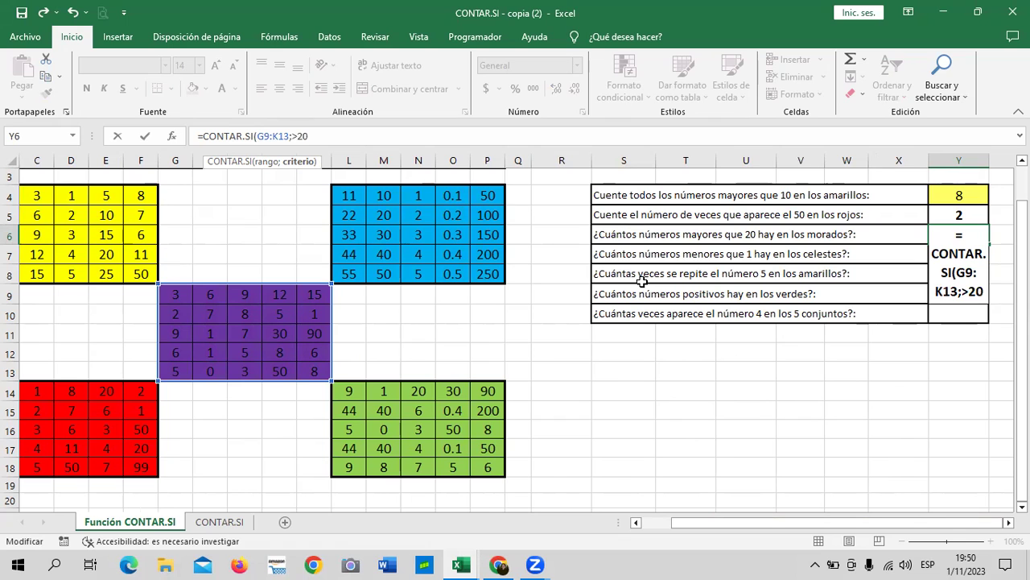
{"action": "type", "text": ")"}
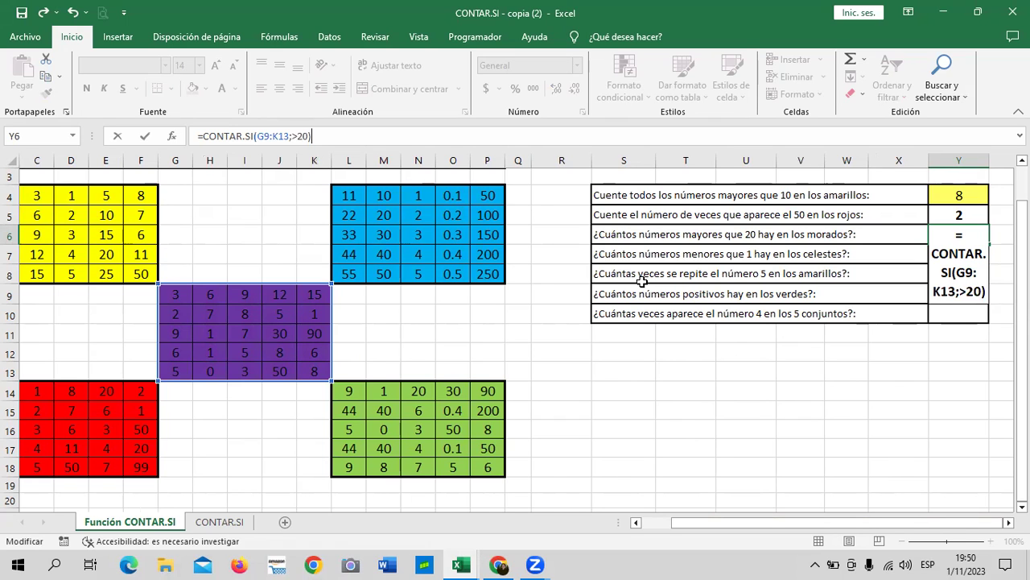
{"action": "key", "text": "Return"}
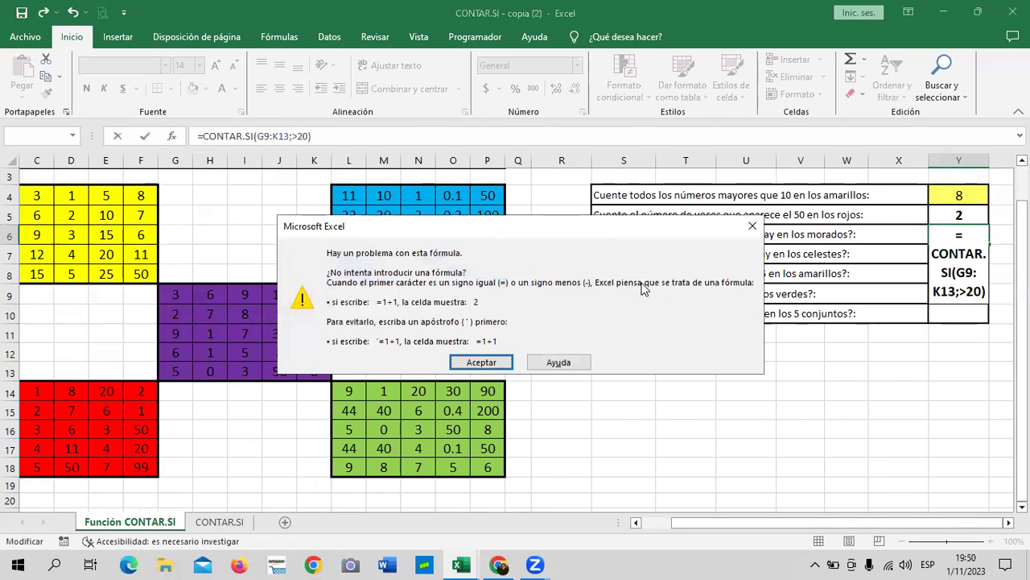
{"action": "left_click", "coordinate": [459, 367]}
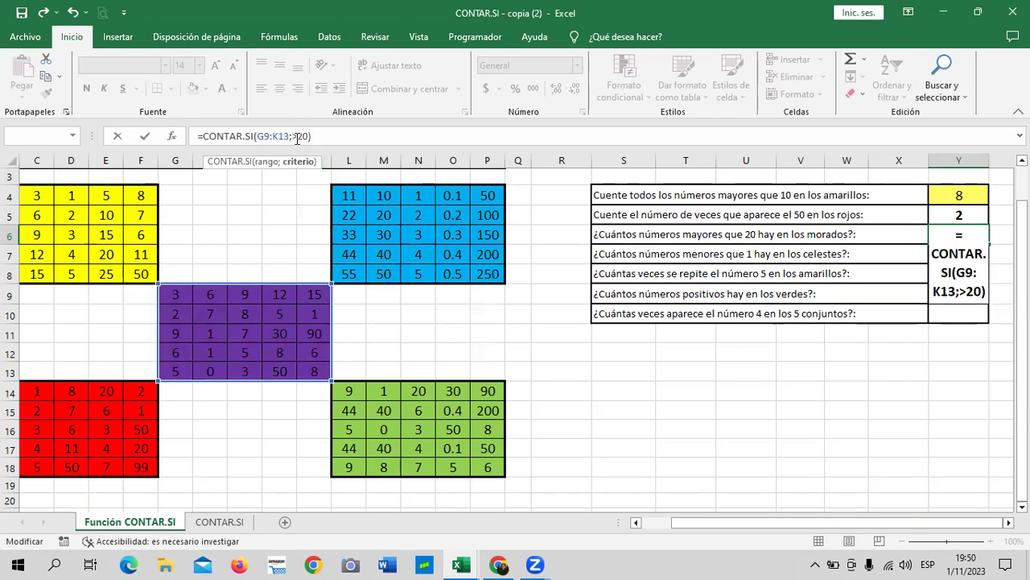
{"action": "type", "text": "\""}
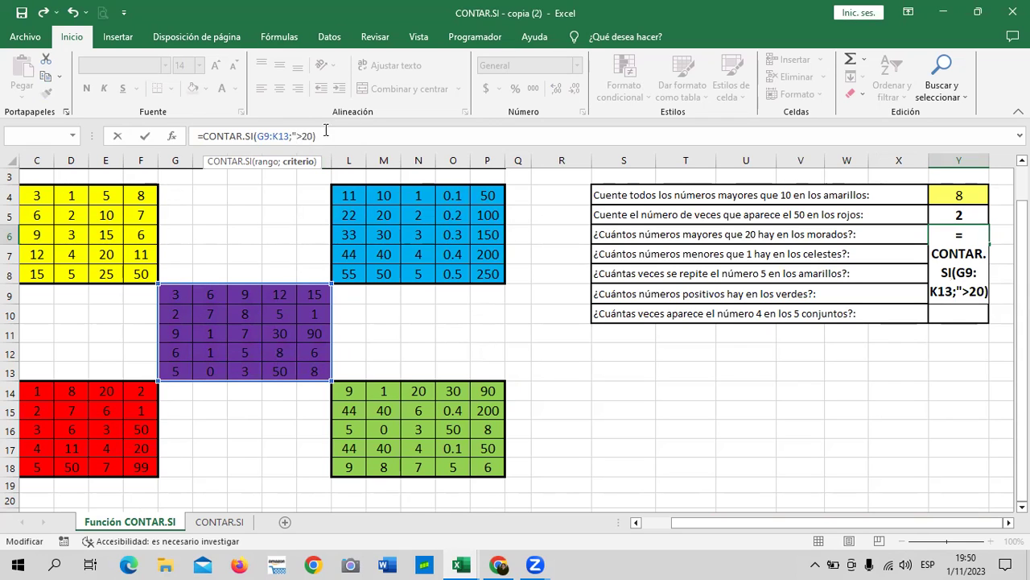
{"action": "type", "text": "\""}
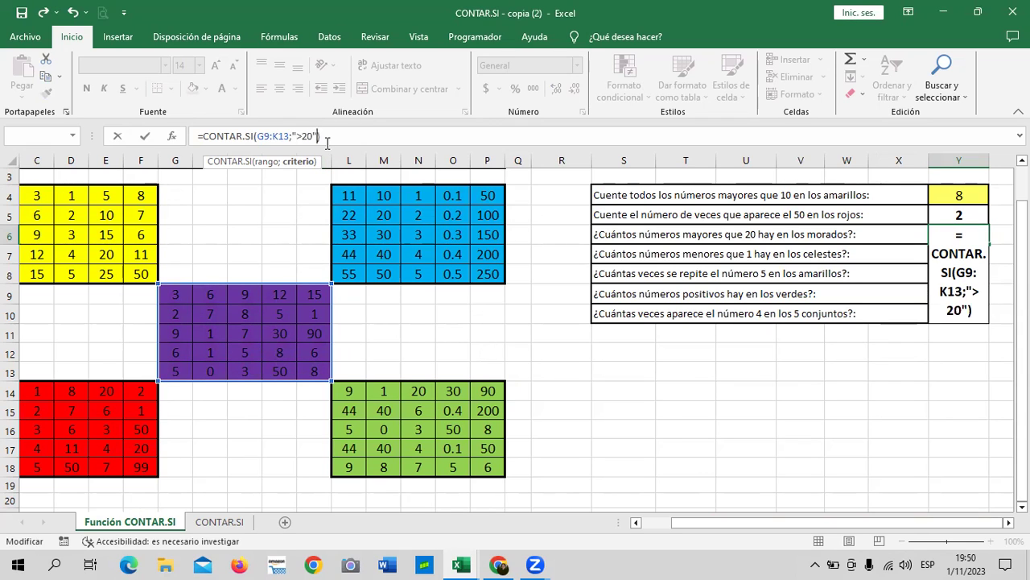
{"action": "key", "text": "Return"}
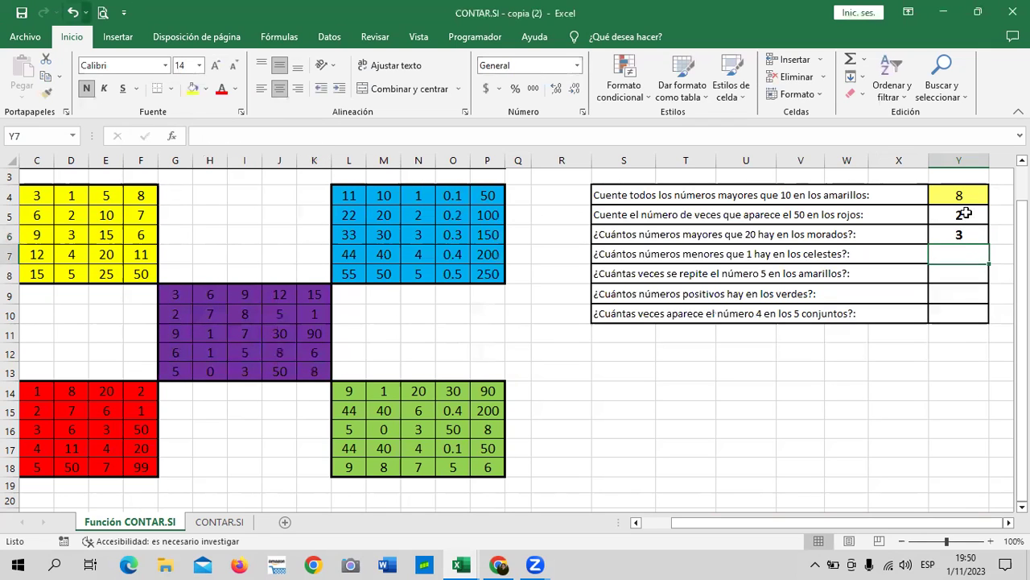
Re-commit the Y6 formula returning 3 and check the 90, 50 and 30 in the purple block.
{"action": "left_click", "coordinate": [962, 234]}
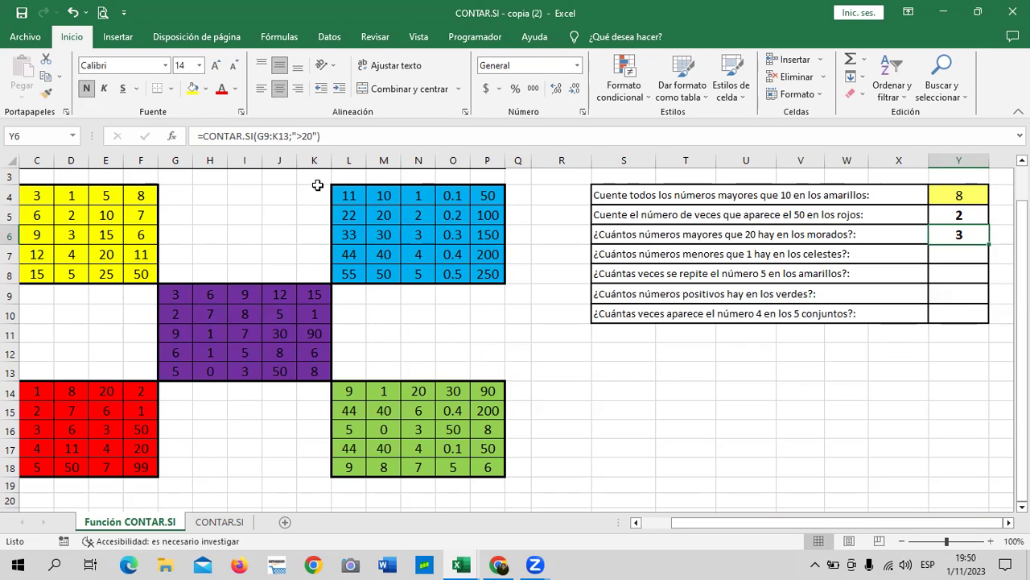
{"action": "left_click", "coordinate": [336, 136]}
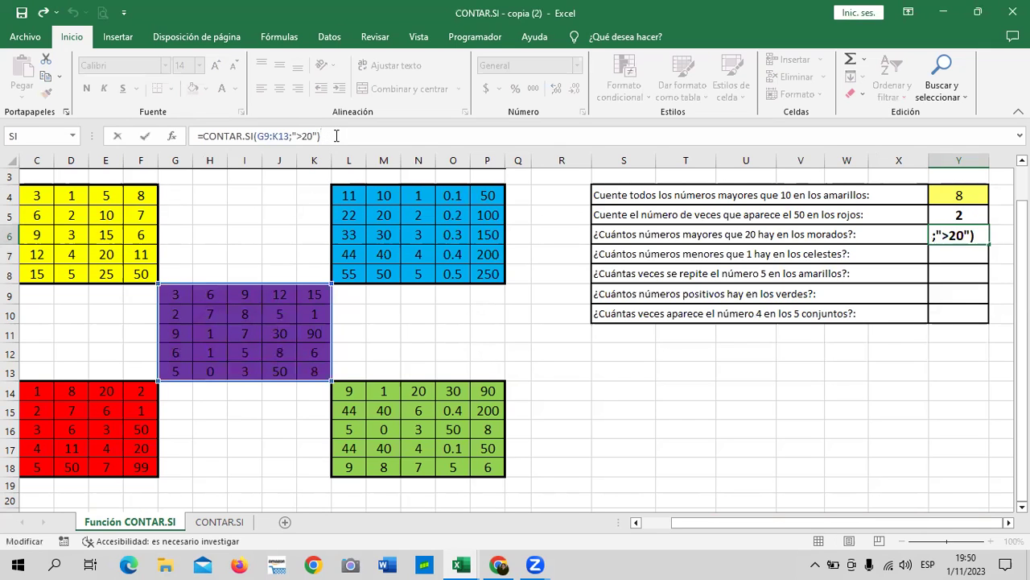
{"action": "key", "text": "Return"}
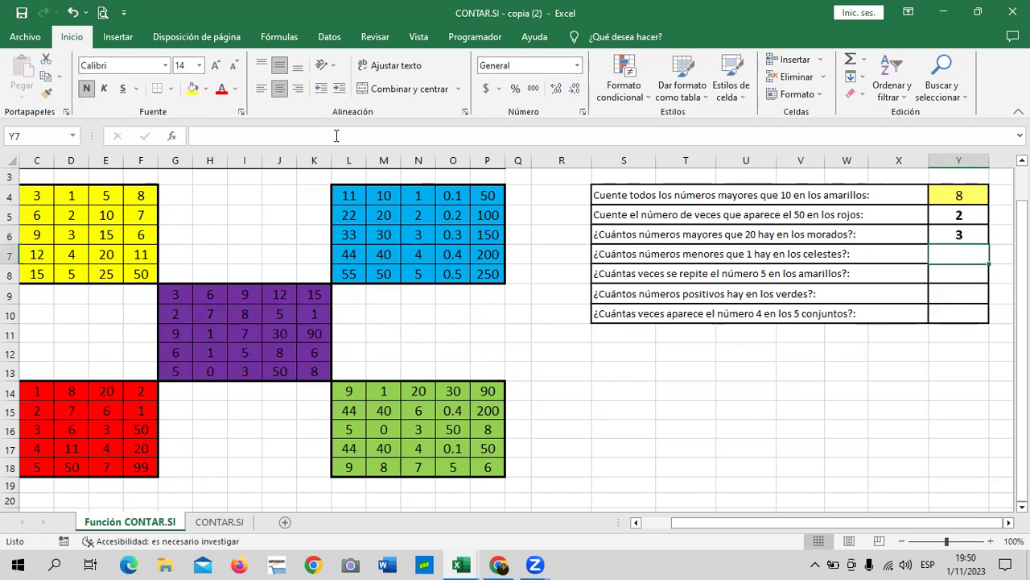
{"action": "left_click", "coordinate": [947, 232]}
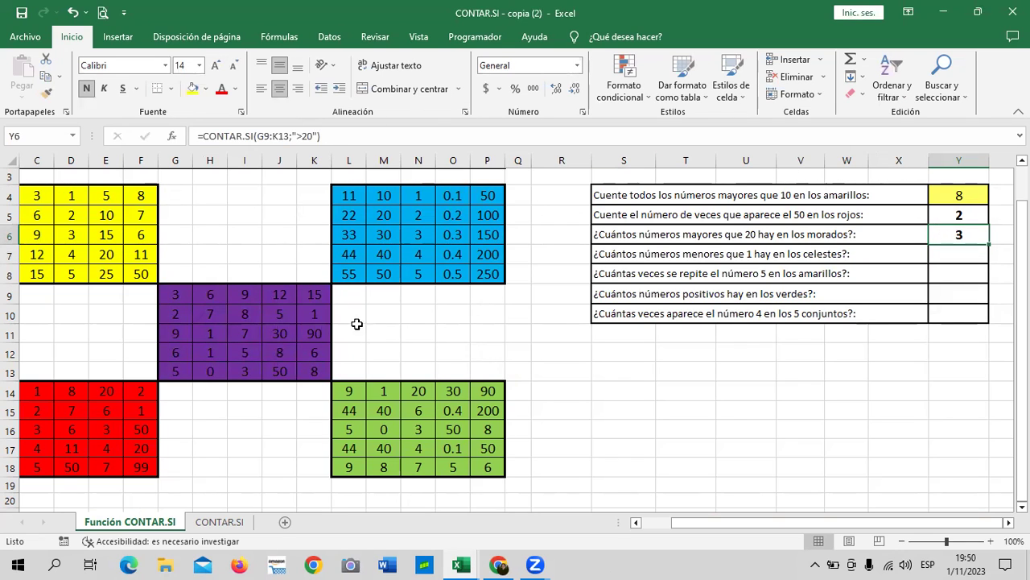
{"action": "left_click", "coordinate": [321, 333]}
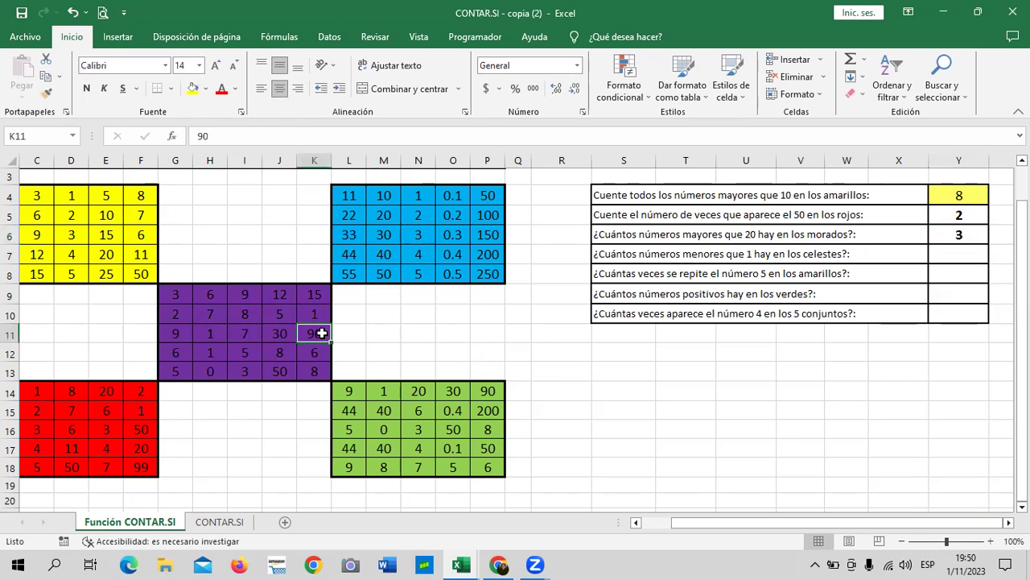
{"action": "left_click", "coordinate": [281, 370]}
{"action": "left_click", "coordinate": [279, 332]}
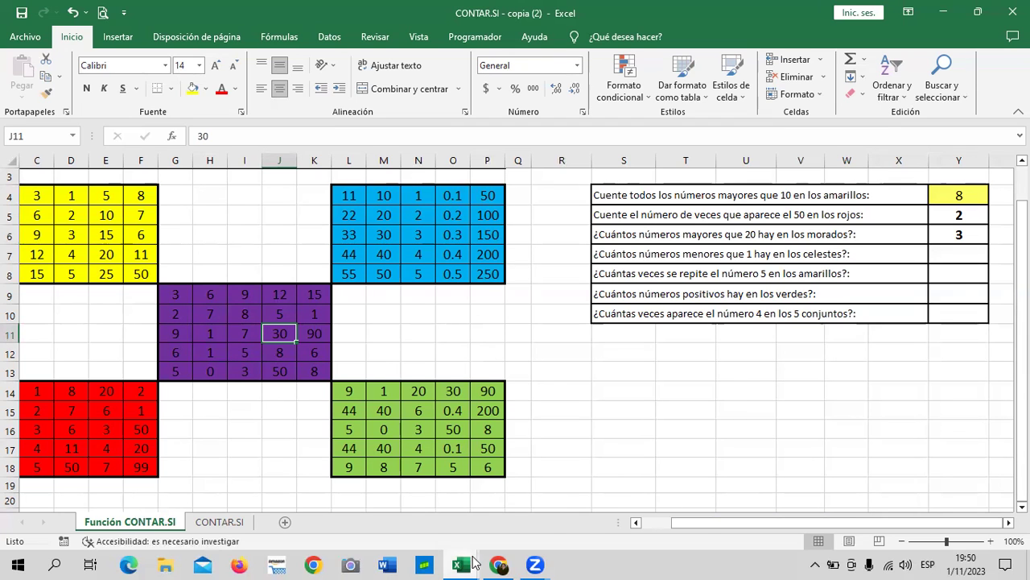
Return to the CONTAR.SI - copia (2) workbook and open the CONTAR.SI sheet.
{"action": "mouse_move", "coordinate": [474, 561]}
{"action": "left_click", "coordinate": [460, 531]}
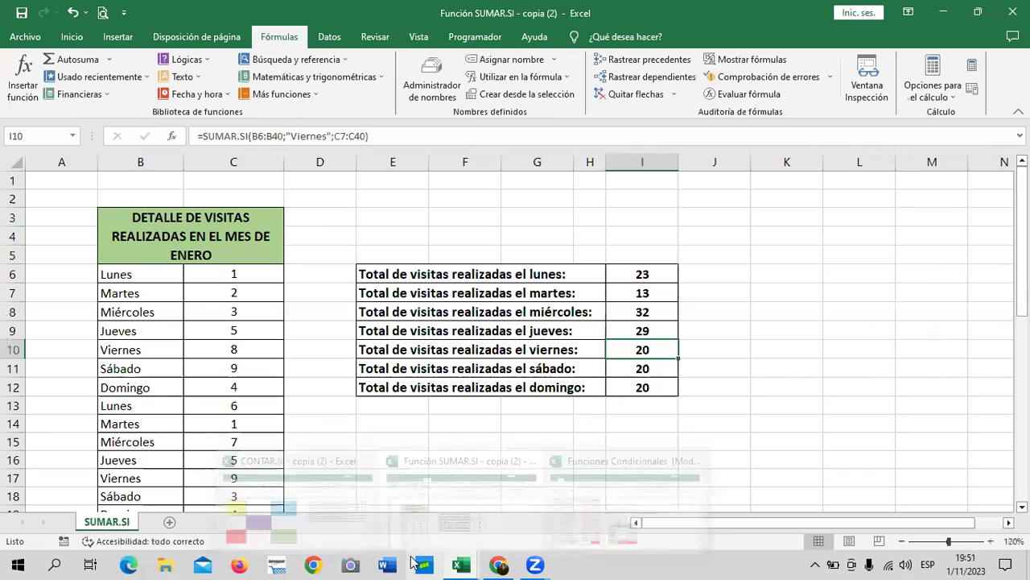
{"action": "mouse_move", "coordinate": [447, 561]}
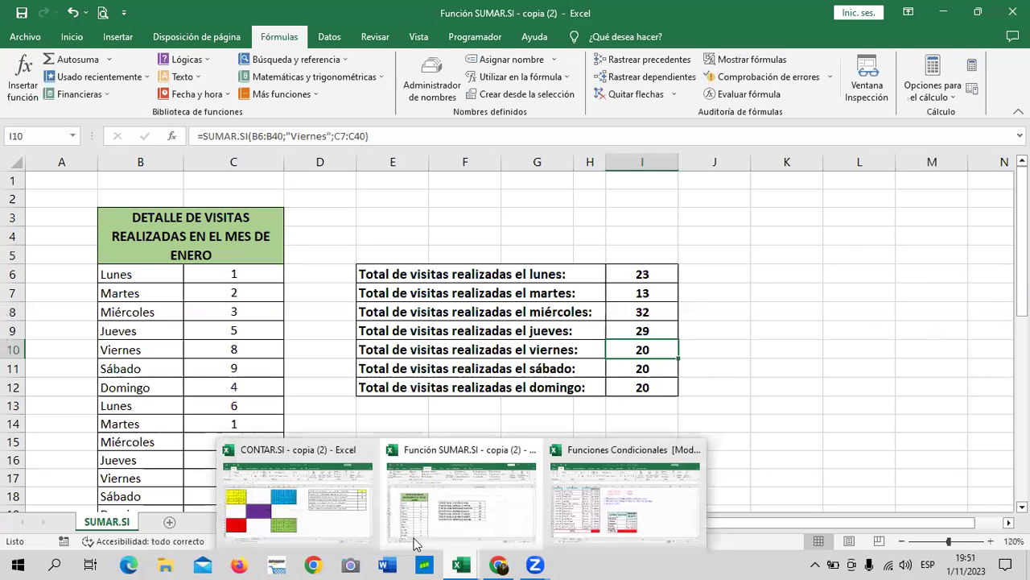
{"action": "left_click", "coordinate": [256, 503]}
{"action": "left_click", "coordinate": [248, 522]}
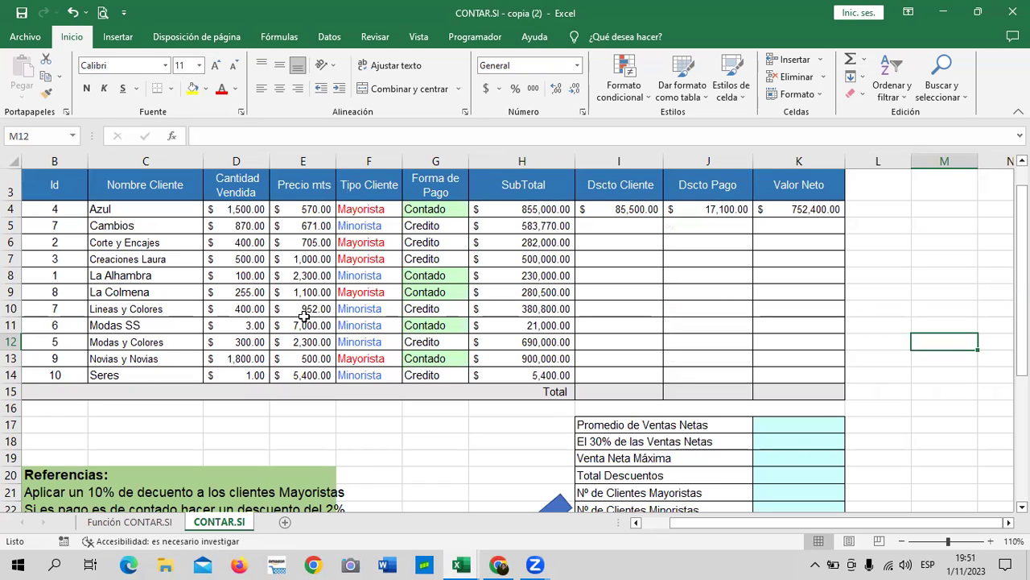
Review the PEDIDOS Contado and Credito payment entries and the H4 SubTotal formula.
{"action": "scroll", "coordinate": [305, 316], "scroll_direction": "up", "scroll_amount": 1}
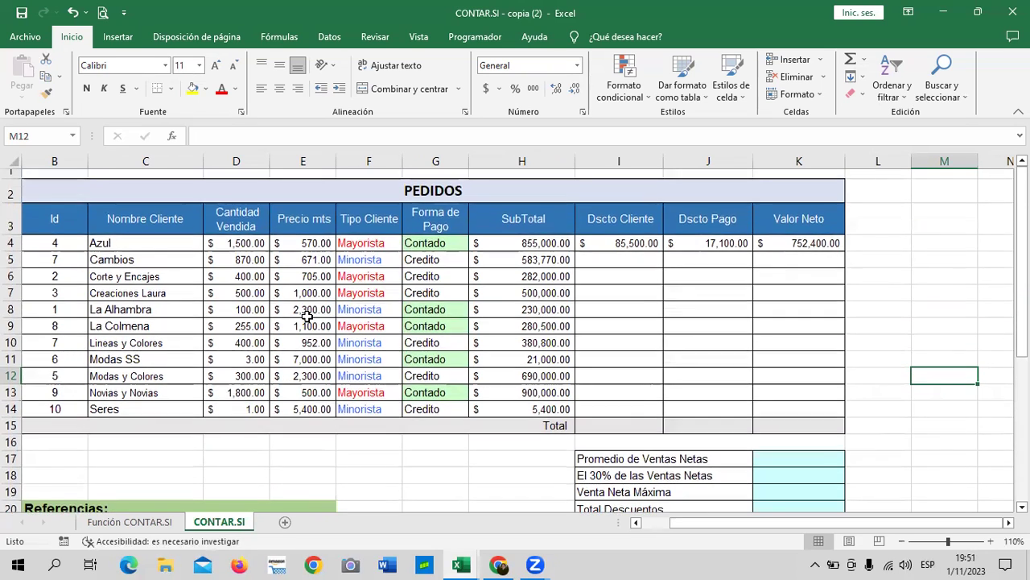
{"action": "scroll", "coordinate": [307, 316], "scroll_direction": "down", "scroll_amount": 1}
{"action": "scroll", "coordinate": [271, 315], "scroll_direction": "down", "scroll_amount": 1}
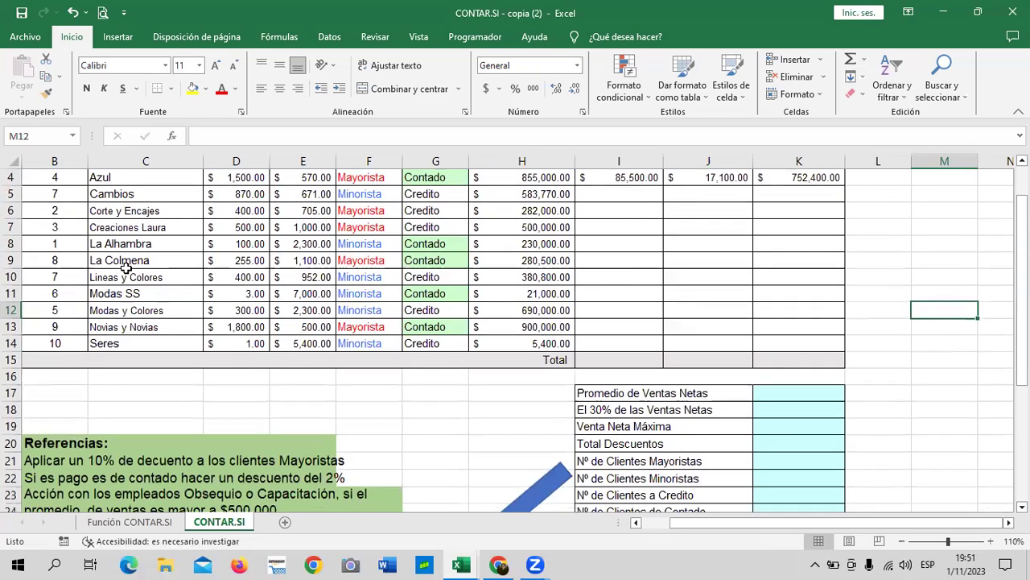
{"action": "scroll", "coordinate": [70, 201], "scroll_direction": "up", "scroll_amount": 2}
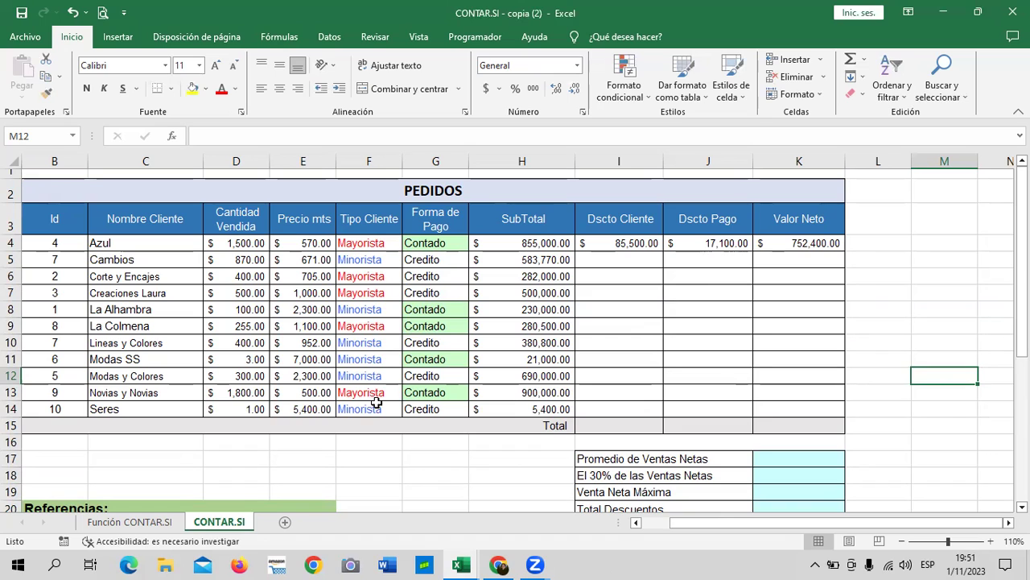
{"action": "left_click", "coordinate": [439, 245]}
{"action": "left_click", "coordinate": [427, 402]}
{"action": "left_click", "coordinate": [545, 246]}
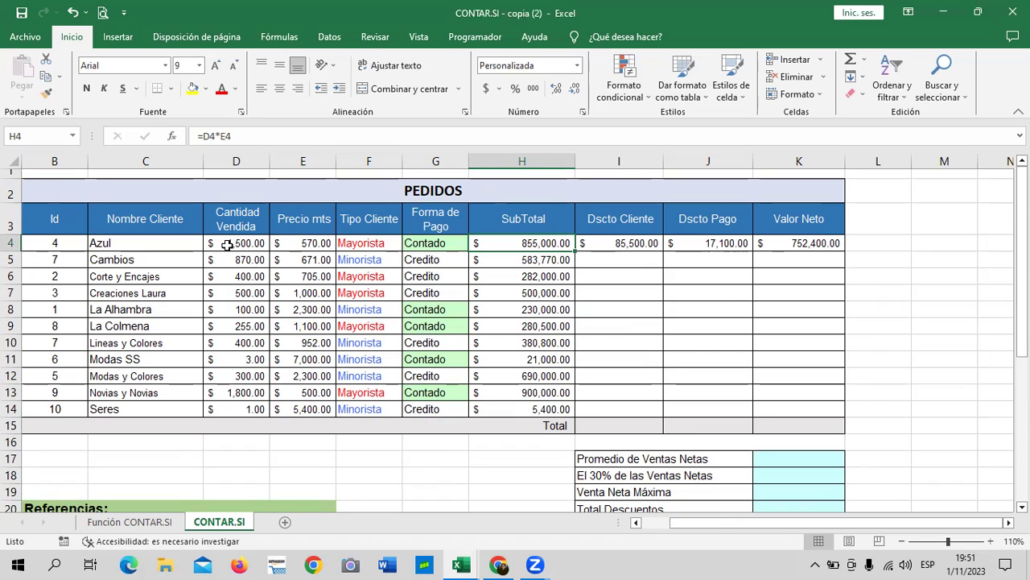
Confirm the H4 SubTotal formula =D4*E4 from quantity and price, giving 855,000.00.
{"action": "left_click", "coordinate": [228, 245]}
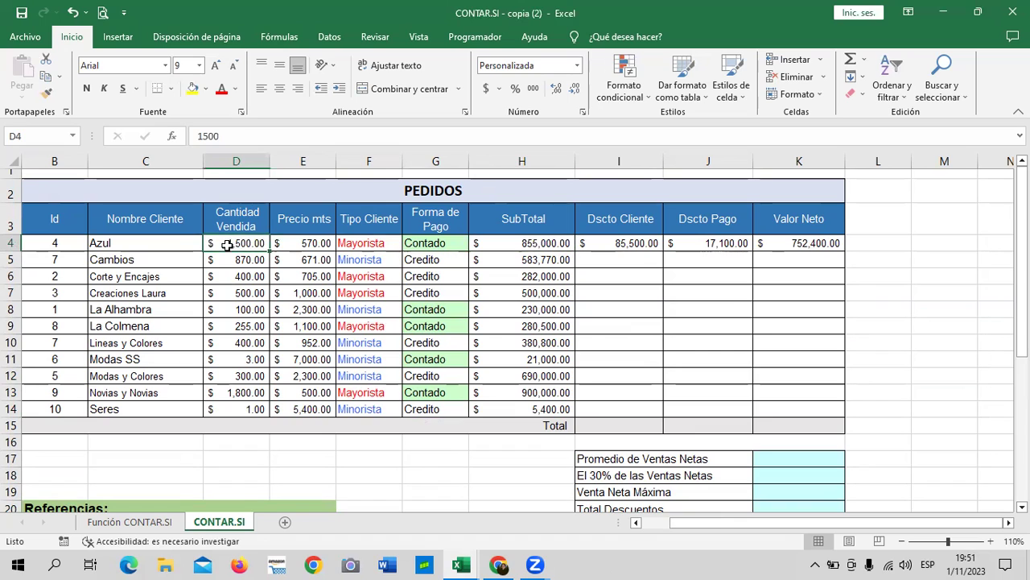
{"action": "left_click", "coordinate": [310, 244]}
{"action": "left_click", "coordinate": [485, 245]}
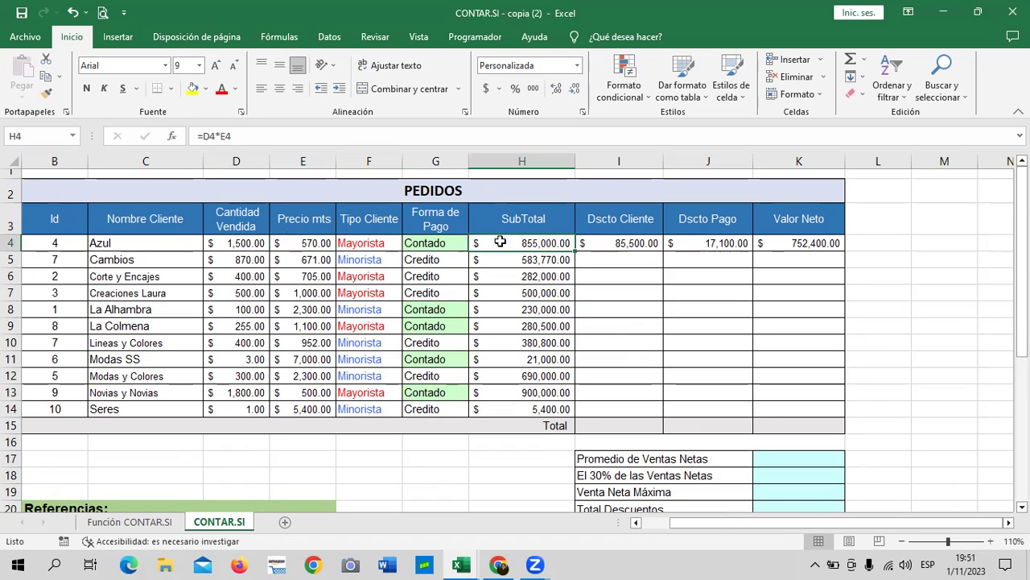
{"action": "left_click", "coordinate": [413, 137]}
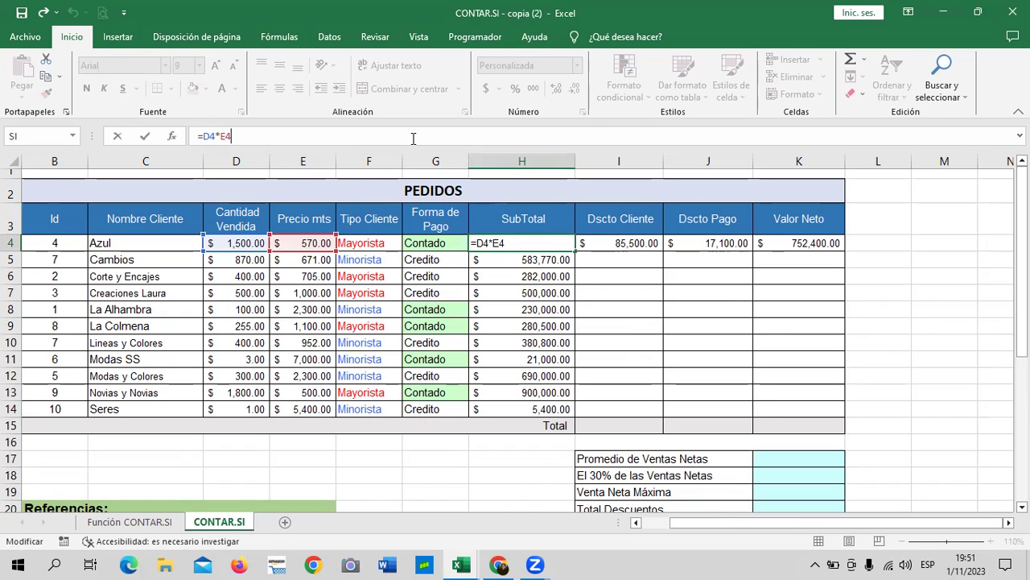
{"action": "key", "text": "Return"}
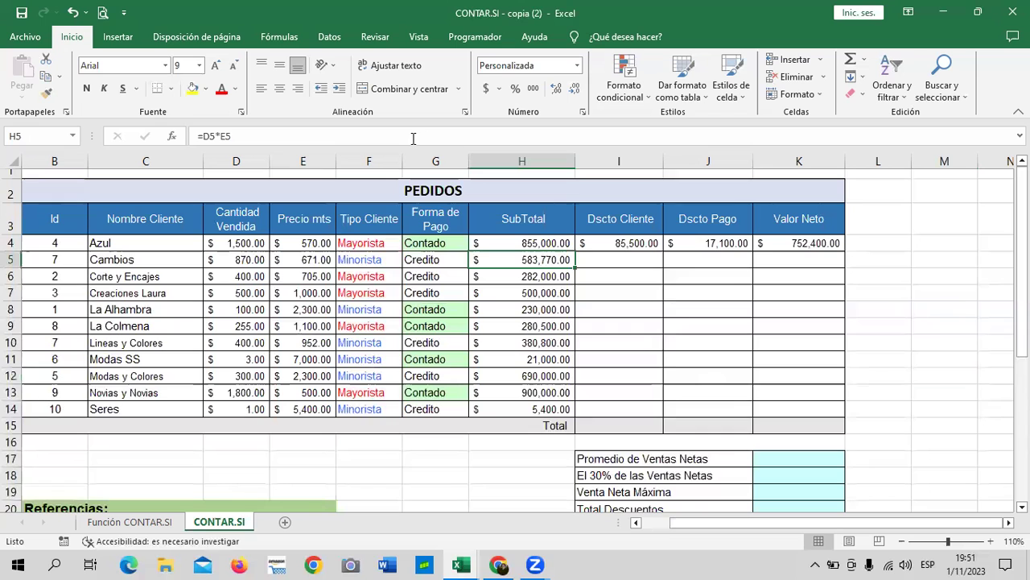
Review the discount formulas in I4 and J4 and the net value =H4-I4-J4 in K4.
{"action": "left_click", "coordinate": [633, 244]}
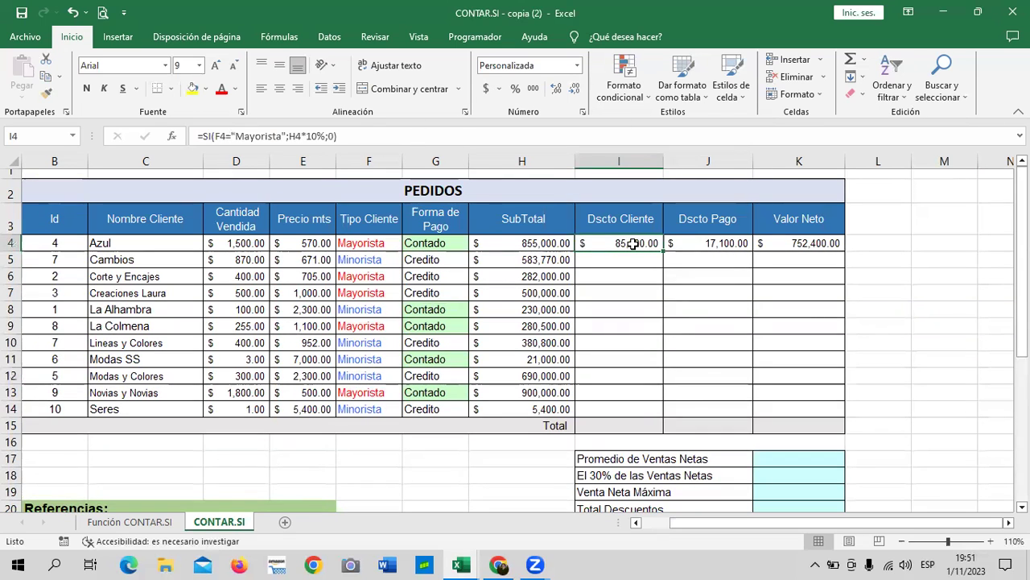
{"action": "left_click", "coordinate": [700, 244]}
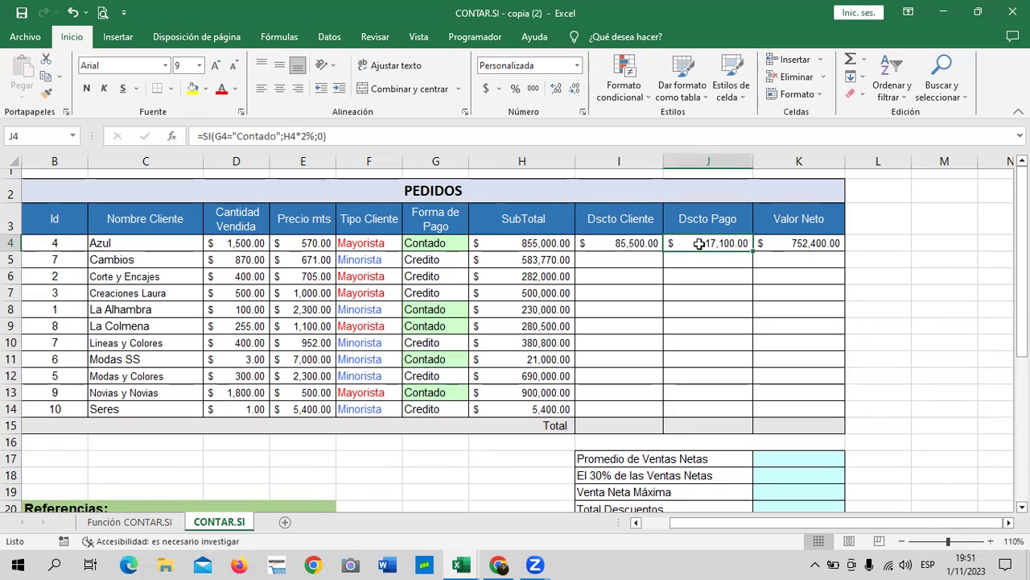
{"action": "left_click", "coordinate": [777, 244]}
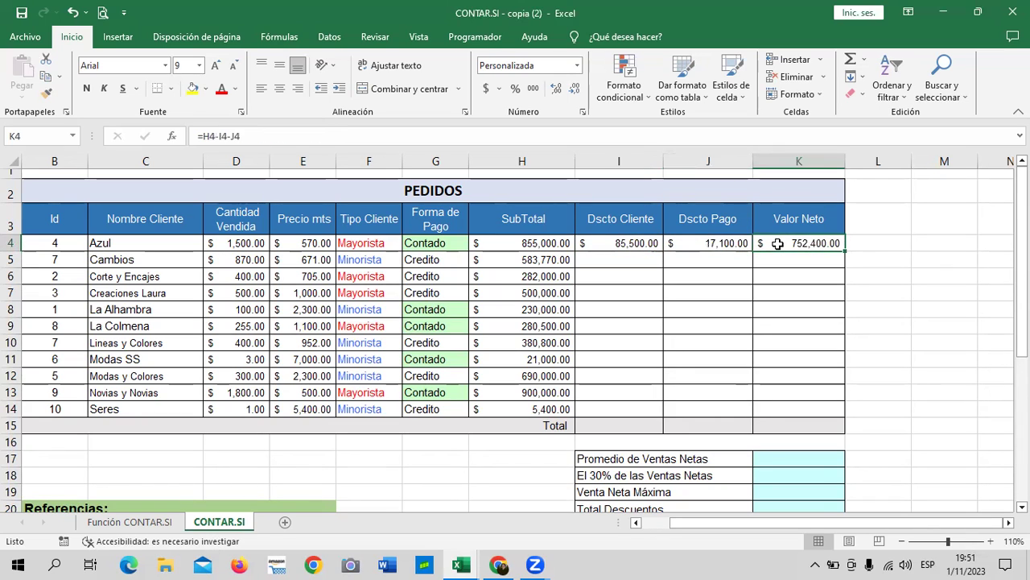
{"action": "left_click", "coordinate": [598, 244]}
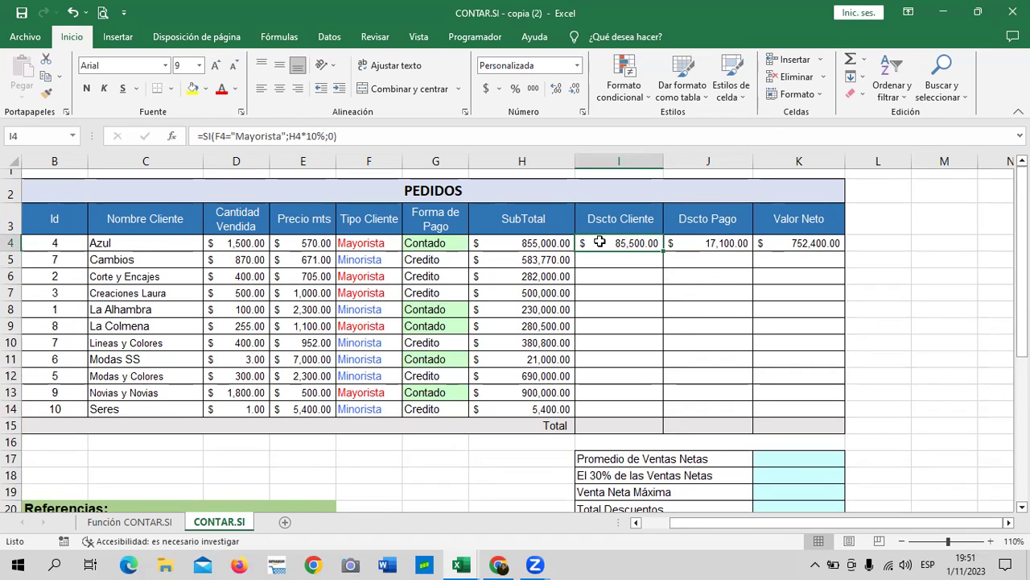
{"action": "scroll", "coordinate": [600, 241], "scroll_direction": "down", "scroll_amount": 1}
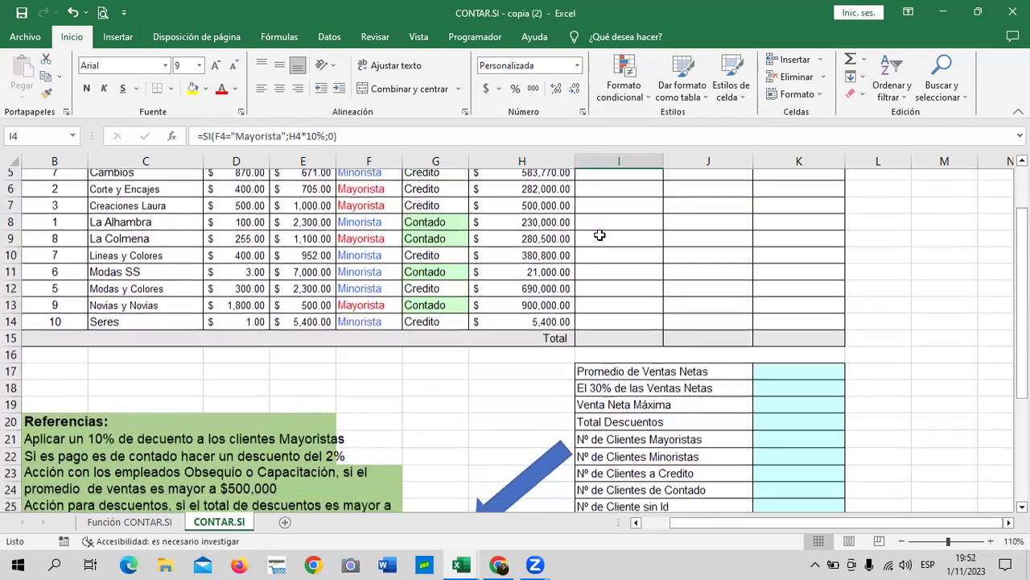
{"action": "scroll", "coordinate": [600, 233], "scroll_direction": "down", "scroll_amount": 1}
{"action": "scroll", "coordinate": [600, 233], "scroll_direction": "down", "scroll_amount": 1}
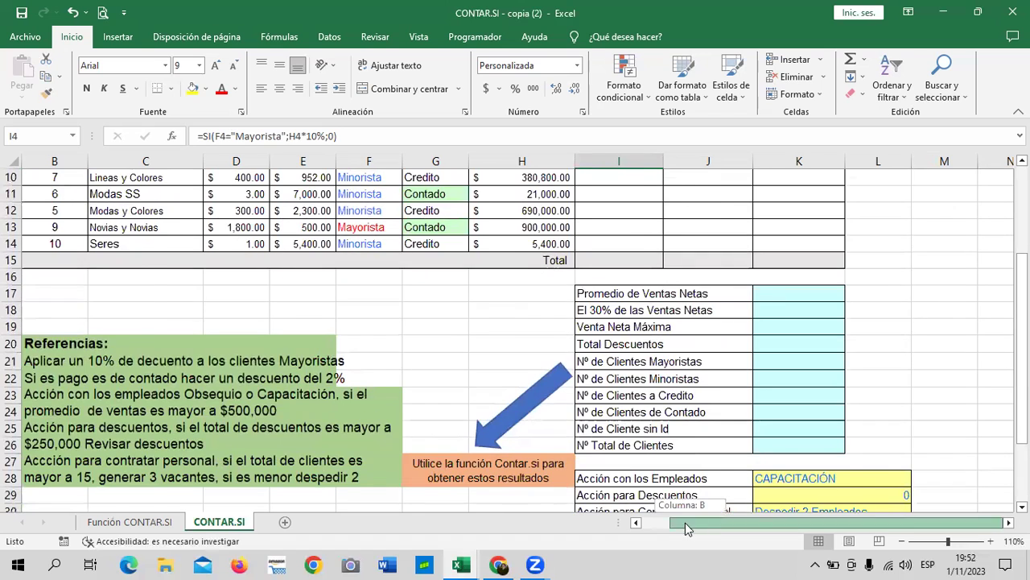
{"action": "left_click_drag", "start_coordinate": [804, 521], "coordinate": [777, 521]}
{"action": "left_click", "coordinate": [137, 362]}
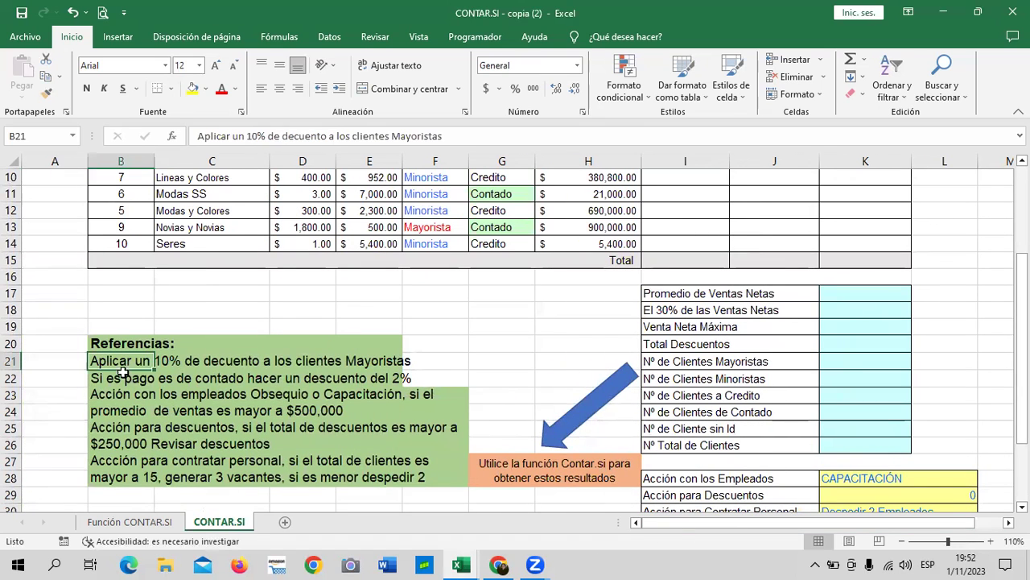
{"action": "left_click", "coordinate": [313, 307]}
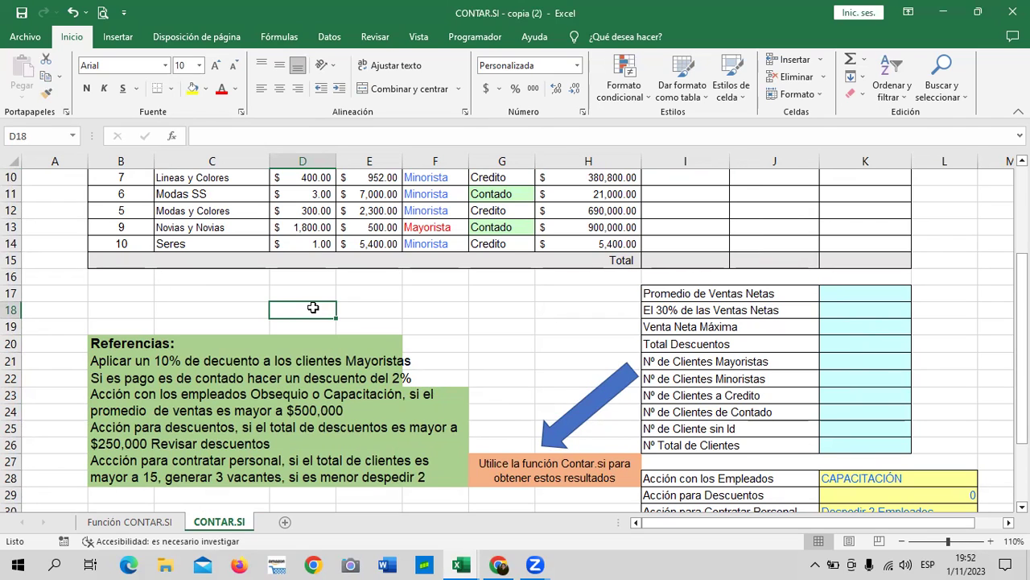
{"action": "left_click", "coordinate": [361, 363]}
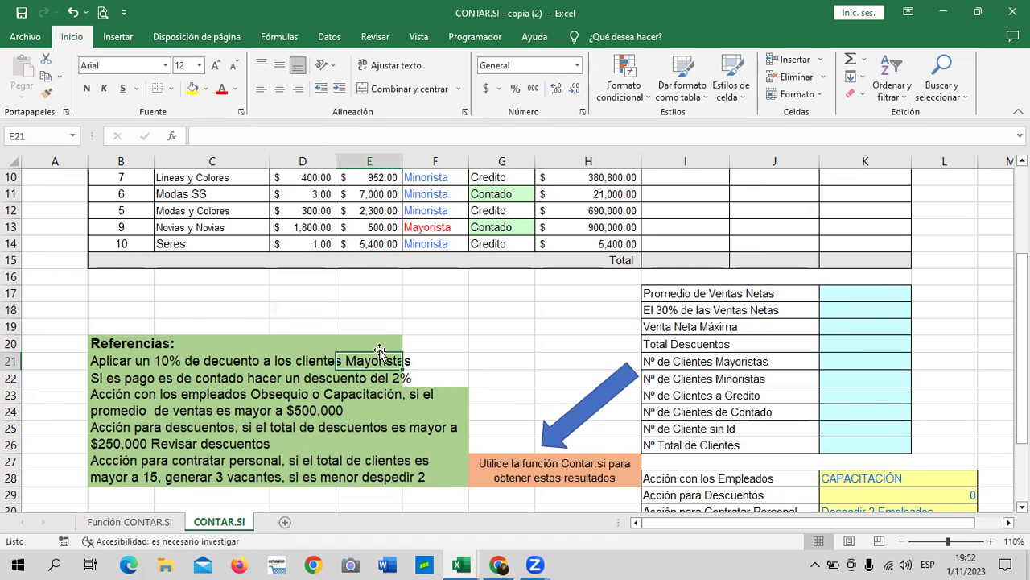
{"action": "scroll", "coordinate": [495, 370], "scroll_direction": "up", "scroll_amount": 3}
{"action": "left_click", "coordinate": [711, 244]}
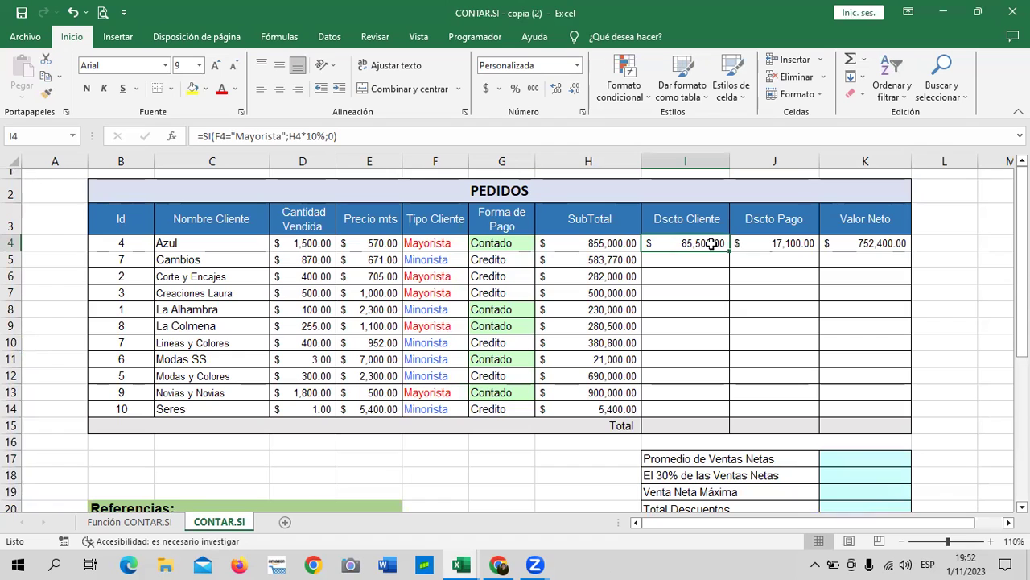
Replace I4's 0 false result with H4*5%, giving =SI(F4="Mayorista";H4*10%;H4*5%).
{"action": "left_click", "coordinate": [534, 135]}
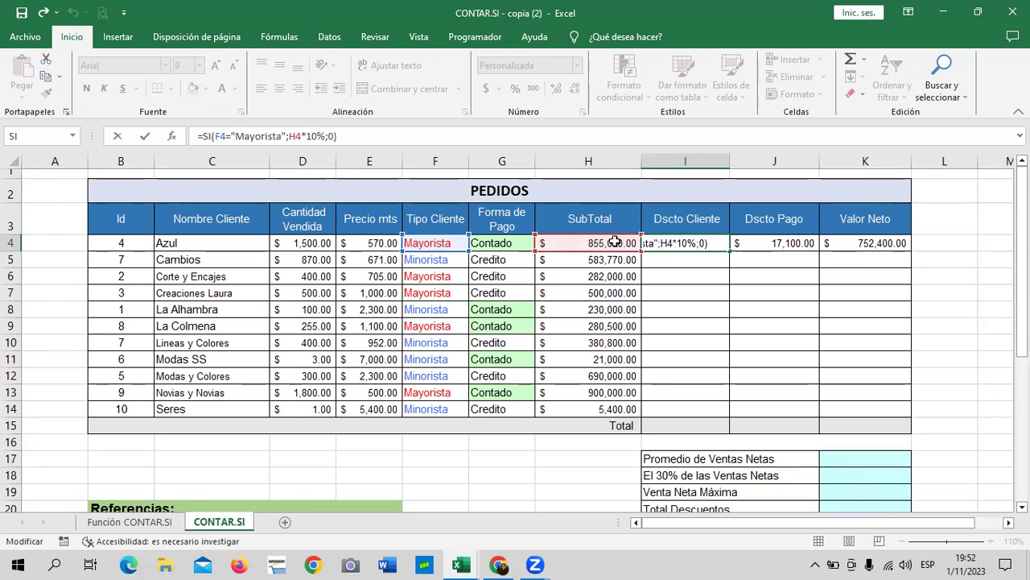
{"action": "left_click_drag", "start_coordinate": [1021, 252], "coordinate": [1021, 292]}
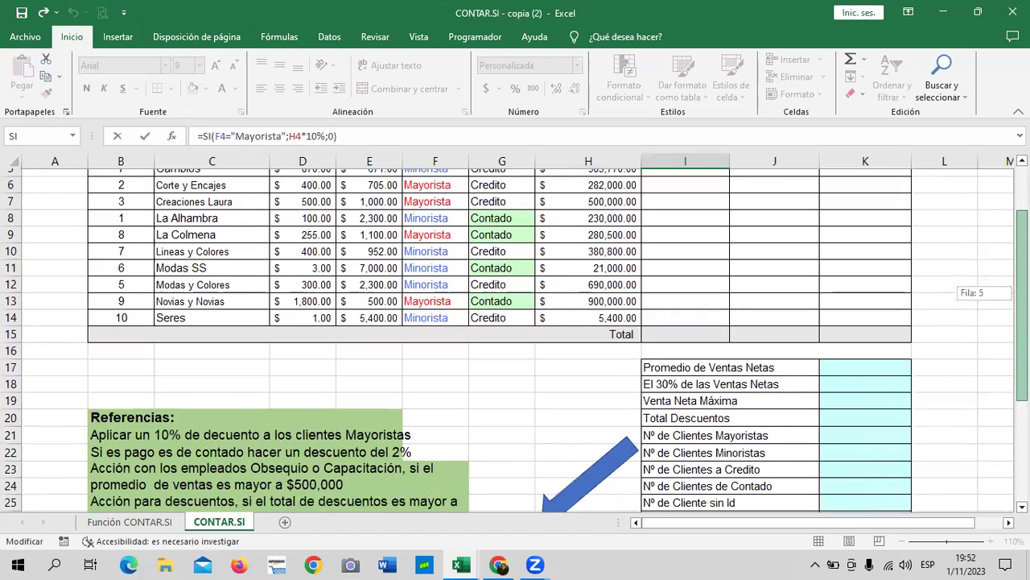
{"action": "left_click_drag", "start_coordinate": [1022, 292], "coordinate": [1021, 256]}
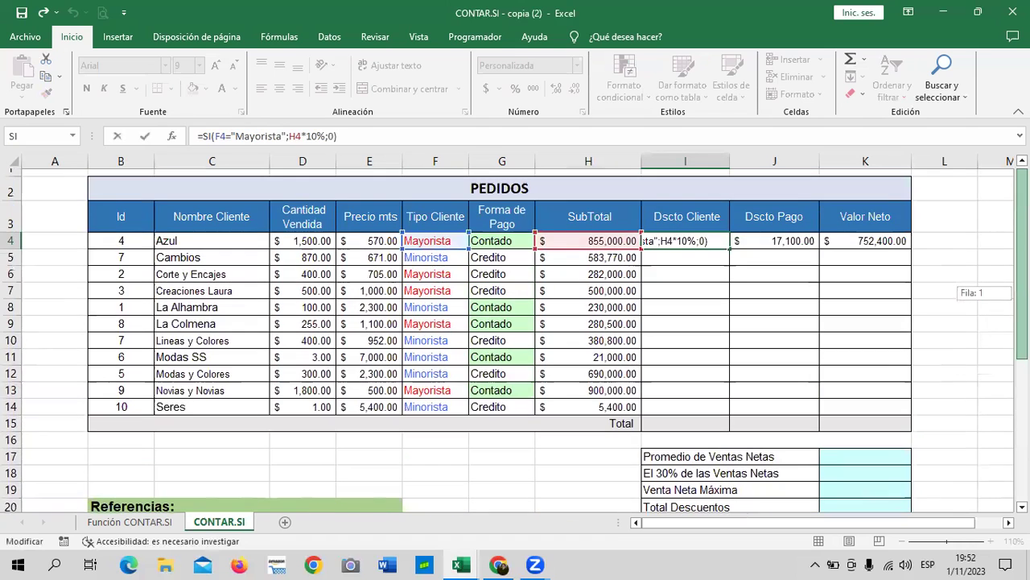
{"action": "left_click", "coordinate": [343, 138]}
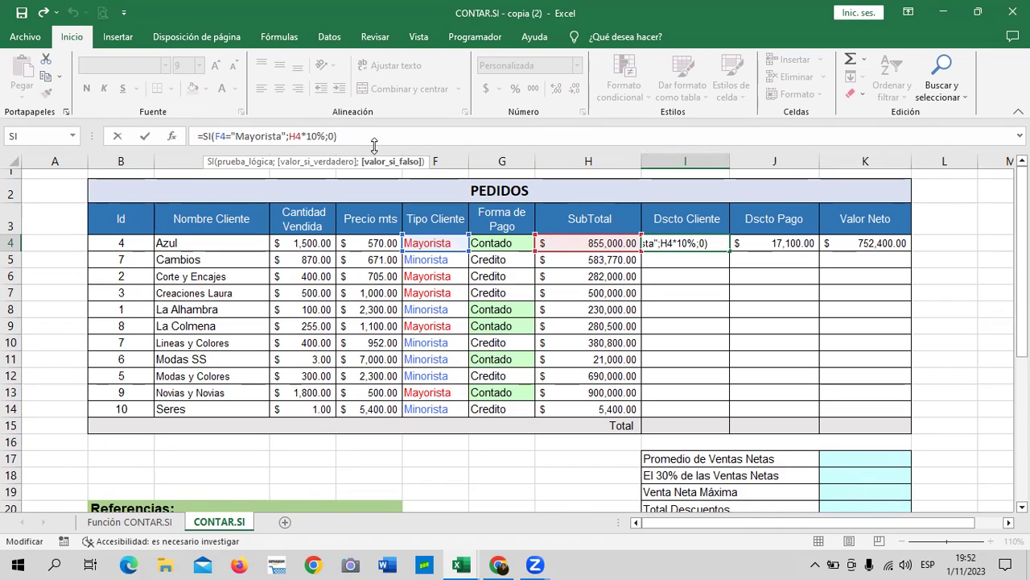
{"action": "key", "text": "BackSpace"}
{"action": "left_click", "coordinate": [610, 243]}
{"action": "type", "text": "*"}
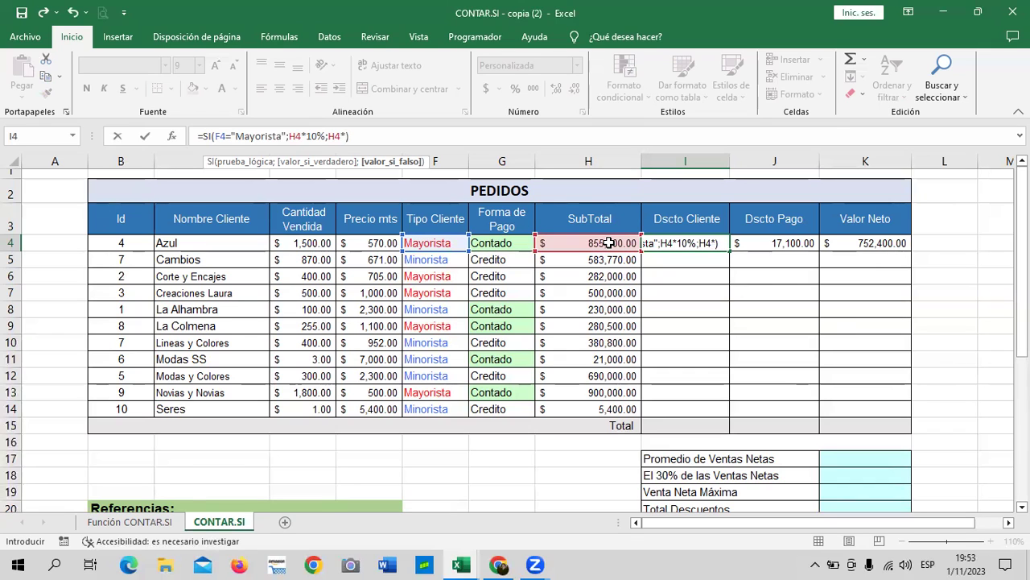
{"action": "type", "text": "5"}
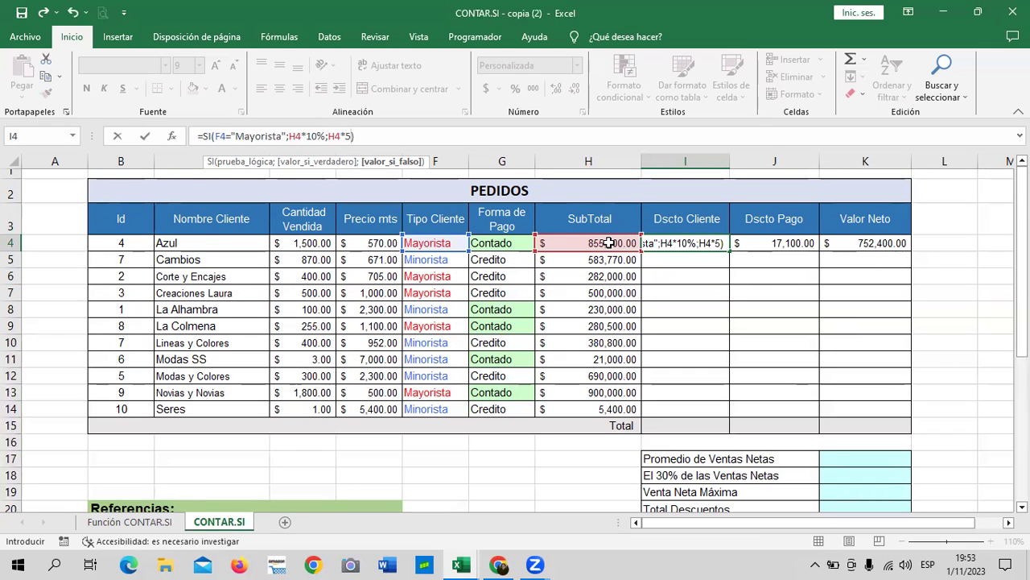
{"action": "type", "text": "%"}
{"action": "key", "text": "Return"}
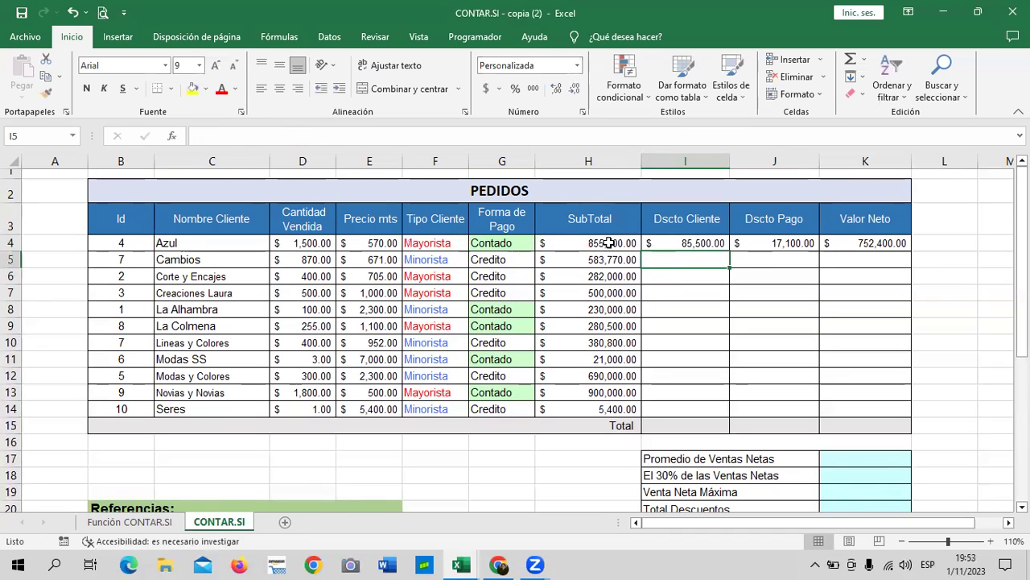
Copy the I4 client discount formula down through I14 and check the Minorista rows 10–12.
{"action": "left_click", "coordinate": [672, 242]}
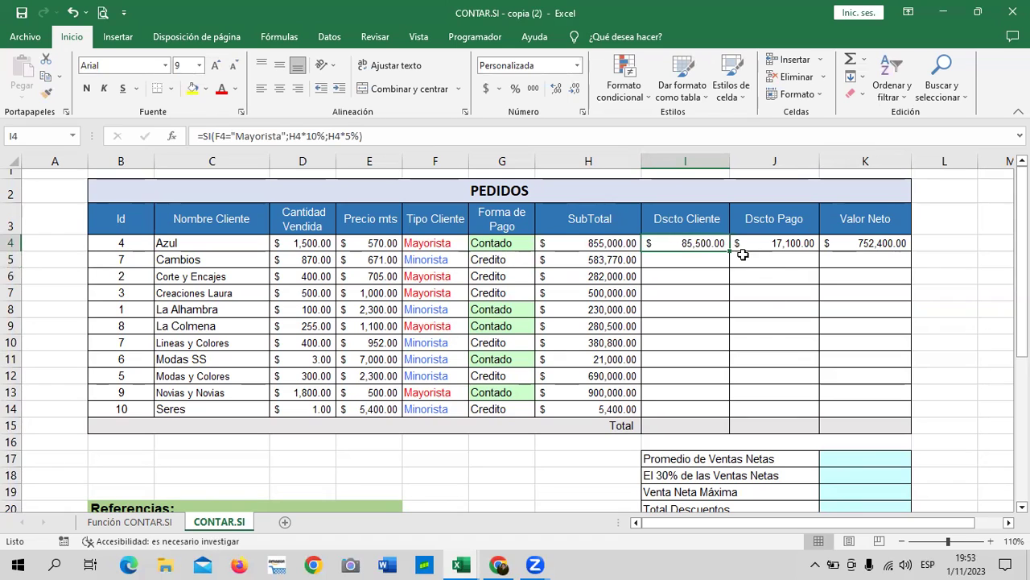
{"action": "left_click_drag", "start_coordinate": [730, 252], "coordinate": [734, 416]}
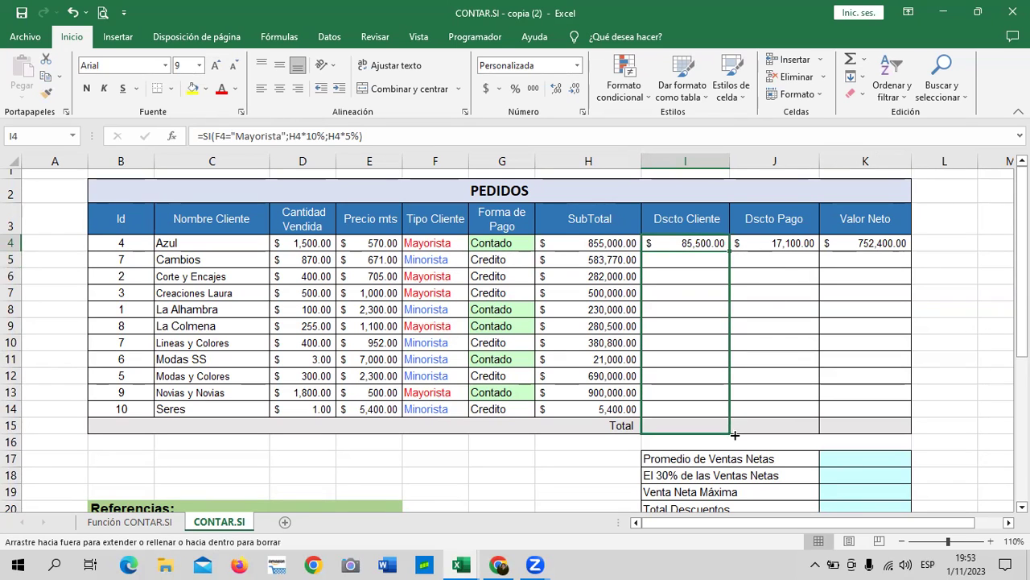
{"action": "left_click", "coordinate": [743, 378]}
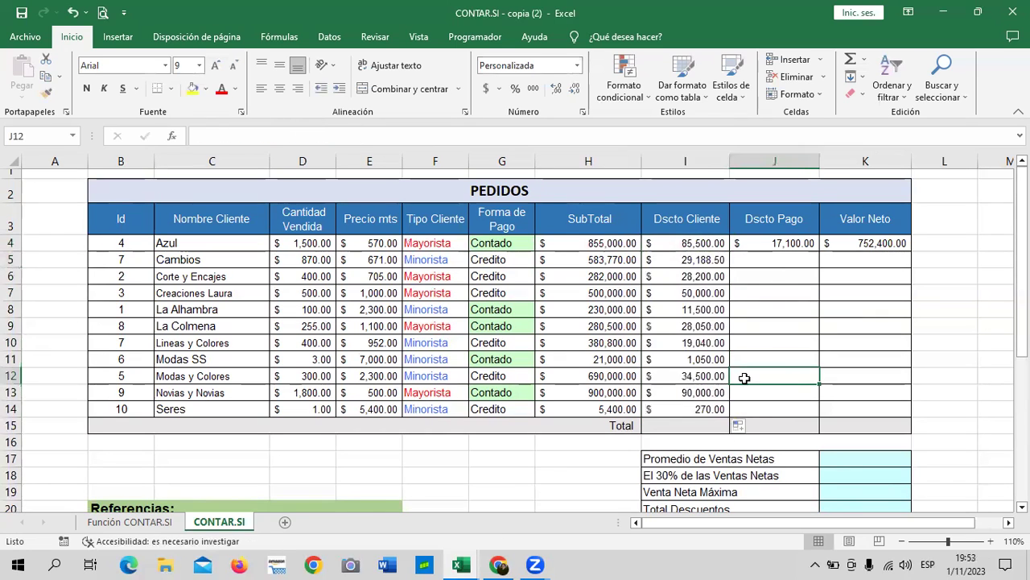
{"action": "left_click", "coordinate": [441, 339]}
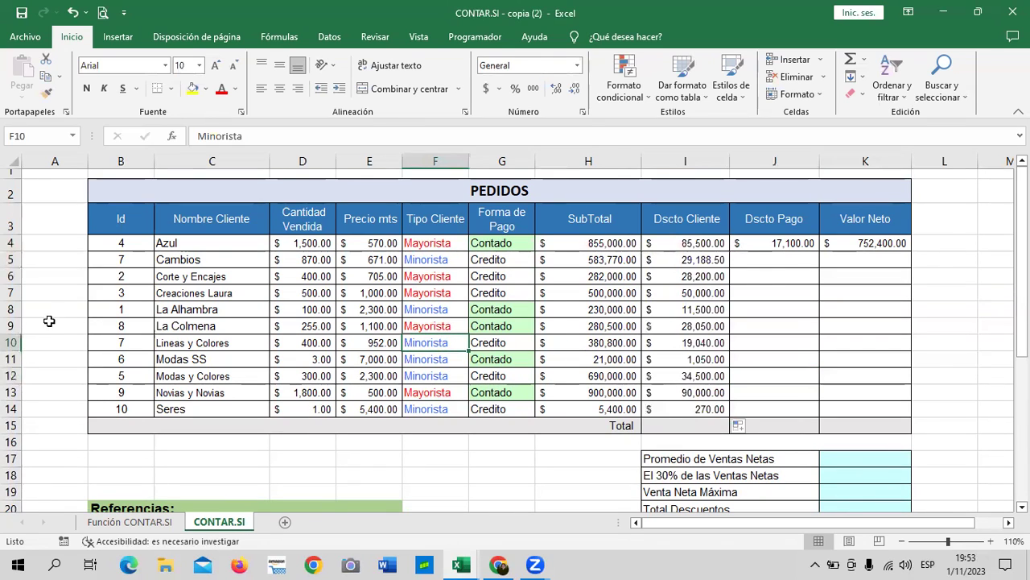
{"action": "left_click", "coordinate": [10, 344]}
{"action": "left_click_drag", "start_coordinate": [11, 346], "coordinate": [10, 375]}
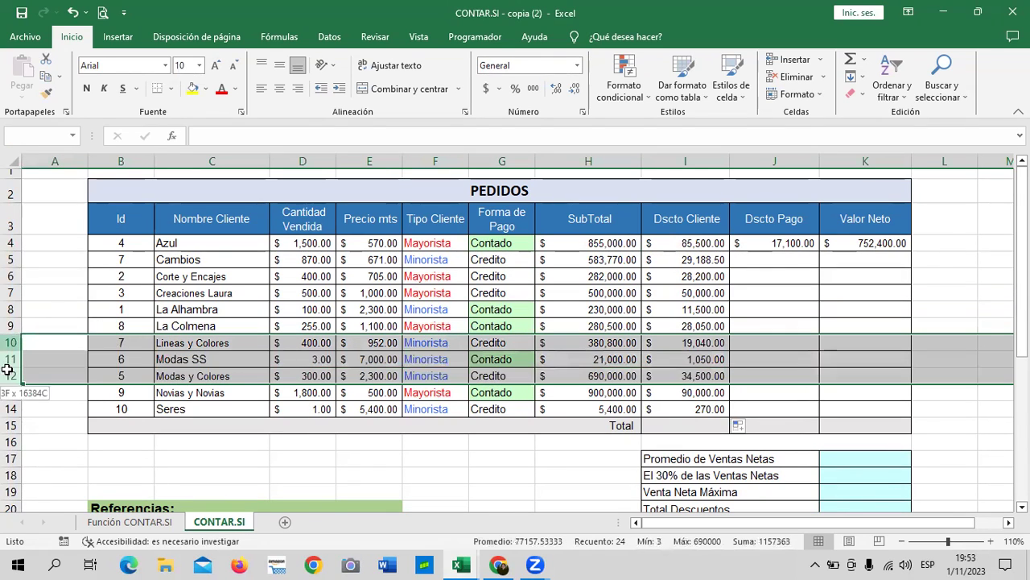
{"action": "left_click", "coordinate": [769, 360]}
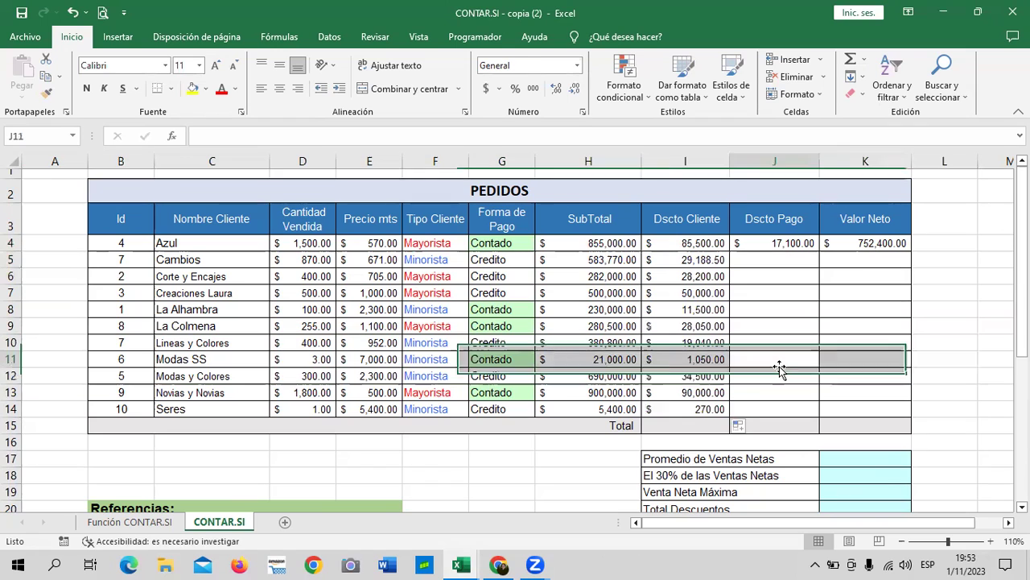
{"action": "left_click", "coordinate": [594, 349]}
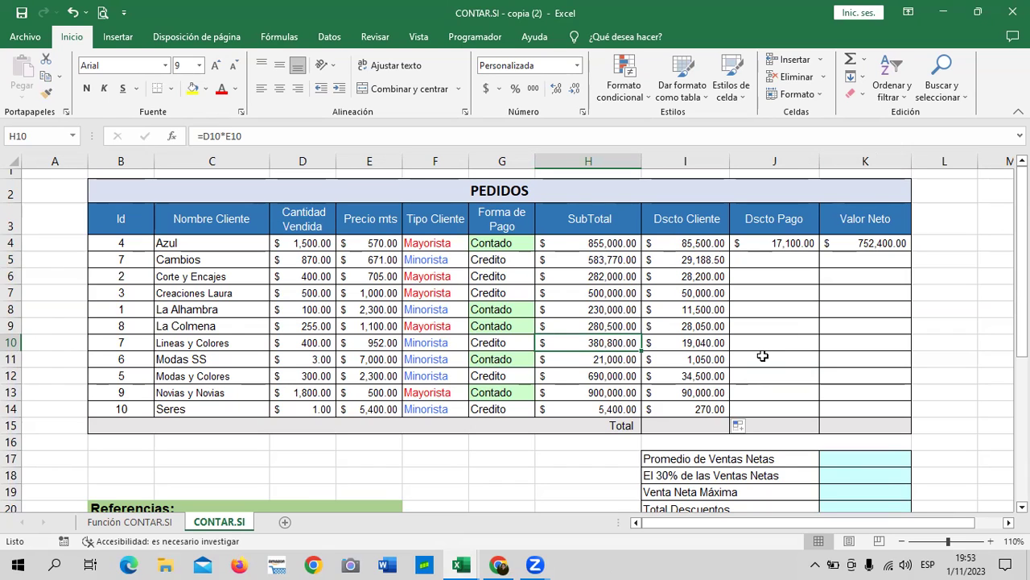
{"action": "left_click", "coordinate": [442, 344]}
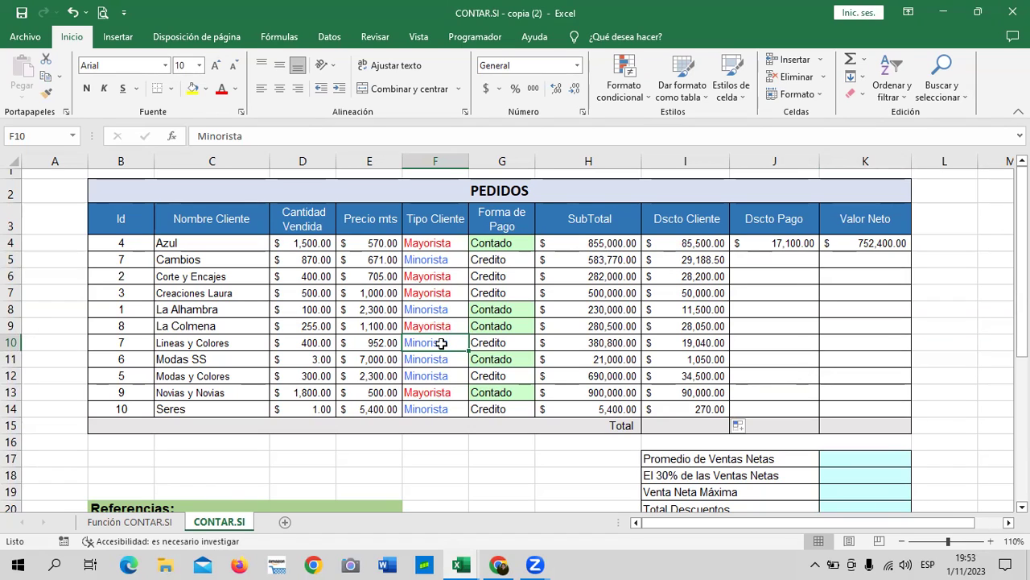
Compare the copied formula in I14 with I4 and re-commit the I4 discount formula.
{"action": "left_click", "coordinate": [692, 246]}
{"action": "left_click", "coordinate": [690, 409]}
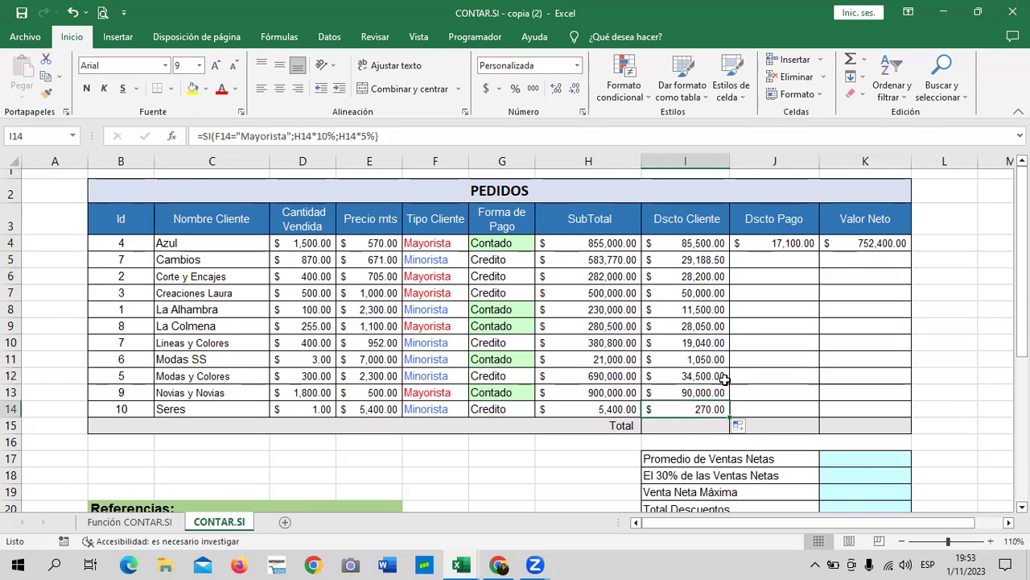
{"action": "left_click", "coordinate": [705, 244]}
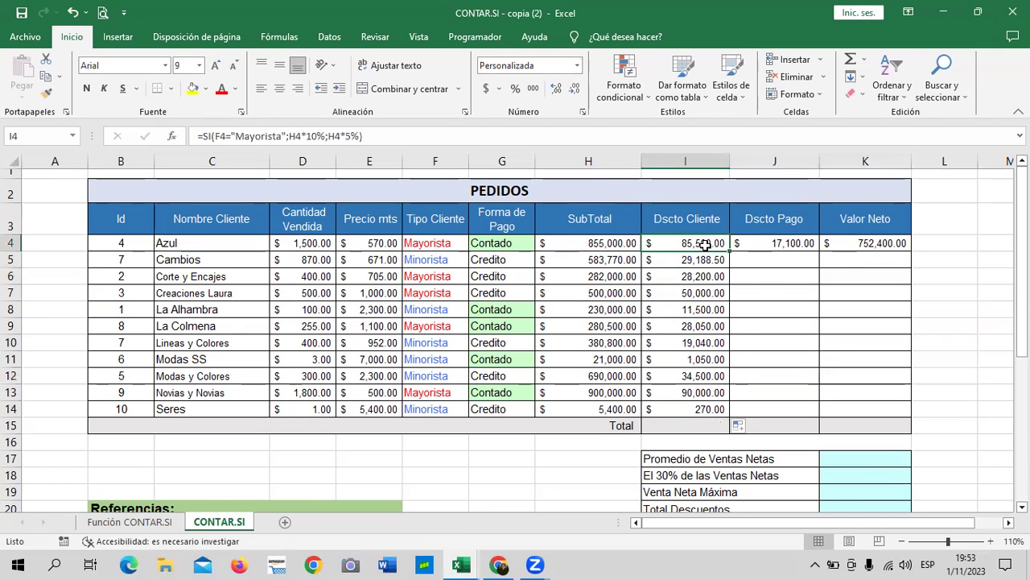
{"action": "left_click", "coordinate": [550, 139]}
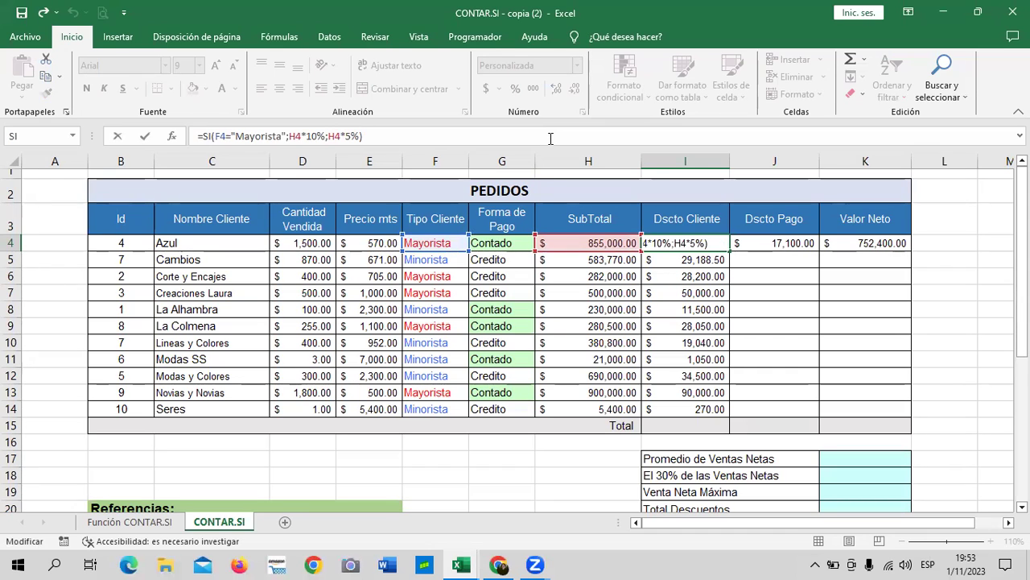
{"action": "key", "text": "Return"}
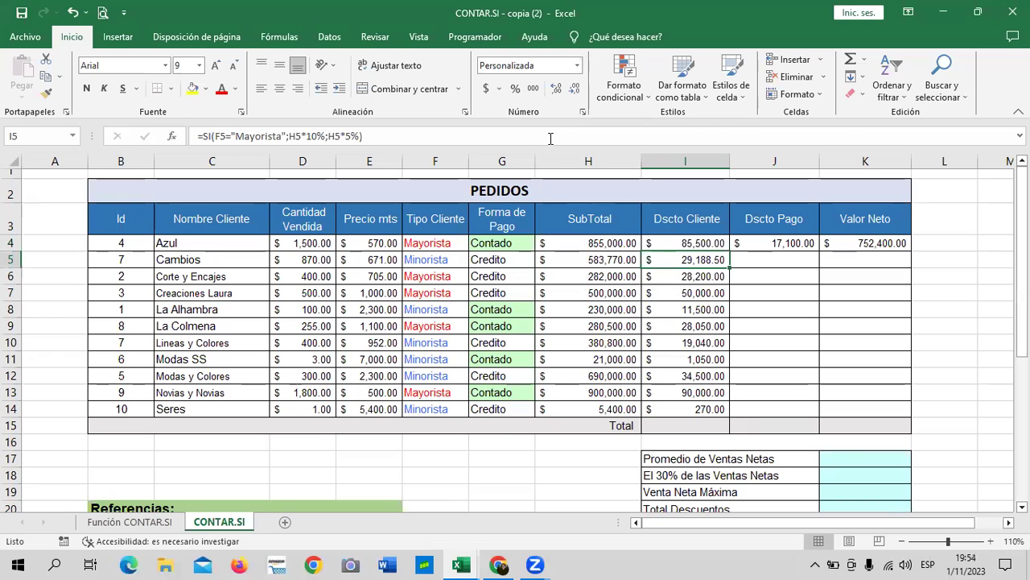
Change J4 to =SI(G4="Contado";H4*4%;H4*2%).
{"action": "left_click", "coordinate": [781, 243]}
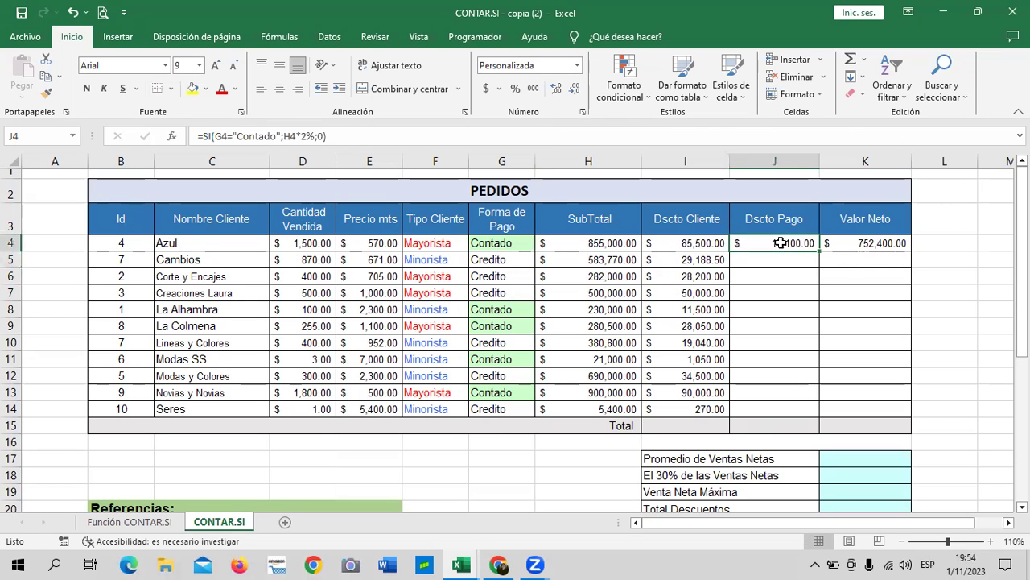
{"action": "scroll", "coordinate": [536, 362], "scroll_direction": "down", "scroll_amount": 3}
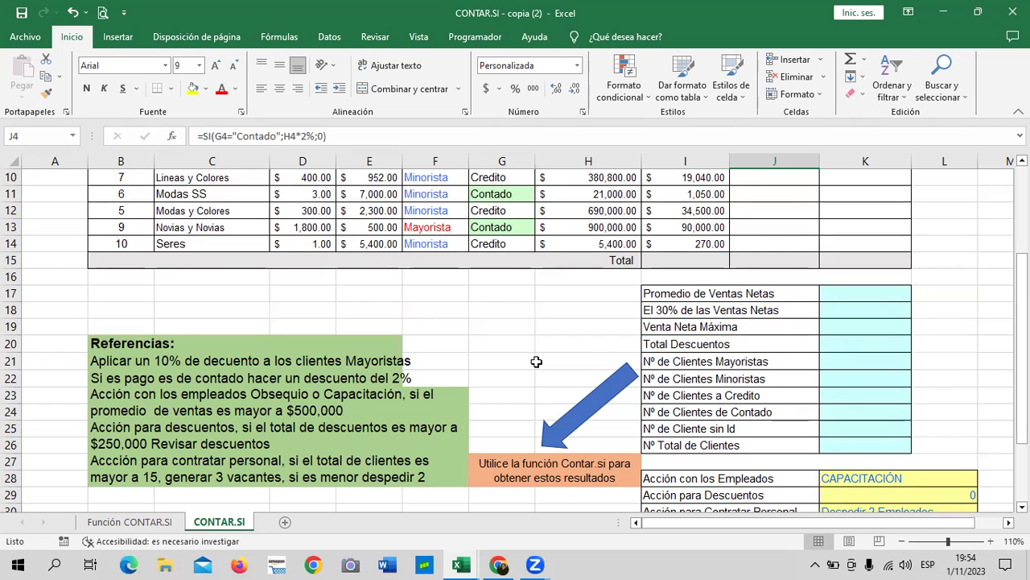
{"action": "scroll", "coordinate": [774, 385], "scroll_direction": "up", "scroll_amount": 3}
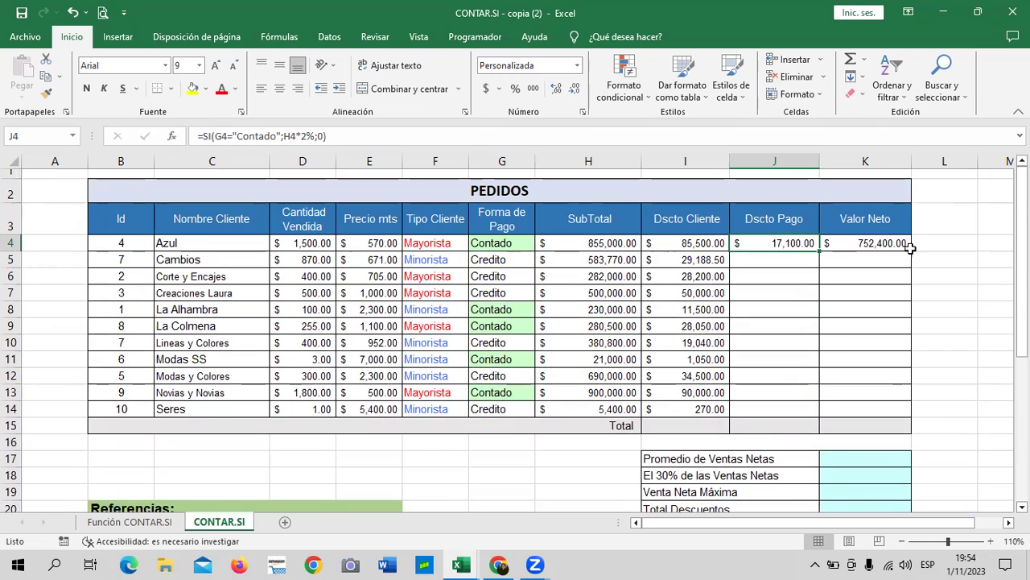
{"action": "left_click", "coordinate": [304, 138]}
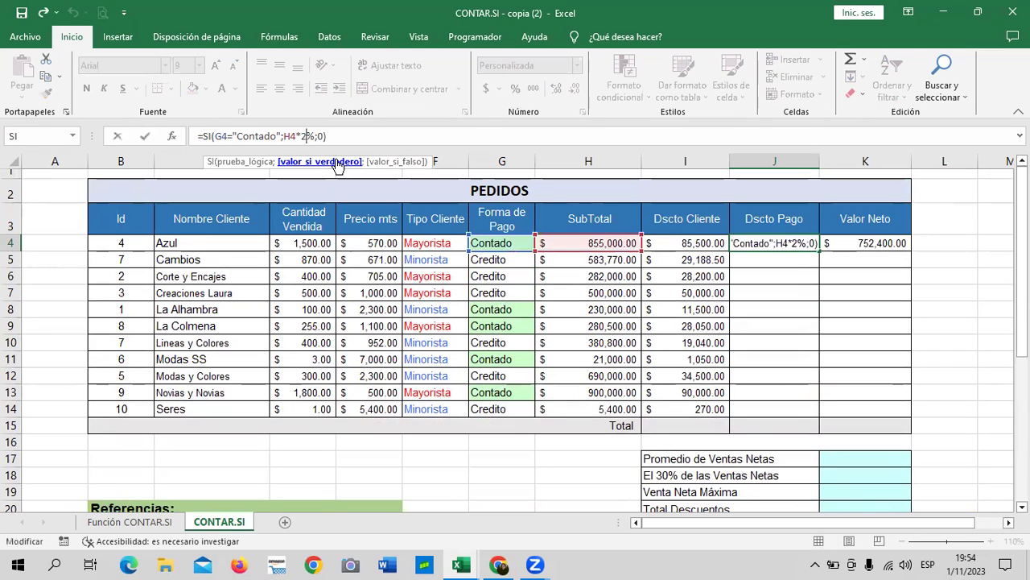
{"action": "key", "text": "BackSpace"}
{"action": "type", "text": "4"}
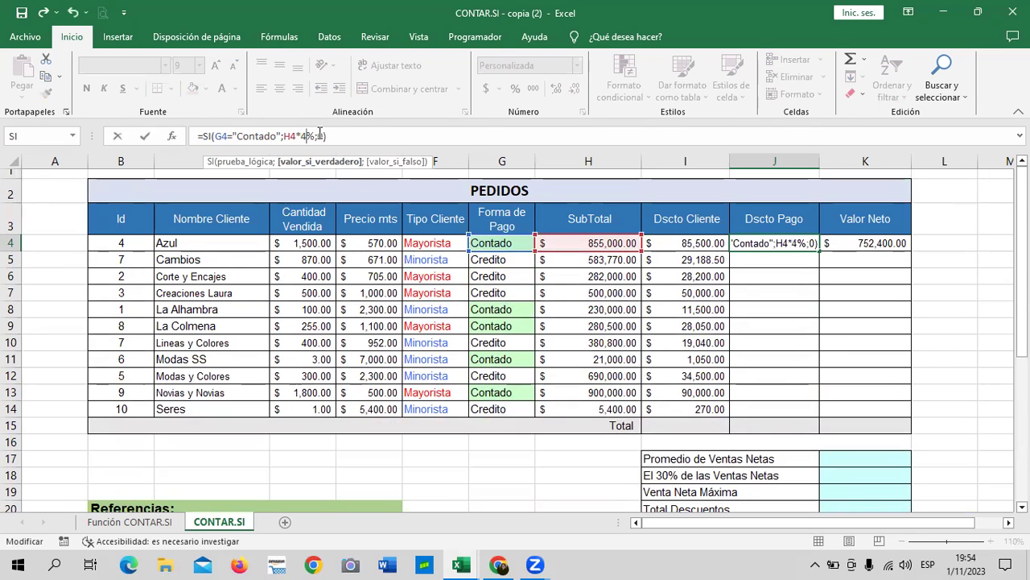
{"action": "left_click", "coordinate": [322, 136]}
{"action": "key", "text": "BackSpace"}
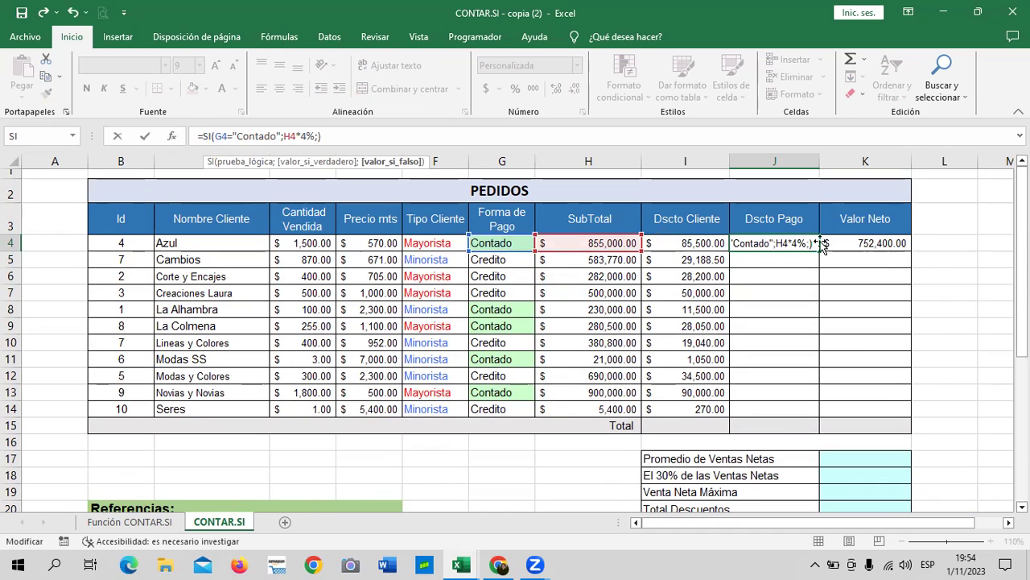
{"action": "left_click", "coordinate": [590, 243]}
{"action": "type", "text": "*2%"}
{"action": "key", "text": "Return"}
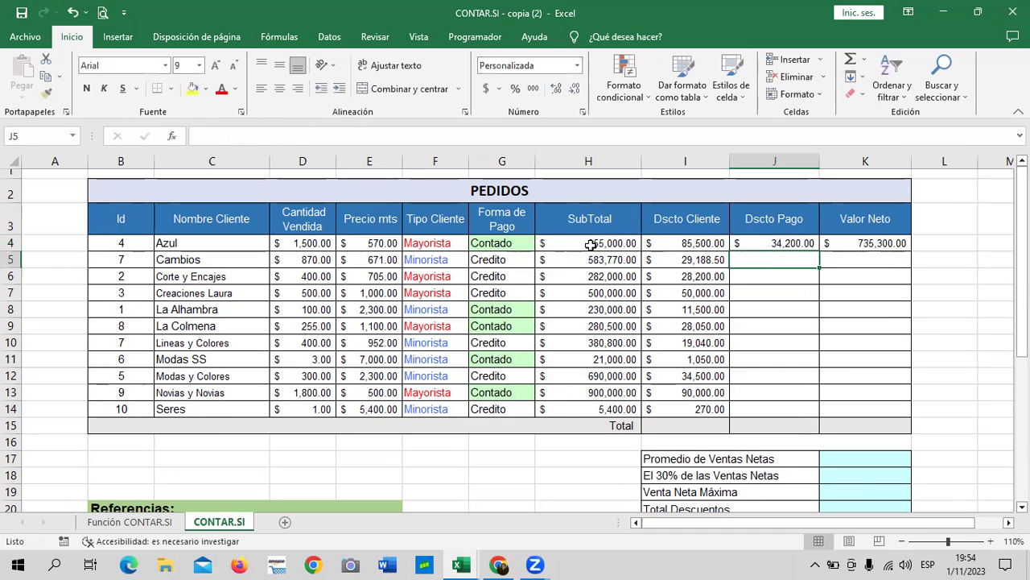
Copy the J4 payment discount formula down to J14.
{"action": "left_click", "coordinate": [780, 245]}
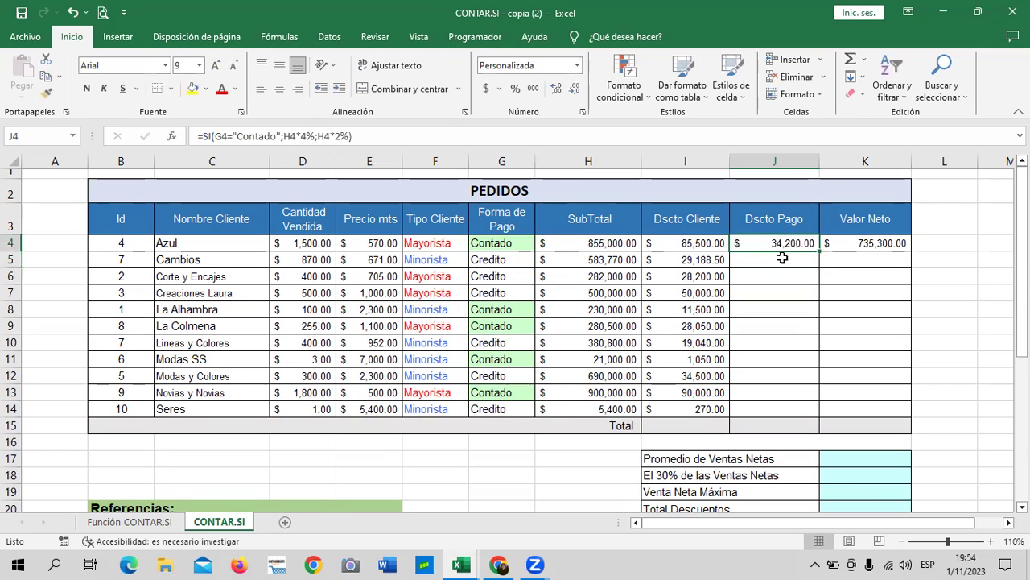
{"action": "left_click_drag", "start_coordinate": [817, 252], "coordinate": [815, 410]}
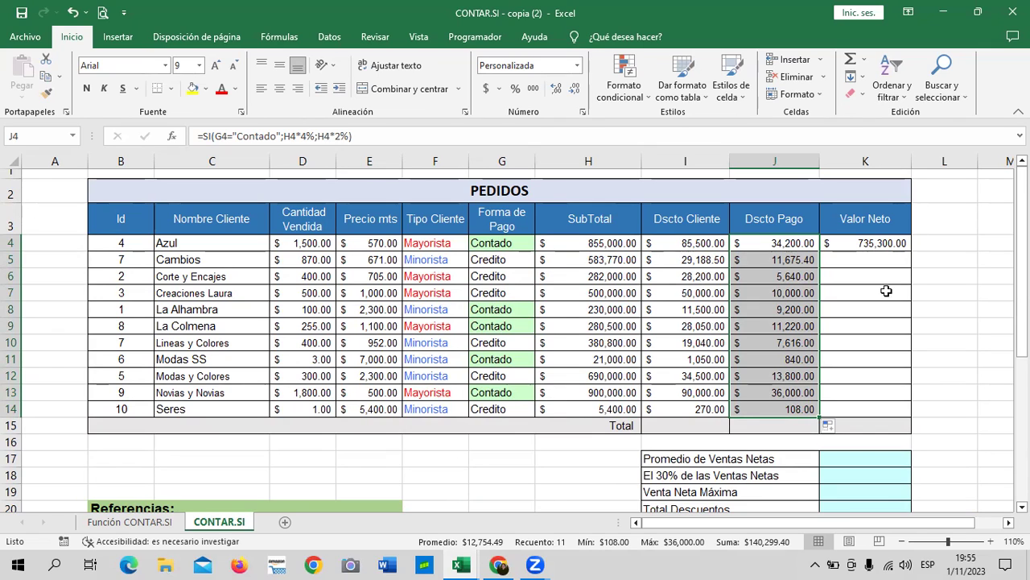
{"action": "left_click", "coordinate": [859, 248]}
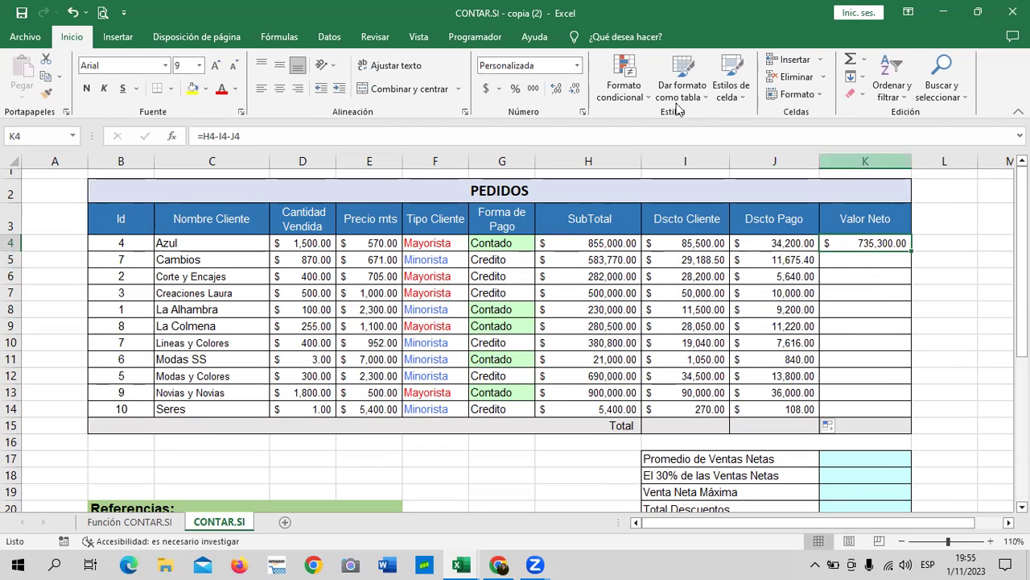
Confirm =H4-I4-J4 in K4 and copy it down through K14.
{"action": "left_click", "coordinate": [663, 137]}
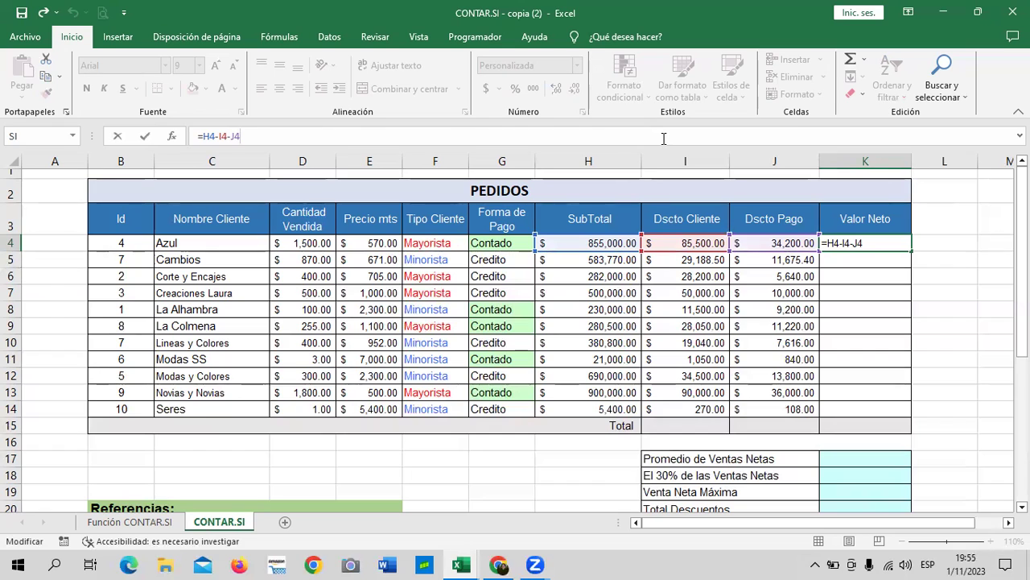
{"action": "key", "text": "Return"}
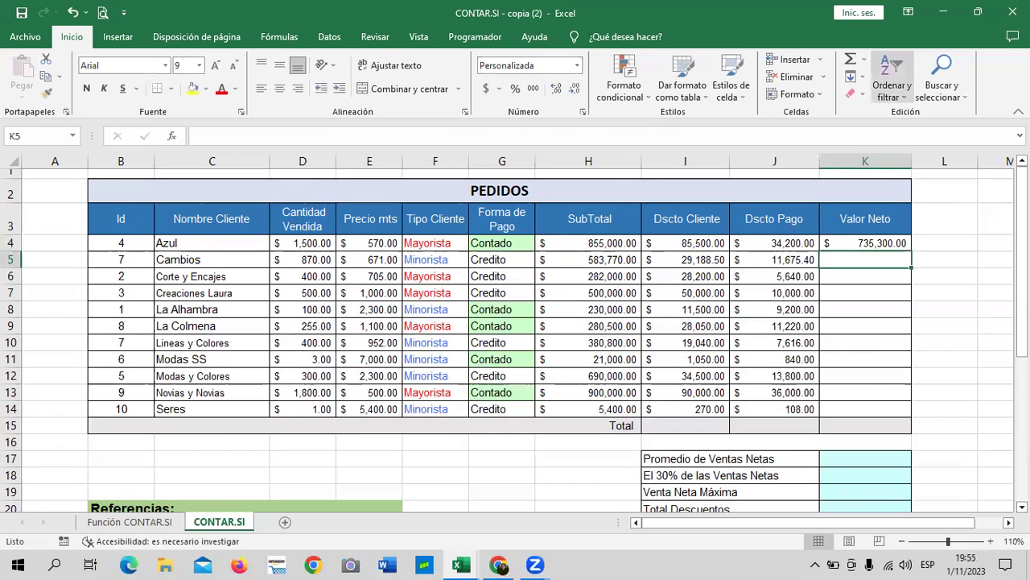
{"action": "left_click", "coordinate": [877, 238]}
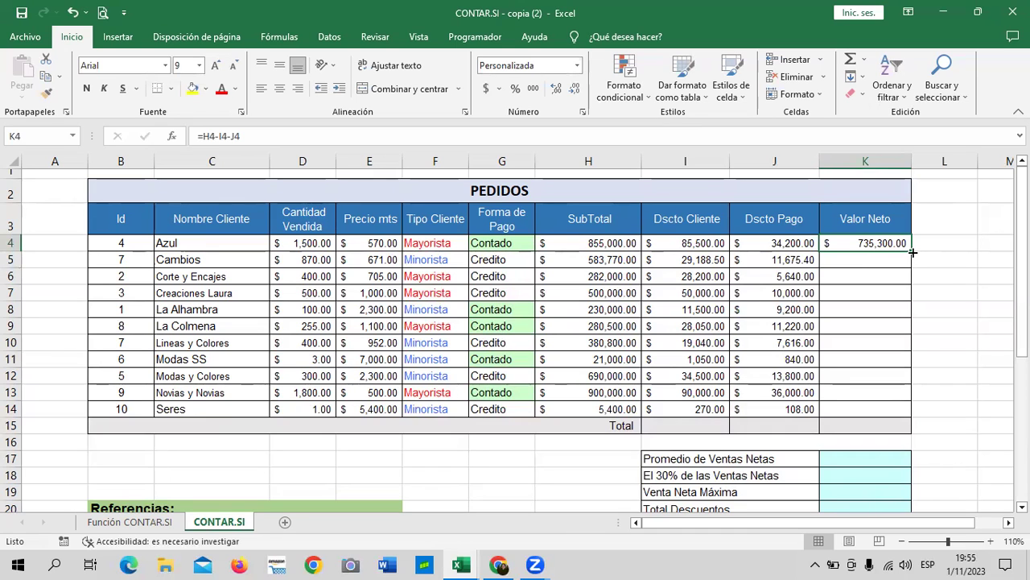
{"action": "left_click_drag", "start_coordinate": [912, 251], "coordinate": [903, 410]}
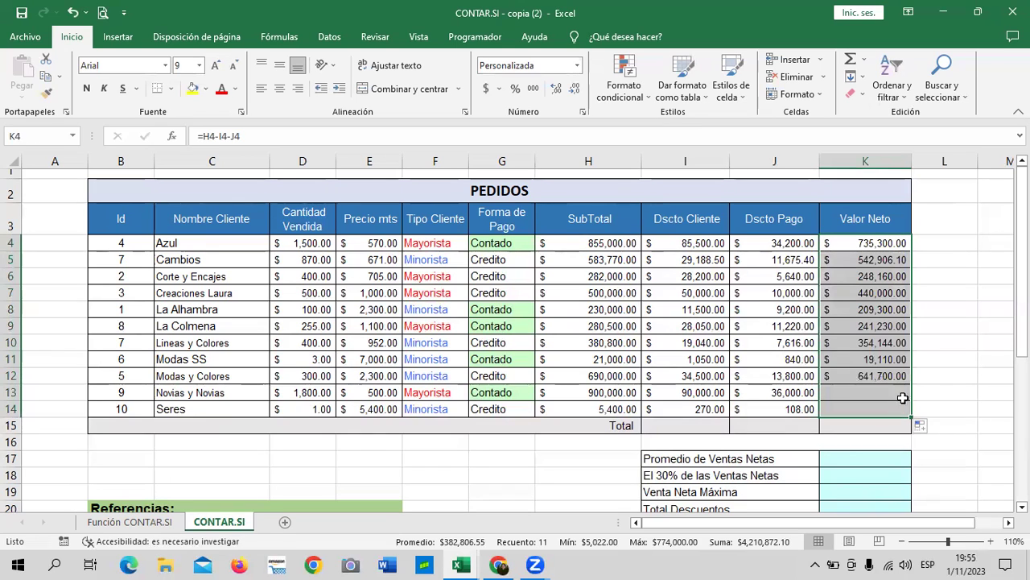
{"action": "scroll", "coordinate": [903, 373], "scroll_direction": "down", "scroll_amount": 1}
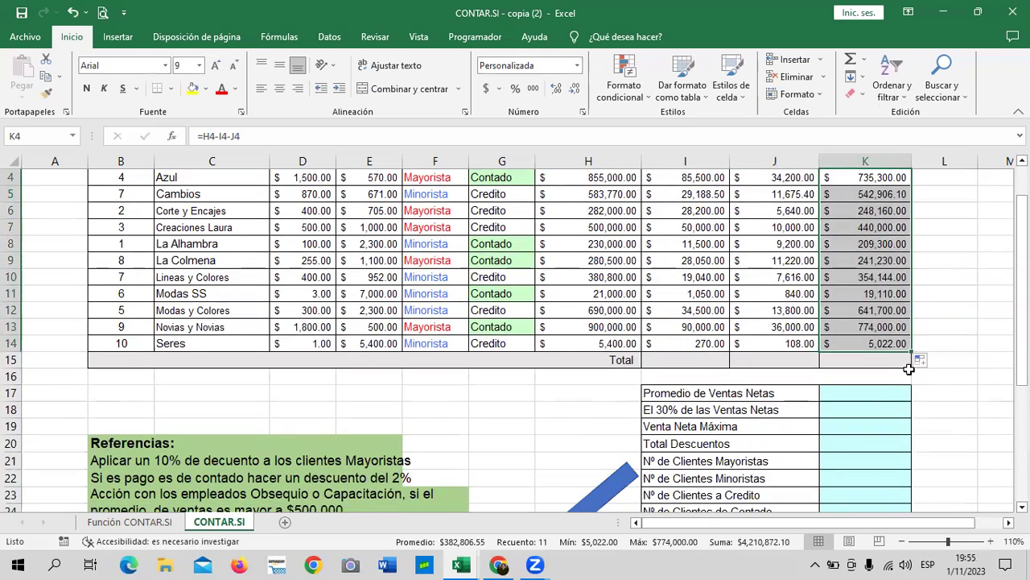
{"action": "left_click", "coordinate": [694, 362]}
{"action": "scroll", "coordinate": [813, 242], "scroll_direction": "up", "scroll_amount": 1}
{"action": "scroll", "coordinate": [813, 242], "scroll_direction": "up", "scroll_amount": 1}
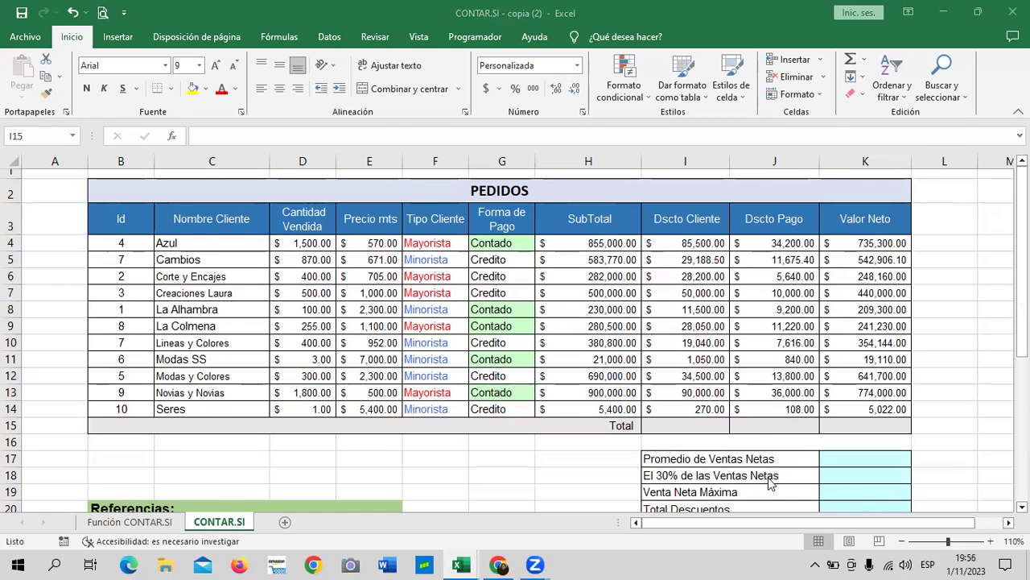
AutoSum the Total row: I15 377,298.50, J15 140,299.40 and K15 4,210,872.10.
{"action": "left_click", "coordinate": [708, 425]}
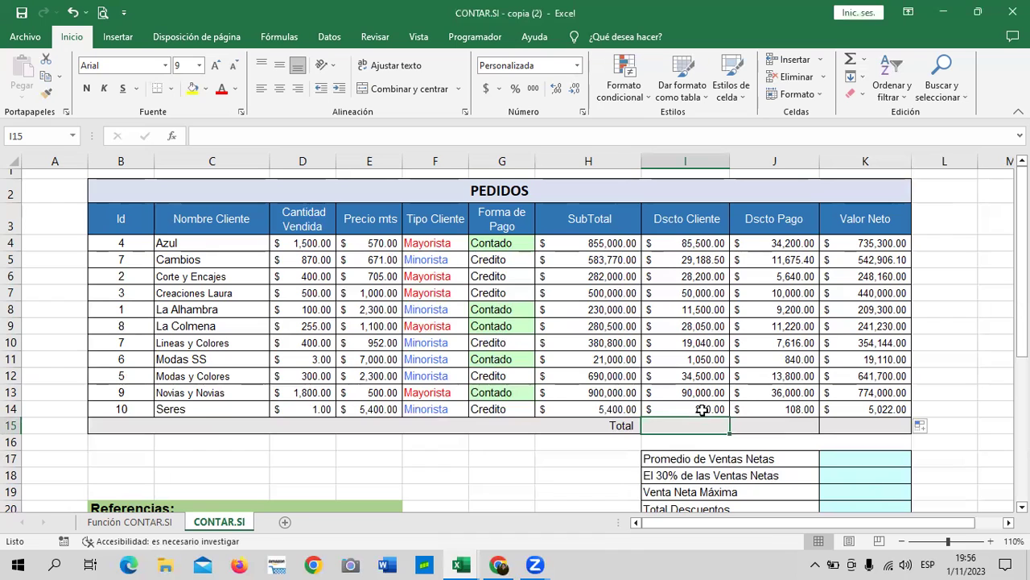
{"action": "left_click", "coordinate": [843, 65]}
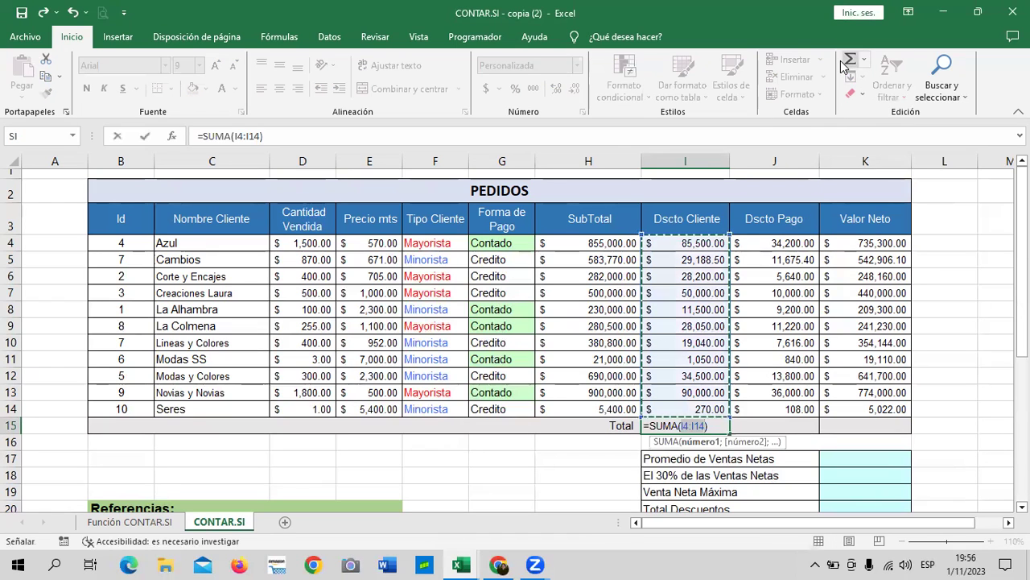
{"action": "left_click", "coordinate": [842, 65]}
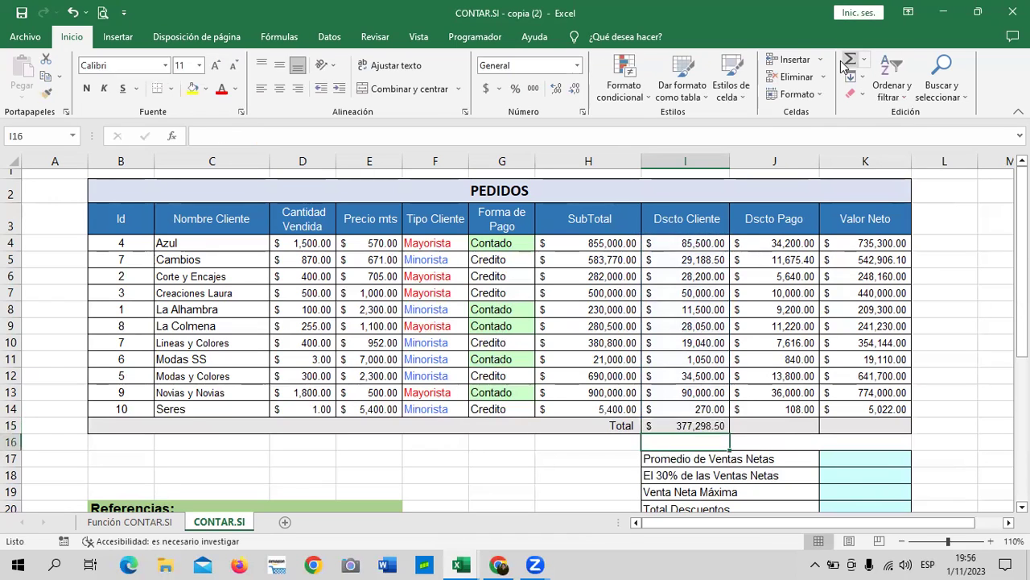
{"action": "left_click", "coordinate": [791, 423]}
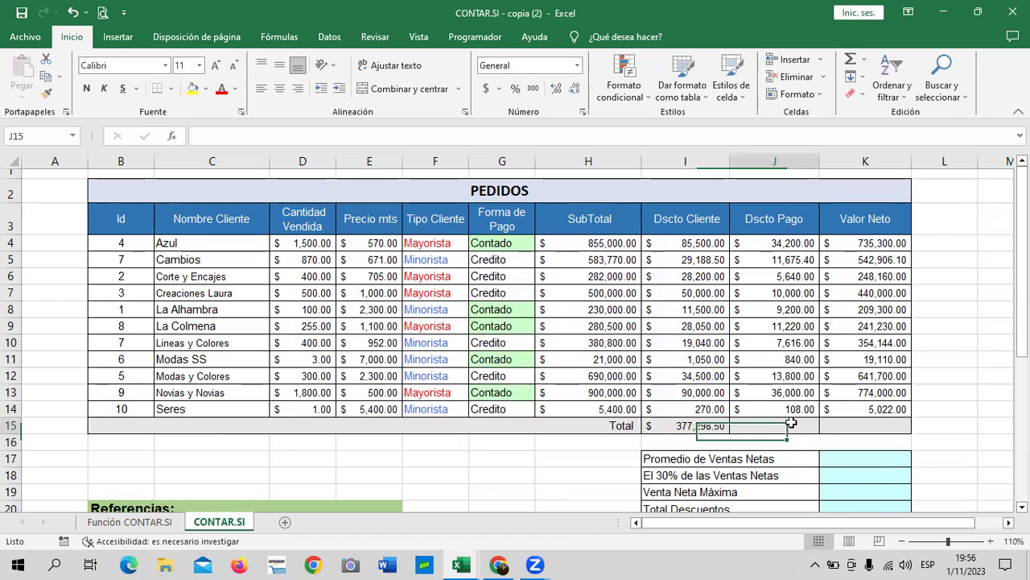
{"action": "left_click", "coordinate": [851, 63]}
{"action": "key", "text": "Return"}
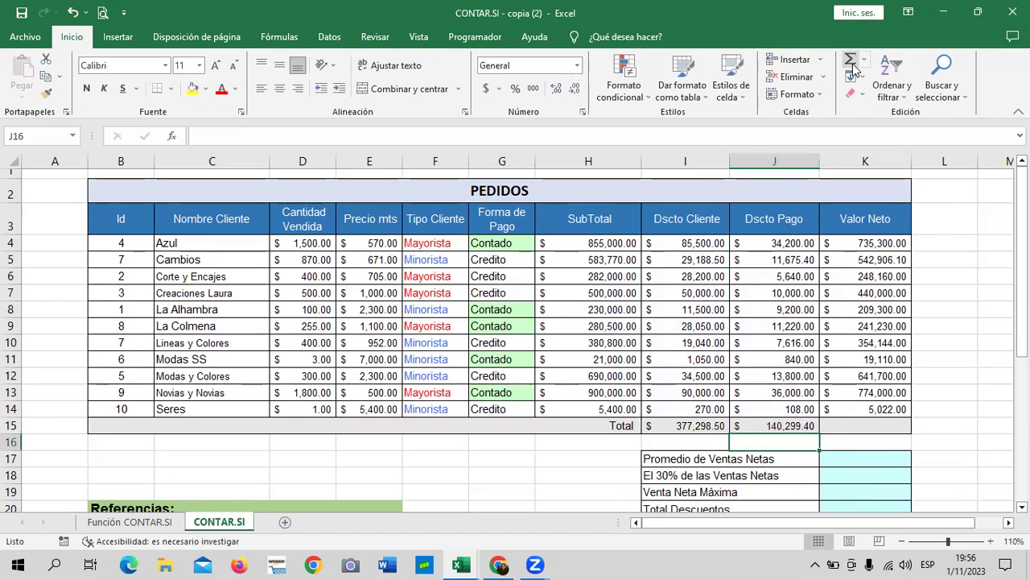
{"action": "left_click", "coordinate": [867, 424]}
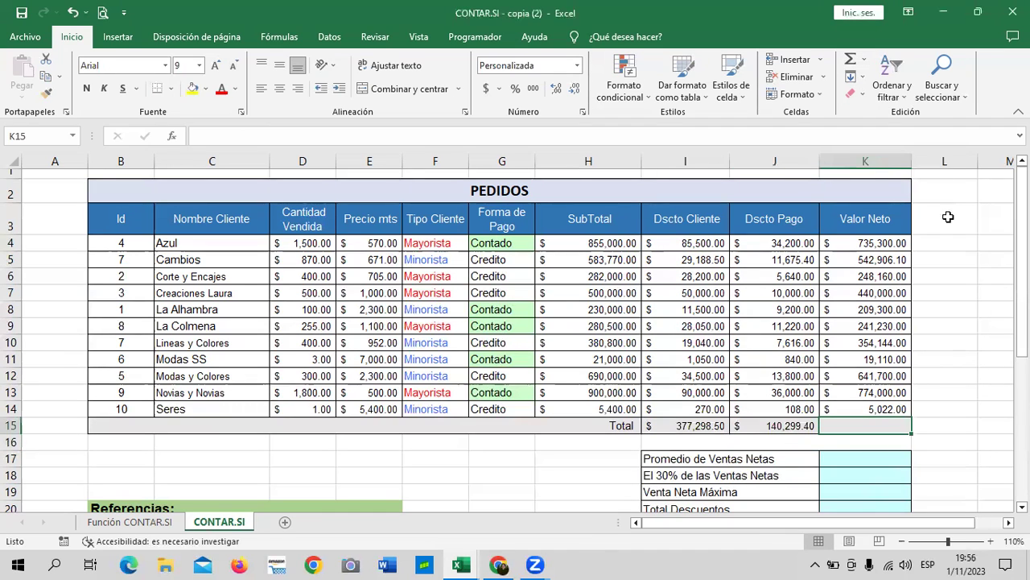
{"action": "left_click", "coordinate": [851, 64]}
{"action": "key", "text": "Return"}
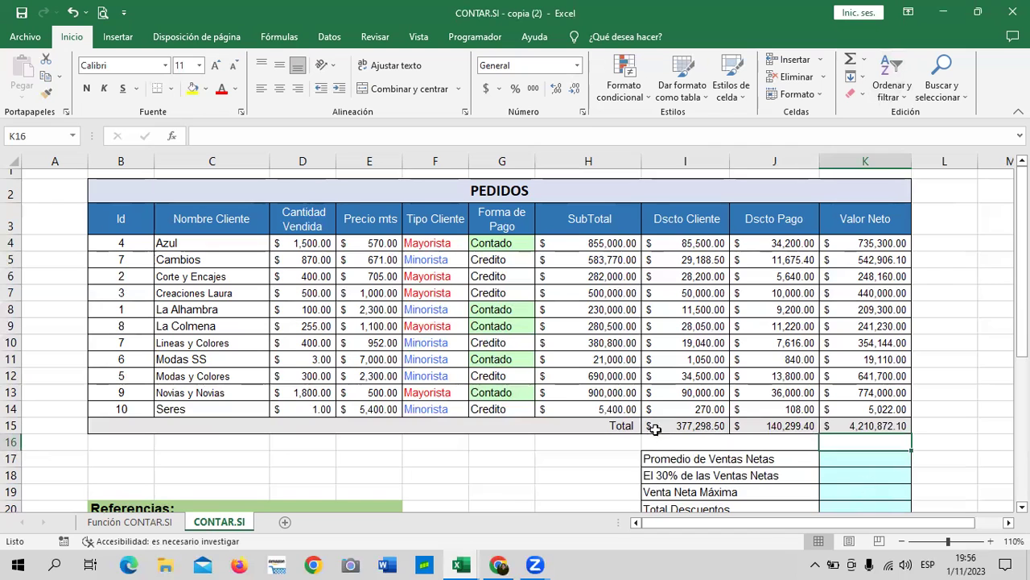
{"action": "scroll", "coordinate": [777, 418], "scroll_direction": "down", "scroll_amount": 1}
{"action": "scroll", "coordinate": [777, 418], "scroll_direction": "down", "scroll_amount": 2}
{"action": "left_click", "coordinate": [927, 363]}
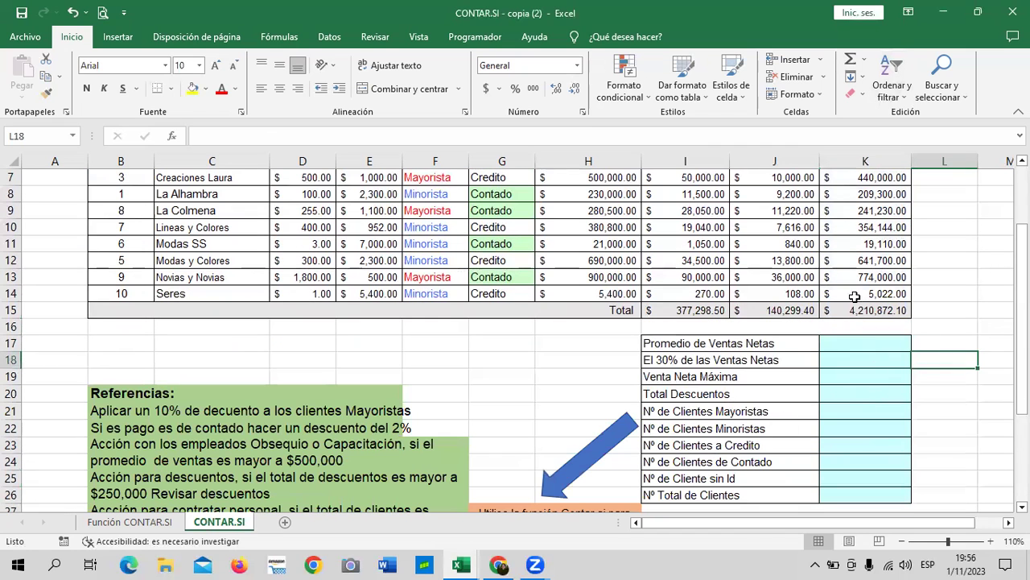
{"action": "scroll", "coordinate": [849, 414], "scroll_direction": "down", "scroll_amount": 2}
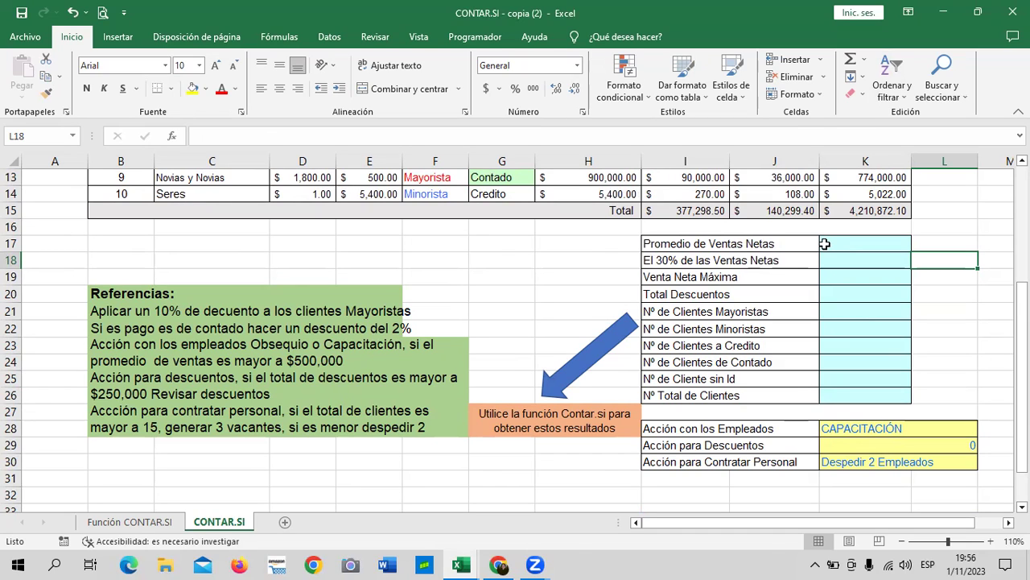
Glance over the course lesson page, then return to the CONTAR.SI - copia (2) workbook.
{"action": "left_click", "coordinate": [506, 563]}
{"action": "scroll", "coordinate": [719, 399], "scroll_direction": "up", "scroll_amount": 4}
{"action": "scroll", "coordinate": [720, 399], "scroll_direction": "up", "scroll_amount": 4}
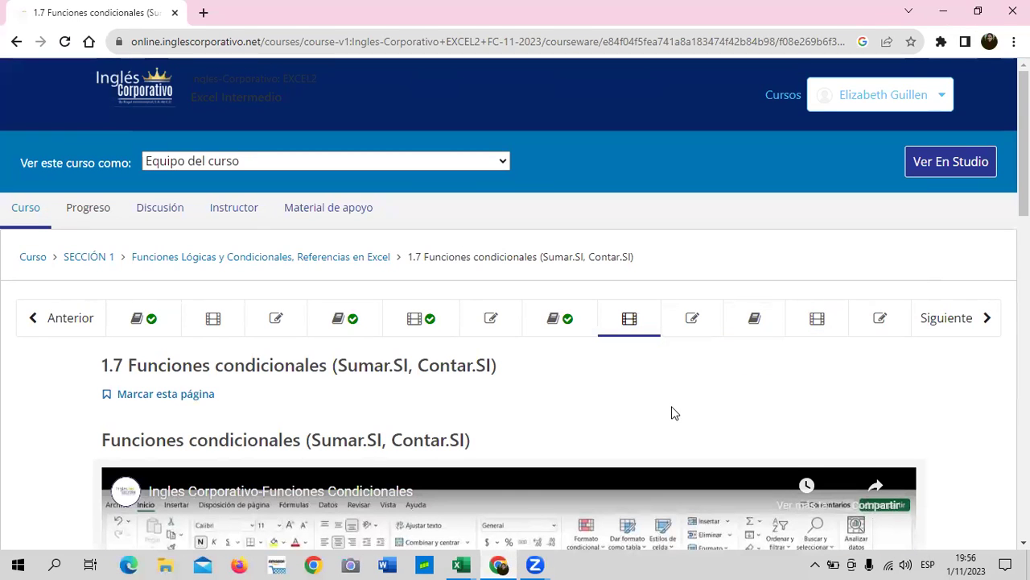
{"action": "scroll", "coordinate": [671, 414], "scroll_direction": "down", "scroll_amount": 3}
{"action": "scroll", "coordinate": [664, 416], "scroll_direction": "down", "scroll_amount": 3}
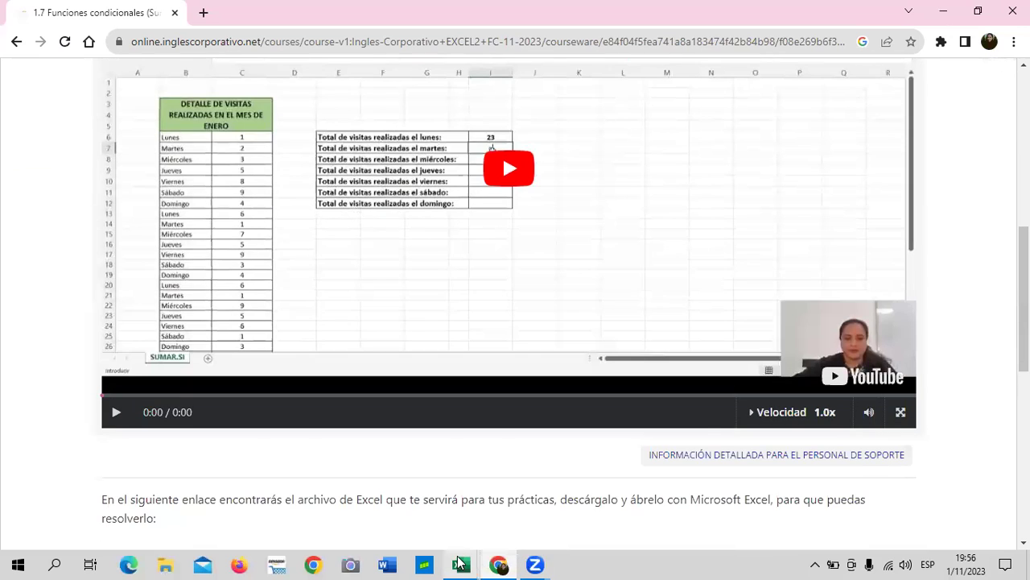
{"action": "mouse_move", "coordinate": [459, 563]}
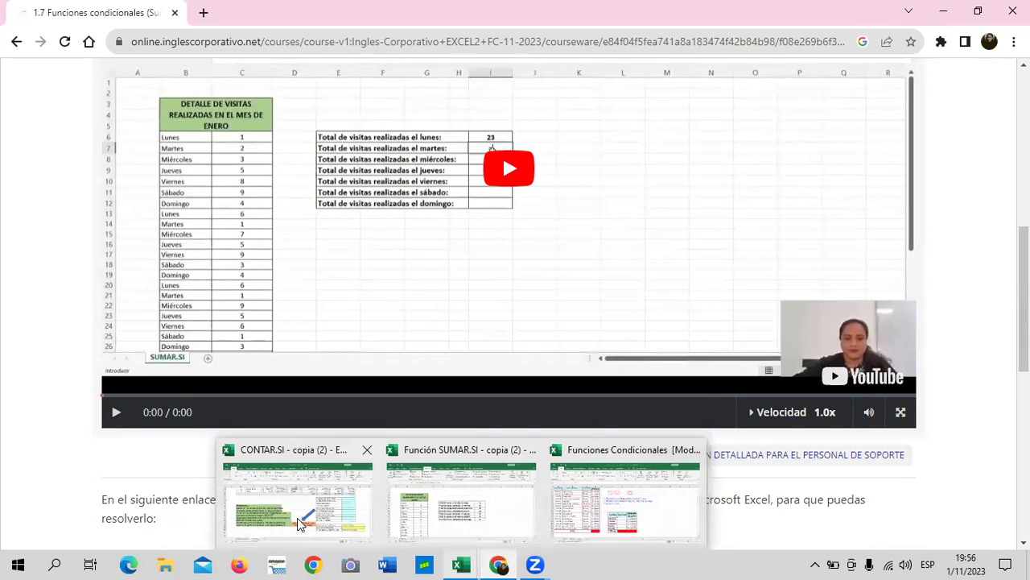
{"action": "left_click", "coordinate": [297, 517]}
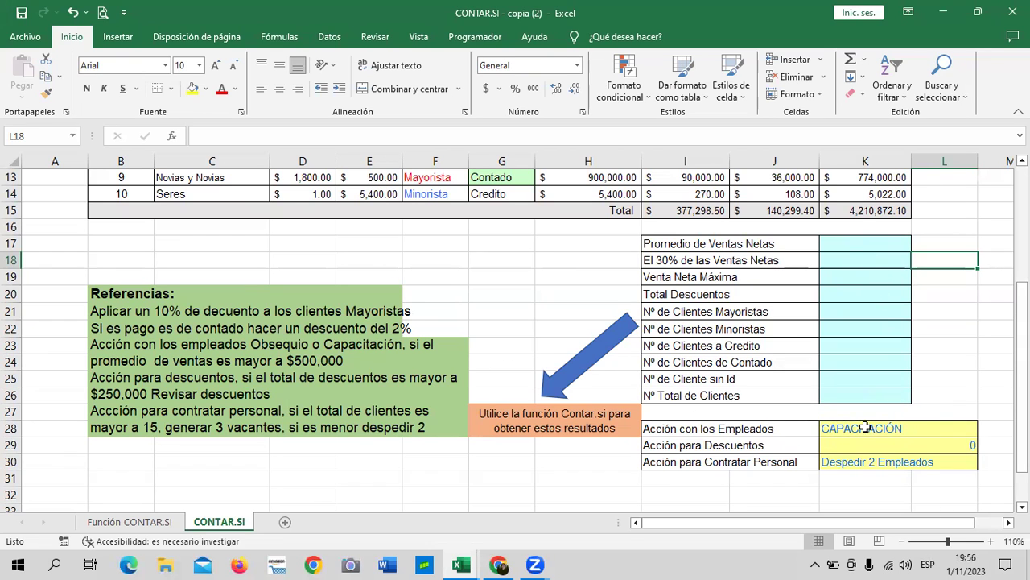
{"action": "scroll", "coordinate": [874, 421], "scroll_direction": "up", "scroll_amount": 1}
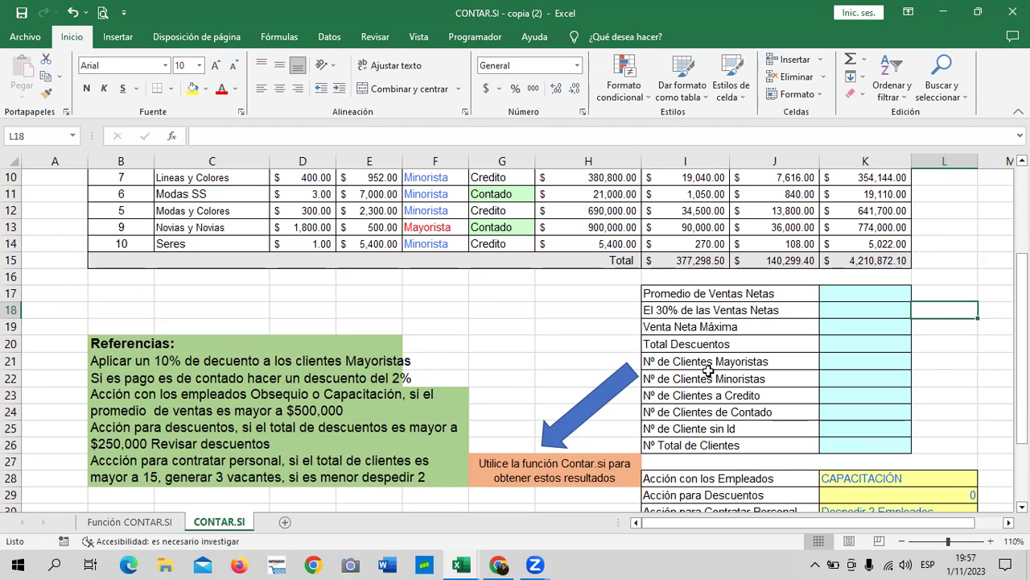
{"action": "scroll", "coordinate": [899, 433], "scroll_direction": "down", "scroll_amount": 1}
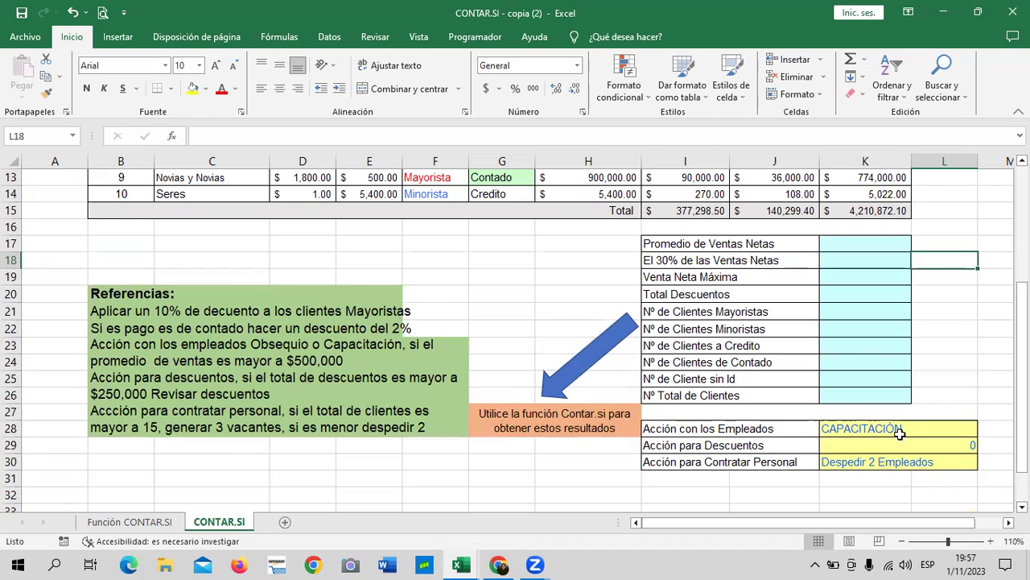
{"action": "scroll", "coordinate": [900, 435], "scroll_direction": "up", "scroll_amount": 1}
{"action": "scroll", "coordinate": [900, 442], "scroll_direction": "up", "scroll_amount": 2}
{"action": "scroll", "coordinate": [900, 446], "scroll_direction": "down", "scroll_amount": 1}
{"action": "scroll", "coordinate": [899, 445], "scroll_direction": "up", "scroll_amount": 1}
{"action": "scroll", "coordinate": [898, 446], "scroll_direction": "up", "scroll_amount": 1}
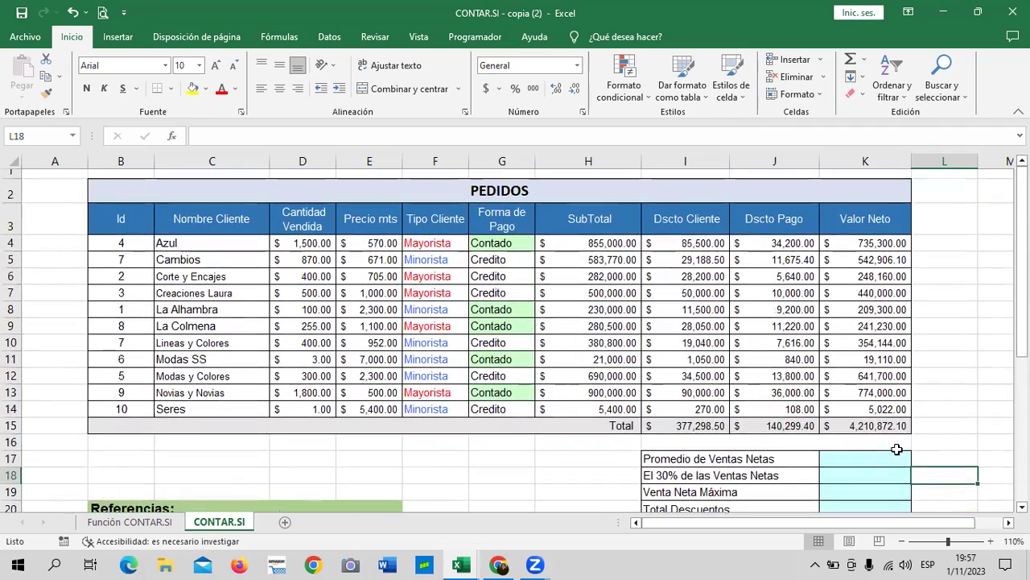
{"action": "scroll", "coordinate": [895, 458], "scroll_direction": "down", "scroll_amount": 2}
Enter =PROMEDIO(K4:K14) in K17, giving a net-sales average of 382,806.55.
{"action": "left_click", "coordinate": [855, 345]}
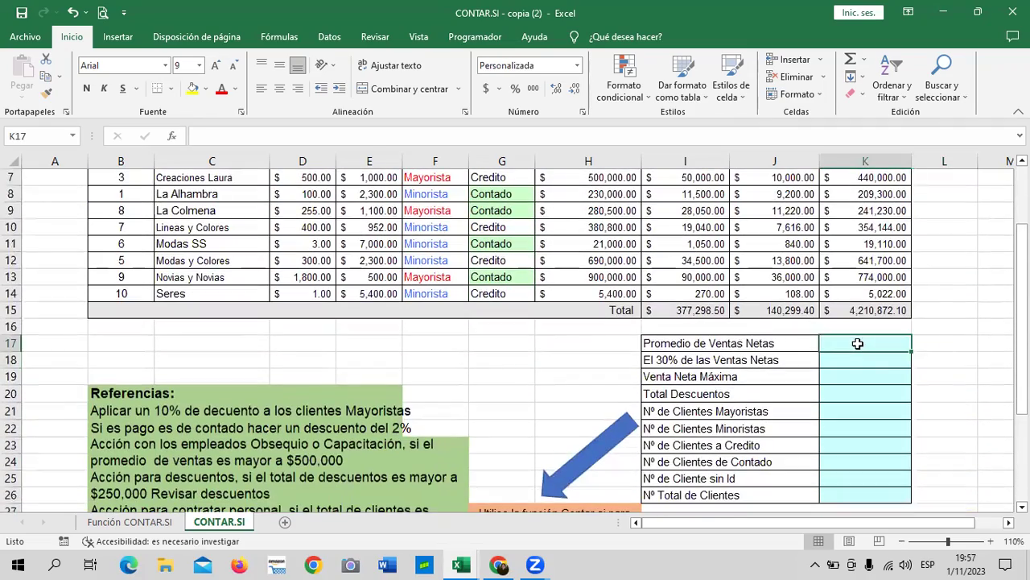
{"action": "type", "text": "=prome"}
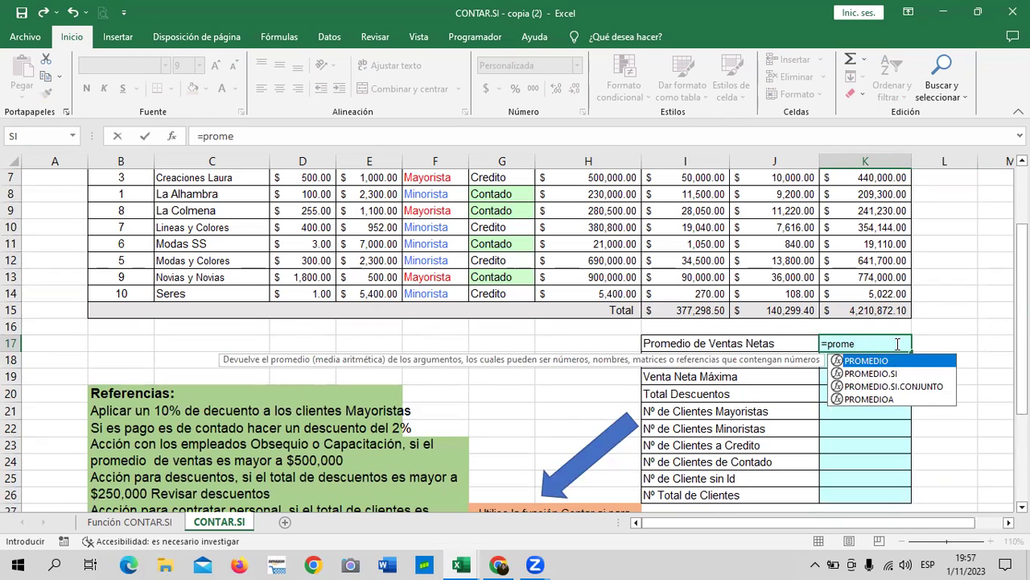
{"action": "double_click", "coordinate": [898, 362]}
{"action": "scroll", "coordinate": [900, 366], "scroll_direction": "up", "scroll_amount": 2}
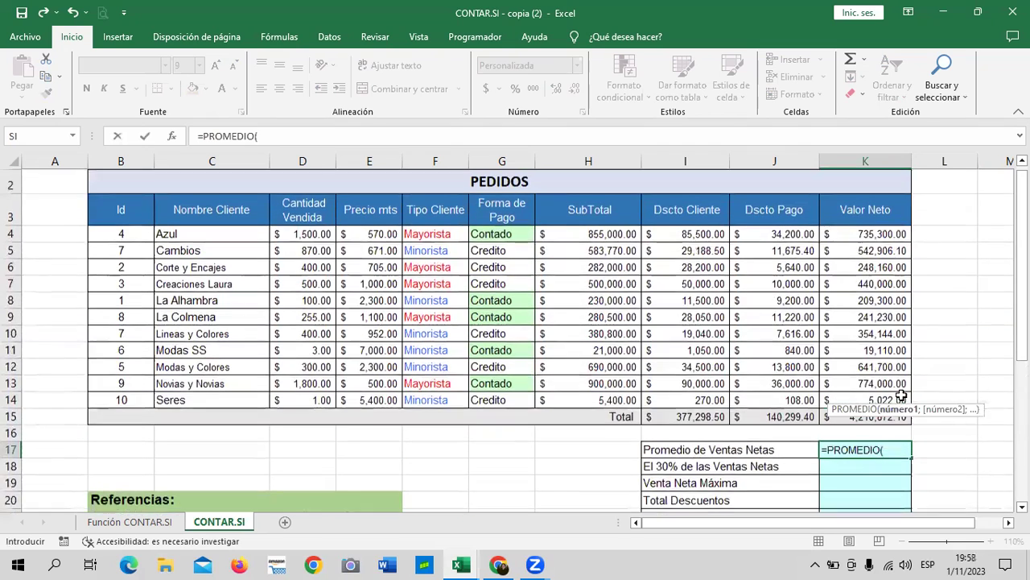
{"action": "left_click_drag", "start_coordinate": [874, 241], "coordinate": [868, 409]}
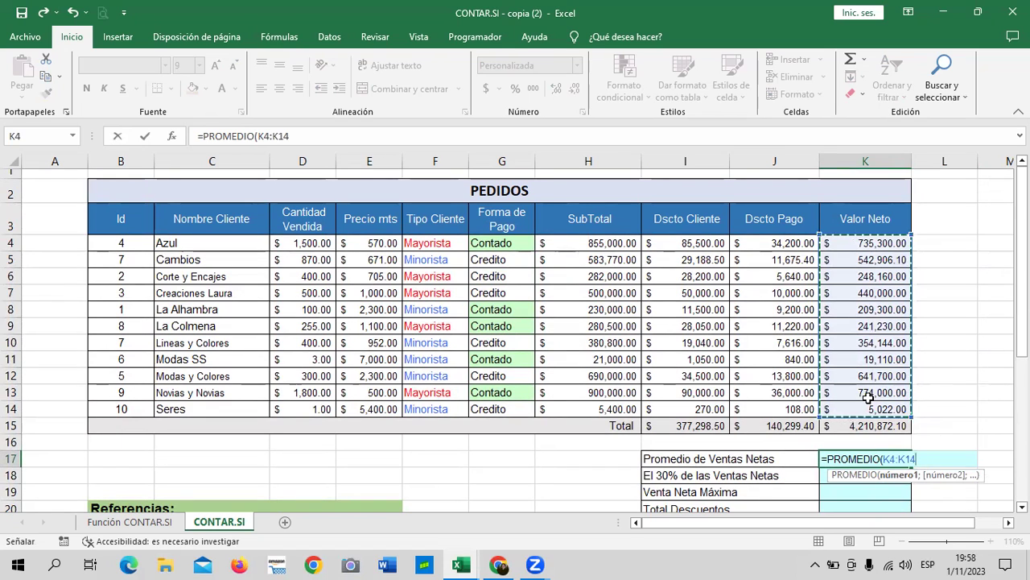
{"action": "type", "text": ")"}
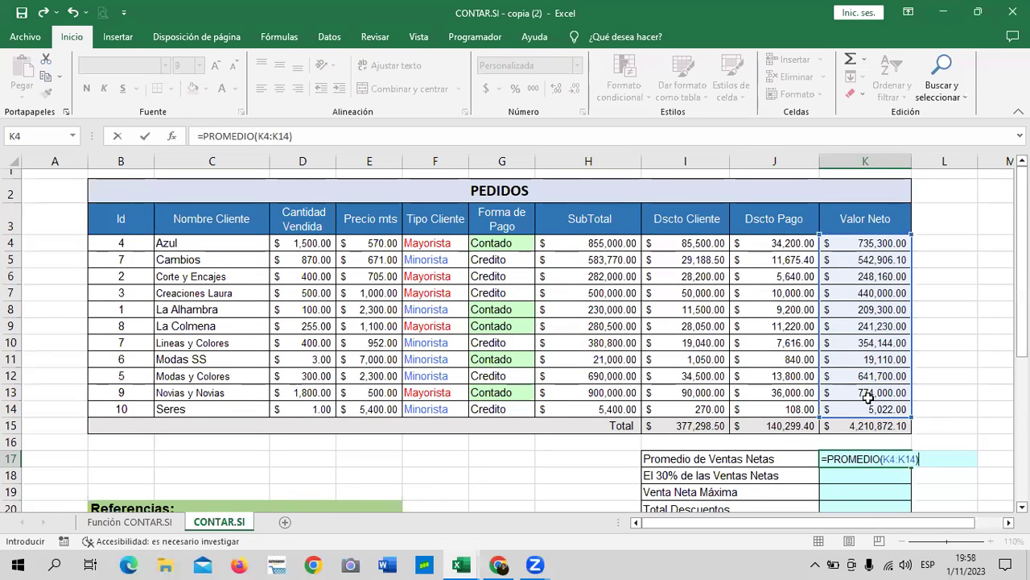
{"action": "key", "text": "Return"}
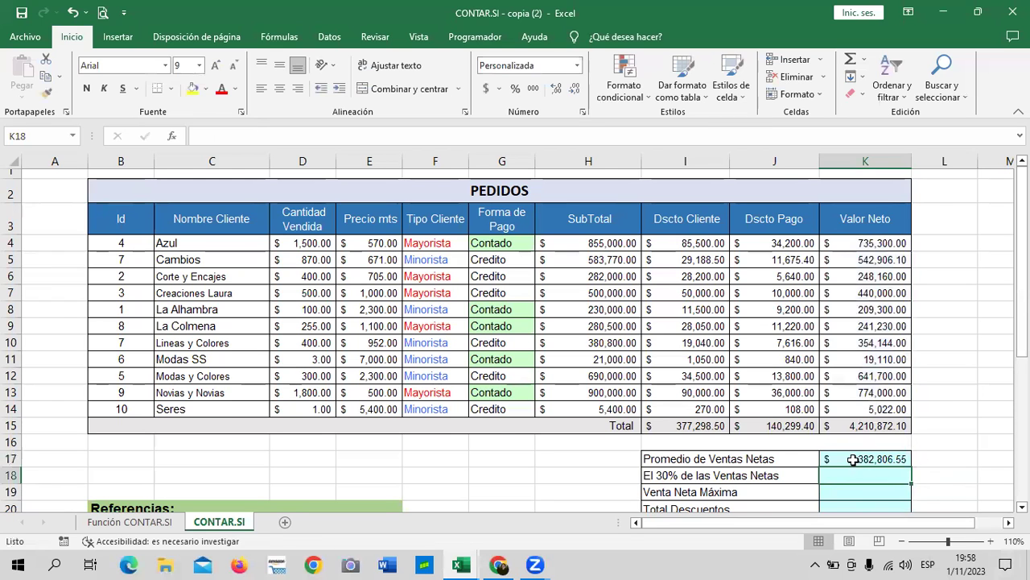
{"action": "scroll", "coordinate": [854, 461], "scroll_direction": "down", "scroll_amount": 1}
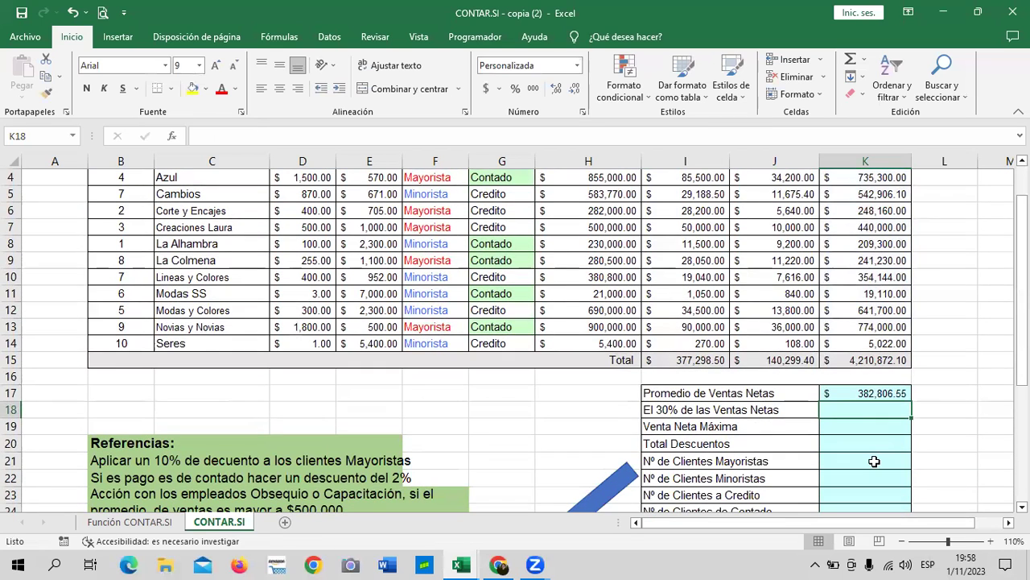
{"action": "left_click", "coordinate": [859, 393]}
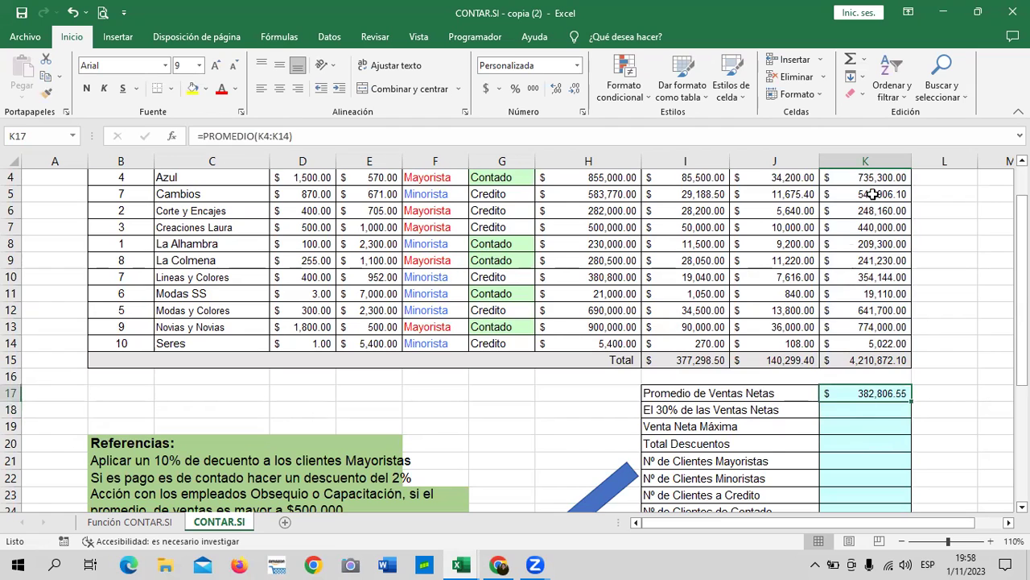
{"action": "scroll", "coordinate": [850, 323], "scroll_direction": "up", "scroll_amount": 1}
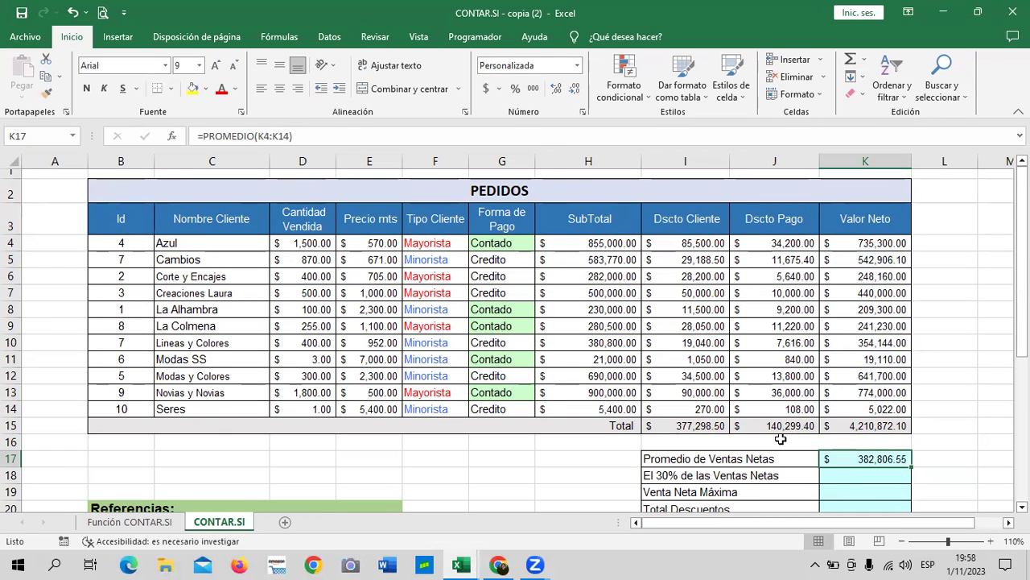
{"action": "scroll", "coordinate": [852, 483], "scroll_direction": "down", "scroll_amount": 1}
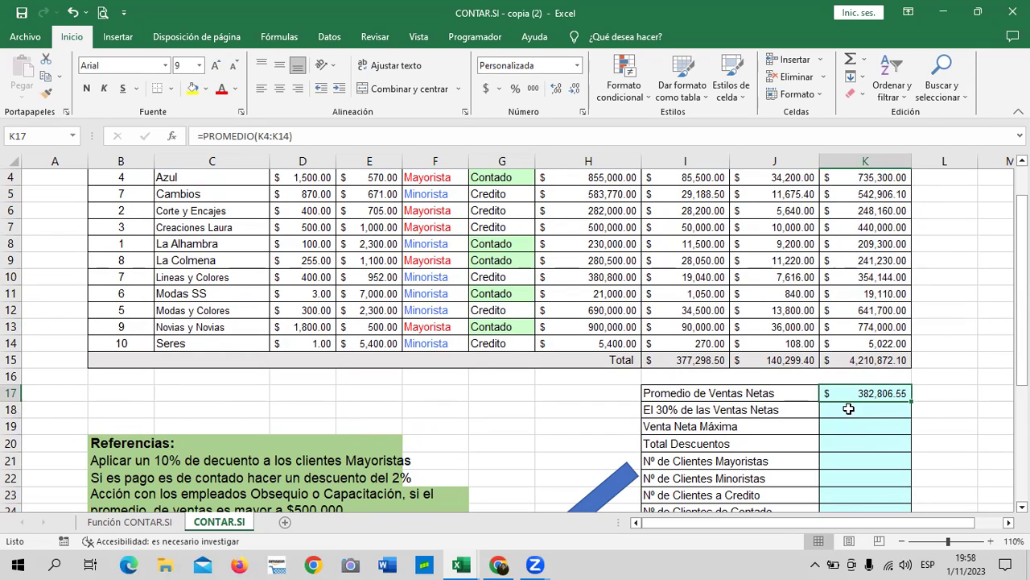
Enter =K15*30% in K18 to get 1,263,261.63.
{"action": "left_click", "coordinate": [848, 408]}
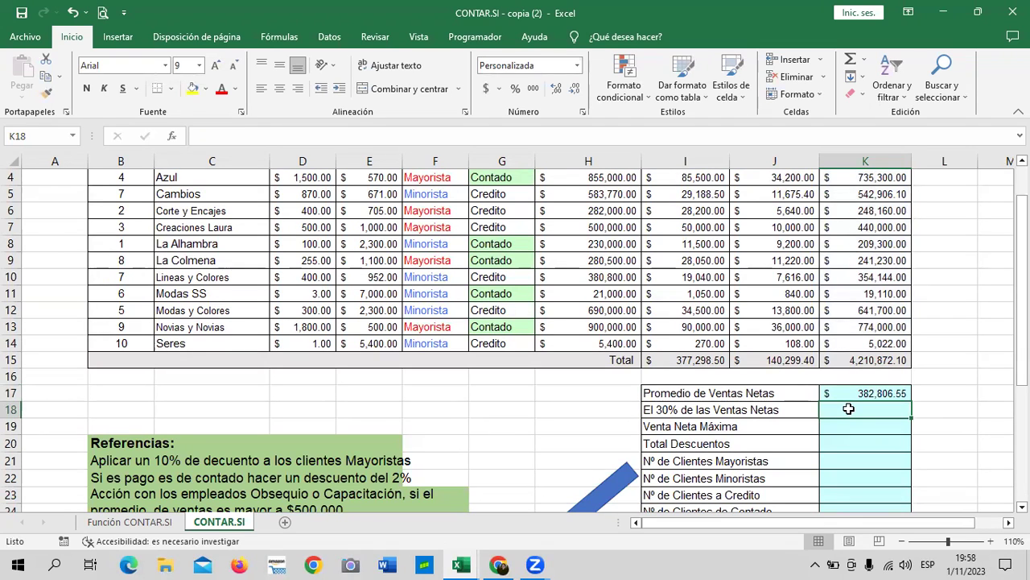
{"action": "type", "text": "="}
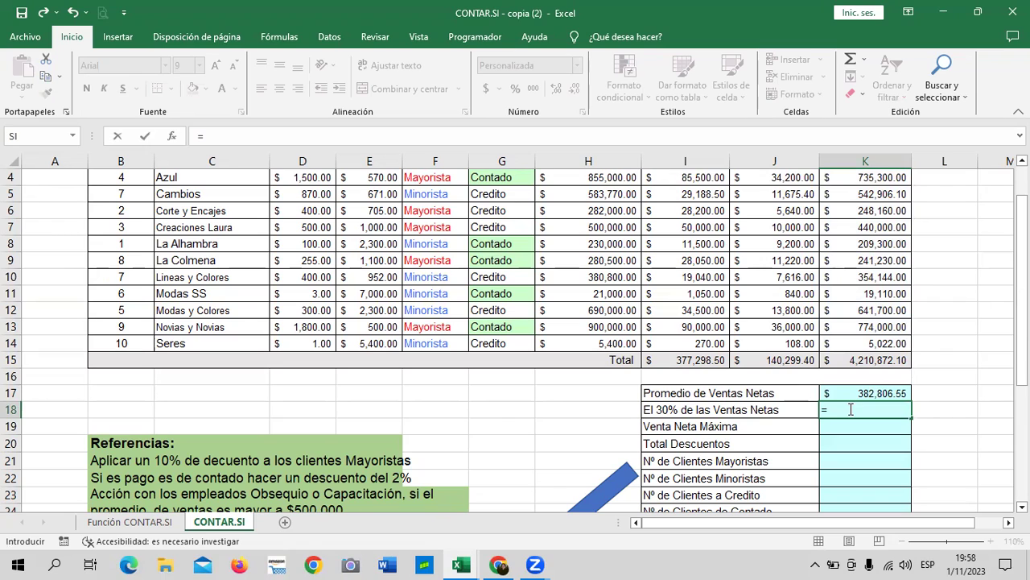
{"action": "left_click", "coordinate": [861, 360]}
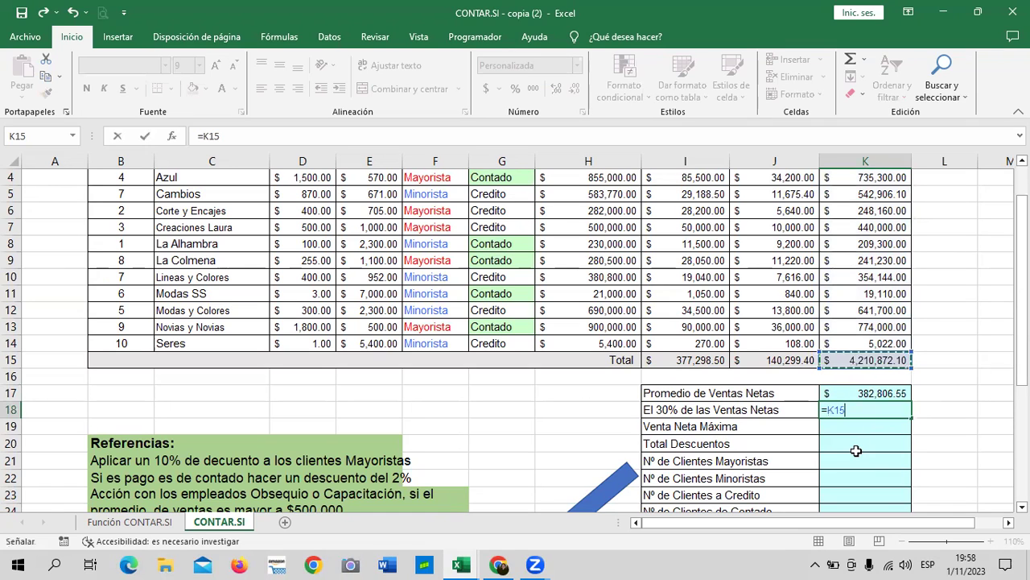
{"action": "type", "text": "*30"}
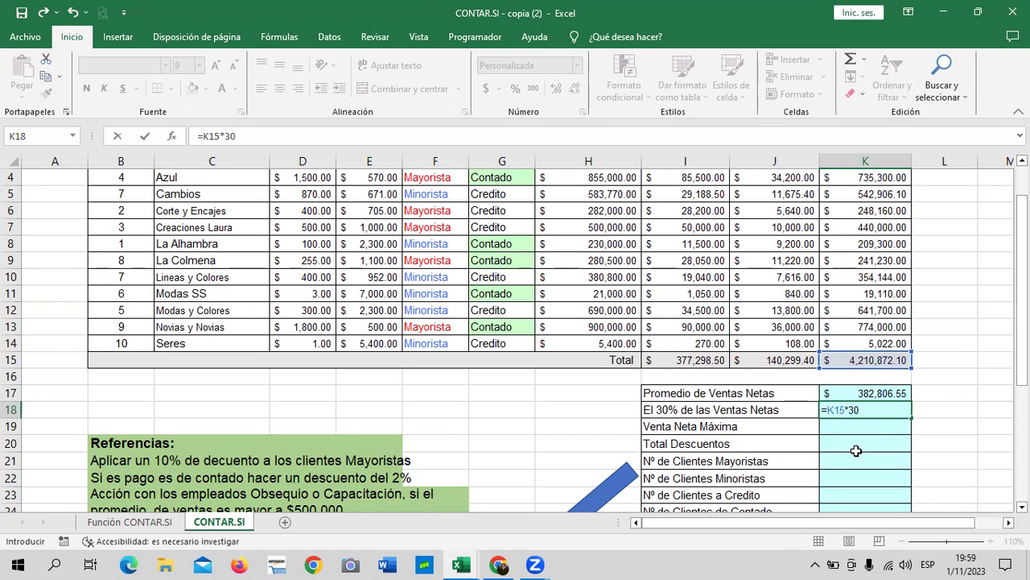
{"action": "type", "text": "%"}
{"action": "key", "text": "Return"}
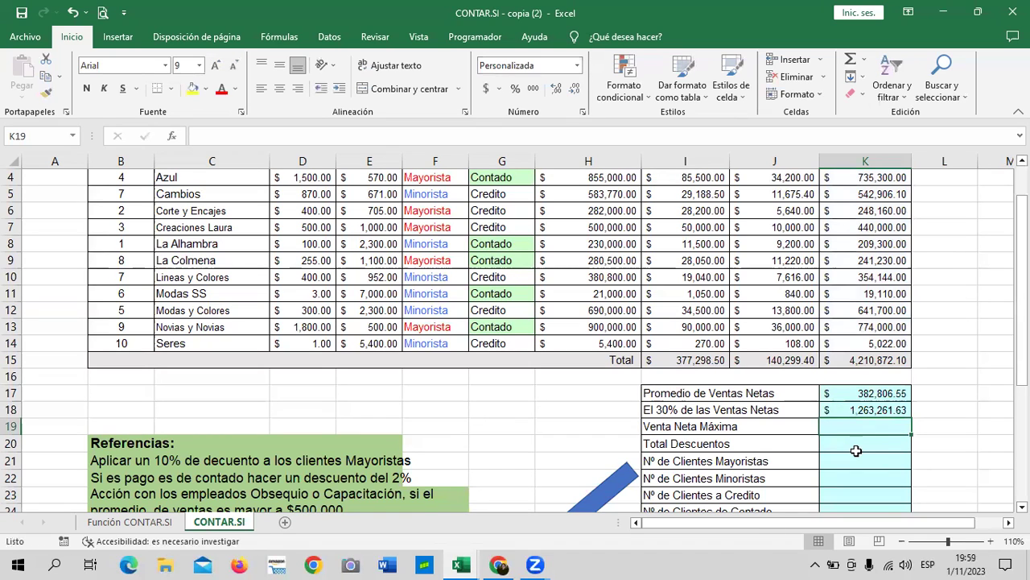
Review the formulas behind K18 and the K15 net-sales total.
{"action": "left_click", "coordinate": [858, 410]}
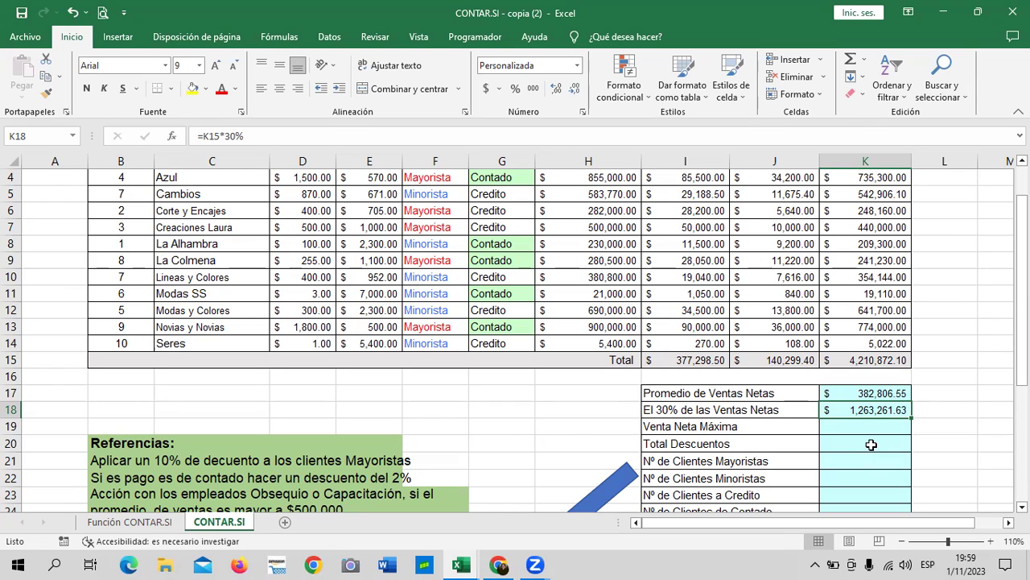
{"action": "left_click", "coordinate": [883, 361]}
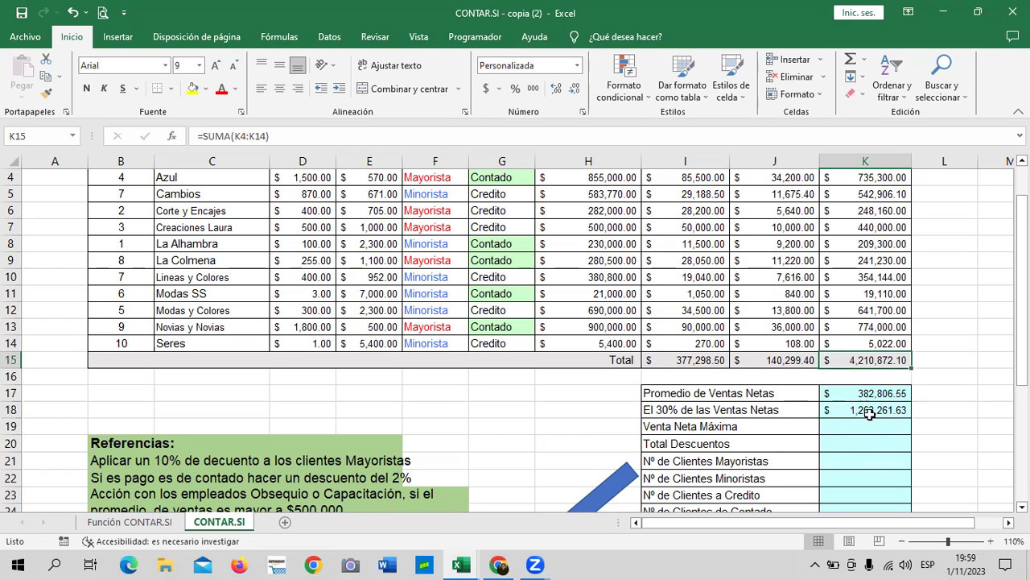
{"action": "scroll", "coordinate": [870, 412], "scroll_direction": "down", "scroll_amount": 1}
Enter =MAX(K4:K14) in K19, showing a maximum net sale of 774,000.00.
{"action": "left_click", "coordinate": [872, 379]}
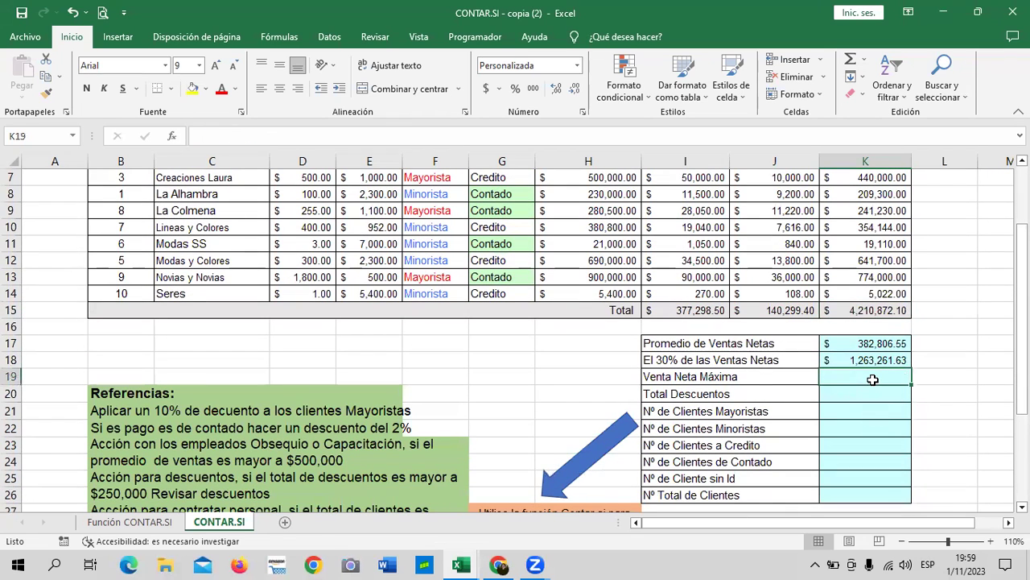
{"action": "type", "text": "="}
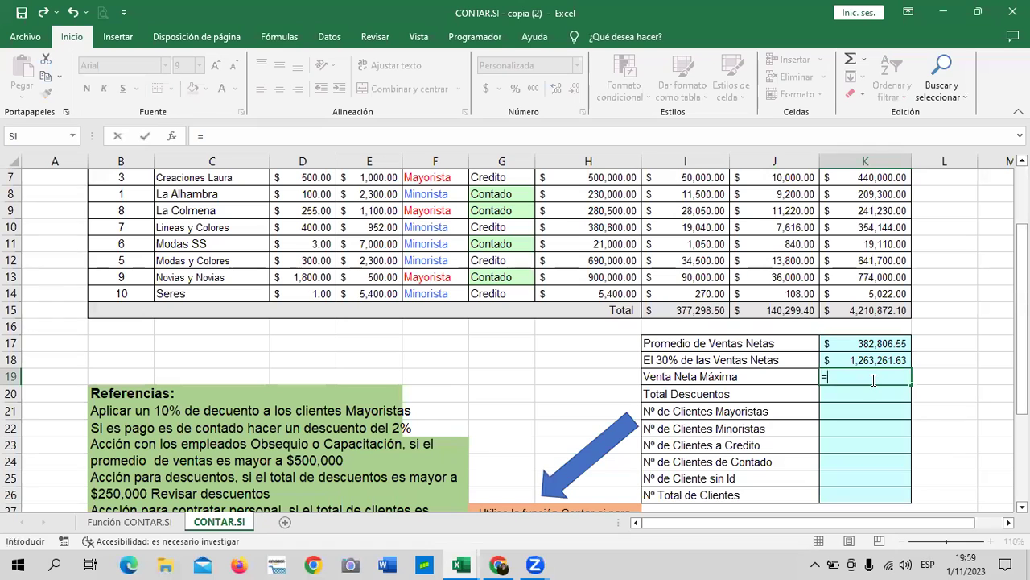
{"action": "type", "text": "max"}
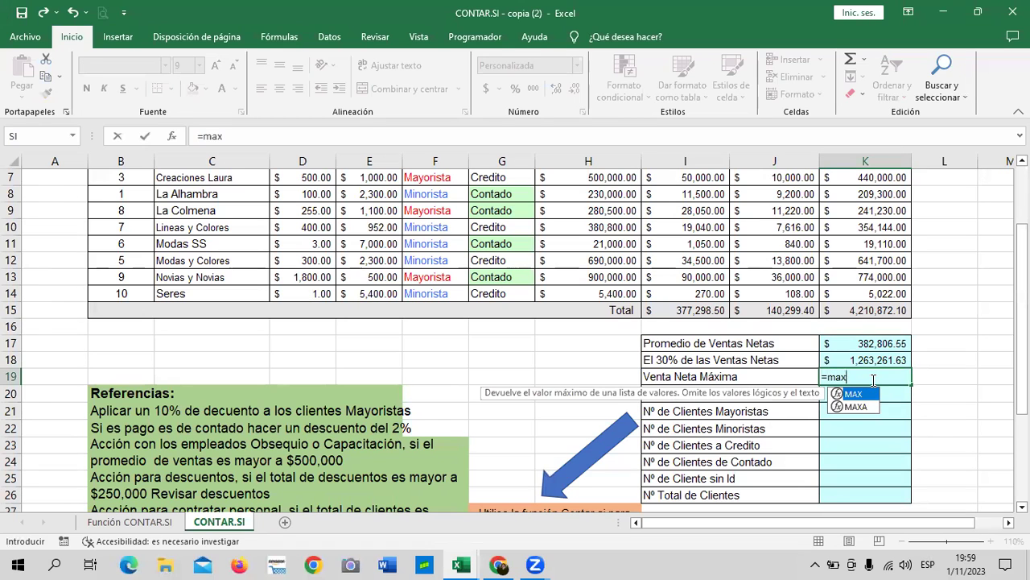
{"action": "double_click", "coordinate": [854, 394]}
{"action": "scroll", "coordinate": [896, 315], "scroll_direction": "up", "scroll_amount": 2}
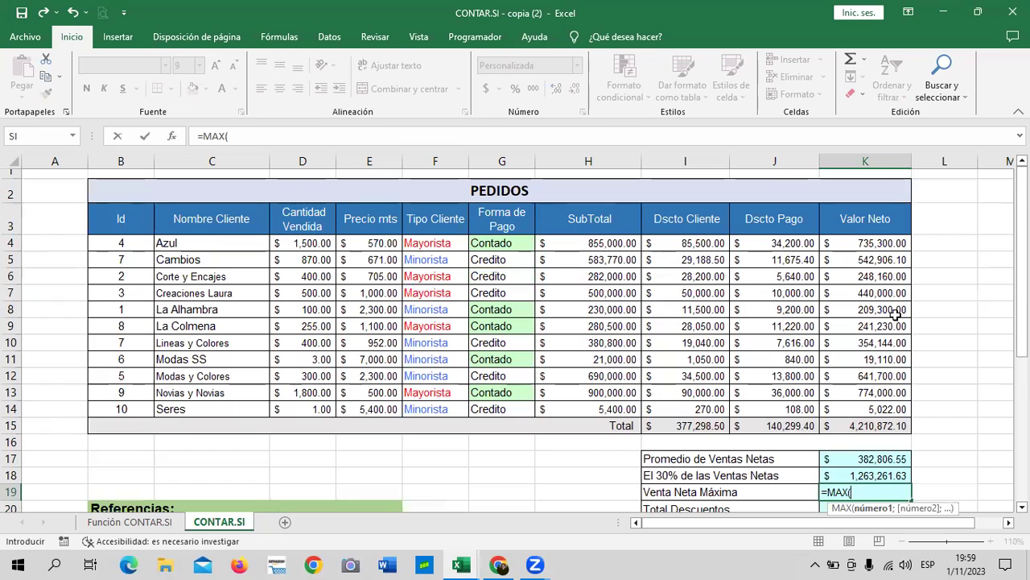
{"action": "left_click", "coordinate": [868, 243]}
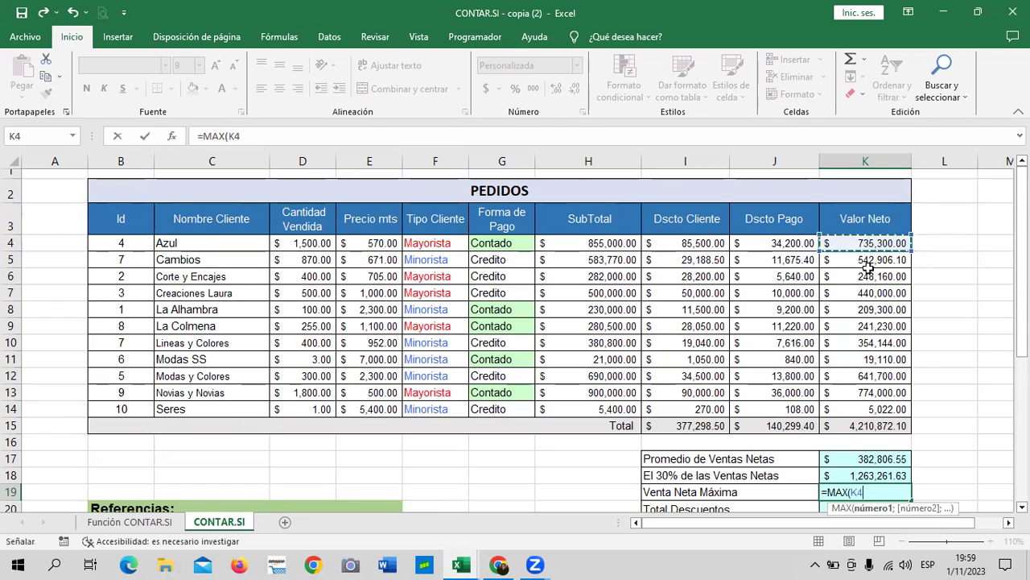
{"action": "left_click_drag", "start_coordinate": [868, 268], "coordinate": [913, 407]}
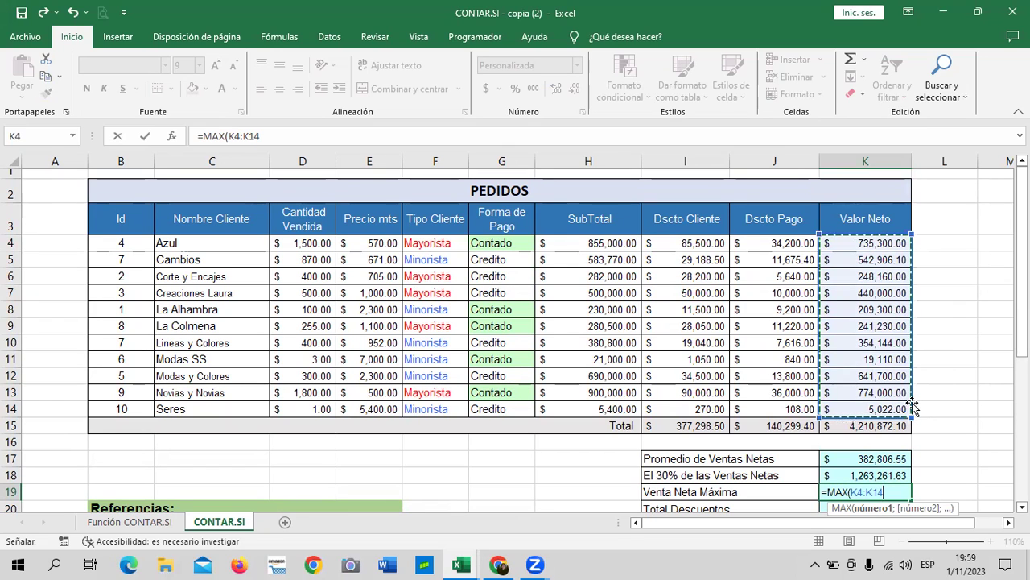
{"action": "type", "text": ")"}
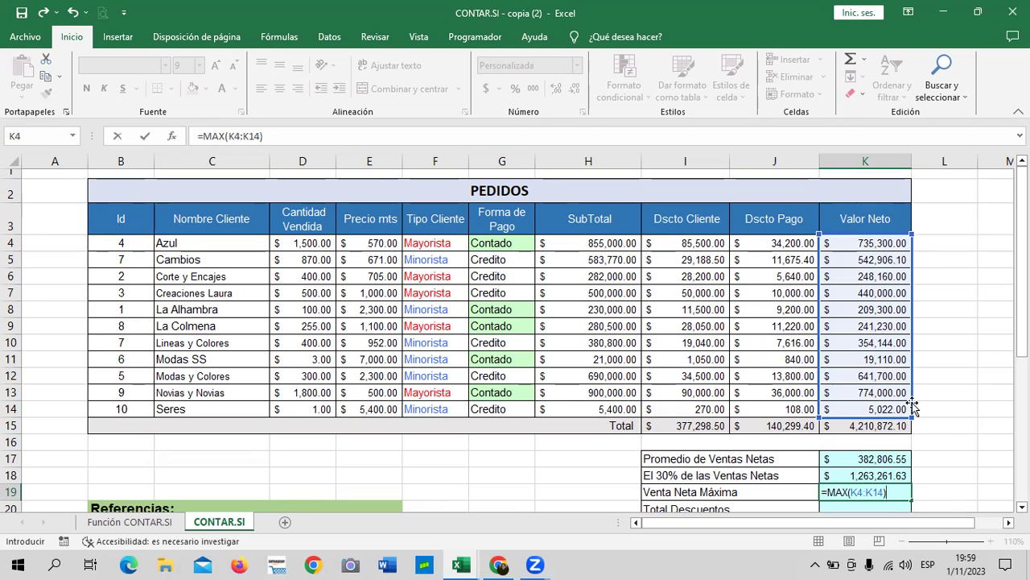
{"action": "key", "text": "Return"}
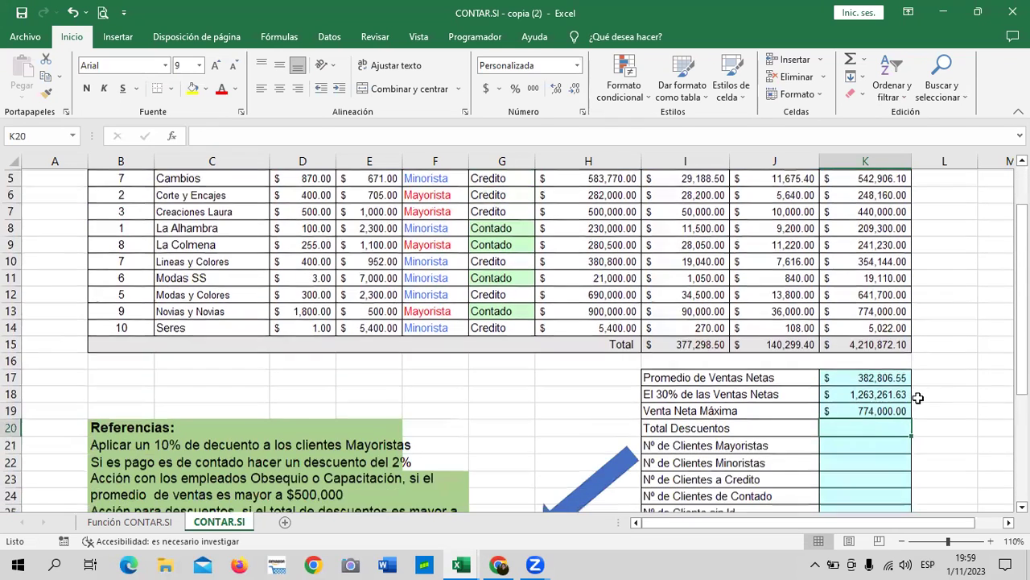
Step off the summary block and scroll through the PEDIDOS table to review results.
{"action": "left_click", "coordinate": [933, 378]}
{"action": "scroll", "coordinate": [936, 379], "scroll_direction": "up", "scroll_amount": 2}
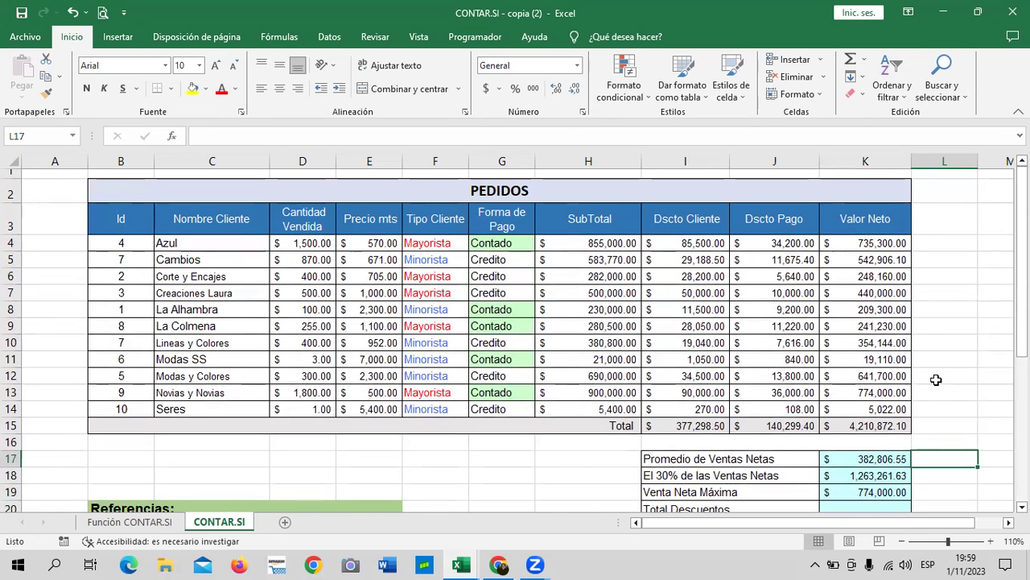
{"action": "scroll", "coordinate": [869, 421], "scroll_direction": "down", "scroll_amount": 2}
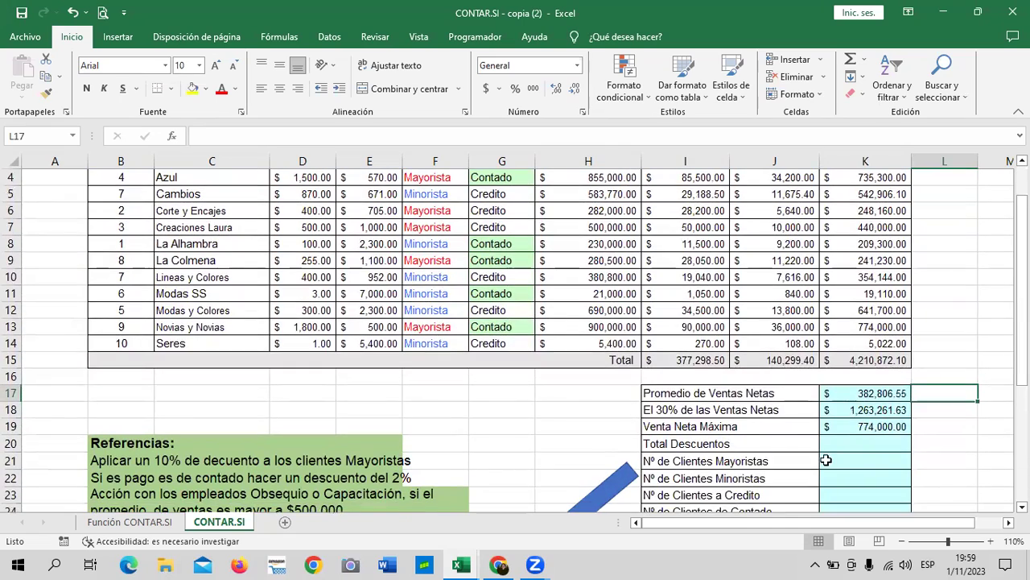
{"action": "scroll", "coordinate": [825, 463], "scroll_direction": "down", "scroll_amount": 1}
Enter =I15+J15 in K20 so Total Descuentos shows 517,597.90.
{"action": "left_click", "coordinate": [846, 396]}
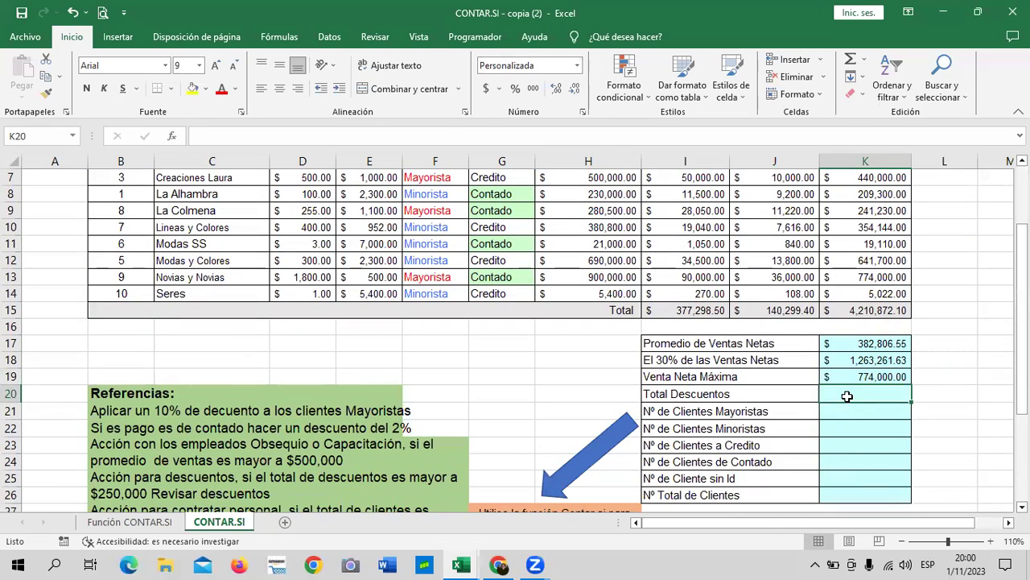
{"action": "type", "text": "="}
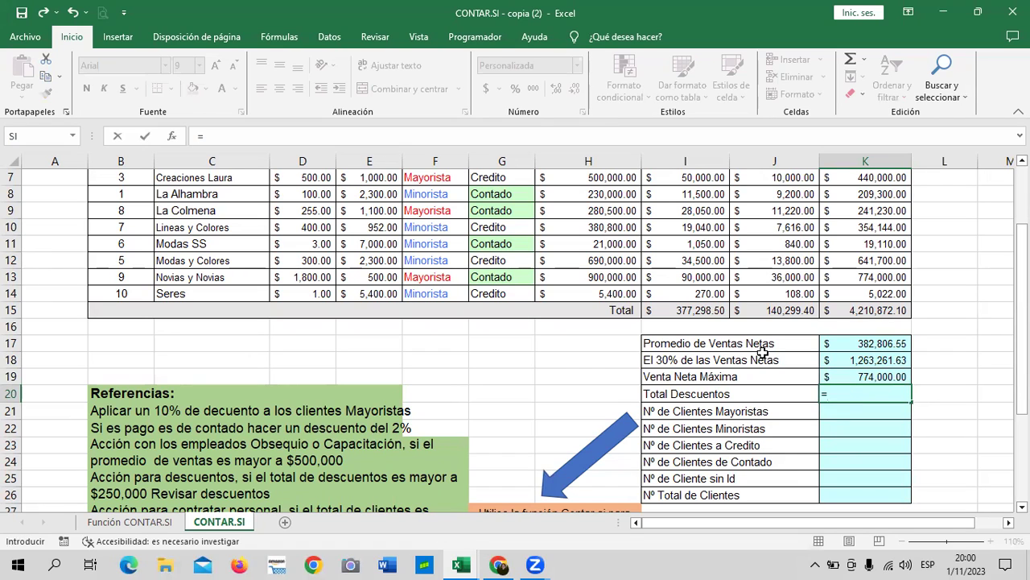
{"action": "left_click", "coordinate": [697, 310]}
{"action": "type", "text": "+"}
{"action": "left_click", "coordinate": [768, 309]}
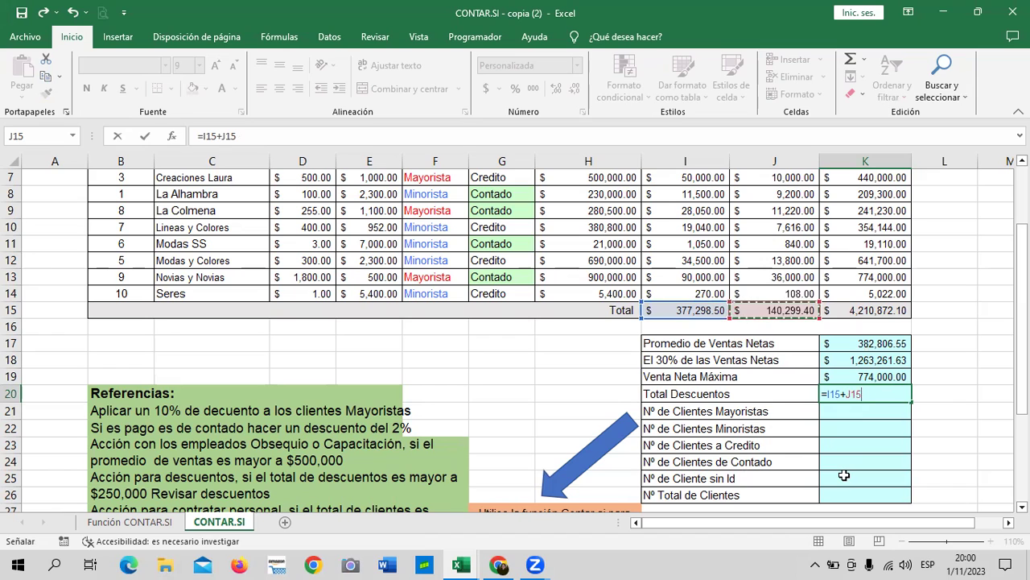
{"action": "key", "text": "Return"}
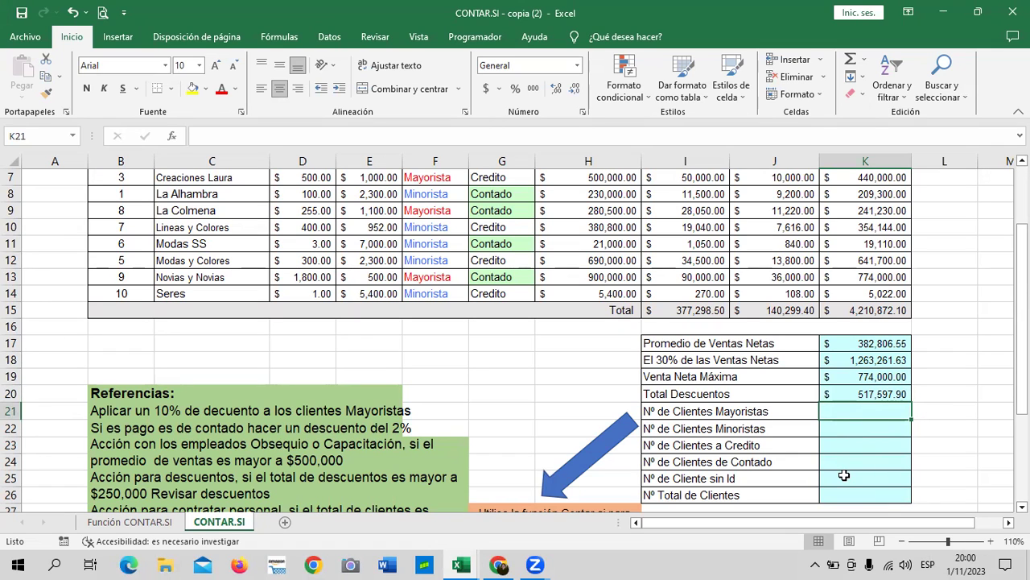
{"action": "scroll", "coordinate": [590, 483], "scroll_direction": "down", "scroll_amount": 3}
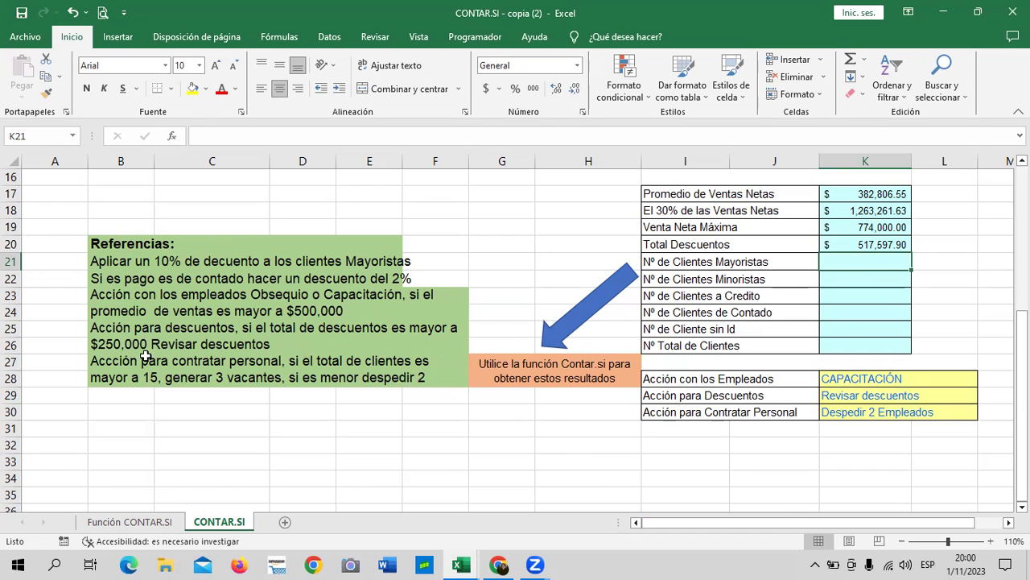
{"action": "left_click", "coordinate": [836, 243]}
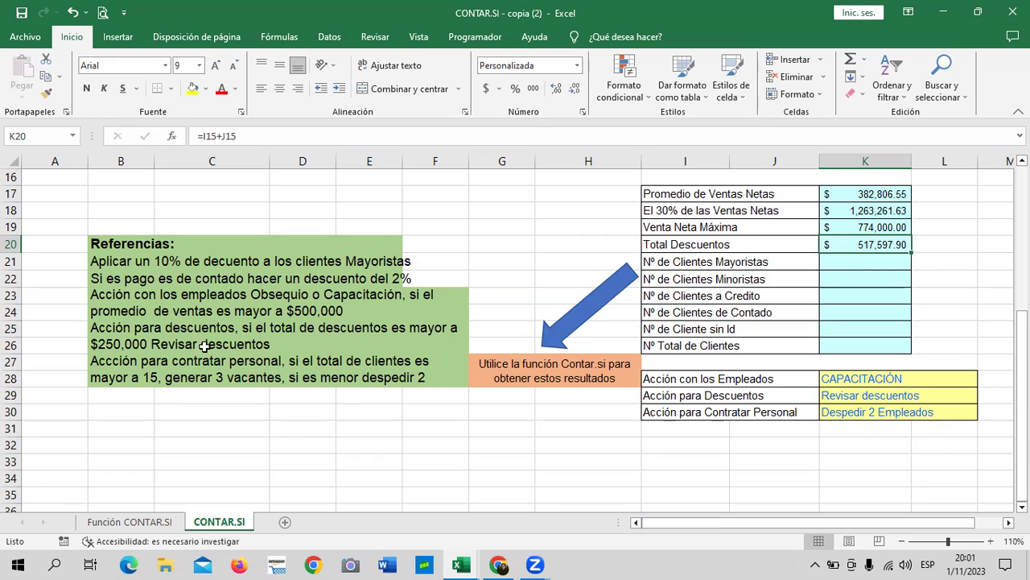
{"action": "left_click", "coordinate": [215, 343]}
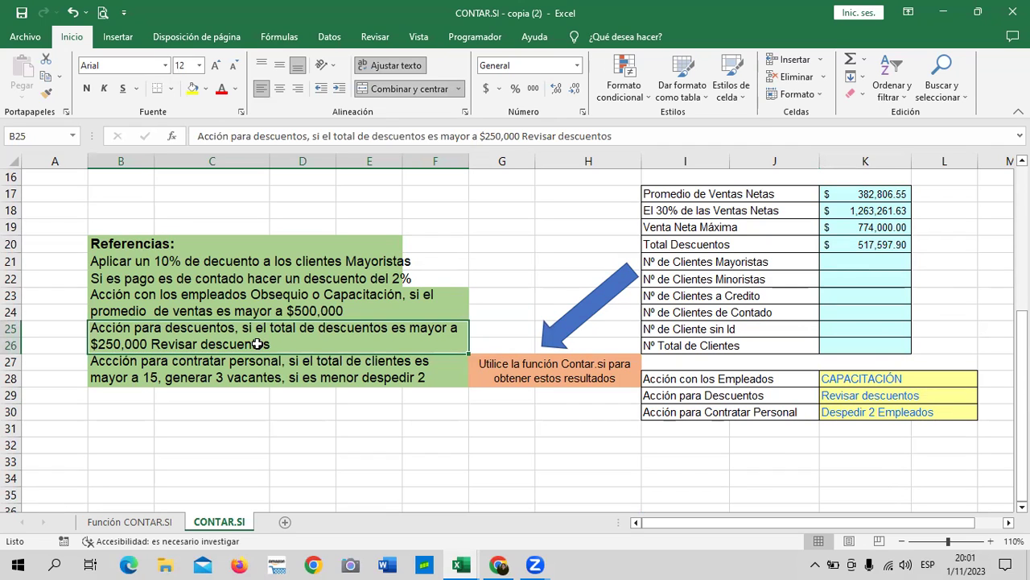
{"action": "left_click", "coordinate": [227, 372]}
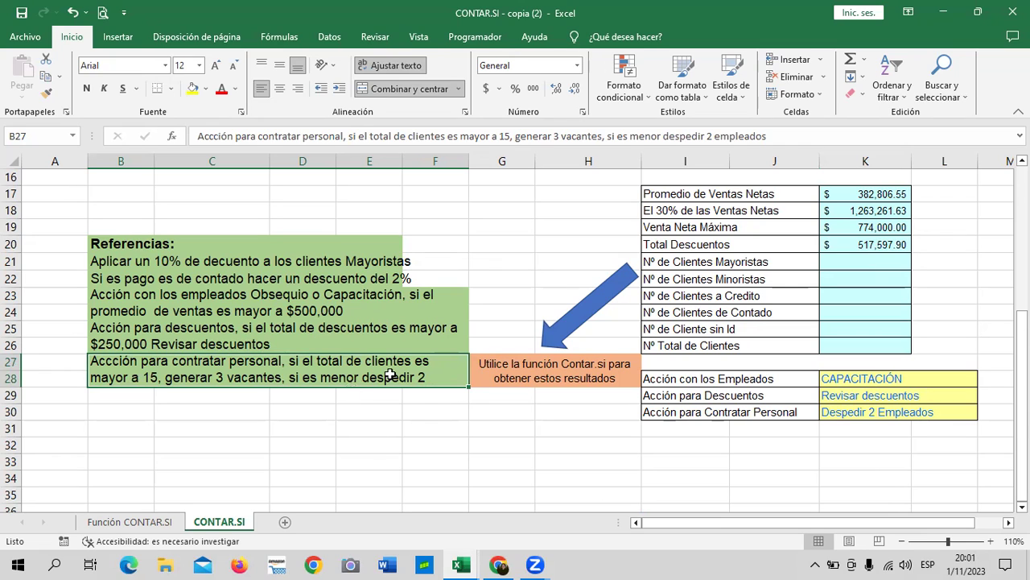
{"action": "left_click", "coordinate": [922, 397]}
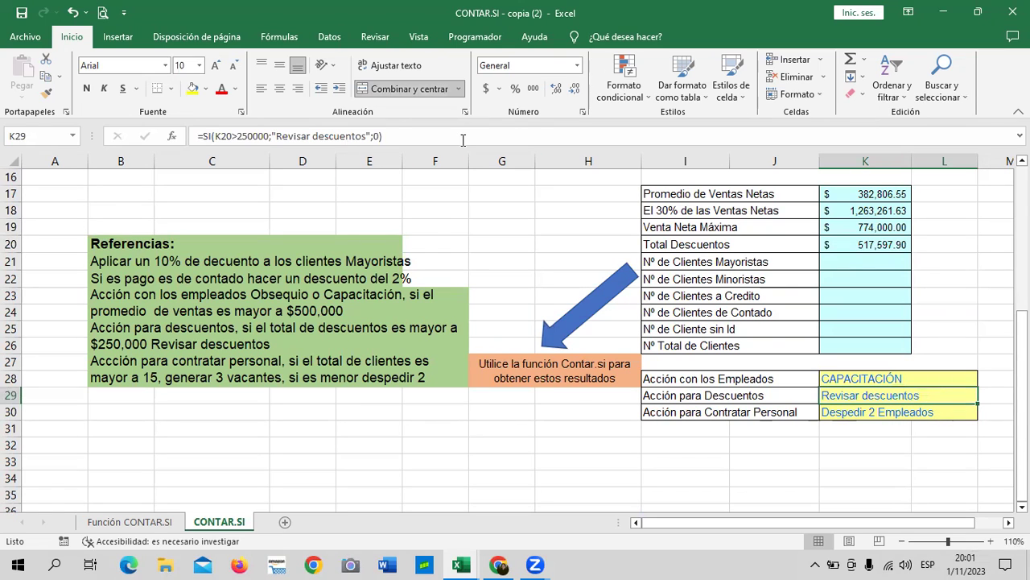
{"action": "left_click", "coordinate": [898, 411]}
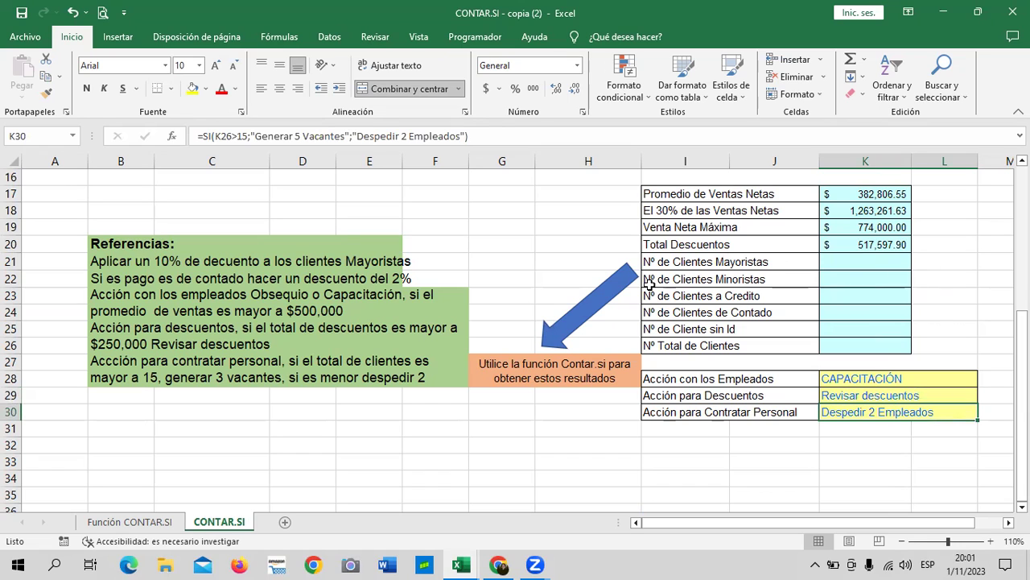
{"action": "left_click", "coordinate": [863, 259]}
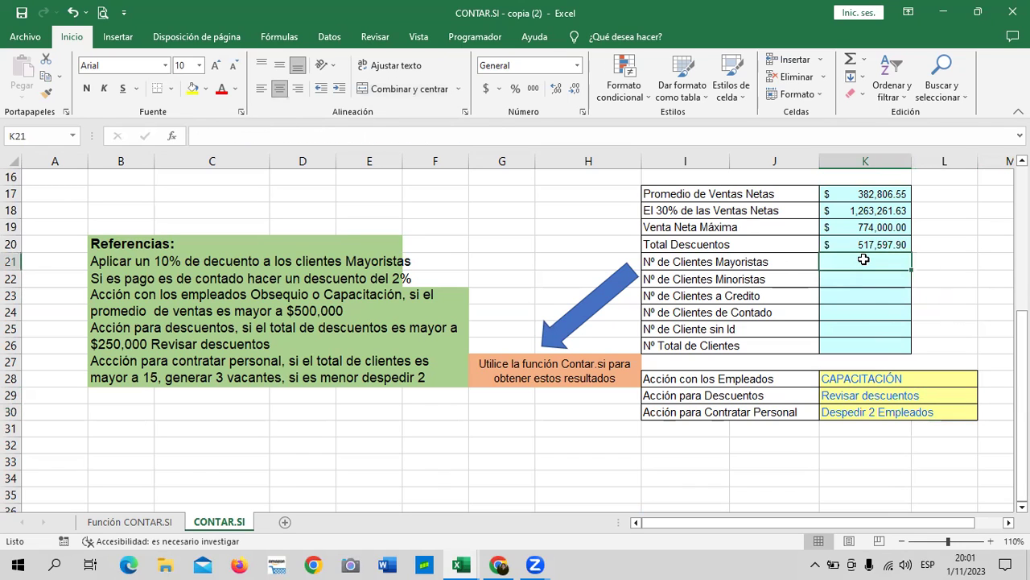
{"action": "left_click", "coordinate": [873, 282]}
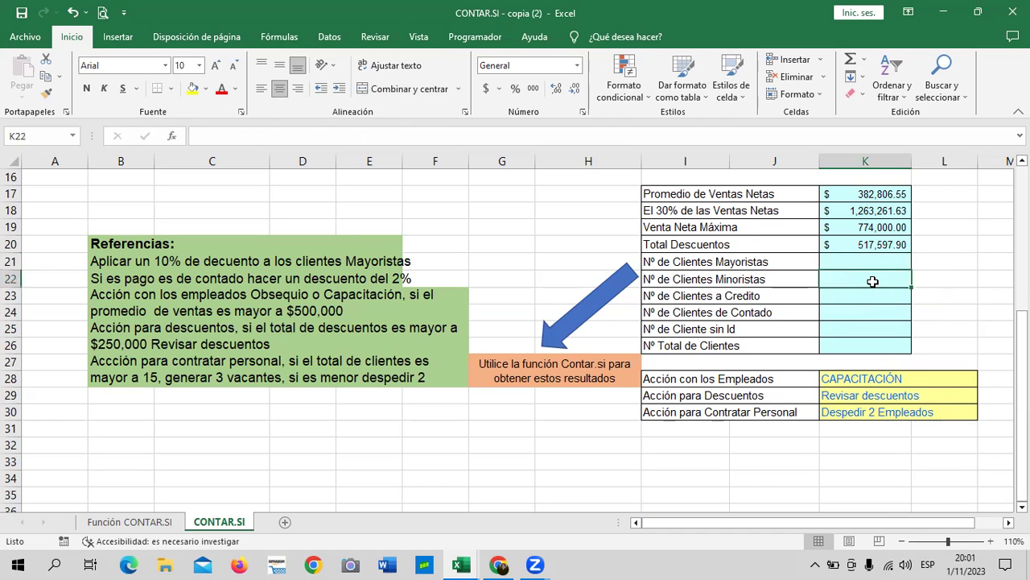
{"action": "left_click", "coordinate": [863, 302]}
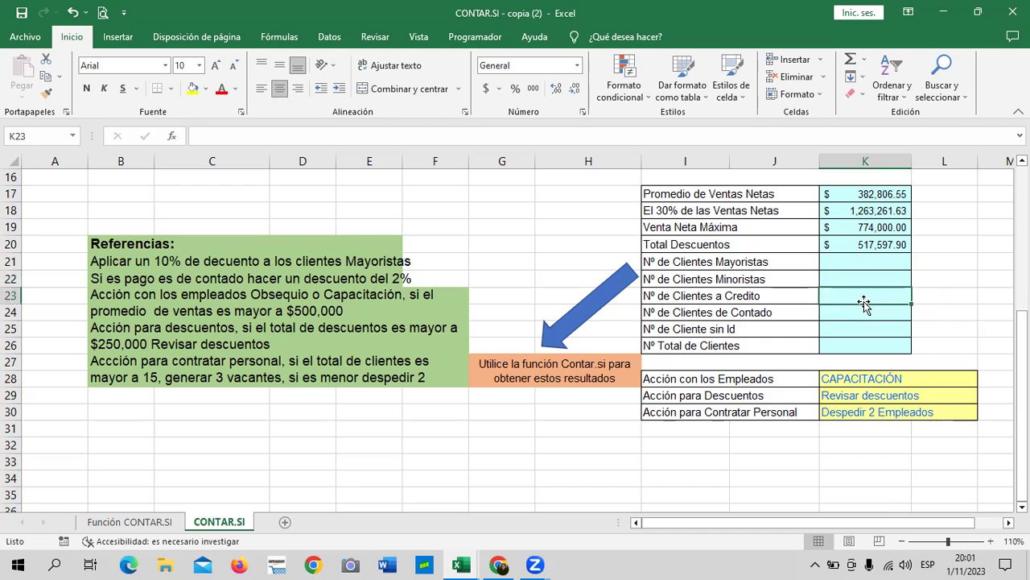
{"action": "left_click", "coordinate": [856, 313]}
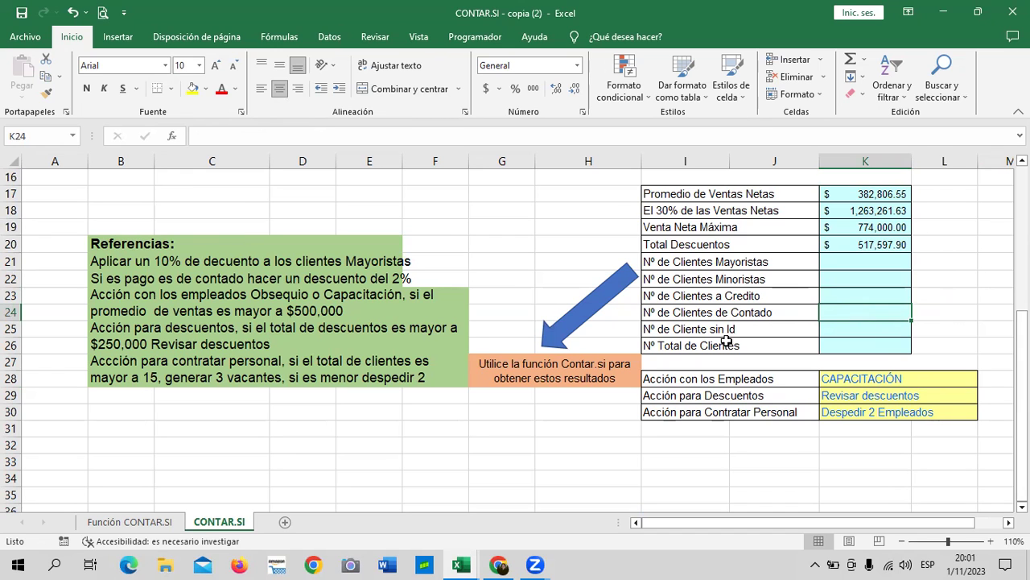
{"action": "left_click", "coordinate": [850, 329]}
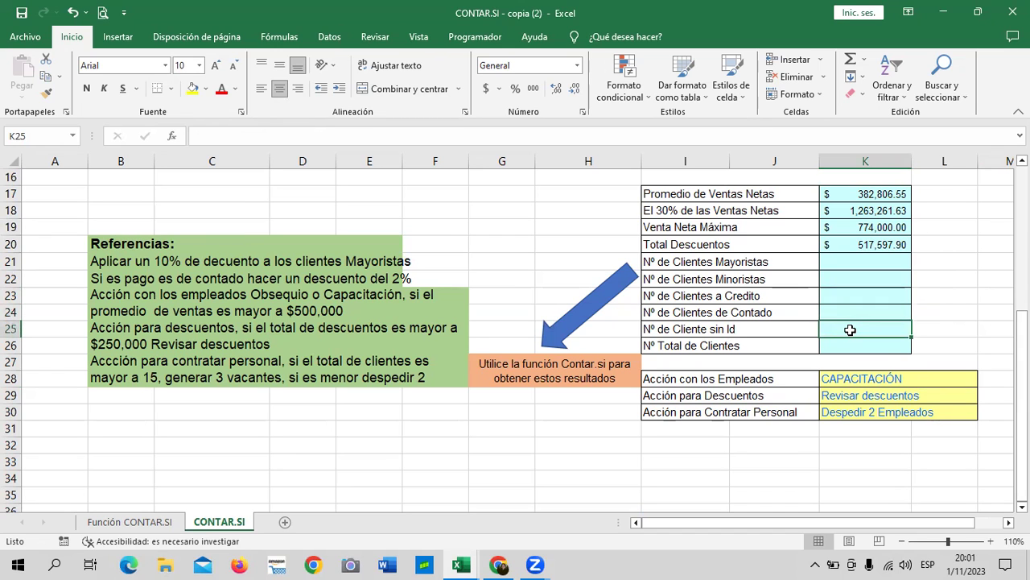
{"action": "scroll", "coordinate": [167, 204], "scroll_direction": "up", "scroll_amount": 3}
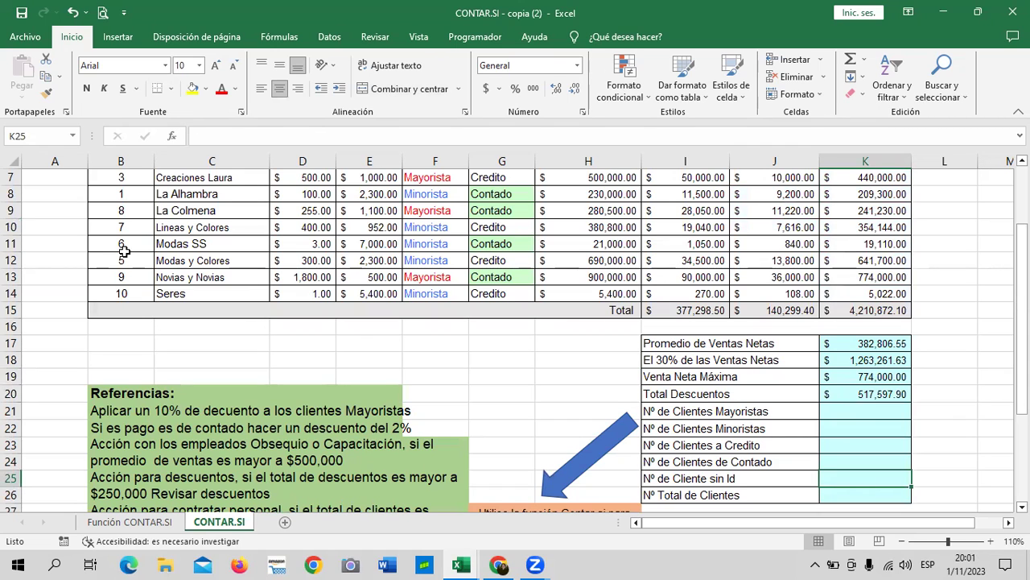
{"action": "left_click", "coordinate": [121, 292]}
{"action": "left_click", "coordinate": [120, 278]}
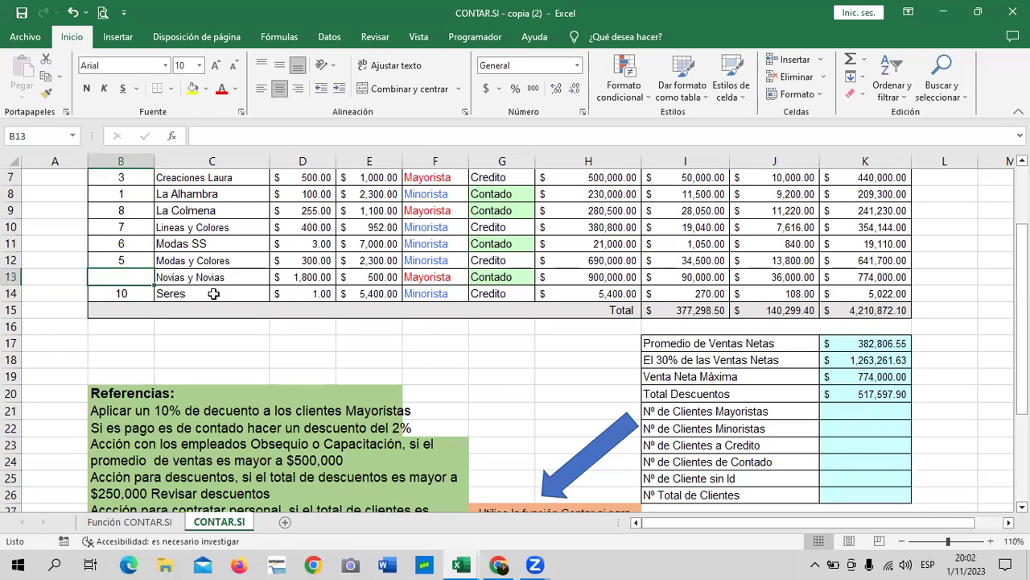
{"action": "scroll", "coordinate": [797, 354], "scroll_direction": "down", "scroll_amount": 2}
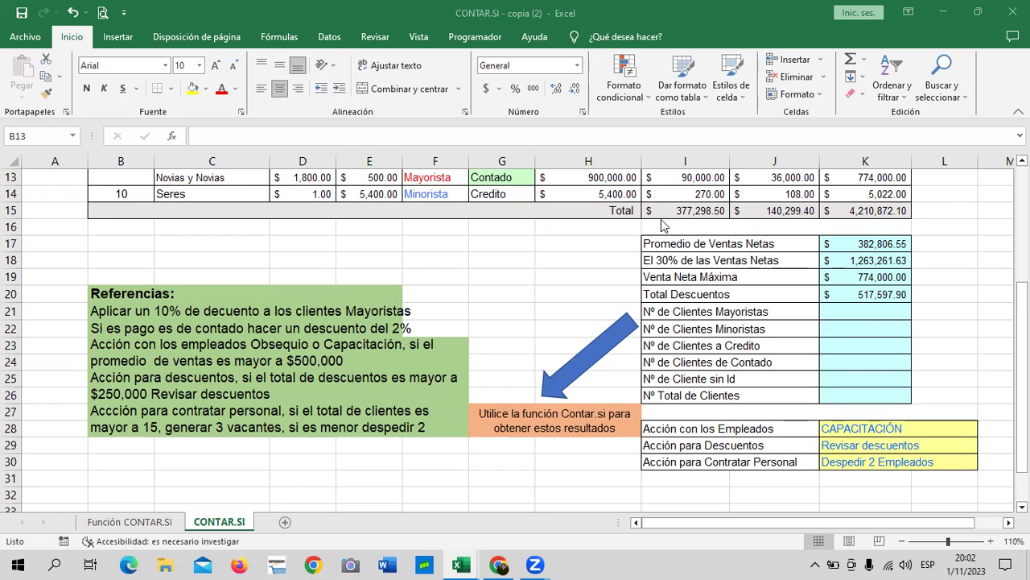
{"action": "scroll", "coordinate": [626, 280], "scroll_direction": "up", "scroll_amount": 2}
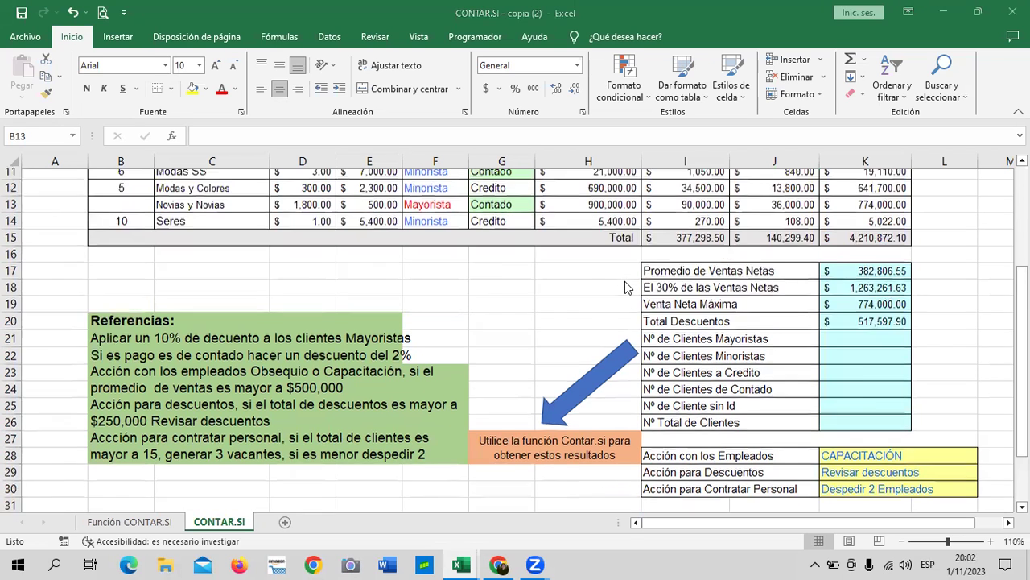
{"action": "scroll", "coordinate": [624, 285], "scroll_direction": "up", "scroll_amount": 2}
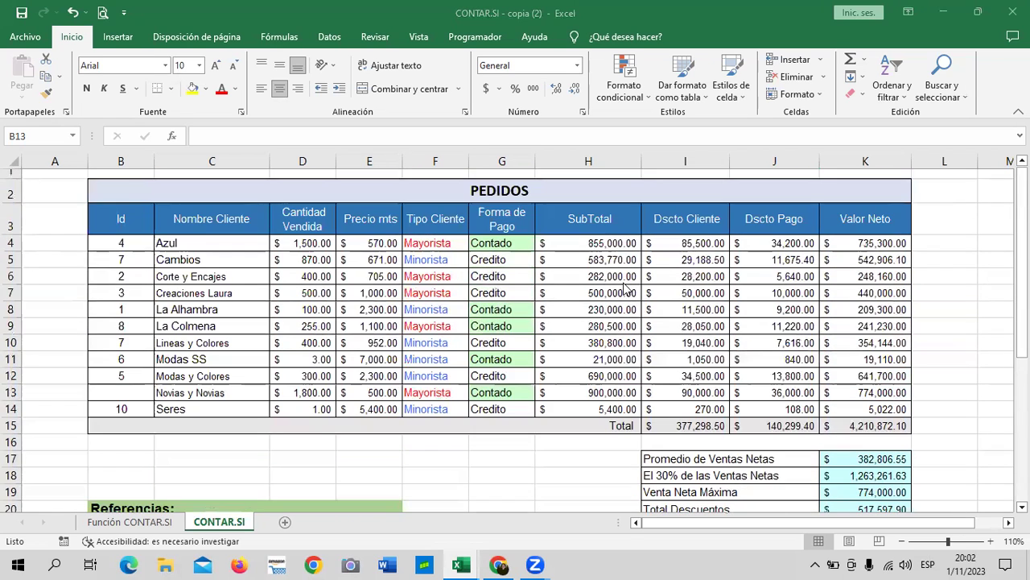
Open J4's =SI(G4="Contado";H4*4%;H4*2%) formula for editing in the formula bar.
{"action": "left_click", "coordinate": [782, 244]}
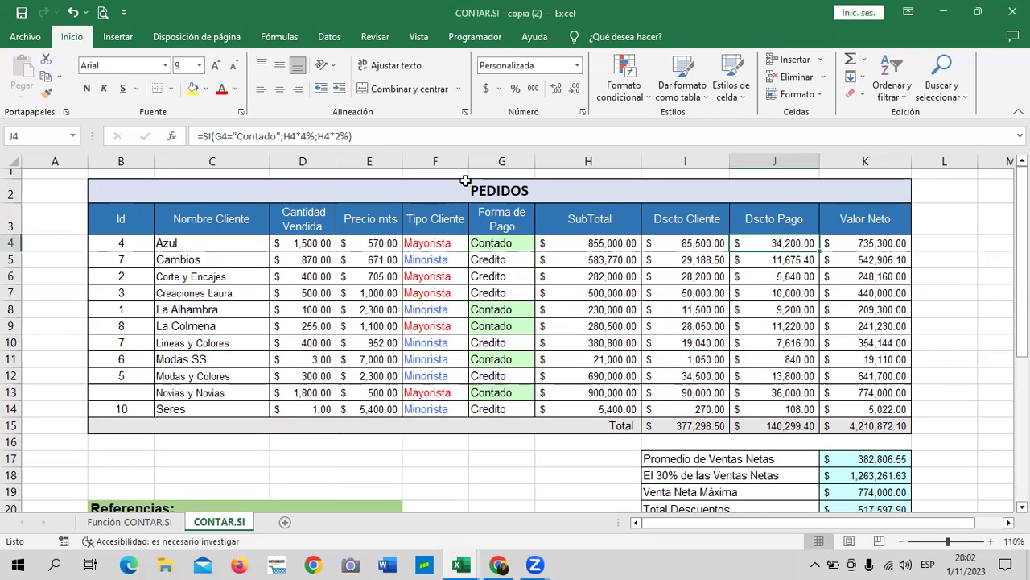
{"action": "left_click", "coordinate": [593, 137]}
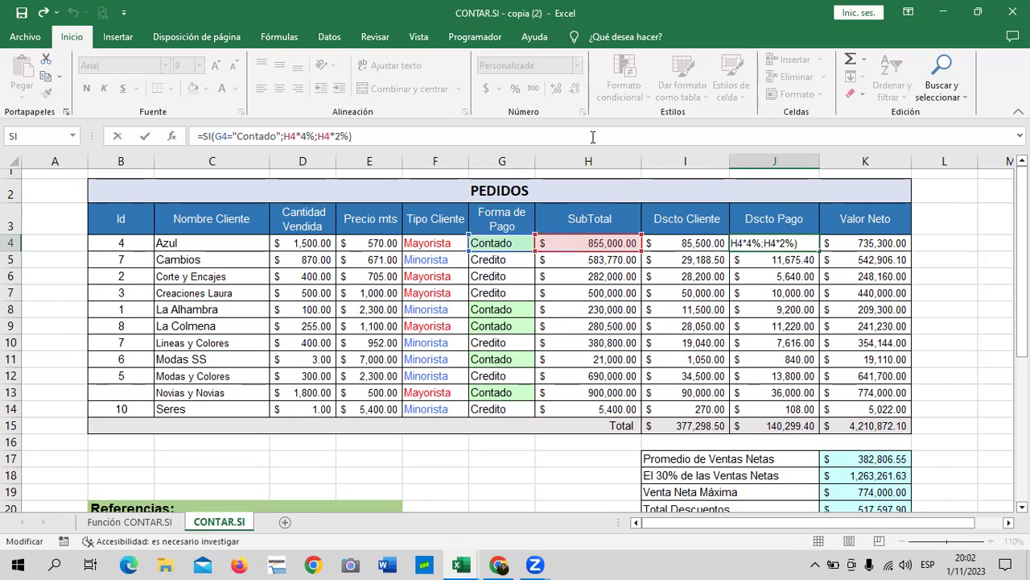